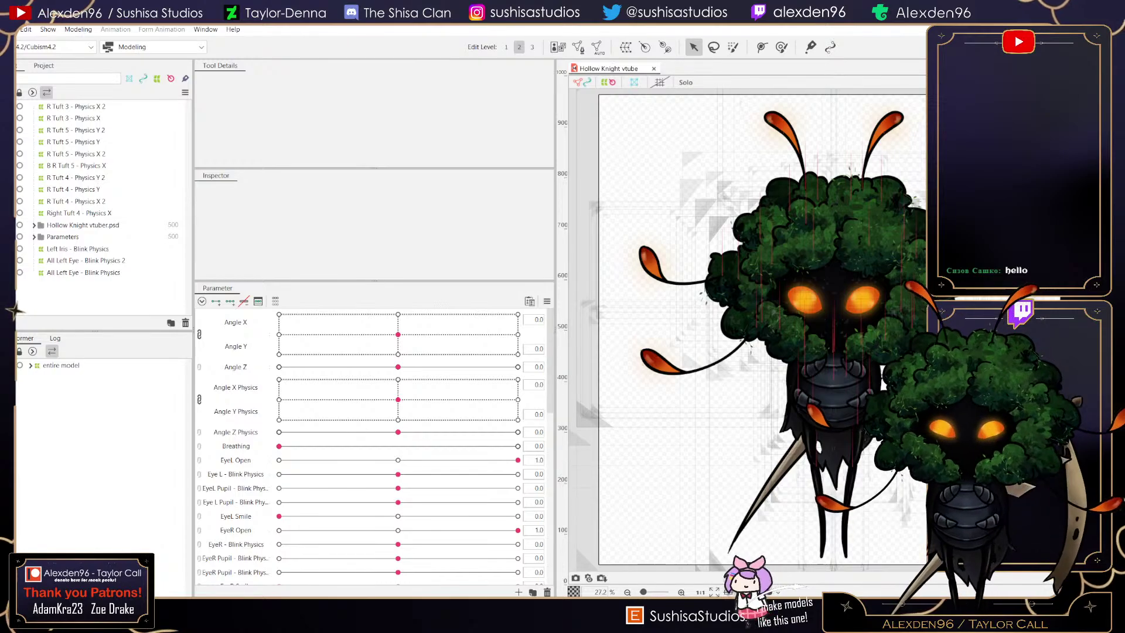
- Select the R Tuft 3 - Physics X 2 warp deformer and check its parameter in the Hair group
{"action": "left_click", "coordinate": [77, 107]}
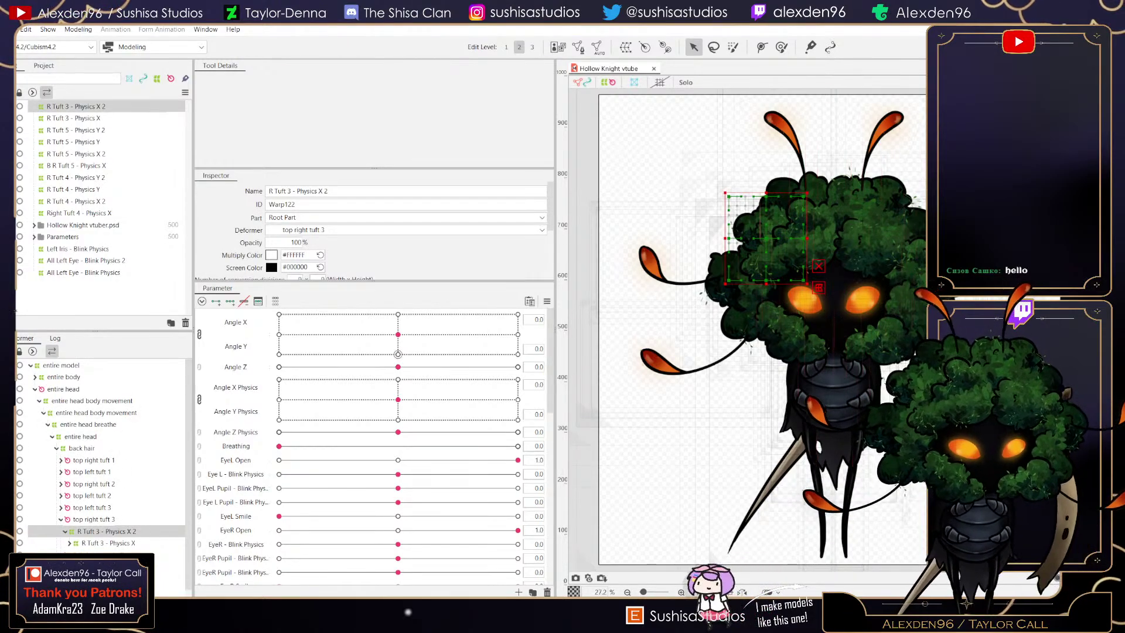
{"action": "scroll", "coordinate": [398, 410], "scroll_direction": "down", "scroll_amount": 10}
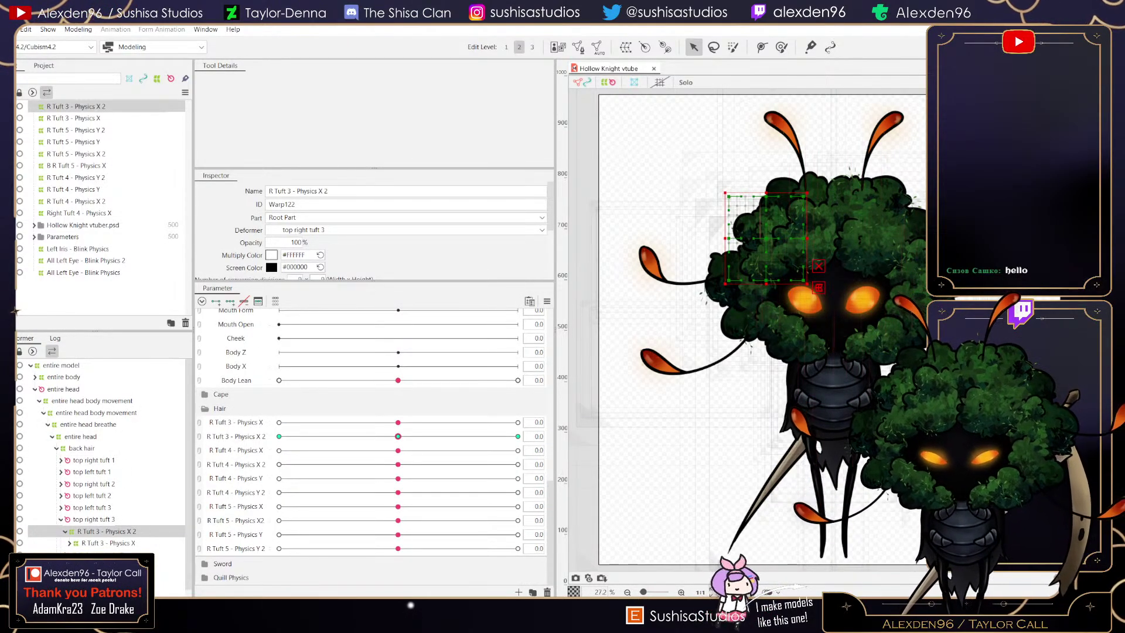
{"action": "left_click_drag", "start_coordinate": [398, 437], "coordinate": [518, 451]}
{"action": "left_click", "coordinate": [398, 451]}
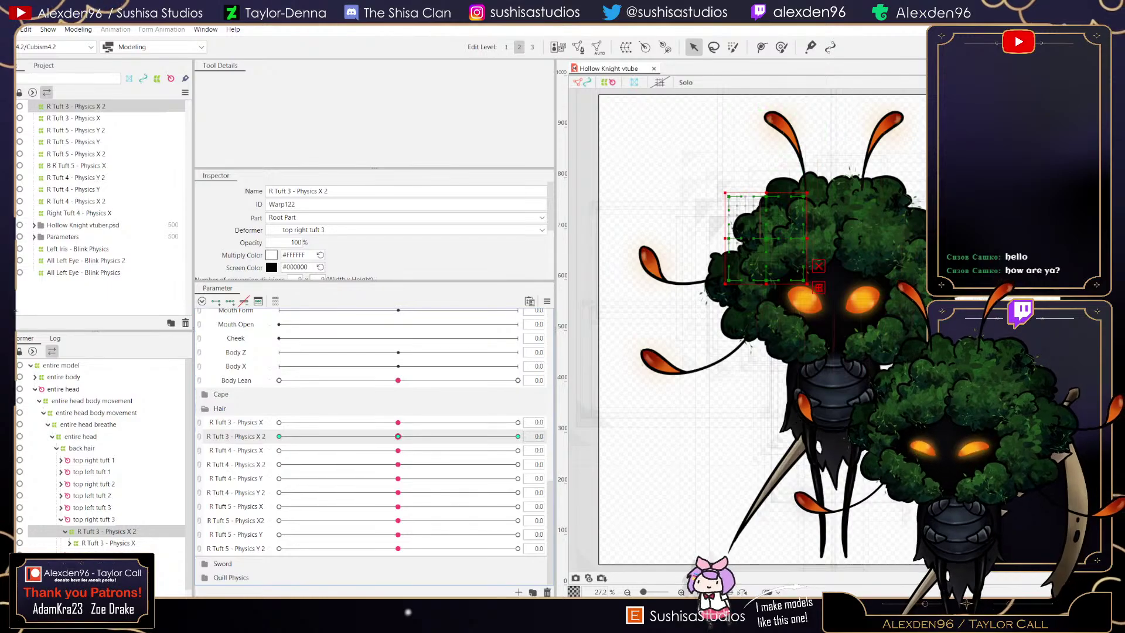
{"action": "left_click", "coordinate": [626, 47]}
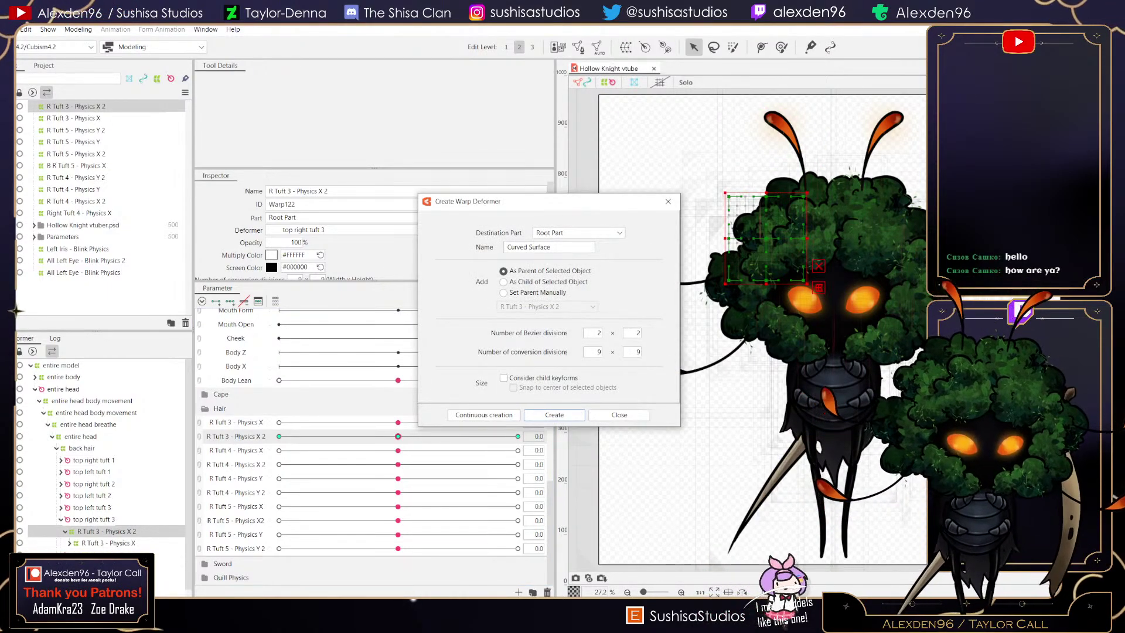
{"action": "left_click", "coordinate": [668, 201]}
- Narrow the project, inspector and parameter columns to give the canvas more room
{"action": "left_click_drag", "start_coordinate": [554, 328], "coordinate": [352, 328]}
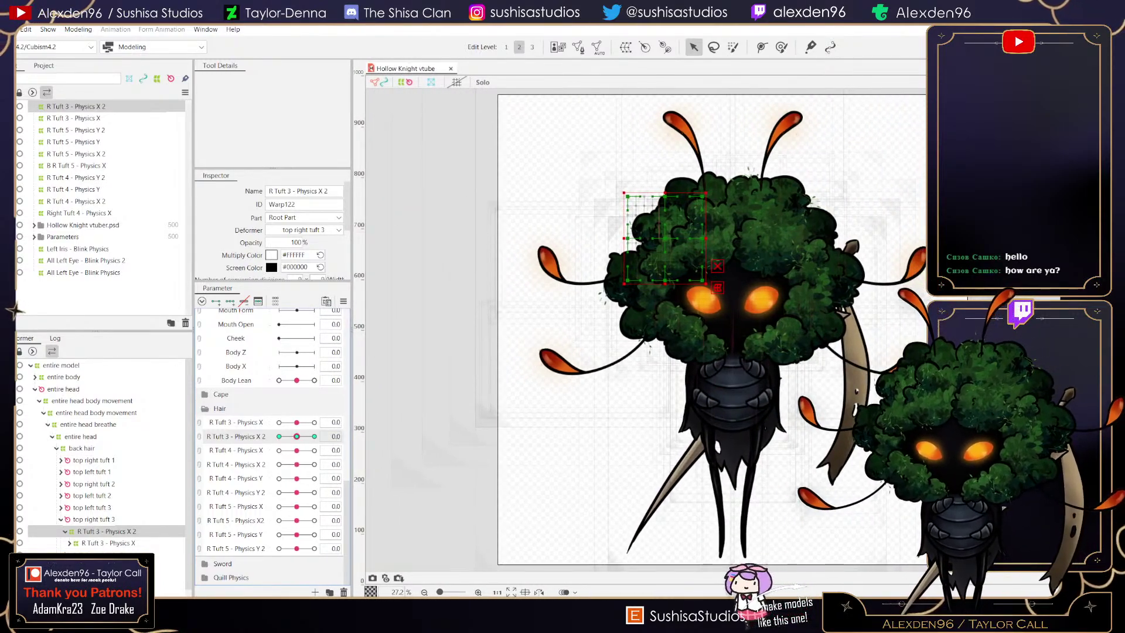
{"action": "left_click_drag", "start_coordinate": [194, 329], "coordinate": [157, 328]}
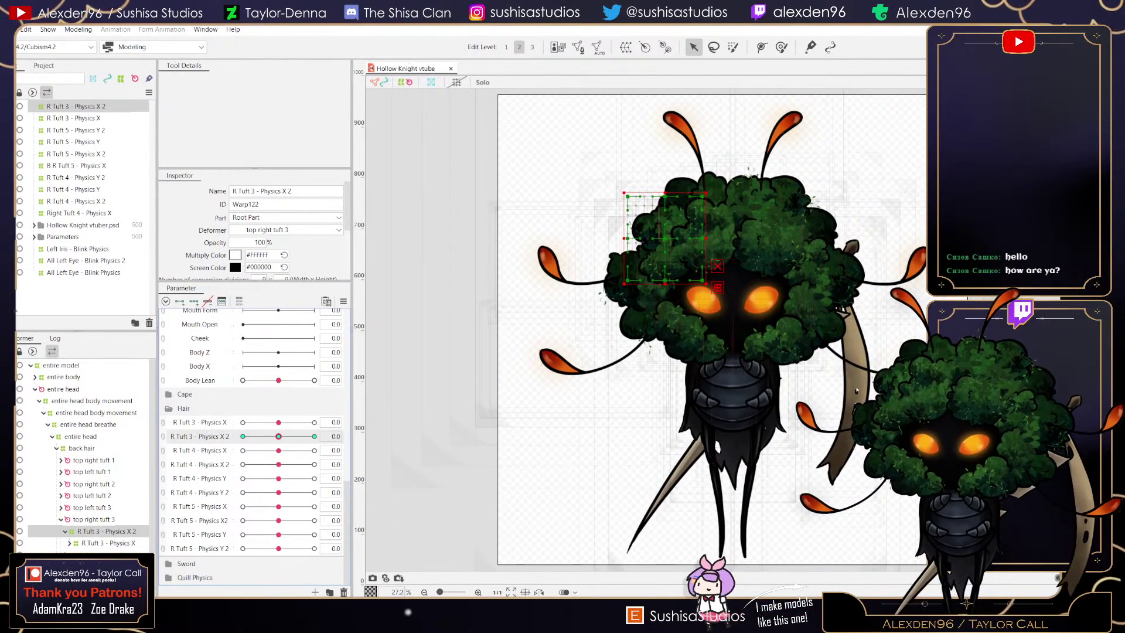
{"action": "left_click_drag", "start_coordinate": [352, 329], "coordinate": [320, 328]}
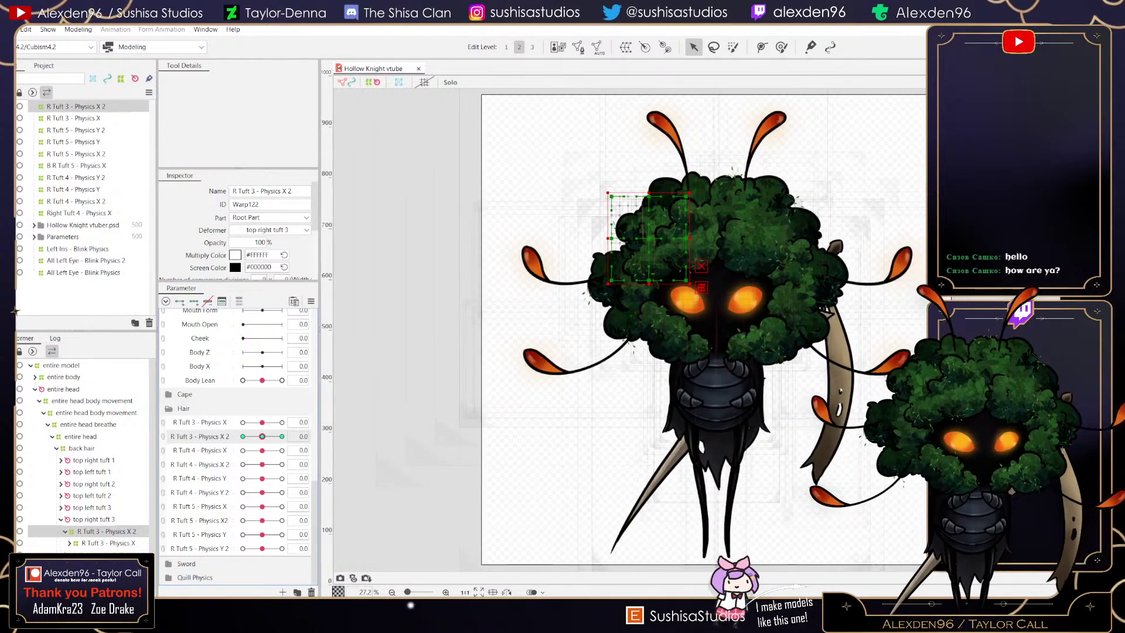
- Create a parent warp deformer named "R Tuft 3 - Physics Y" for the selected deformer and set its Bezier edit type to Smooth All
{"action": "scroll", "coordinate": [656, 252], "scroll_direction": "up", "scroll_amount": 1}
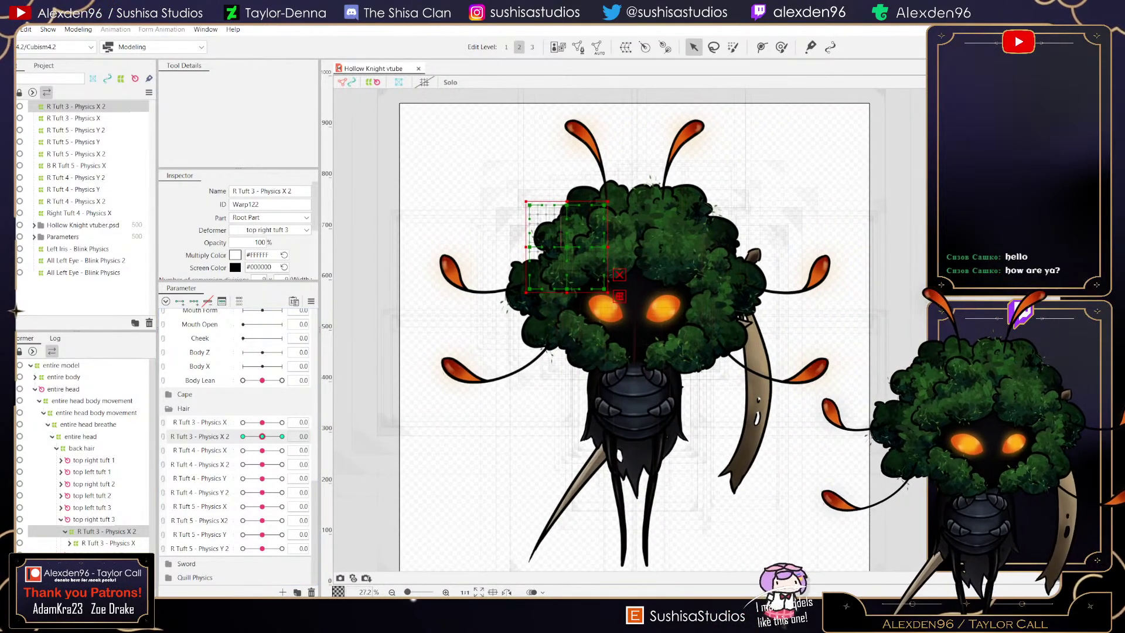
{"action": "scroll", "coordinate": [656, 252], "scroll_direction": "up", "scroll_amount": 1}
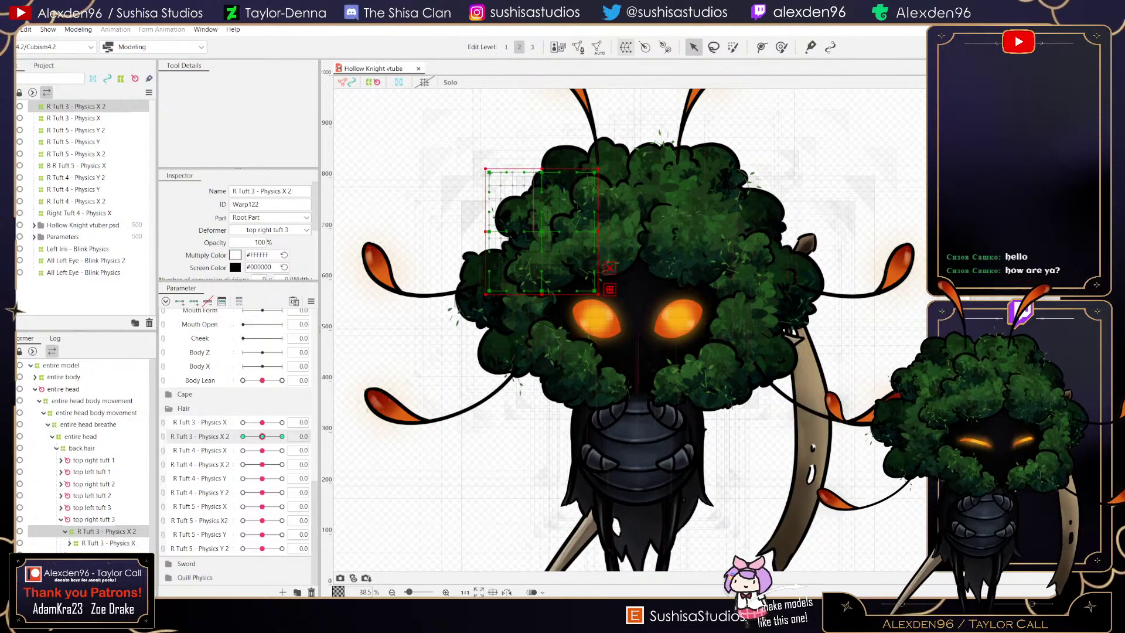
{"action": "left_click", "coordinate": [626, 47]}
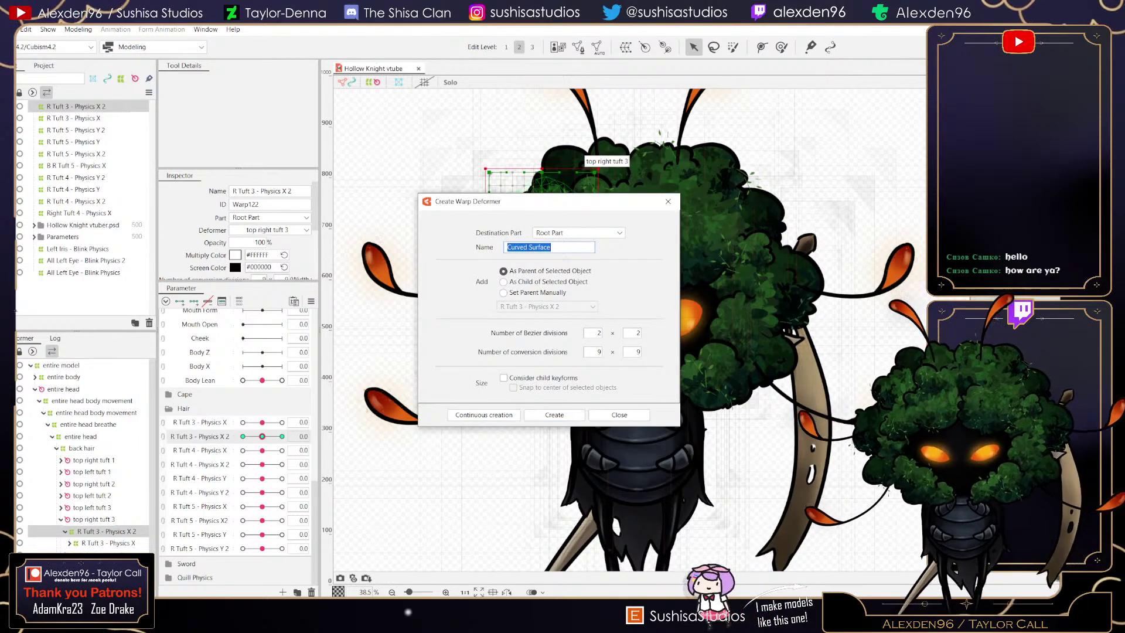
{"action": "type", "text": "E"}
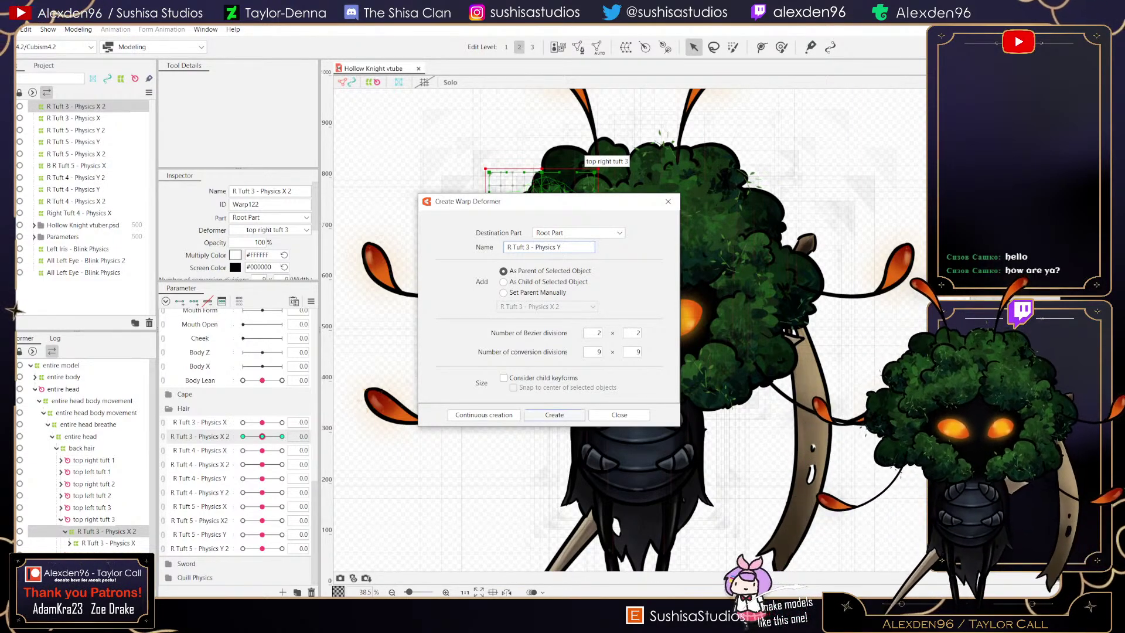
{"action": "left_click", "coordinate": [554, 415]}
{"action": "scroll", "coordinate": [275, 236], "scroll_direction": "down", "scroll_amount": 4}
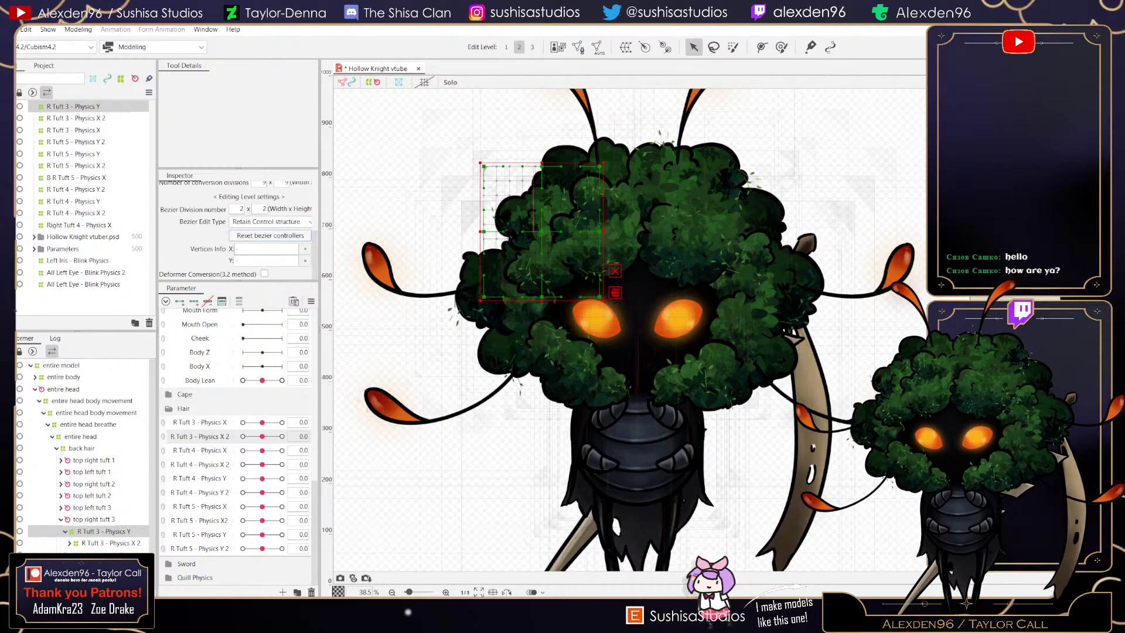
{"action": "left_click", "coordinate": [271, 222]}
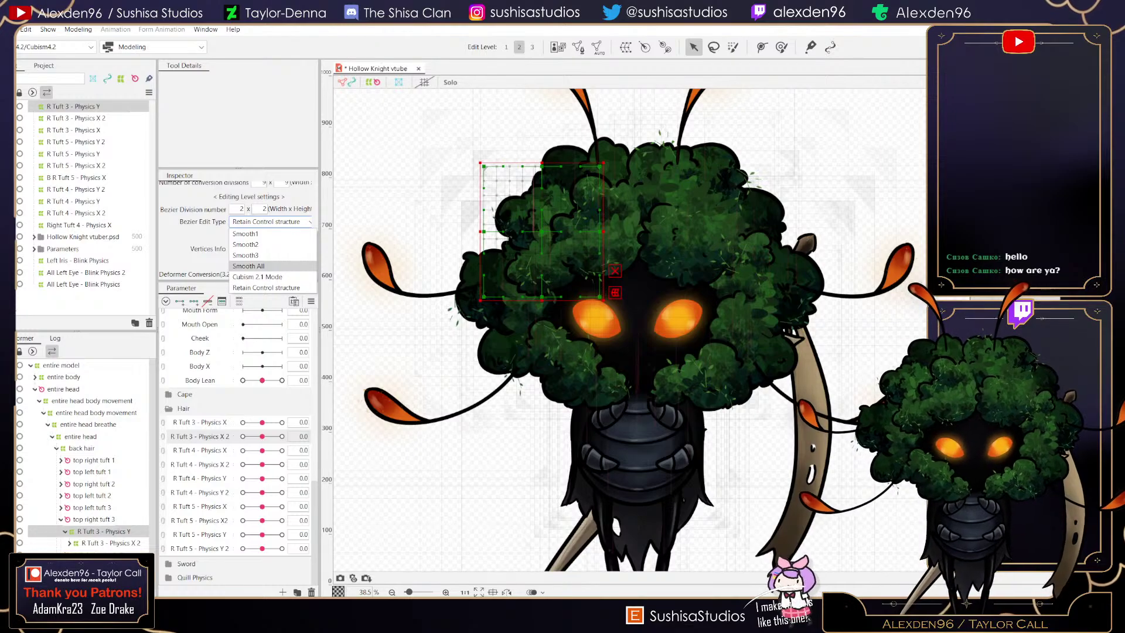
{"action": "left_click", "coordinate": [248, 266]}
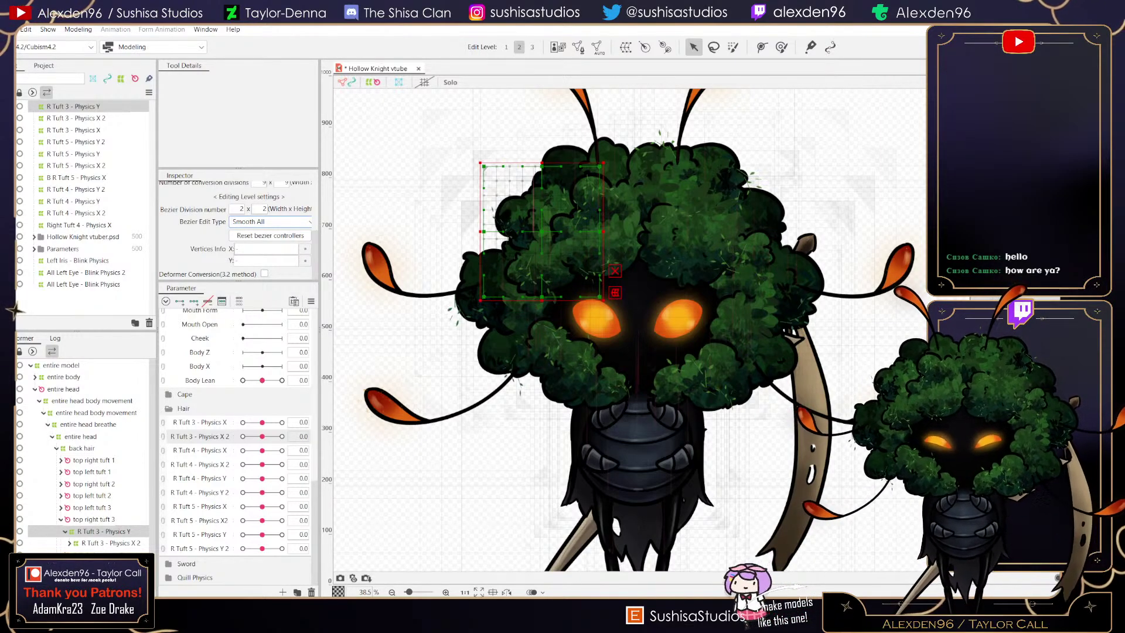
- Add a Hair parameter named "R Tuft 3 - Physics Y" with a range of -1 to 1 and save the model
{"action": "left_click", "coordinate": [282, 592]}
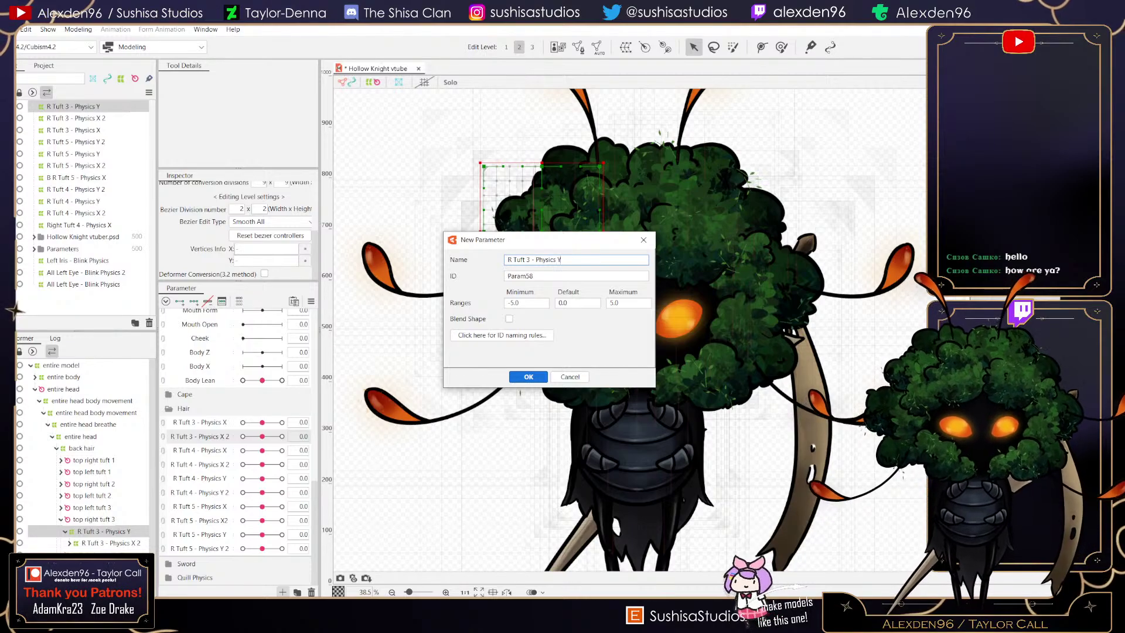
{"action": "key", "text": "Return"}
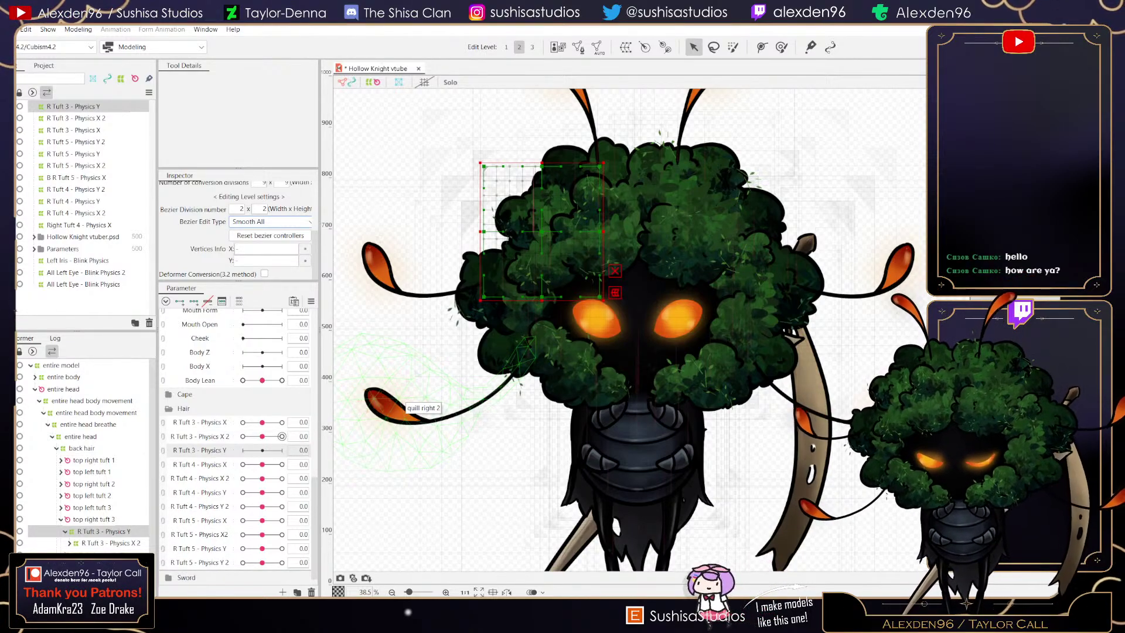
{"action": "right_click", "coordinate": [225, 454]}
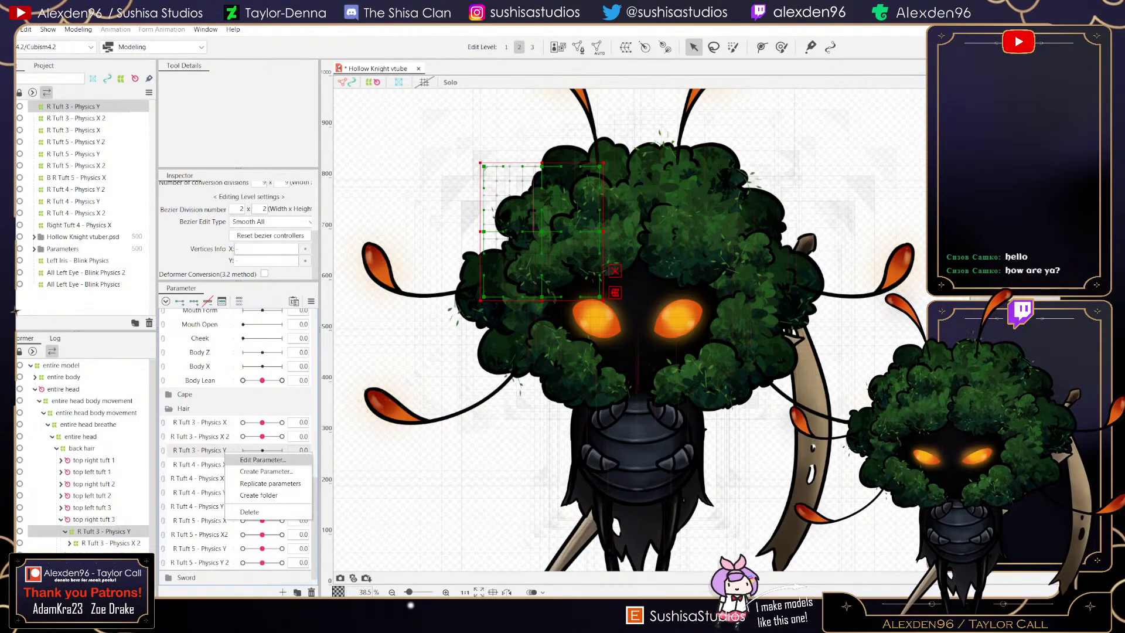
{"action": "left_click", "coordinate": [262, 460]}
{"action": "key", "text": "Tab"}
{"action": "key", "text": "Tab"}
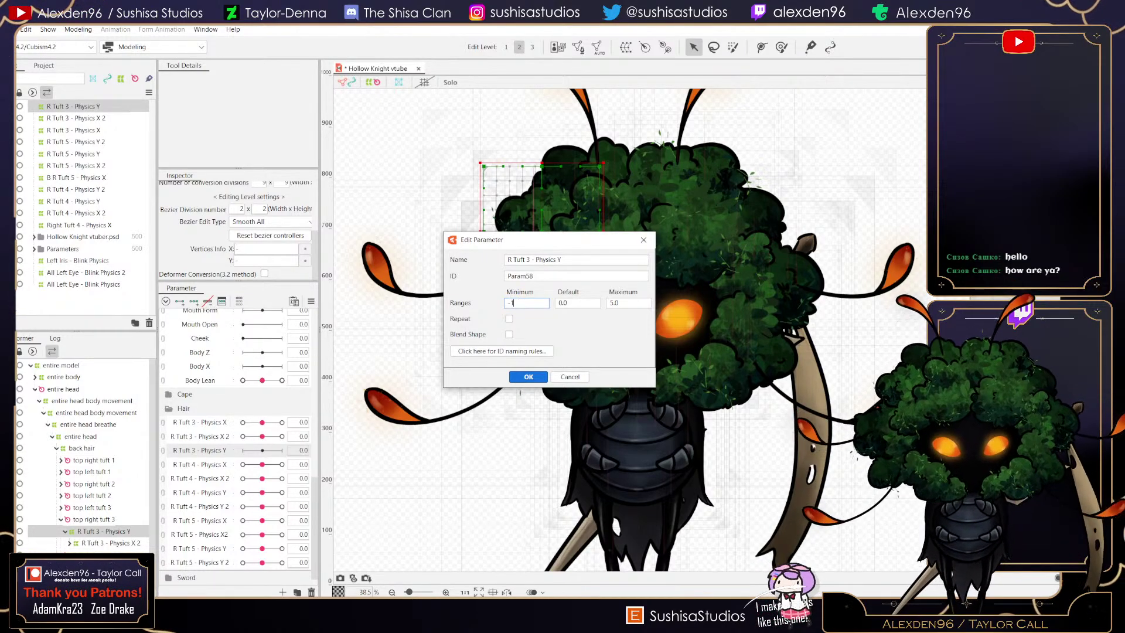
{"action": "key", "text": "Return"}
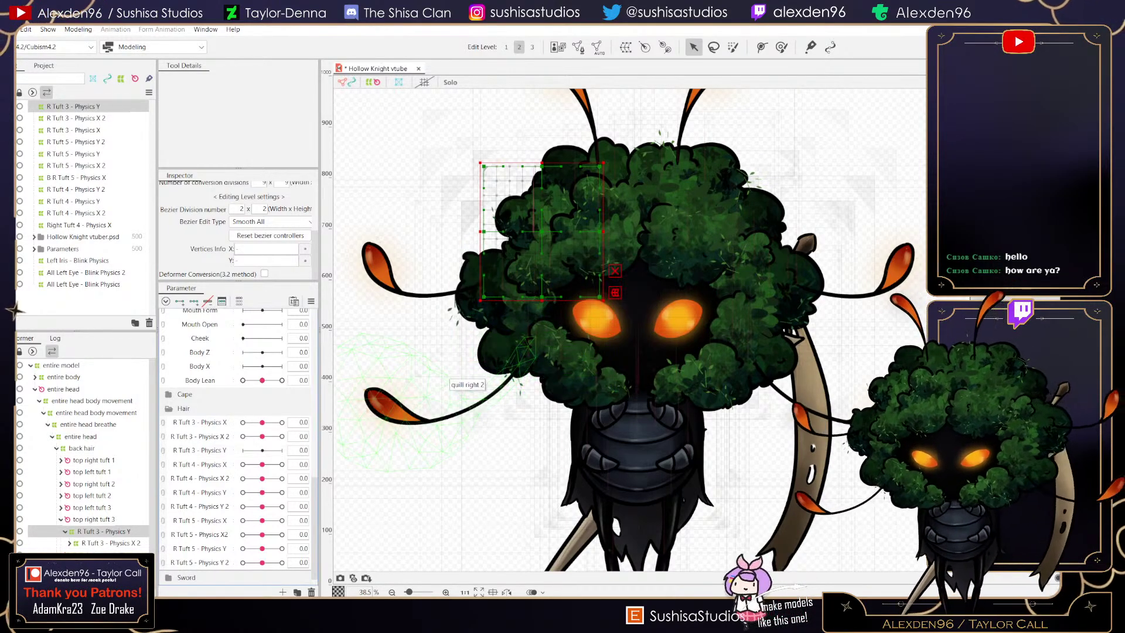
{"action": "key", "text": "ctrl+s"}
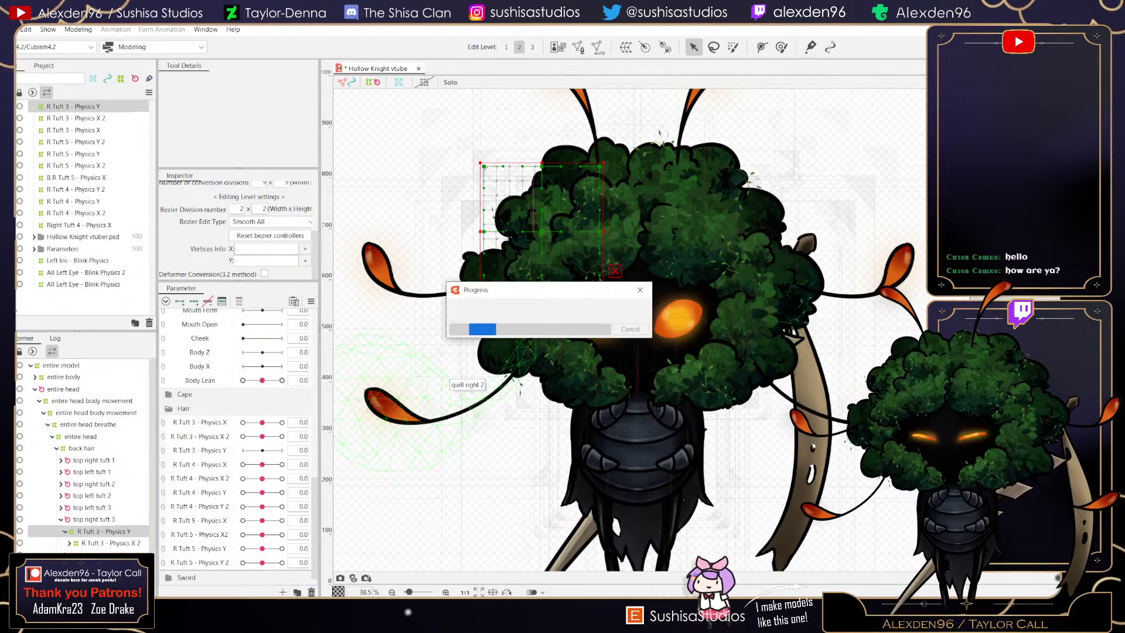
- Add three keyforms to the R Tuft 3 - Physics Y parameter and preview R Tuft 4 - Physics Y for comparison, returning it to 0
{"action": "left_click", "coordinate": [200, 450]}
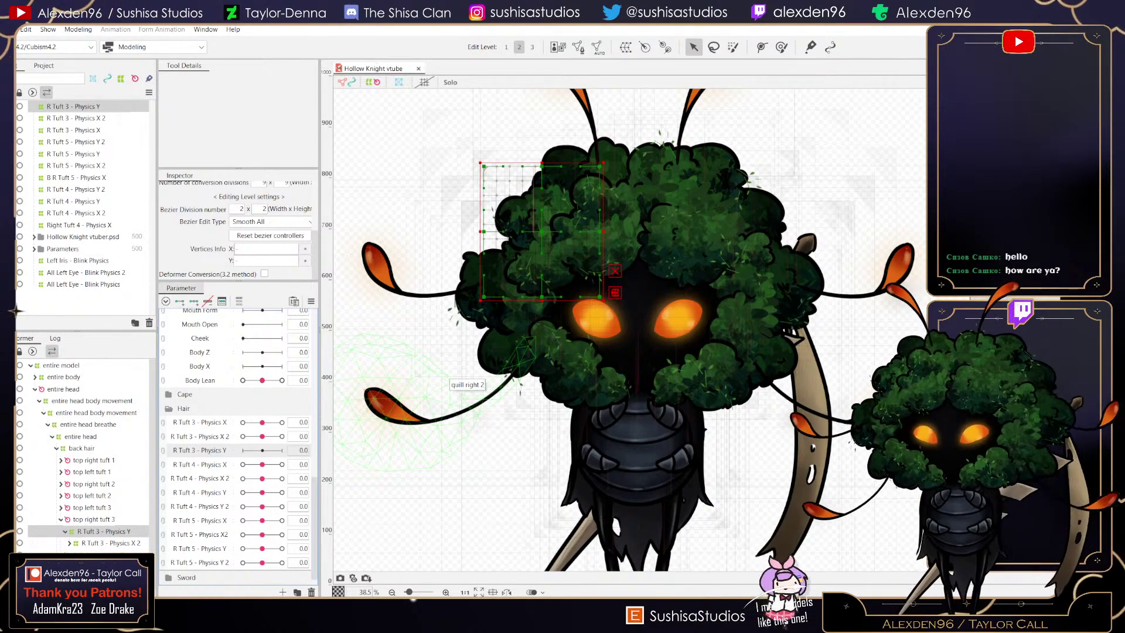
{"action": "left_click", "coordinate": [194, 301]}
{"action": "left_click_drag", "start_coordinate": [282, 450], "coordinate": [262, 450]}
{"action": "left_click", "coordinate": [243, 493]}
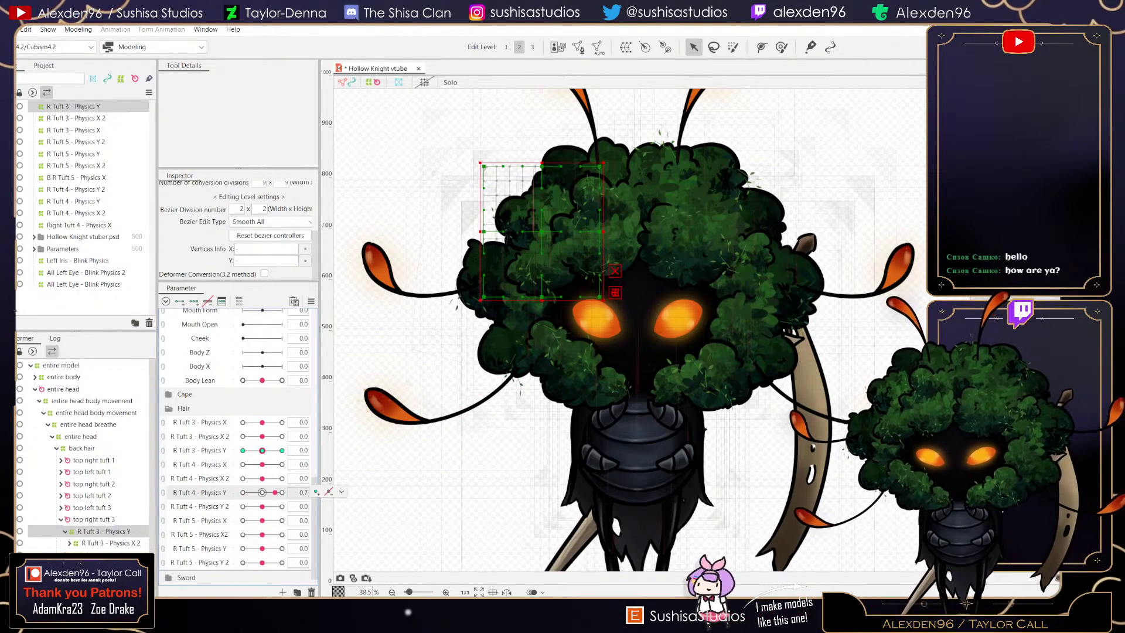
{"action": "left_click", "coordinate": [262, 492]}
- At R Tuft 3 - Physics Y 1.0, bend the outer edge of the tuft's warp deformer upward and its upper corner inward
{"action": "left_click", "coordinate": [282, 450]}
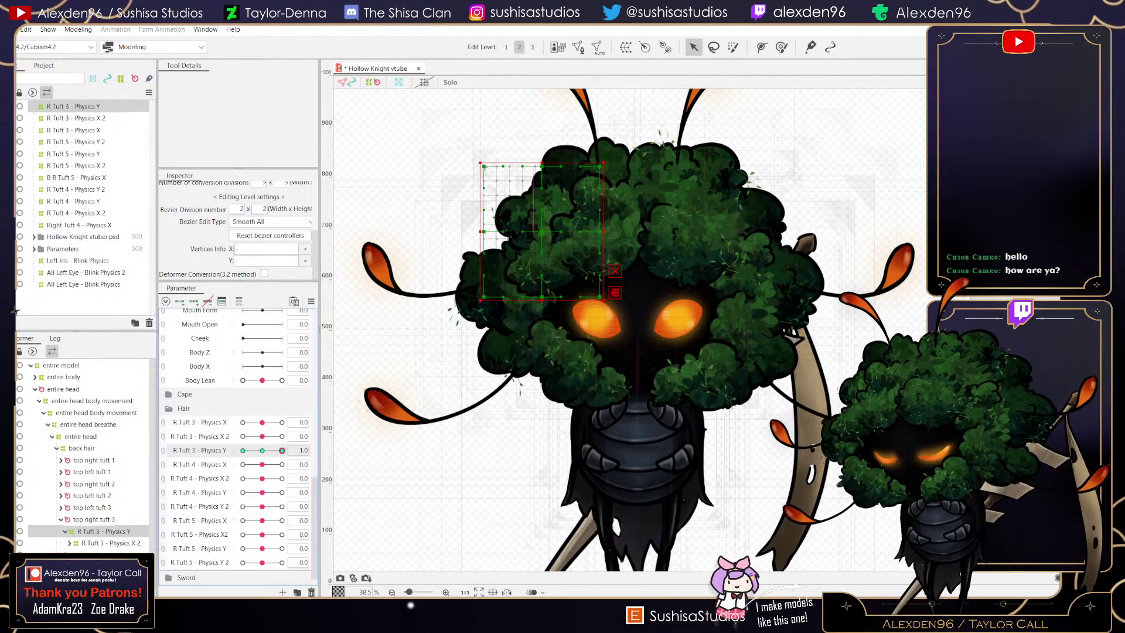
{"action": "scroll", "coordinate": [521, 176], "scroll_direction": "up", "scroll_amount": 5}
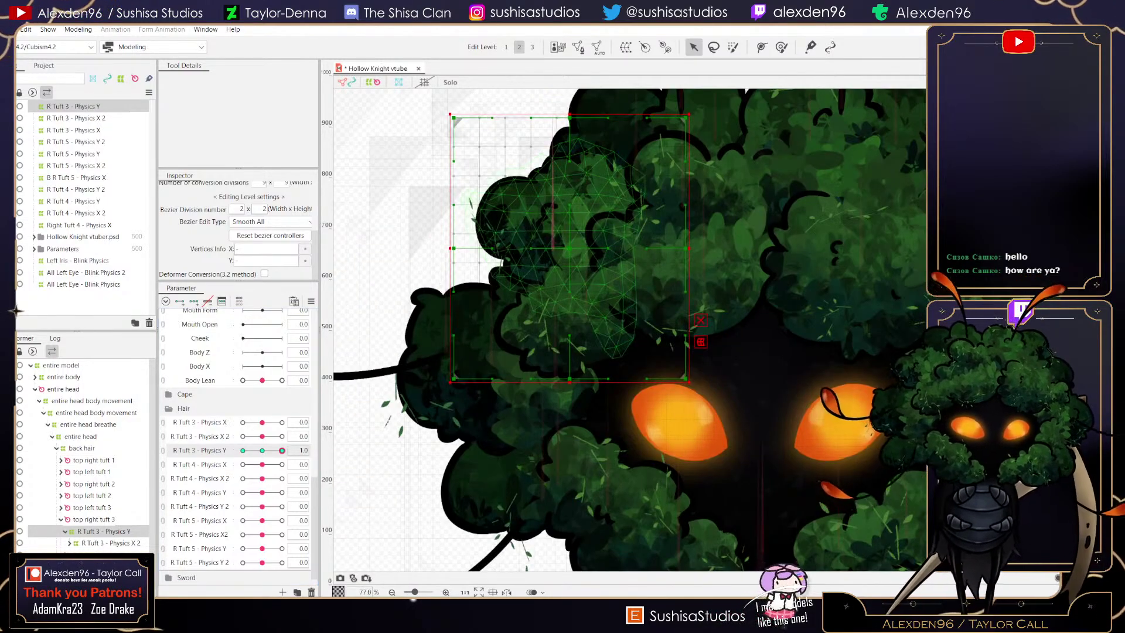
{"action": "left_click_drag", "start_coordinate": [446, 157], "coordinate": [473, 113]}
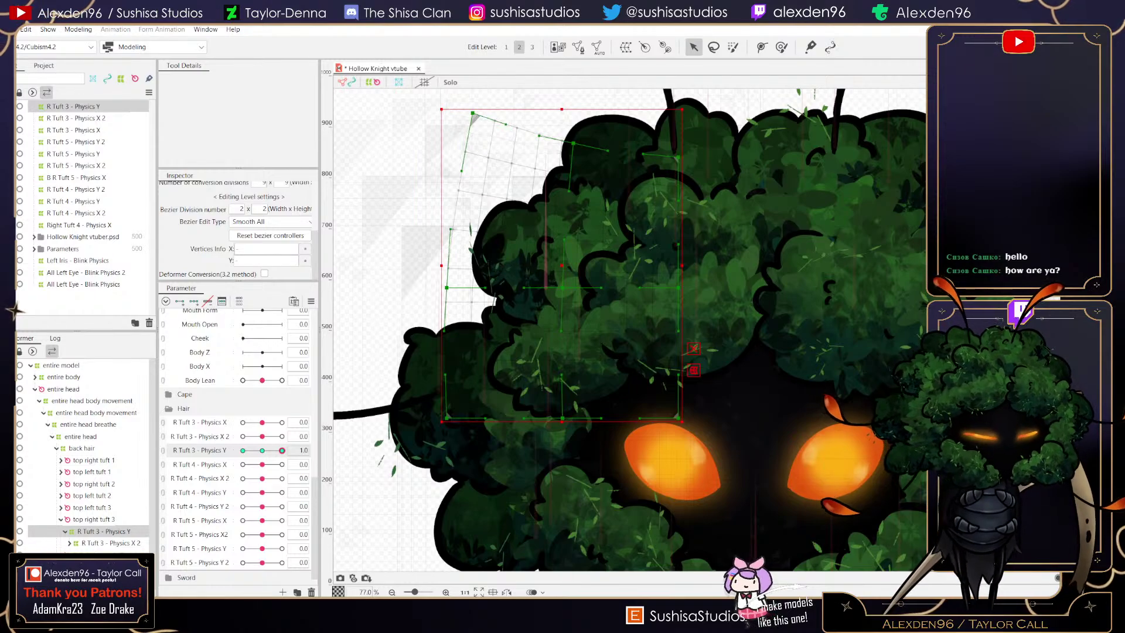
{"action": "left_click_drag", "start_coordinate": [447, 287], "coordinate": [451, 249]}
{"action": "left_click_drag", "start_coordinate": [472, 113], "coordinate": [485, 96]}
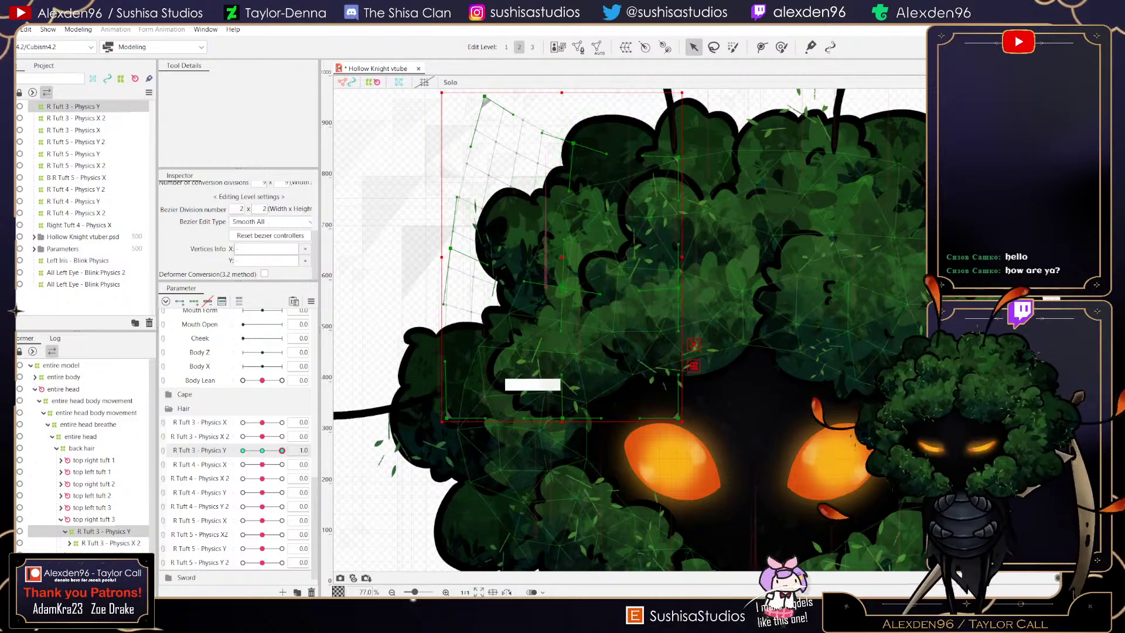
{"action": "left_click_drag", "start_coordinate": [447, 418], "coordinate": [435, 364]}
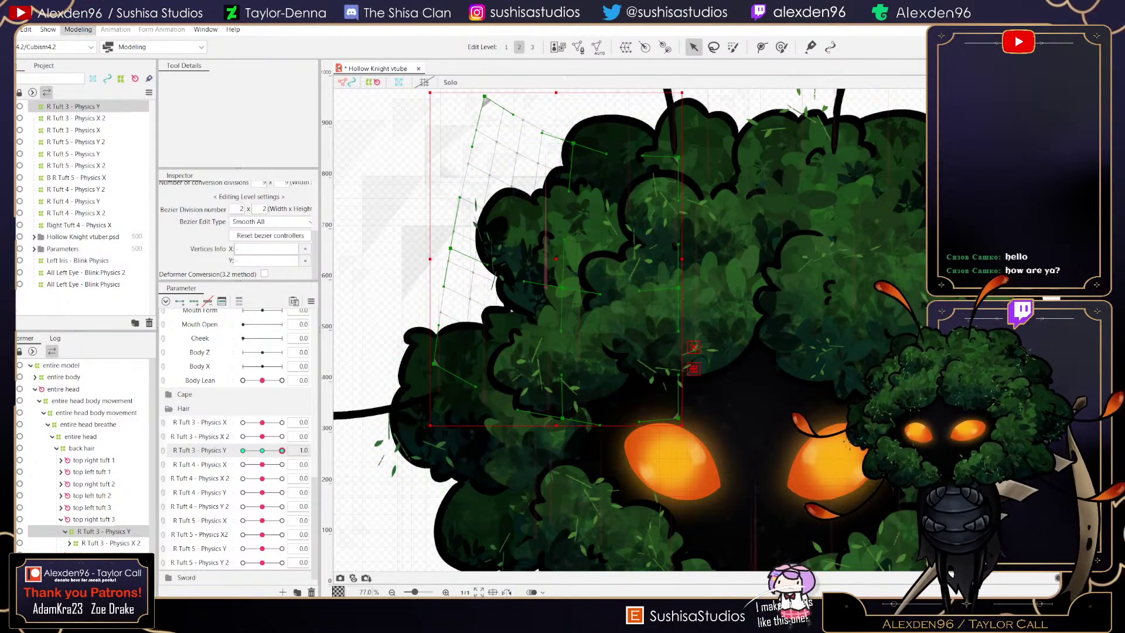
- Open the model's physics settings and set the calculation rate to 60 FPS
{"action": "left_click", "coordinate": [78, 29]}
{"action": "left_click", "coordinate": [99, 253]}
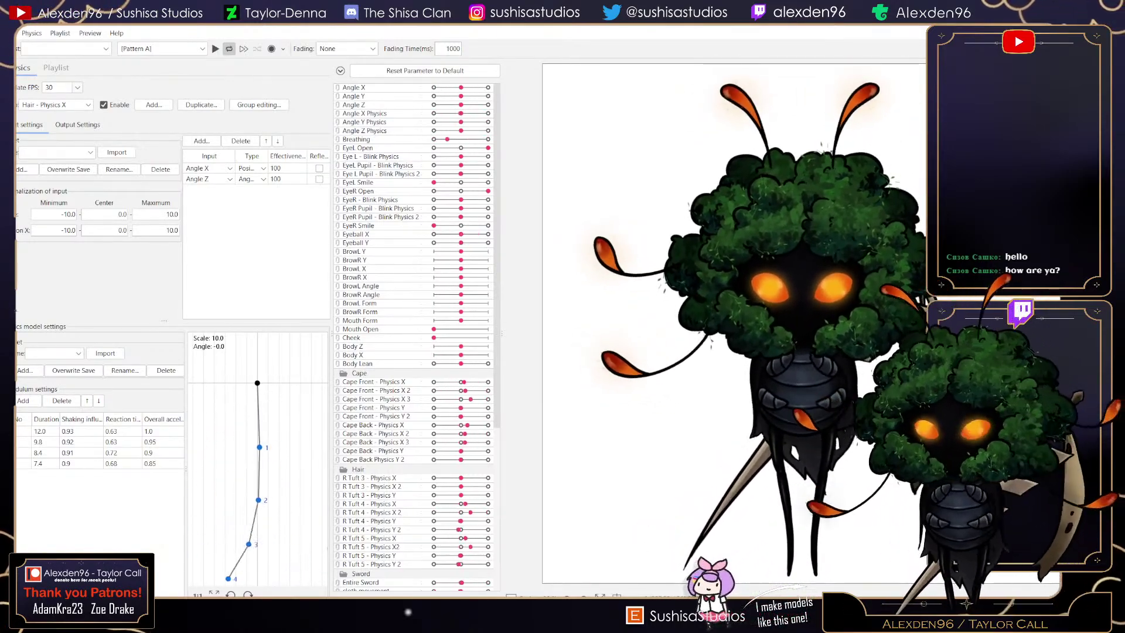
{"action": "left_click", "coordinate": [78, 87]}
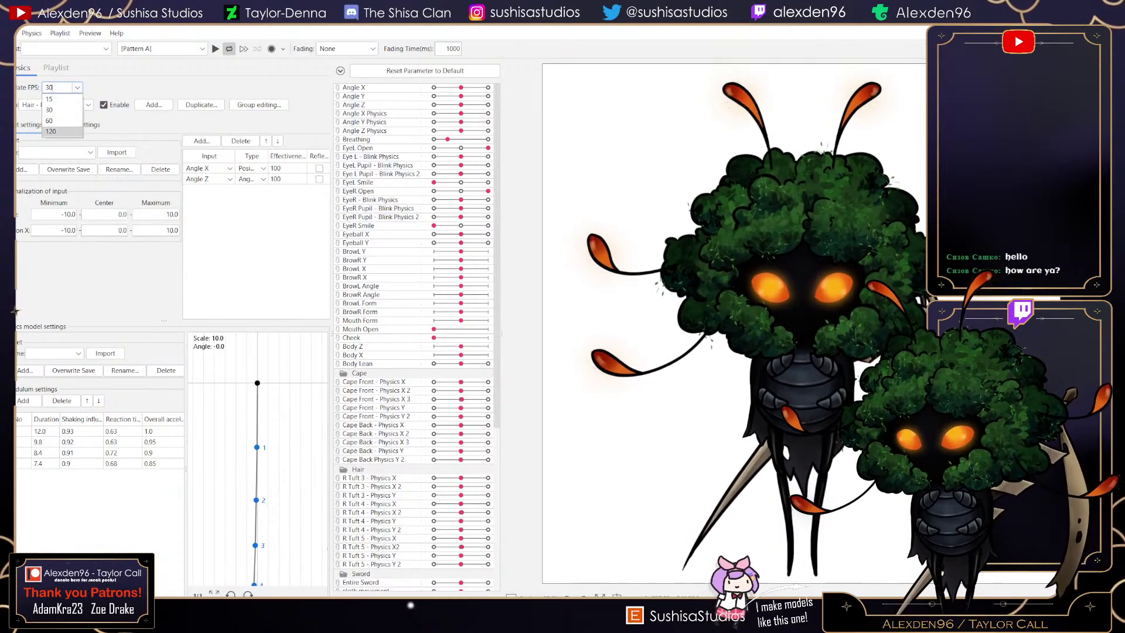
{"action": "left_click", "coordinate": [67, 120]}
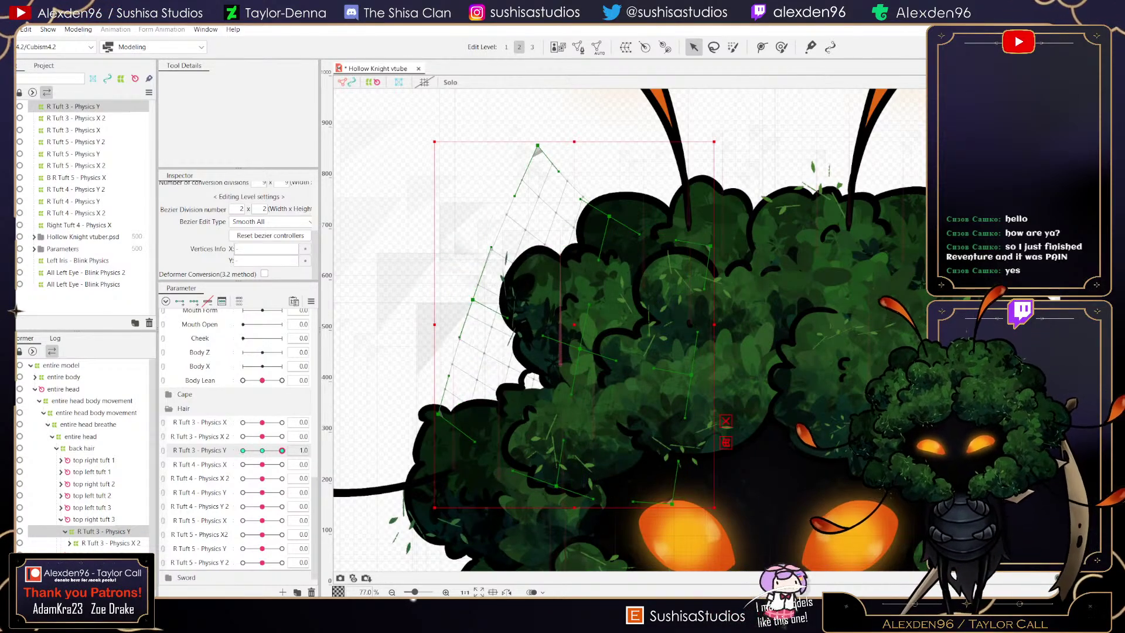
- Save the model with R Tuft 3 - Physics Y at 0 and preview the tuft's motion across the parameter's range
{"action": "left_click", "coordinate": [282, 450]}
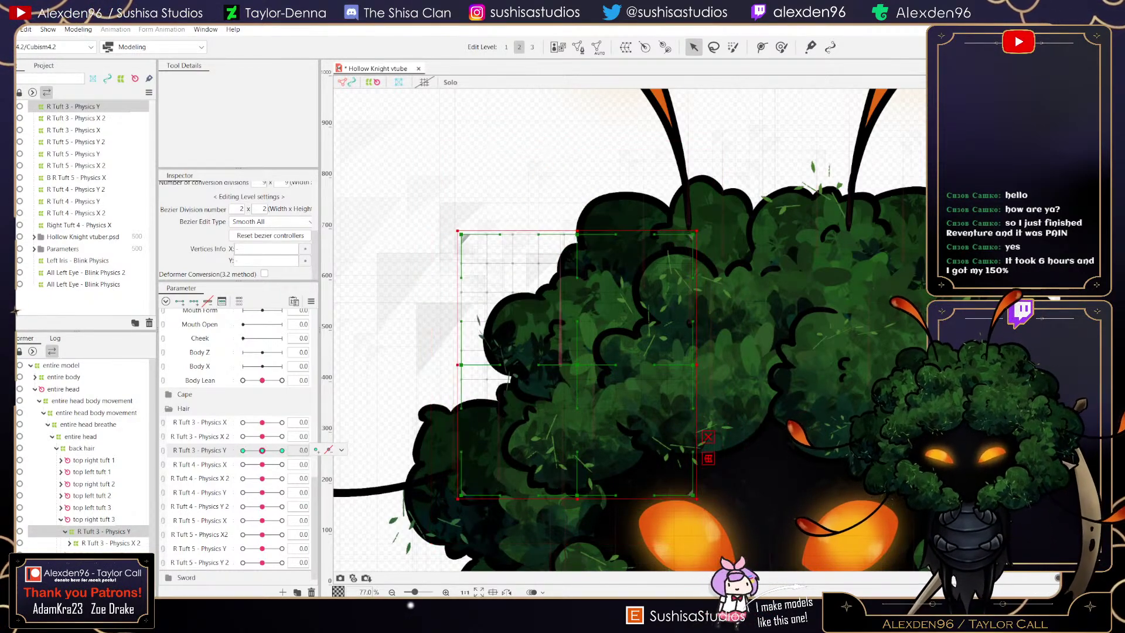
{"action": "key", "text": "ctrl+s"}
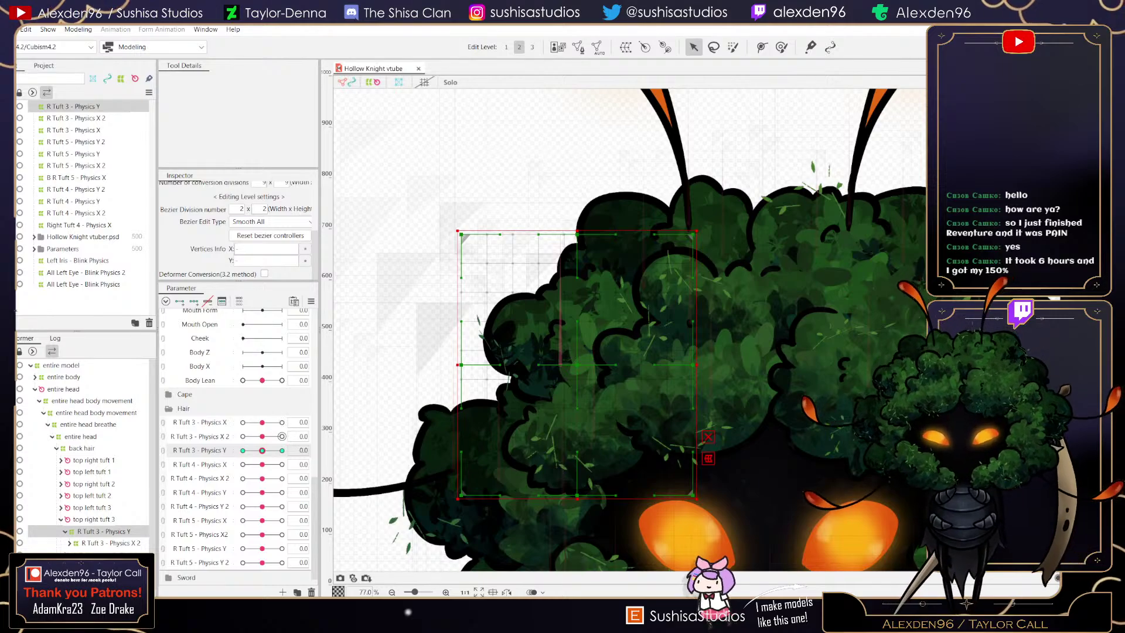
{"action": "left_click_drag", "start_coordinate": [274, 451], "coordinate": [244, 451]}
{"action": "left_click_drag", "start_coordinate": [281, 450], "coordinate": [262, 450]}
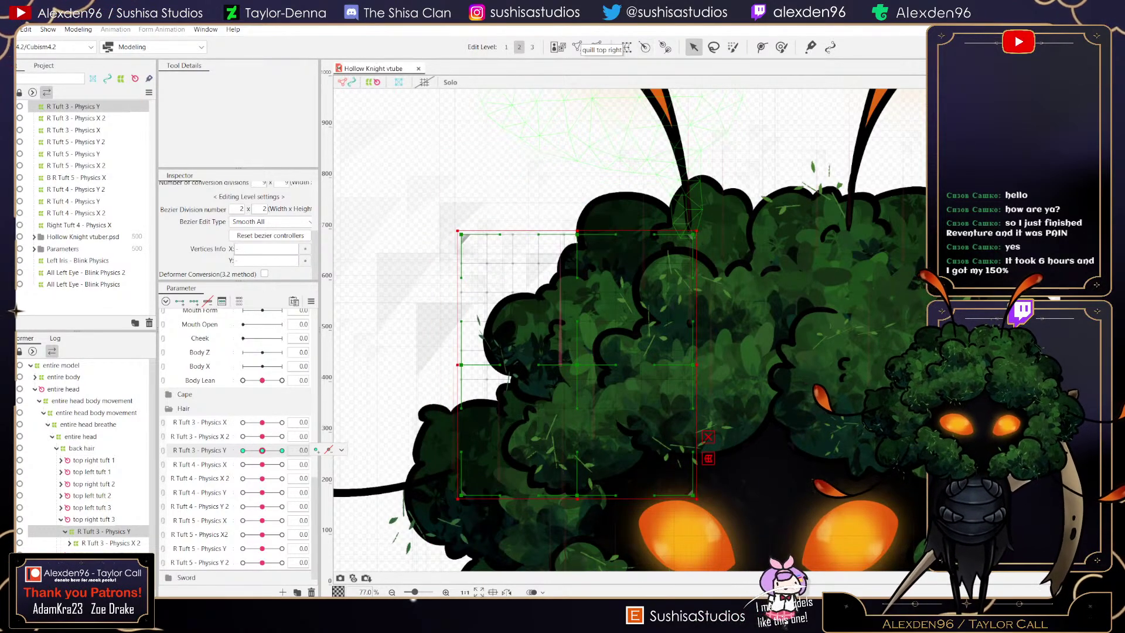
- Create a warp deformer named R Tuft 3 - Physics Y2 as the parent of the R Tuft 3 - Physics Y deformer
{"action": "left_click", "coordinate": [625, 46]}
{"action": "left_click", "coordinate": [551, 247]}
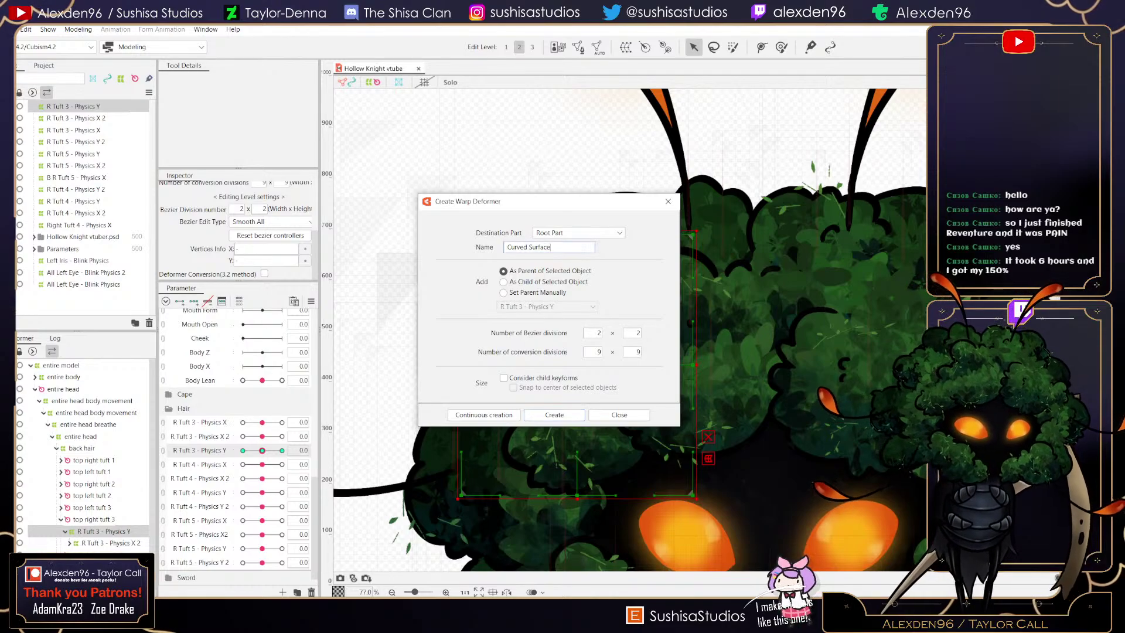
{"action": "key", "text": "ctrl+a"}
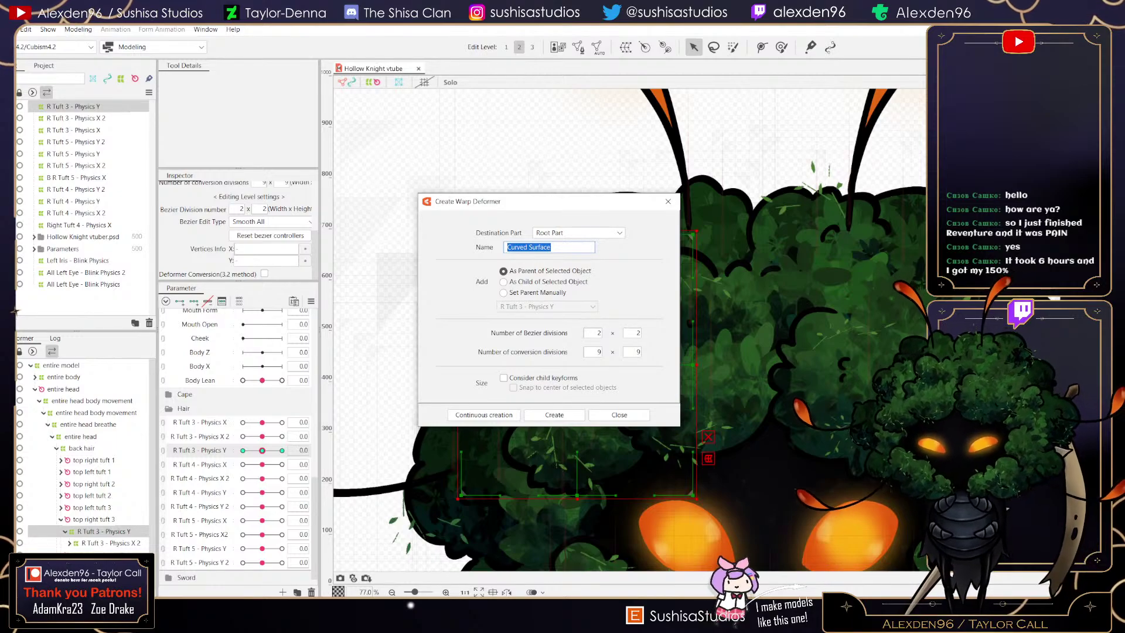
{"action": "type", "text": "R"}
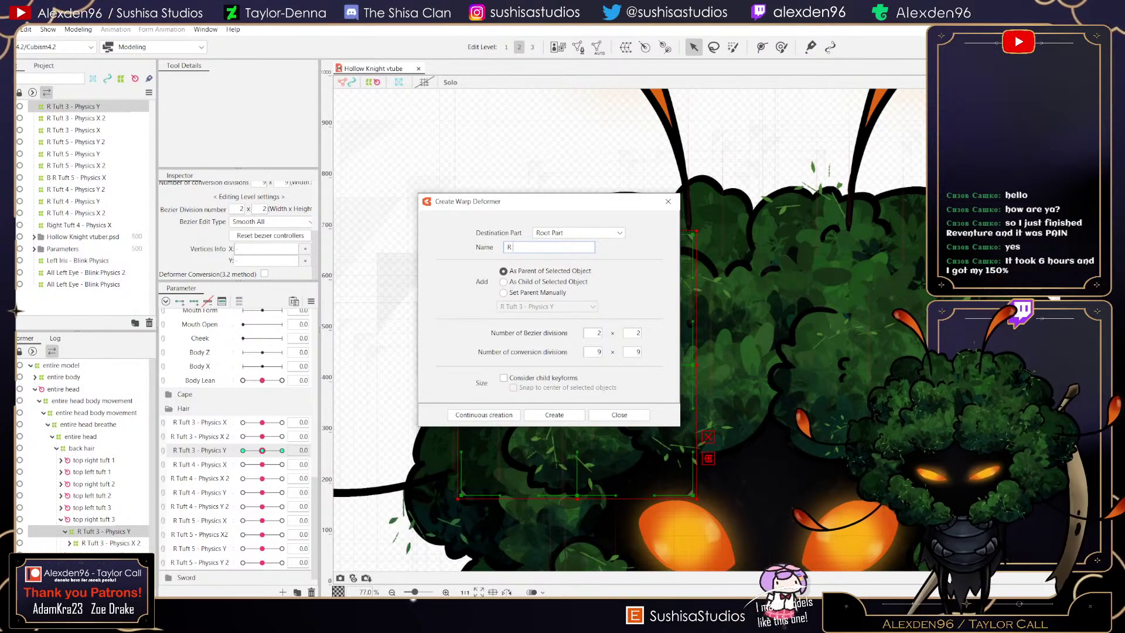
{"action": "type", "text": " Tuft 3"}
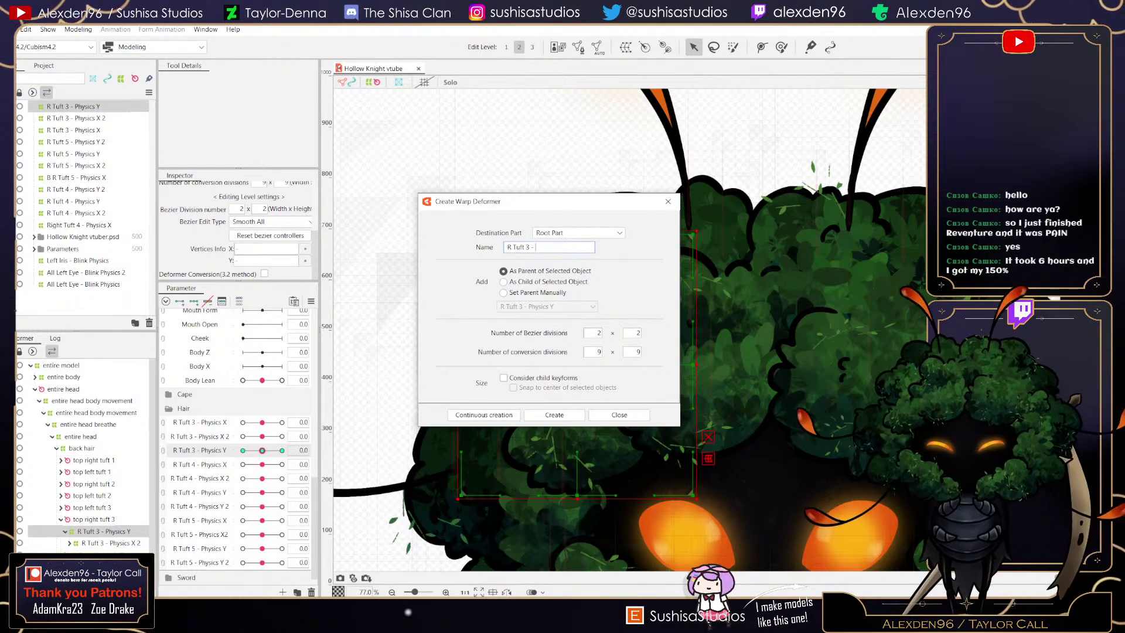
{"action": "type", "text": "-"}
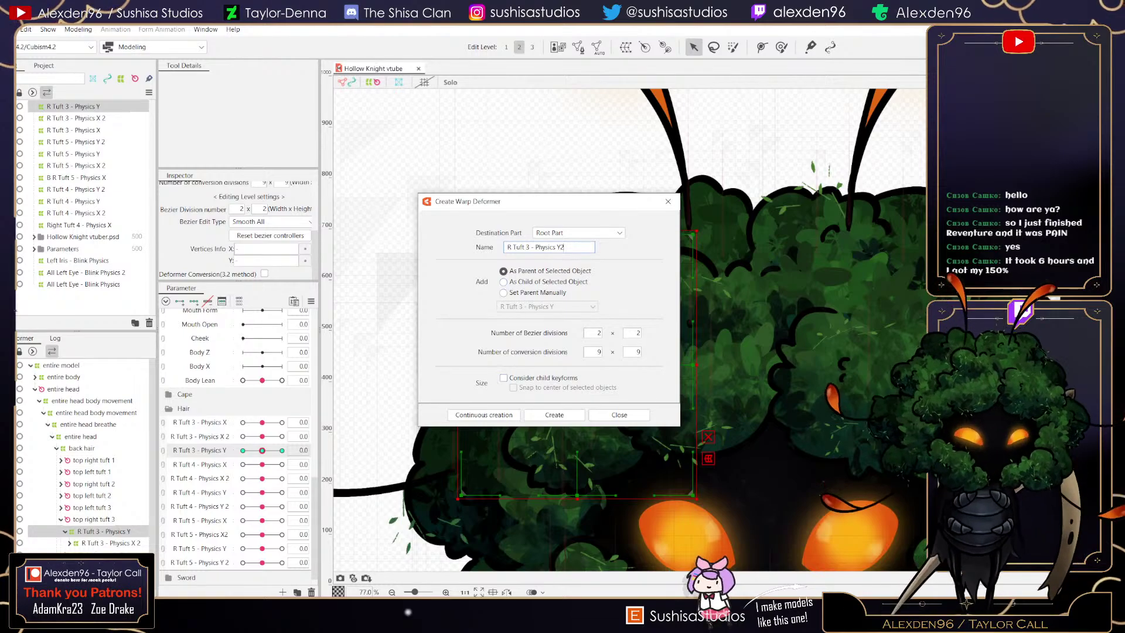
{"action": "key", "text": "Return"}
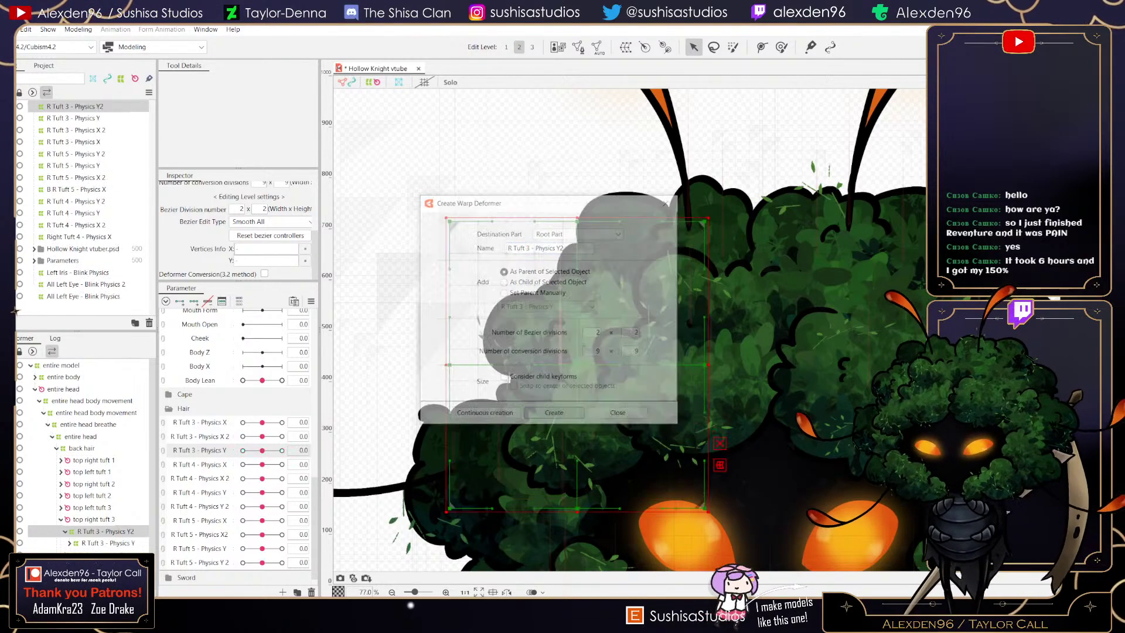
- Create a parameter named R Tuft 3 - Physics Y2 in the Hair group, ranging from -1 to 1
{"action": "left_click", "coordinate": [283, 592]}
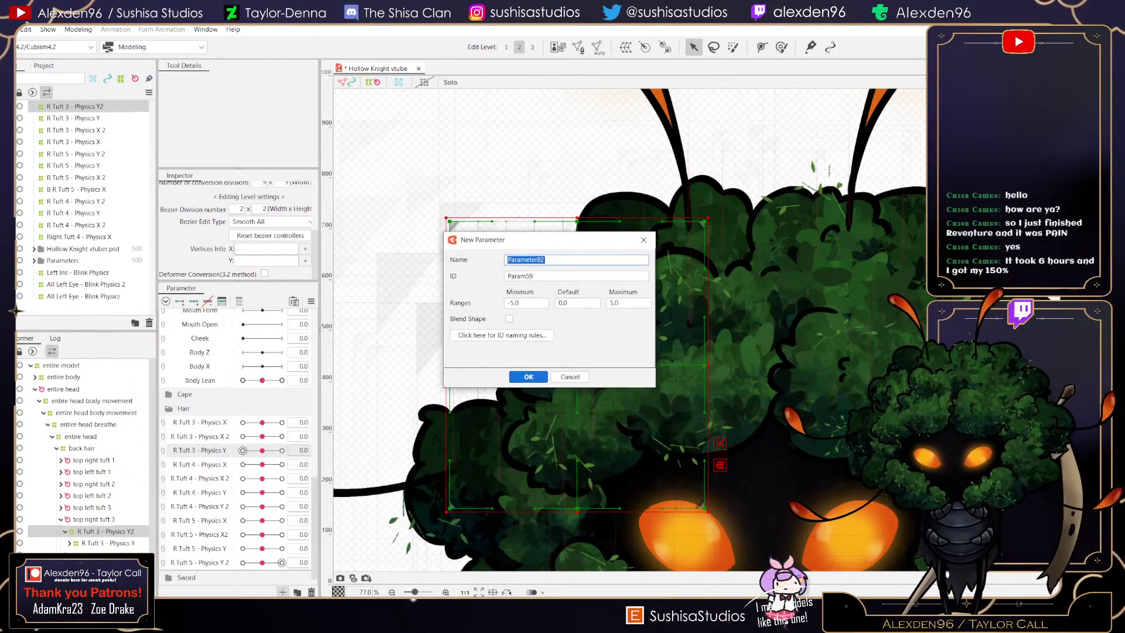
{"action": "type", "text": "R Tuft"}
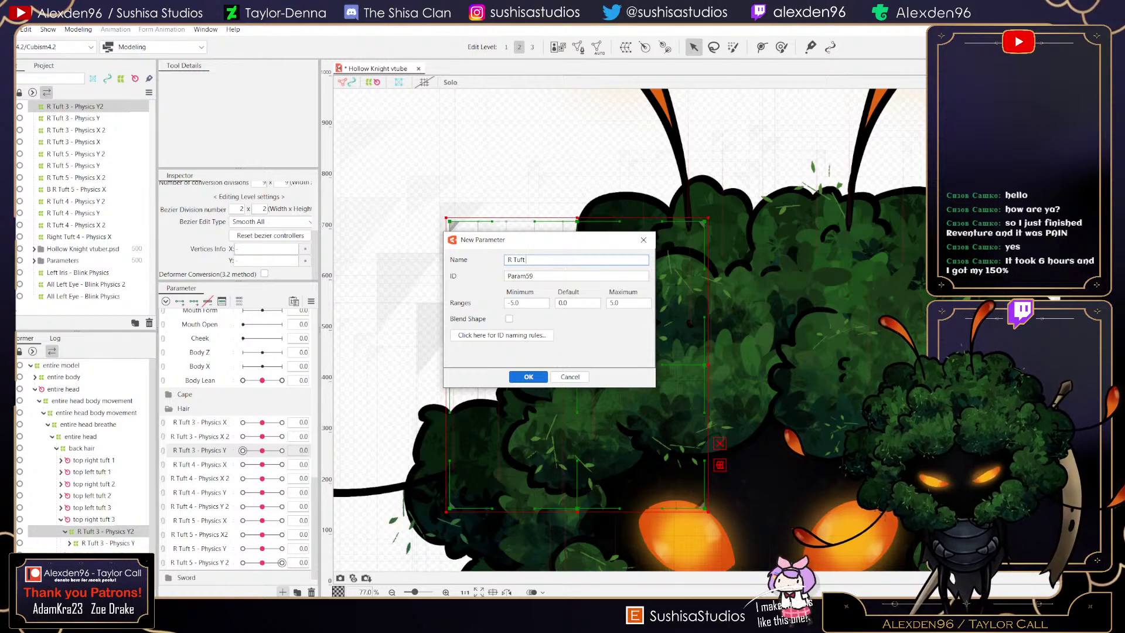
{"action": "type", "text": " 3 - P"}
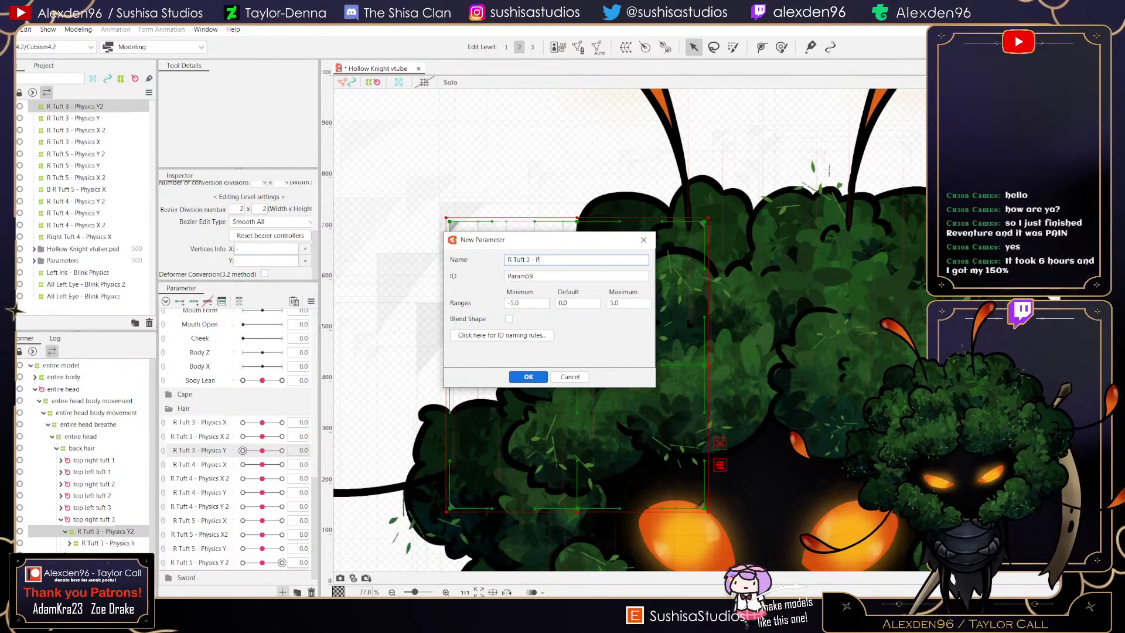
{"action": "type", "text": "hysics Y2"}
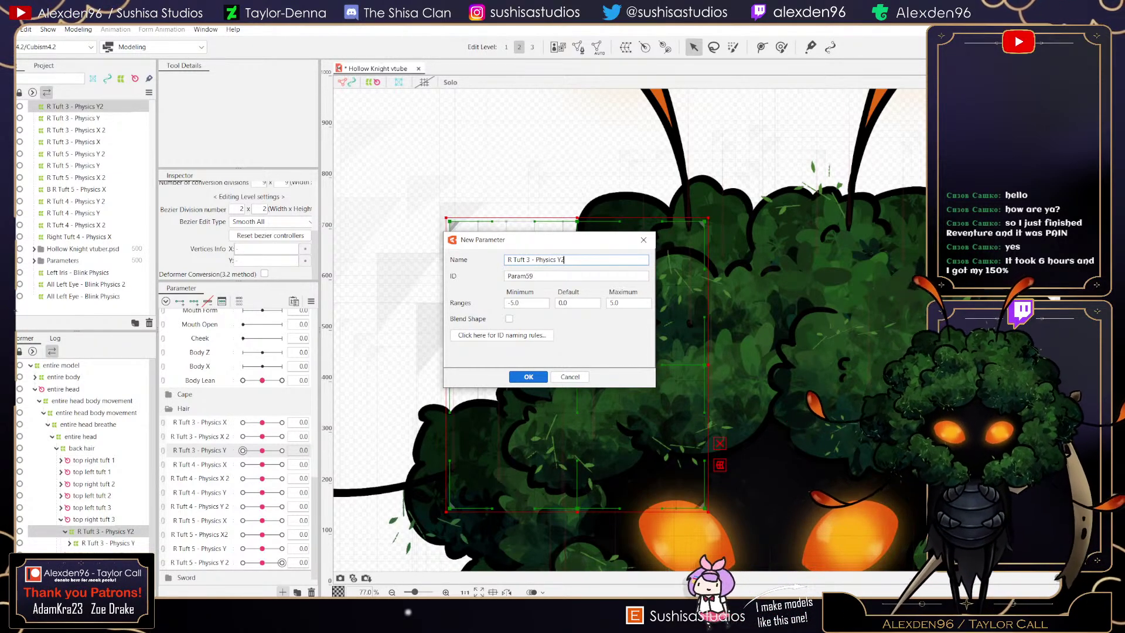
{"action": "left_click", "coordinate": [525, 303]}
{"action": "left_click", "coordinate": [525, 303]}
{"action": "key", "text": "shift+Left"}
{"action": "key", "text": "shift+Left"}
{"action": "key", "text": "shift+Left"}
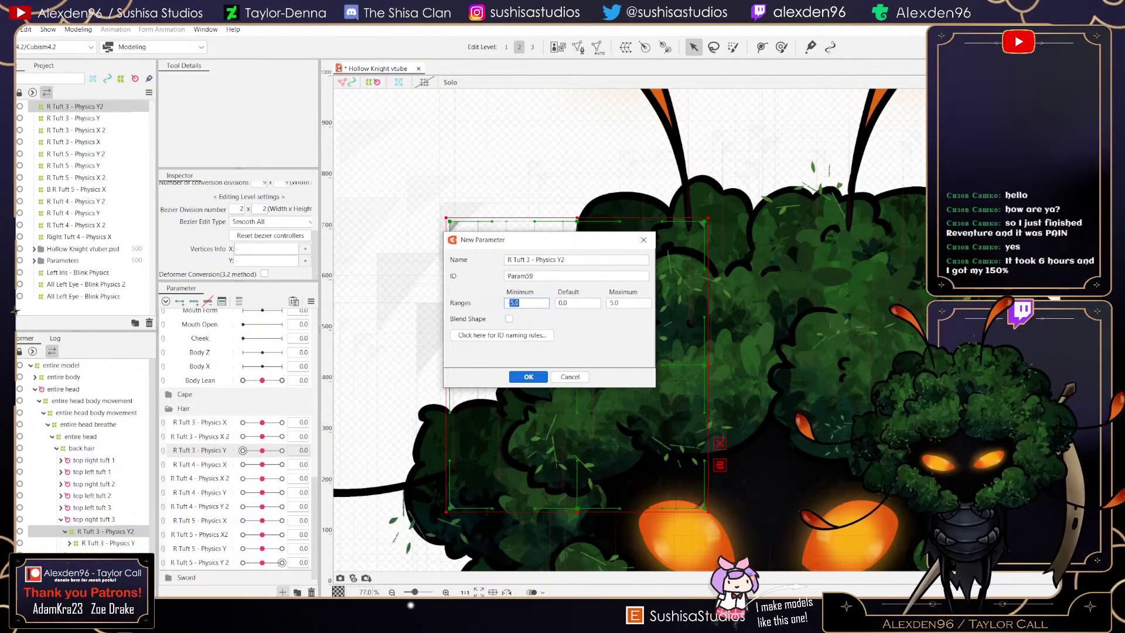
{"action": "type", "text": "1"}
{"action": "key", "text": "Tab"}
{"action": "key", "text": "Tab"}
{"action": "type", "text": "1"}
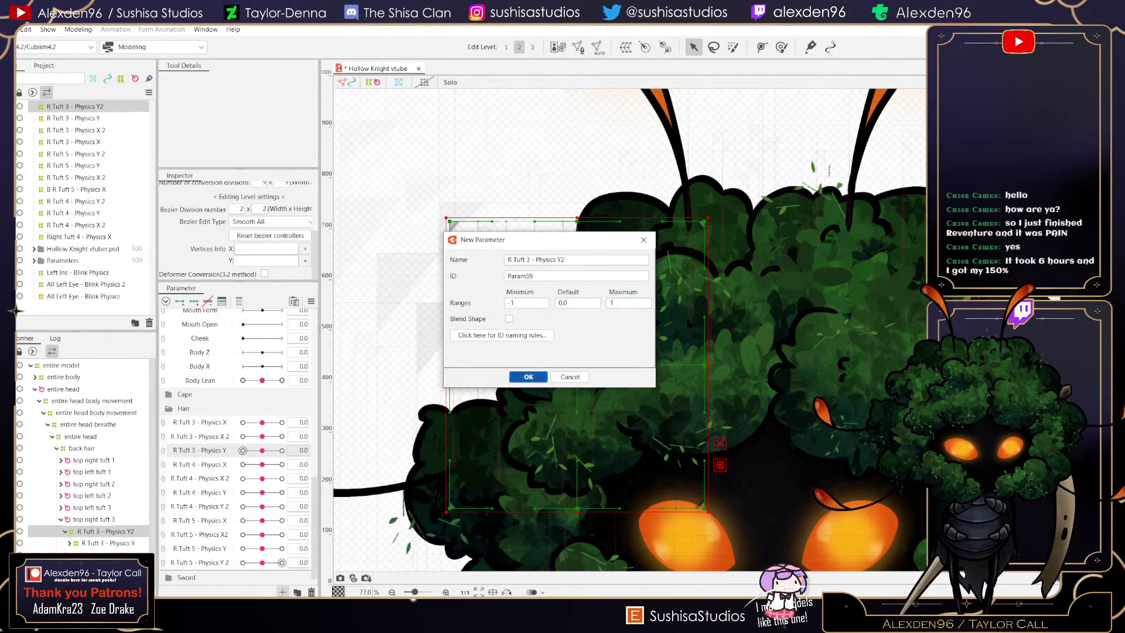
{"action": "key", "text": "Return"}
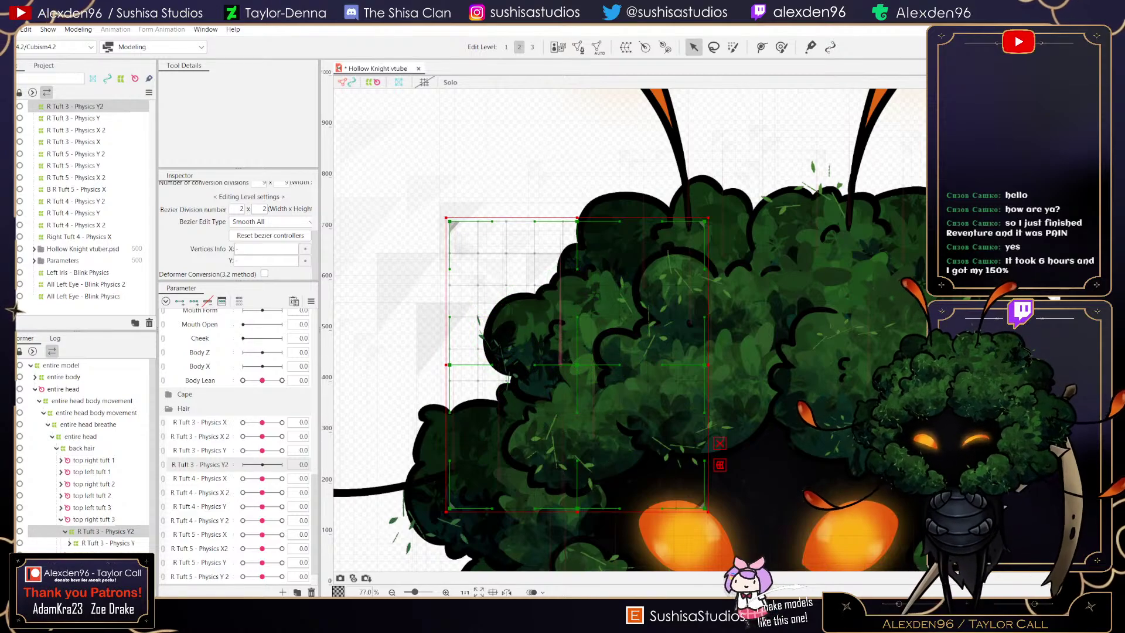
- Add three keyforms to the R Tuft 3 - Physics Y2 parameter and preview R Tuft 4 - Physics Y 2 at 1.0 for comparison
{"action": "left_click", "coordinate": [194, 301]}
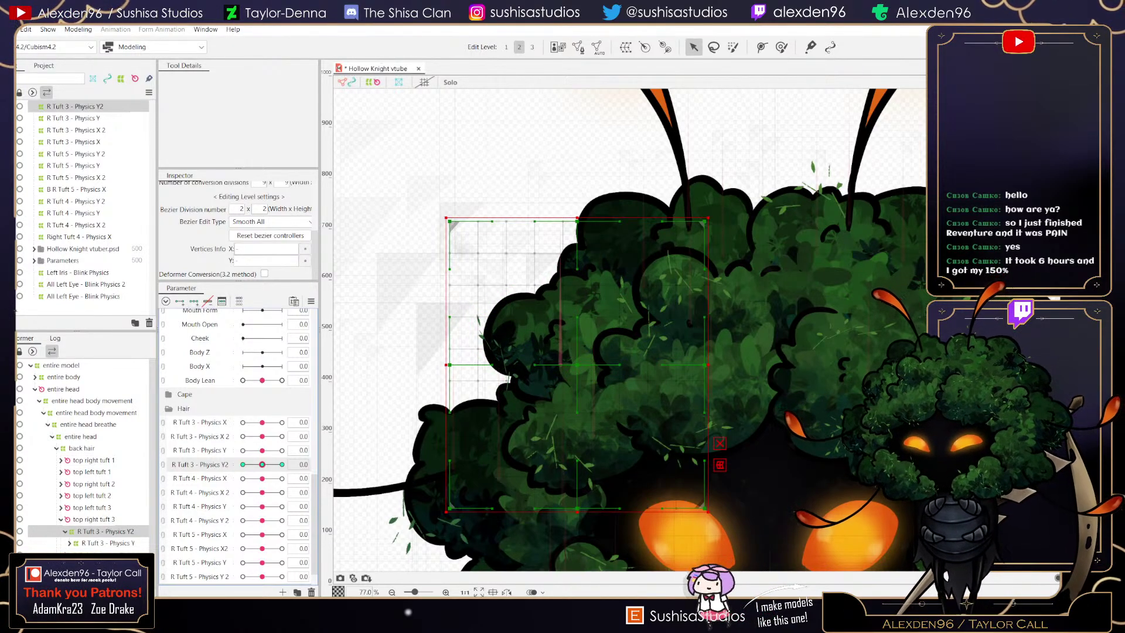
{"action": "mouse_move", "coordinate": [262, 465]}
{"action": "left_mouse_down"}
{"action": "mouse_move", "coordinate": [282, 465]}
{"action": "mouse_move", "coordinate": [242, 465]}
{"action": "mouse_move", "coordinate": [282, 465]}
{"action": "left_mouse_up"}
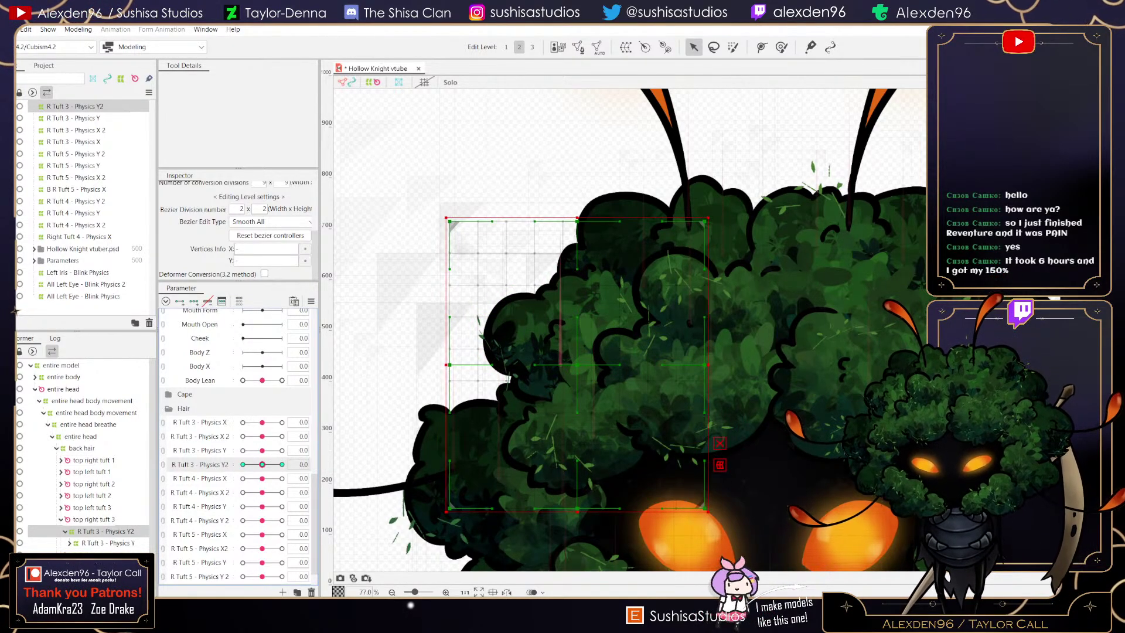
{"action": "left_click", "coordinate": [282, 520]}
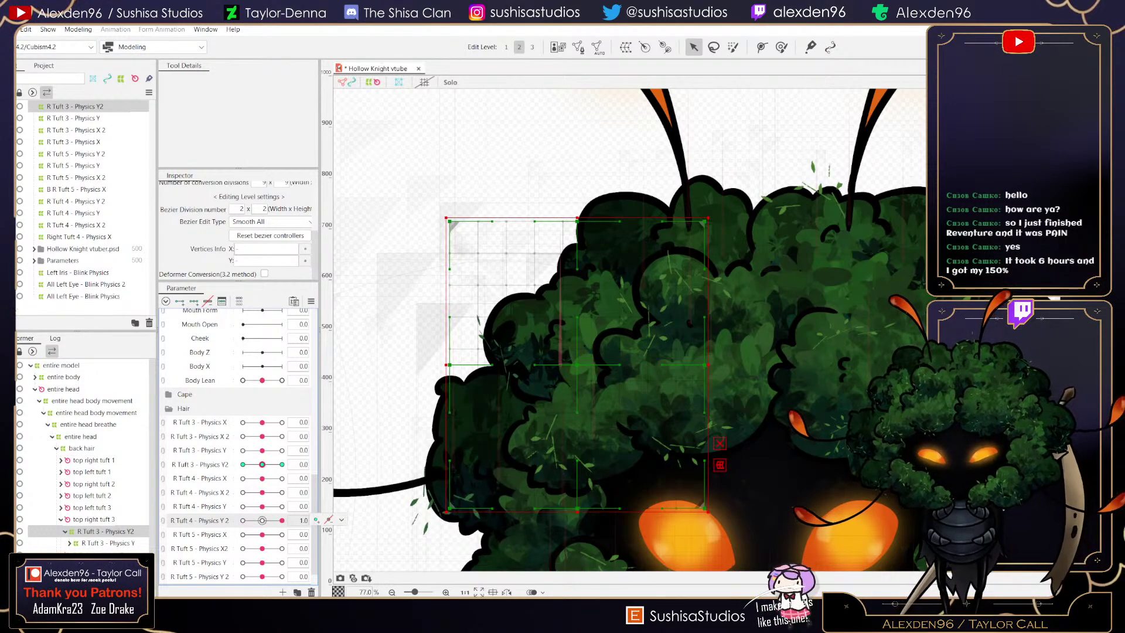
- At R Tuft 3 - Physics Y2 1.0, bend the warp deformer's upper middle upward, its centre and upper outer corner inward, and adjust the outer edge's midpoint
{"action": "left_click", "coordinate": [281, 464]}
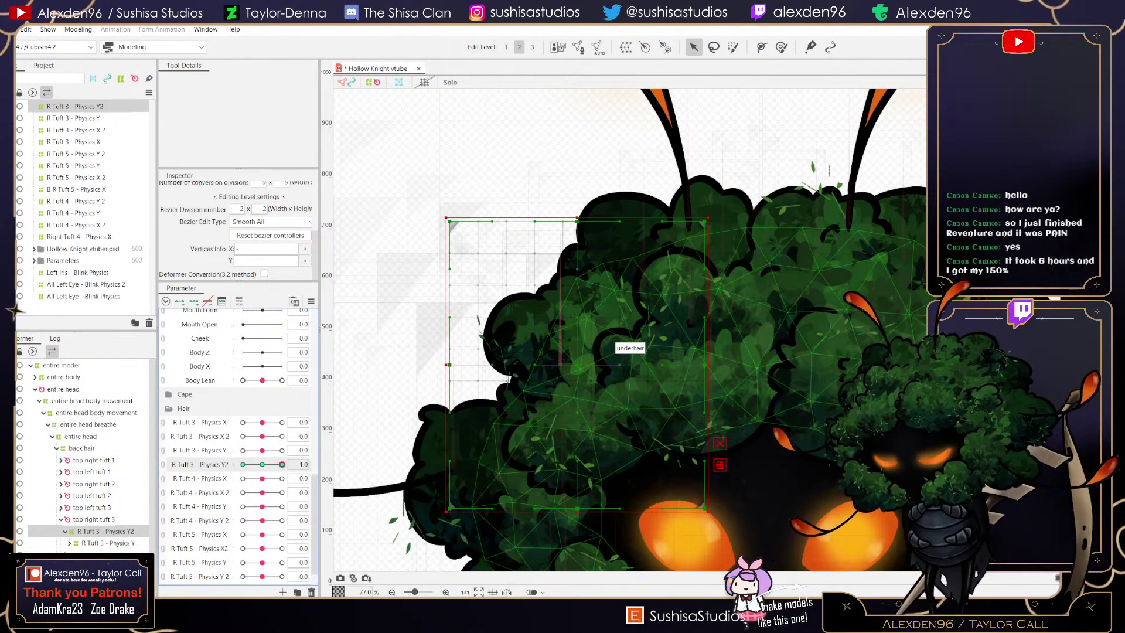
{"action": "left_click_drag", "start_coordinate": [577, 221], "coordinate": [578, 204]}
{"action": "left_click_drag", "start_coordinate": [577, 364], "coordinate": [597, 356]}
{"action": "left_click_drag", "start_coordinate": [450, 365], "coordinate": [473, 353]}
{"action": "left_click_drag", "start_coordinate": [450, 222], "coordinate": [468, 216]}
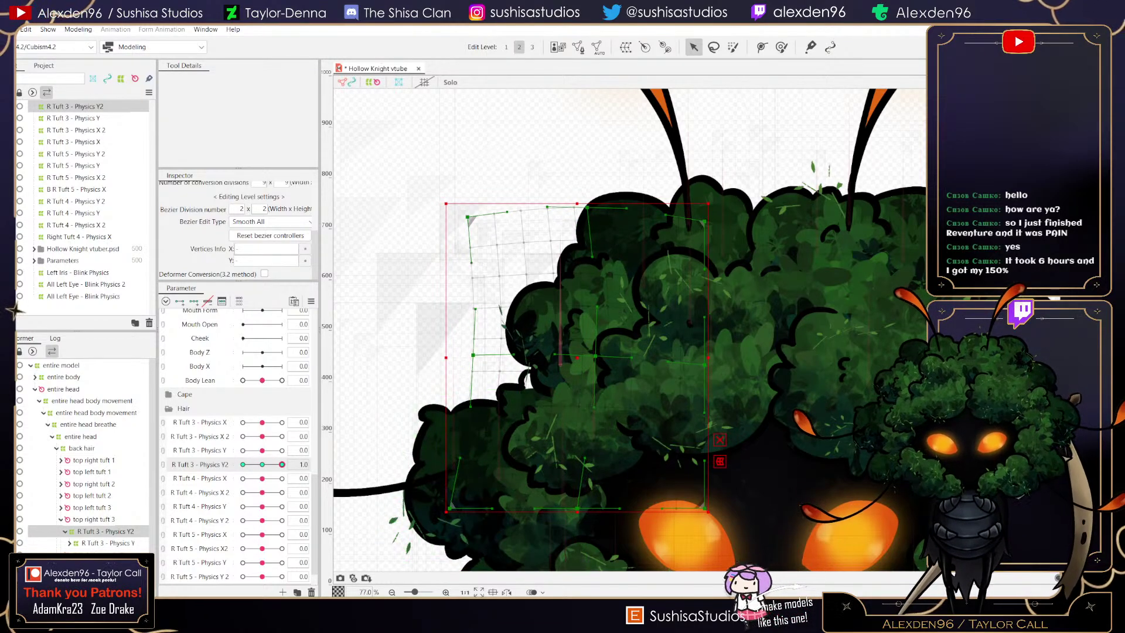
{"action": "left_click_drag", "start_coordinate": [474, 354], "coordinate": [473, 385]}
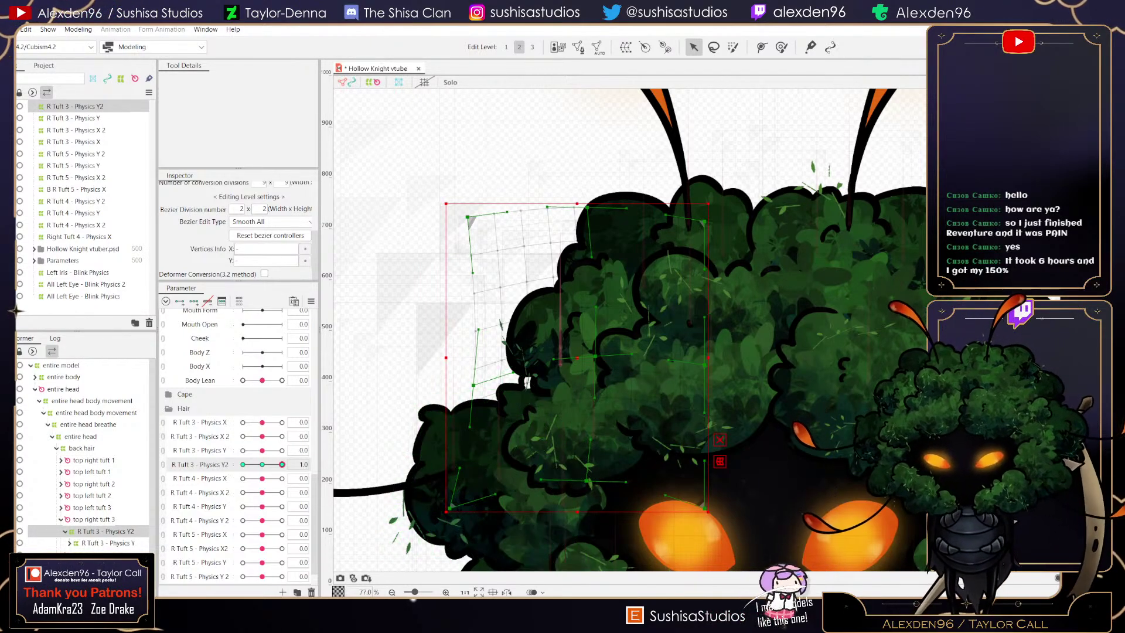
- At R Tuft 3 - Physics Y2 -1.0, bend the deformer's outer edge outward and down, compare with R Tuft 4 - Physics Y 2 at 1.0, and return Y2 to 0
{"action": "mouse_move", "coordinate": [282, 464]}
{"action": "left_mouse_down"}
{"action": "mouse_move", "coordinate": [245, 464]}
{"action": "mouse_move", "coordinate": [282, 465]}
{"action": "left_mouse_up"}
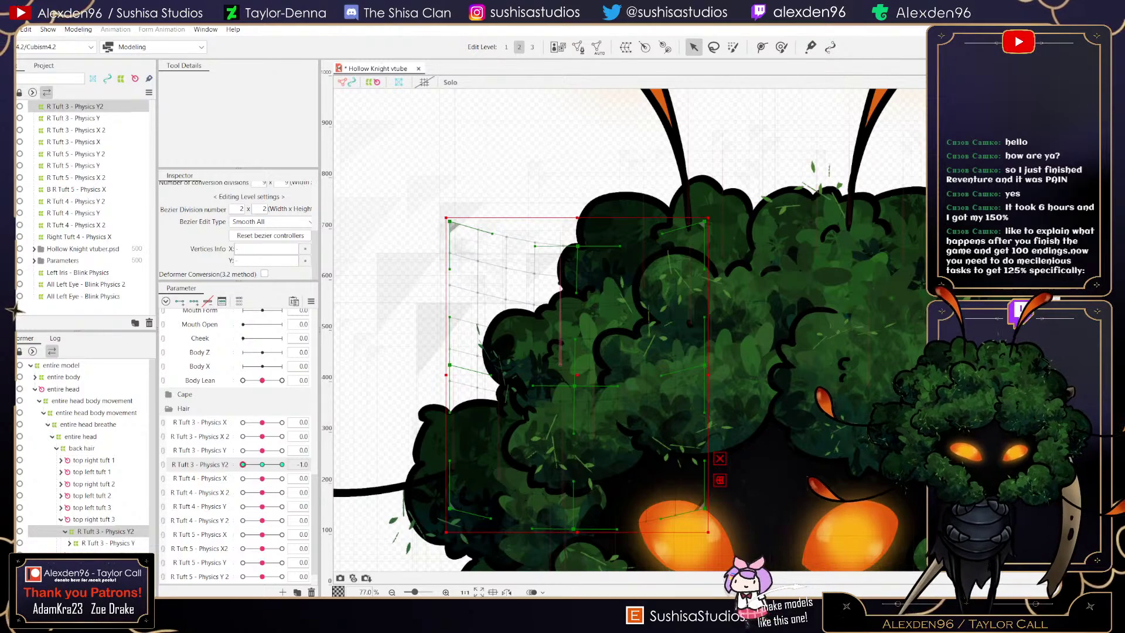
{"action": "left_click_drag", "start_coordinate": [449, 365], "coordinate": [440, 374]}
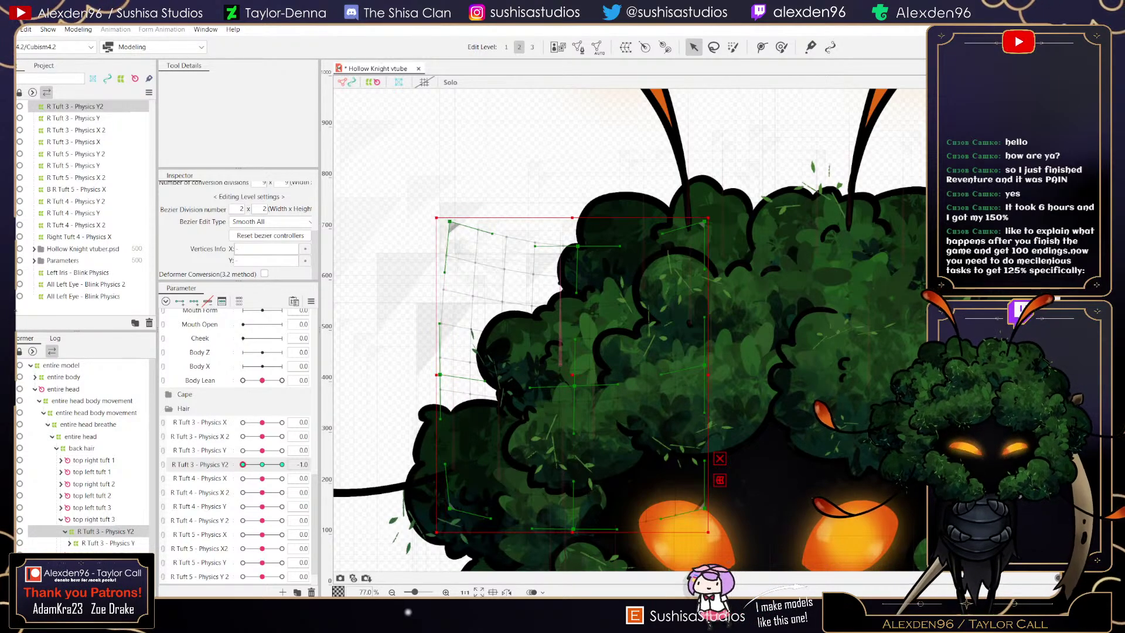
{"action": "mouse_move", "coordinate": [242, 465]}
{"action": "left_mouse_down"}
{"action": "mouse_move", "coordinate": [282, 465]}
{"action": "mouse_move", "coordinate": [243, 465]}
{"action": "left_mouse_up"}
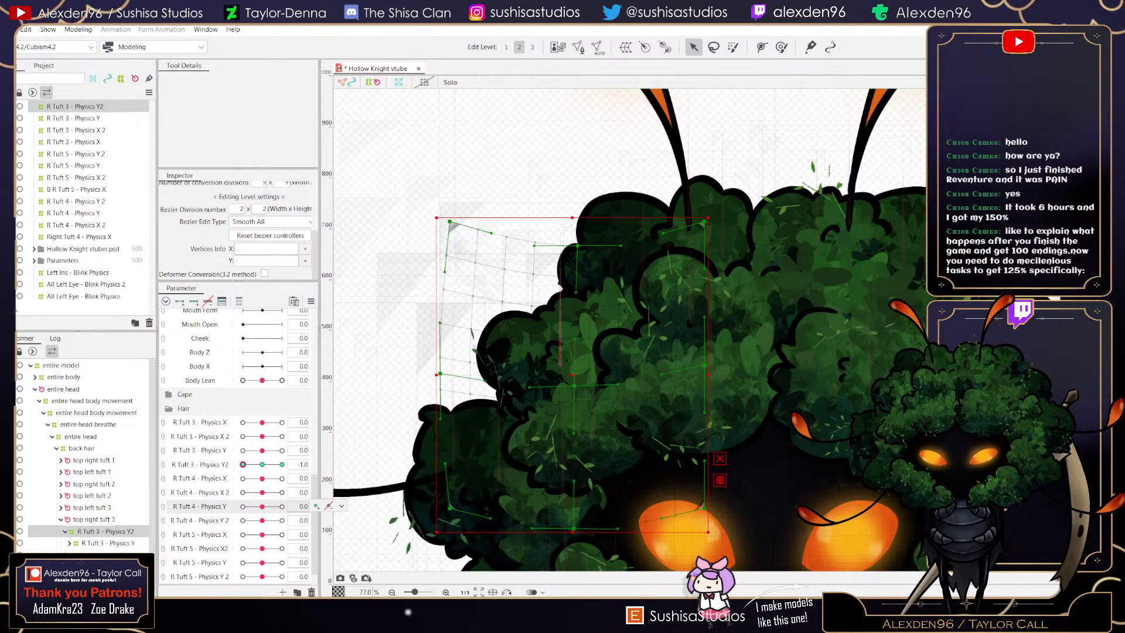
{"action": "left_click", "coordinate": [282, 520]}
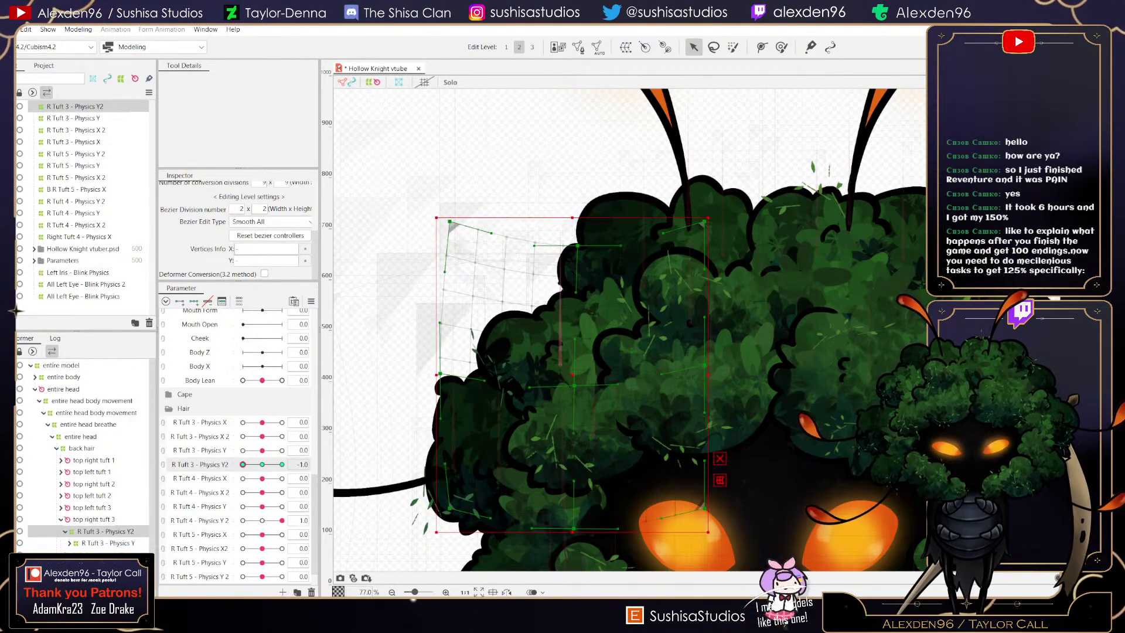
{"action": "left_click", "coordinate": [262, 464]}
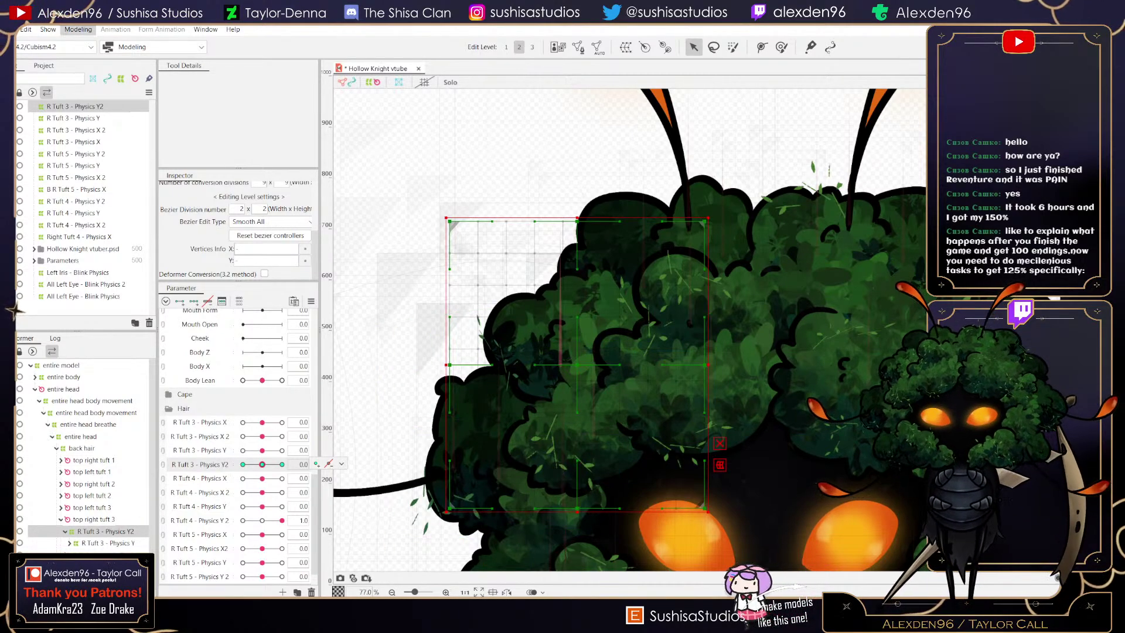
- In the physics settings, add R Tuft 3 - Physics X and X 2 as outputs of the Hair - Physics X group with Reflect enabled
{"action": "left_click", "coordinate": [78, 29]}
{"action": "left_click", "coordinate": [99, 252]}
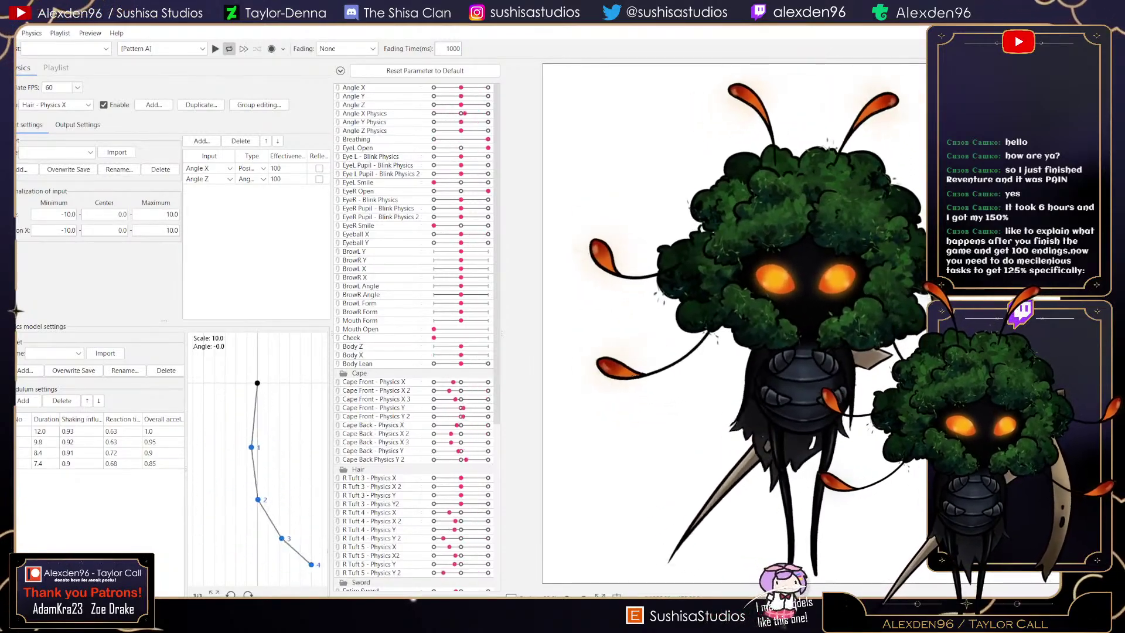
{"action": "left_click", "coordinate": [77, 124]}
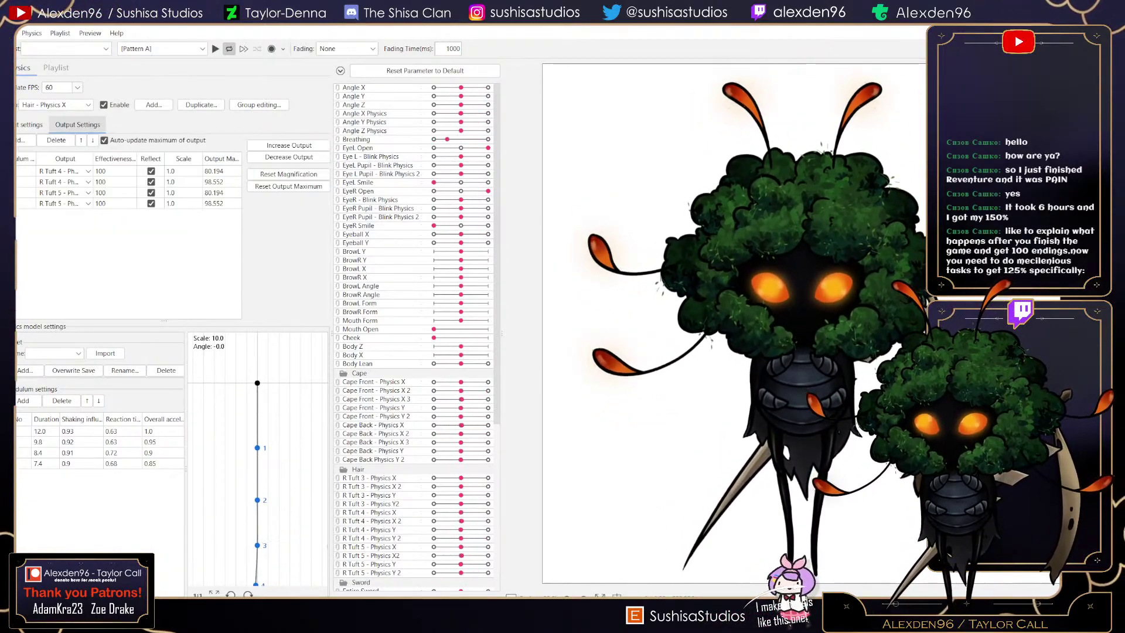
{"action": "left_click", "coordinate": [23, 140]}
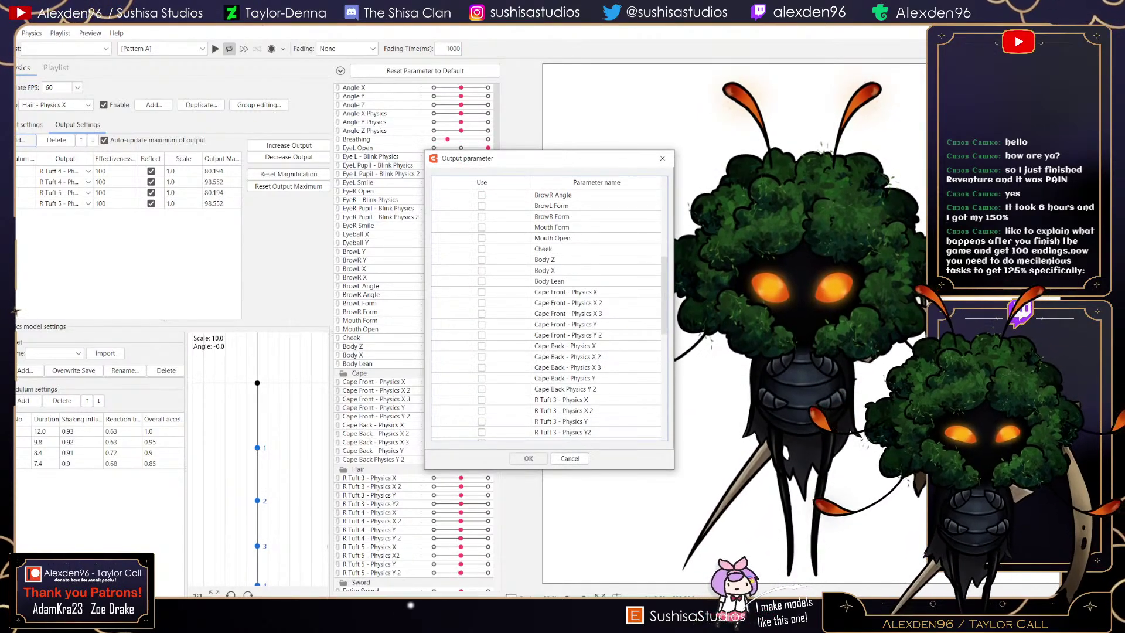
{"action": "scroll", "coordinate": [548, 313], "scroll_direction": "down", "scroll_amount": 4}
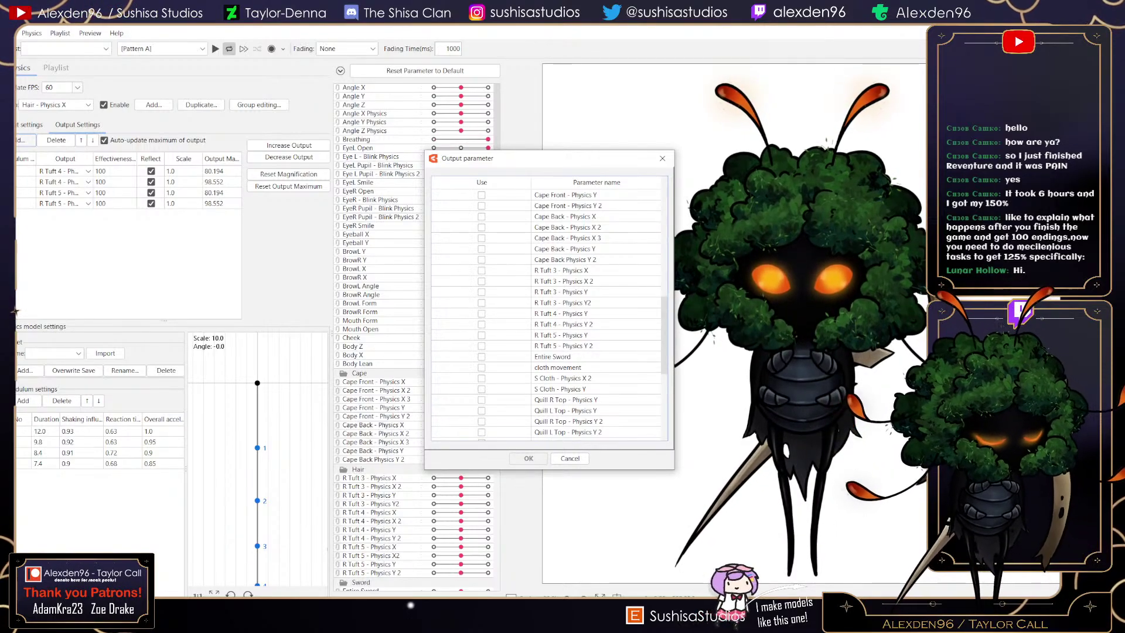
{"action": "scroll", "coordinate": [549, 317], "scroll_direction": "down", "scroll_amount": 4}
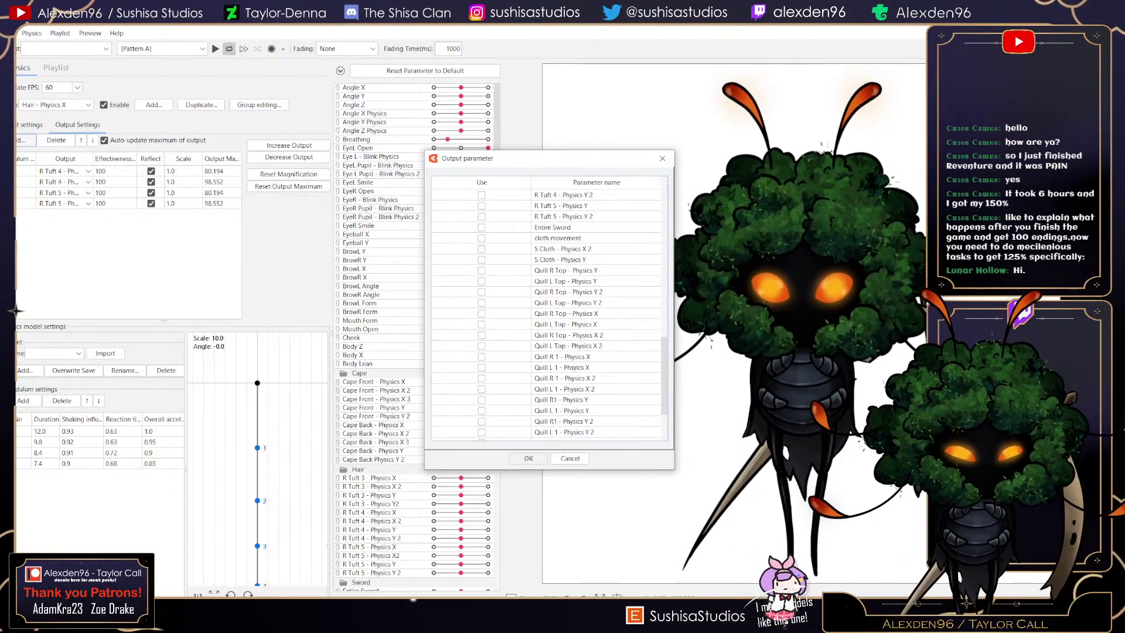
{"action": "scroll", "coordinate": [549, 317], "scroll_direction": "up", "scroll_amount": 5}
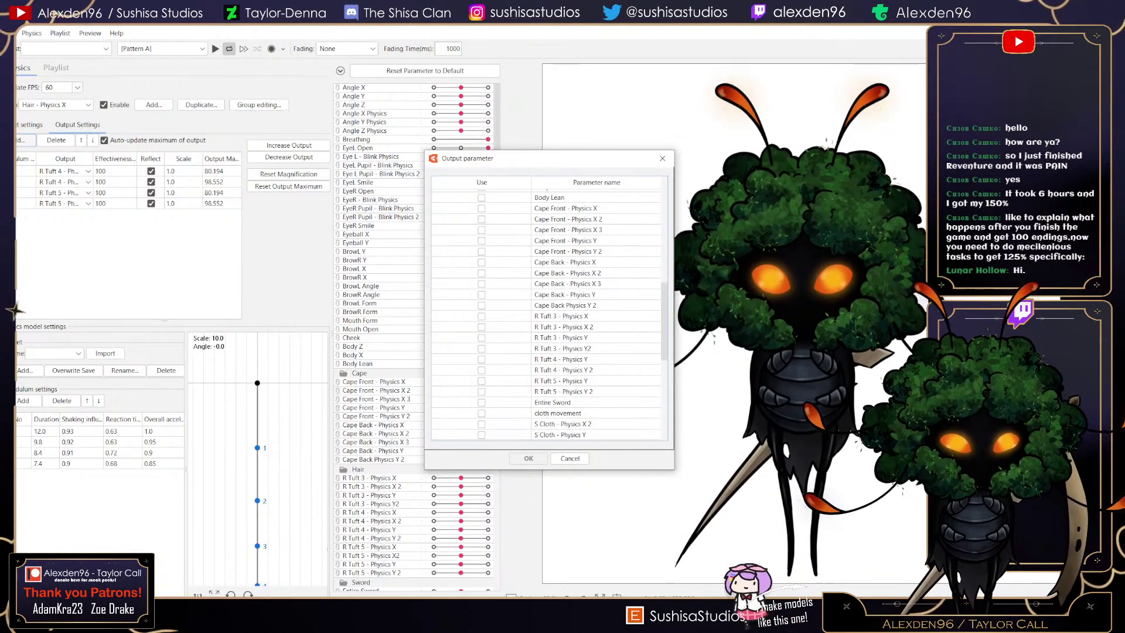
{"action": "left_click", "coordinate": [482, 316]}
{"action": "left_click", "coordinate": [481, 327]}
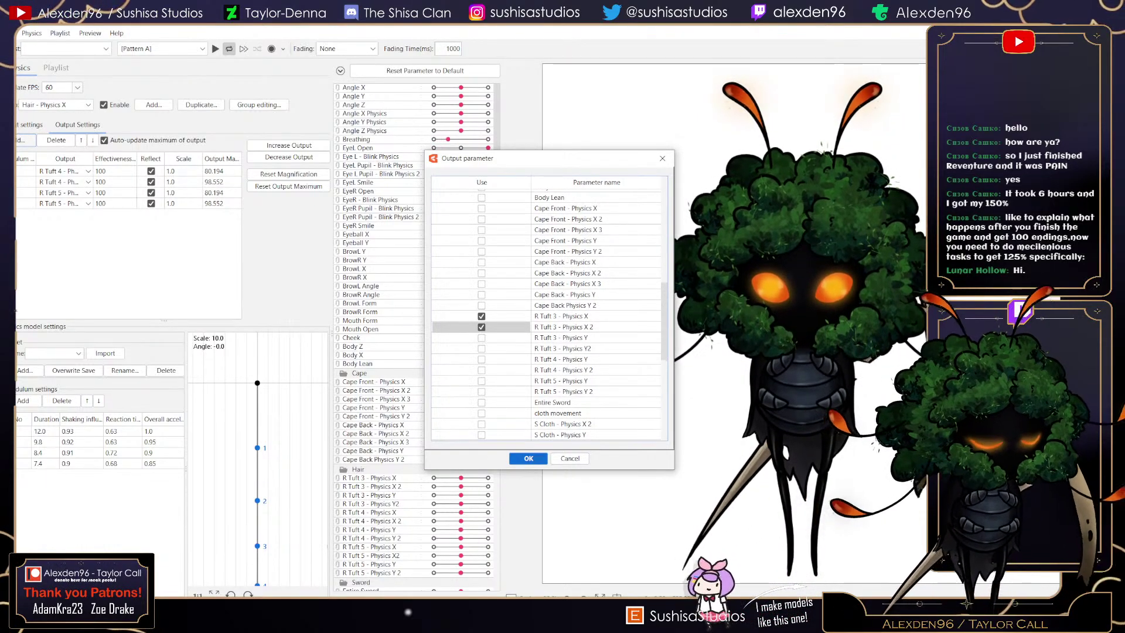
{"action": "key", "text": "Return"}
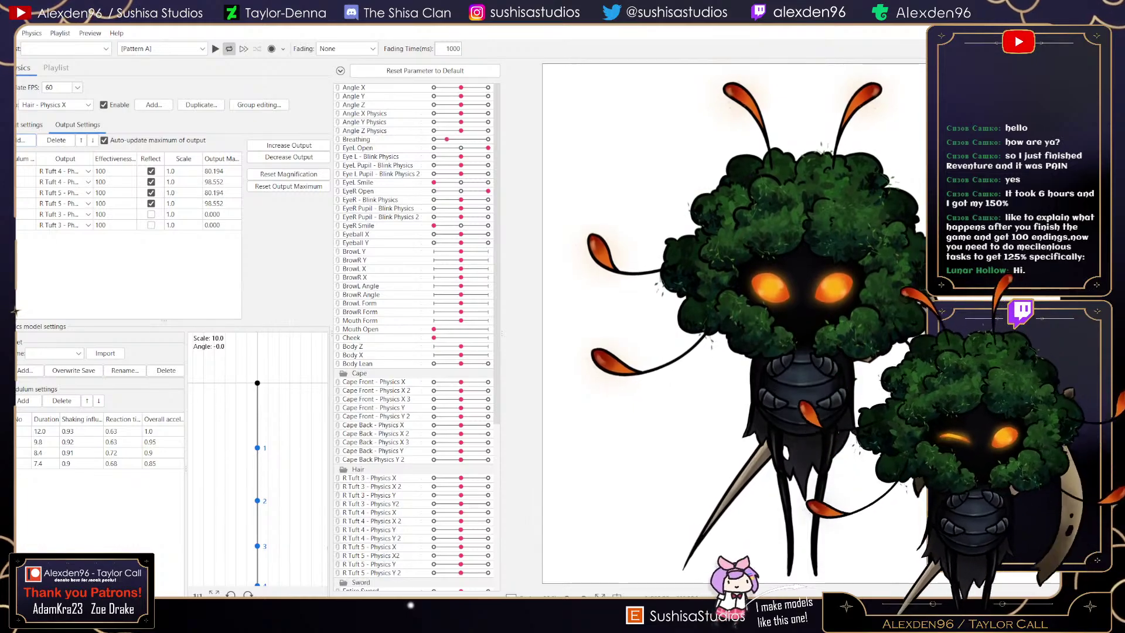
{"action": "left_click", "coordinate": [151, 214]}
{"action": "left_click", "coordinate": [151, 225]}
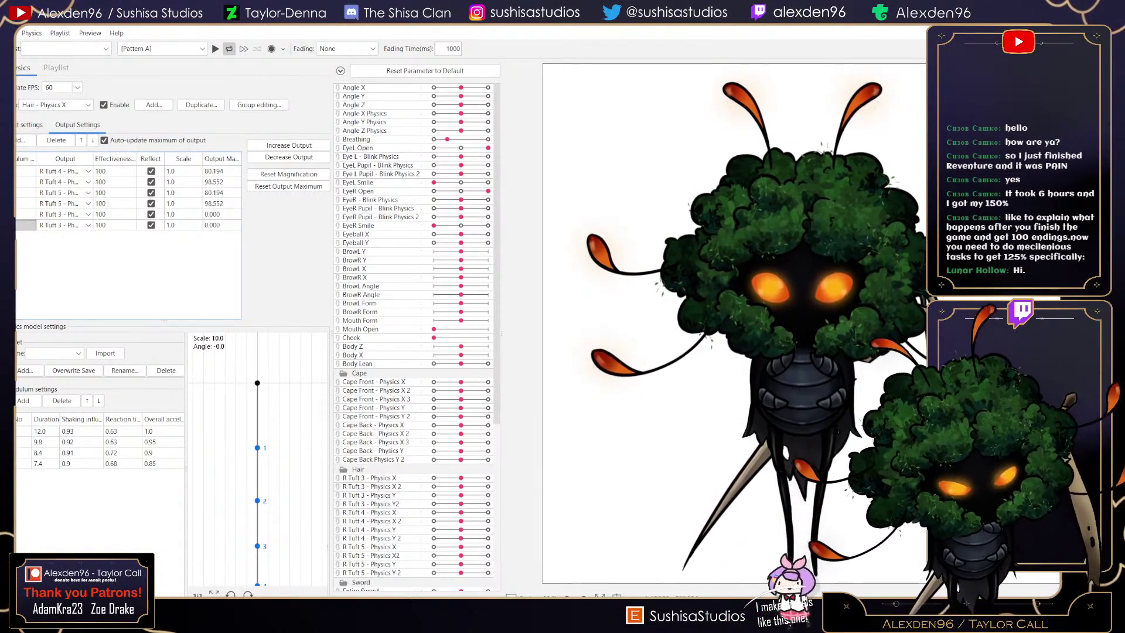
- Set the physics calculation rate to 60 FPS and switch back to the modeling window
{"action": "left_click", "coordinate": [77, 87]}
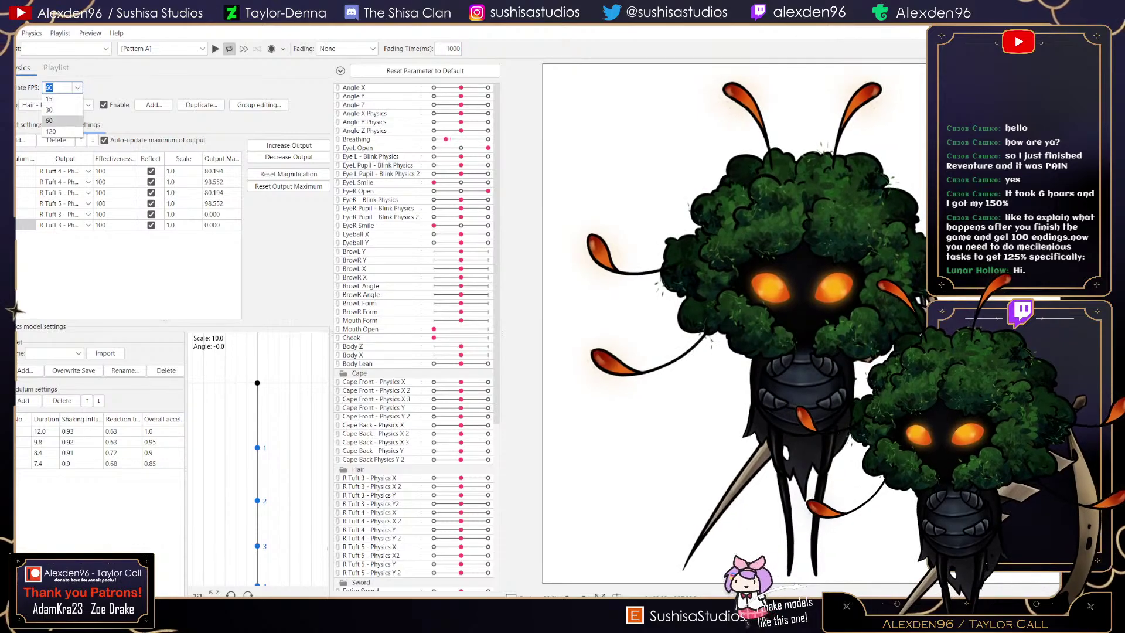
{"action": "left_click", "coordinate": [49, 121]}
{"action": "key", "text": "alt+Tab"}
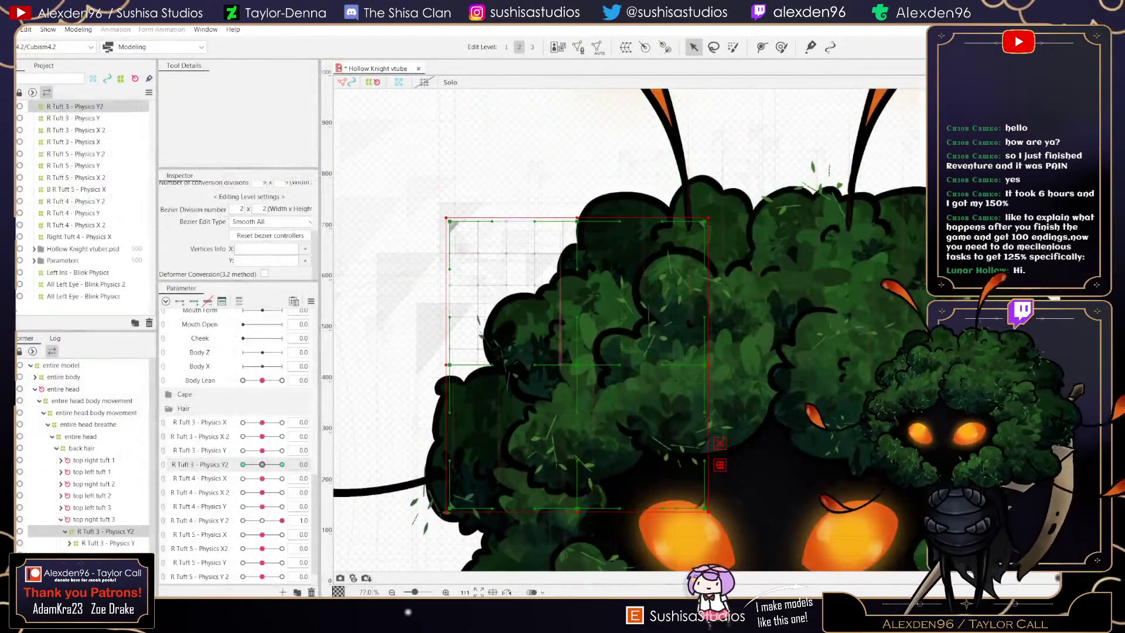
{"action": "left_click", "coordinate": [8, 29]}
{"action": "mouse_move", "coordinate": [76, 181]}
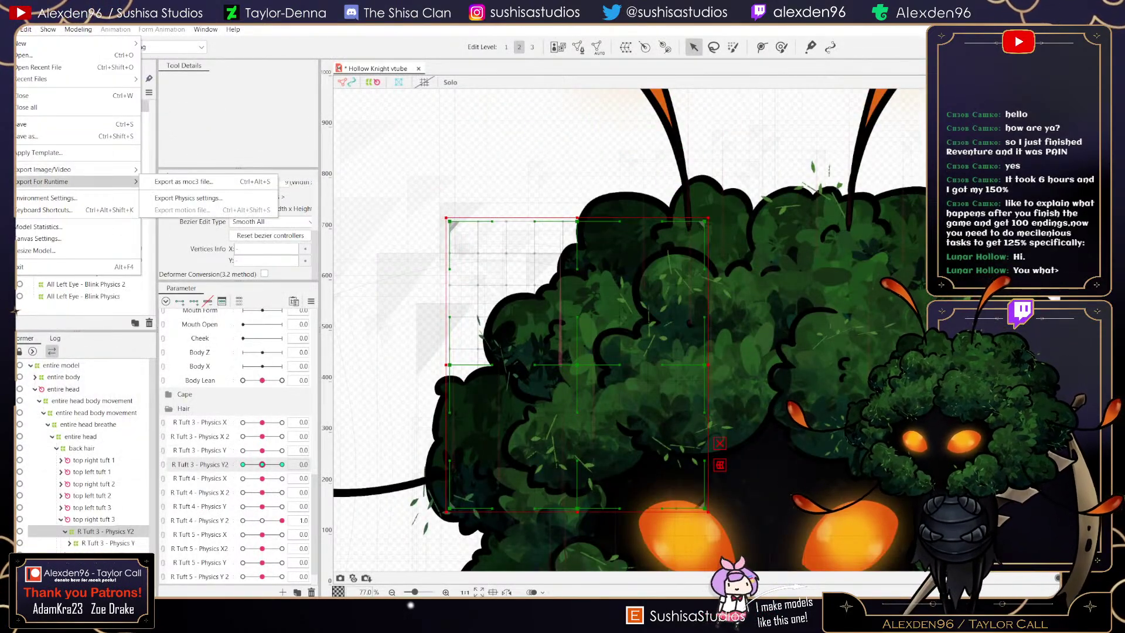
{"action": "left_click", "coordinate": [205, 181]}
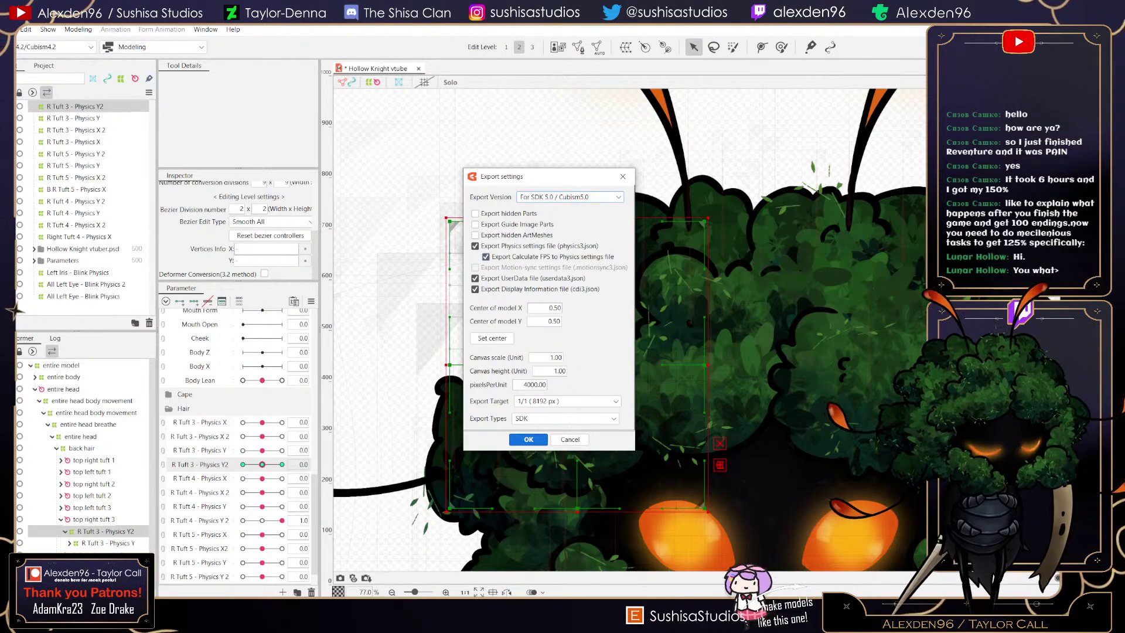
- Switch to VTube Studio and set the Wind Strength in the loaded model's physics settings to 26
{"action": "key", "text": "alt+Tab"}
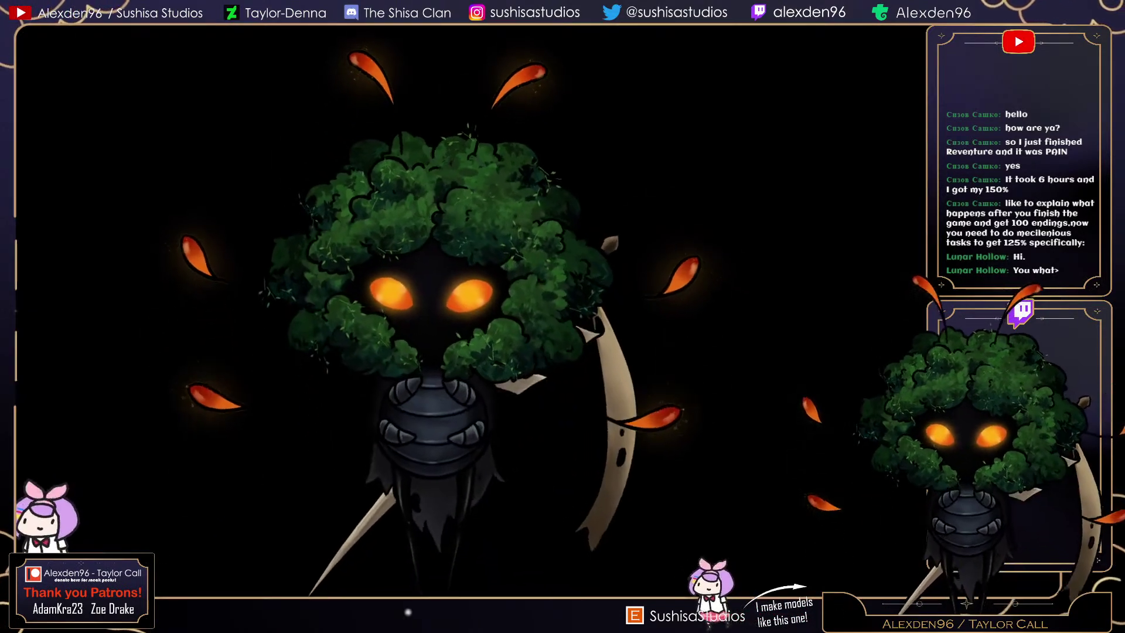
{"action": "left_click", "coordinate": [30, 288]}
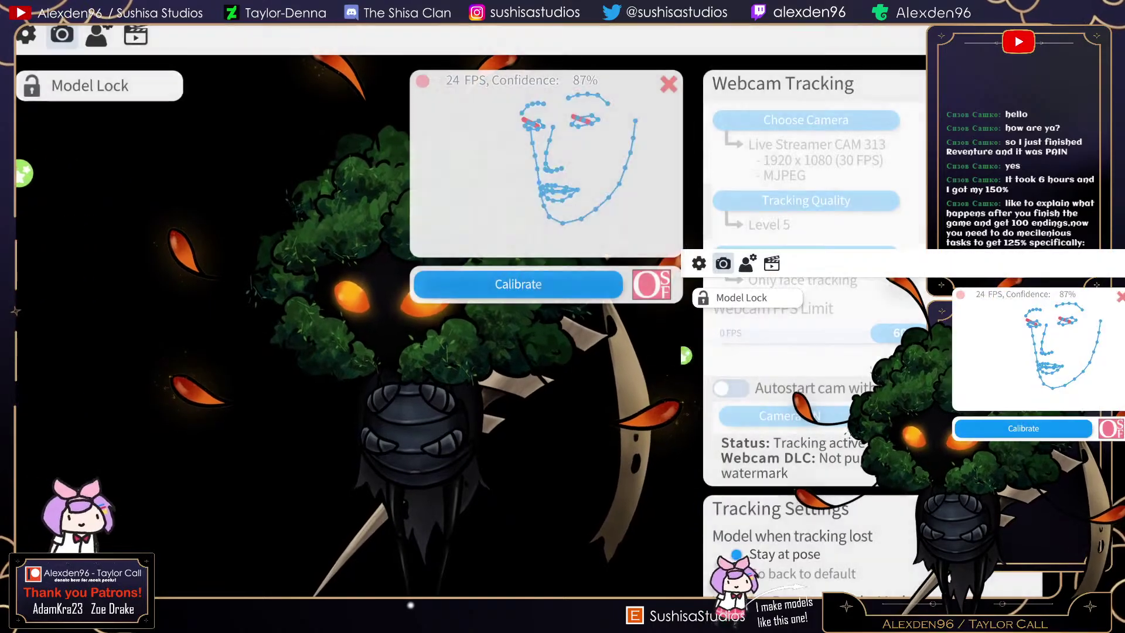
{"action": "left_click", "coordinate": [135, 36]}
{"action": "left_click", "coordinate": [98, 36]}
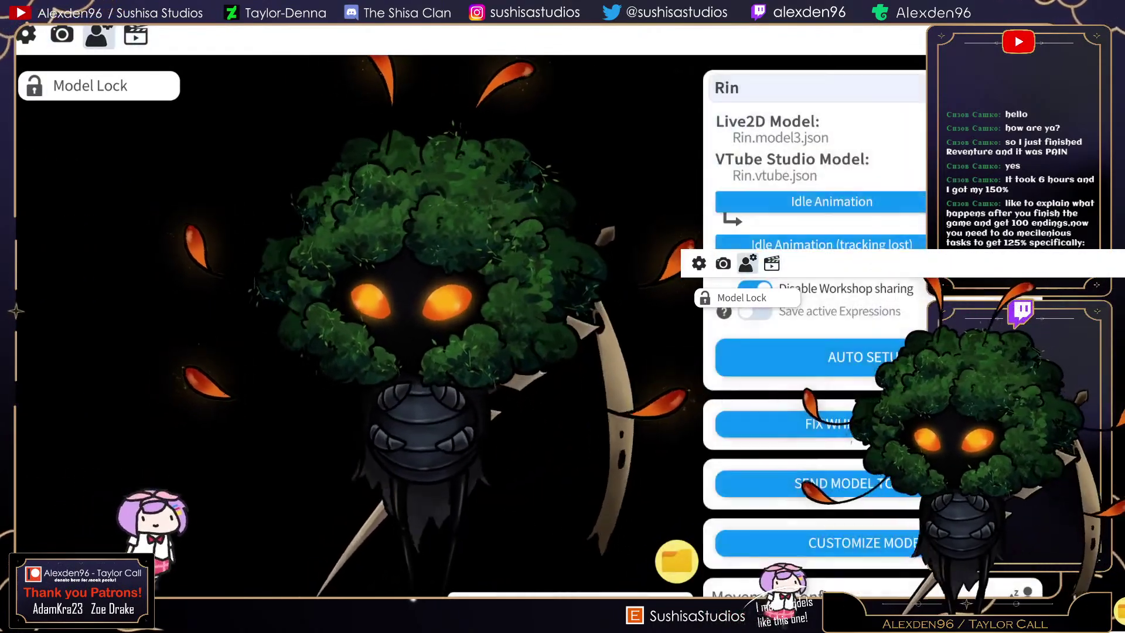
{"action": "scroll", "coordinate": [815, 293], "scroll_direction": "down", "scroll_amount": 10}
{"action": "scroll", "coordinate": [814, 293], "scroll_direction": "down", "scroll_amount": 4}
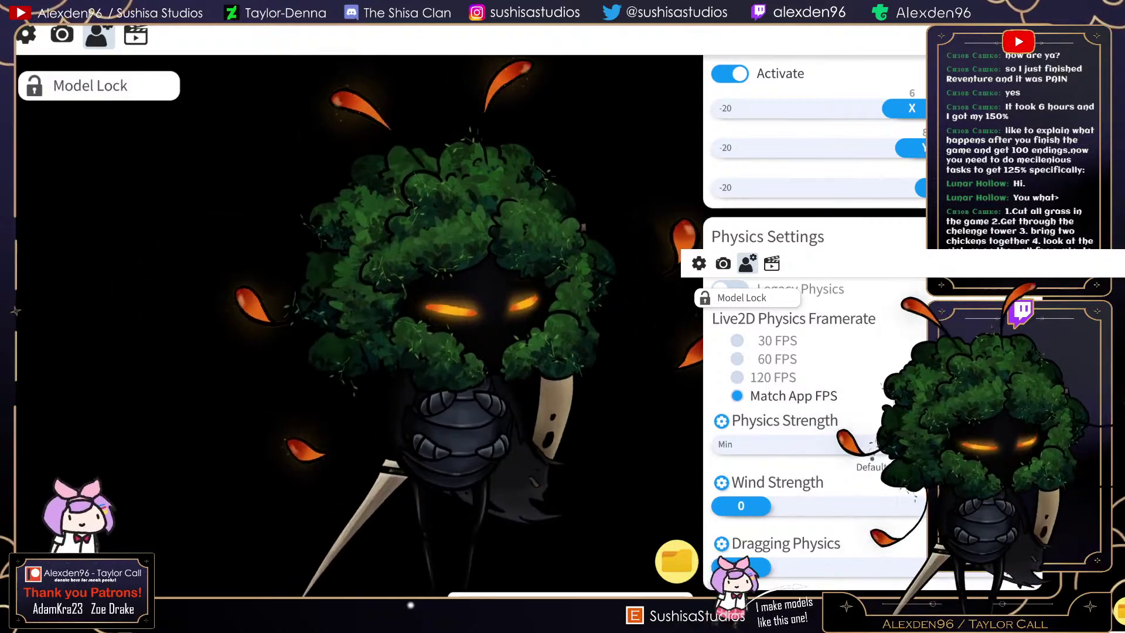
{"action": "left_click_drag", "start_coordinate": [741, 505], "coordinate": [810, 506]}
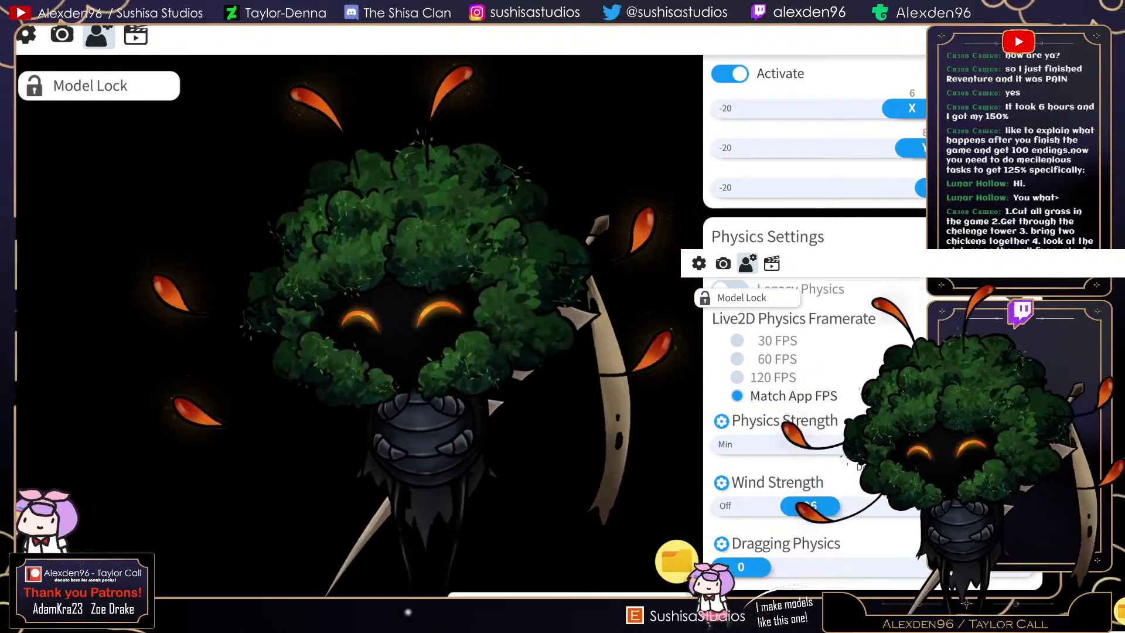
- Return to Live2D Cubism Editor, cancel the export settings, and set the R Tuft 4 - Physics Y 2 parameter to 0
{"action": "key", "text": "super"}
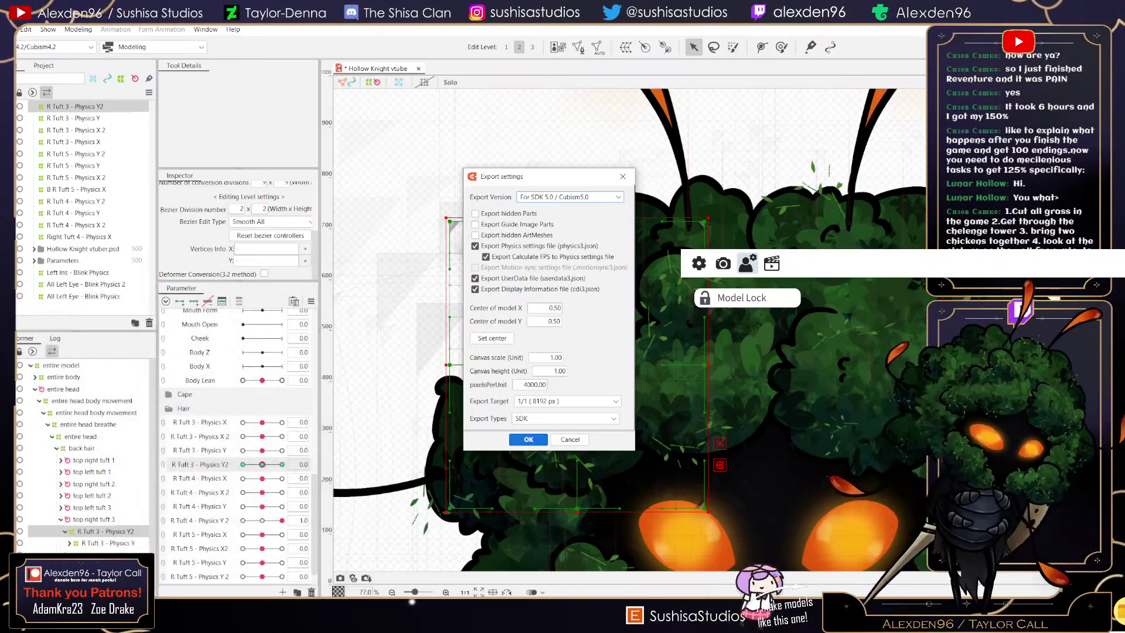
{"action": "left_click", "coordinate": [623, 177]}
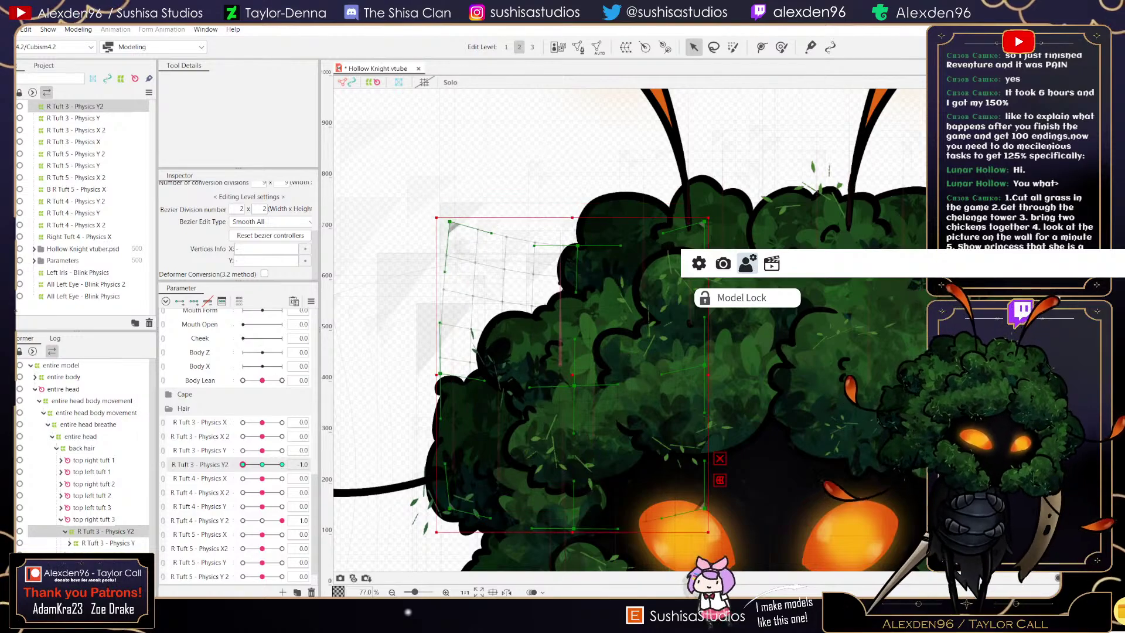
{"action": "left_click", "coordinate": [262, 520]}
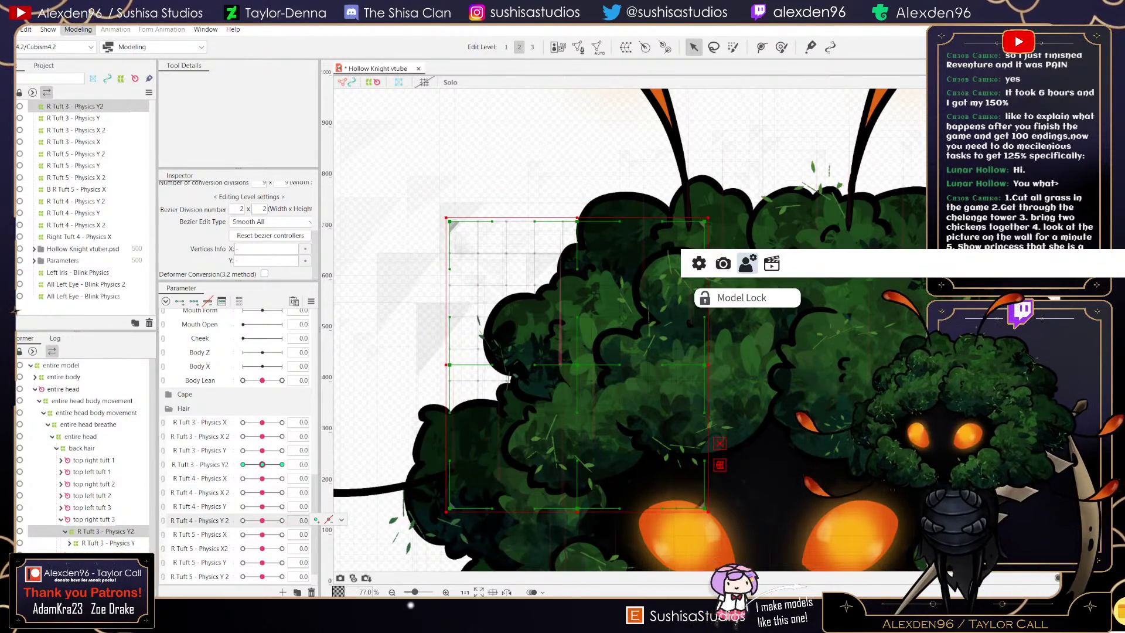
- Open the physics settings, choose the Hair - Physics Y group, and bring up the R Tuft 3 entries in its list of addable output parameters
{"action": "left_click", "coordinate": [78, 29]}
{"action": "left_click", "coordinate": [100, 252]}
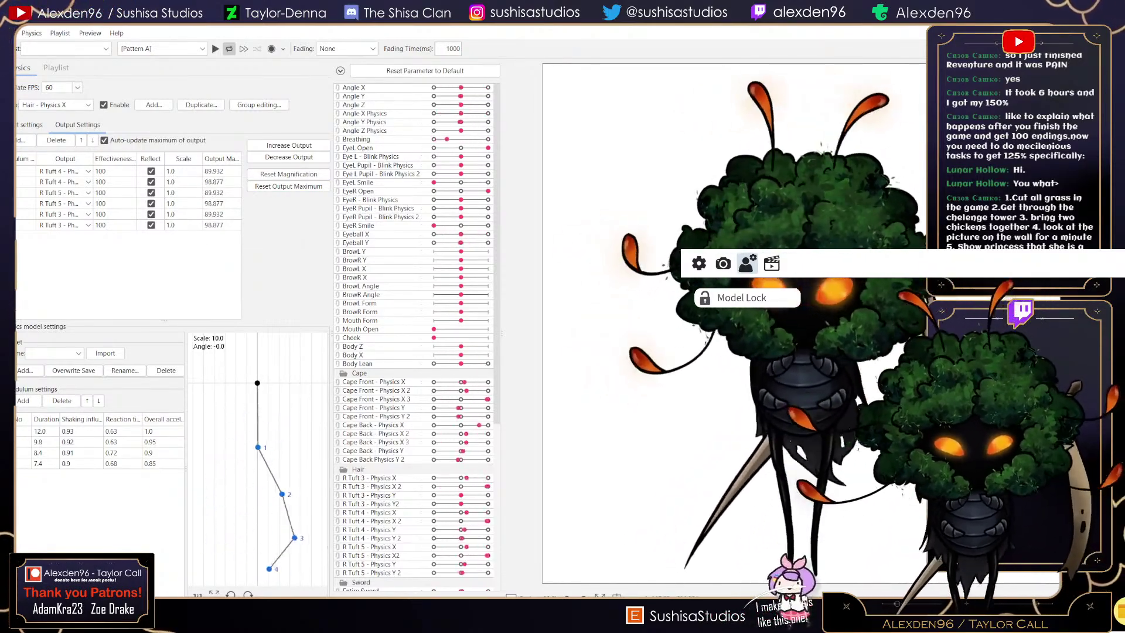
{"action": "left_click", "coordinate": [57, 105]}
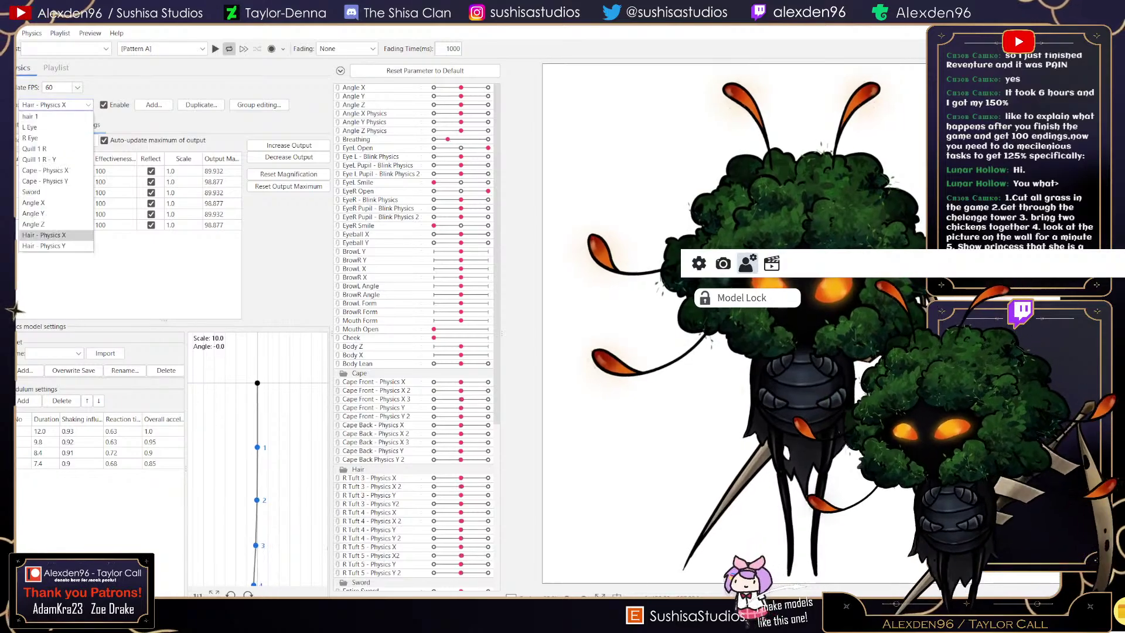
{"action": "left_click", "coordinate": [44, 246]}
{"action": "left_click", "coordinate": [25, 140]}
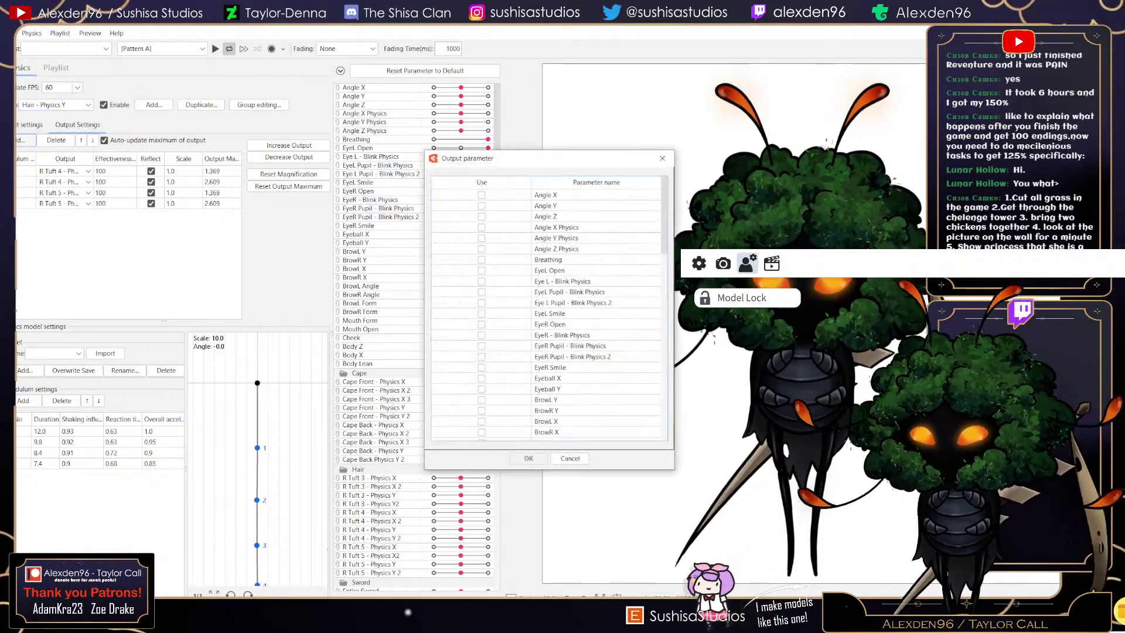
{"action": "scroll", "coordinate": [545, 311], "scroll_direction": "down", "scroll_amount": 4}
{"action": "scroll", "coordinate": [545, 310], "scroll_direction": "down", "scroll_amount": 4}
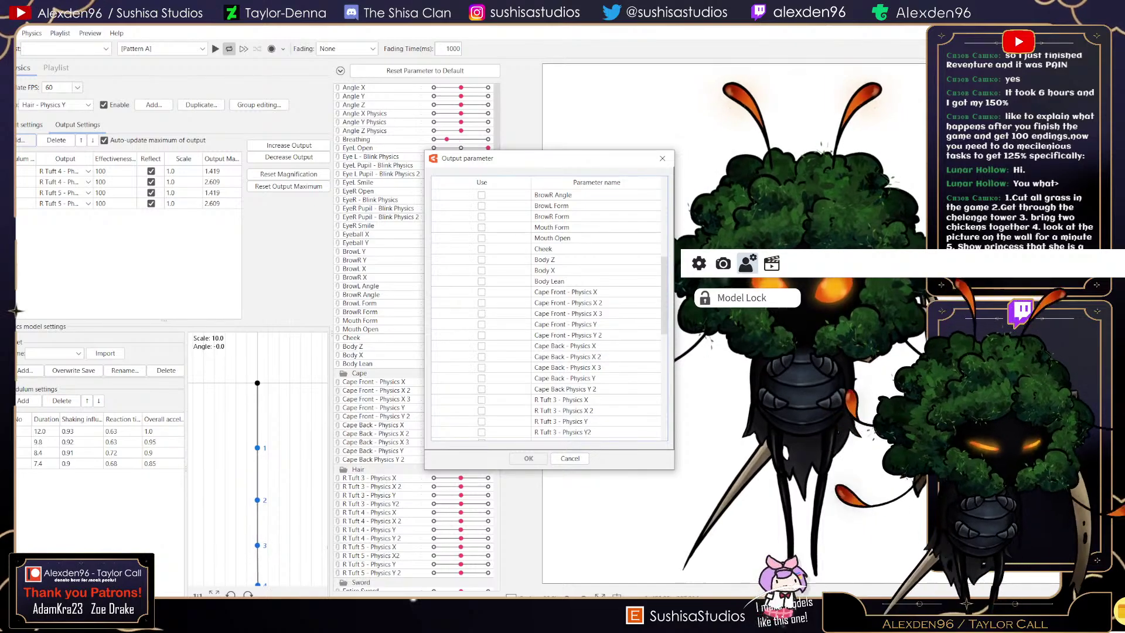
- Switch to VTube Studio and open the model's settings at the unnamed parameter mapping below Auto Breath
{"action": "key", "text": "alt+Tab"}
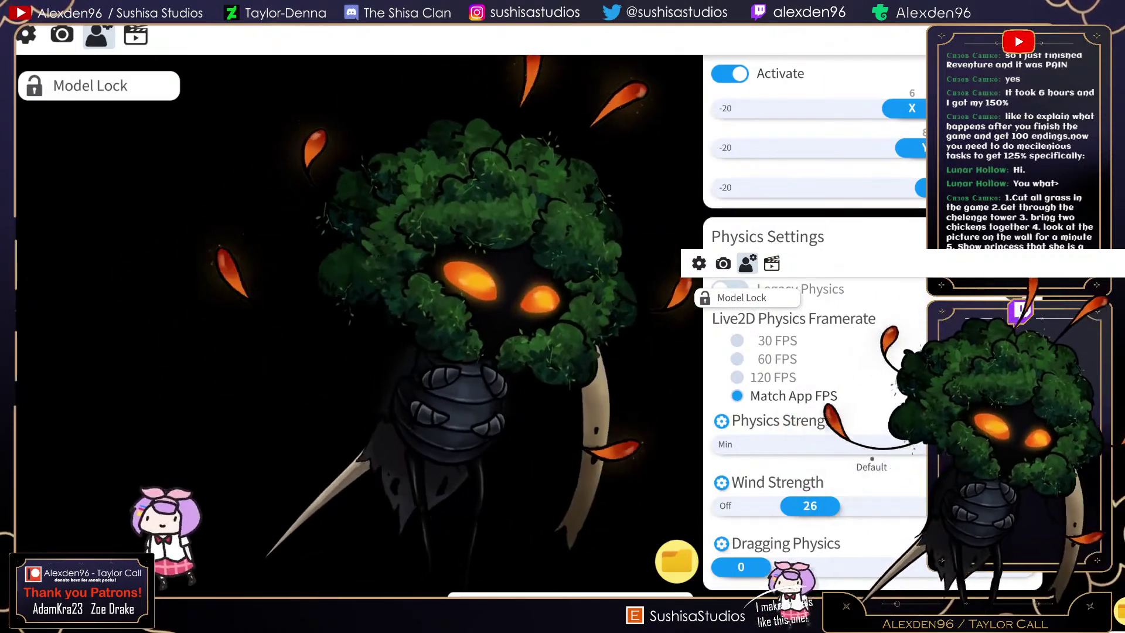
{"action": "key", "text": "Escape"}
{"action": "key", "text": "super"}
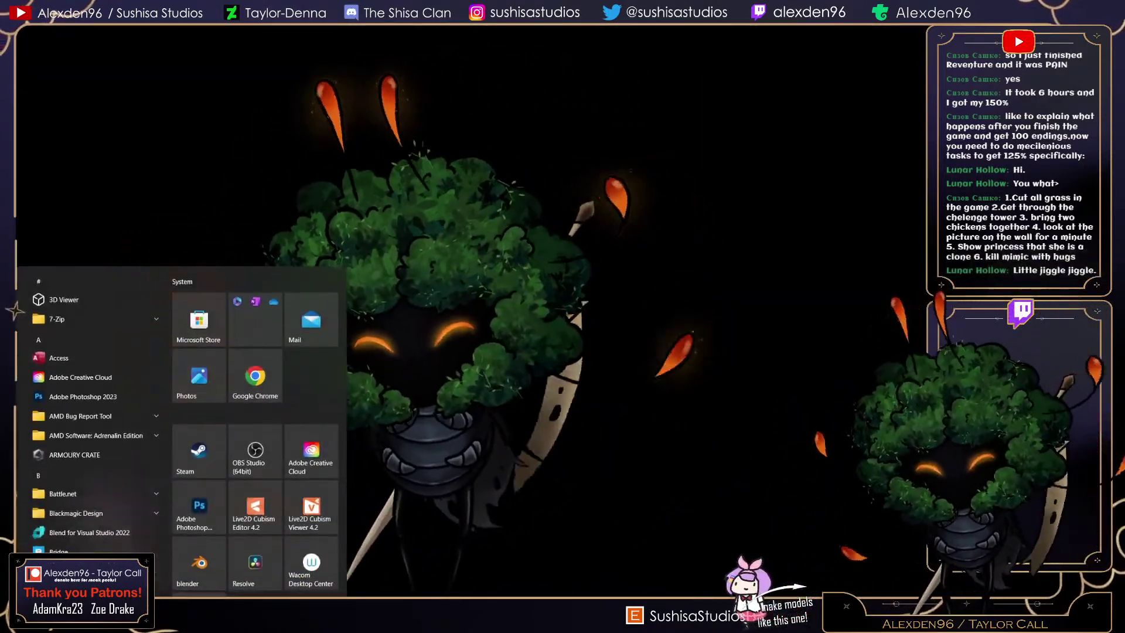
{"action": "key", "text": "Escape"}
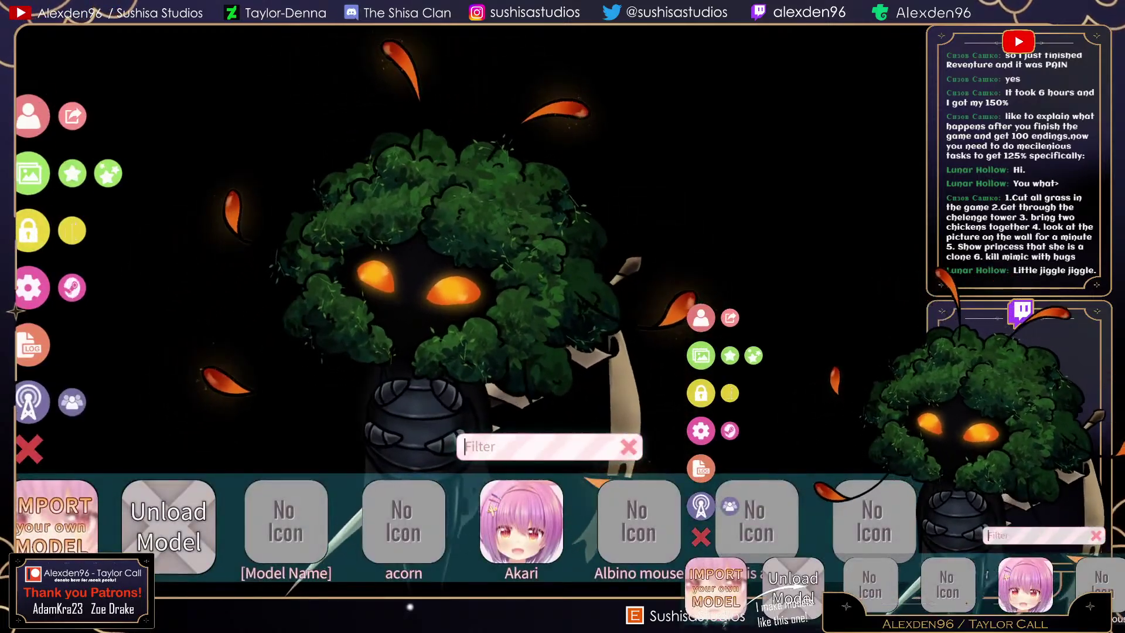
{"action": "left_click", "coordinate": [28, 288]}
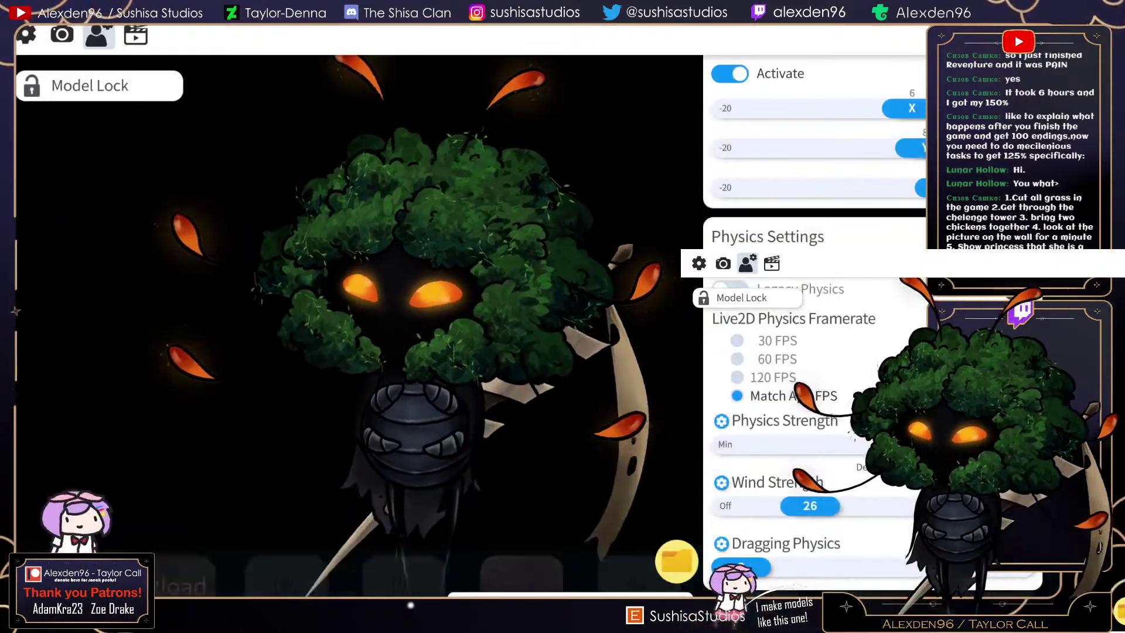
{"action": "left_click", "coordinate": [136, 35]}
{"action": "left_click", "coordinate": [63, 35]}
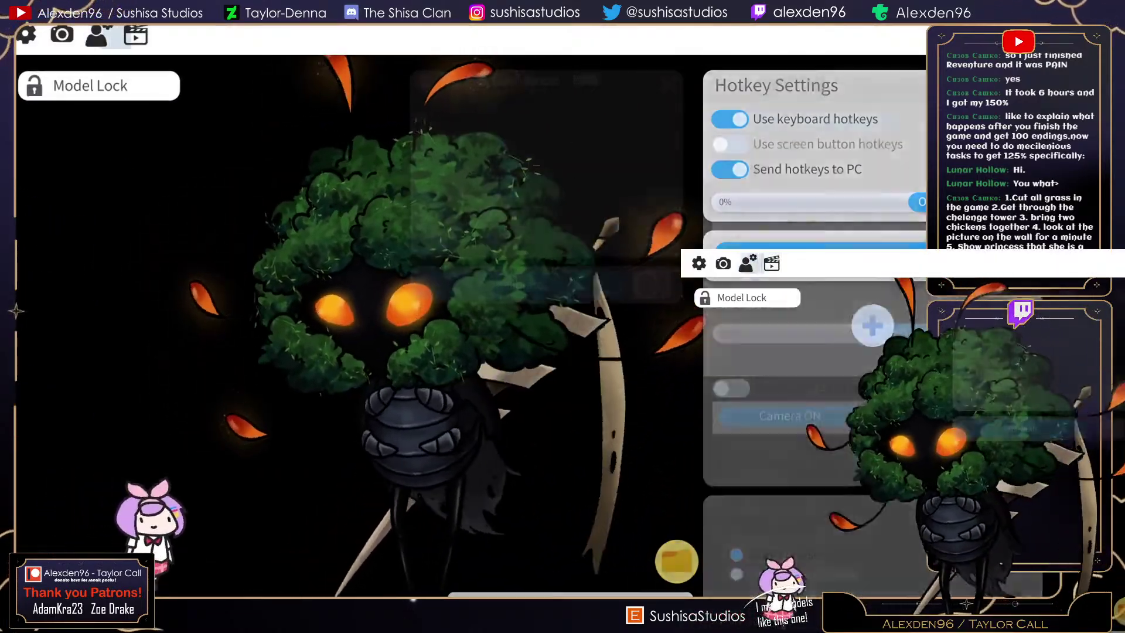
{"action": "left_click", "coordinate": [98, 35]}
{"action": "scroll", "coordinate": [815, 293], "scroll_direction": "down", "scroll_amount": 15}
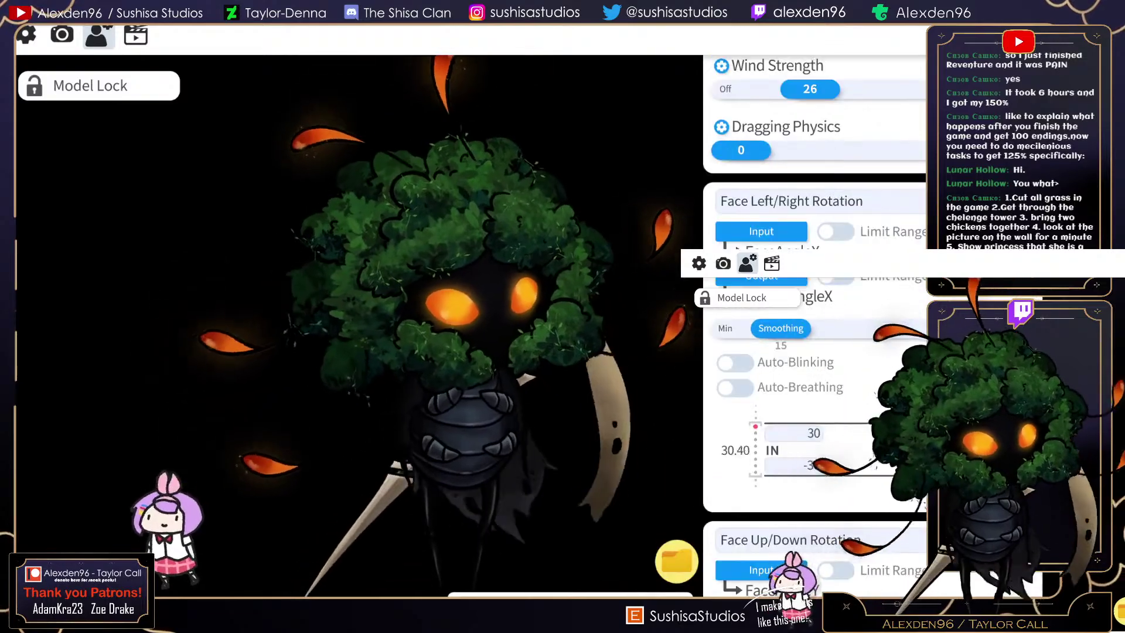
{"action": "scroll", "coordinate": [815, 293], "scroll_direction": "down", "scroll_amount": 5}
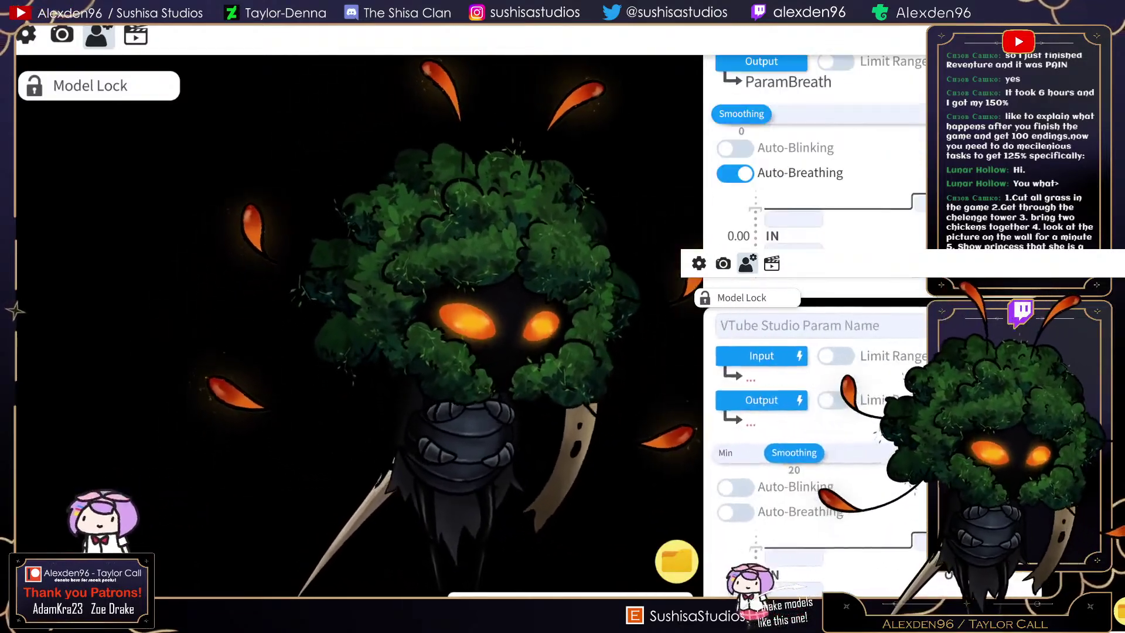
- Set the face tracking input of the unnamed parameter mapping to FacePositionZ
{"action": "left_click", "coordinate": [773, 356]}
{"action": "scroll", "coordinate": [549, 310], "scroll_direction": "down", "scroll_amount": 8}
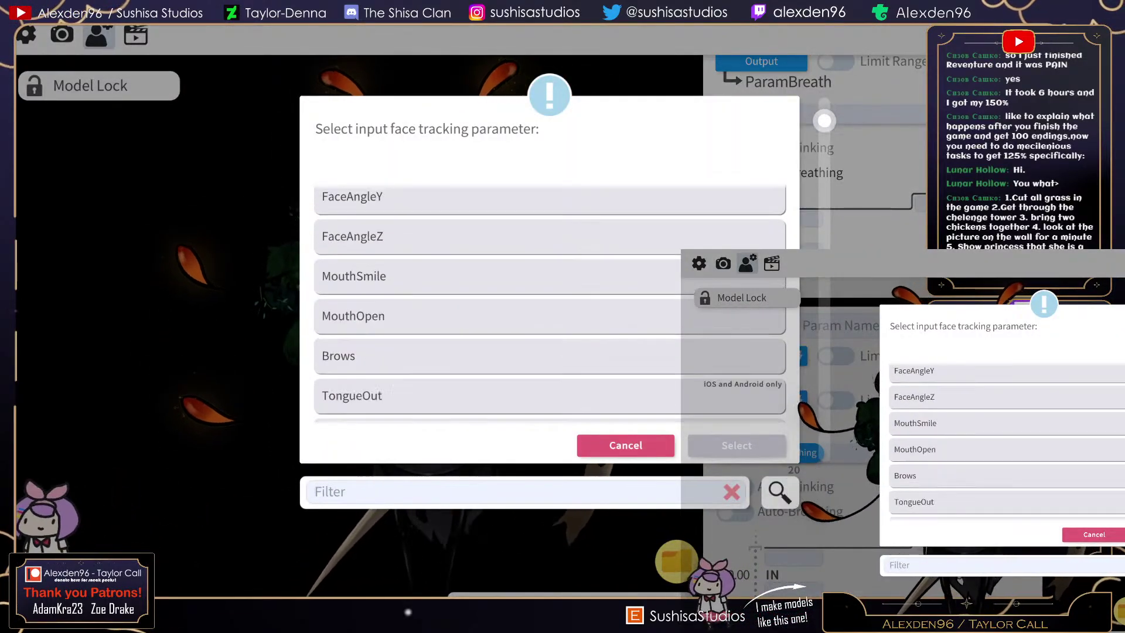
{"action": "scroll", "coordinate": [549, 310], "scroll_direction": "down", "scroll_amount": 5}
{"action": "scroll", "coordinate": [549, 311], "scroll_direction": "up", "scroll_amount": 10}
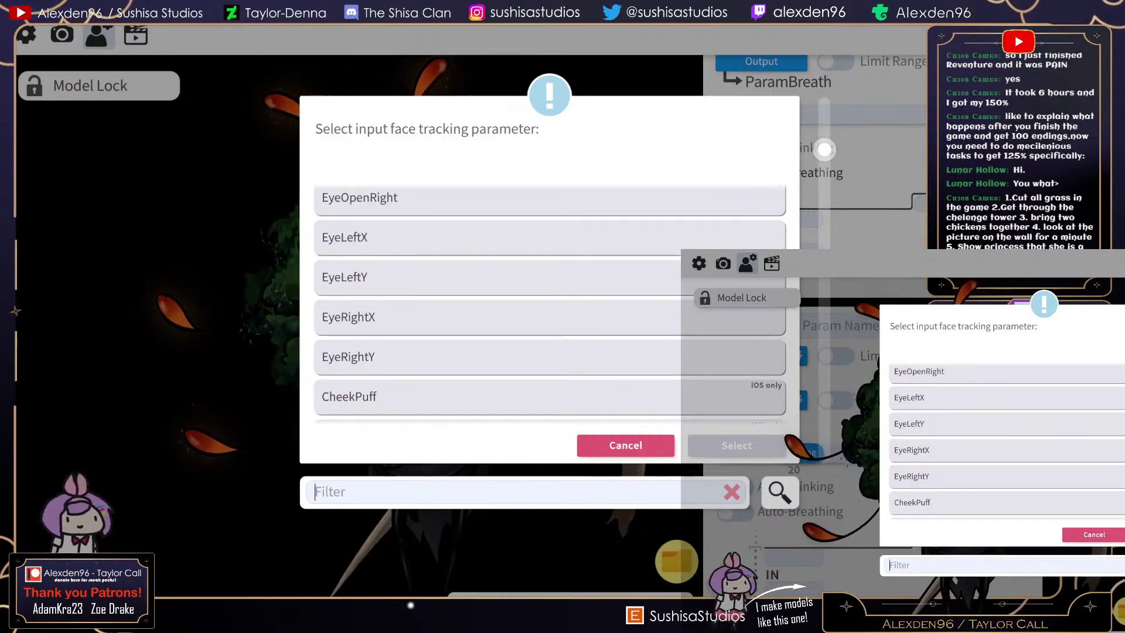
{"action": "scroll", "coordinate": [550, 311], "scroll_direction": "up", "scroll_amount": 2}
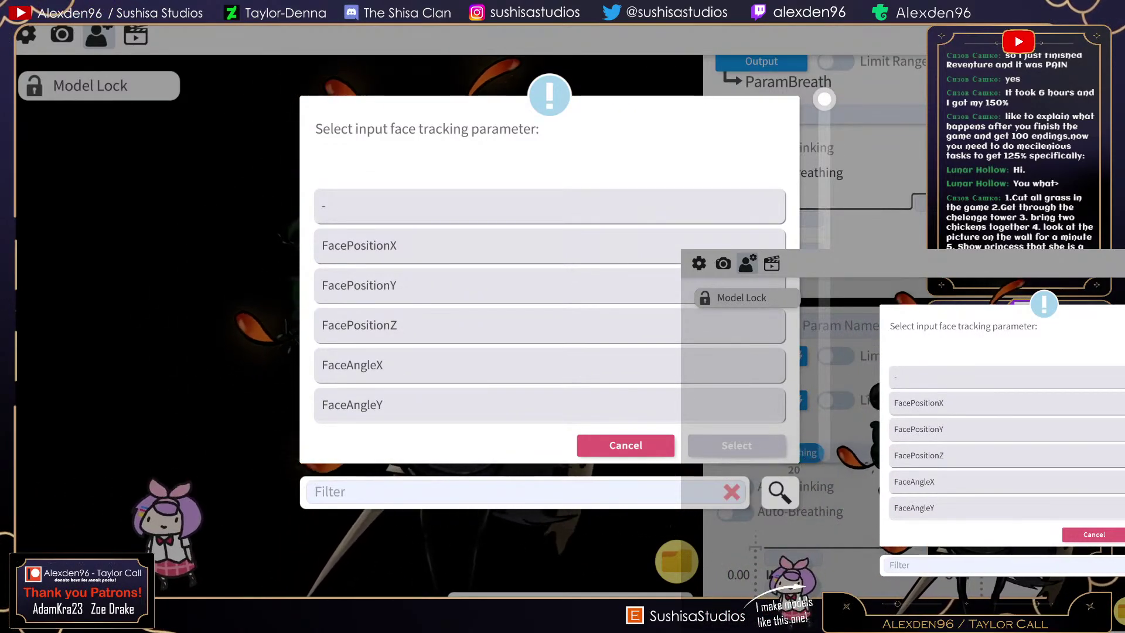
{"action": "left_click", "coordinate": [550, 326]}
{"action": "left_click", "coordinate": [737, 445]}
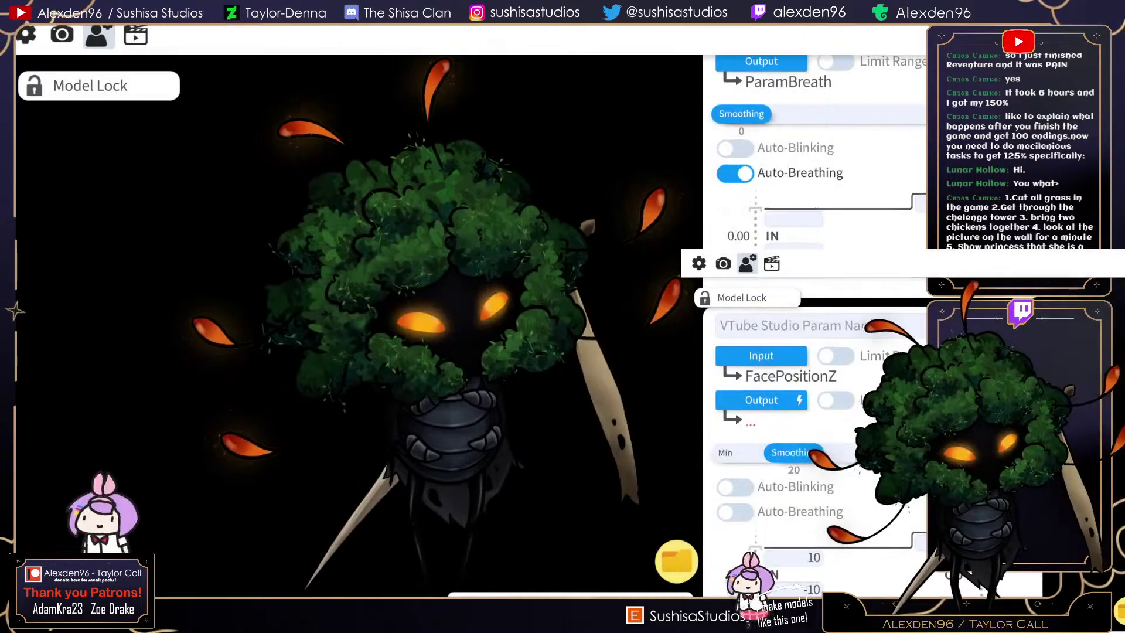
- Look through the Live2D output parameters available for the FacePositionZ mapping, cancel the selection, and examine the Body Rotation Y mapping
{"action": "left_click", "coordinate": [762, 400]}
{"action": "scroll", "coordinate": [549, 305], "scroll_direction": "down", "scroll_amount": 8}
{"action": "scroll", "coordinate": [550, 305], "scroll_direction": "down", "scroll_amount": 10}
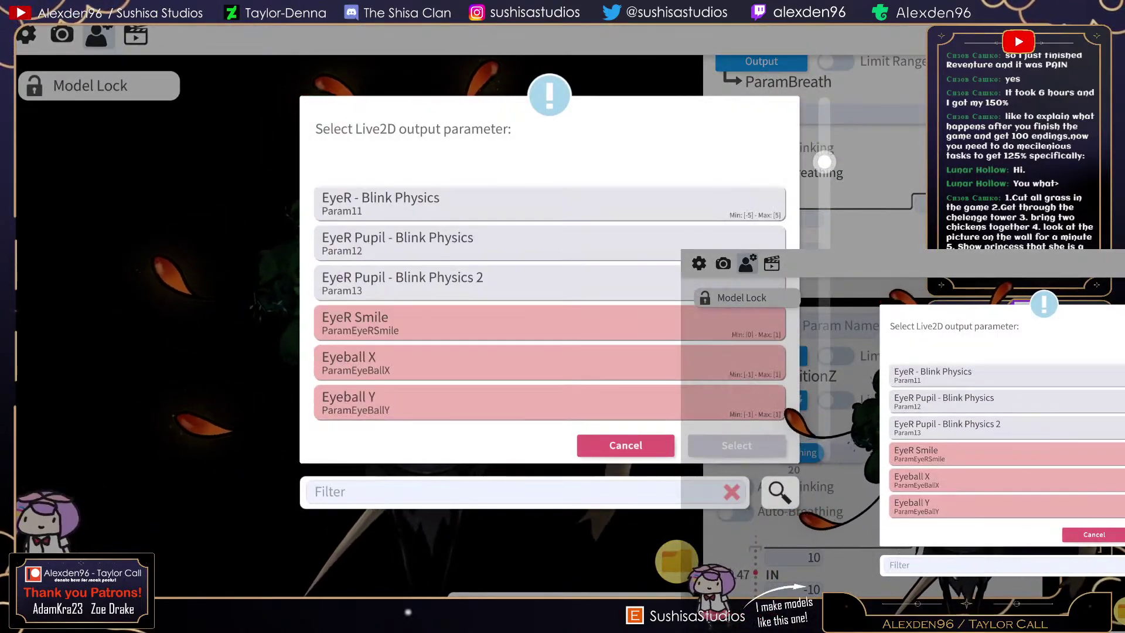
{"action": "scroll", "coordinate": [550, 304], "scroll_direction": "down", "scroll_amount": 6}
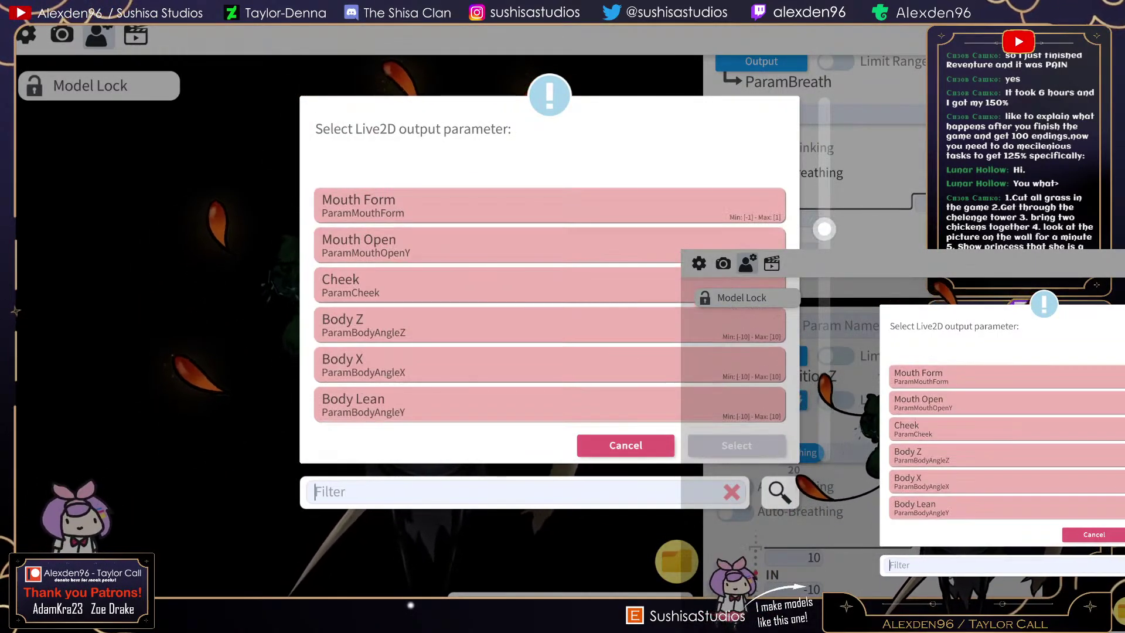
{"action": "scroll", "coordinate": [550, 304], "scroll_direction": "up", "scroll_amount": 2}
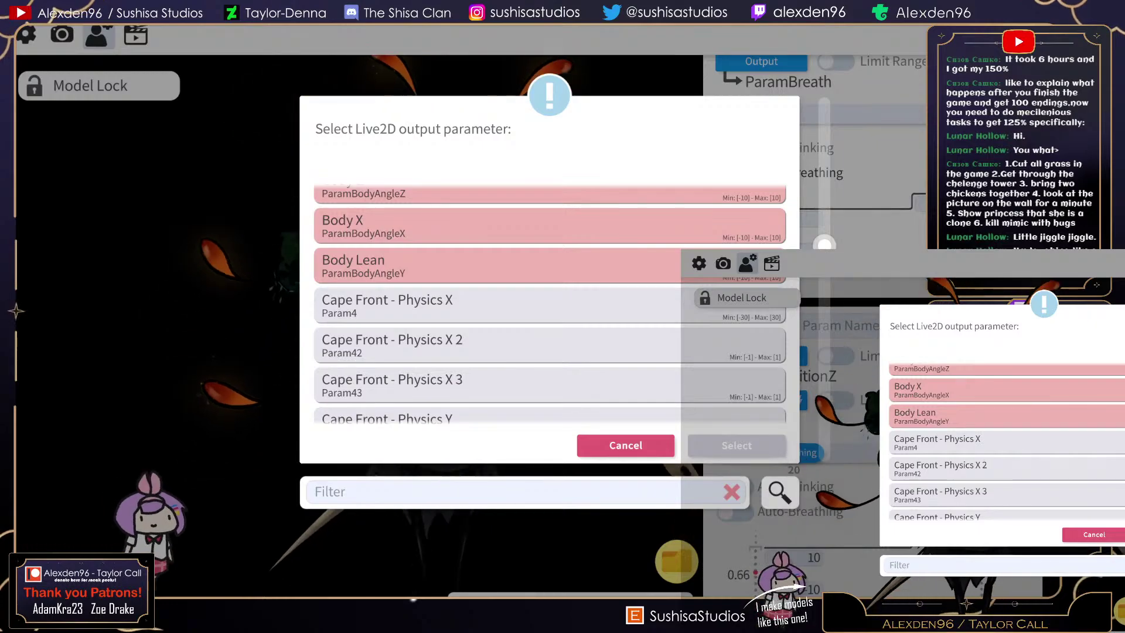
{"action": "key", "text": "Escape"}
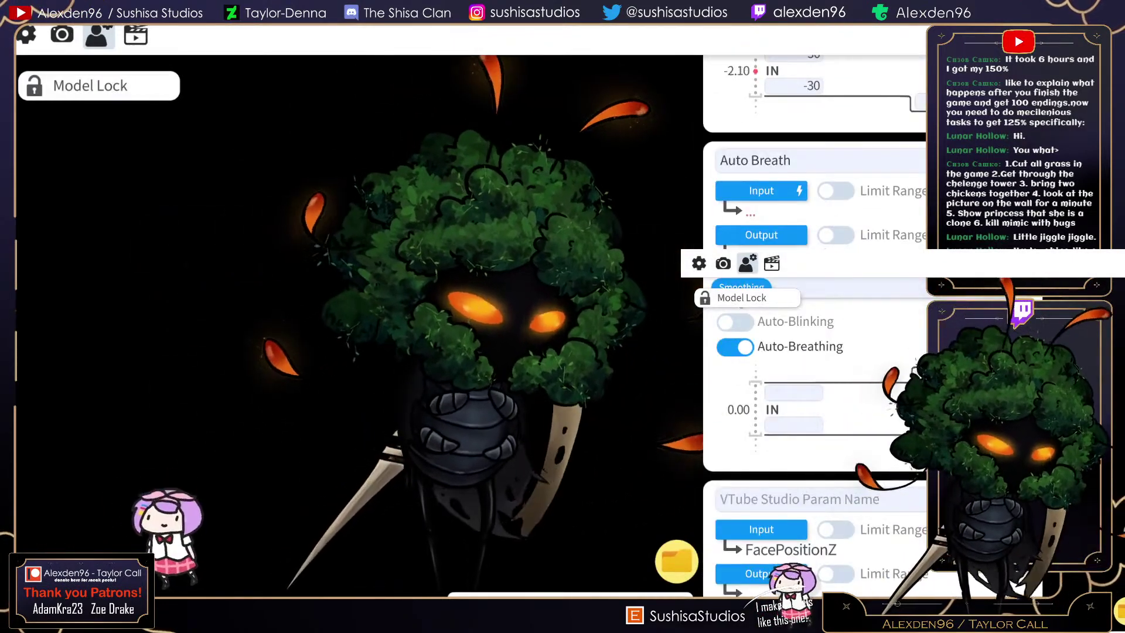
{"action": "scroll", "coordinate": [814, 352], "scroll_direction": "up", "scroll_amount": 4}
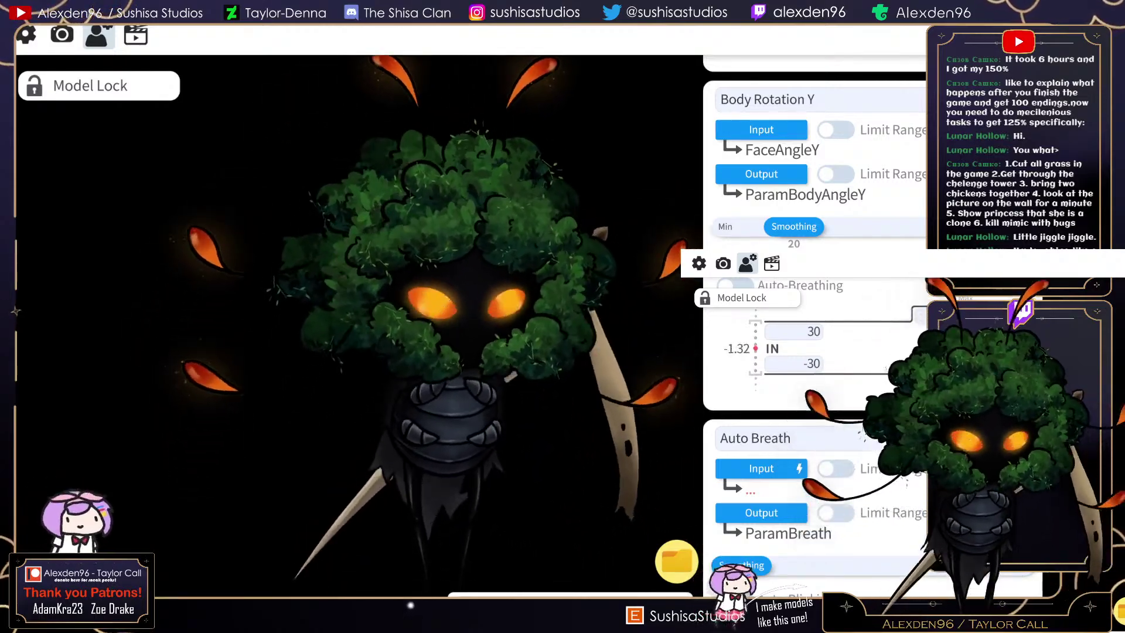
{"action": "scroll", "coordinate": [815, 351], "scroll_direction": "up", "scroll_amount": 1}
{"action": "scroll", "coordinate": [815, 351], "scroll_direction": "up", "scroll_amount": 2}
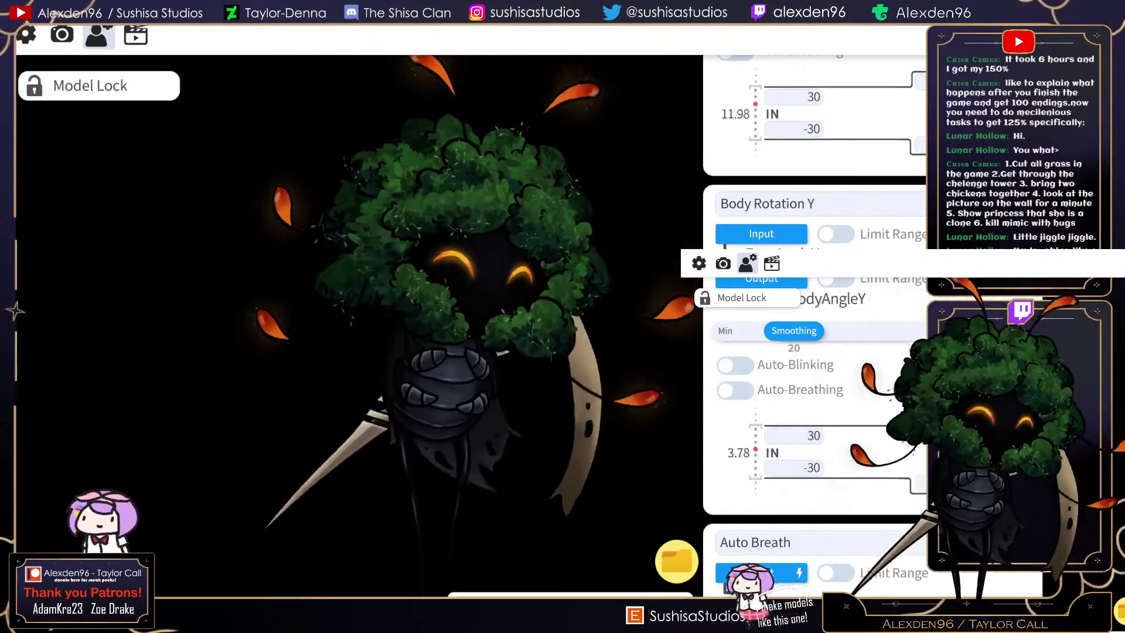
- Switch from VTube Studio back to Live2D Cubism's physics settings and cancel the open output parameter selection
{"action": "key", "text": "super"}
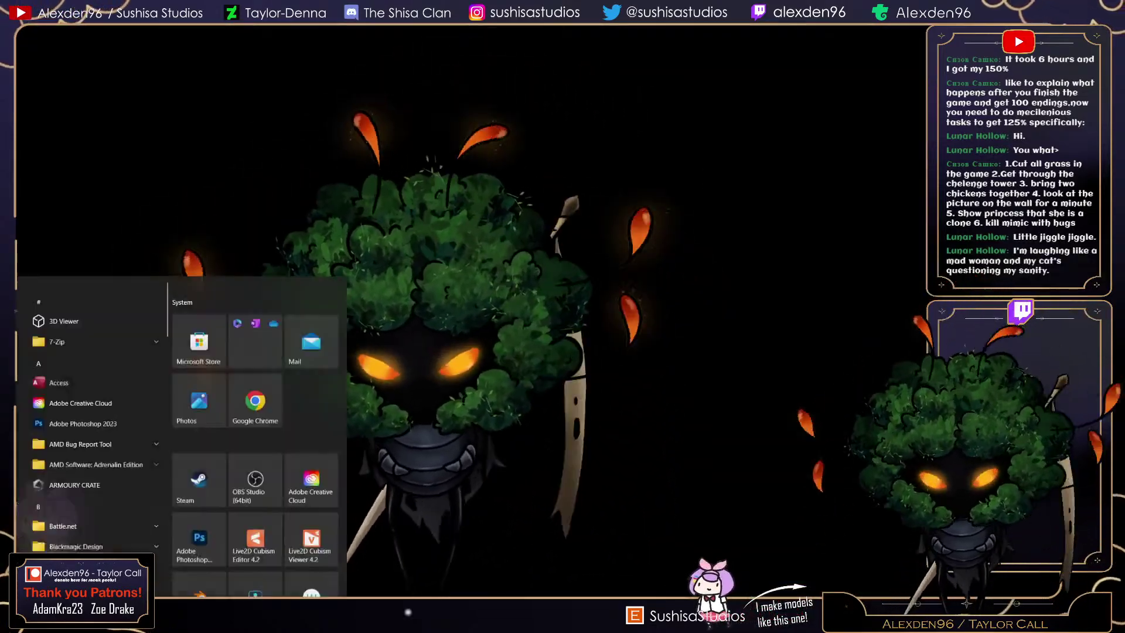
{"action": "mouse_move", "coordinate": [411, 604]}
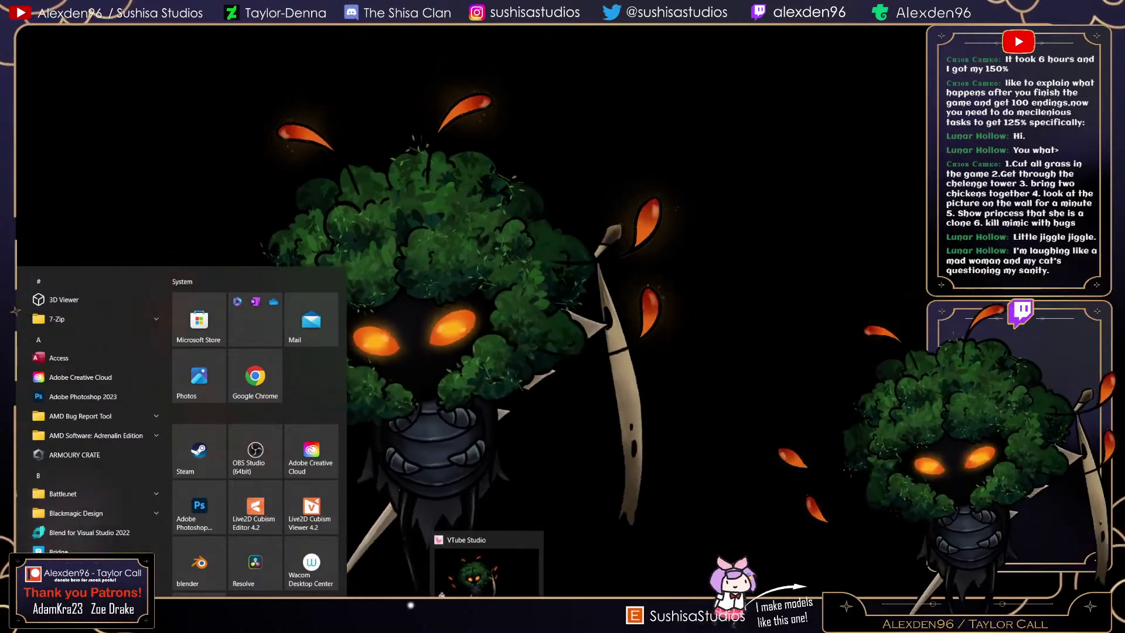
{"action": "left_click", "coordinate": [522, 571]}
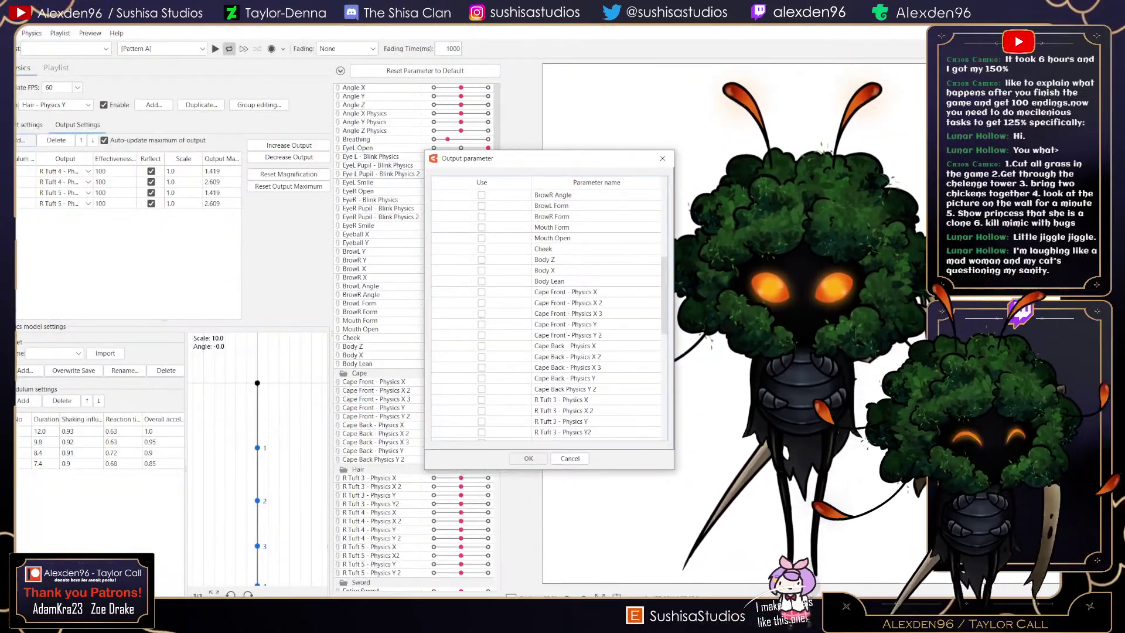
{"action": "key", "text": "alt+Tab"}
{"action": "key", "text": "super"}
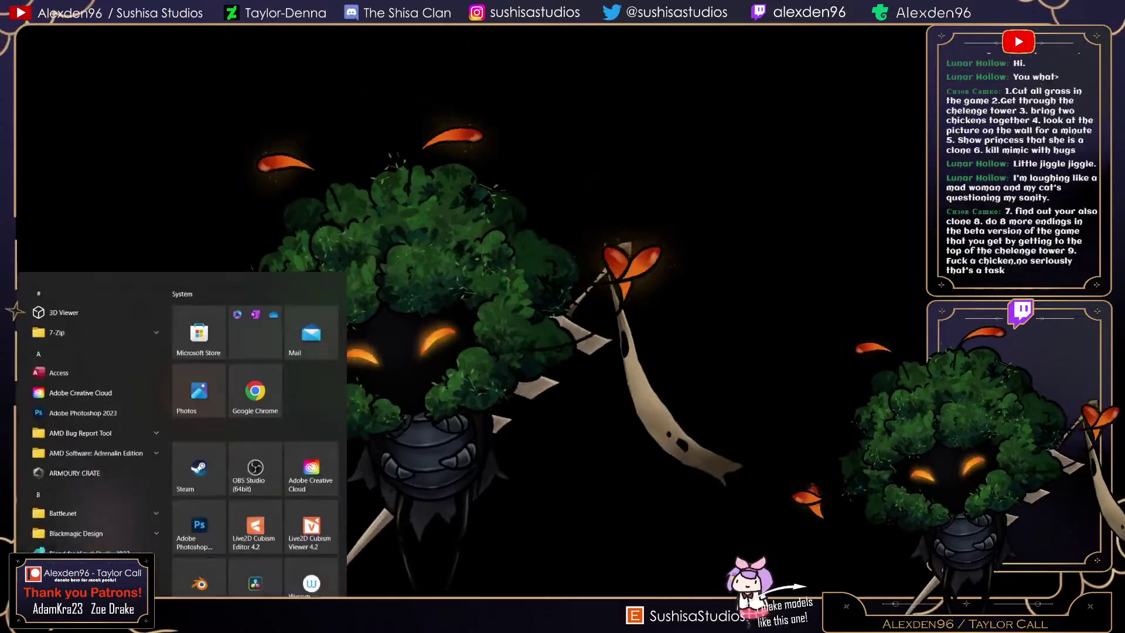
{"action": "key", "text": "alt+Tab"}
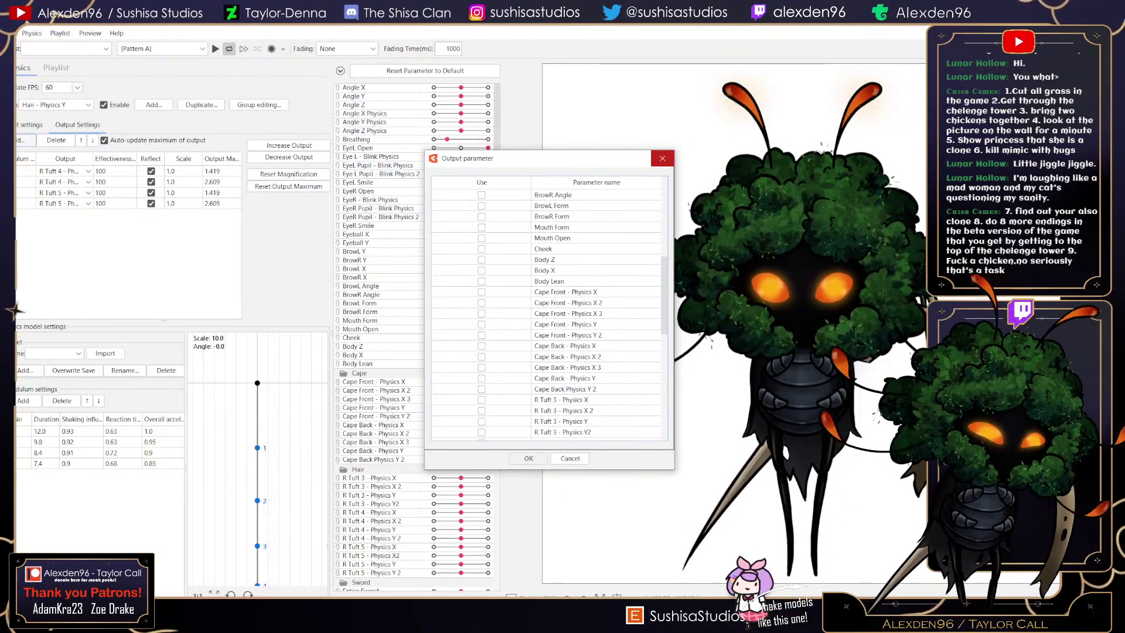
{"action": "key", "text": "Escape"}
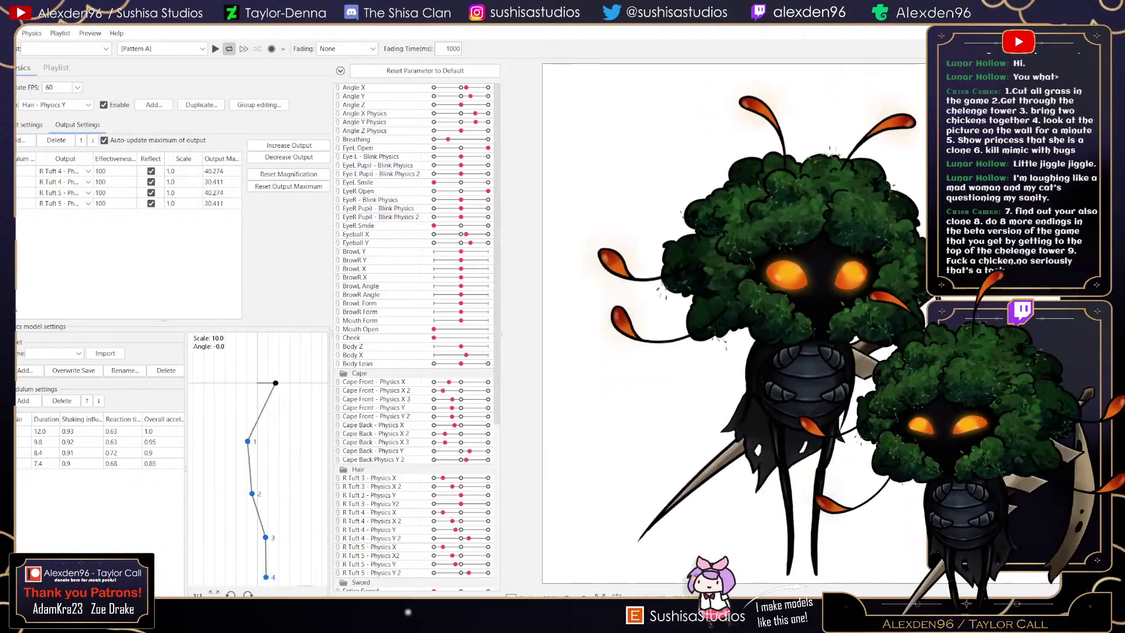
- Add R Tuft 3 - Physics Y and R Tuft 3 - Physics Y2 as outputs of the Hair - Physics Y group and enable Reflect for both
{"action": "left_click", "coordinate": [23, 140]}
{"action": "scroll", "coordinate": [546, 311], "scroll_direction": "down", "scroll_amount": 9}
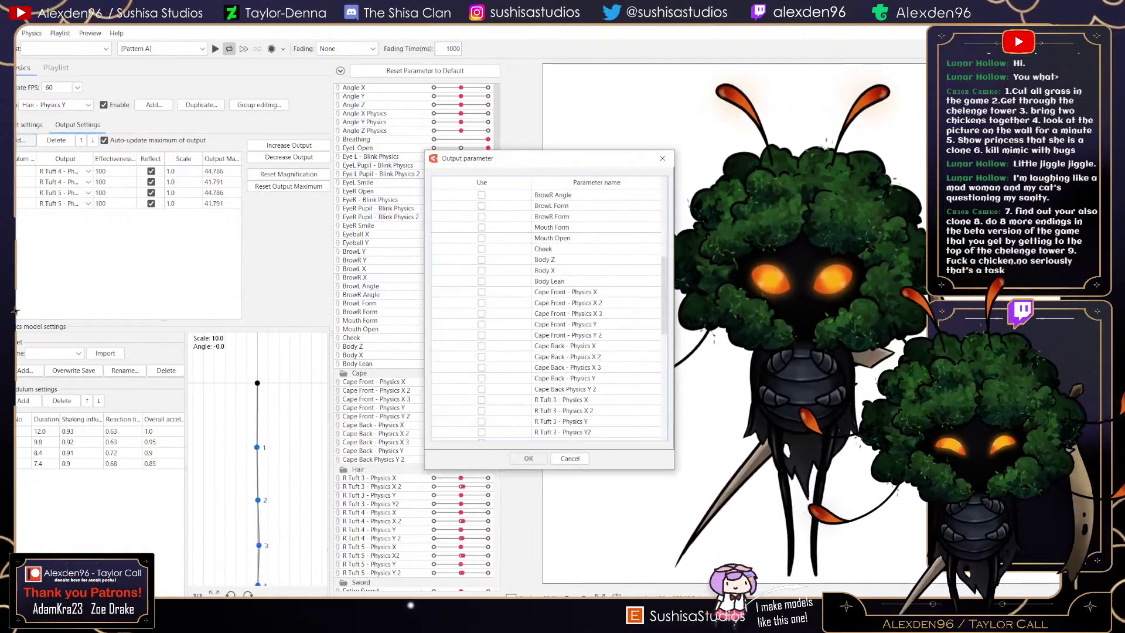
{"action": "scroll", "coordinate": [546, 310], "scroll_direction": "down", "scroll_amount": 4}
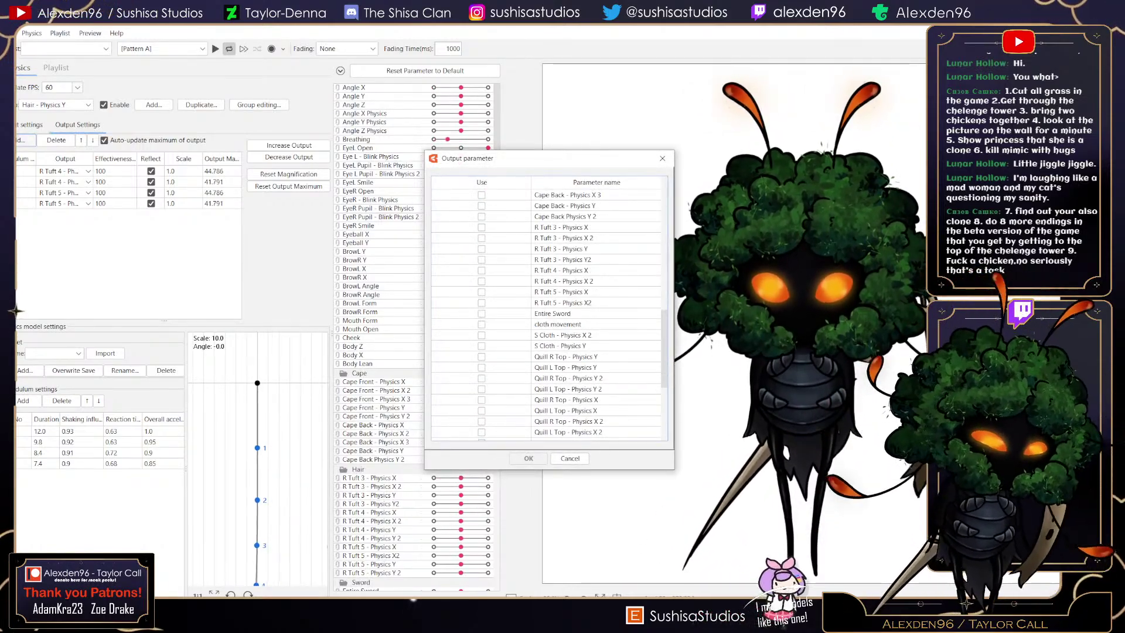
{"action": "left_click", "coordinate": [481, 248]}
{"action": "left_click", "coordinate": [481, 260]}
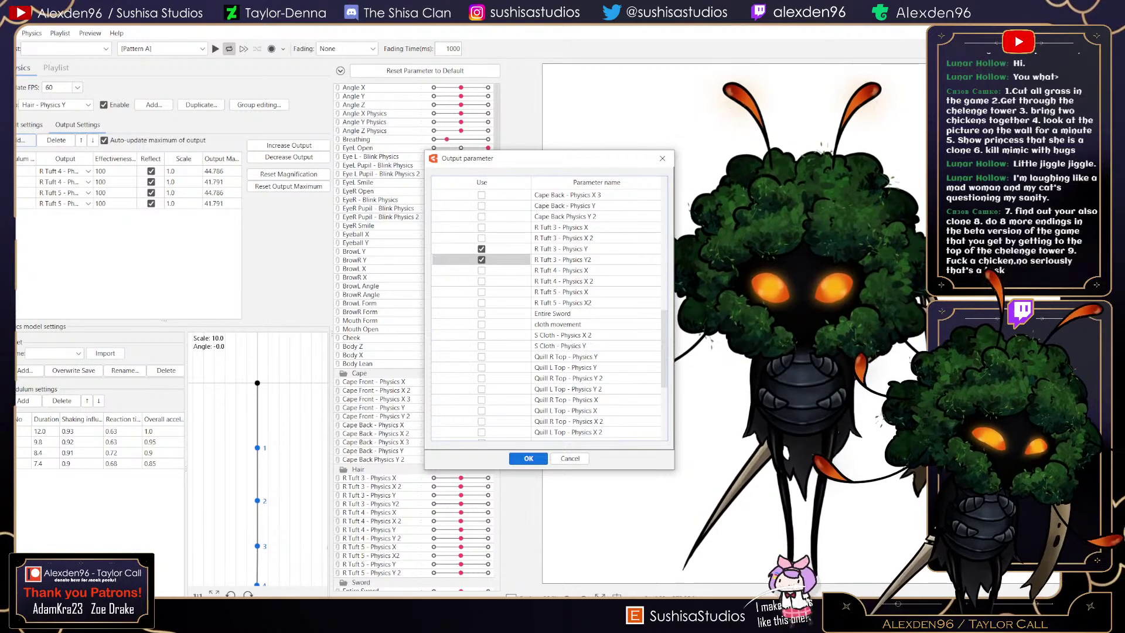
{"action": "left_click", "coordinate": [528, 458]}
{"action": "left_click", "coordinate": [151, 214]}
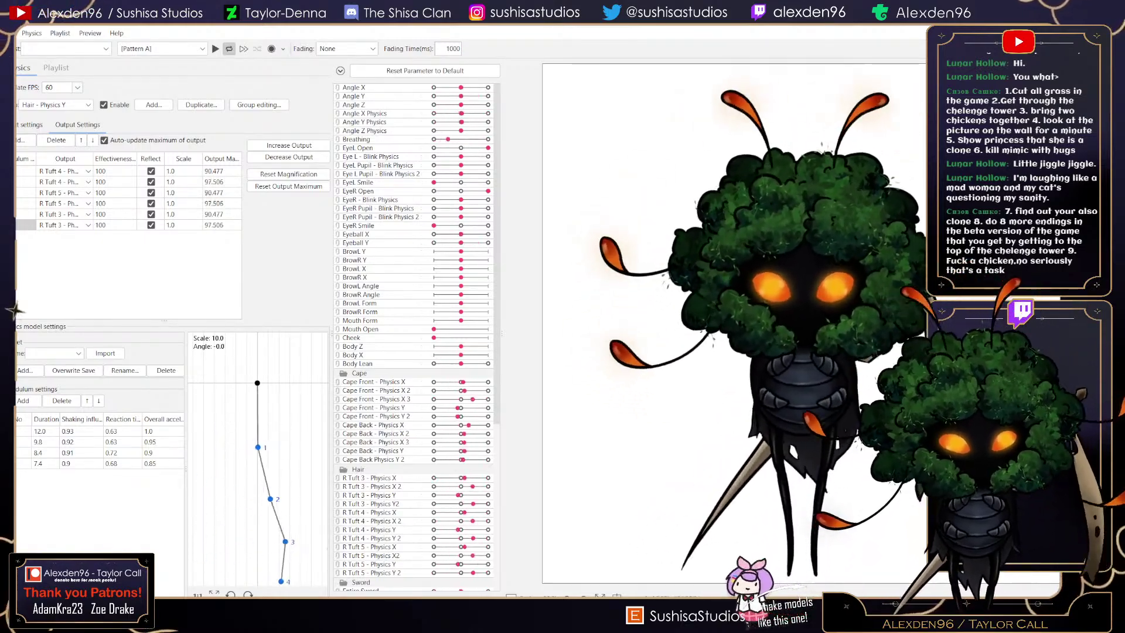
- Return to the Hollow Knight model's editing window and select the top right tuft 2 breathe warp deformer under back hair
{"action": "left_click", "coordinate": [56, 104]}
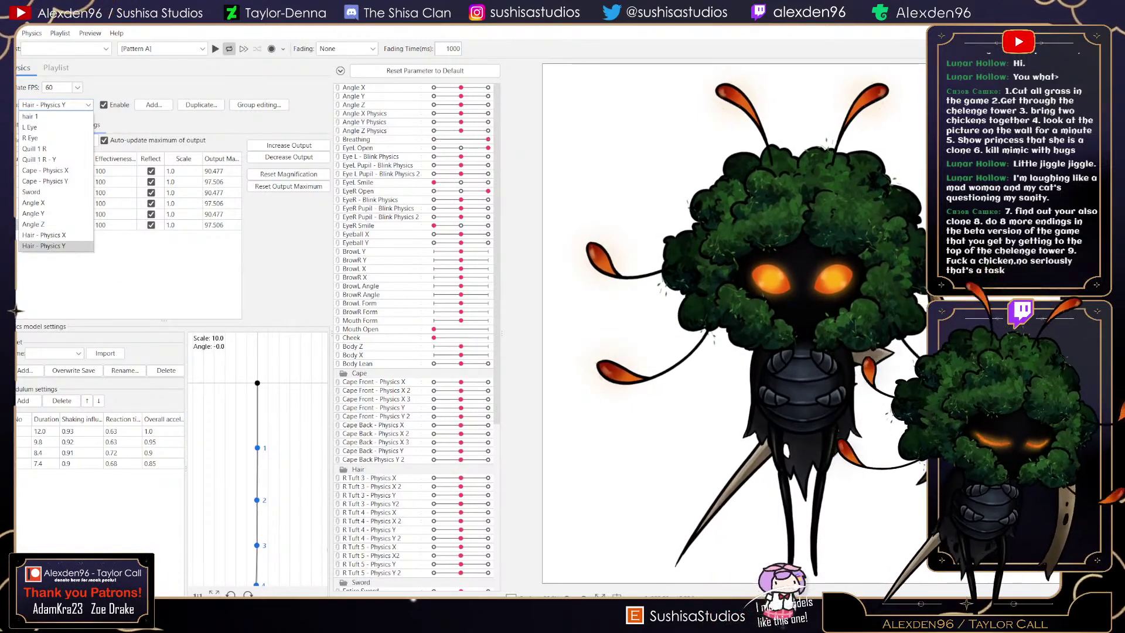
{"action": "left_click", "coordinate": [413, 601]}
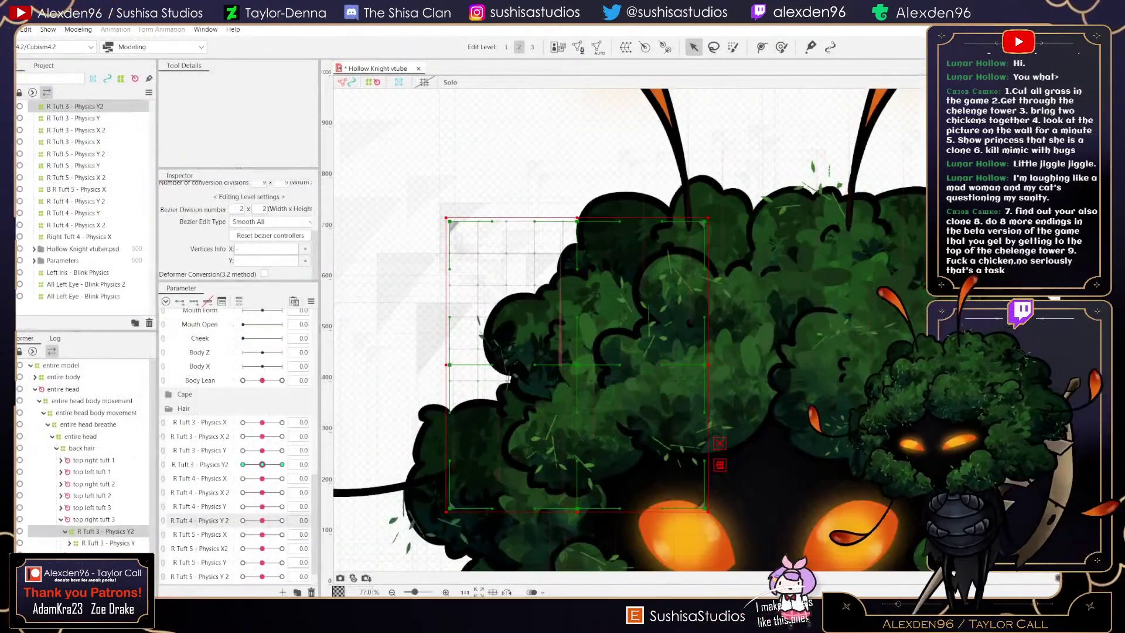
{"action": "right_click", "coordinate": [102, 507]}
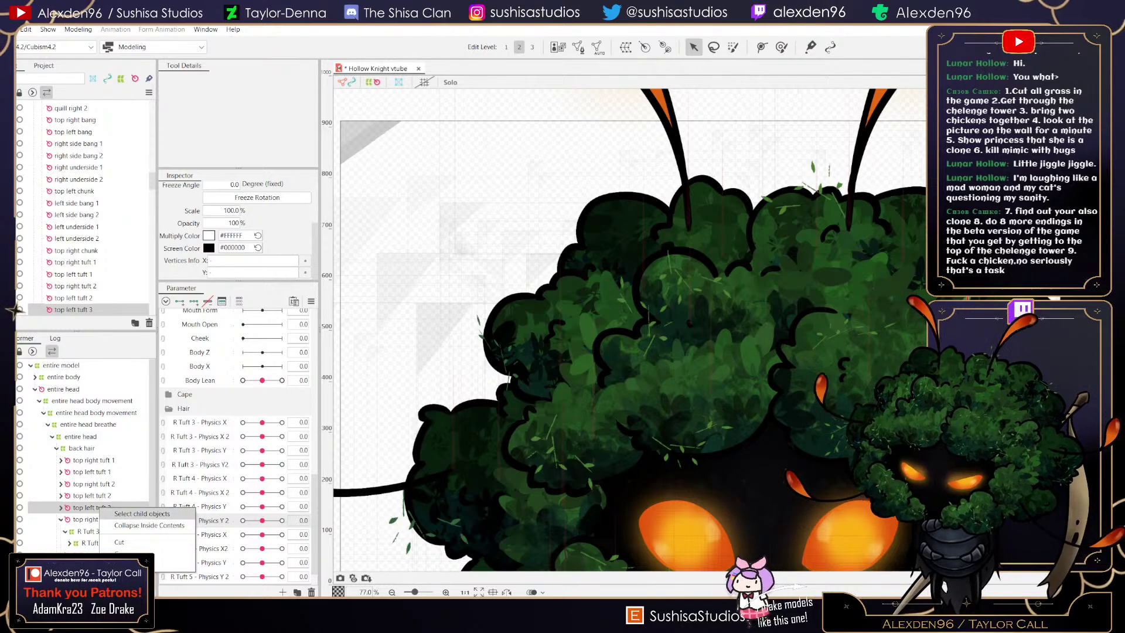
{"action": "left_click", "coordinate": [130, 514]}
{"action": "left_click", "coordinate": [108, 519]}
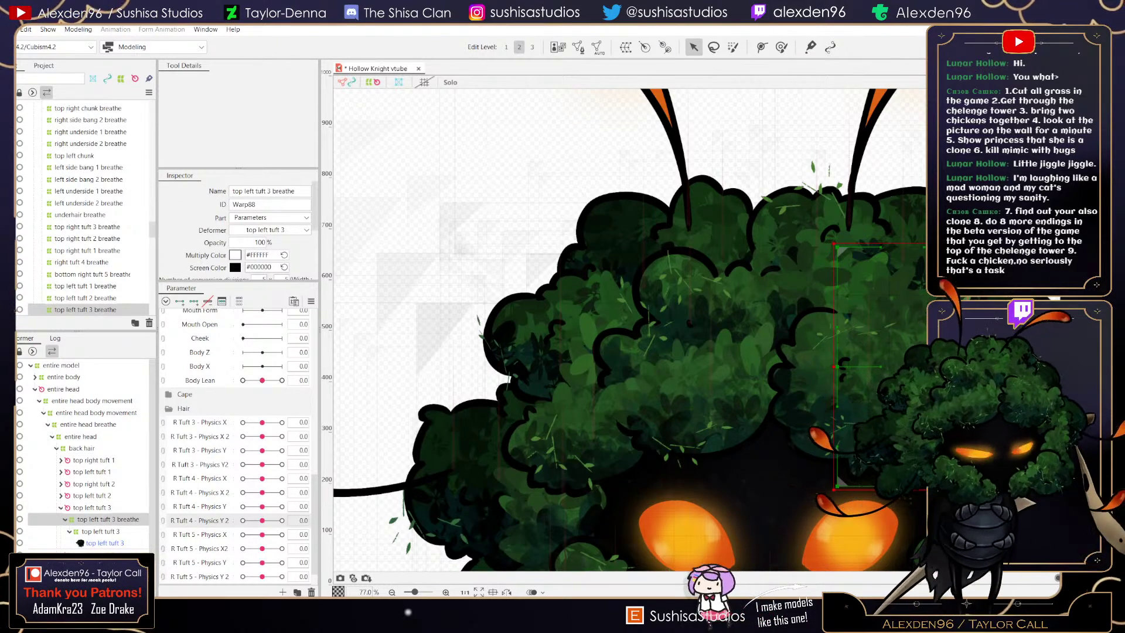
{"action": "left_click", "coordinate": [530, 337]}
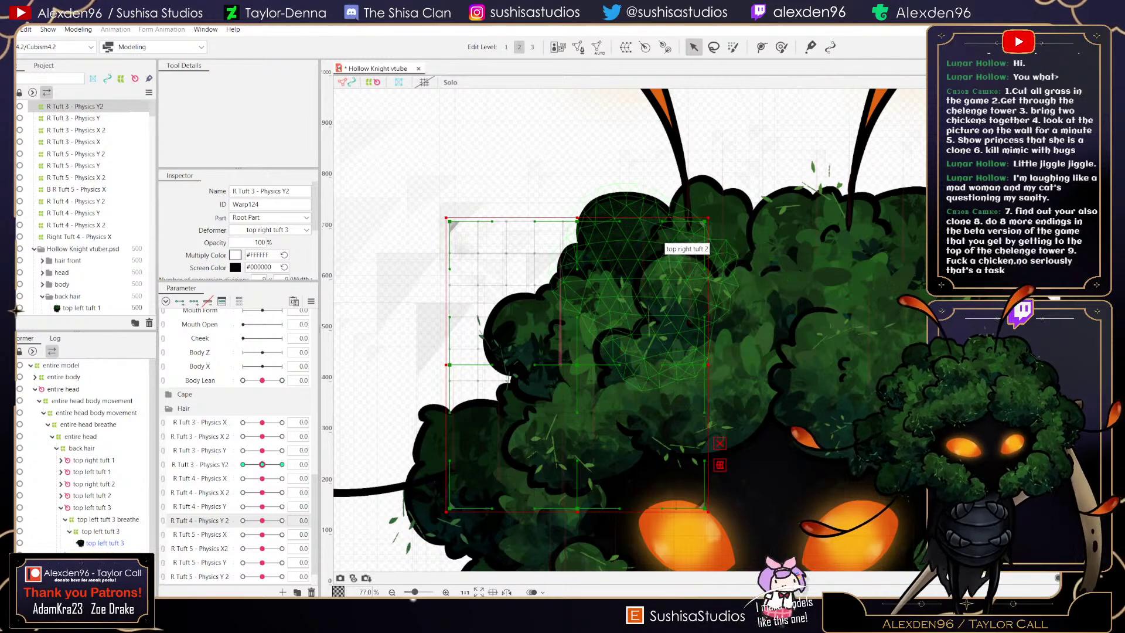
{"action": "left_click", "coordinate": [663, 243]}
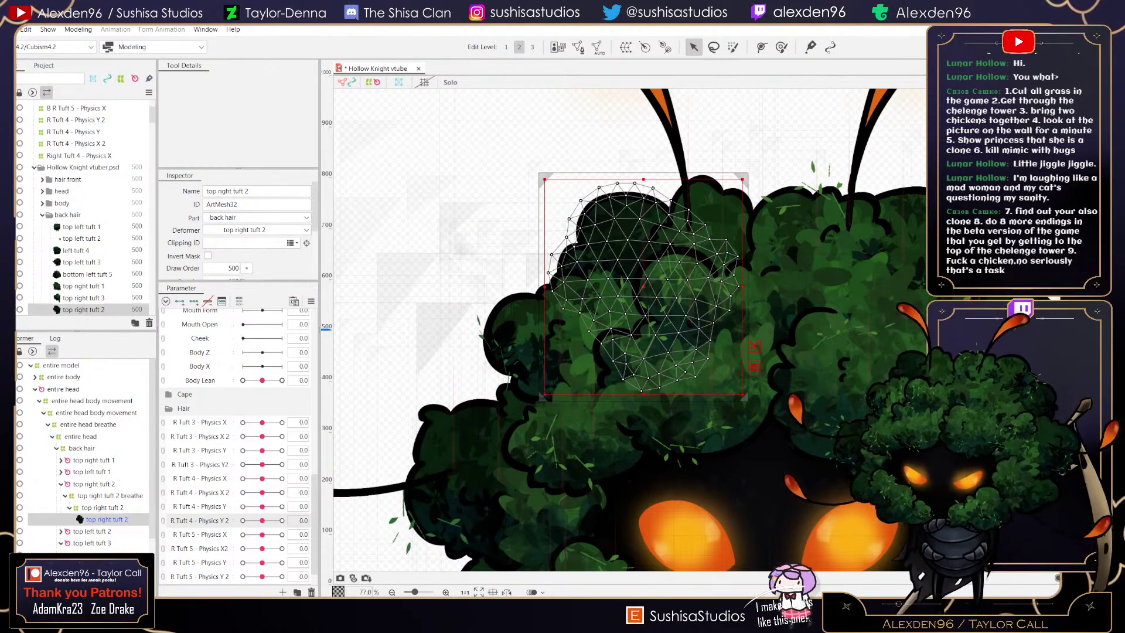
{"action": "left_click", "coordinate": [110, 496]}
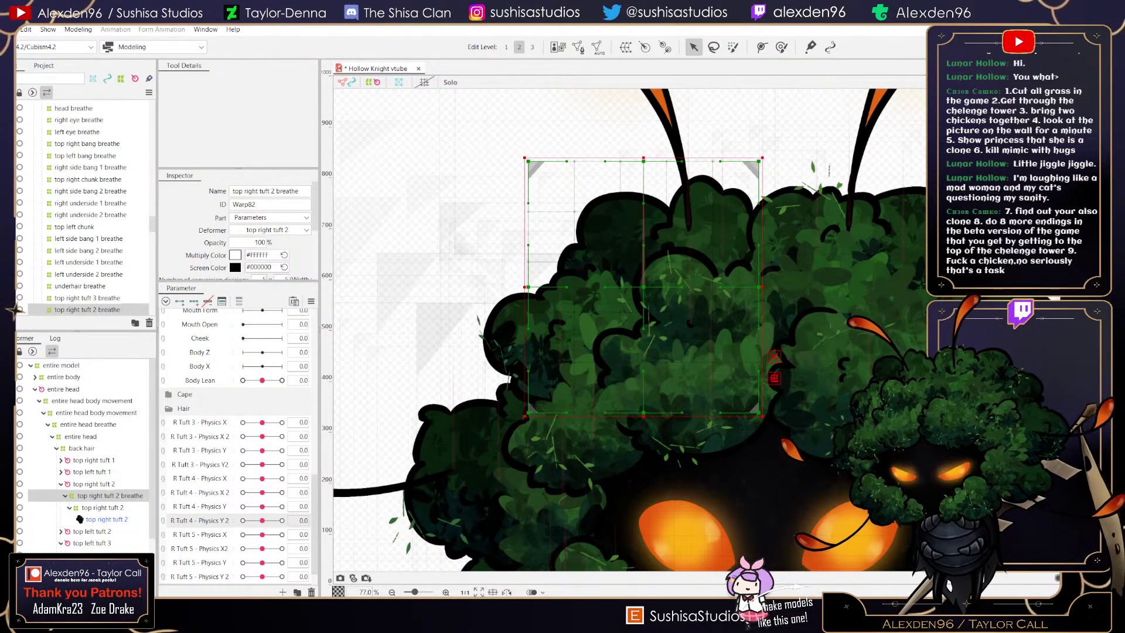
{"action": "scroll", "coordinate": [88, 457], "scroll_direction": "down", "scroll_amount": 3}
{"action": "scroll", "coordinate": [88, 457], "scroll_direction": "up", "scroll_amount": 1}
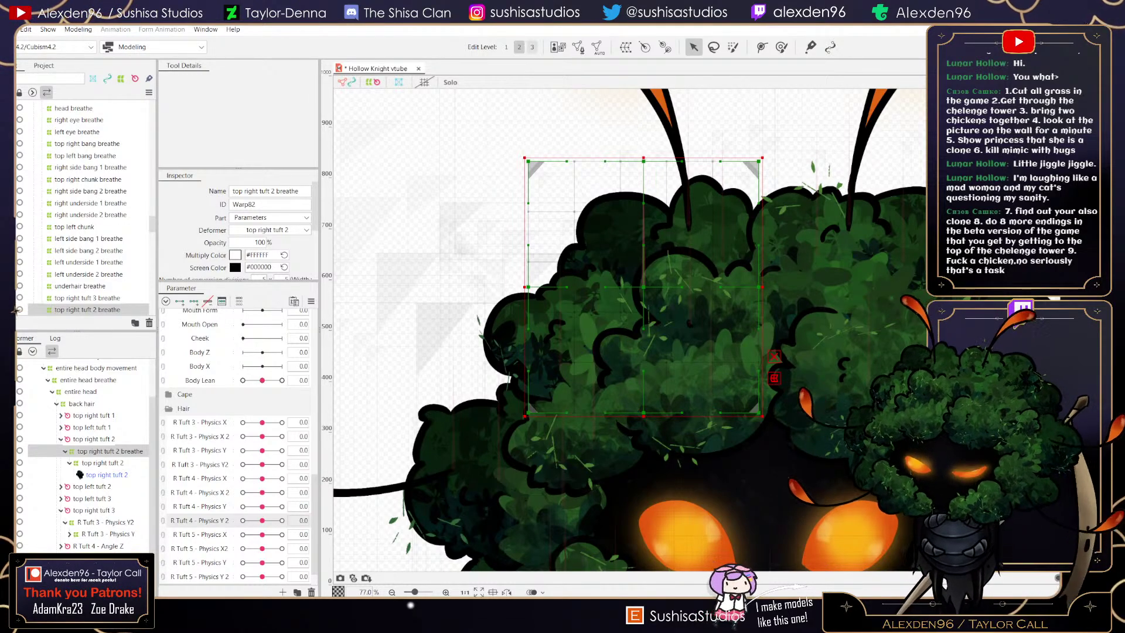
- Create parent warp deformer R Tuft 2 - Physics X in Root Part with 9 × 9 conversion divisions and shrink it to fit around the tuft
{"action": "left_click", "coordinate": [626, 46]}
{"action": "left_click", "coordinate": [577, 232]}
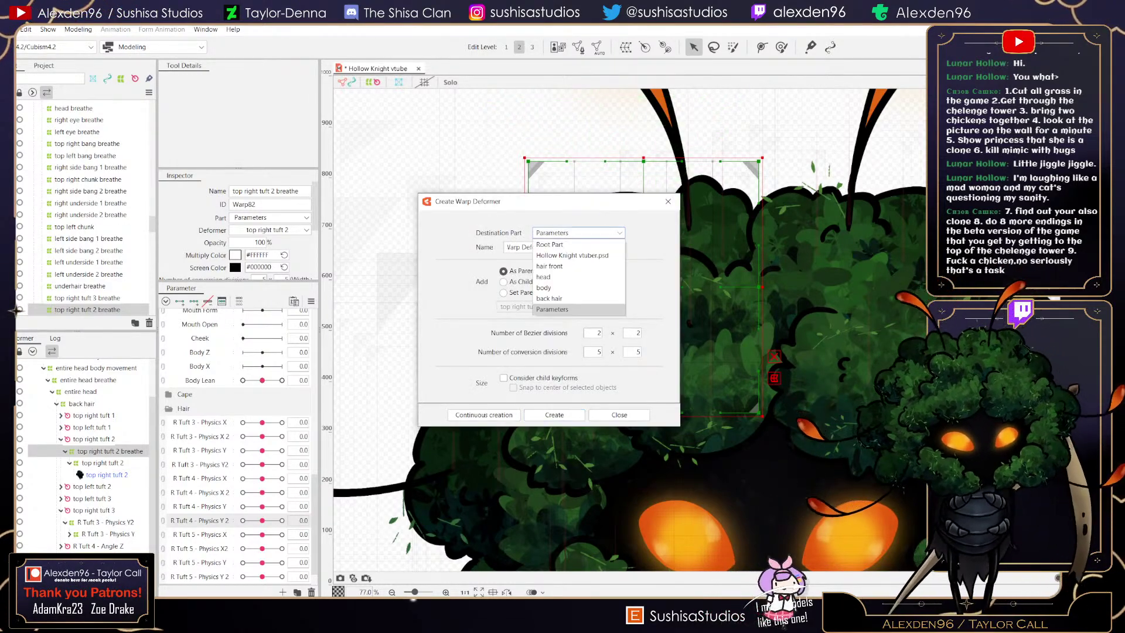
{"action": "left_click", "coordinate": [549, 244]}
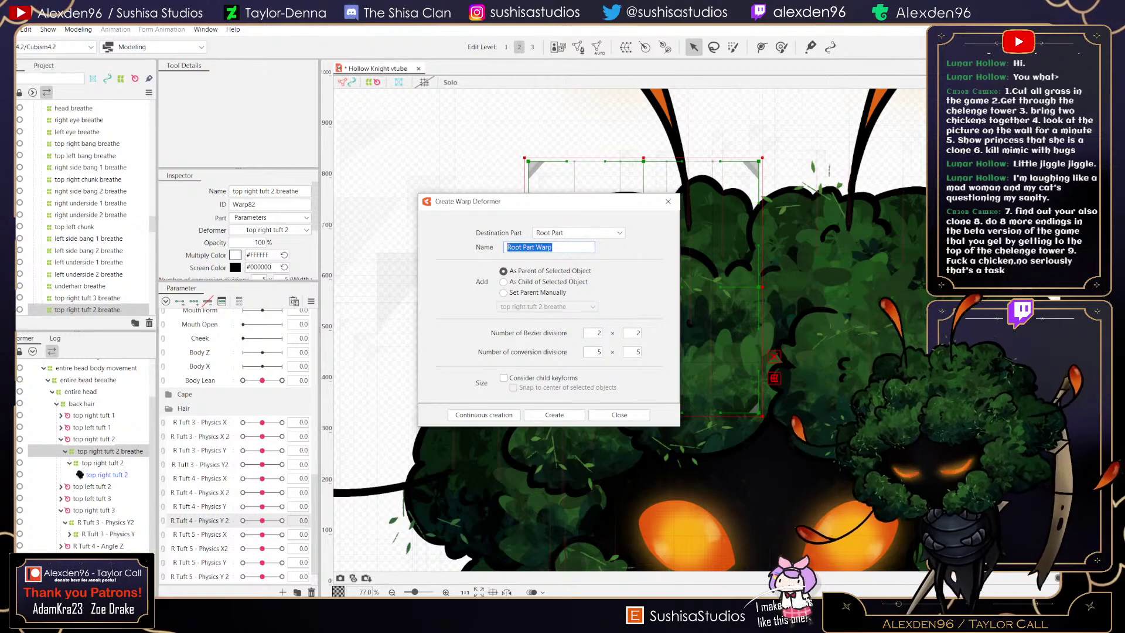
{"action": "type", "text": "T"}
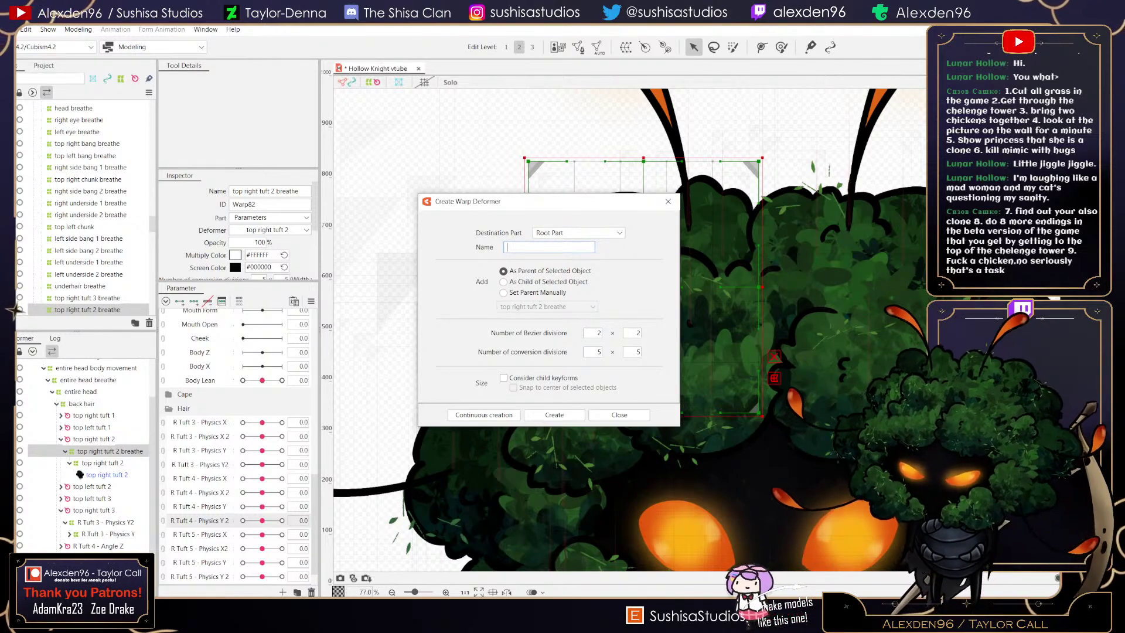
{"action": "type", "text": " Tuft 2 - Physics X"}
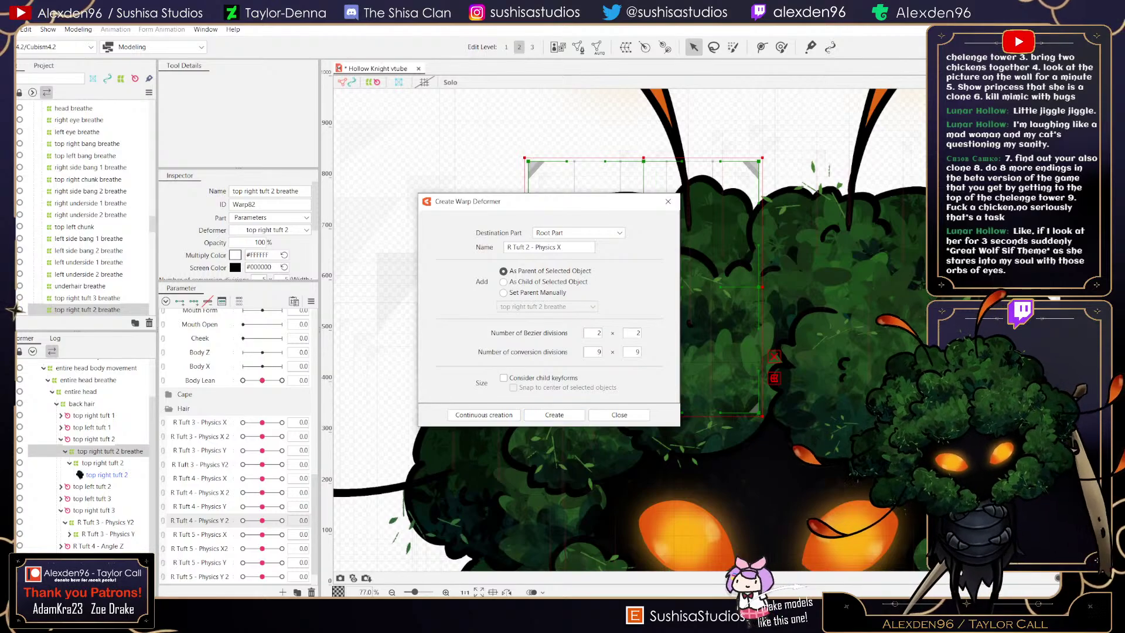
{"action": "key", "text": "Return"}
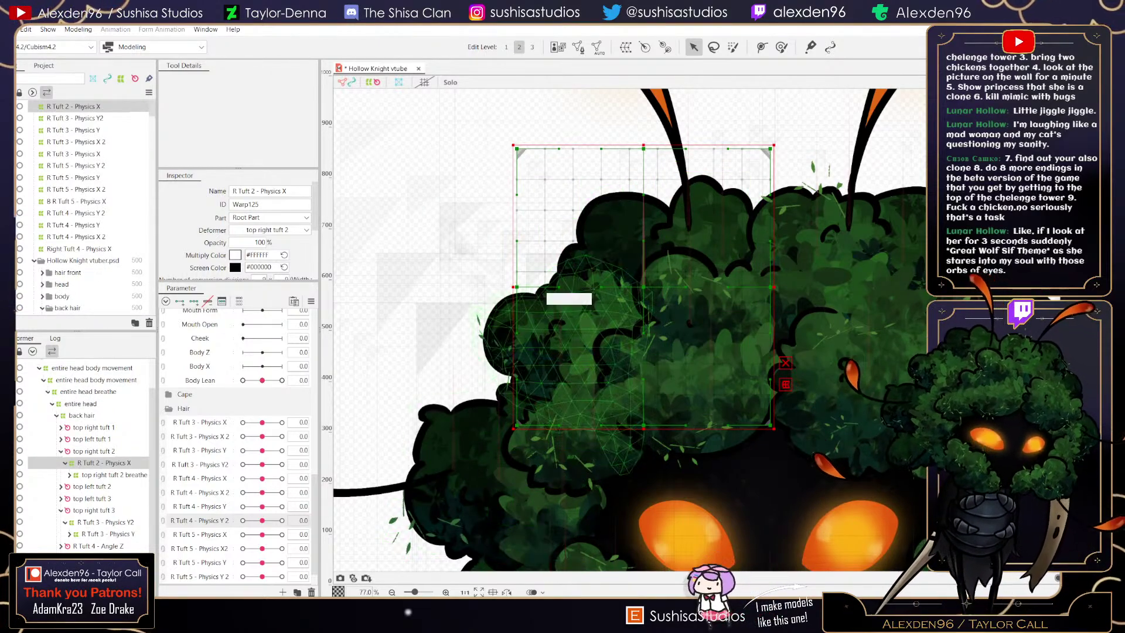
{"action": "left_click_drag", "start_coordinate": [514, 145], "coordinate": [539, 176]}
{"action": "left_click_drag", "start_coordinate": [774, 429], "coordinate": [744, 382]}
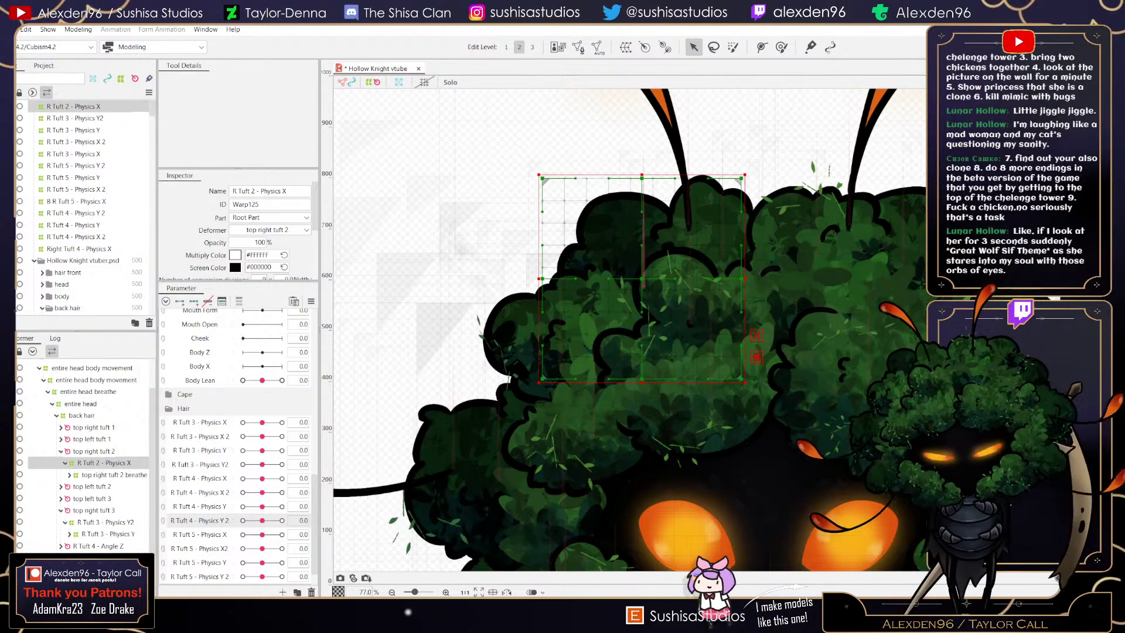
- Create a parameter named R Tuft 2 - Physics X in the Hair group and place it above R Tuft 3 - Physics X
{"action": "left_click", "coordinate": [200, 422]}
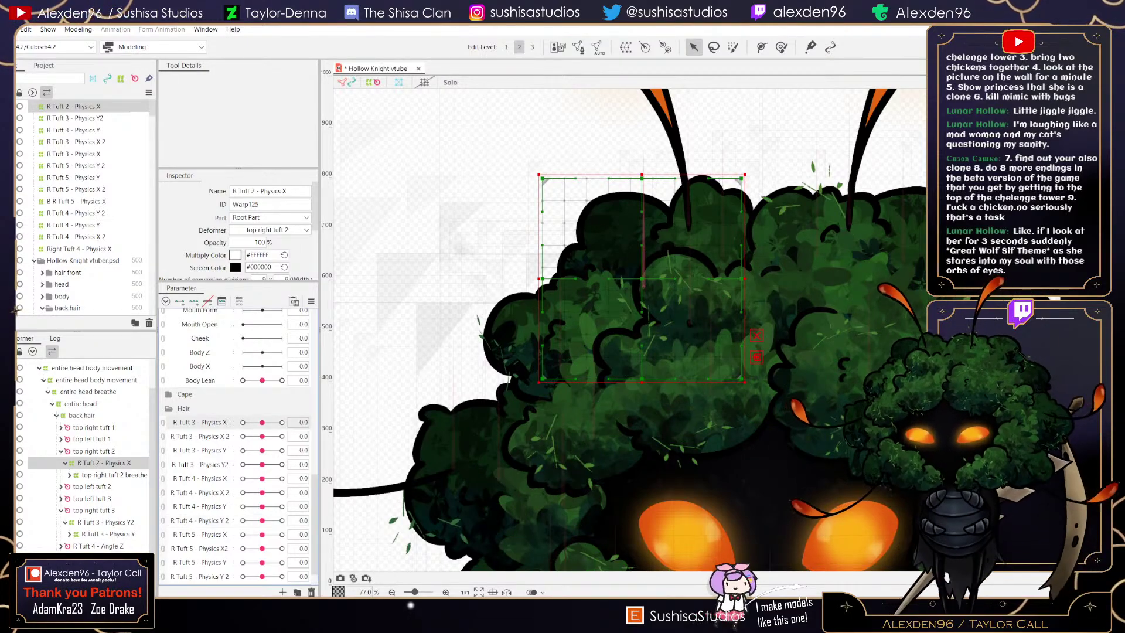
{"action": "left_click", "coordinate": [282, 592]}
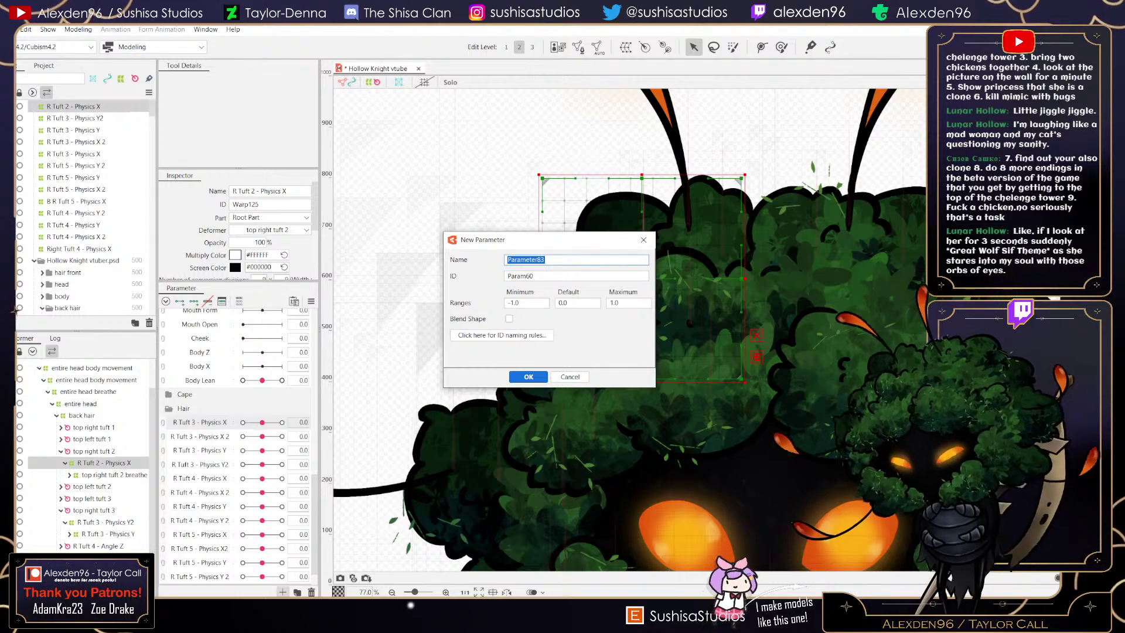
{"action": "type", "text": "R Tuft"}
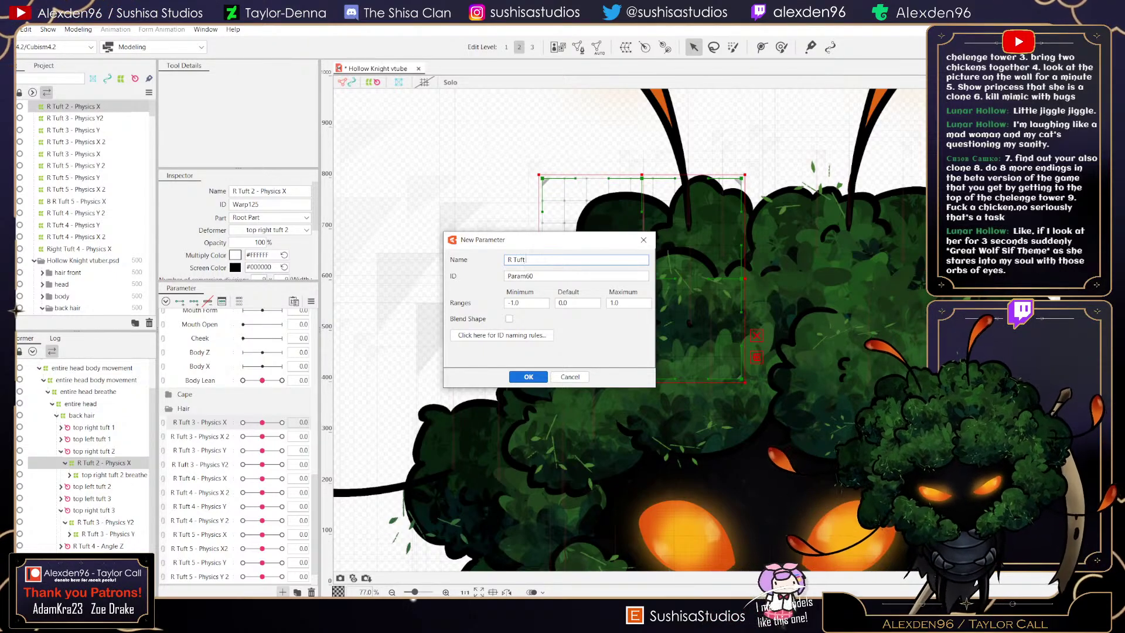
{"action": "type", "text": " 2 - P"}
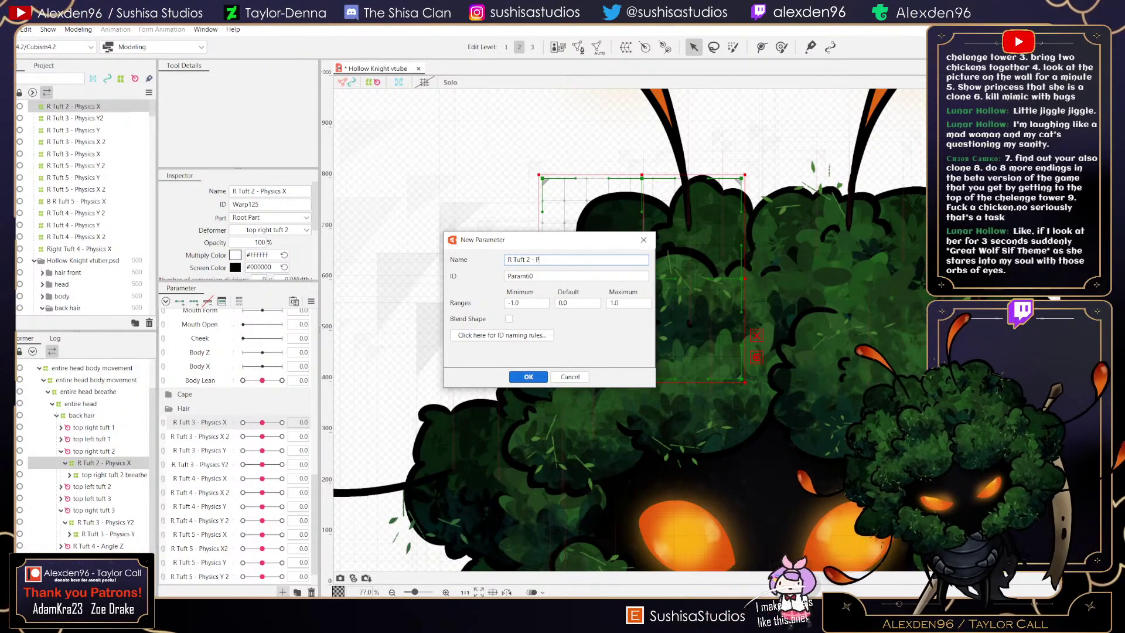
{"action": "type", "text": "hysics "}
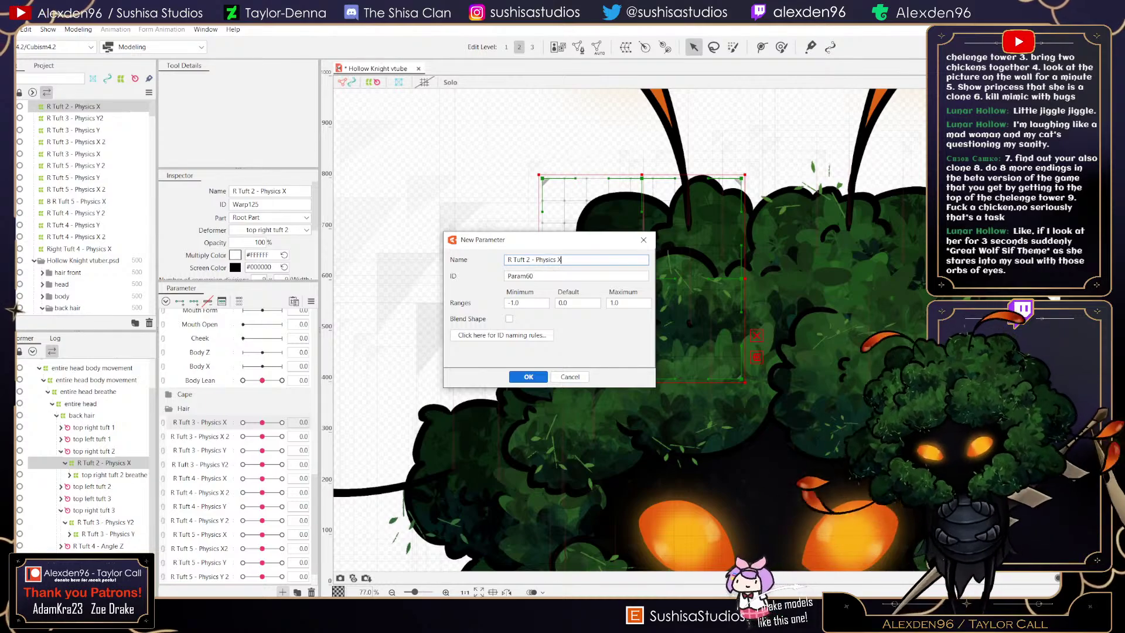
{"action": "type", "text": "X"}
{"action": "key", "text": "Return"}
{"action": "left_click_drag", "start_coordinate": [199, 436], "coordinate": [199, 418]}
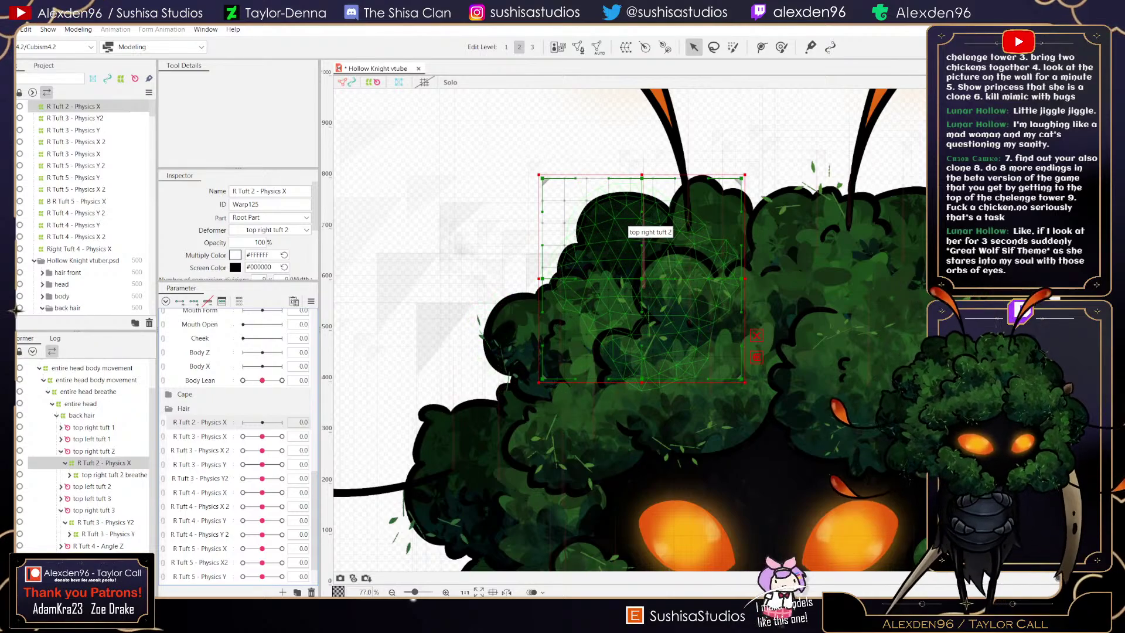
- Add three key points on the R Tuft 2 - Physics X parameter for the new warp deformer
{"action": "left_click_drag", "start_coordinate": [731, 205], "coordinate": [711, 293]}
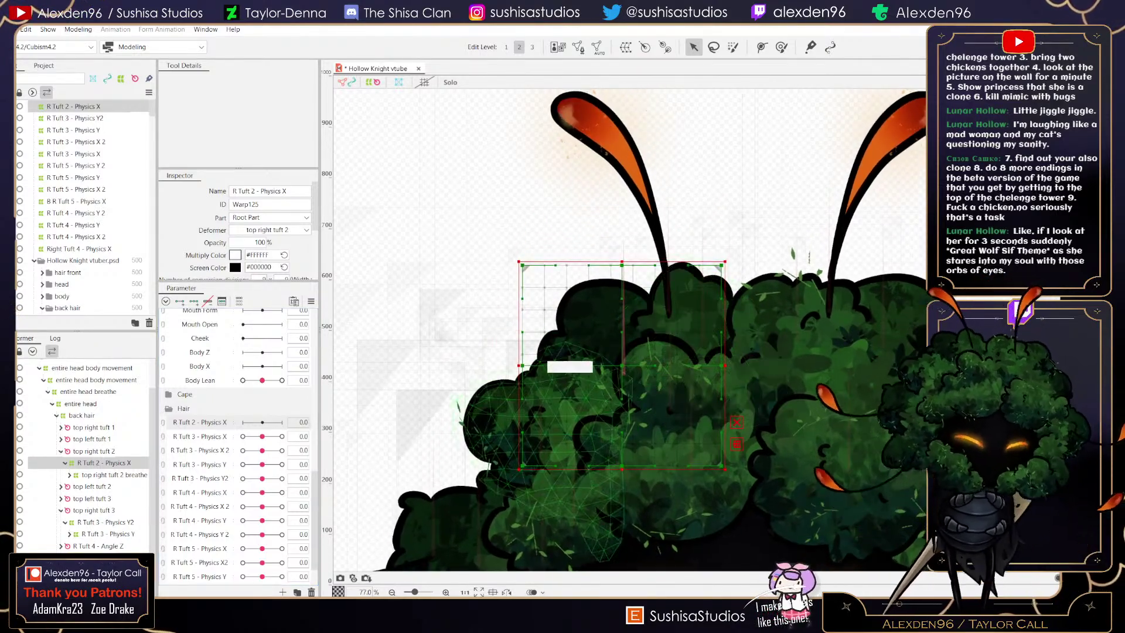
{"action": "left_click", "coordinate": [194, 301]}
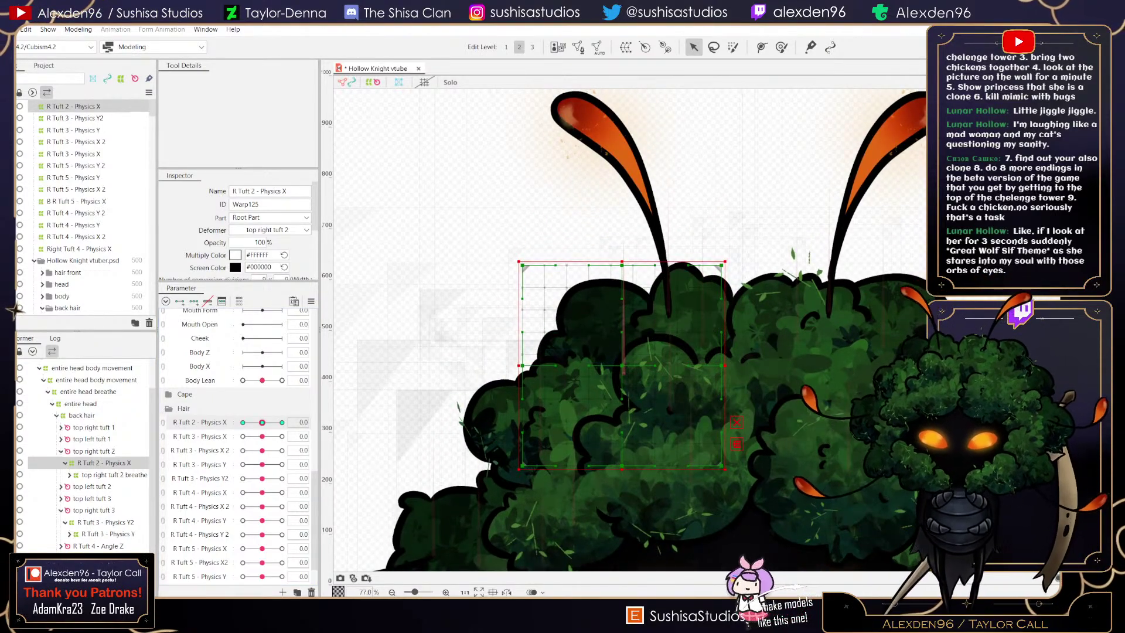
{"action": "left_click", "coordinate": [282, 436]}
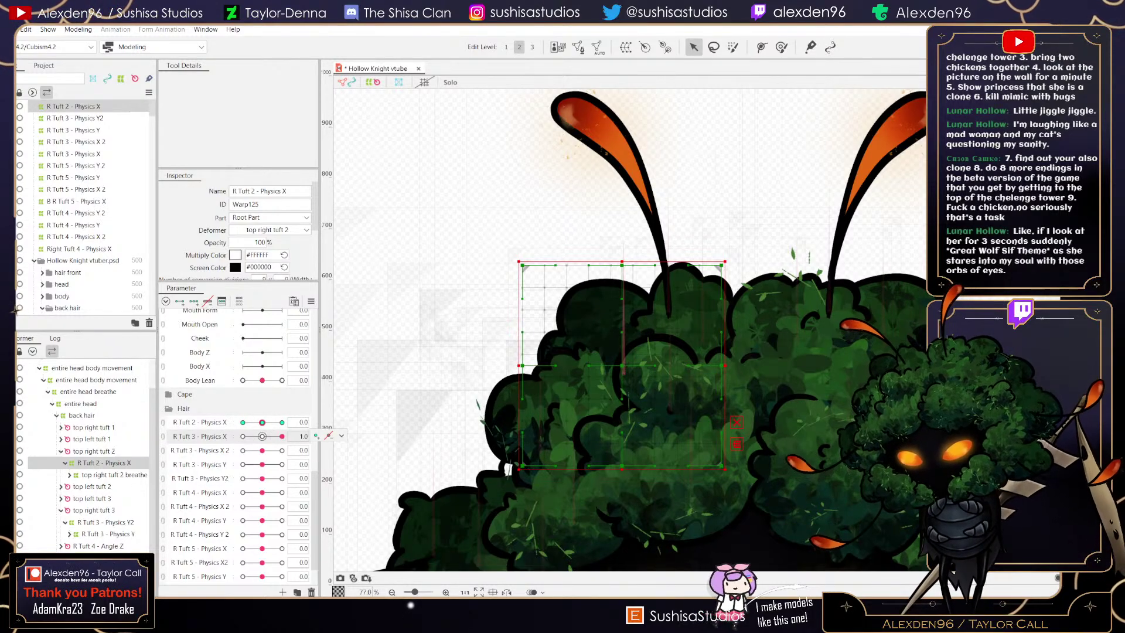
{"action": "left_click", "coordinate": [262, 436]}
- At value 1.0 of R Tuft 2 - Physics X, bend the warp deformer rightward by moving its left edge, centre and upper right corner points
{"action": "left_click", "coordinate": [282, 422]}
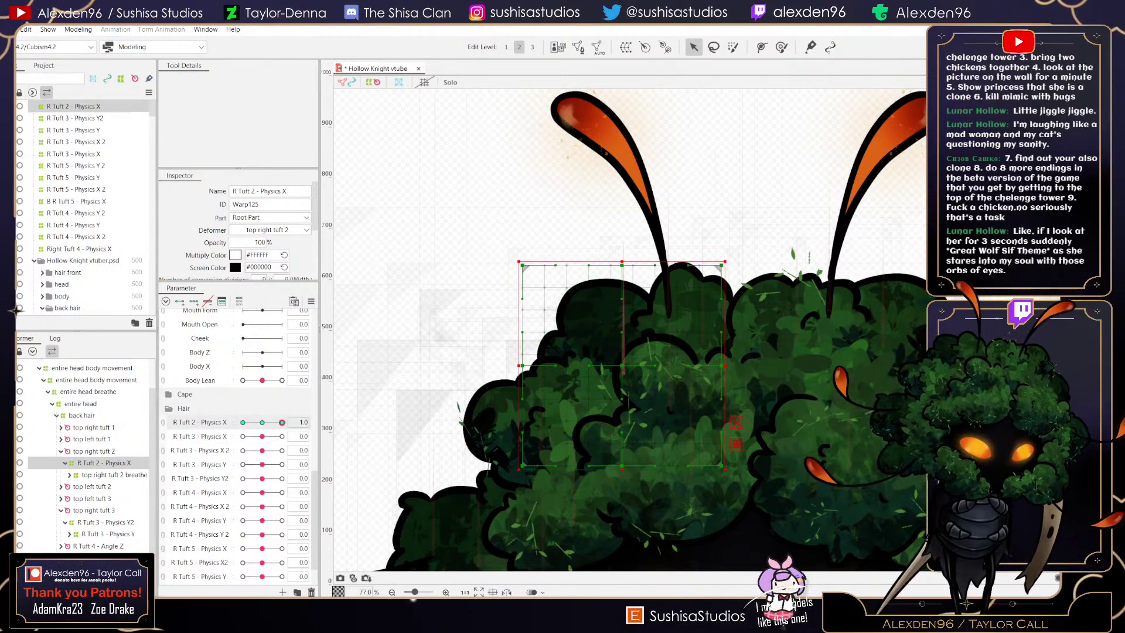
{"action": "left_click_drag", "start_coordinate": [522, 365], "coordinate": [543, 364]}
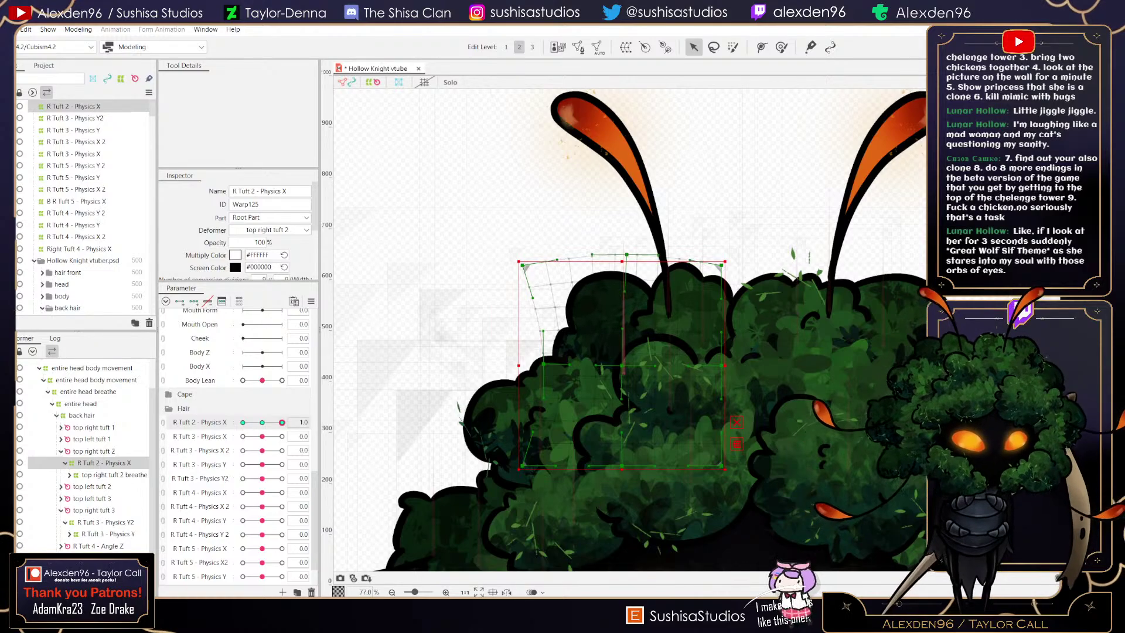
{"action": "scroll", "coordinate": [623, 390], "scroll_direction": "up", "scroll_amount": 5}
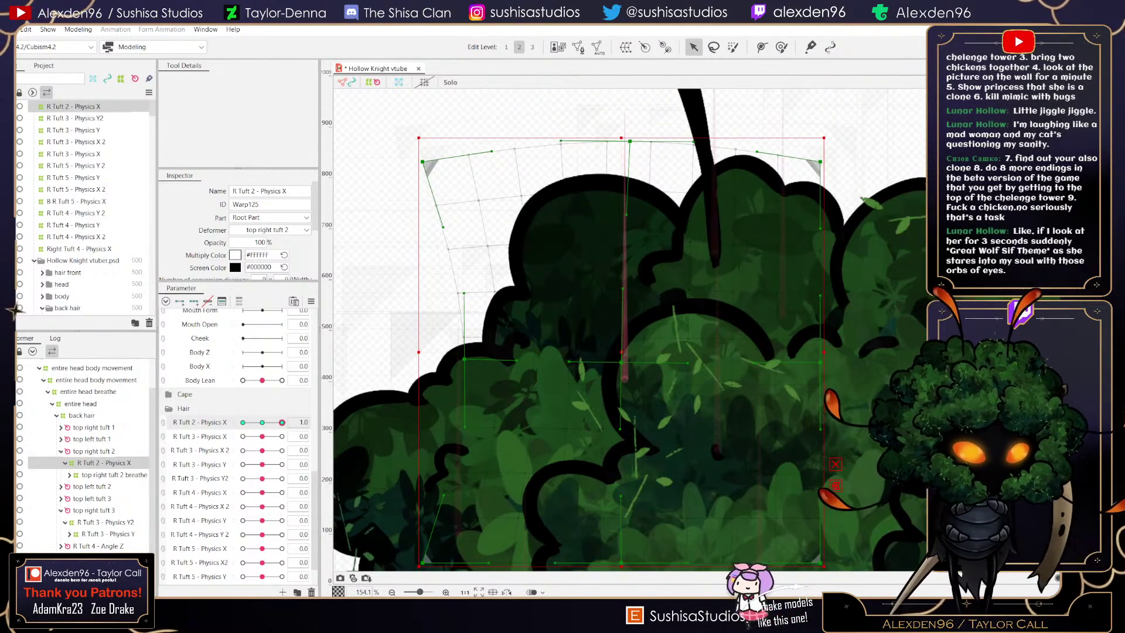
{"action": "left_click_drag", "start_coordinate": [623, 361], "coordinate": [656, 363]}
{"action": "scroll", "coordinate": [622, 351], "scroll_direction": "down", "scroll_amount": 5}
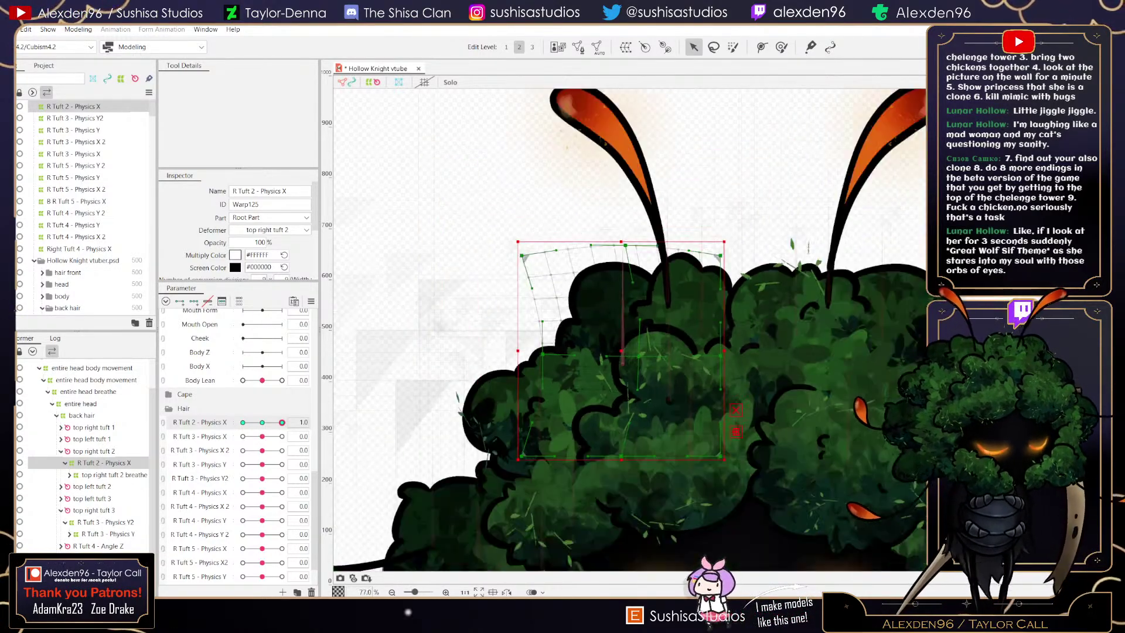
{"action": "mouse_move", "coordinate": [282, 422]}
{"action": "left_mouse_down"}
{"action": "mouse_move", "coordinate": [268, 422]}
{"action": "mouse_move", "coordinate": [282, 422]}
{"action": "left_mouse_up"}
{"action": "left_click_drag", "start_coordinate": [522, 256], "coordinate": [533, 256]}
{"action": "left_click_drag", "start_coordinate": [522, 456], "coordinate": [533, 456]}
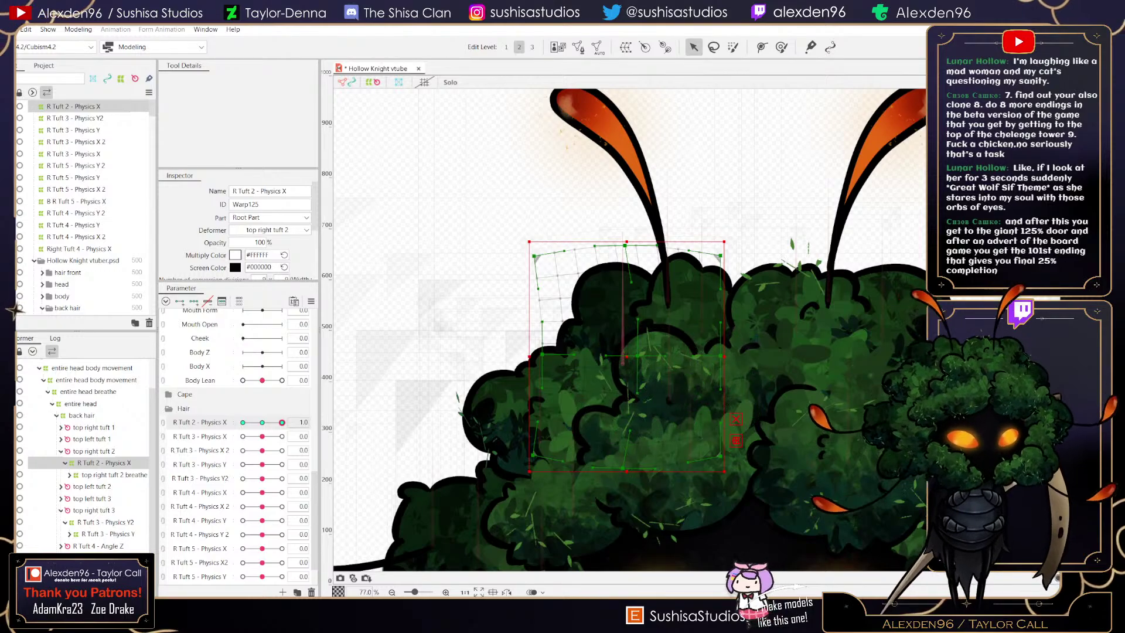
{"action": "left_click_drag", "start_coordinate": [721, 256], "coordinate": [728, 256]}
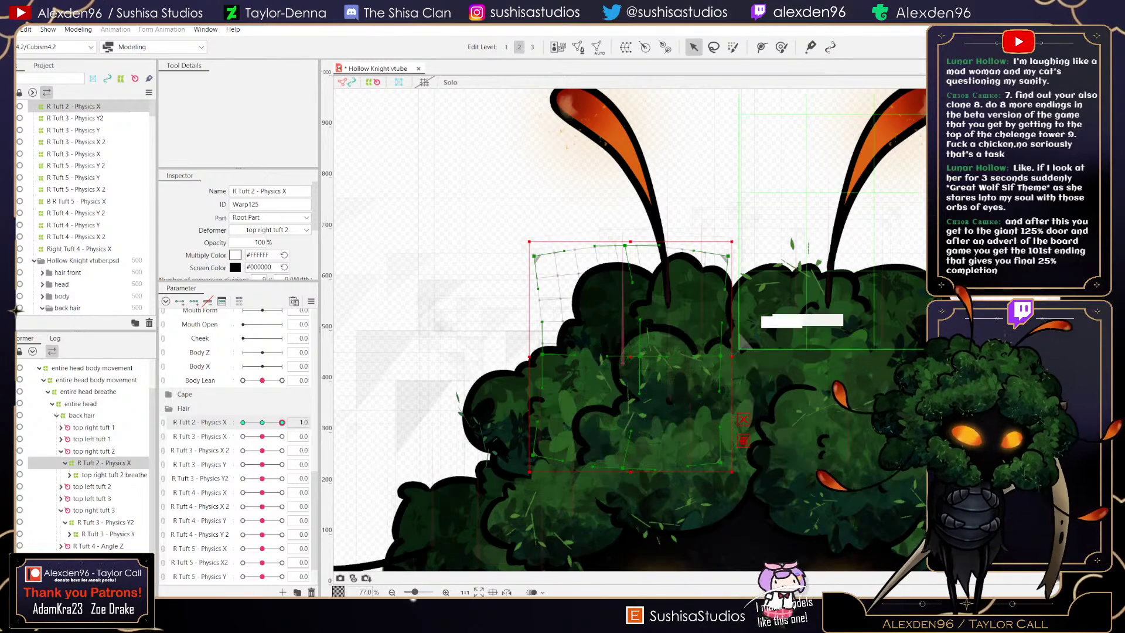
{"action": "mouse_move", "coordinate": [282, 422]}
{"action": "left_mouse_down"}
{"action": "mouse_move", "coordinate": [244, 422]}
{"action": "mouse_move", "coordinate": [282, 422]}
{"action": "left_mouse_up"}
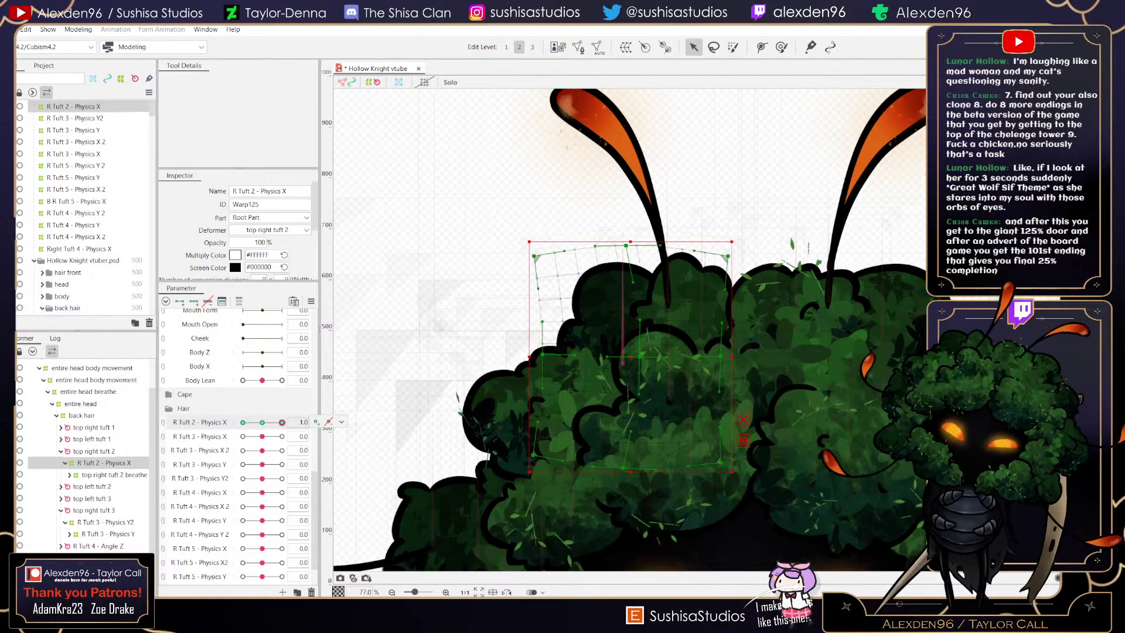
- At value -1.0 of R Tuft 2 - Physics X, bulge the warp's left edge and centre leftward, lower its top midpoint, and preview the sway
{"action": "left_click_drag", "start_coordinate": [282, 421], "coordinate": [242, 422]}
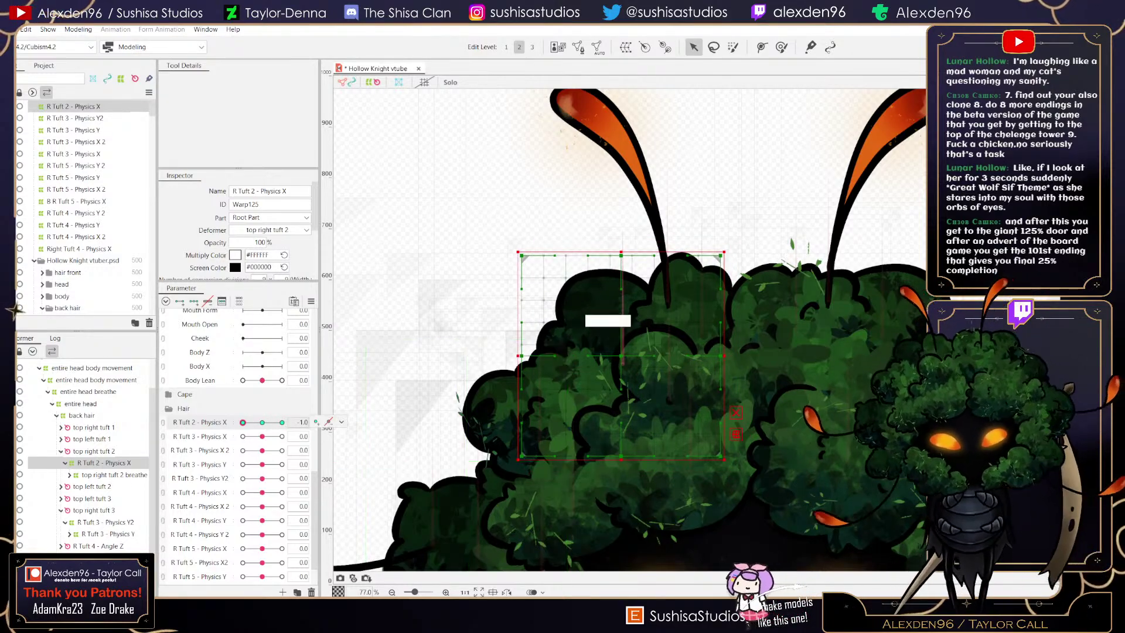
{"action": "left_click_drag", "start_coordinate": [521, 356], "coordinate": [504, 355]}
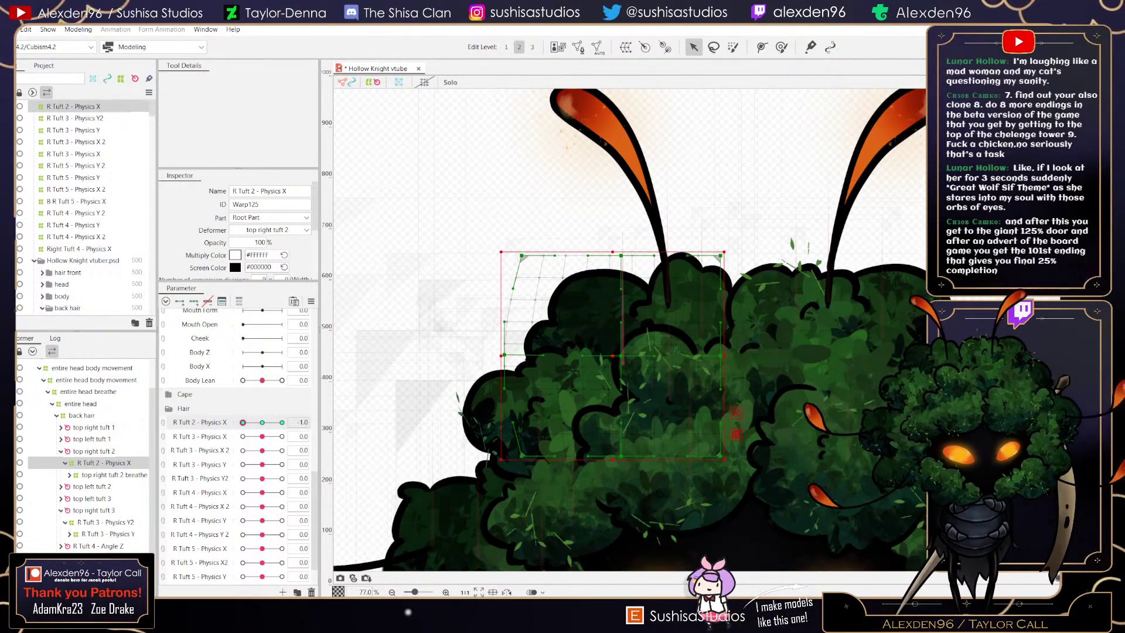
{"action": "left_click_drag", "start_coordinate": [621, 356], "coordinate": [611, 355]}
{"action": "left_click_drag", "start_coordinate": [621, 256], "coordinate": [620, 266]}
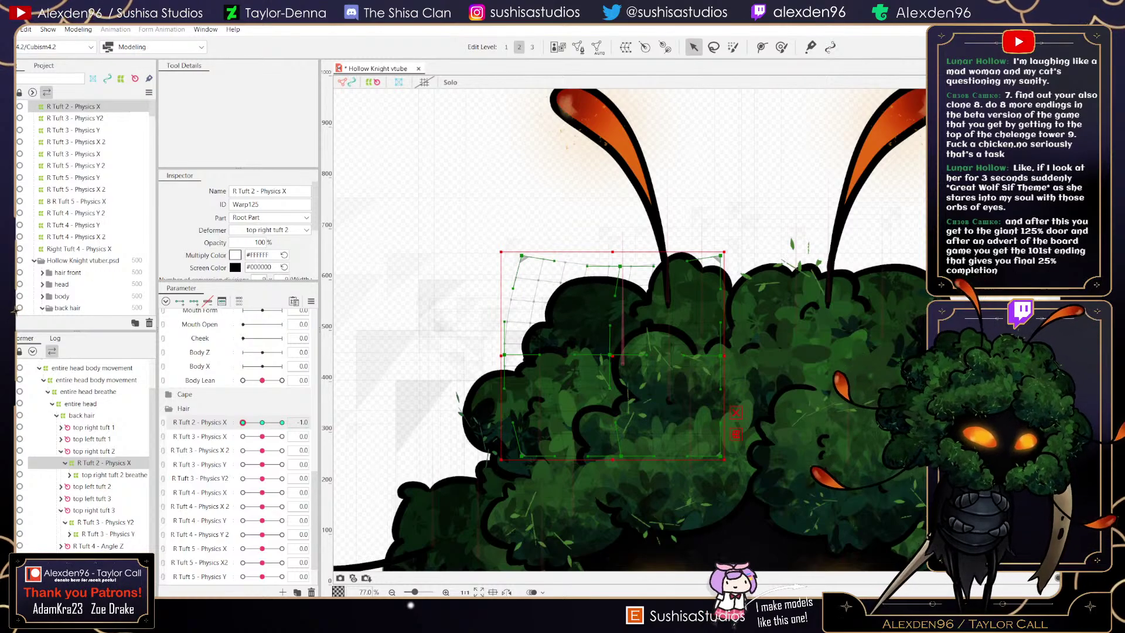
{"action": "left_click_drag", "start_coordinate": [612, 456], "coordinate": [610, 449]}
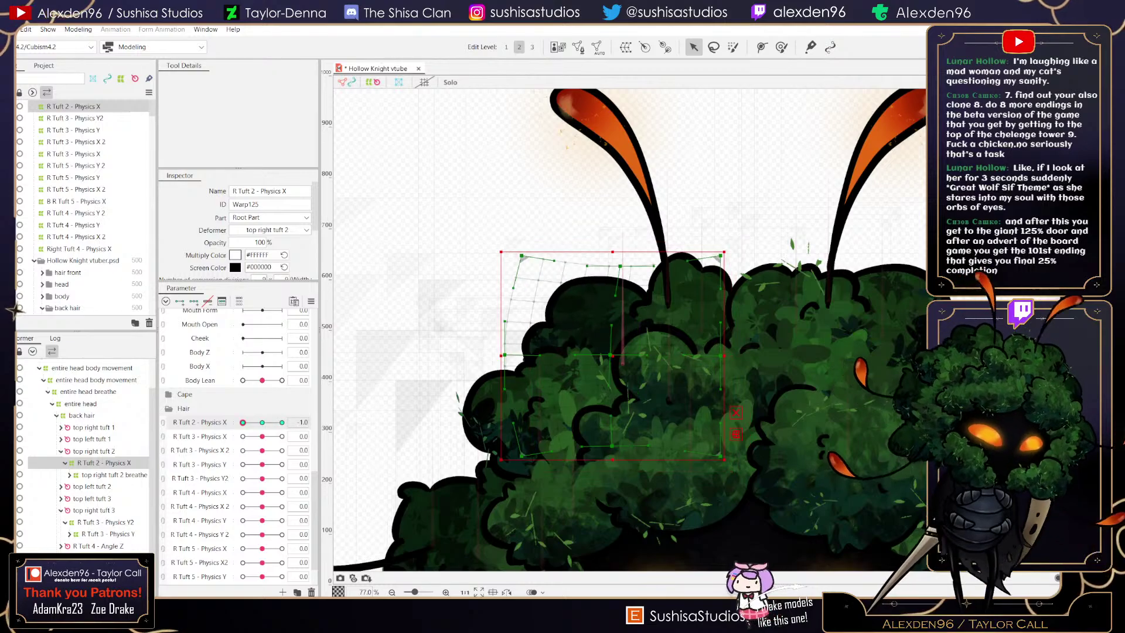
{"action": "left_click", "coordinate": [282, 422]}
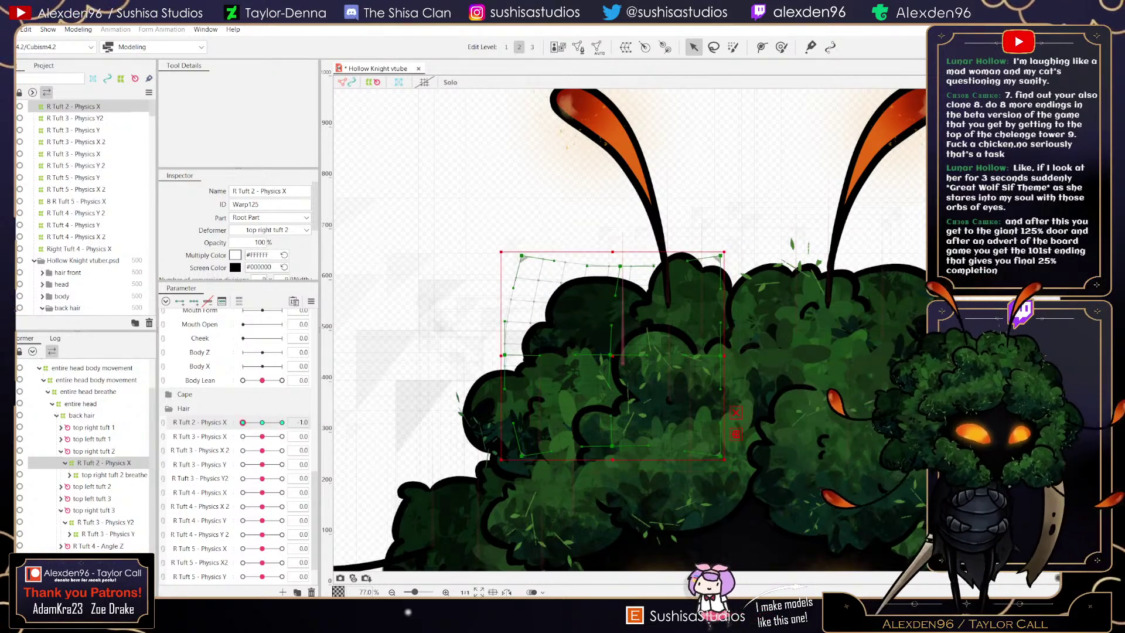
{"action": "mouse_move", "coordinate": [282, 422]}
{"action": "left_mouse_down"}
{"action": "mouse_move", "coordinate": [242, 422]}
{"action": "mouse_move", "coordinate": [282, 422]}
{"action": "mouse_move", "coordinate": [243, 421]}
{"action": "mouse_move", "coordinate": [281, 422]}
{"action": "mouse_move", "coordinate": [262, 422]}
{"action": "left_mouse_up"}
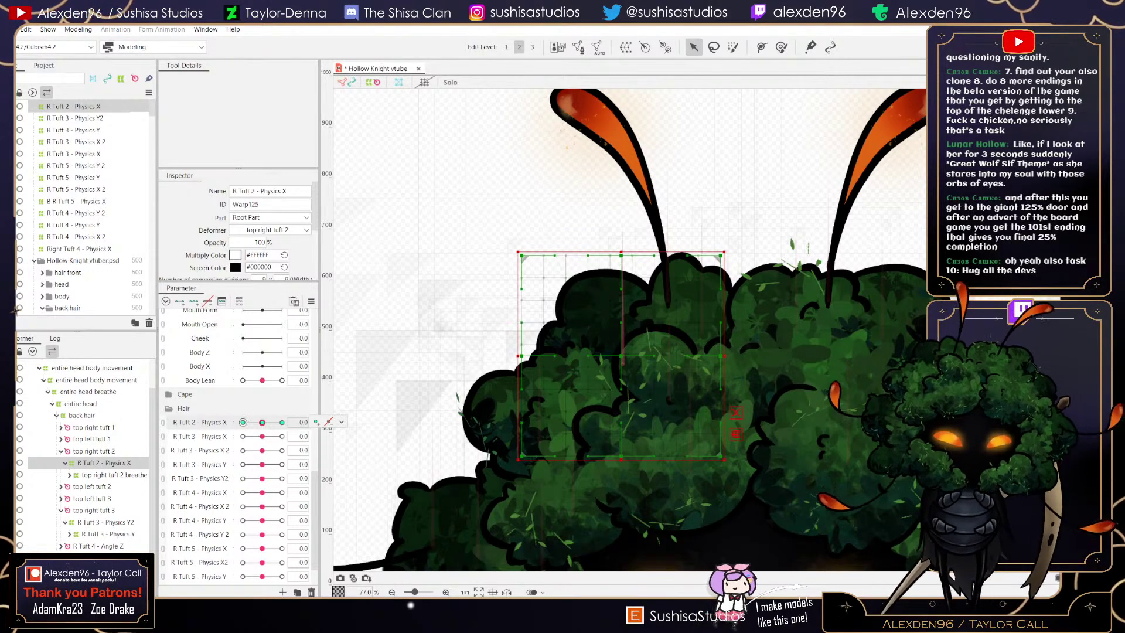
{"action": "mouse_move", "coordinate": [262, 422]}
{"action": "left_mouse_down"}
{"action": "mouse_move", "coordinate": [282, 422]}
{"action": "mouse_move", "coordinate": [262, 422]}
{"action": "left_mouse_up"}
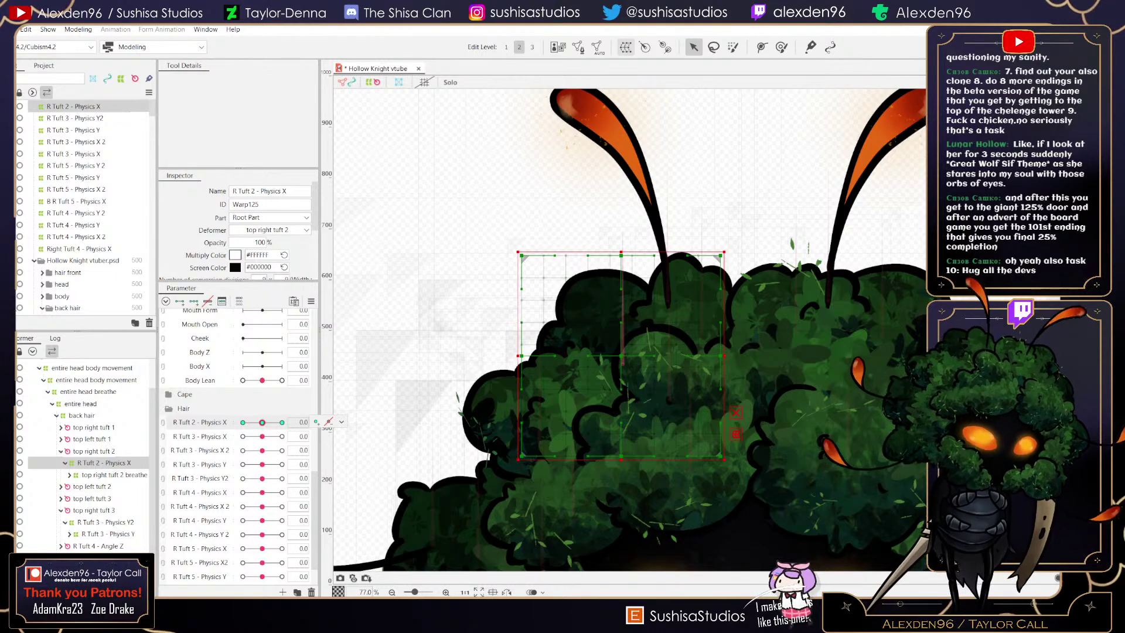
- Create warp deformer R Tuft 2 - Physics X2 in Root Part as parent of R Tuft 2 - Physics X with 9 × 9 conversion divisions
{"action": "left_click", "coordinate": [626, 47]}
{"action": "left_click", "coordinate": [577, 232]}
{"action": "left_click", "coordinate": [577, 243]}
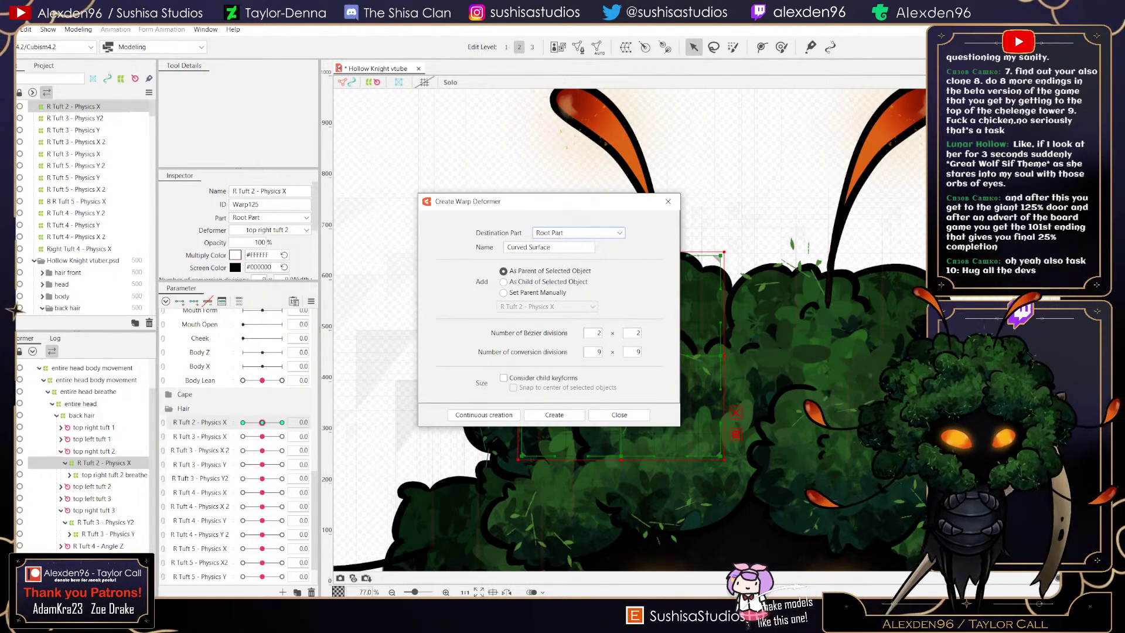
{"action": "key", "text": "Tab"}
{"action": "type", "text": "R"}
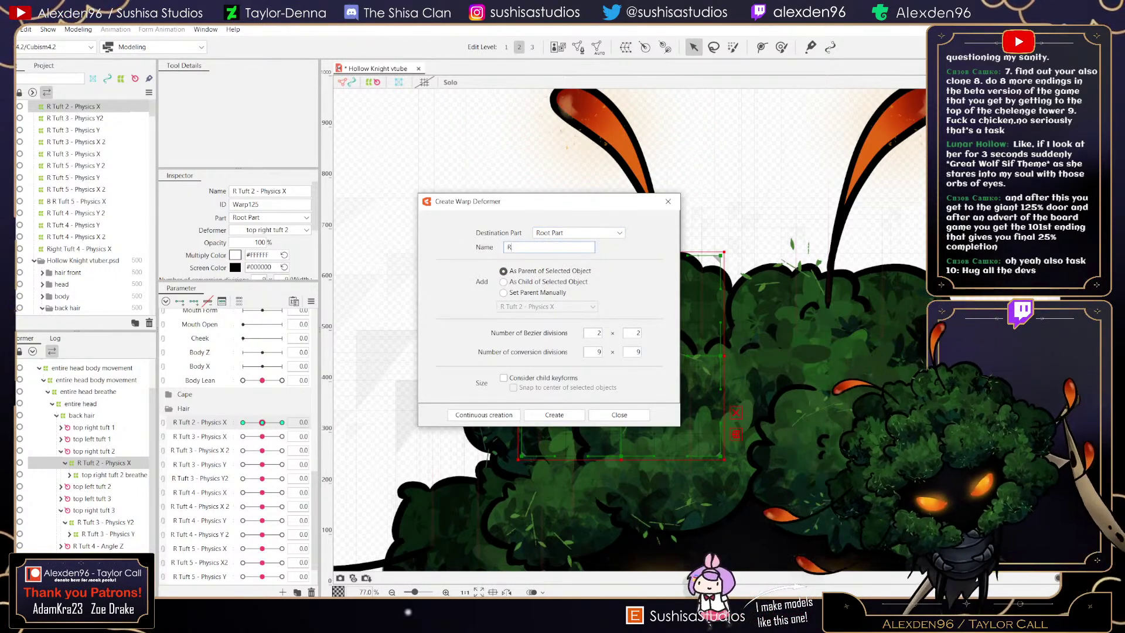
{"action": "type", "text": " Tuft 2 - Physics X2"}
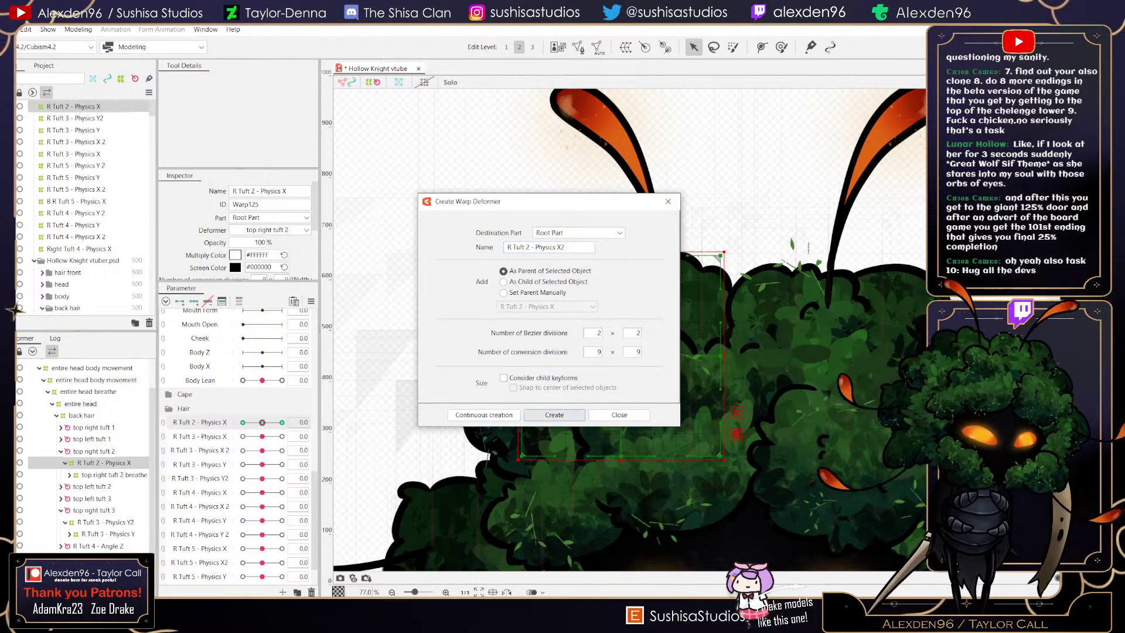
{"action": "left_click", "coordinate": [555, 415]}
- Create parameter R Tfut 2 - Physics X2 below R Tuft 2 - Physics X and add three key points for the new warp deformer
{"action": "left_click", "coordinate": [283, 592]}
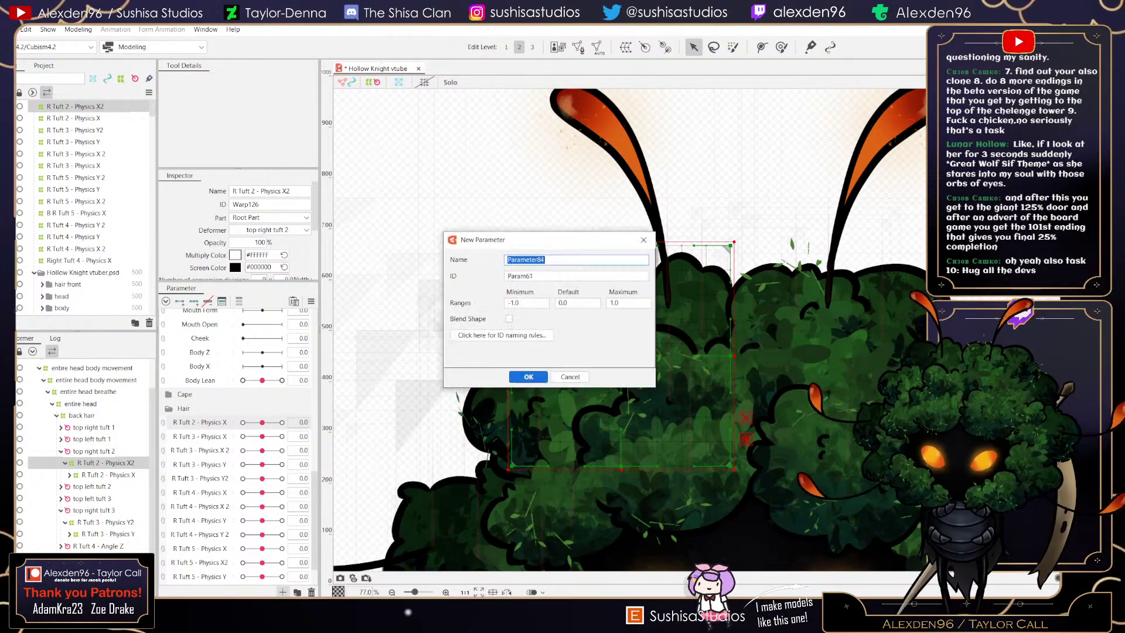
{"action": "type", "text": "R Tfut 2 - Physics X2"}
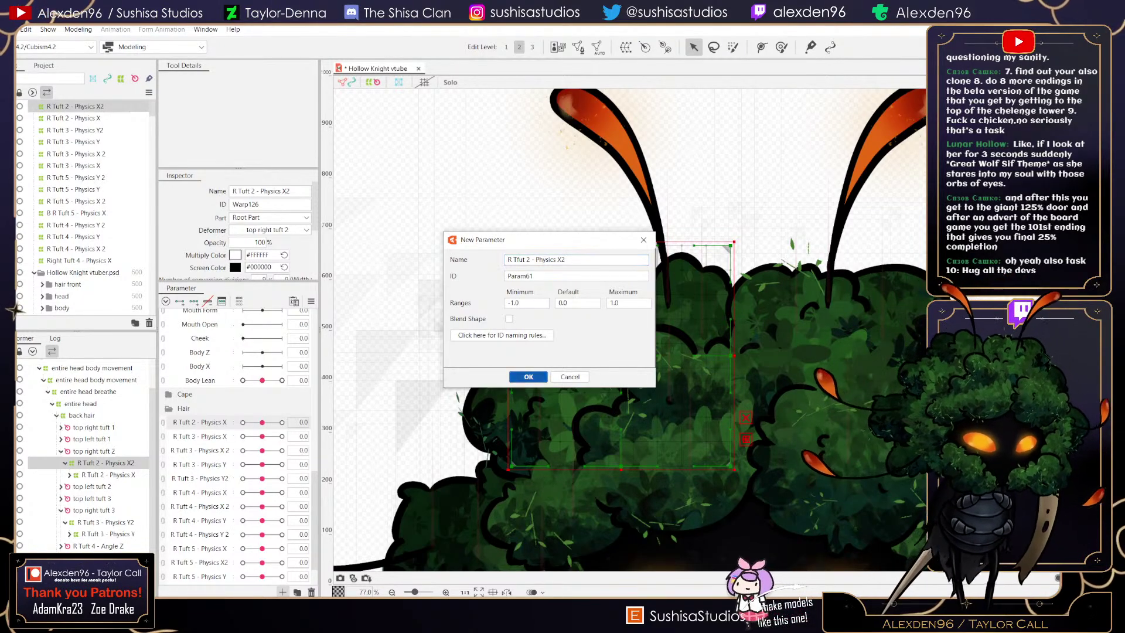
{"action": "key", "text": "Return"}
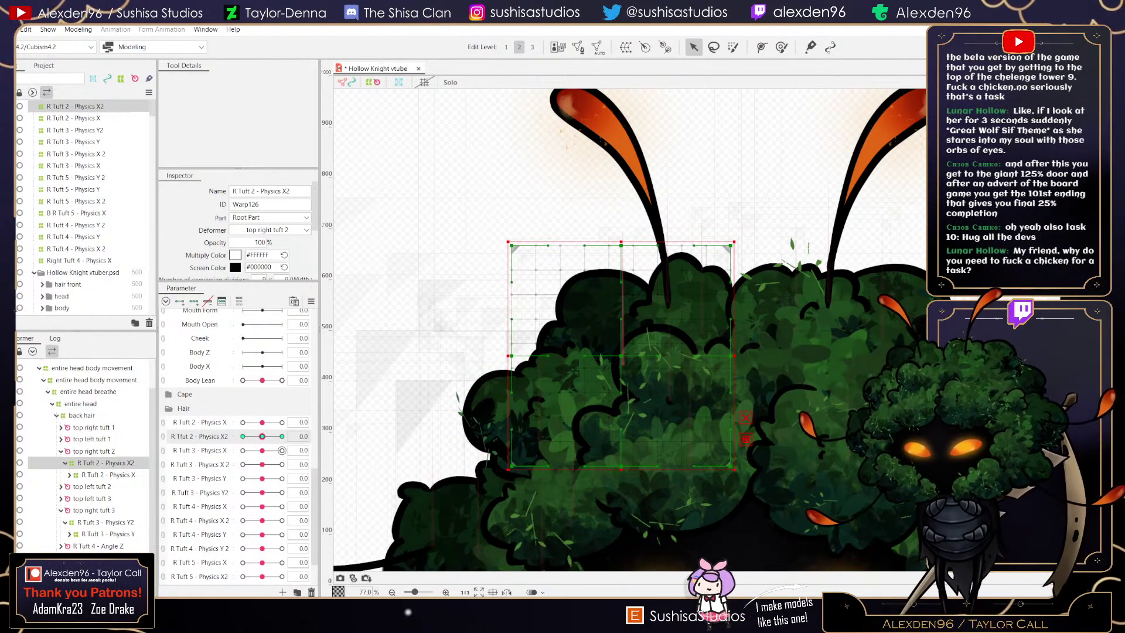
{"action": "mouse_move", "coordinate": [262, 465]}
{"action": "left_mouse_down"}
{"action": "mouse_move", "coordinate": [282, 465]}
{"action": "mouse_move", "coordinate": [242, 465]}
{"action": "left_mouse_up"}
- At value 1.0 of the X2 parameter, lean the new warp rightward by shifting its top midpoint, upper left corner, left edge and centre
{"action": "left_click", "coordinate": [282, 437]}
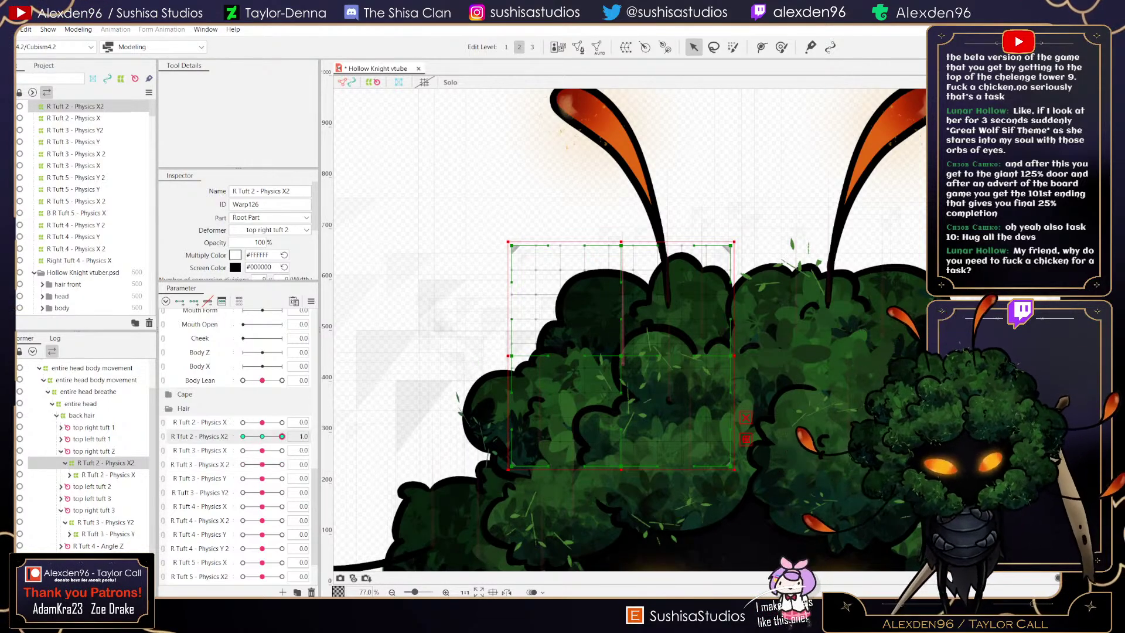
{"action": "left_click_drag", "start_coordinate": [621, 246], "coordinate": [652, 242]}
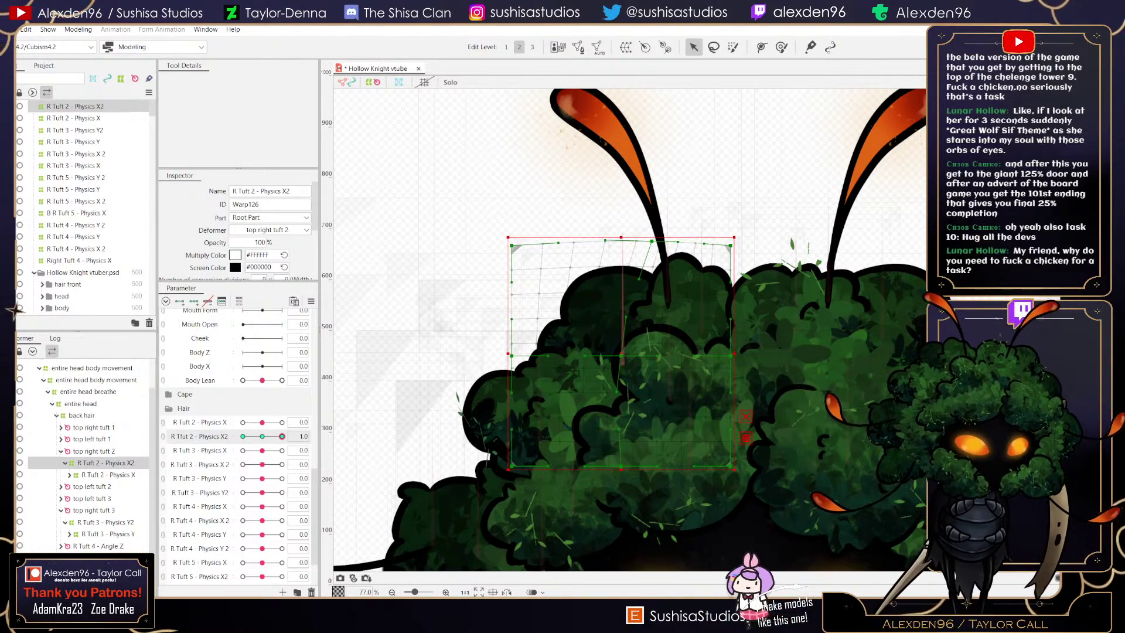
{"action": "left_click_drag", "start_coordinate": [511, 245], "coordinate": [552, 240]}
{"action": "left_click_drag", "start_coordinate": [527, 352], "coordinate": [531, 350]}
{"action": "left_click_drag", "start_coordinate": [616, 354], "coordinate": [698, 355]}
{"action": "scroll", "coordinate": [741, 359], "scroll_direction": "down", "scroll_amount": 6}
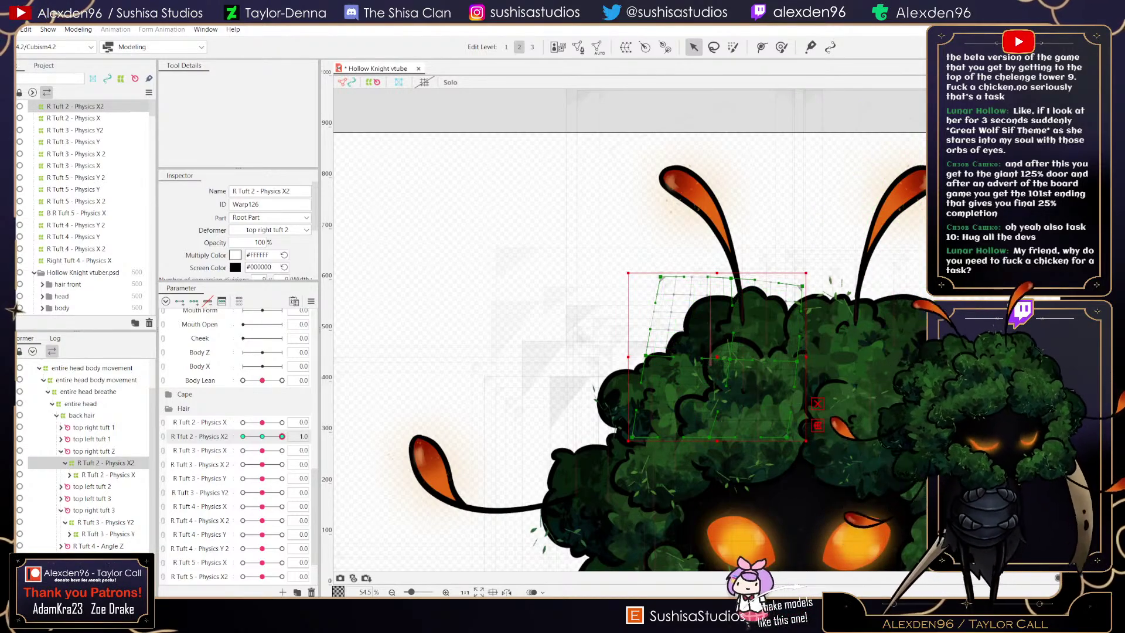
- Compare the X2 pose at 1.0 with neutral, and nudge the warp's upper left corner outward and its left middle point inward
{"action": "left_click", "coordinate": [262, 436]}
{"action": "left_click", "coordinate": [282, 437]}
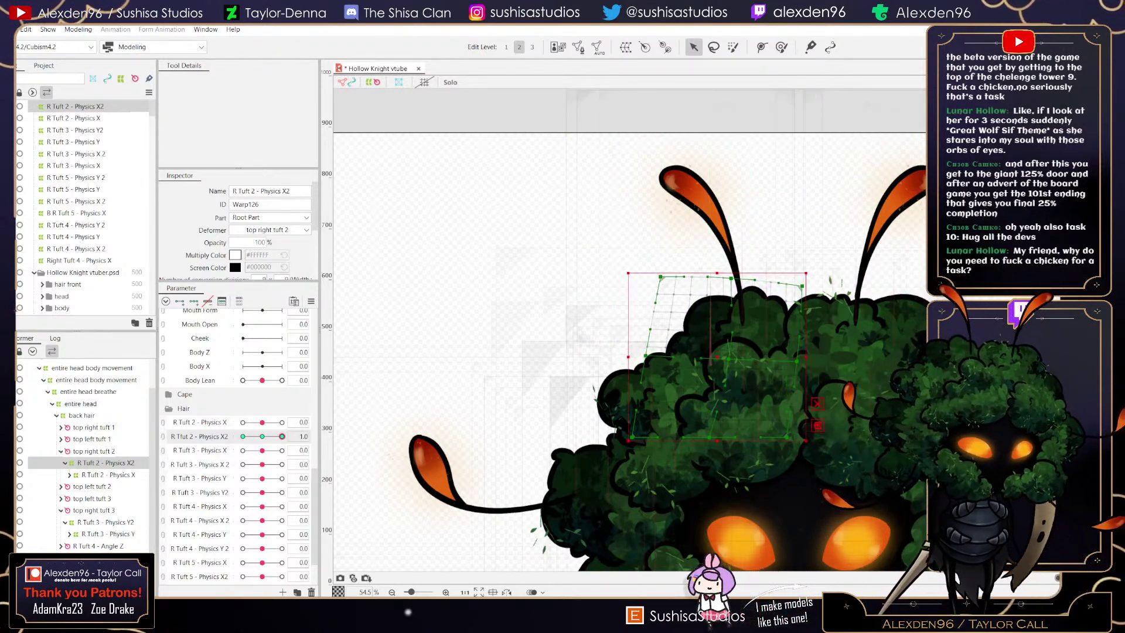
{"action": "left_click", "coordinate": [261, 437]}
{"action": "left_click_drag", "start_coordinate": [262, 437], "coordinate": [282, 437]}
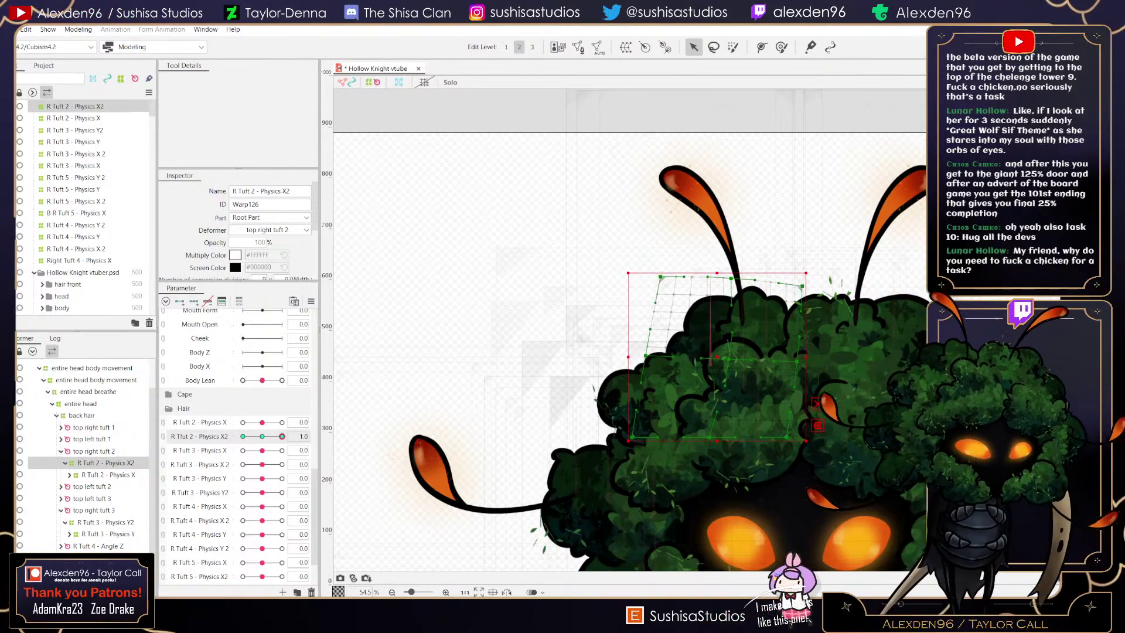
{"action": "scroll", "coordinate": [750, 367], "scroll_direction": "up", "scroll_amount": 5}
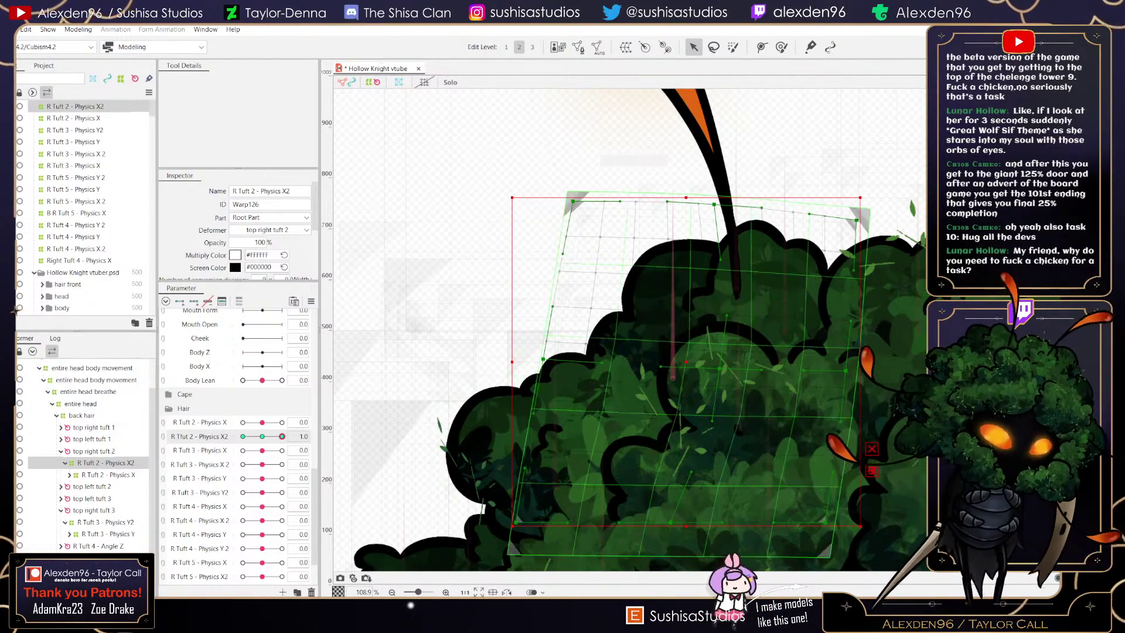
{"action": "left_click_drag", "start_coordinate": [574, 202], "coordinate": [566, 201]}
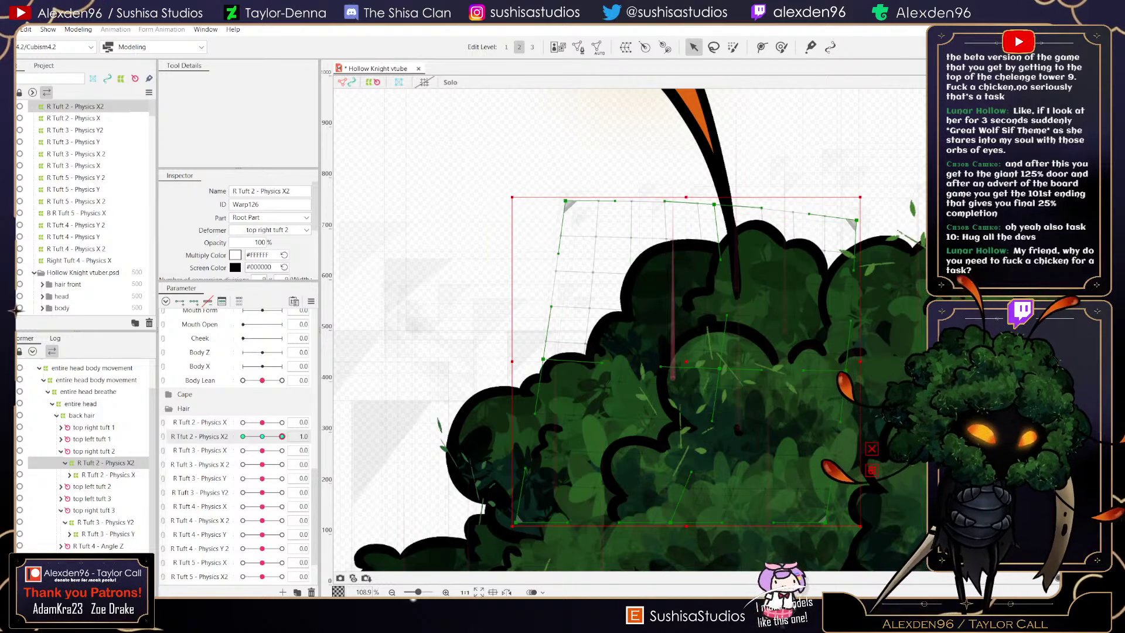
{"action": "left_click_drag", "start_coordinate": [544, 359], "coordinate": [550, 361]}
- At value -1.0 of the X2 parameter, lean the warp leftward and slightly down via its left edge, centre and top points, and compare with 1.0
{"action": "left_click_drag", "start_coordinate": [281, 437], "coordinate": [243, 437]}
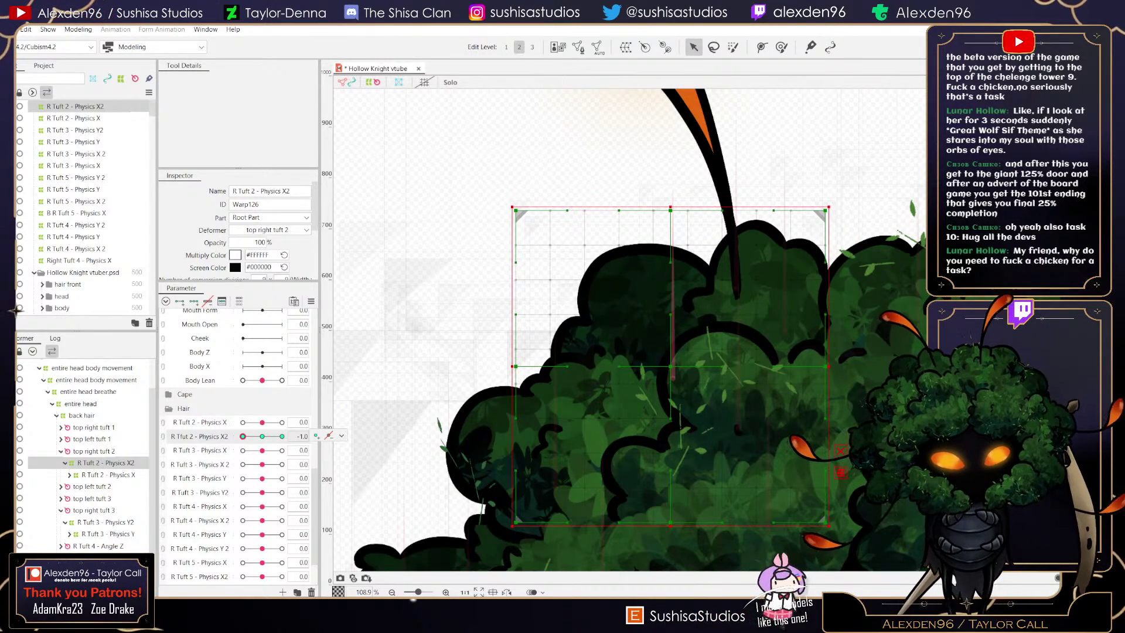
{"action": "left_click_drag", "start_coordinate": [516, 367], "coordinate": [489, 385]}
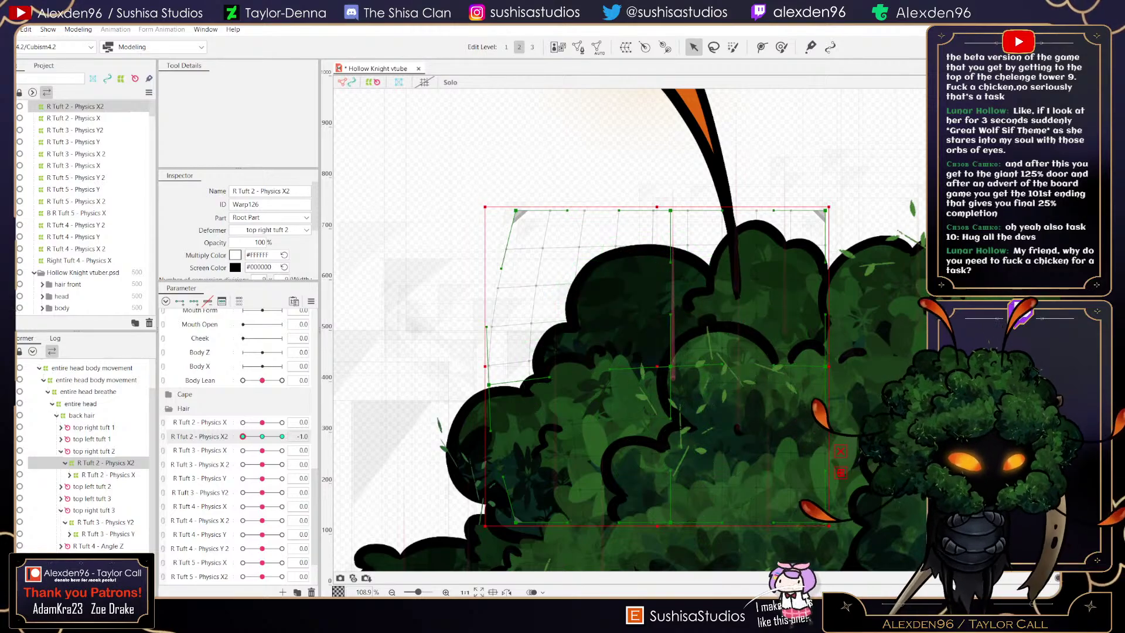
{"action": "left_click_drag", "start_coordinate": [670, 366], "coordinate": [648, 371]}
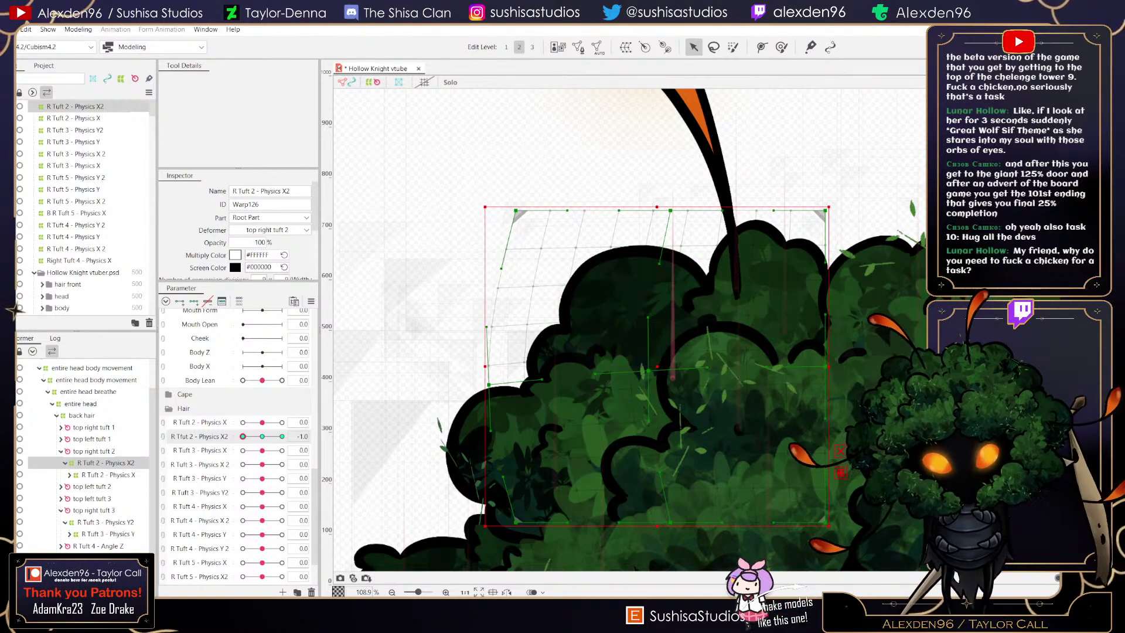
{"action": "left_click_drag", "start_coordinate": [670, 210], "coordinate": [646, 217]}
{"action": "left_click_drag", "start_coordinate": [516, 211], "coordinate": [490, 219]}
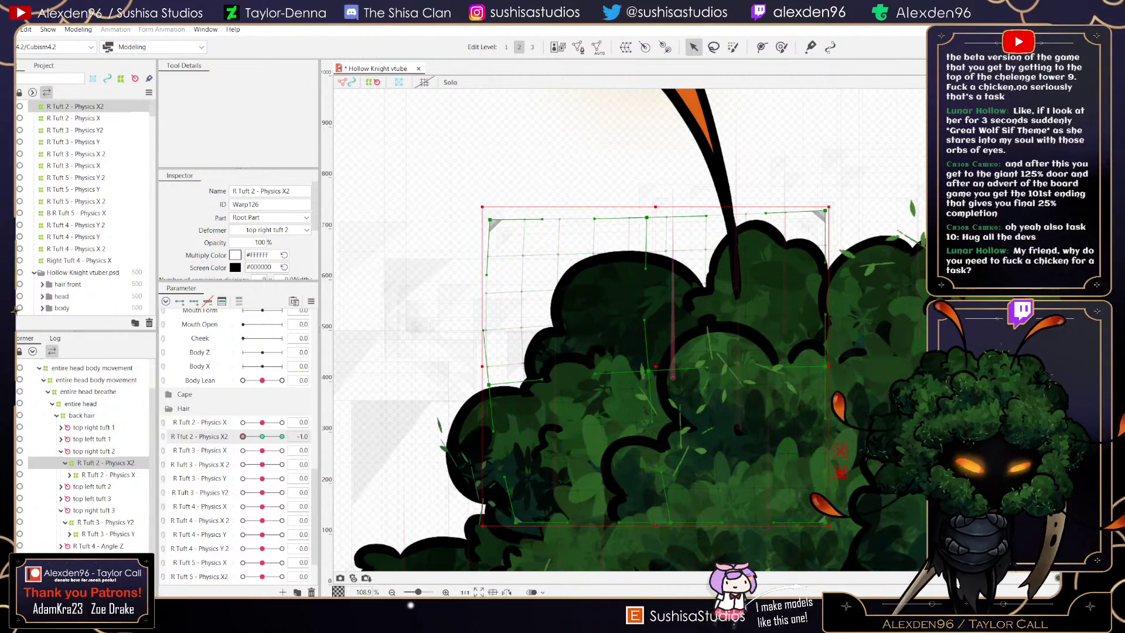
{"action": "left_click_drag", "start_coordinate": [516, 522], "coordinate": [505, 529]}
{"action": "left_click_drag", "start_coordinate": [670, 523], "coordinate": [667, 523]}
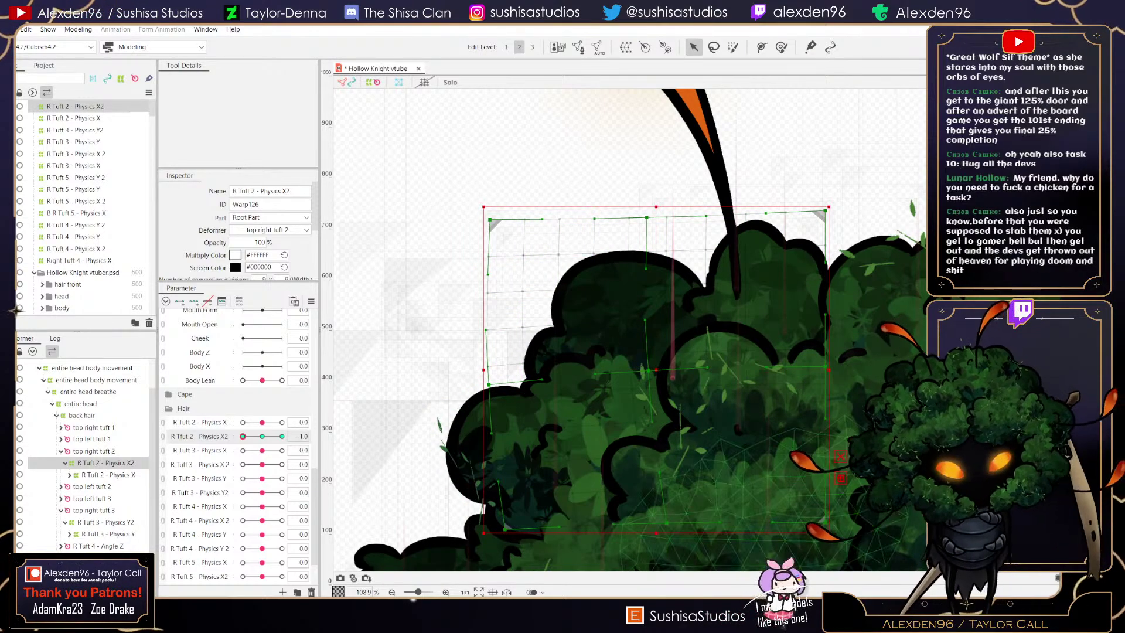
{"action": "scroll", "coordinate": [734, 188], "scroll_direction": "up", "scroll_amount": 3}
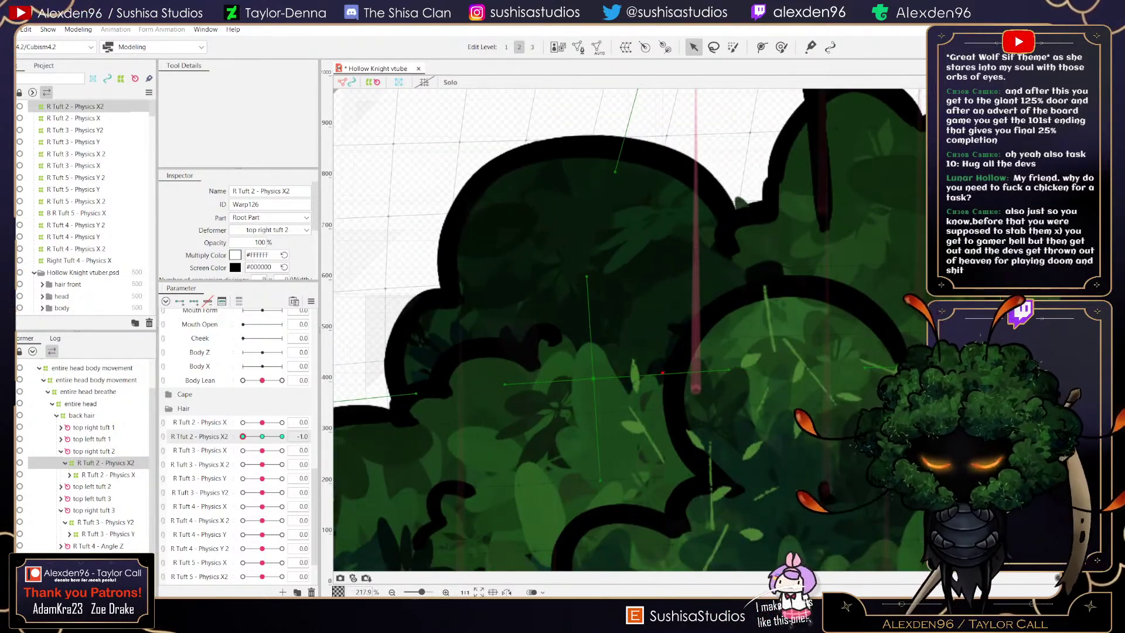
{"action": "scroll", "coordinate": [722, 280], "scroll_direction": "down", "scroll_amount": 6}
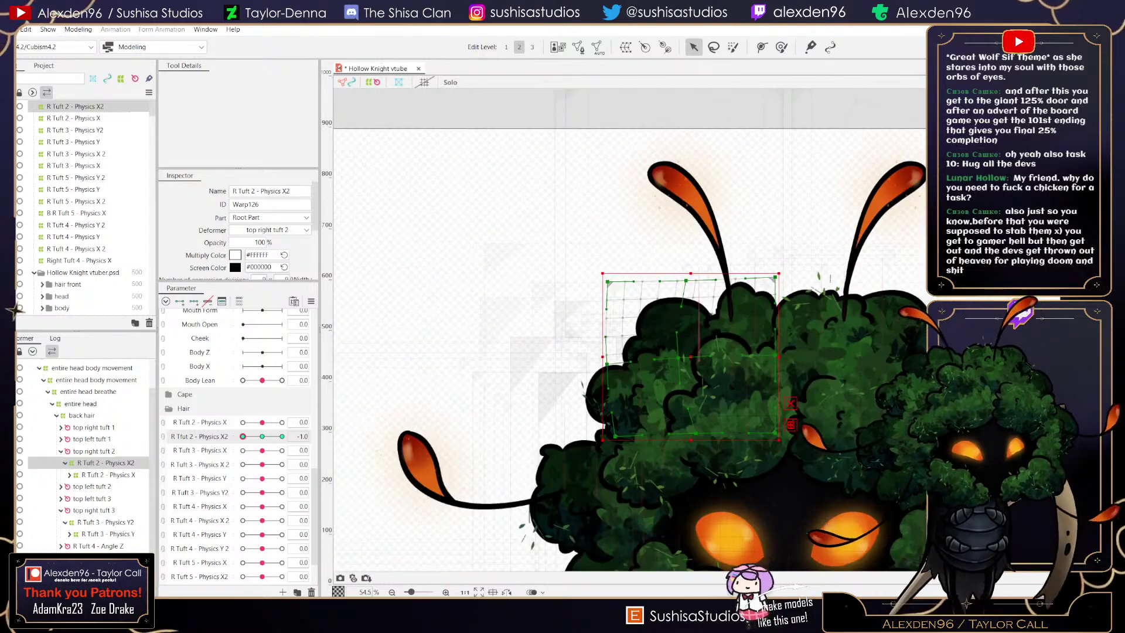
{"action": "scroll", "coordinate": [730, 305], "scroll_direction": "up", "scroll_amount": 3}
{"action": "left_click", "coordinate": [282, 436]}
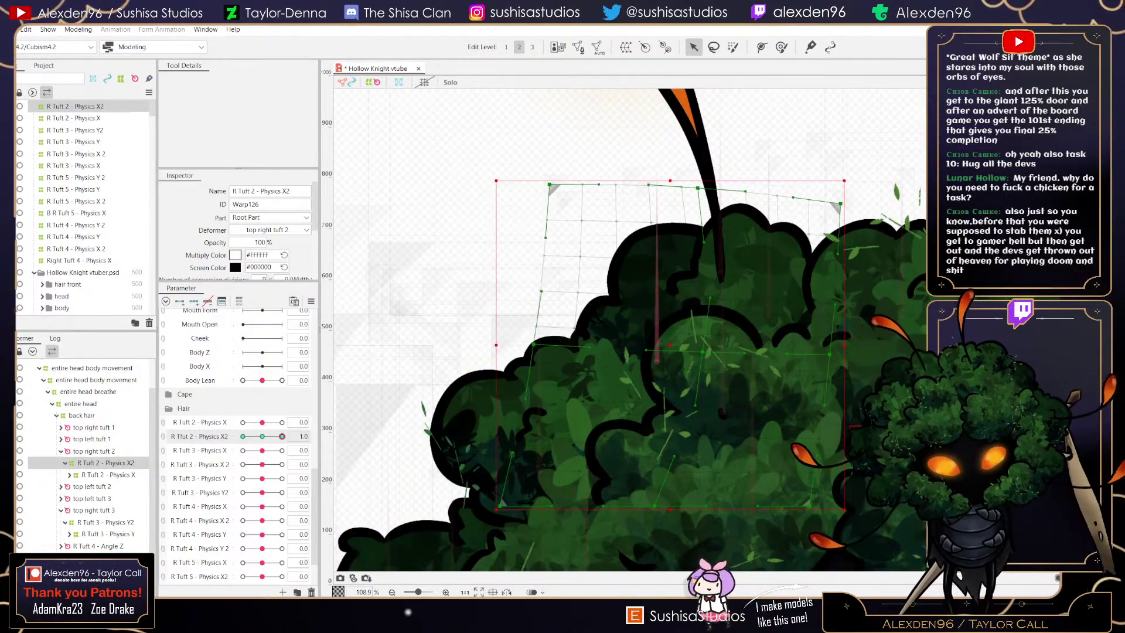
- Return the right tuft 2 X2 parameter to its neutral 0.0 value and save the model
{"action": "mouse_move", "coordinate": [282, 437]}
{"action": "left_mouse_down"}
{"action": "mouse_move", "coordinate": [243, 436]}
{"action": "mouse_move", "coordinate": [282, 436]}
{"action": "left_mouse_up"}
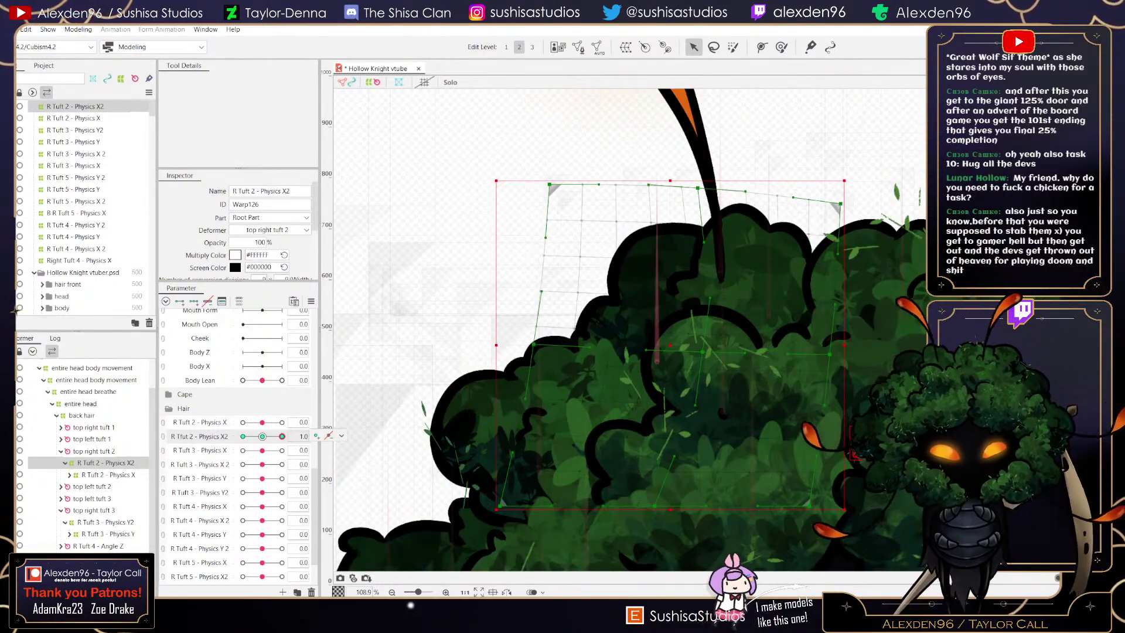
{"action": "left_click", "coordinate": [262, 437]}
{"action": "left_click", "coordinate": [9, 30]}
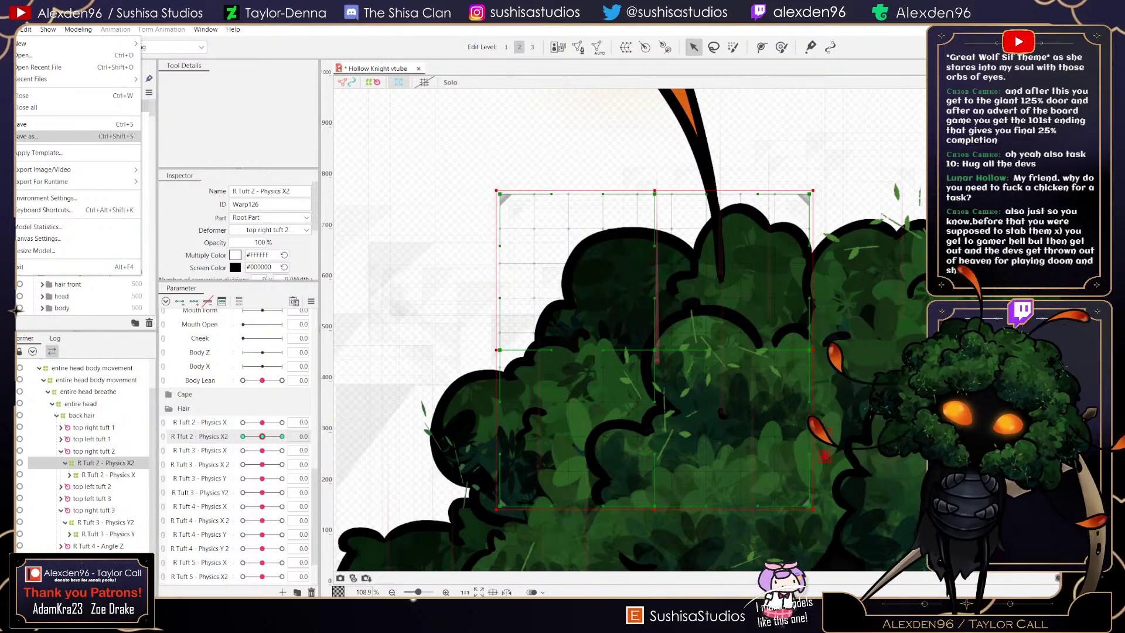
{"action": "key", "text": "ctrl+s"}
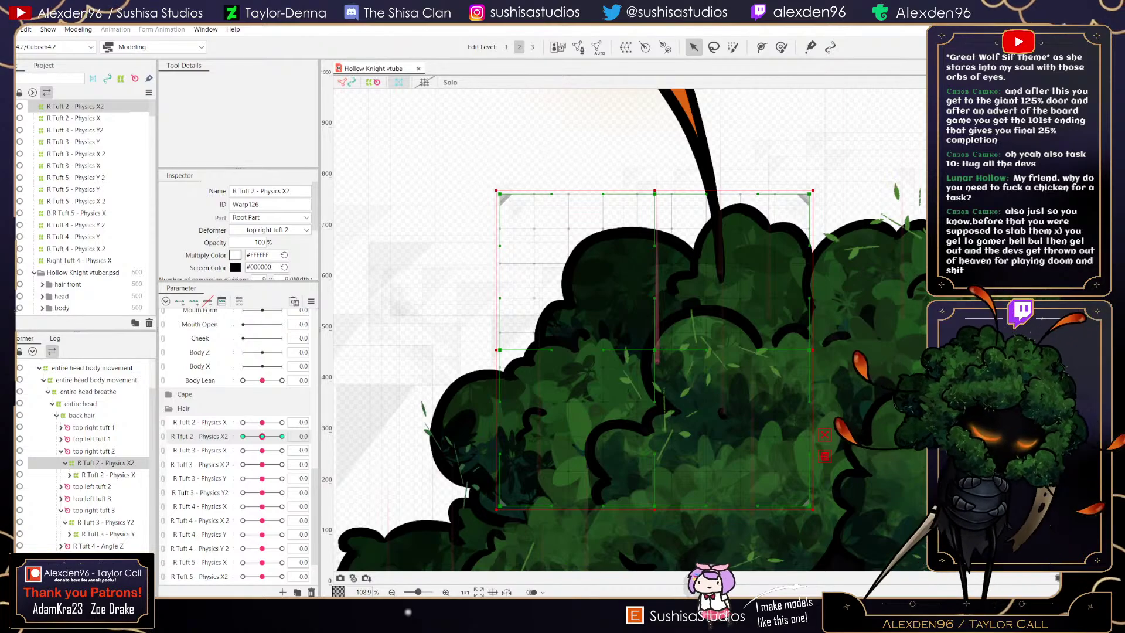
{"action": "mouse_move", "coordinate": [262, 436]}
{"action": "left_mouse_down"}
{"action": "mouse_move", "coordinate": [282, 436]}
{"action": "mouse_move", "coordinate": [242, 436]}
{"action": "mouse_move", "coordinate": [282, 436]}
{"action": "mouse_move", "coordinate": [242, 436]}
{"action": "mouse_move", "coordinate": [282, 437]}
{"action": "mouse_move", "coordinate": [243, 436]}
{"action": "mouse_move", "coordinate": [282, 436]}
{"action": "mouse_move", "coordinate": [242, 437]}
{"action": "mouse_move", "coordinate": [282, 436]}
{"action": "mouse_move", "coordinate": [242, 437]}
{"action": "mouse_move", "coordinate": [262, 437]}
{"action": "left_mouse_up"}
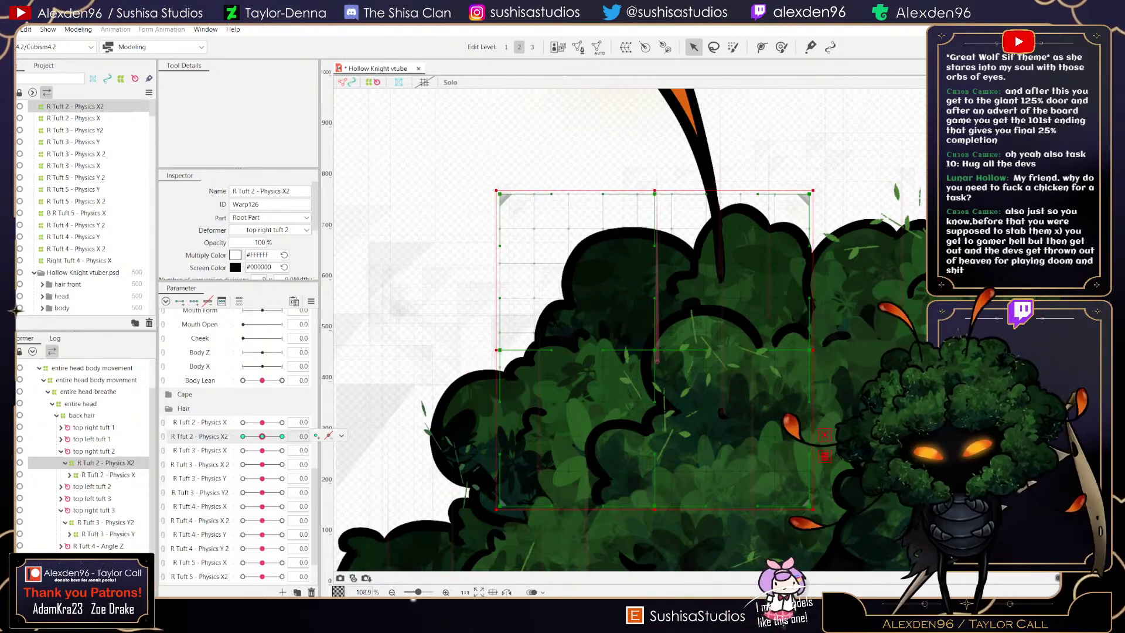
- Correct the spelling of the misspelled X2 parameter's name to R Tuft 2 - Physics X2
{"action": "left_click", "coordinate": [625, 47]}
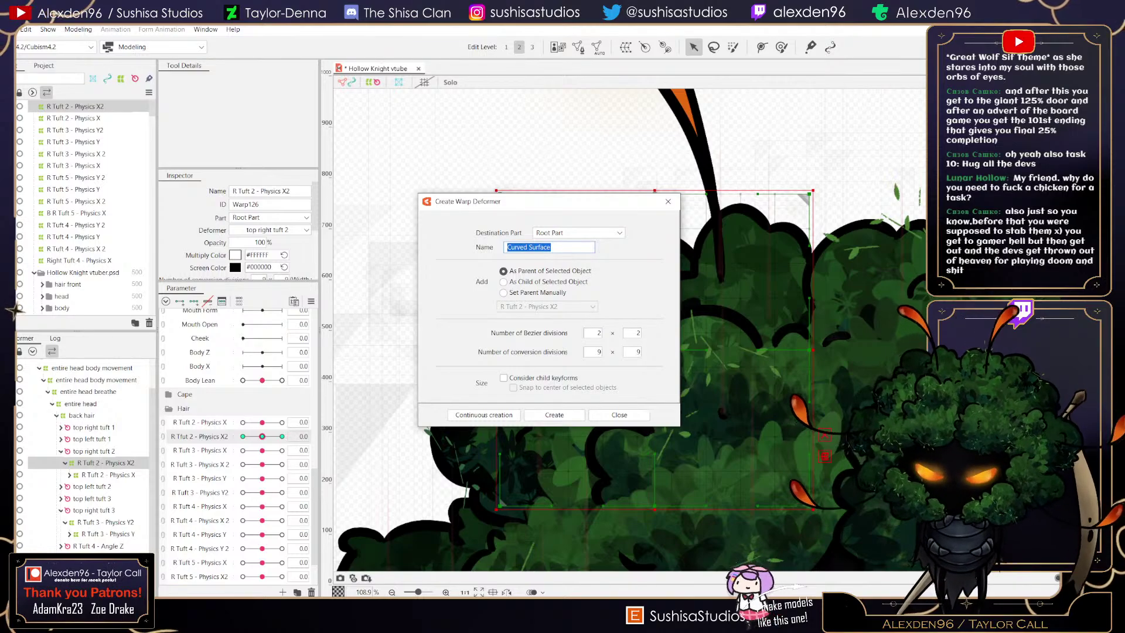
{"action": "key", "text": "Escape"}
{"action": "right_click", "coordinate": [179, 441]}
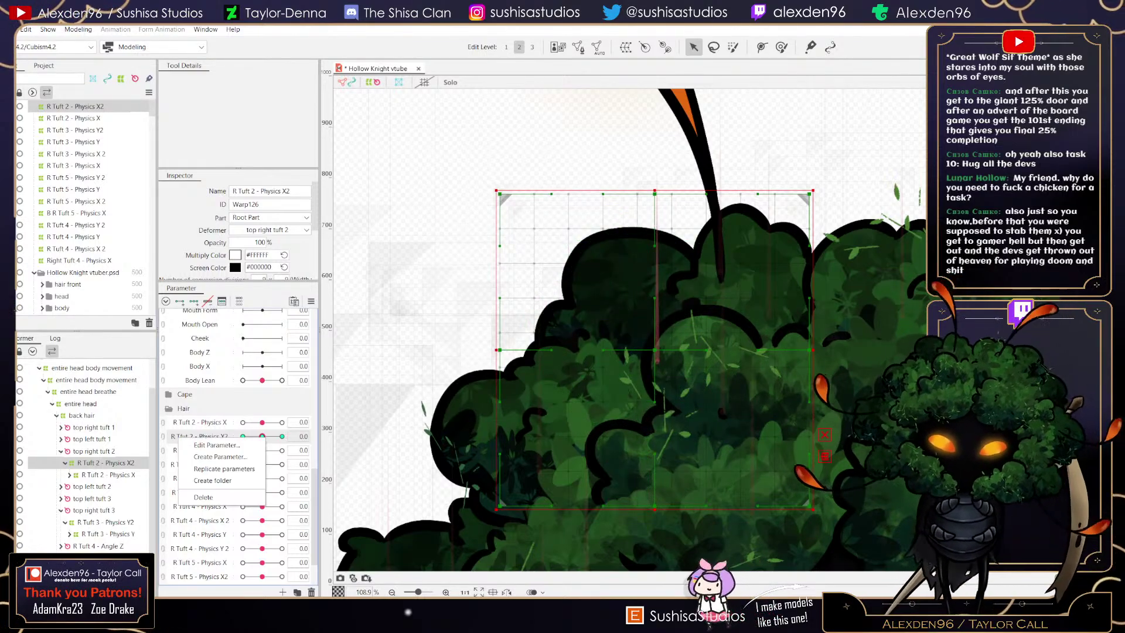
{"action": "left_click", "coordinate": [217, 445]}
{"action": "left_click", "coordinate": [521, 259]}
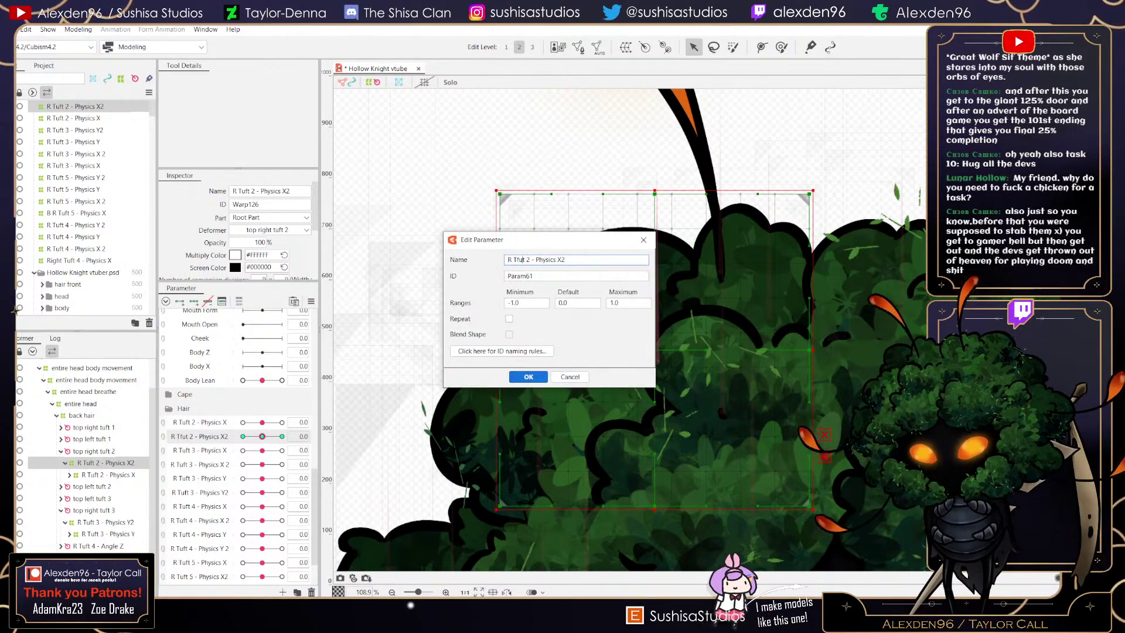
{"action": "key", "text": "BackSpace"}
{"action": "key", "text": "BackSpace"}
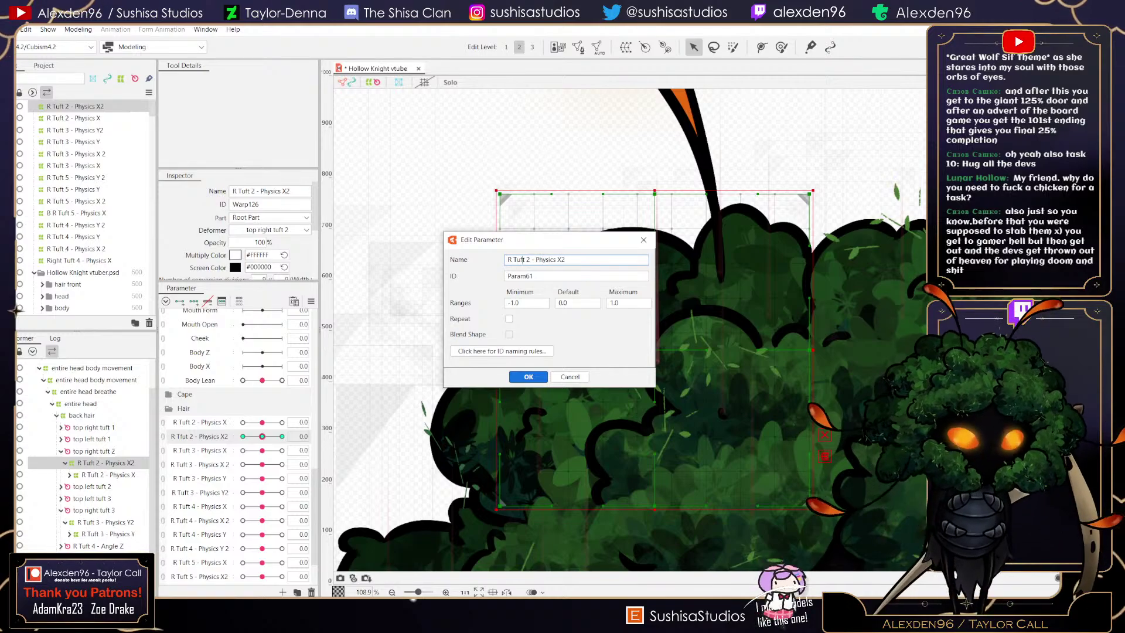
{"action": "left_click", "coordinate": [529, 377]}
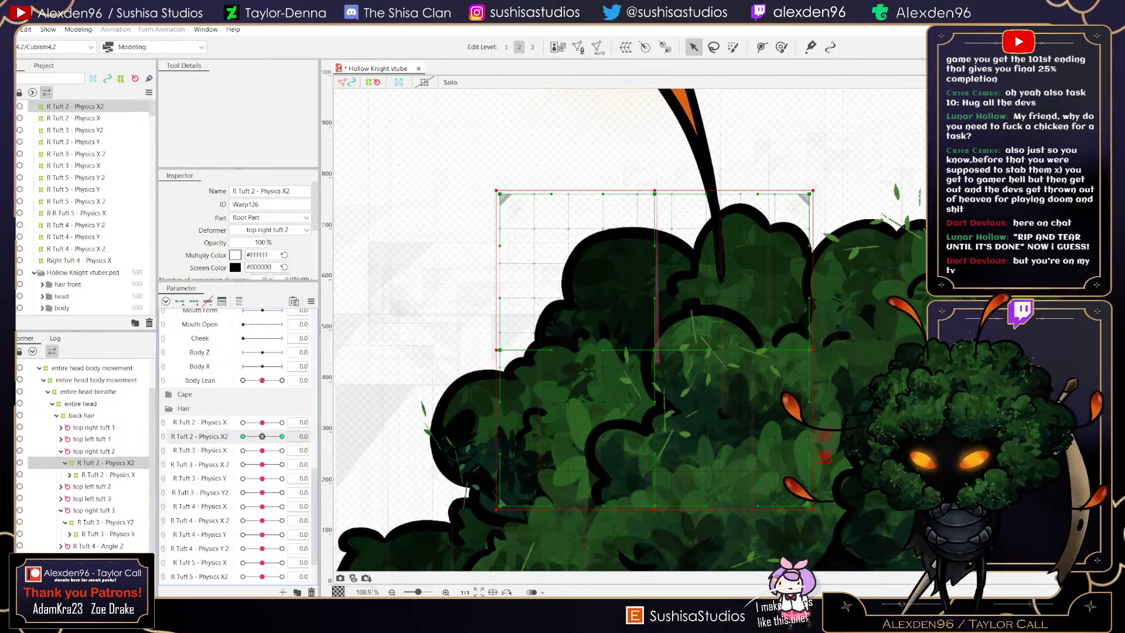
- Create parameter R Tfut 2 - Physics Y below the X2 parameter, ranging from -1.0 to 1.0 with default 0.0
{"action": "left_click", "coordinate": [283, 592]}
{"action": "type", "text": "R Tfut"}
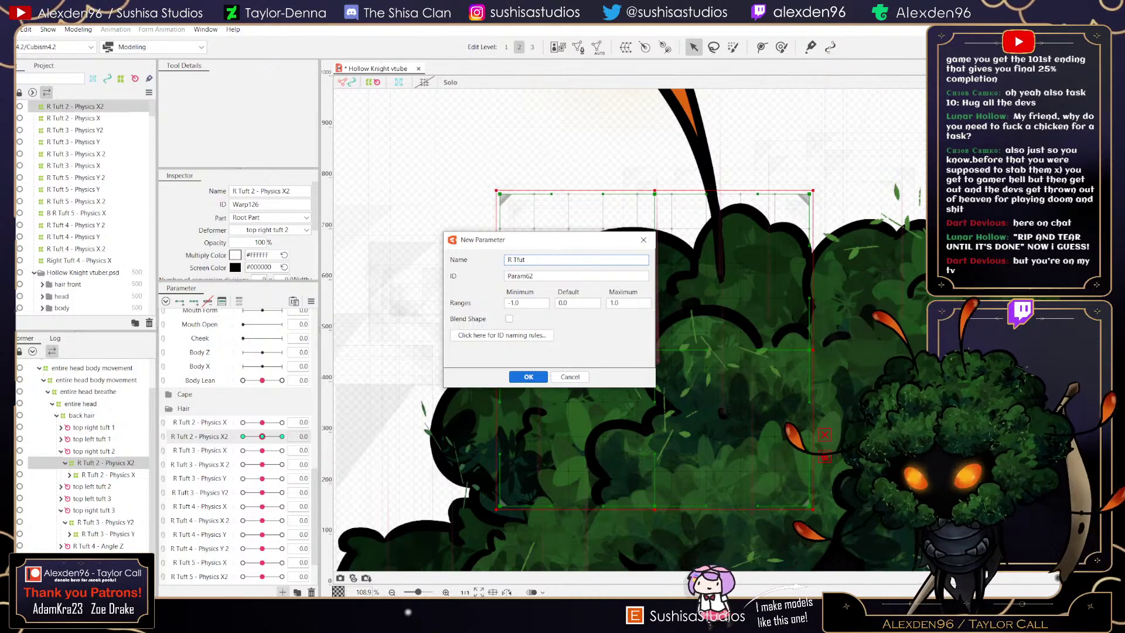
{"action": "type", "text": " 2 - Physics Y"}
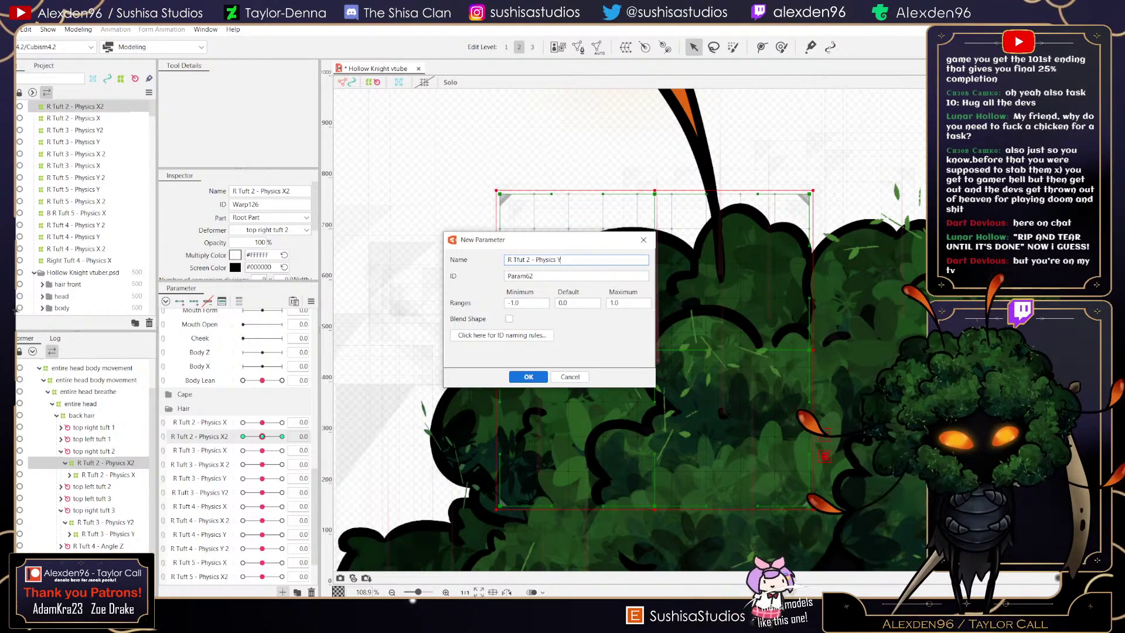
{"action": "key", "text": "Return"}
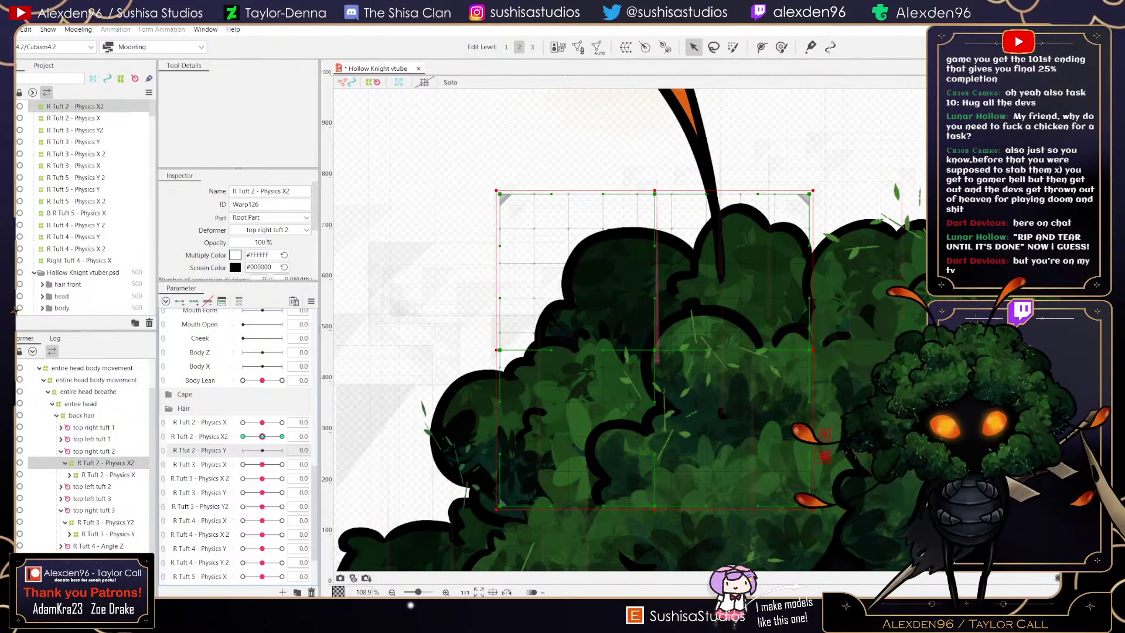
- Create warp deformer R Tuft 2 - Physics Y2 as parent of R Tuft 2 - Physics X2, with 2 × 2 Bezier divisions, and save
{"action": "left_click", "coordinate": [626, 47]}
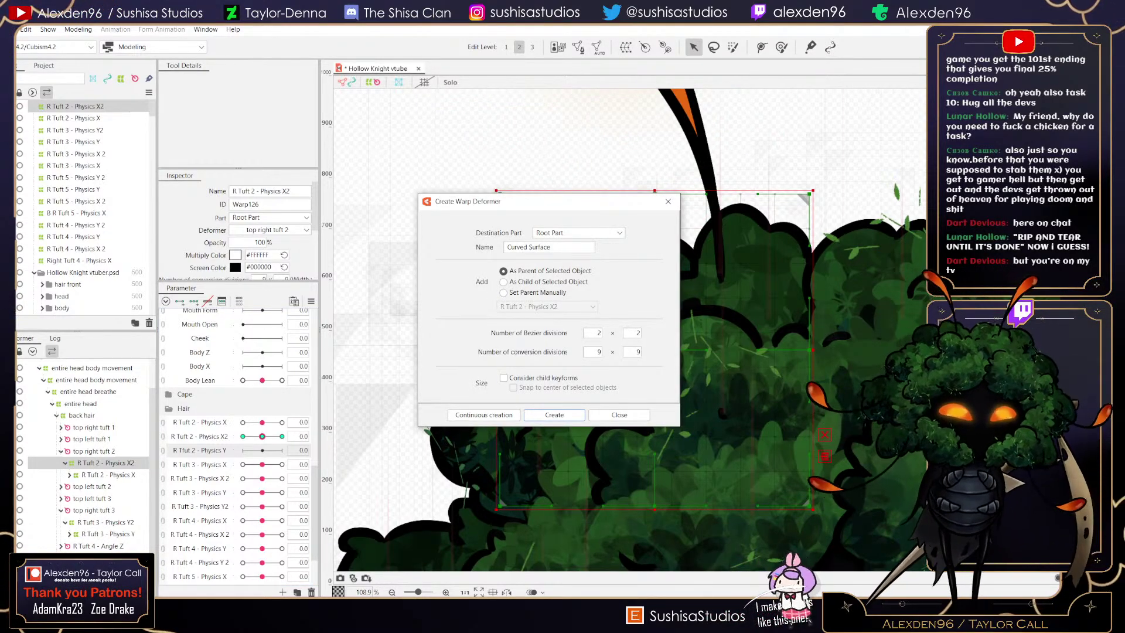
{"action": "left_click", "coordinate": [549, 247]}
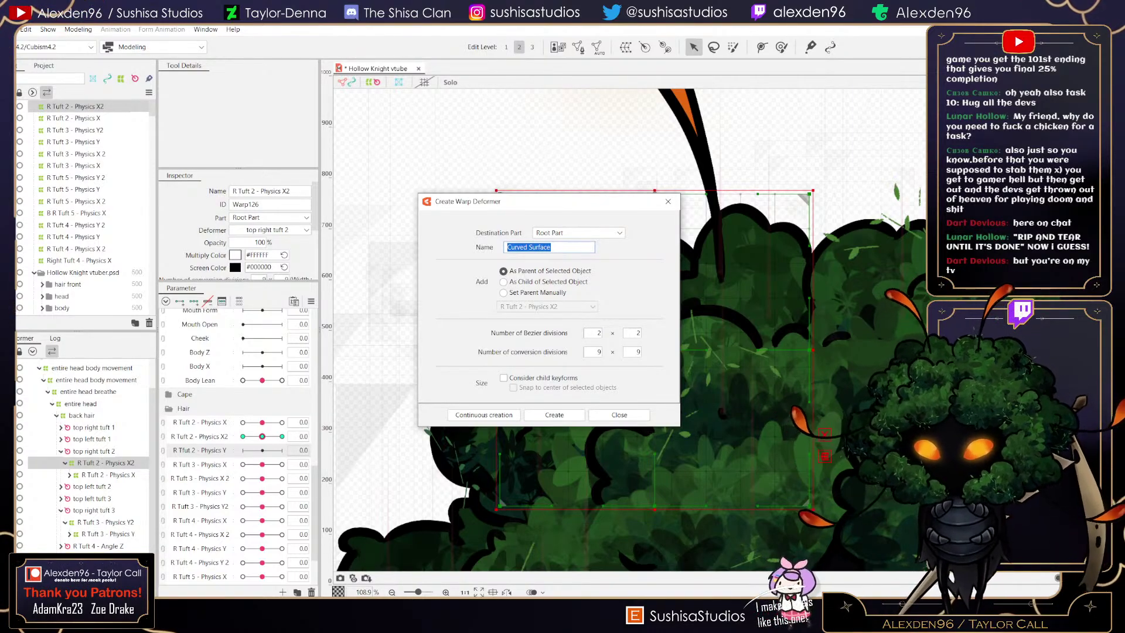
{"action": "type", "text": "R Tu"}
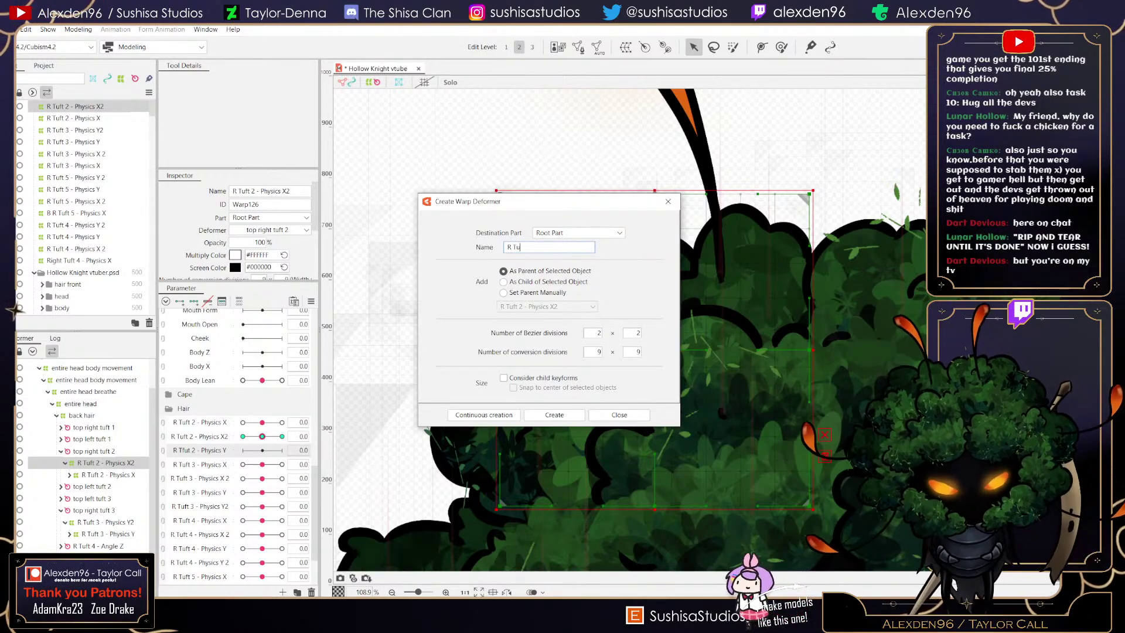
{"action": "type", "text": "ft 2 - "}
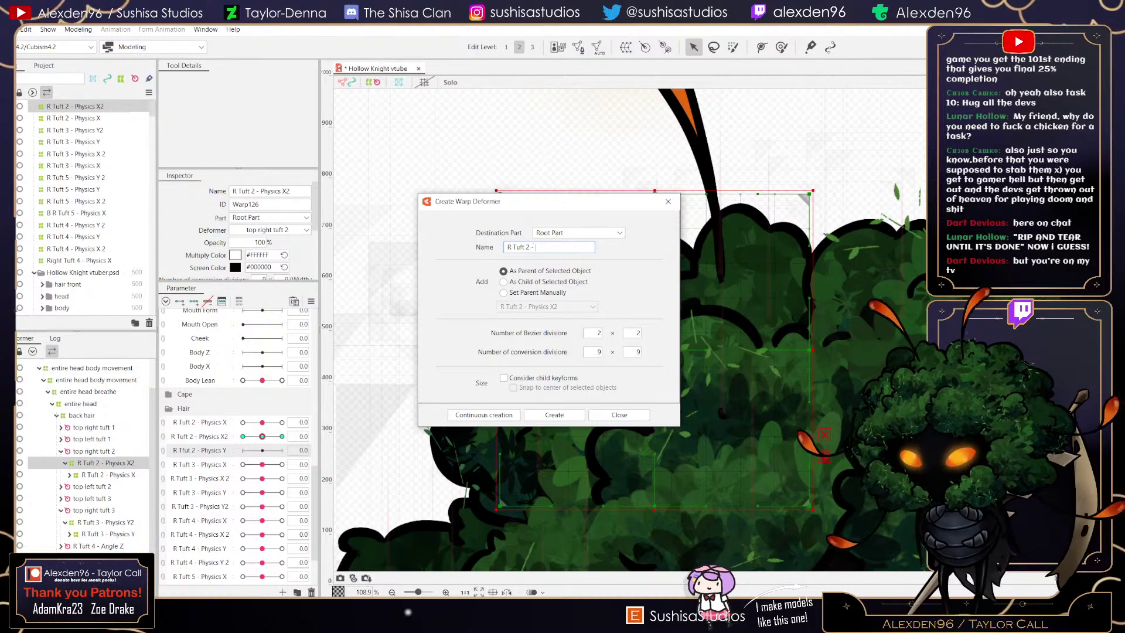
{"action": "type", "text": "Physics Y2"}
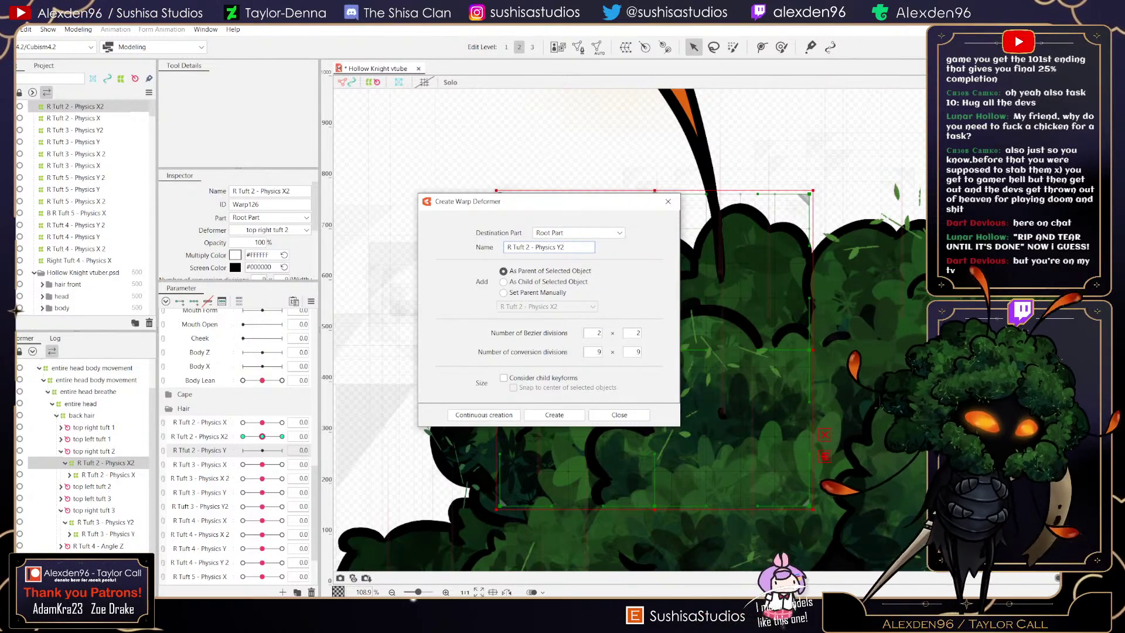
{"action": "left_click", "coordinate": [554, 415]}
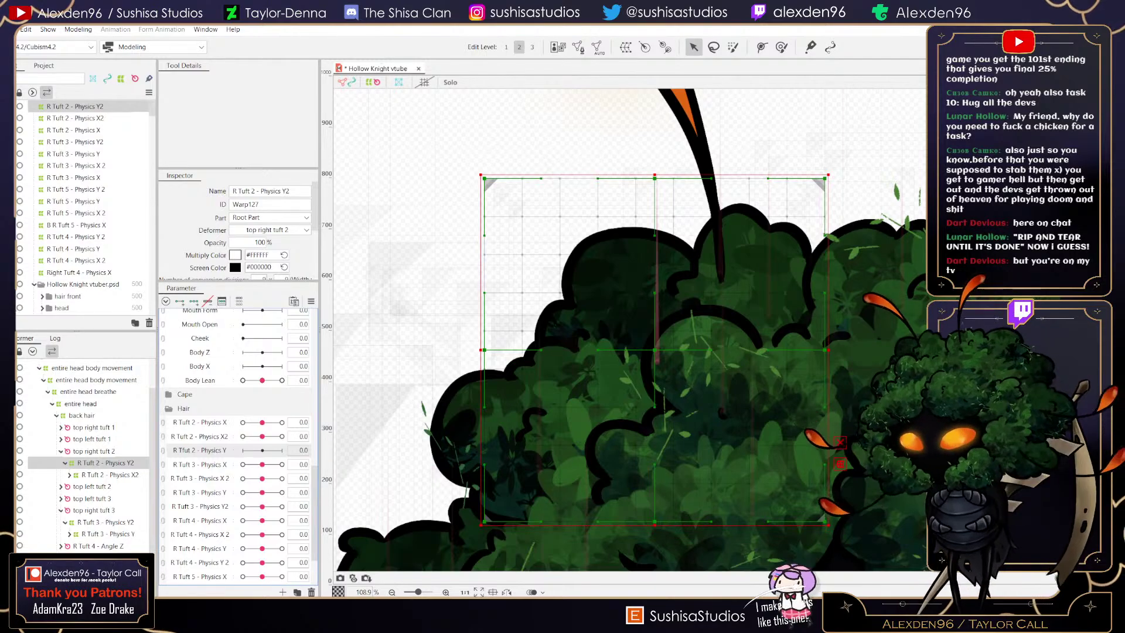
{"action": "key", "text": "ctrl+s"}
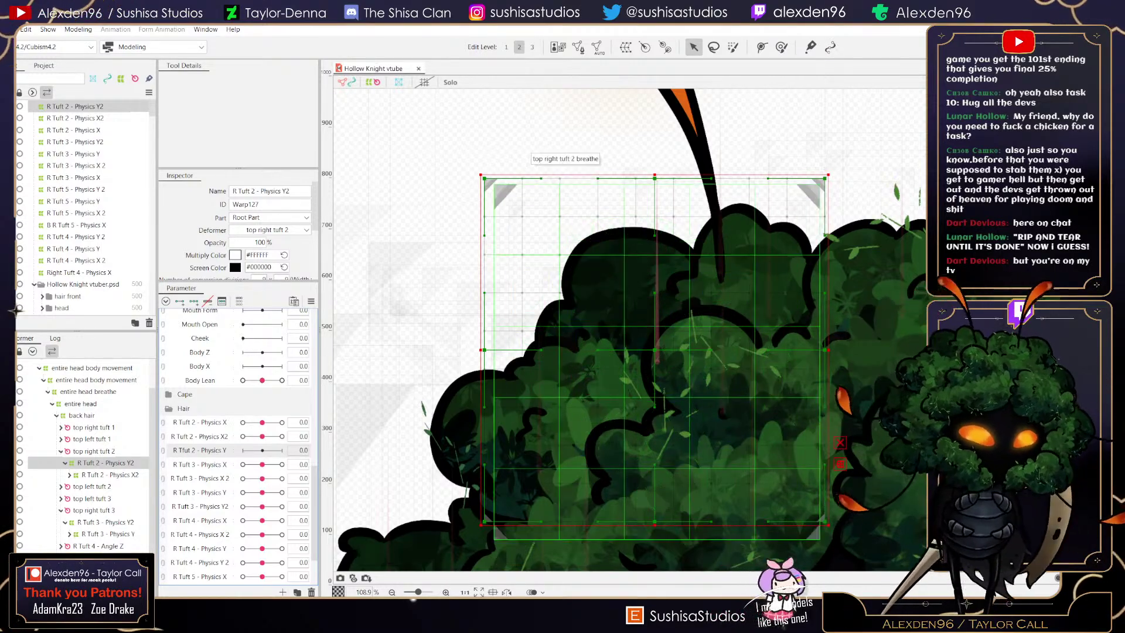
- Shrink the new Y2 warp tightly around right tuft 2 and add three key points on the R Tfut 2 - Physics Y parameter
{"action": "left_click_drag", "start_coordinate": [480, 175], "coordinate": [517, 211]}
{"action": "left_click_drag", "start_coordinate": [828, 525], "coordinate": [773, 458]}
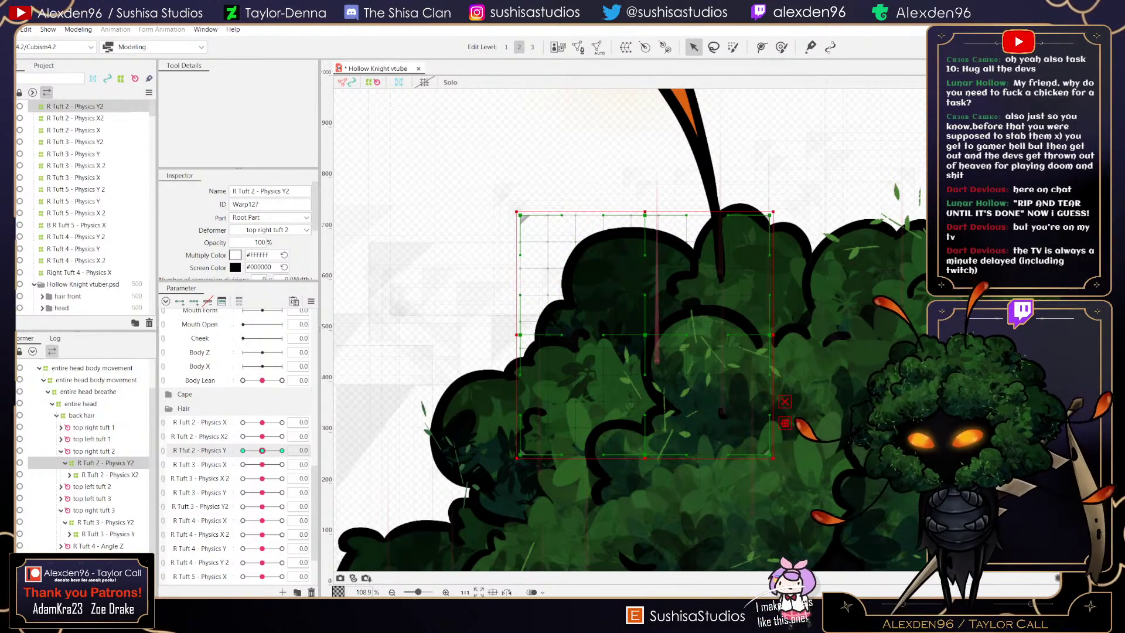
{"action": "left_click", "coordinate": [282, 450]}
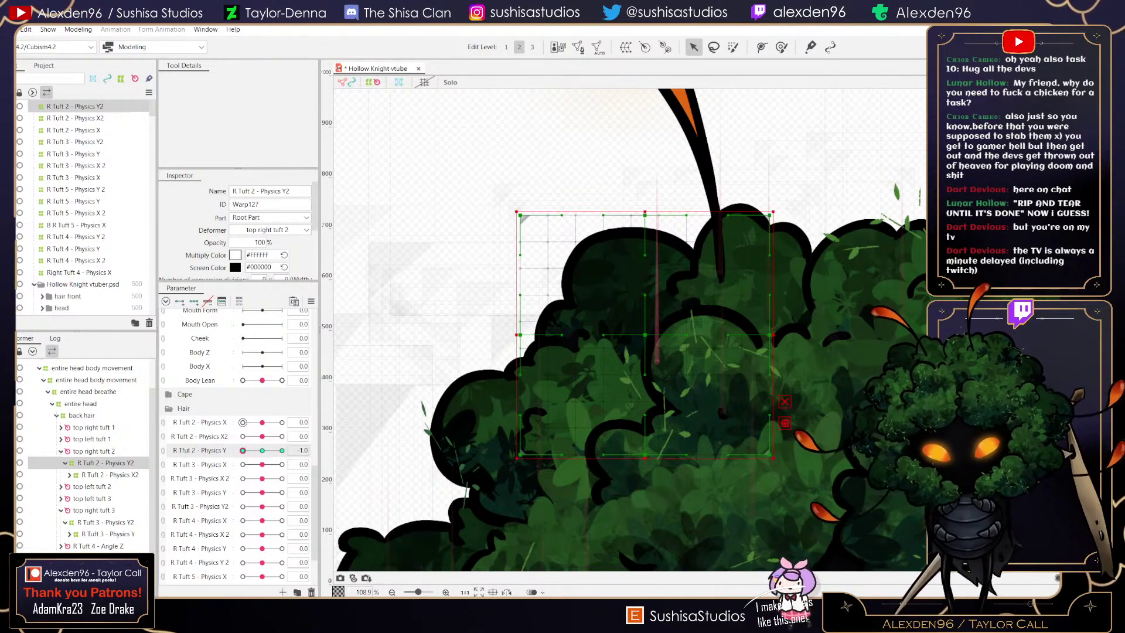
{"action": "left_click_drag", "start_coordinate": [282, 450], "coordinate": [262, 451]}
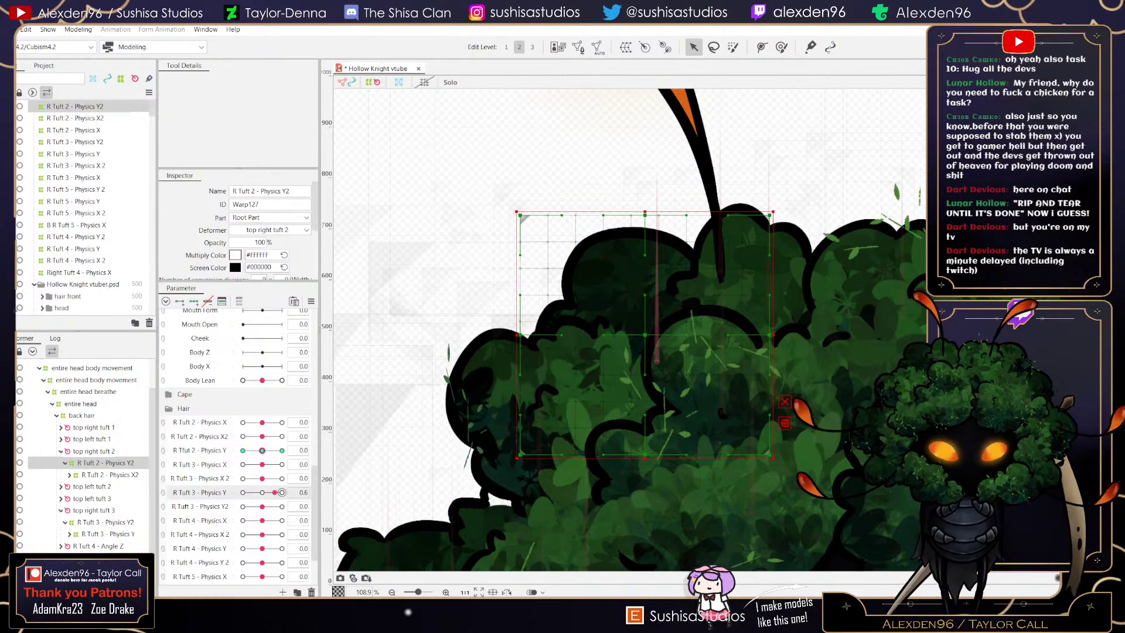
{"action": "left_click", "coordinate": [200, 492]}
- At value 1.0 of the Y parameter, raise the warp's upper left corner, left edge and top midpoint, and push its upper right corner outward
{"action": "left_click", "coordinate": [282, 450]}
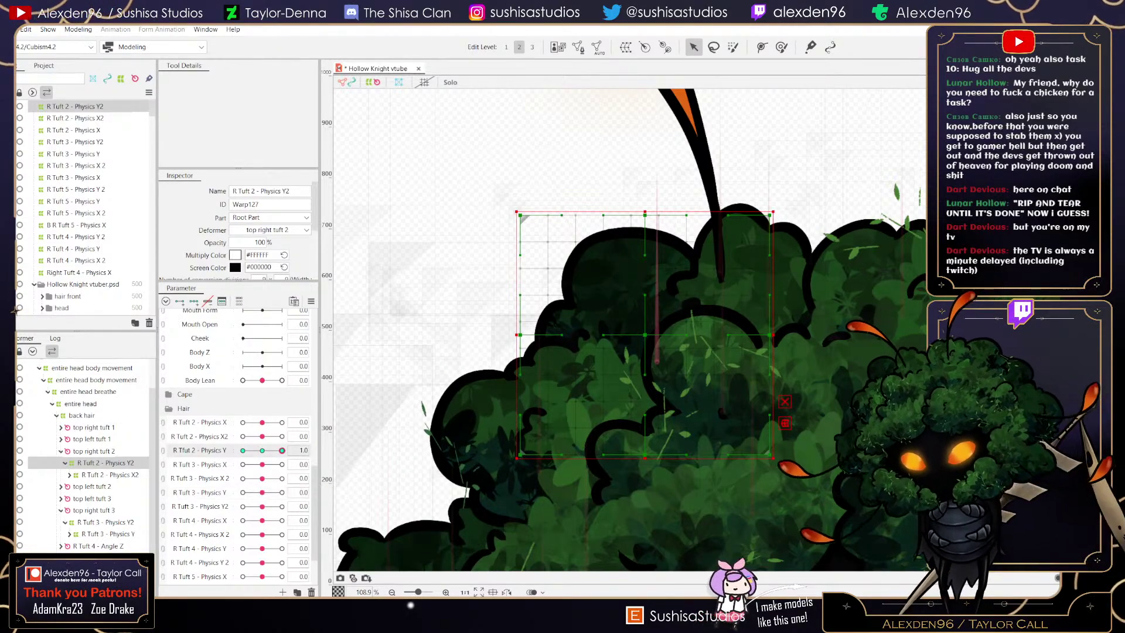
{"action": "left_click_drag", "start_coordinate": [645, 215], "coordinate": [668, 204]}
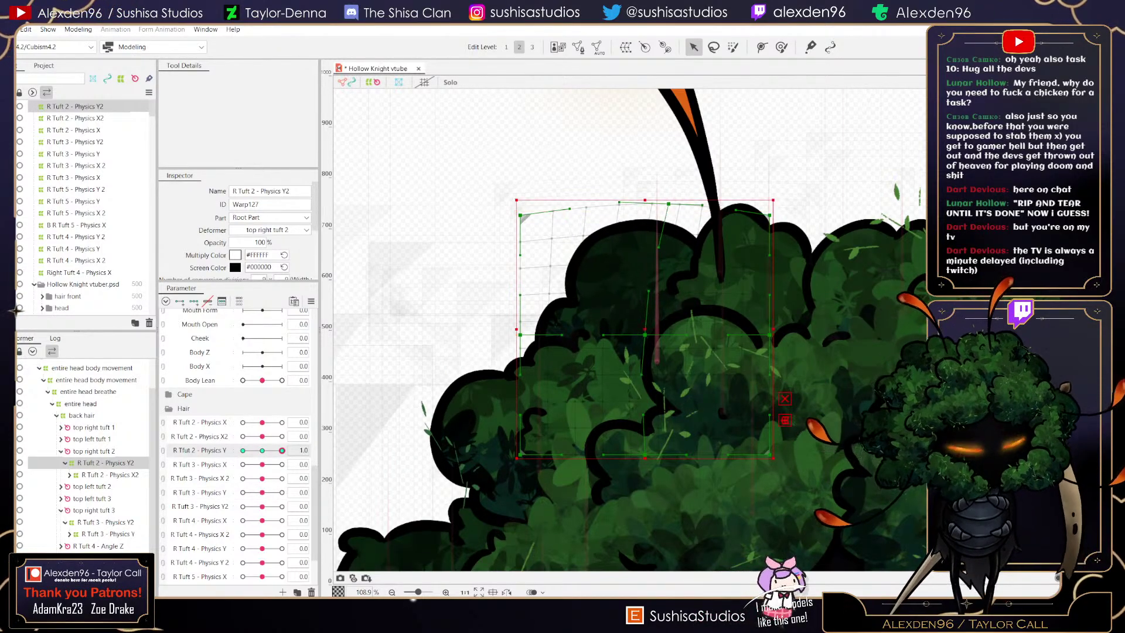
{"action": "left_click_drag", "start_coordinate": [520, 216], "coordinate": [564, 153]}
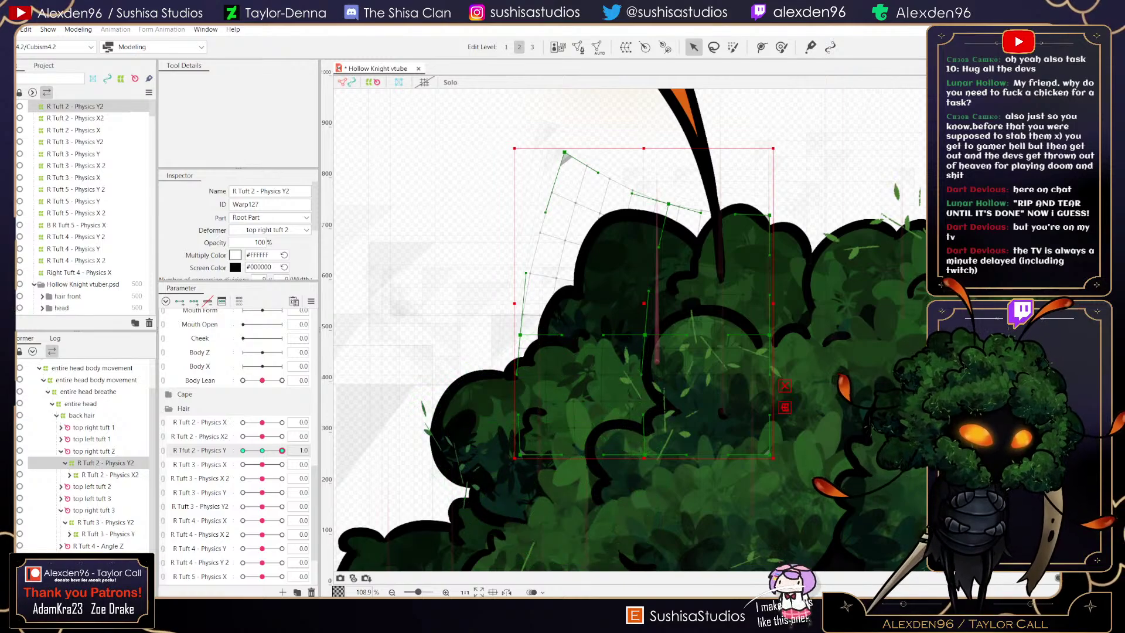
{"action": "left_click_drag", "start_coordinate": [521, 334], "coordinate": [529, 305]}
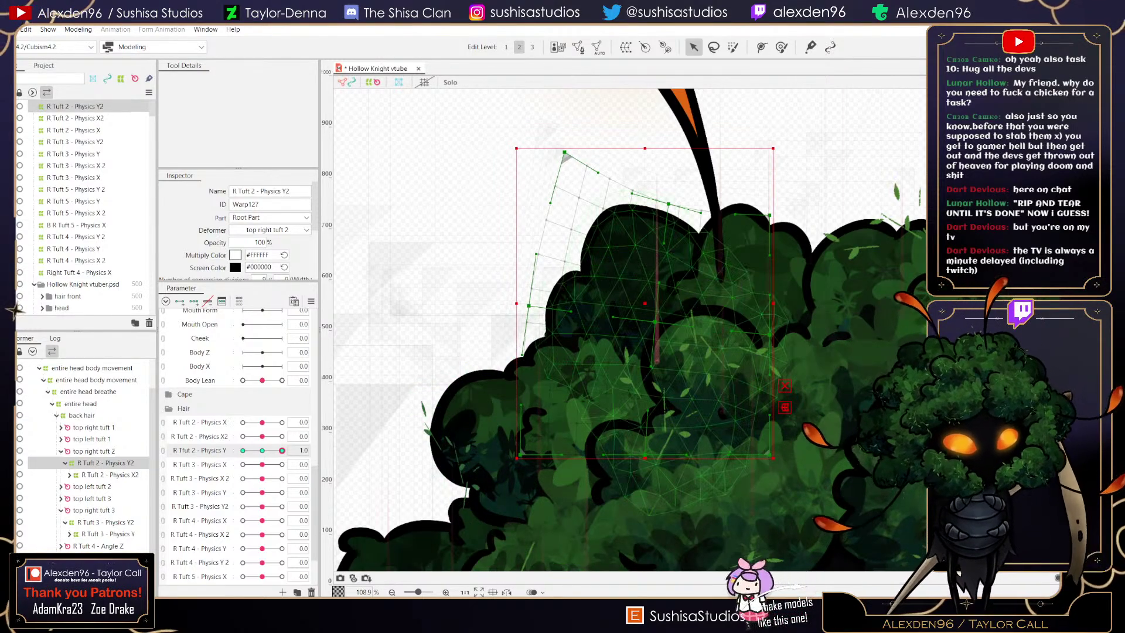
{"action": "left_click_drag", "start_coordinate": [669, 204], "coordinate": [673, 198]}
{"action": "left_click_drag", "start_coordinate": [770, 215], "coordinate": [787, 222]}
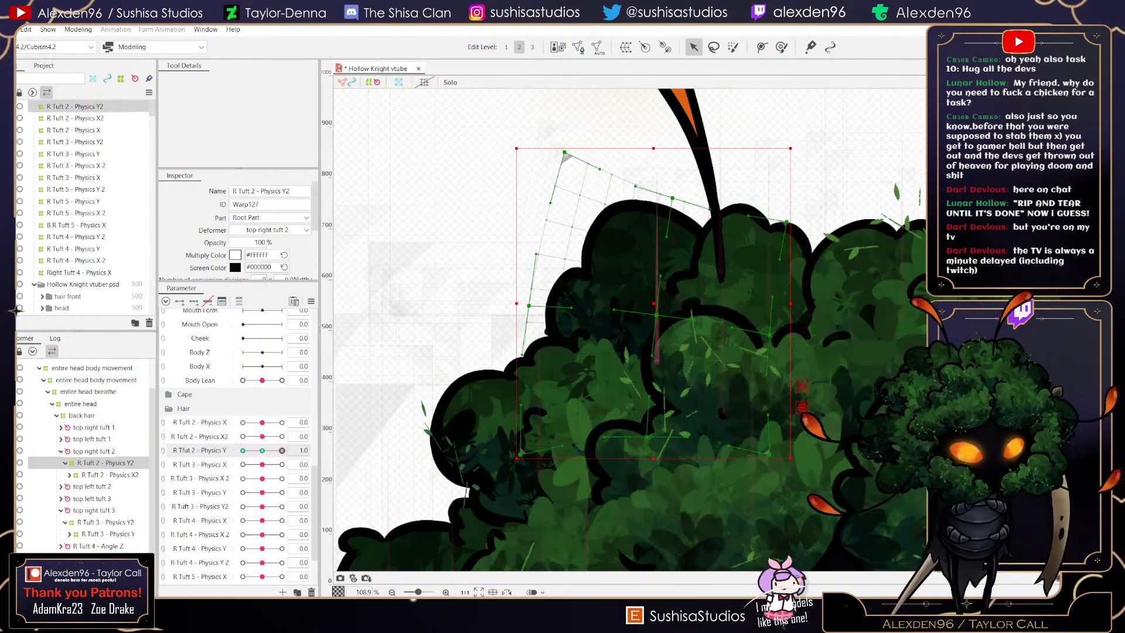
- Rotate the warp's 1.0 pose slightly clockwise, shift it a little to the right, and preview the Y motion
{"action": "left_click_drag", "start_coordinate": [797, 142], "coordinate": [817, 161]}
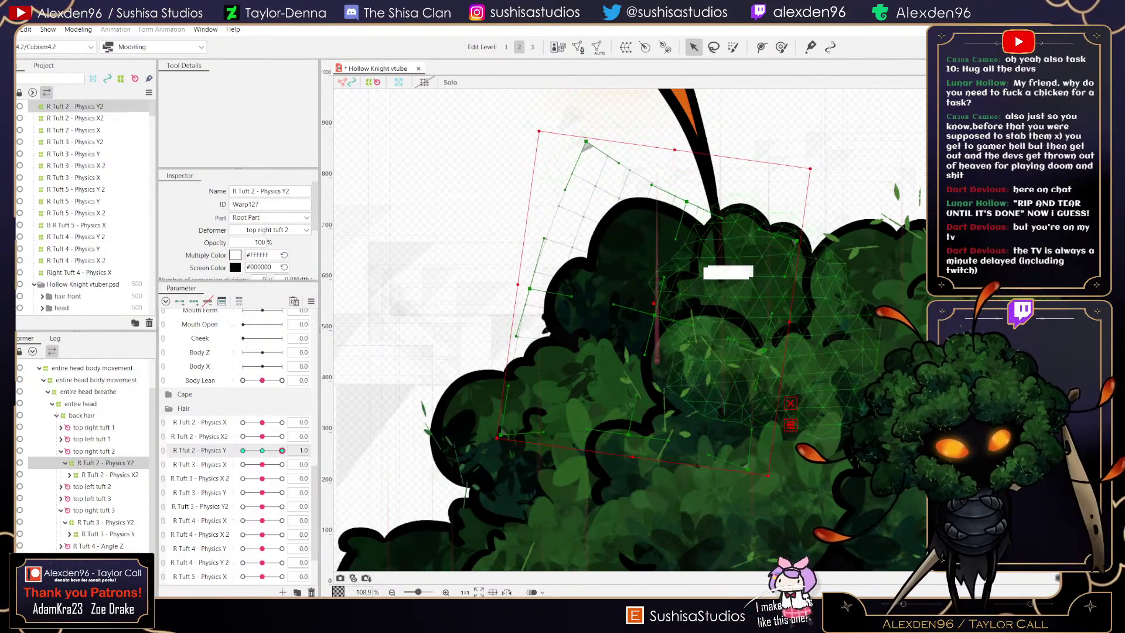
{"action": "left_click_drag", "start_coordinate": [701, 260], "coordinate": [712, 259]}
{"action": "mouse_move", "coordinate": [282, 451]}
{"action": "left_mouse_down"}
{"action": "mouse_move", "coordinate": [267, 451]}
{"action": "mouse_move", "coordinate": [282, 451]}
{"action": "left_mouse_up"}
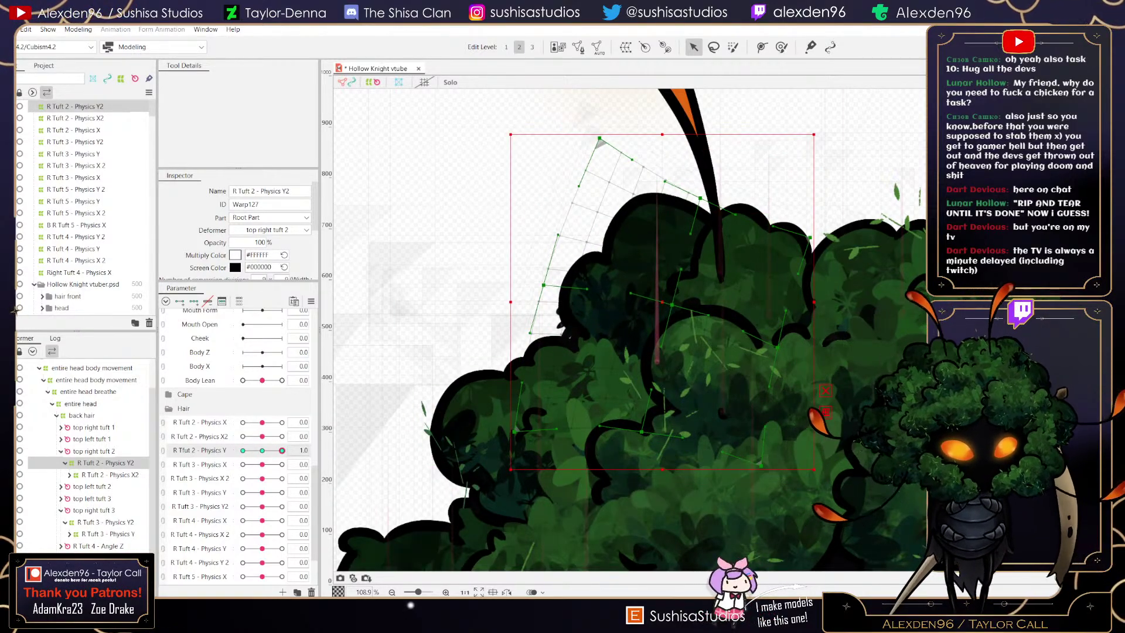
- Refine the 1.0 pose by adjusting the warp's centre, left middle point and top midpoint, and compare it with the other Y values
{"action": "left_click_drag", "start_coordinate": [672, 303], "coordinate": [672, 305]}
{"action": "left_click_drag", "start_coordinate": [544, 285], "coordinate": [551, 267]}
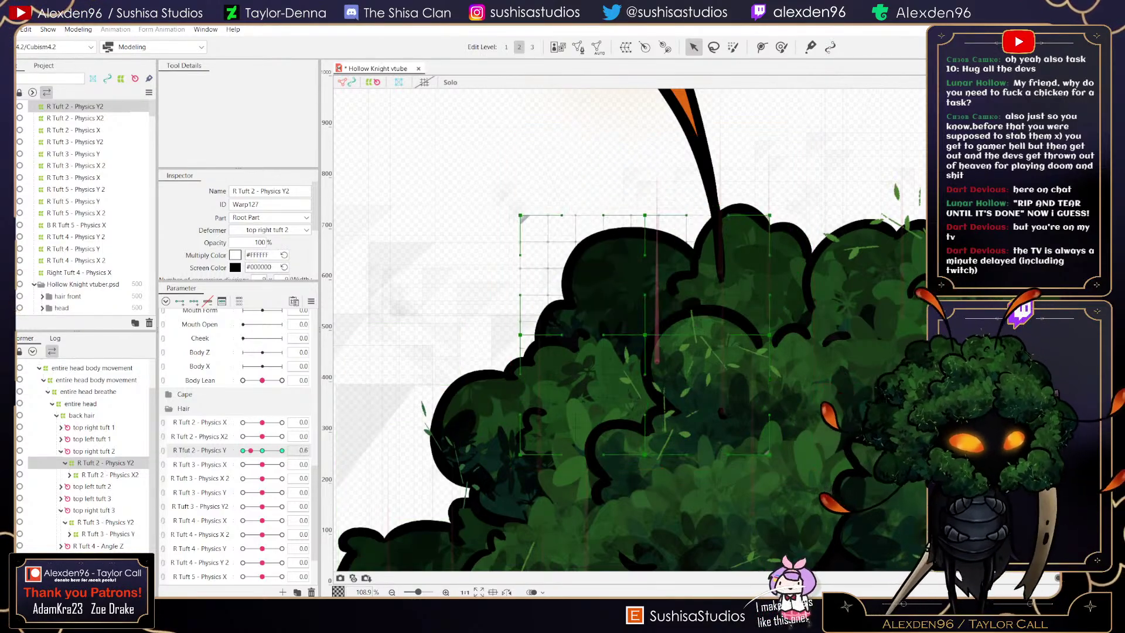
{"action": "left_click_drag", "start_coordinate": [700, 198], "coordinate": [727, 192]}
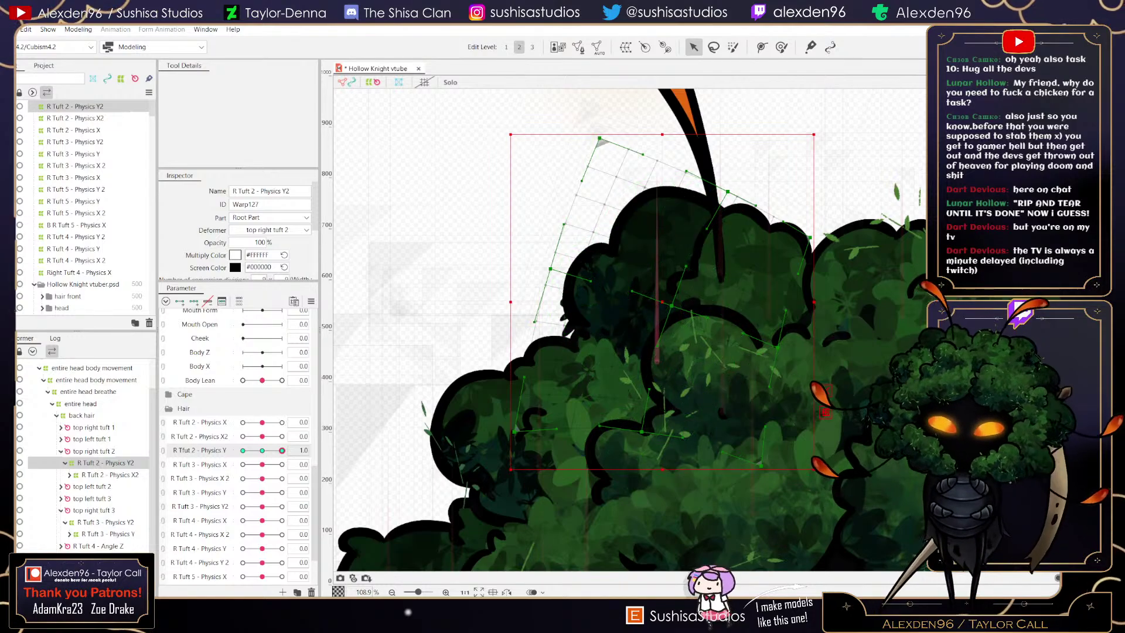
{"action": "mouse_move", "coordinate": [282, 451]}
{"action": "left_mouse_down"}
{"action": "mouse_move", "coordinate": [243, 451]}
{"action": "mouse_move", "coordinate": [282, 450]}
{"action": "left_mouse_up"}
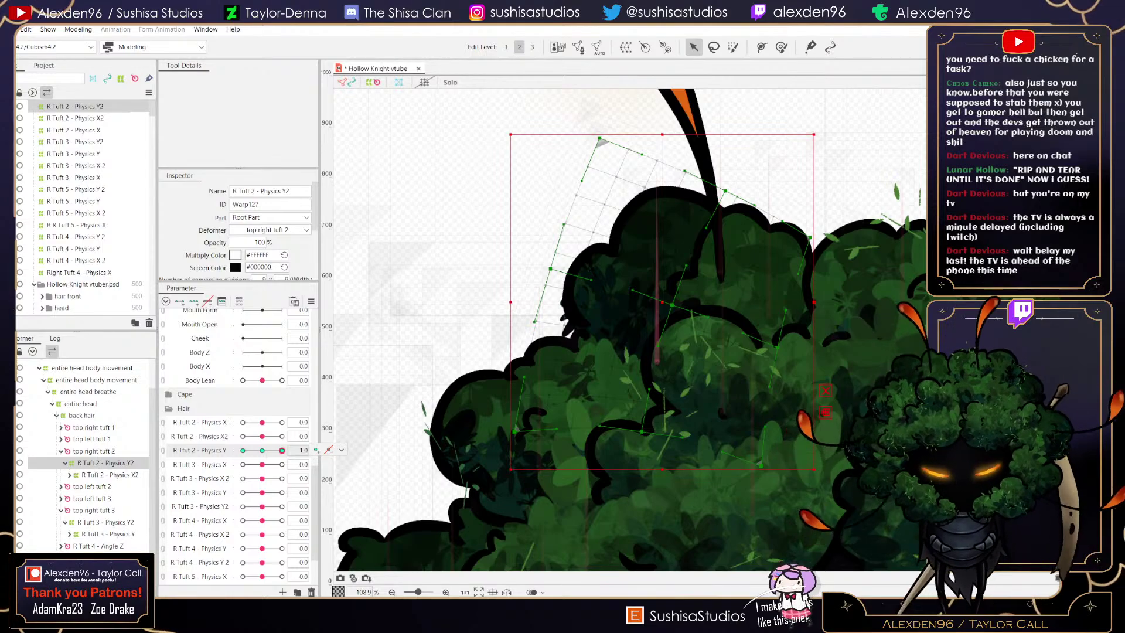
- At value -1.0 of right tuft 2's Physics Y parameter, lower the warp's centre and top midpoint and pull its left middle point outward and down
{"action": "left_click_drag", "start_coordinate": [282, 451], "coordinate": [243, 451]}
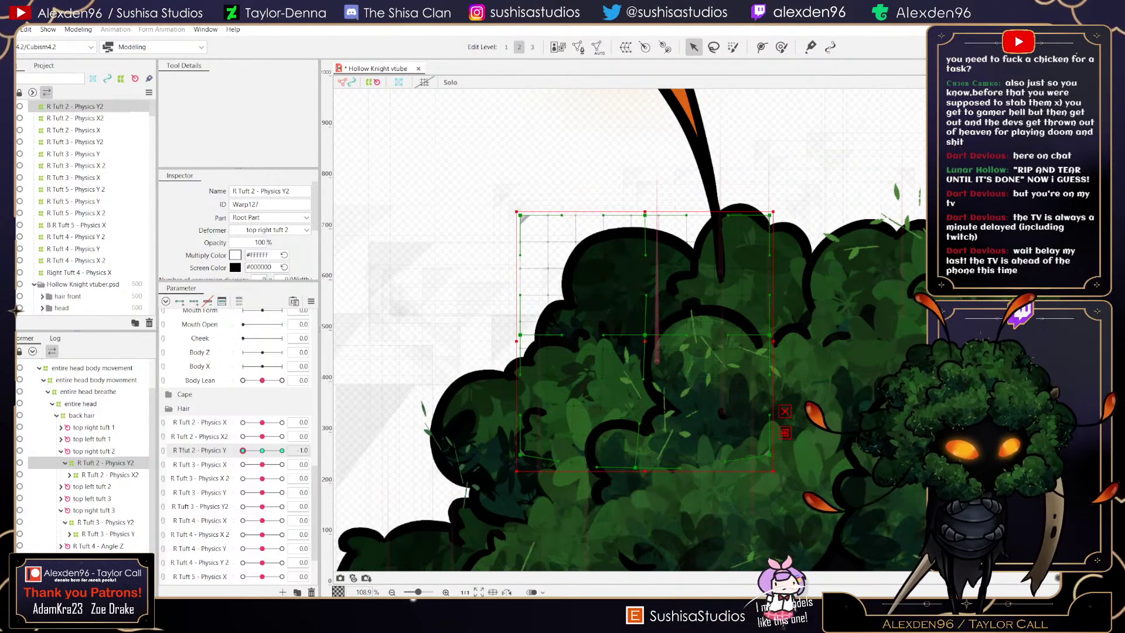
{"action": "scroll", "coordinate": [639, 328], "scroll_direction": "up", "scroll_amount": 3}
{"action": "left_click_drag", "start_coordinate": [645, 336], "coordinate": [635, 364]}
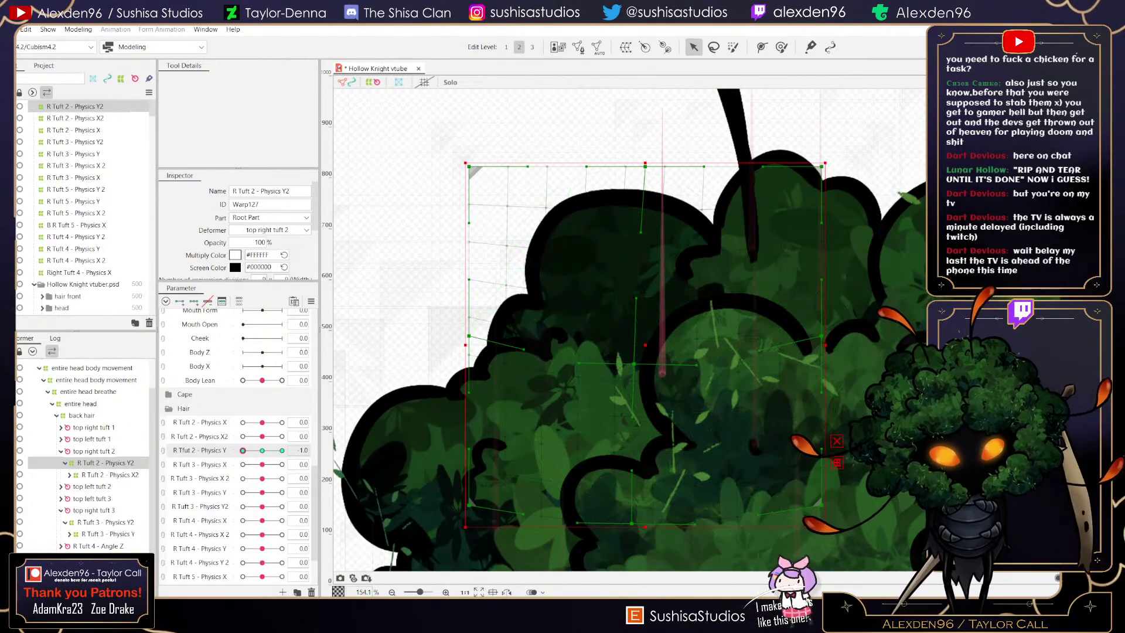
{"action": "left_click_drag", "start_coordinate": [645, 166], "coordinate": [640, 189]}
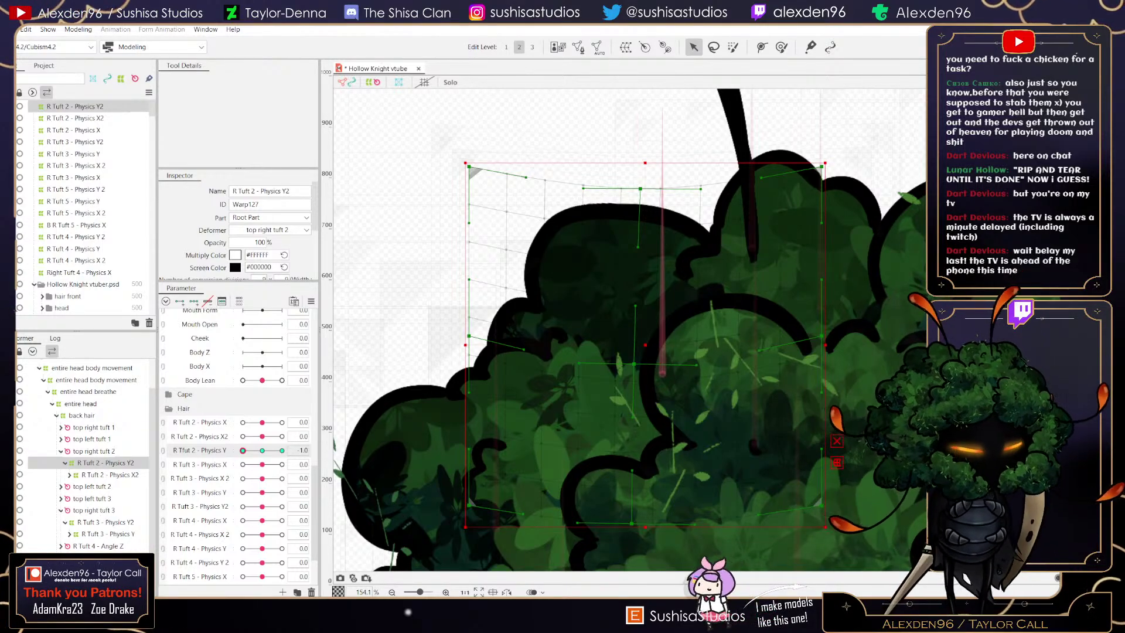
{"action": "left_click_drag", "start_coordinate": [469, 336], "coordinate": [455, 351]}
{"action": "mouse_move", "coordinate": [242, 450]}
{"action": "left_mouse_down"}
{"action": "mouse_move", "coordinate": [278, 451]}
{"action": "mouse_move", "coordinate": [242, 450]}
{"action": "left_mouse_up"}
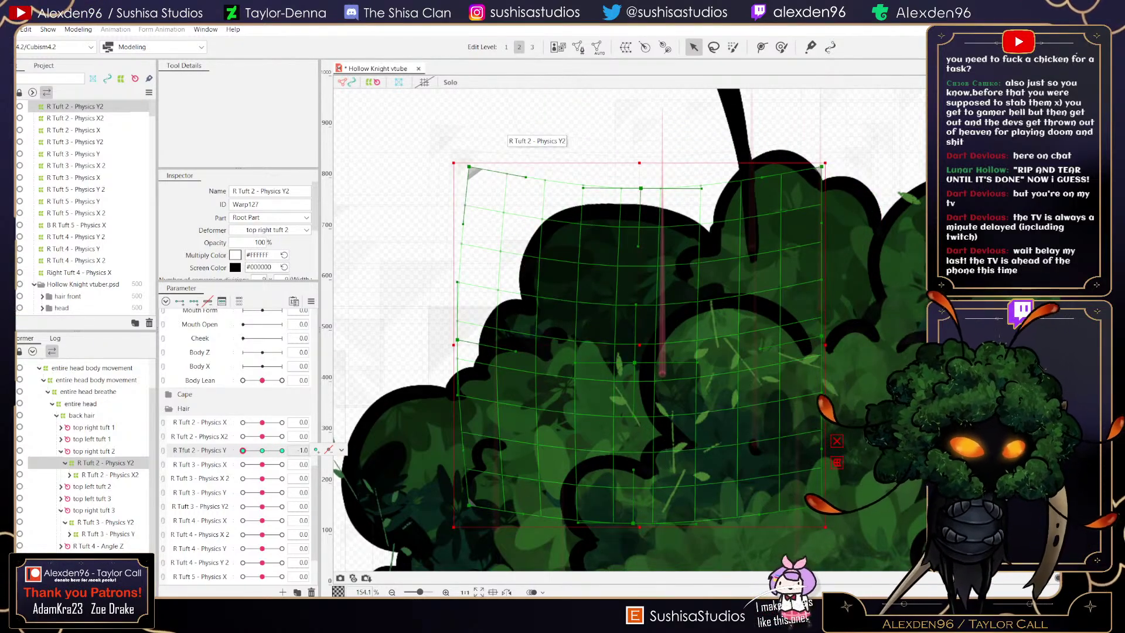
{"action": "left_click_drag", "start_coordinate": [457, 340], "coordinate": [455, 361]}
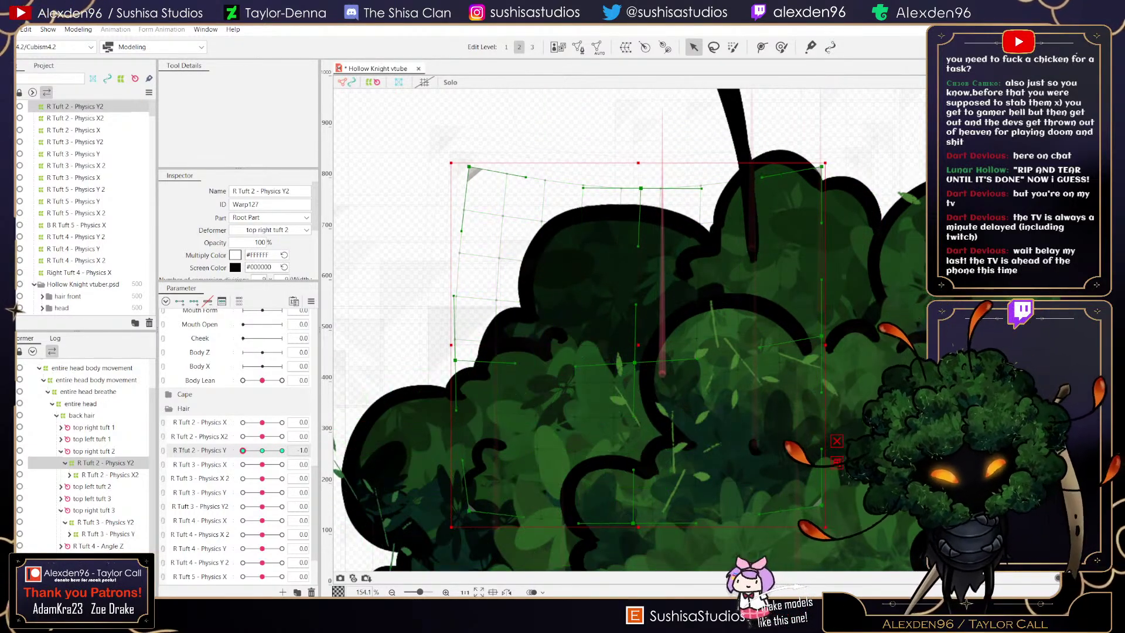
- Lower the warp's two left corners in the -1.0 pose and rotate the whole warp slightly counterclockwise
{"action": "left_click_drag", "start_coordinate": [470, 505], "coordinate": [469, 538]}
{"action": "left_click_drag", "start_coordinate": [469, 167], "coordinate": [462, 227]}
{"action": "mouse_move", "coordinate": [242, 450]}
{"action": "left_mouse_down"}
{"action": "mouse_move", "coordinate": [282, 450]}
{"action": "mouse_move", "coordinate": [242, 450]}
{"action": "left_mouse_up"}
{"action": "left_click_drag", "start_coordinate": [444, 156], "coordinate": [427, 173]}
{"action": "left_click_drag", "start_coordinate": [441, 234], "coordinate": [426, 245]}
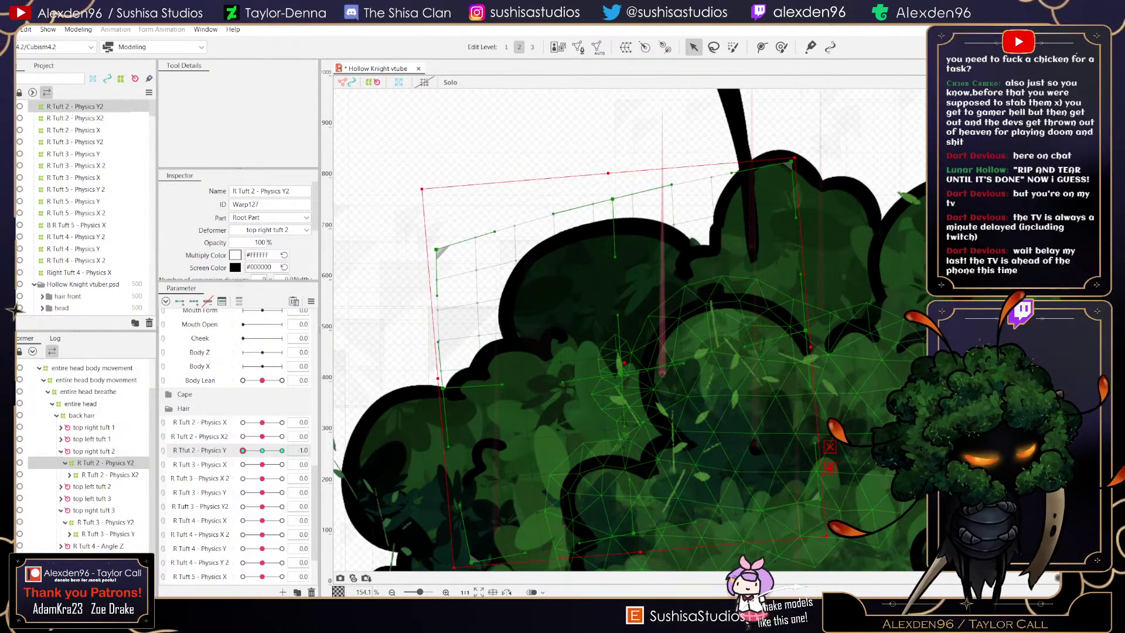
- Compare the Y poses, then pull the -1.0 warp's lower left corner down and its upper left corner outward, and return the parameter to 0
{"action": "scroll", "coordinate": [658, 359], "scroll_direction": "down", "scroll_amount": 3}
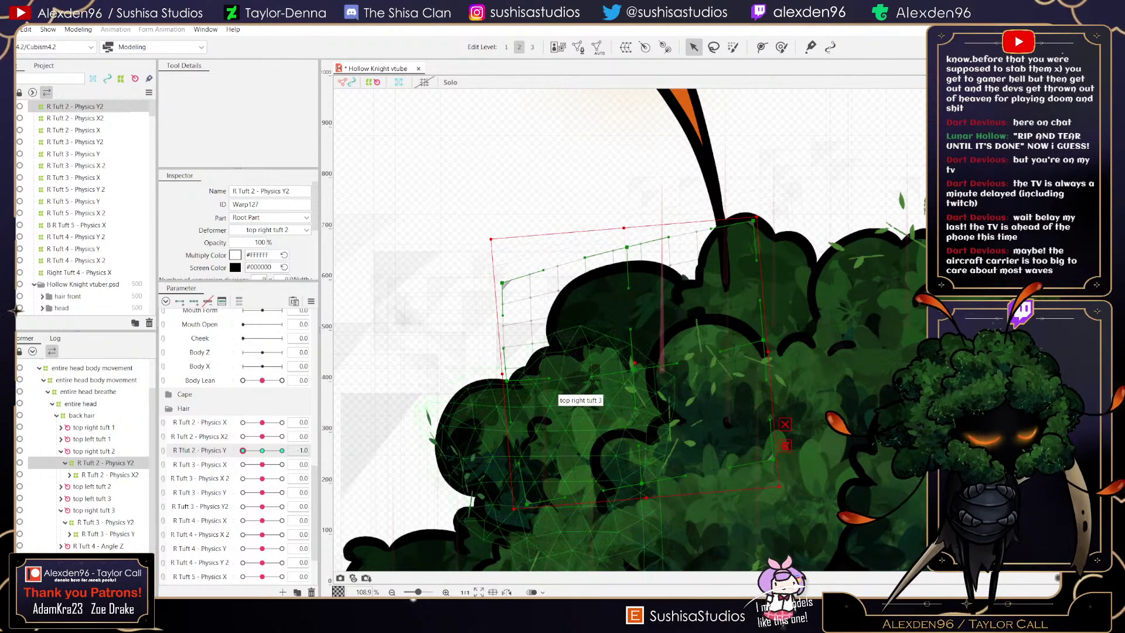
{"action": "left_click_drag", "start_coordinate": [242, 450], "coordinate": [282, 450]}
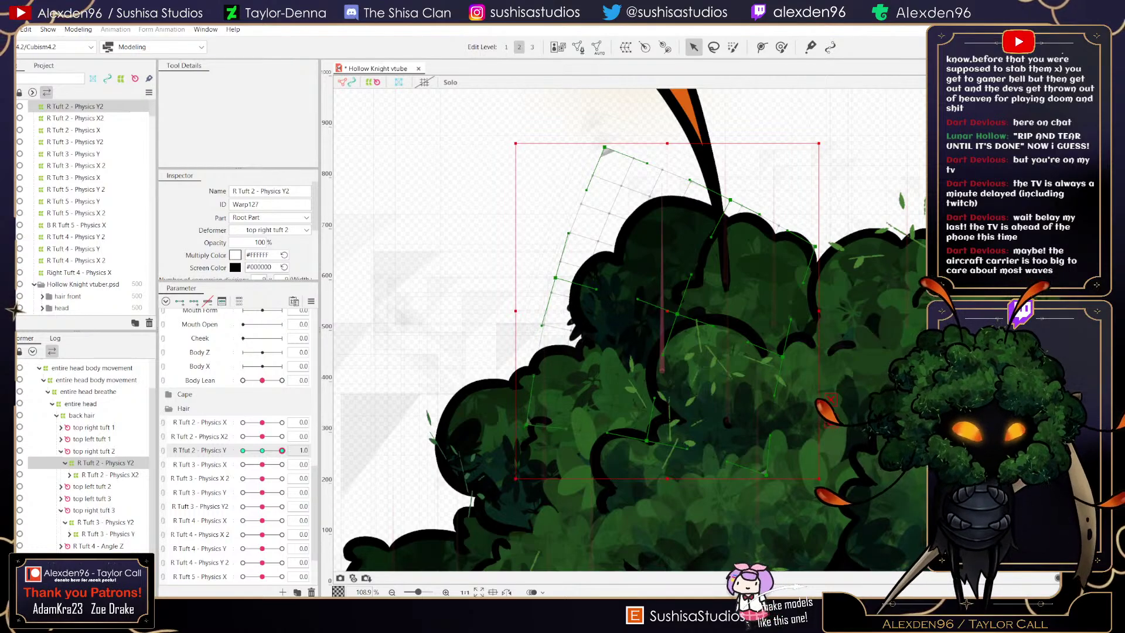
{"action": "left_click_drag", "start_coordinate": [282, 450], "coordinate": [243, 450]}
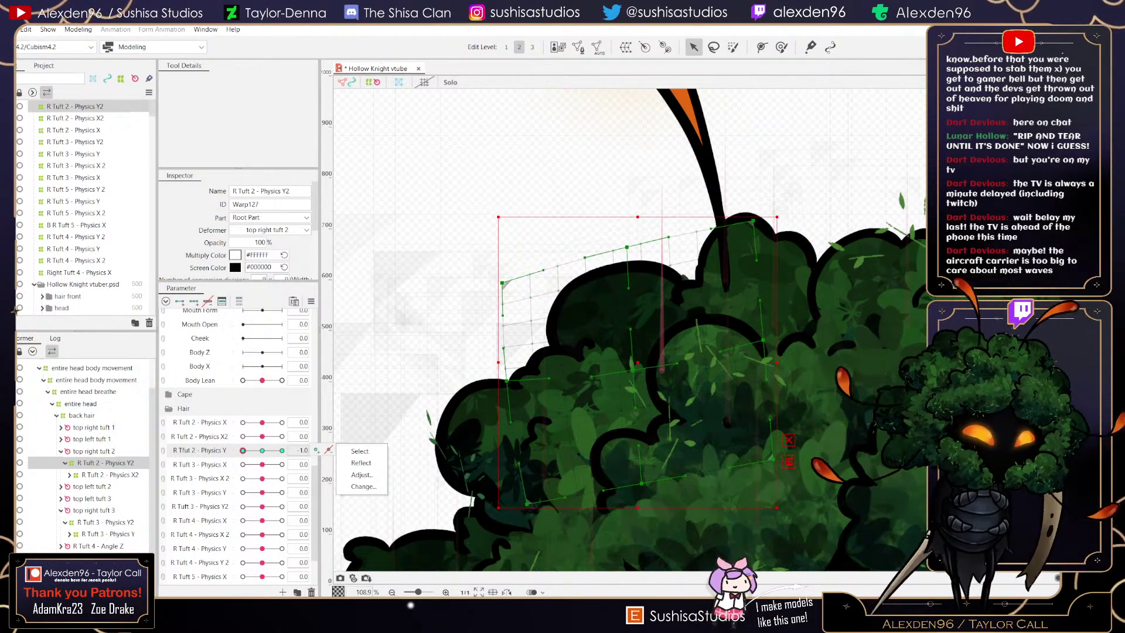
{"action": "left_click_drag", "start_coordinate": [527, 504], "coordinate": [533, 531]}
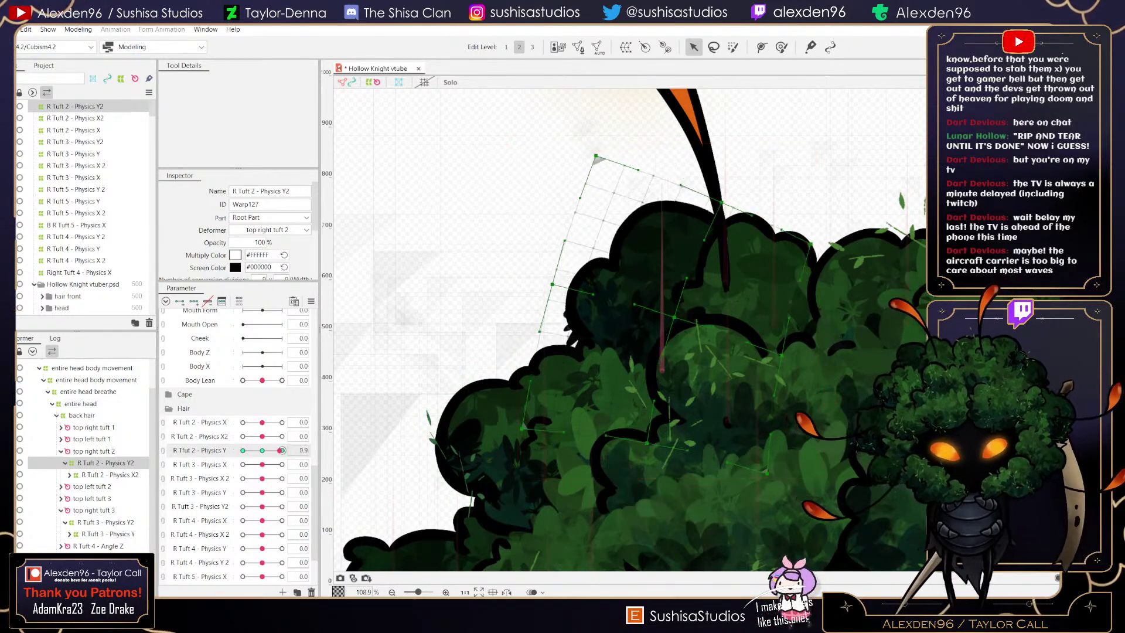
{"action": "left_click_drag", "start_coordinate": [502, 283], "coordinate": [481, 301]}
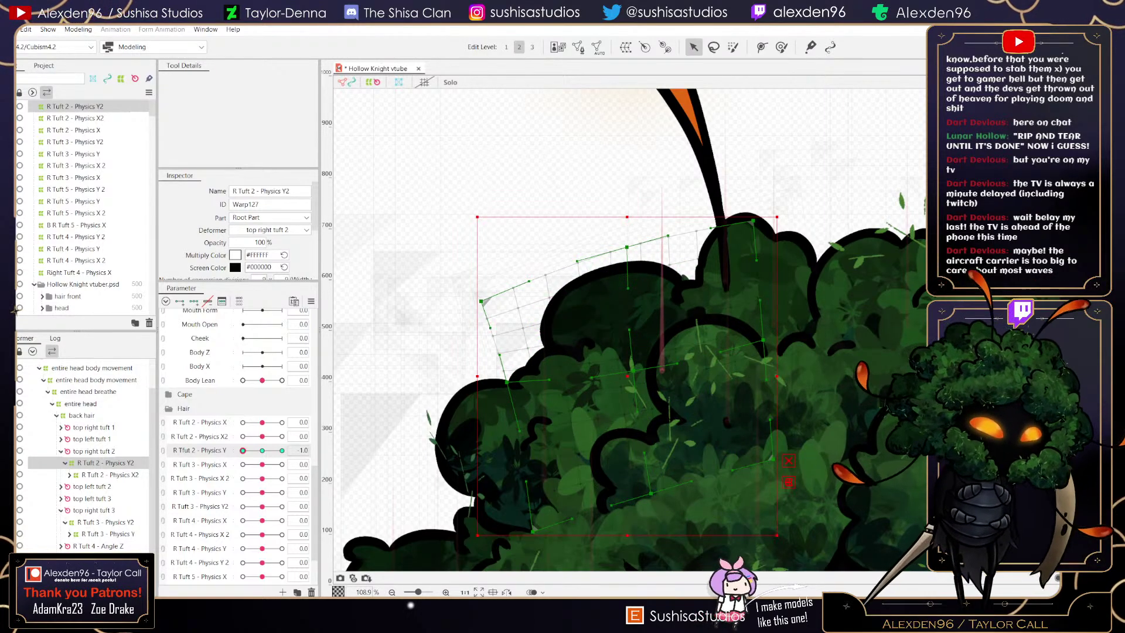
{"action": "mouse_move", "coordinate": [243, 450]}
{"action": "left_mouse_down"}
{"action": "mouse_move", "coordinate": [282, 450]}
{"action": "mouse_move", "coordinate": [243, 450]}
{"action": "mouse_move", "coordinate": [282, 450]}
{"action": "mouse_move", "coordinate": [262, 450]}
{"action": "left_mouse_up"}
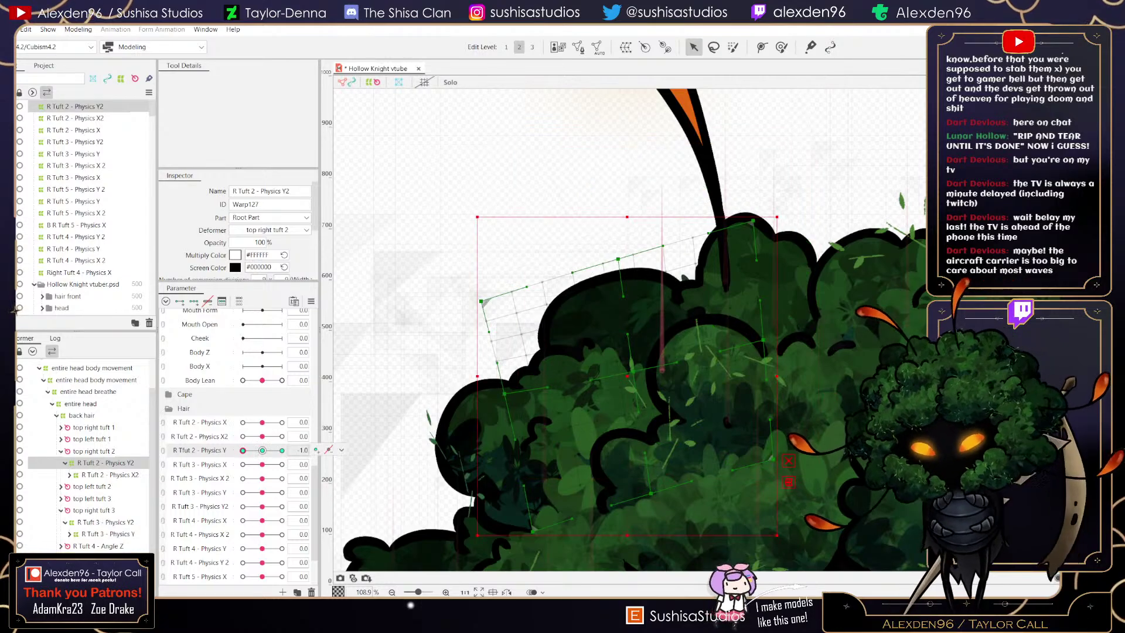
- Create a warp deformer named R Tuft 2 - Physics Y2 as parent of the current tuft warp, with 2 × 2 Bezier divisions
{"action": "left_click", "coordinate": [626, 47]}
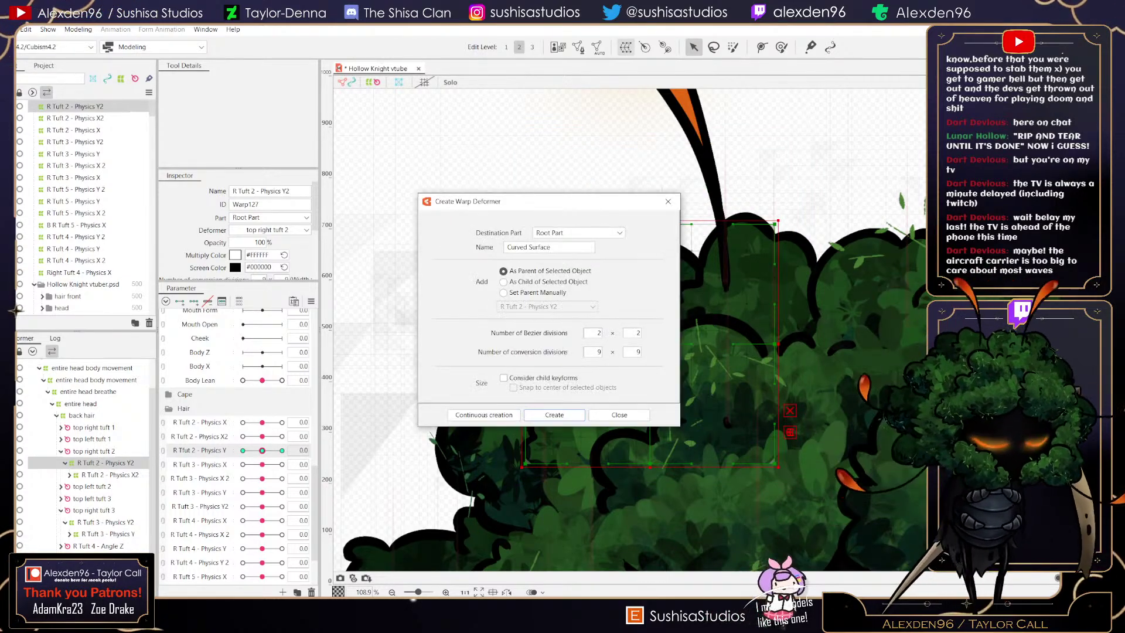
{"action": "triple_click", "coordinate": [530, 248]}
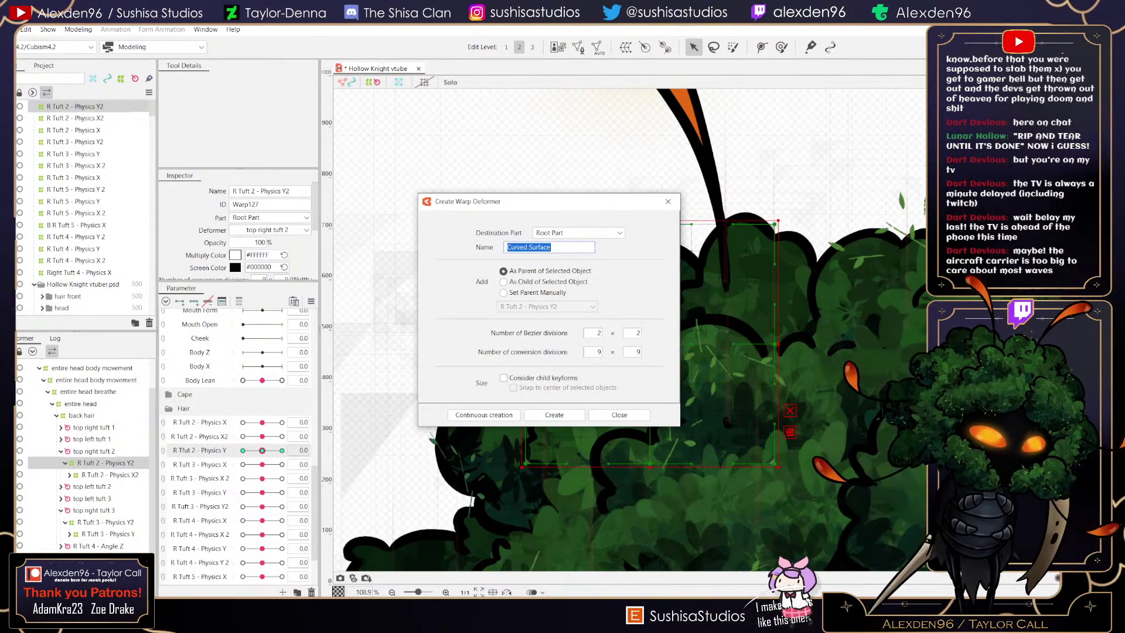
{"action": "type", "text": "R Tuft 2 - Phy"}
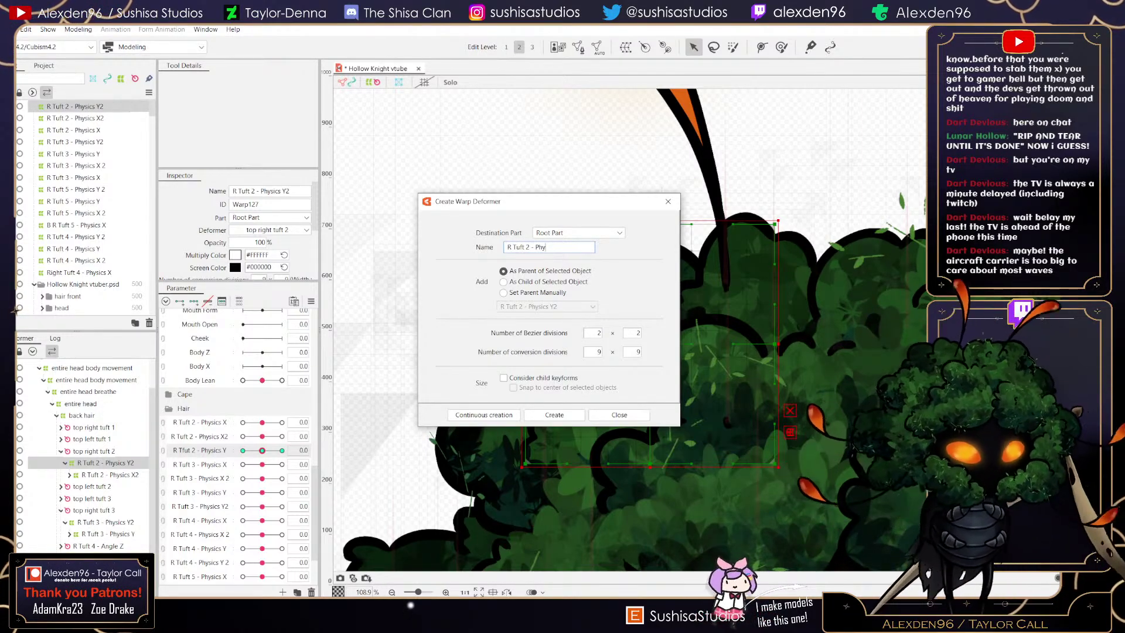
{"action": "type", "text": "sics Y2"}
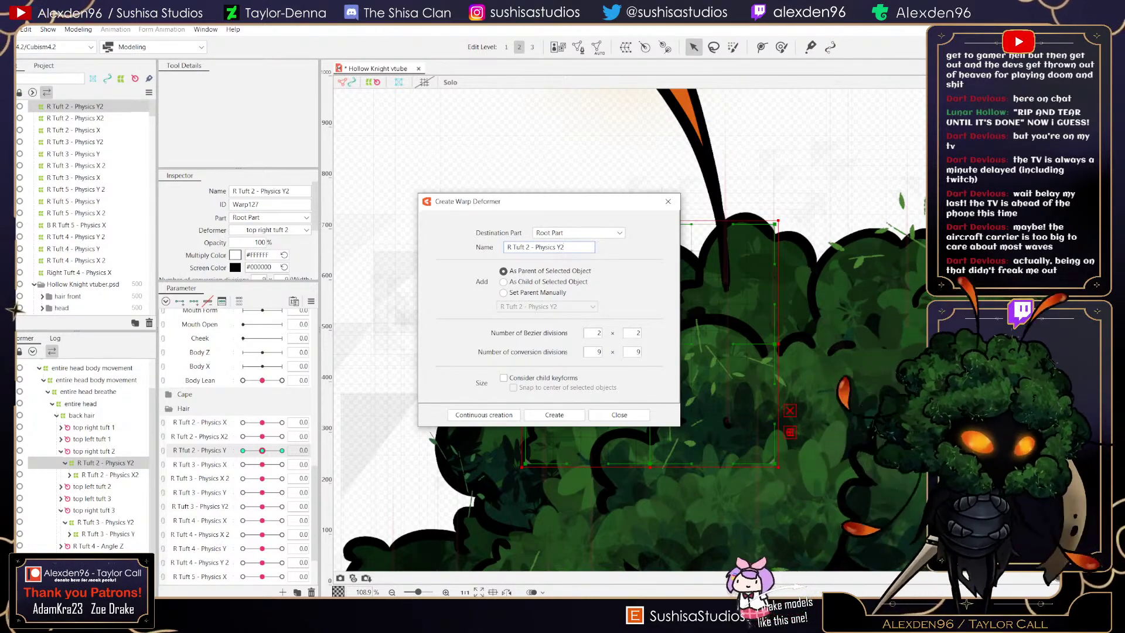
{"action": "left_click", "coordinate": [555, 415]}
- Rename the inner warp of right tuft 2 to R Tuft 2 - Physics Y
{"action": "right_click", "coordinate": [132, 475]}
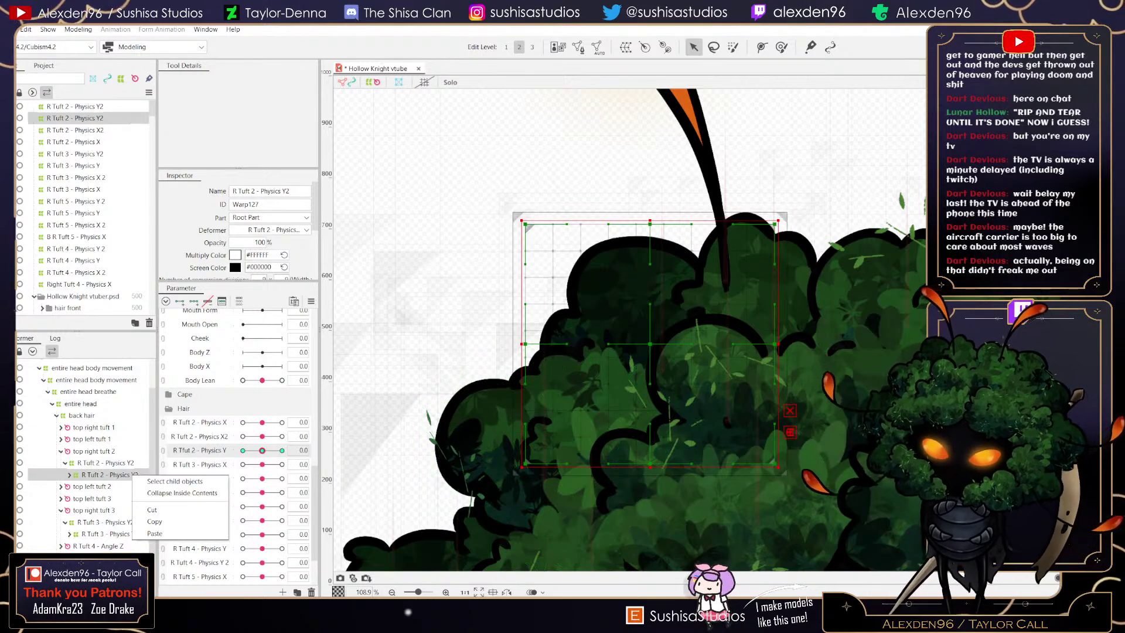
{"action": "right_click", "coordinate": [106, 472]}
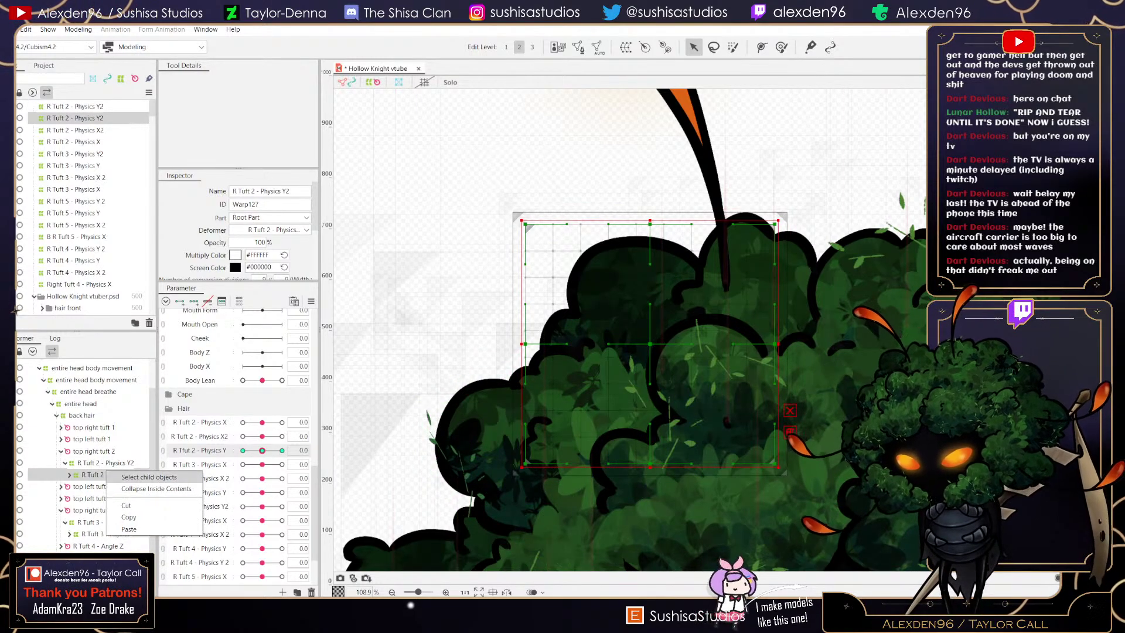
{"action": "key", "text": "Escape"}
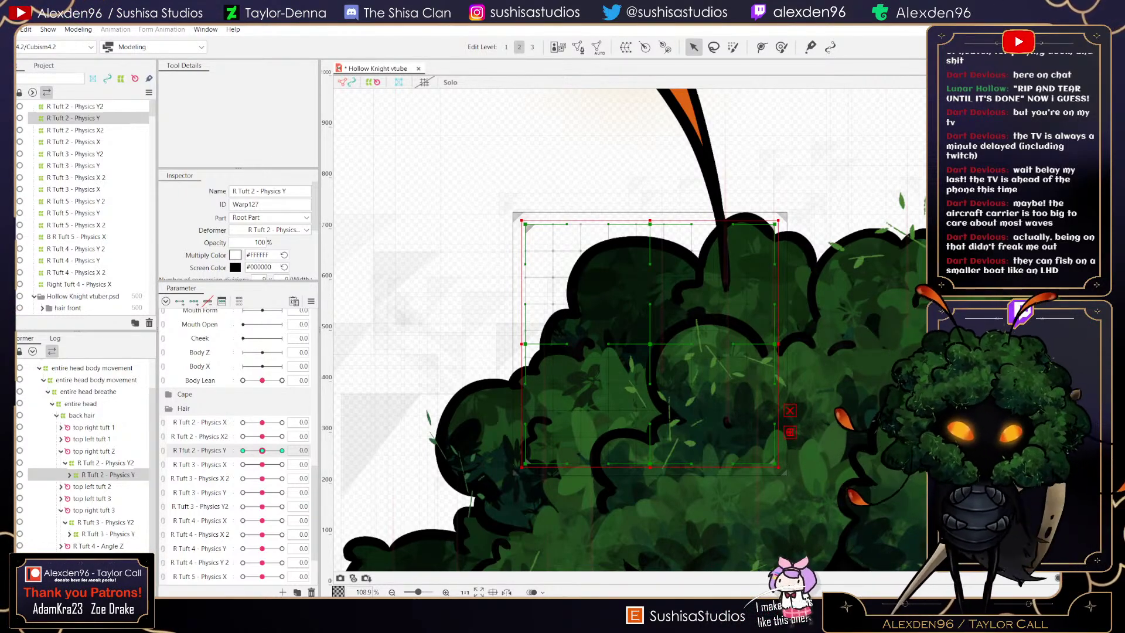
- With the outer warp selected, create a parameter named R Tuft 2 - Physics Y2 ranging from -1.0 to 1.0, and save the model
{"action": "left_click", "coordinate": [105, 463]}
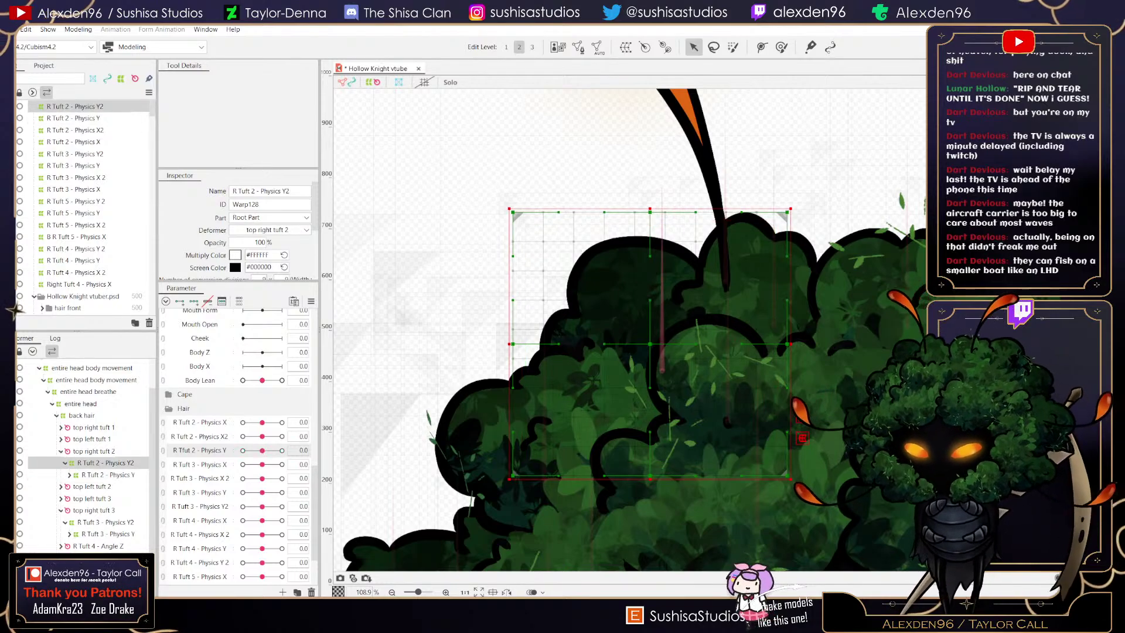
{"action": "left_click", "coordinate": [283, 592]}
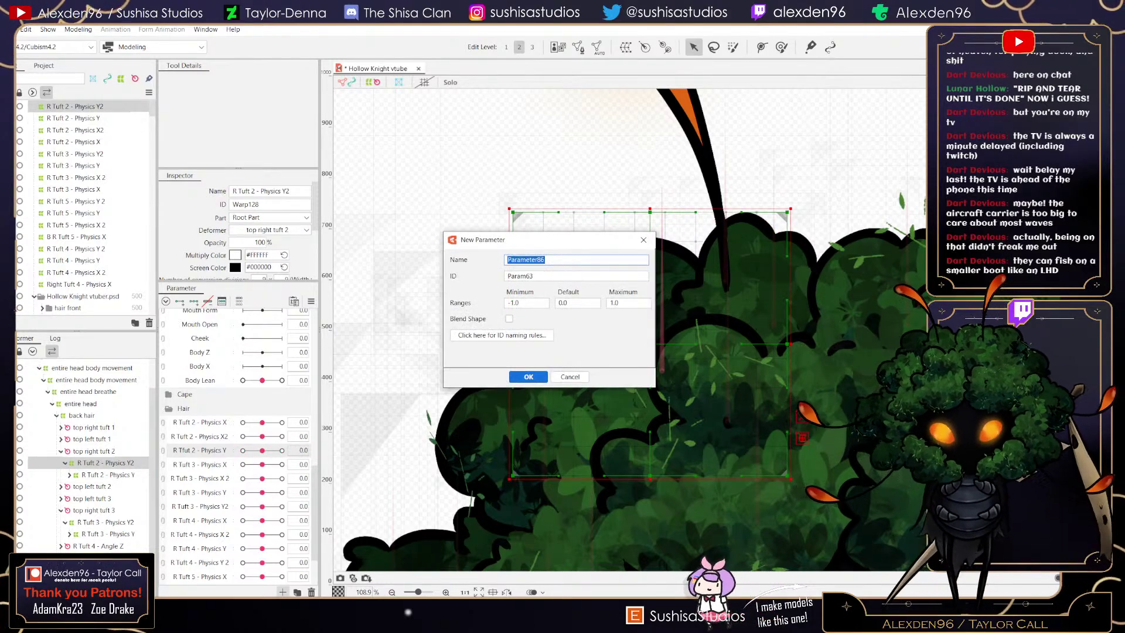
{"action": "type", "text": "R Tuft 2 - Physics Y2"}
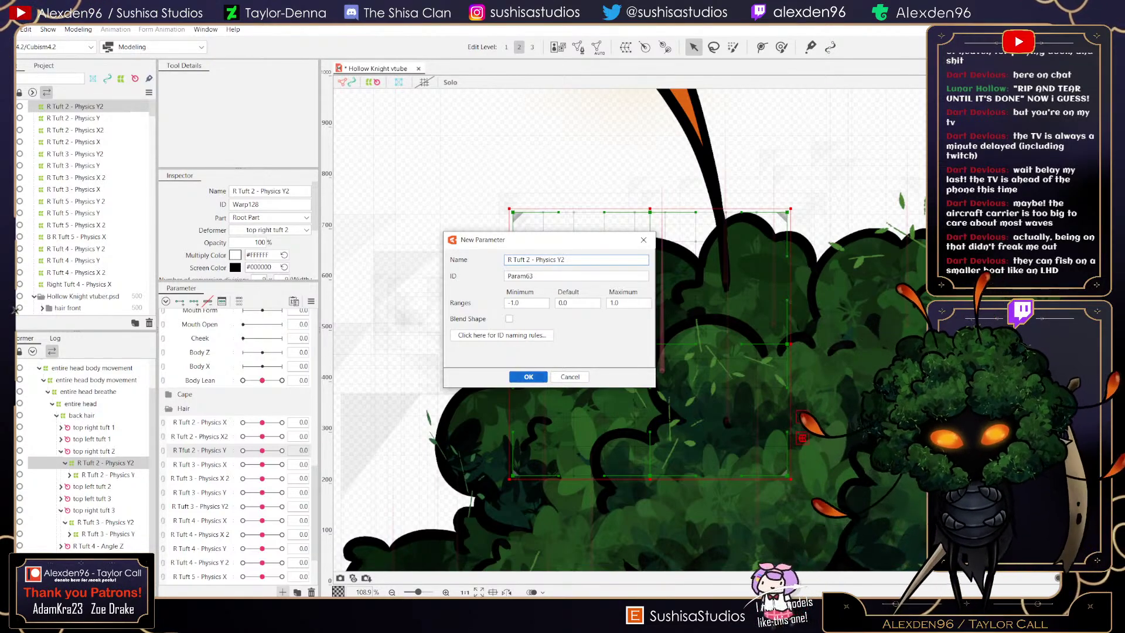
{"action": "key", "text": "Return"}
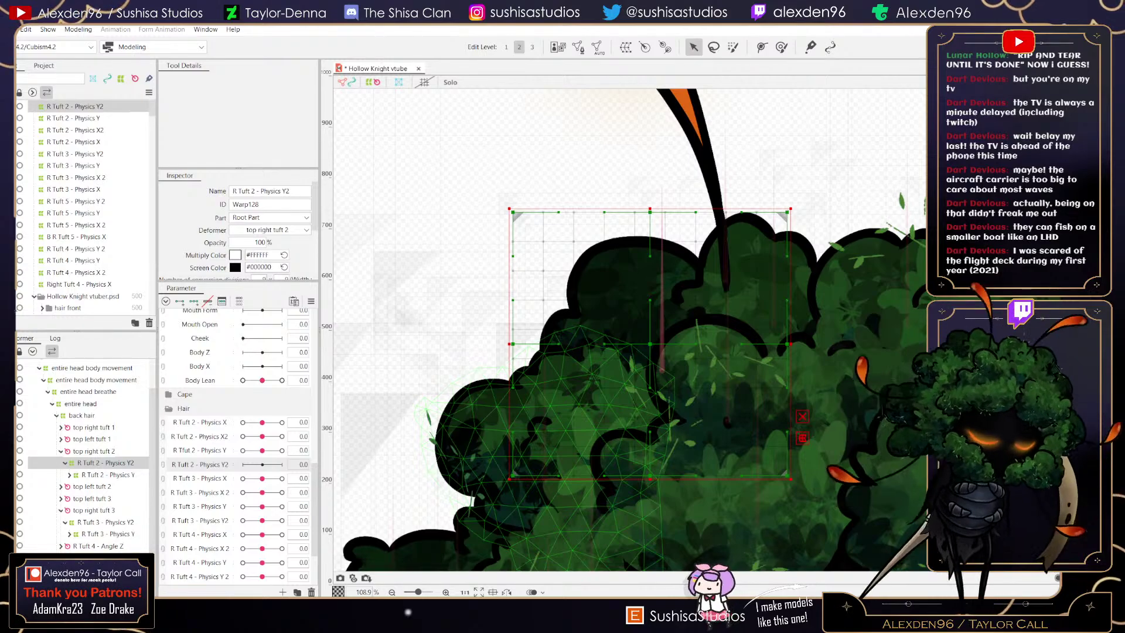
{"action": "left_click", "coordinate": [7, 29]}
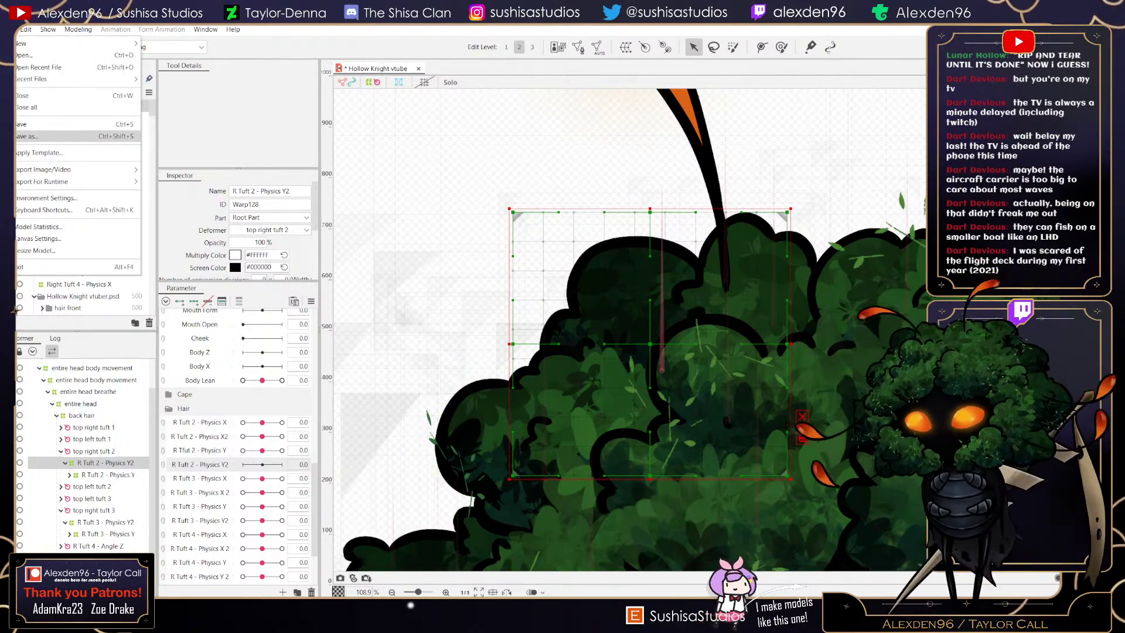
{"action": "left_click", "coordinate": [77, 124]}
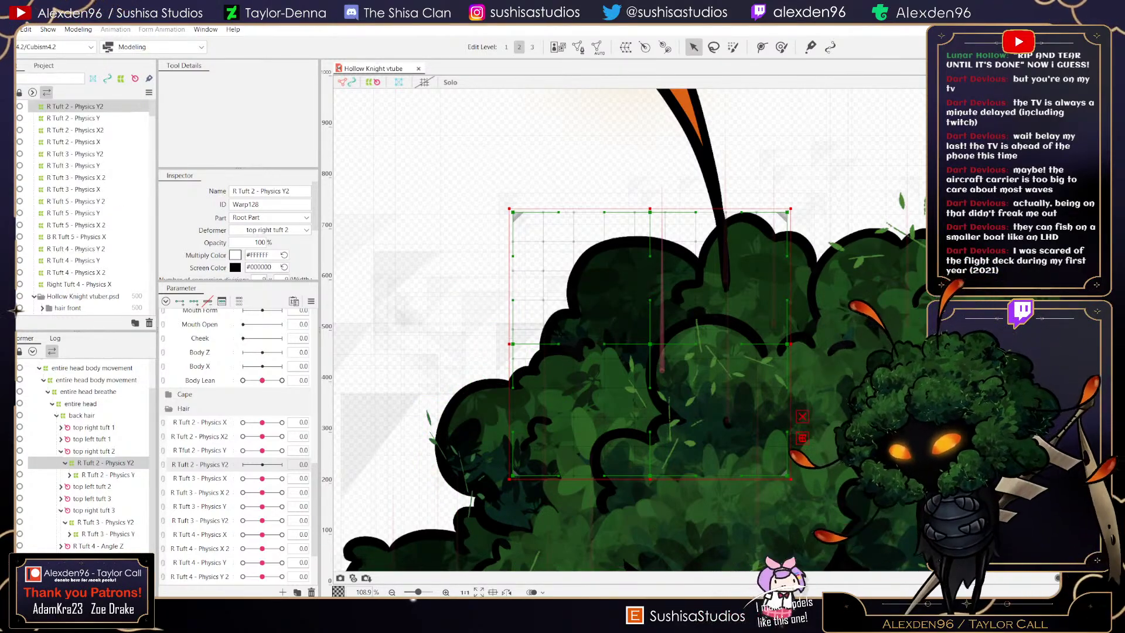
- Add three key points for the outer warp on the R Tuft 2 - Physics Y2 parameter and set it to 1.0
{"action": "left_click", "coordinate": [282, 465]}
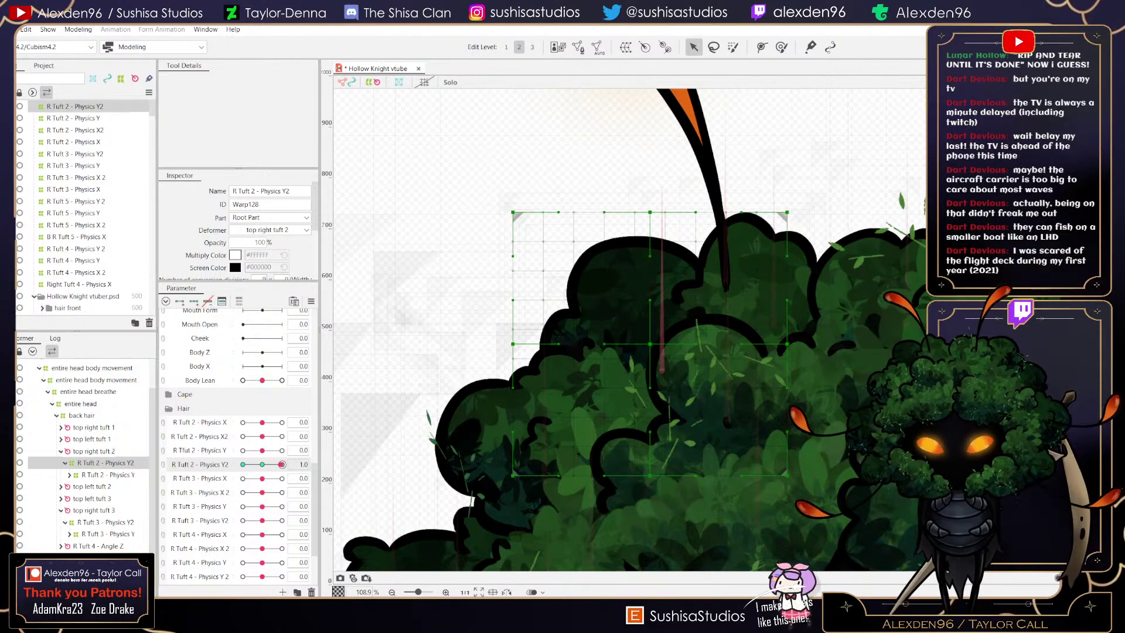
{"action": "left_click_drag", "start_coordinate": [264, 464], "coordinate": [262, 464]}
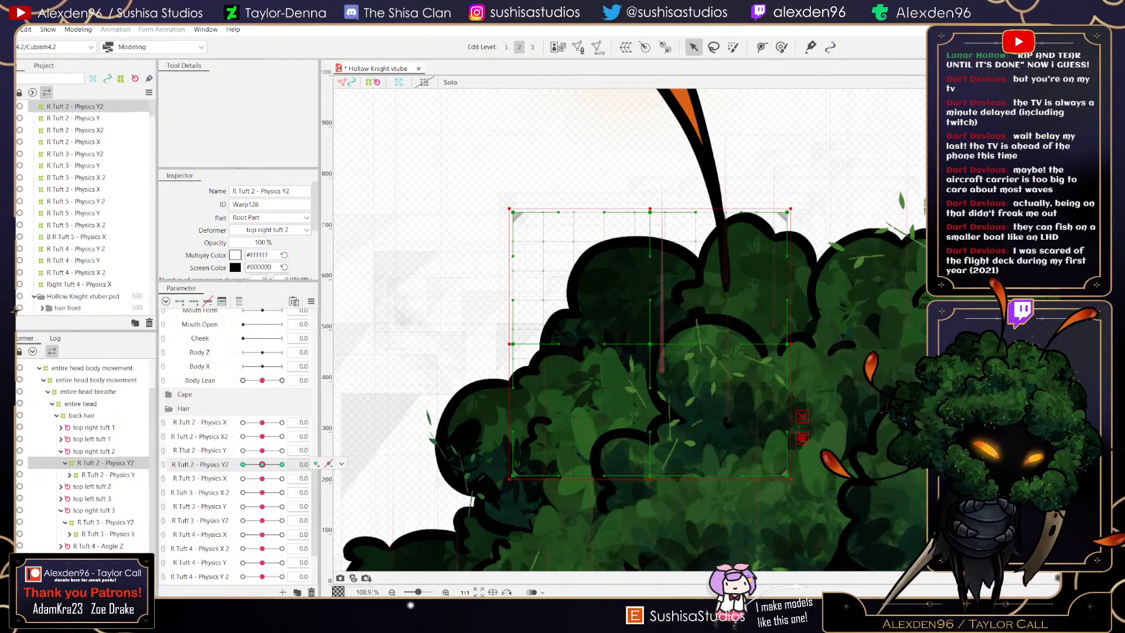
{"action": "left_click", "coordinate": [281, 464]}
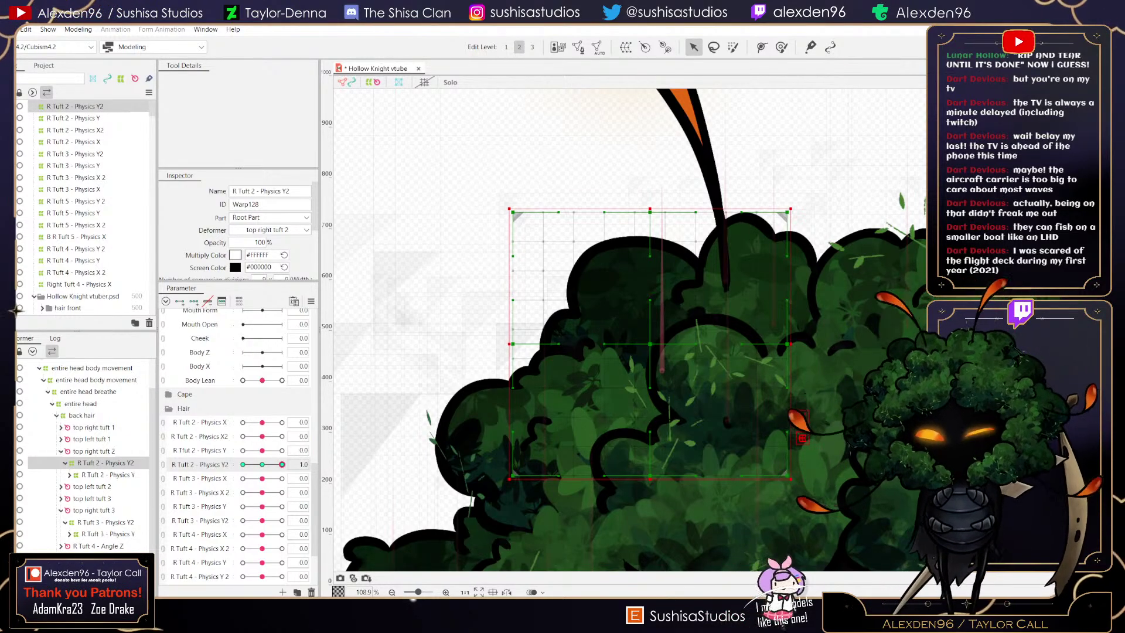
{"action": "left_click", "coordinate": [282, 464]}
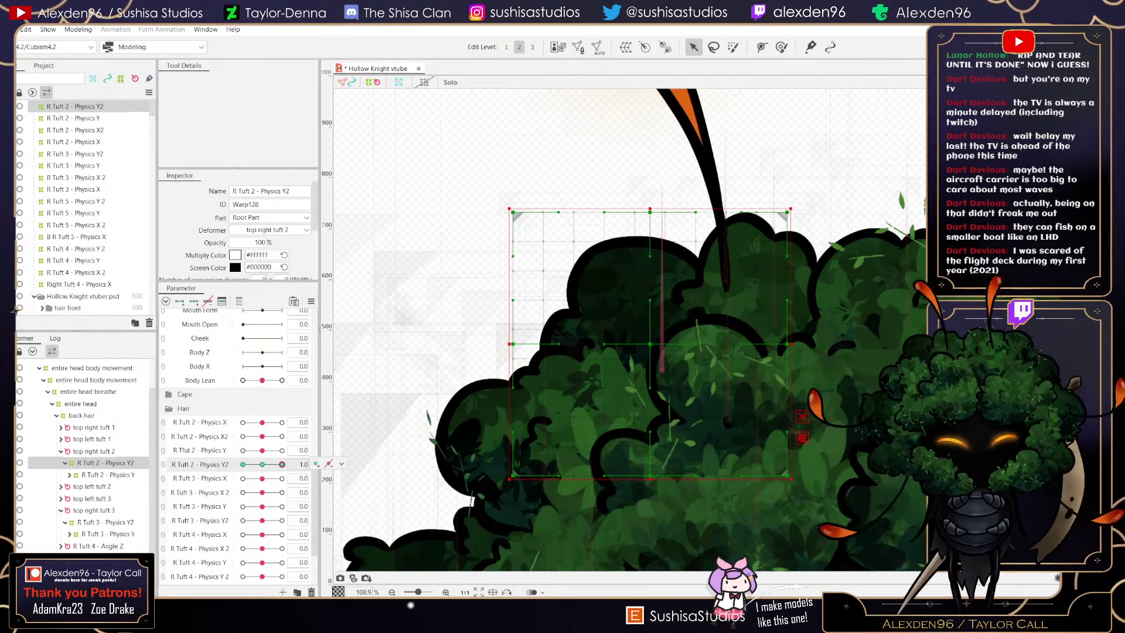
- Using right tuft 3's Y2 pose as reference, raise the outer warp's centre and top midpoint at Y2 value 1.0, then switch to -1.0
{"action": "left_click", "coordinate": [282, 521]}
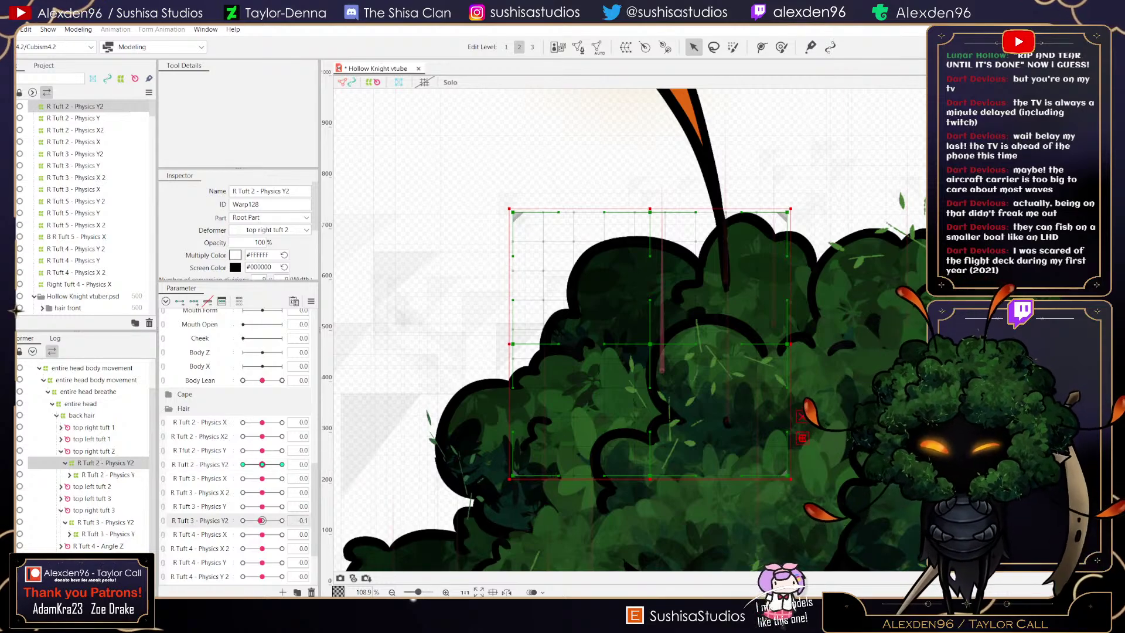
{"action": "mouse_move", "coordinate": [281, 521]}
{"action": "left_mouse_down"}
{"action": "mouse_move", "coordinate": [252, 520]}
{"action": "mouse_move", "coordinate": [284, 521]}
{"action": "left_mouse_up"}
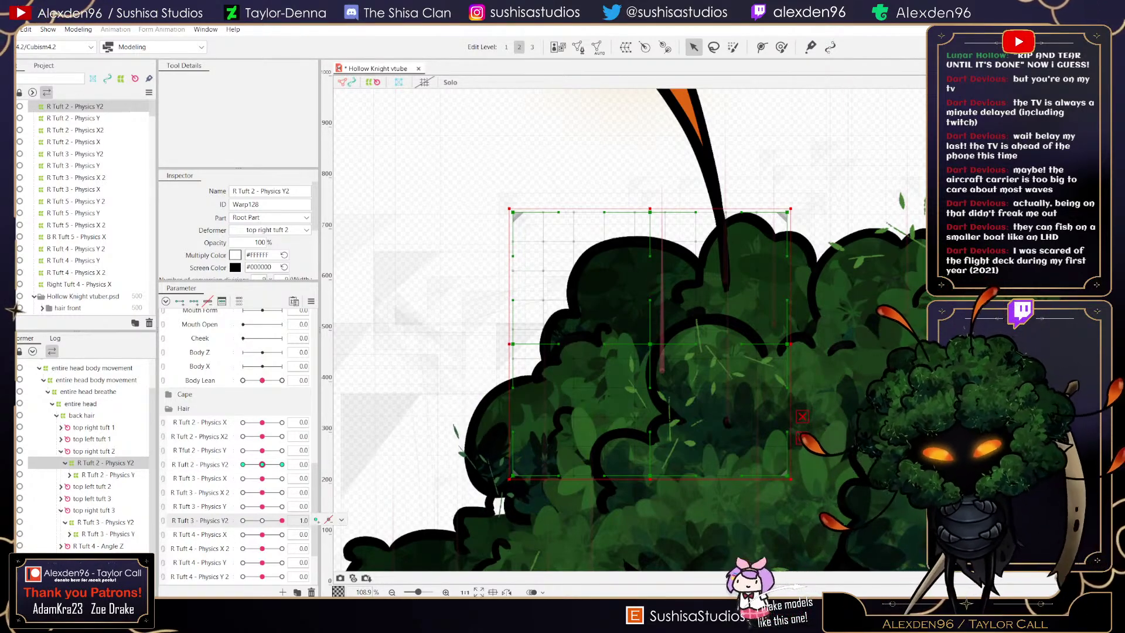
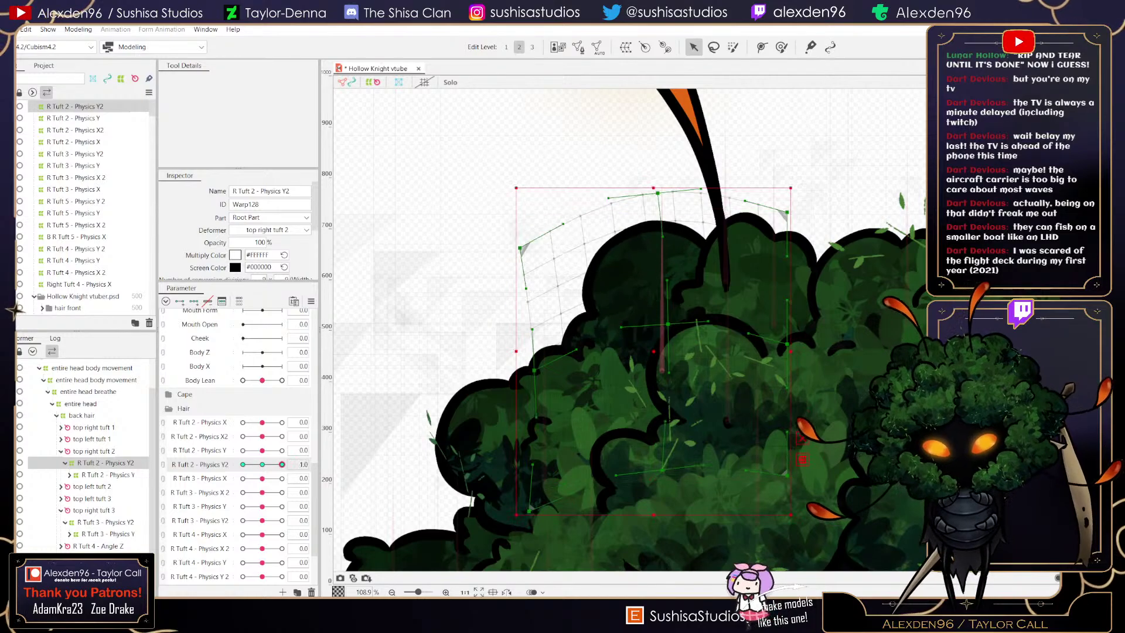
{"action": "left_click", "coordinate": [328, 463]}
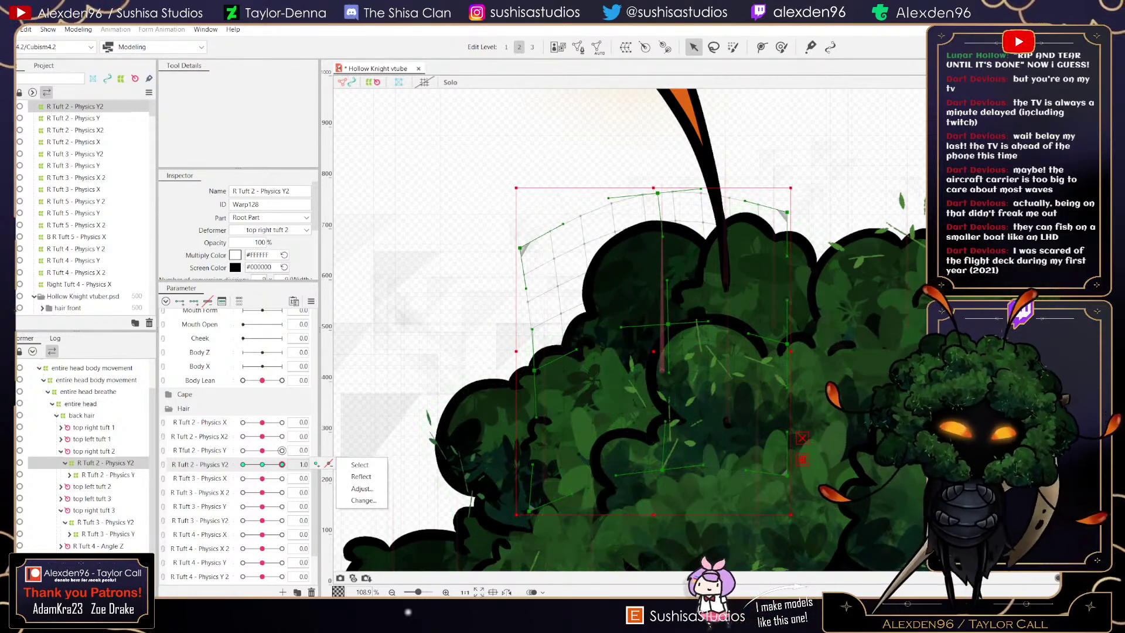
{"action": "left_click_drag", "start_coordinate": [282, 465], "coordinate": [243, 464]}
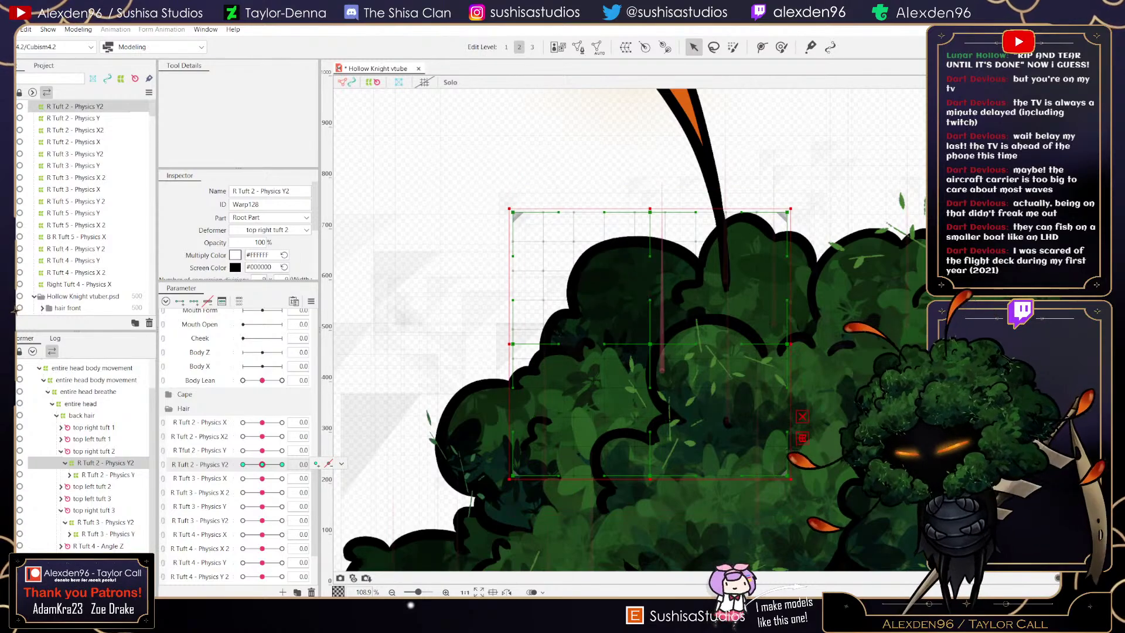
- Open the model's physics settings
{"action": "left_click", "coordinate": [78, 29]}
{"action": "left_click", "coordinate": [100, 253]}
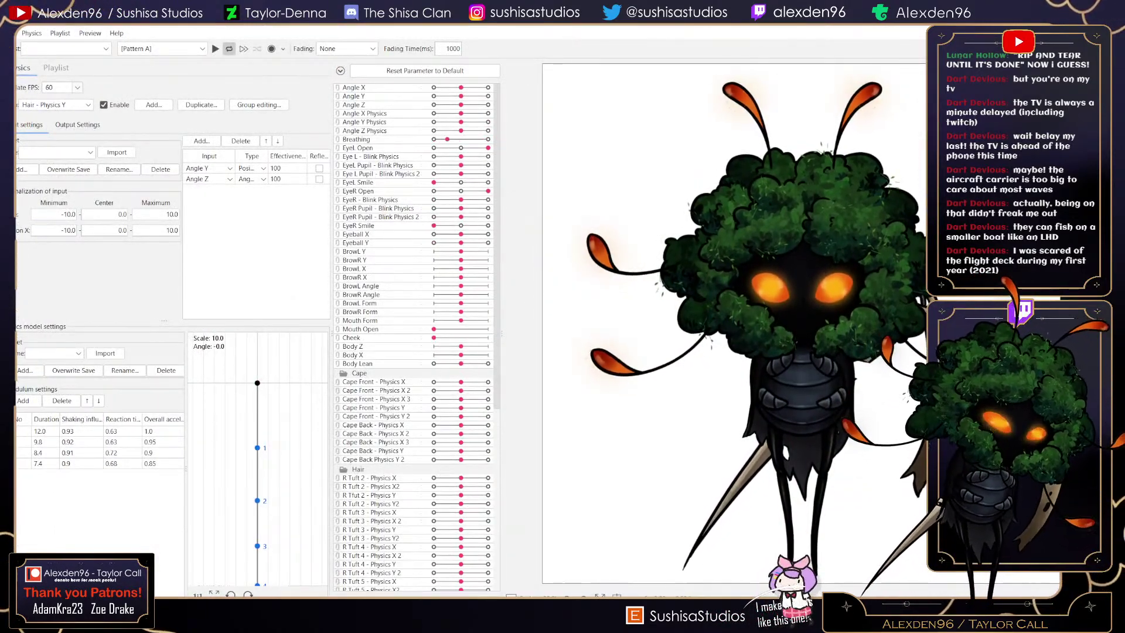
- Add R Tuft 2's Physics Y and Physics Y2 parameters as outputs of the Hair - Physics Y group, with Reflect enabled for both
{"action": "left_click", "coordinate": [78, 125]}
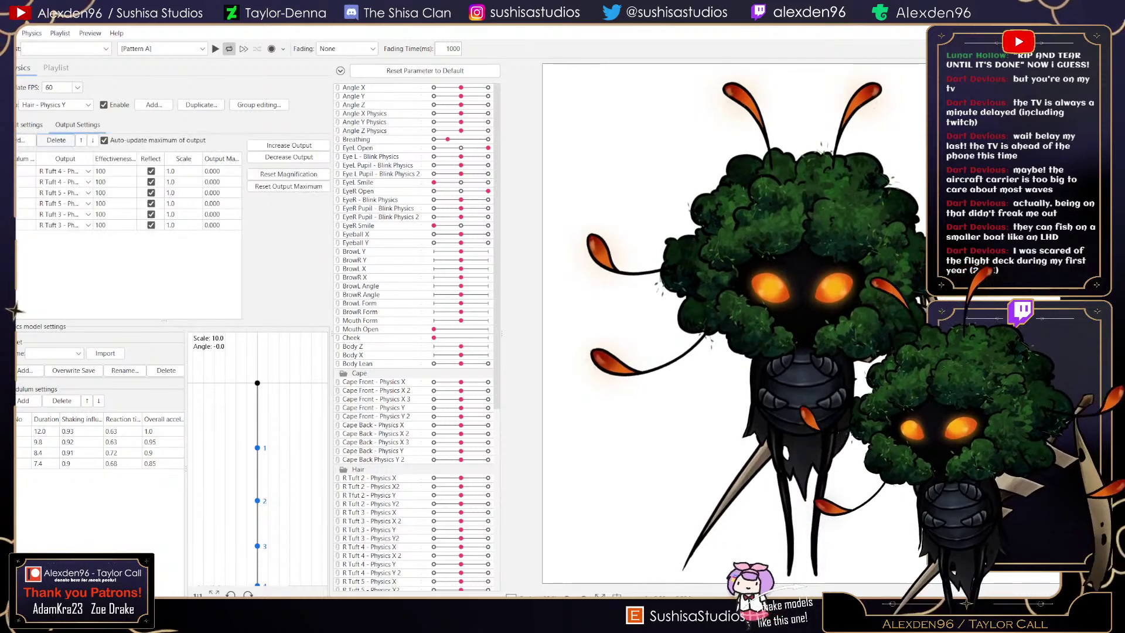
{"action": "left_click", "coordinate": [25, 140]}
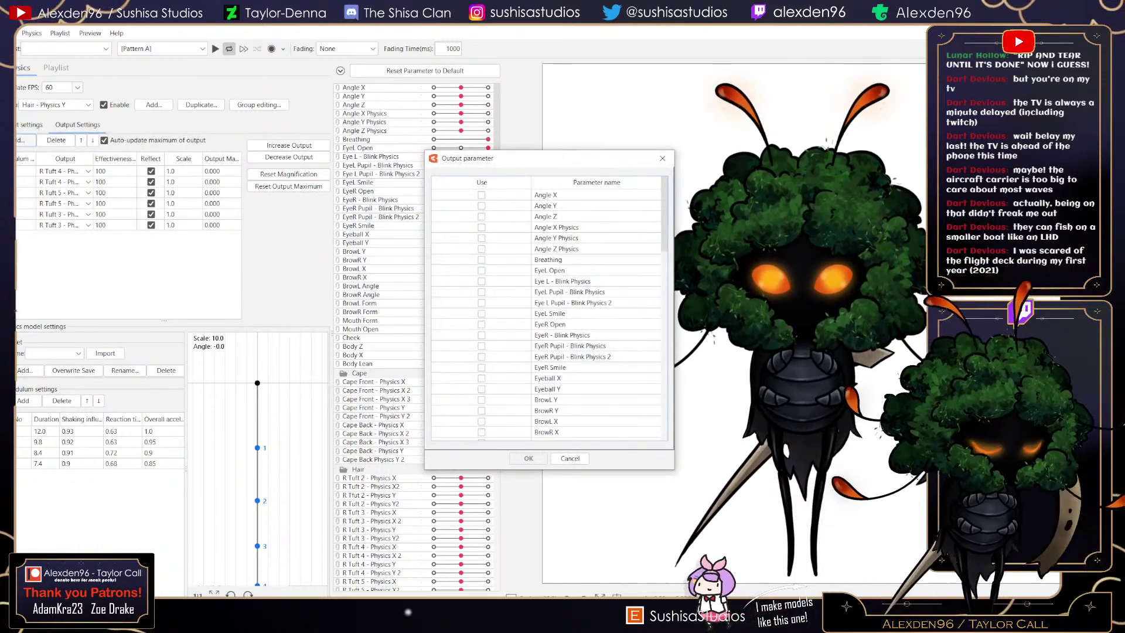
{"action": "scroll", "coordinate": [548, 310], "scroll_direction": "down", "scroll_amount": 4}
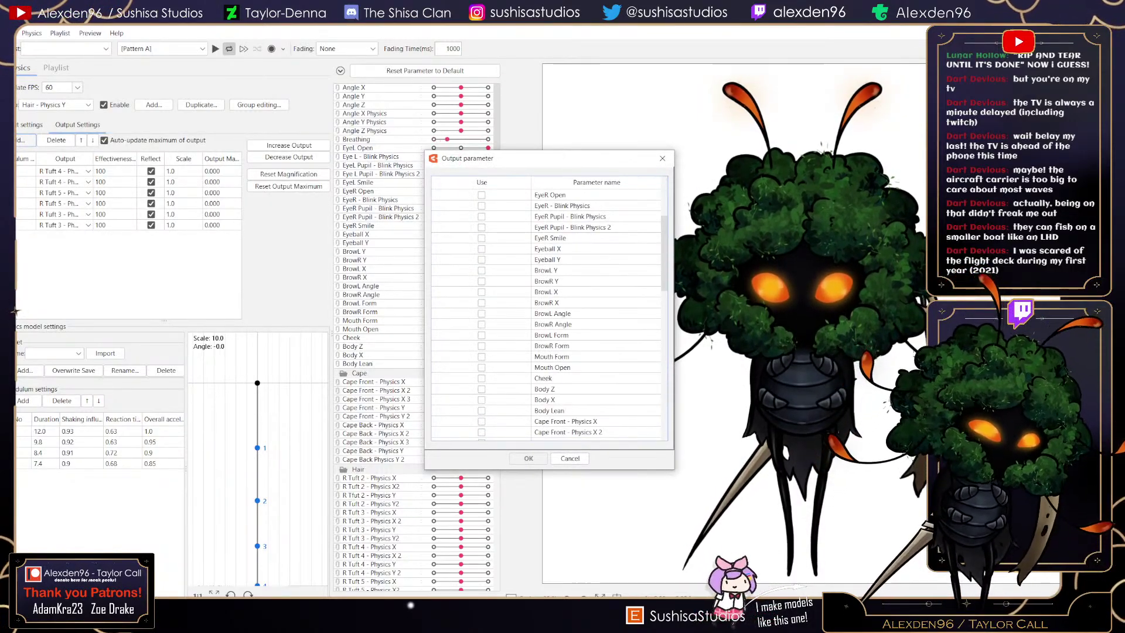
{"action": "scroll", "coordinate": [547, 310], "scroll_direction": "down", "scroll_amount": 3}
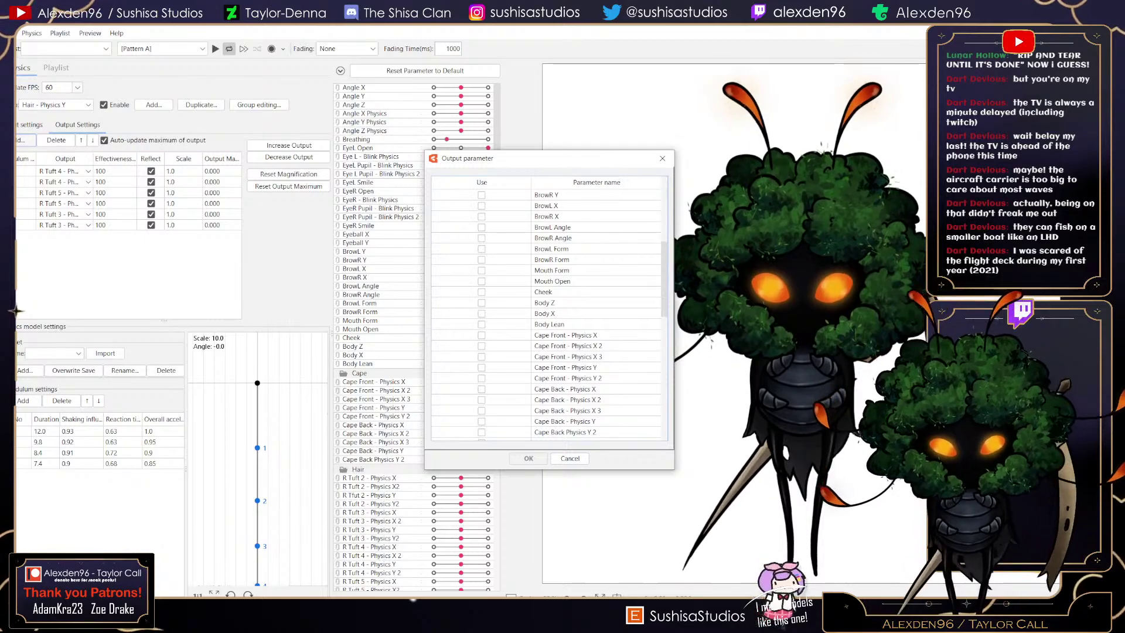
{"action": "scroll", "coordinate": [548, 310], "scroll_direction": "up", "scroll_amount": 5}
{"action": "scroll", "coordinate": [548, 310], "scroll_direction": "down", "scroll_amount": 12}
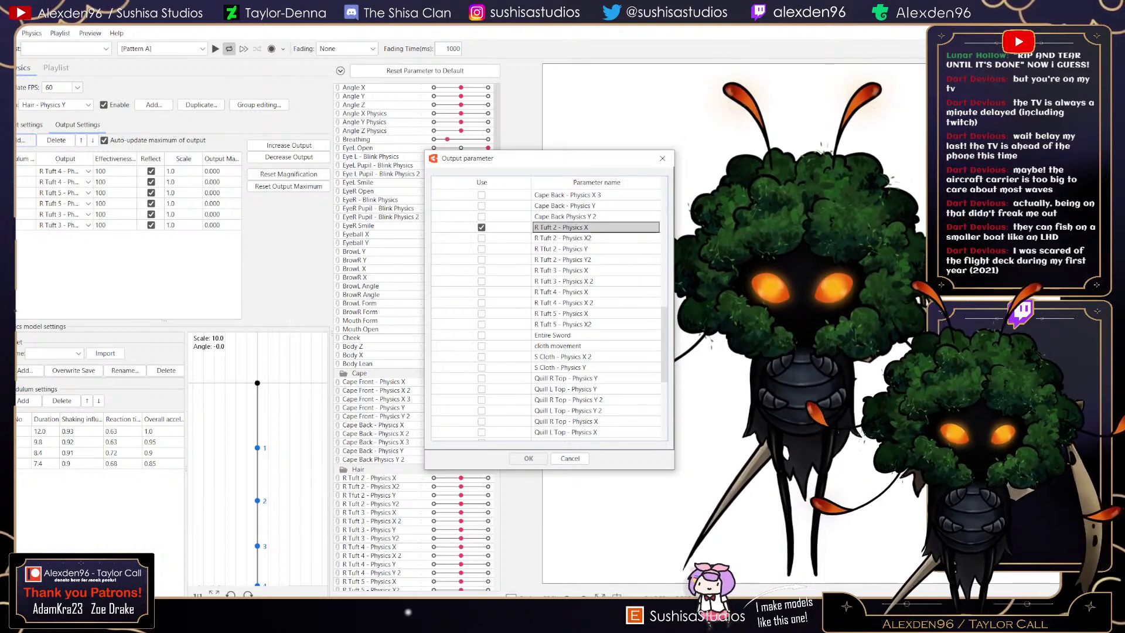
{"action": "scroll", "coordinate": [482, 228], "scroll_direction": "down", "scroll_amount": 2}
{"action": "scroll", "coordinate": [482, 251], "scroll_direction": "up", "scroll_amount": 3}
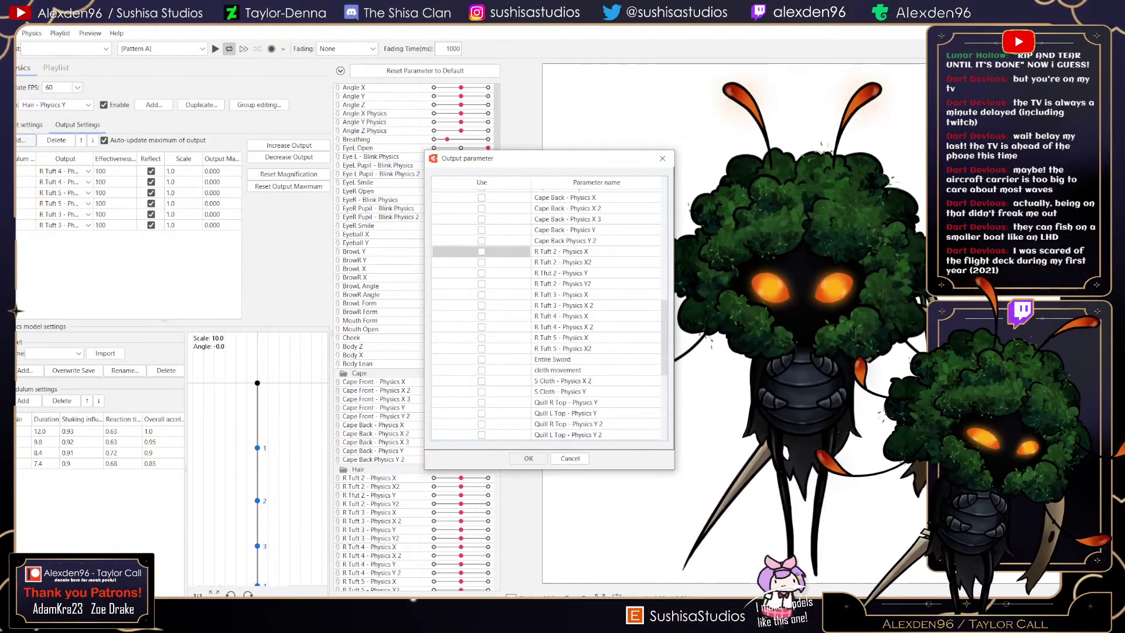
{"action": "scroll", "coordinate": [481, 252], "scroll_direction": "up", "scroll_amount": 8}
{"action": "scroll", "coordinate": [482, 400], "scroll_direction": "down", "scroll_amount": 4}
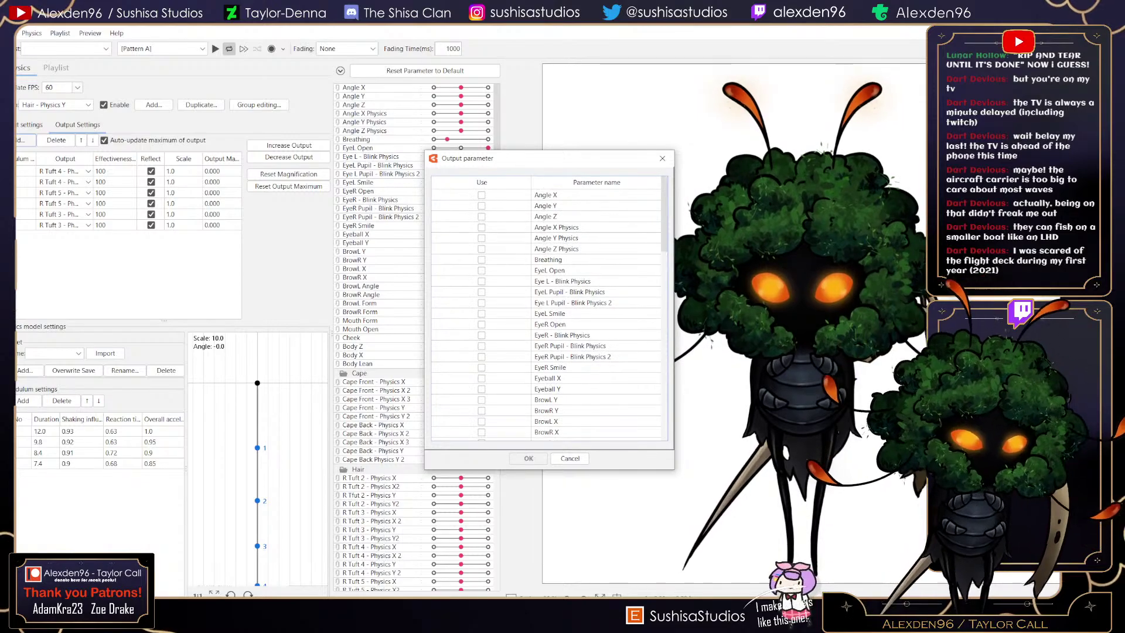
{"action": "scroll", "coordinate": [482, 399], "scroll_direction": "down", "scroll_amount": 3}
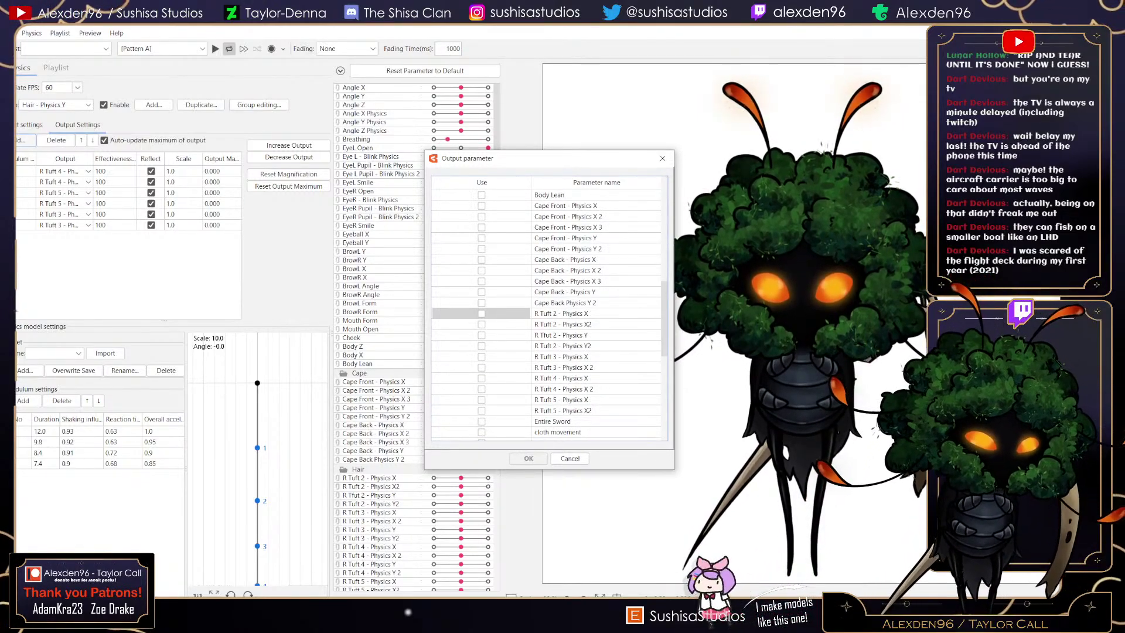
{"action": "left_click", "coordinate": [482, 334]}
{"action": "key", "text": "Return"}
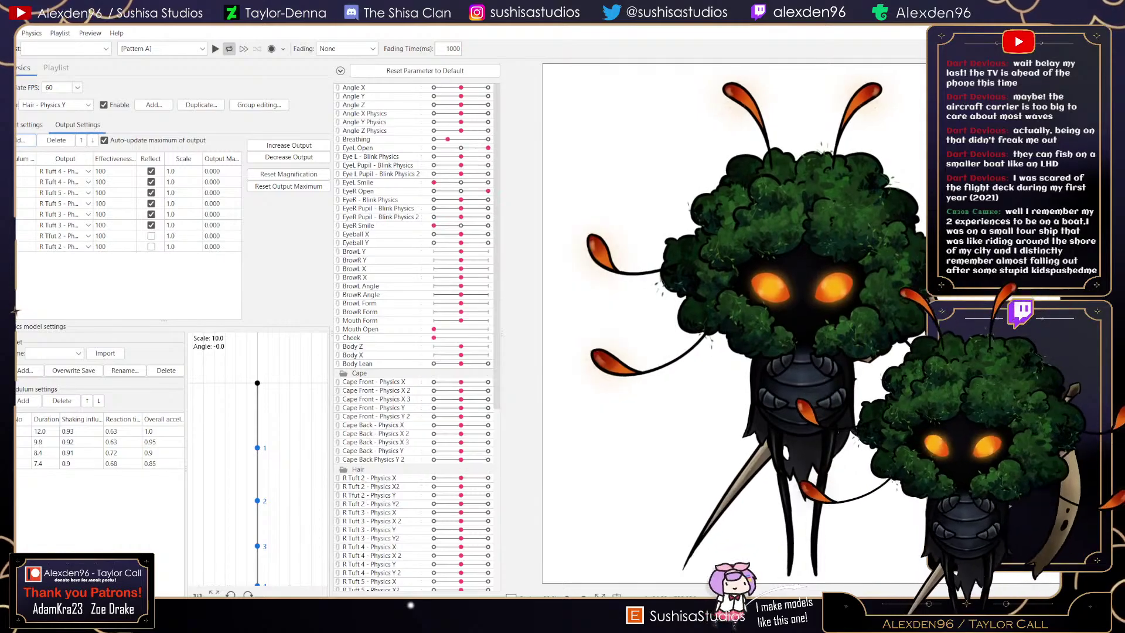
{"action": "double_click", "coordinate": [27, 236]}
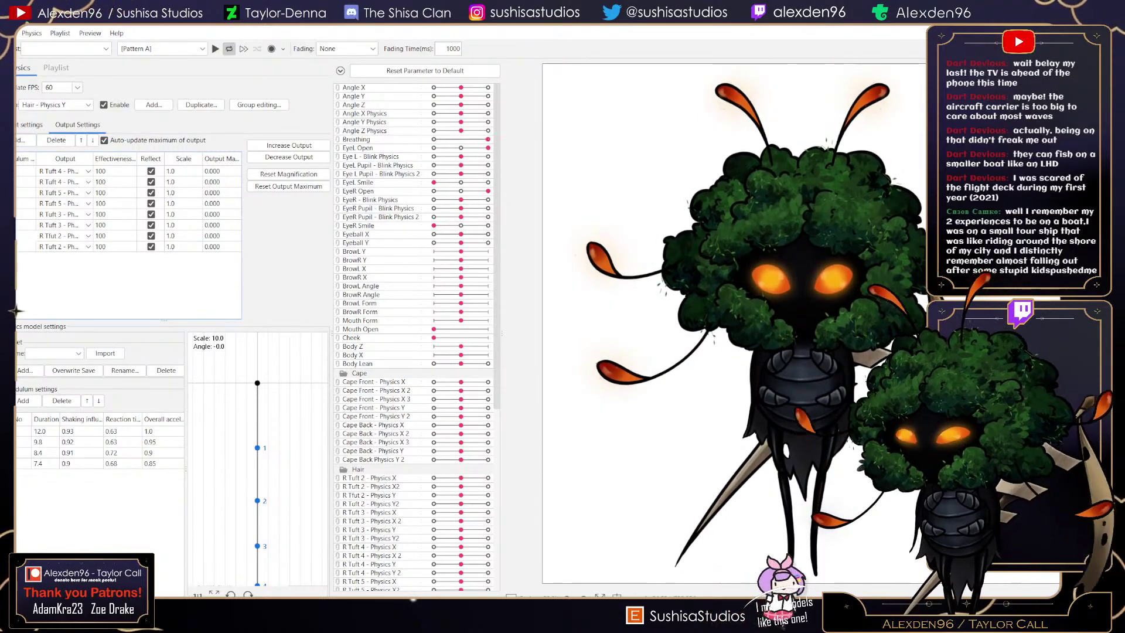
{"action": "left_click", "coordinate": [27, 247]}
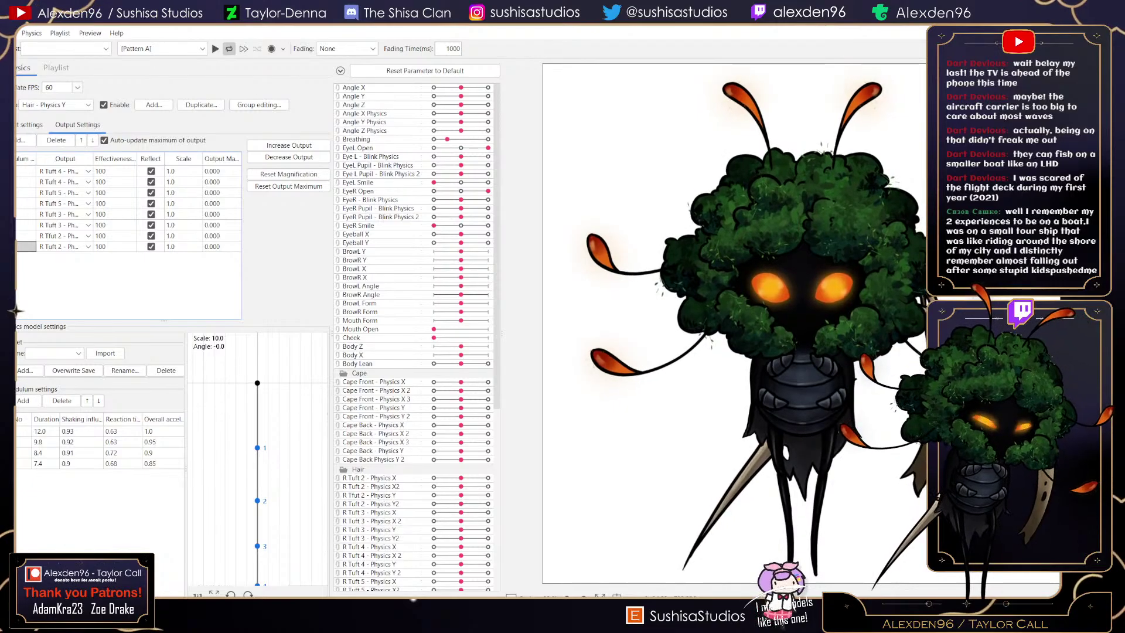
- Add R Tuft 2 - Physics X and R Tuft 2 - Physics X2 as outputs of the Hair - Physics X group, with Reflect enabled
{"action": "left_click", "coordinate": [56, 104]}
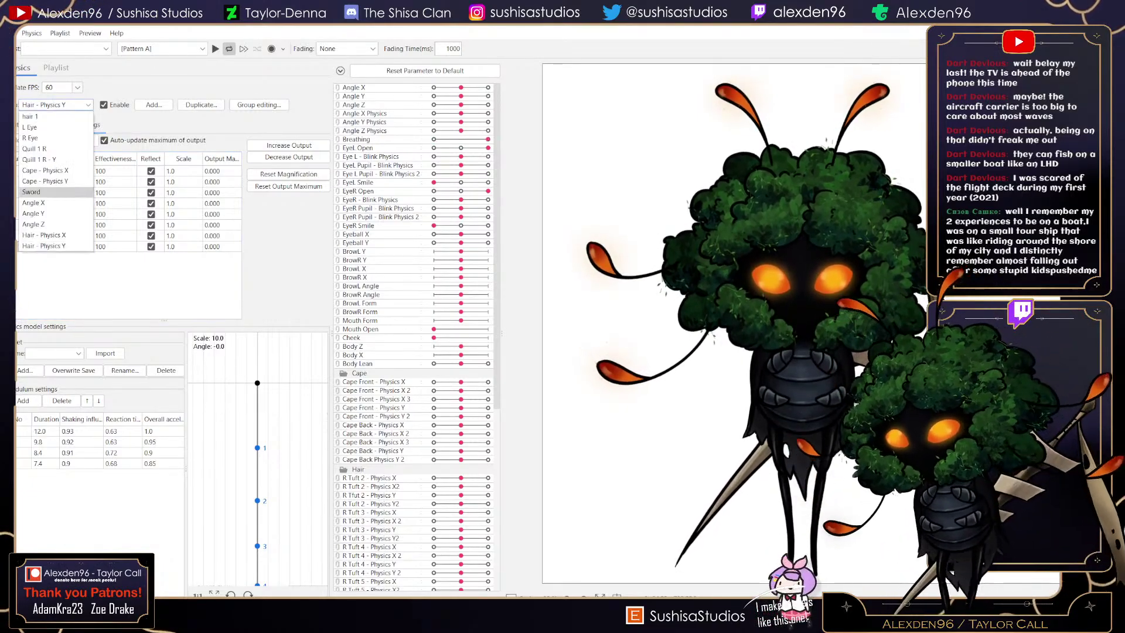
{"action": "left_click", "coordinate": [55, 234]}
{"action": "left_click", "coordinate": [24, 140]}
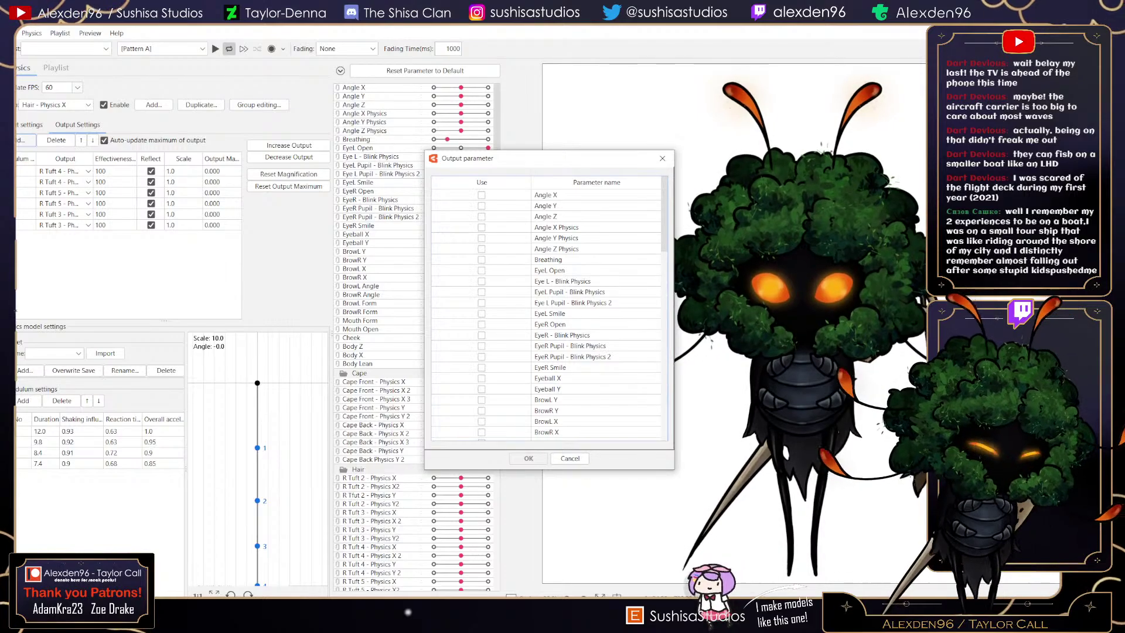
{"action": "scroll", "coordinate": [548, 314], "scroll_direction": "down", "scroll_amount": 9}
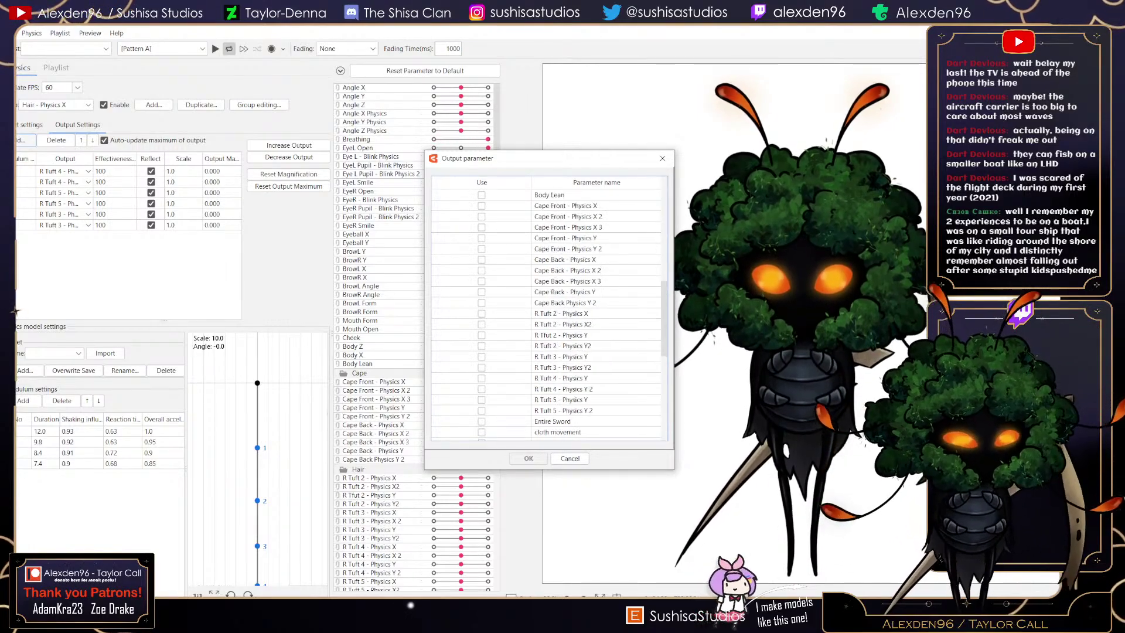
{"action": "scroll", "coordinate": [548, 314], "scroll_direction": "down", "scroll_amount": 1}
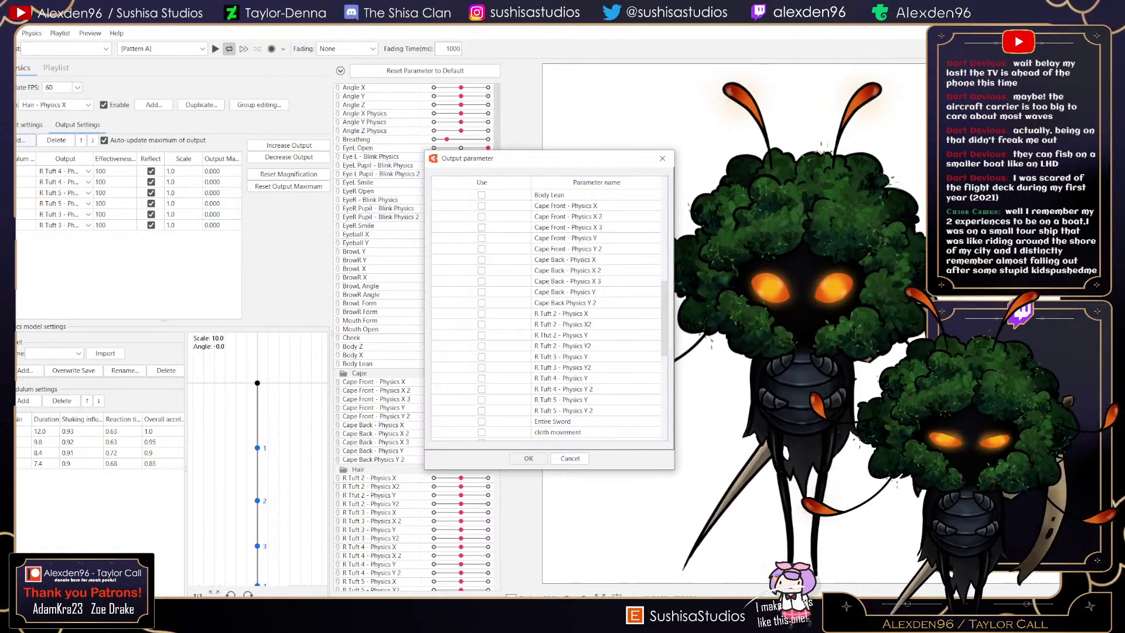
{"action": "left_click", "coordinate": [482, 314]}
{"action": "left_click", "coordinate": [482, 324]}
{"action": "left_click", "coordinate": [528, 458]}
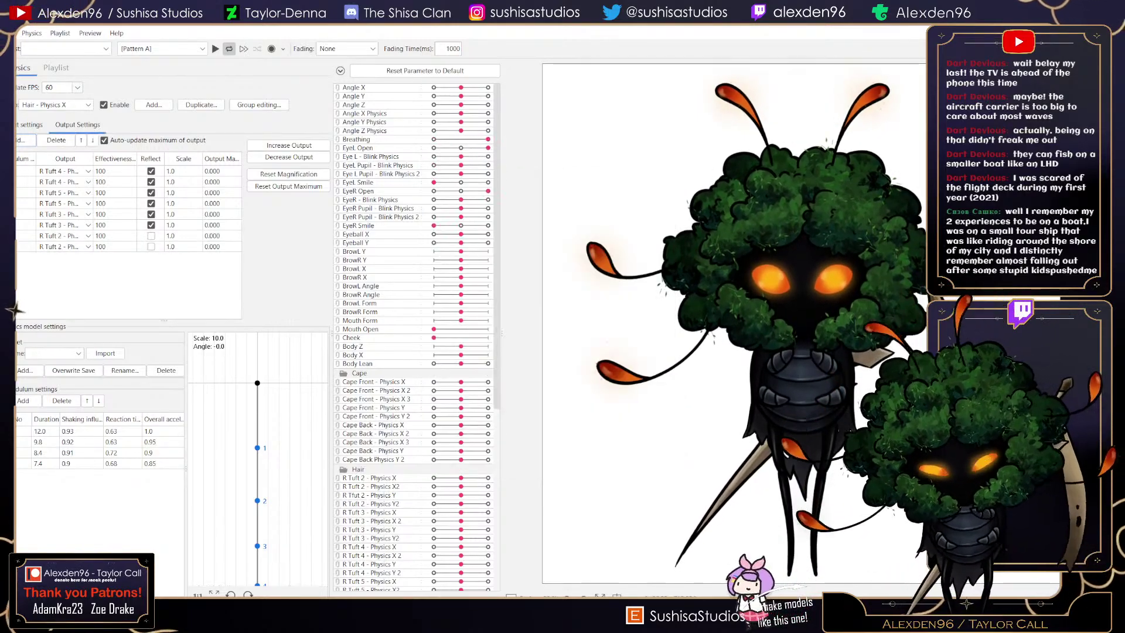
{"action": "left_click", "coordinate": [151, 236]}
{"action": "left_click", "coordinate": [151, 247]}
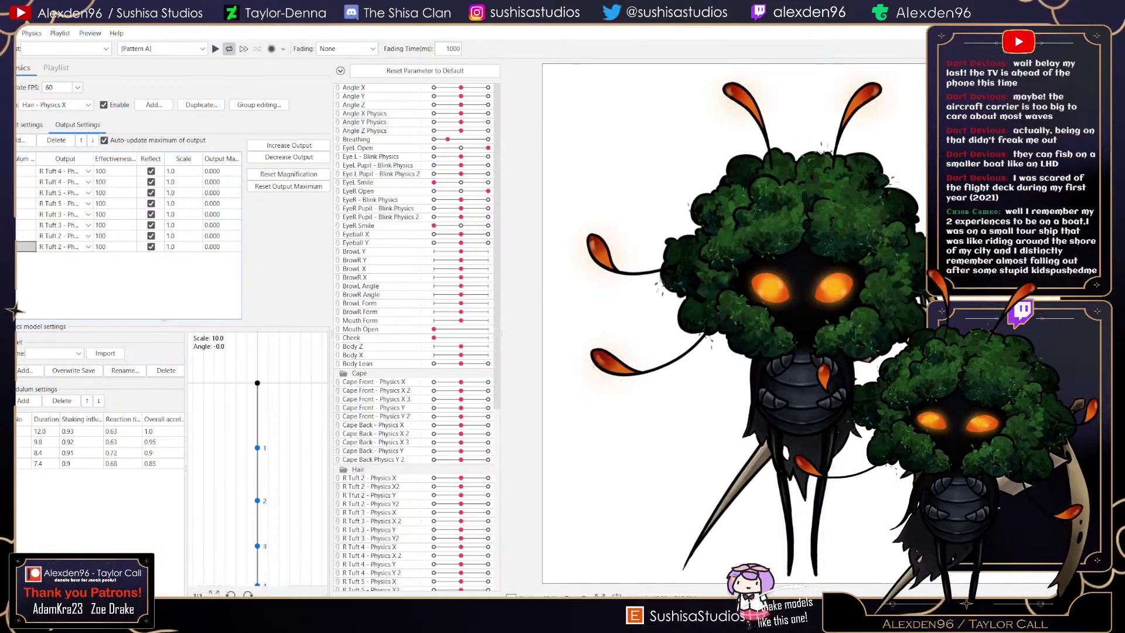
- Return to the Hollow Knight model in the modeling window and save it
{"action": "key", "text": "alt+Tab"}
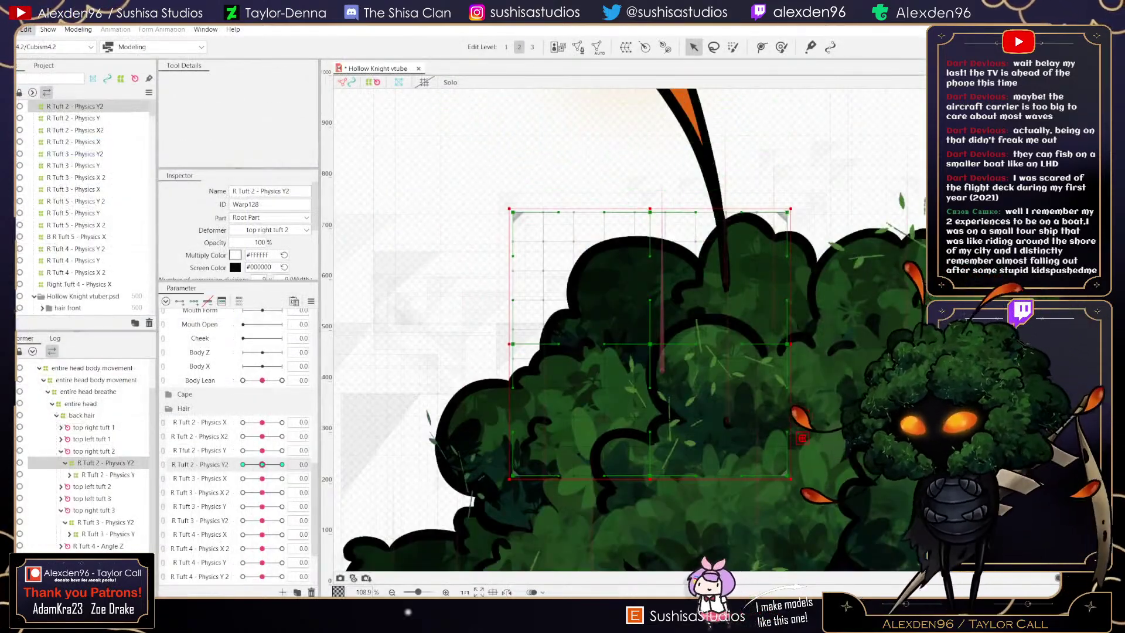
{"action": "left_click", "coordinate": [9, 29]}
{"action": "left_click", "coordinate": [59, 124]}
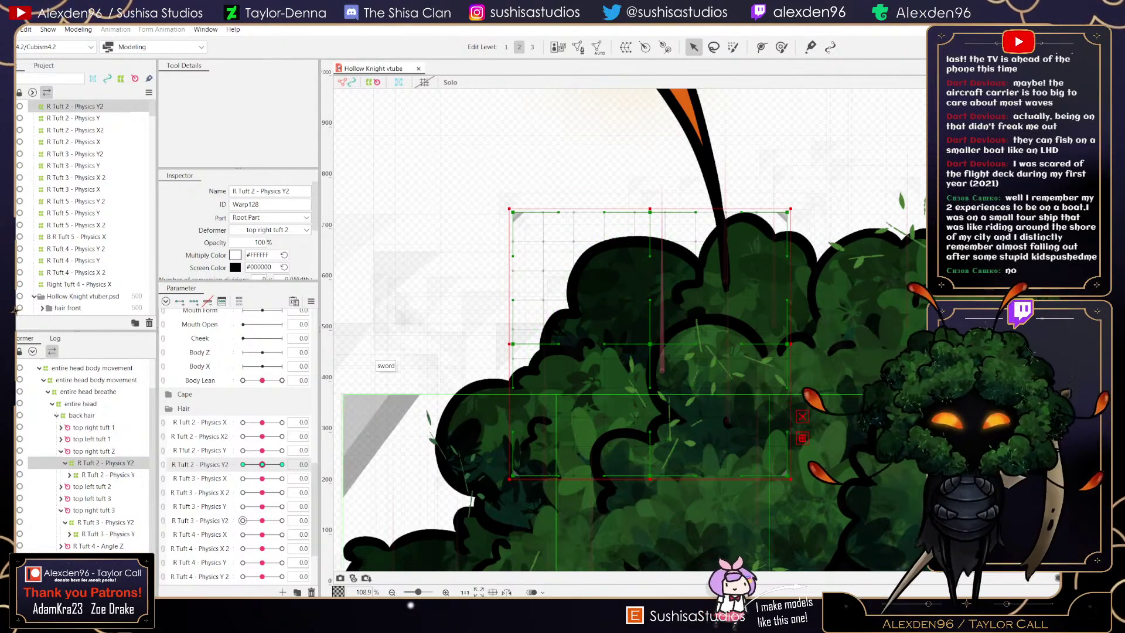
{"action": "mouse_move", "coordinate": [262, 464]}
{"action": "left_mouse_down"}
{"action": "mouse_move", "coordinate": [281, 465]}
{"action": "mouse_move", "coordinate": [262, 465]}
{"action": "left_mouse_up"}
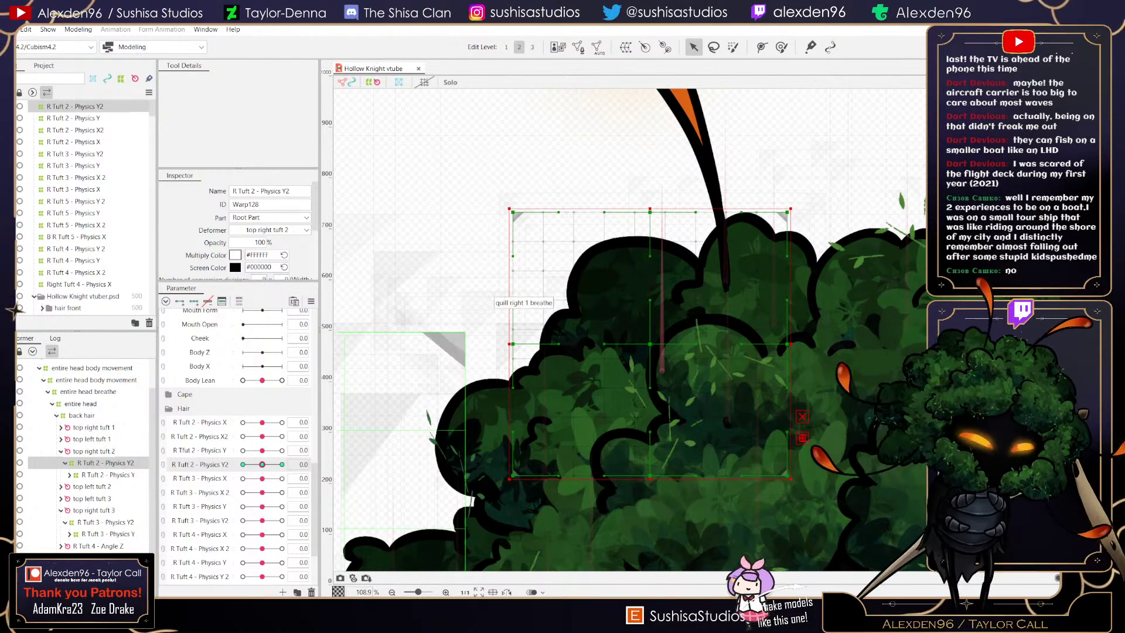
- Create a warp deformer named R Tuft 1 - Physics X as parent of the top right tuft 1 breathe warp, with 9 horizontal conversion divisions
{"action": "left_click_drag", "start_coordinate": [761, 299], "coordinate": [718, 356]}
{"action": "left_click", "coordinate": [717, 356]}
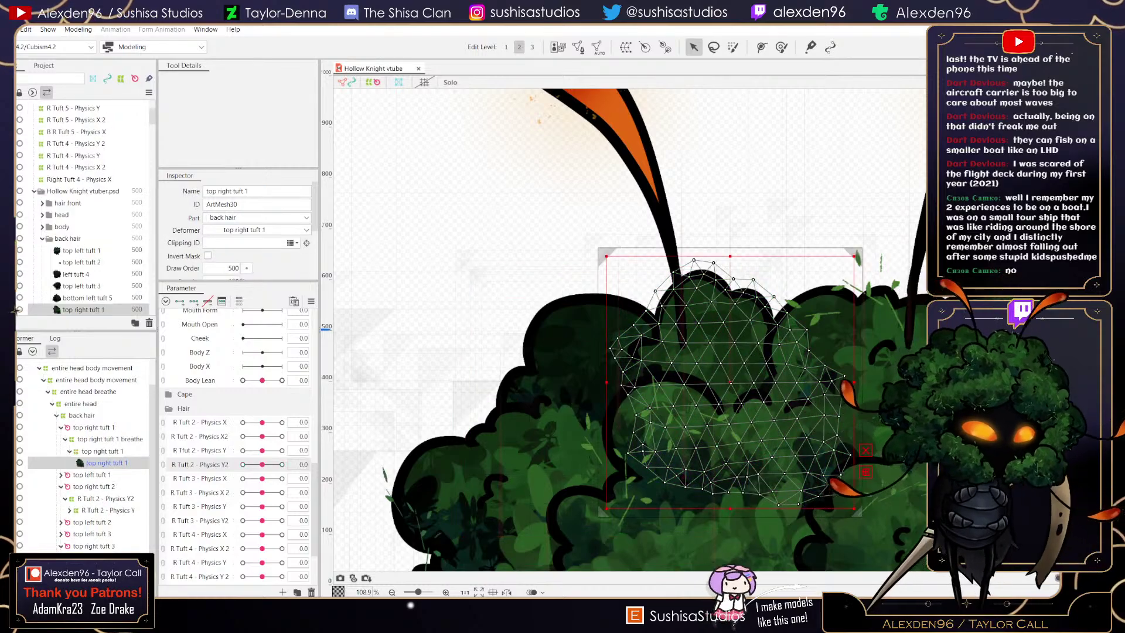
{"action": "left_click", "coordinate": [718, 356]}
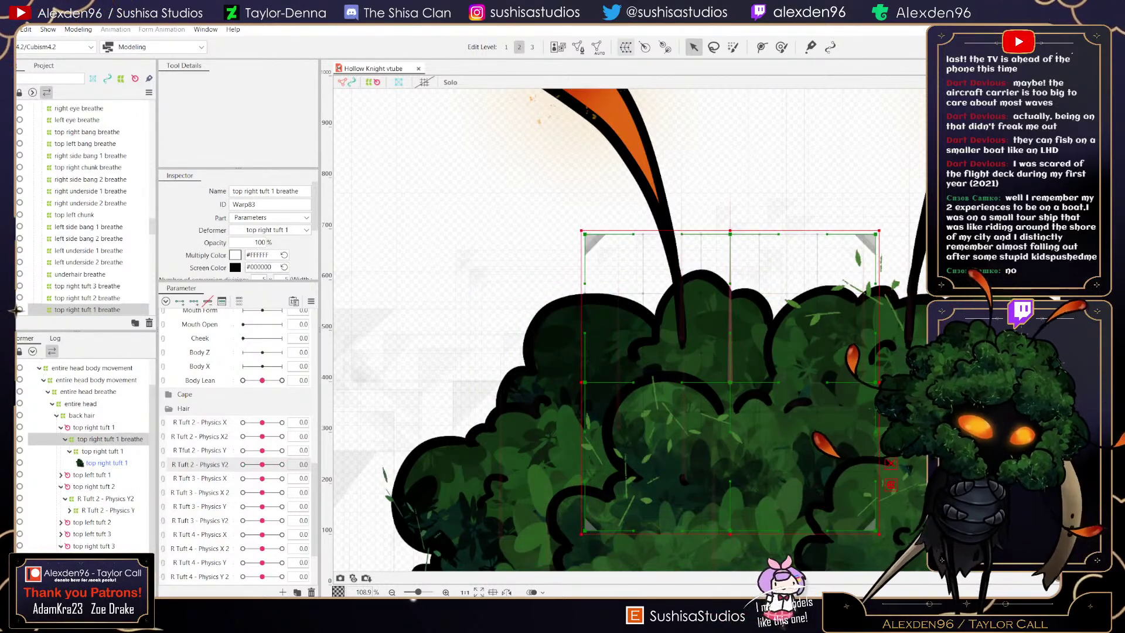
{"action": "left_click", "coordinate": [626, 46]}
{"action": "left_click", "coordinate": [579, 233]}
{"action": "left_click", "coordinate": [574, 244]}
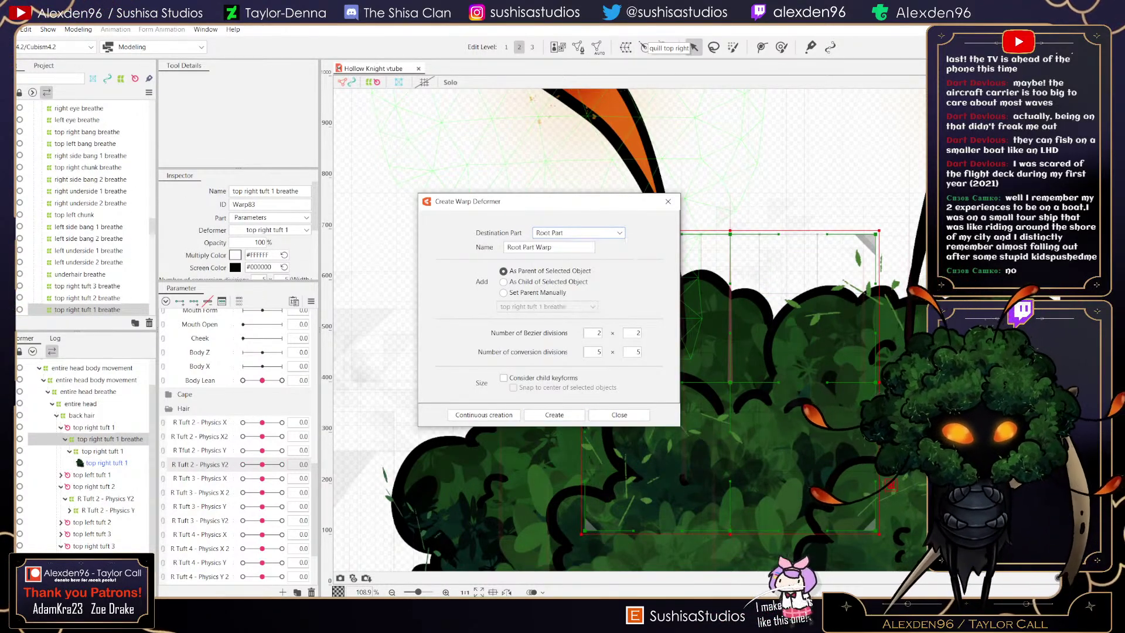
{"action": "left_click", "coordinate": [551, 248]}
{"action": "type", "text": "T"}
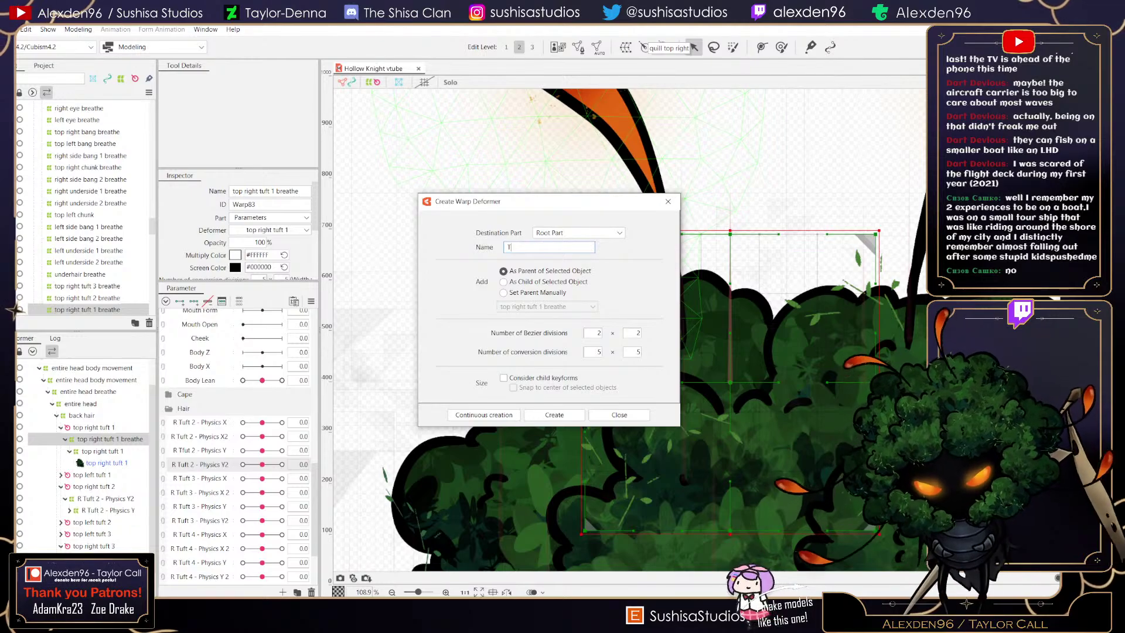
{"action": "type", "text": "R Tuft"}
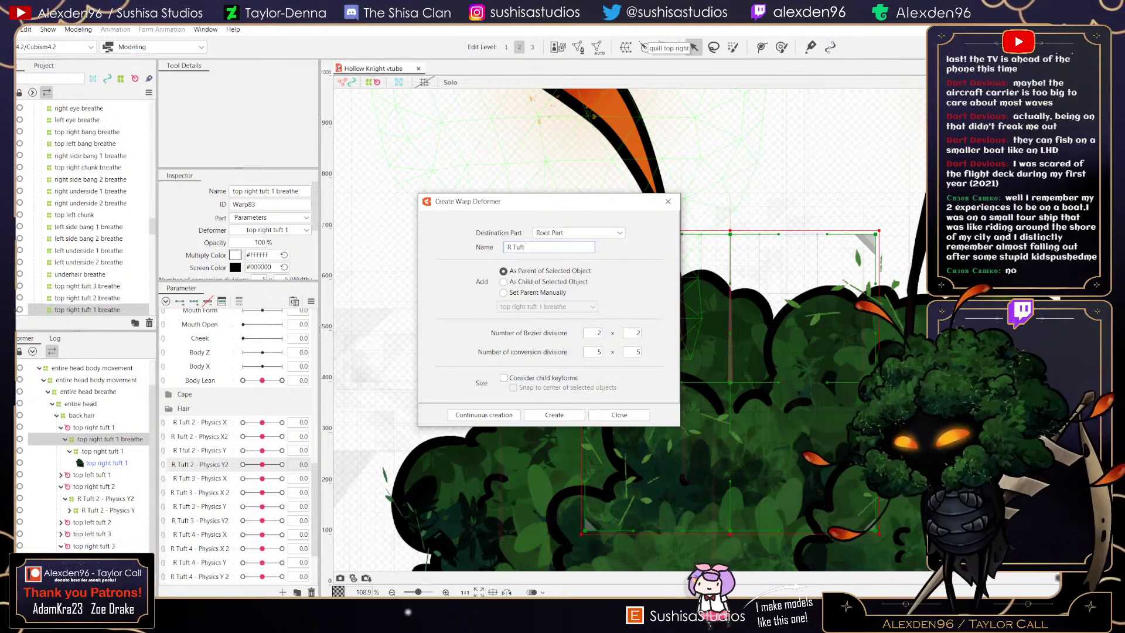
{"action": "type", "text": "1"}
{"action": "type", "text": "uft"}
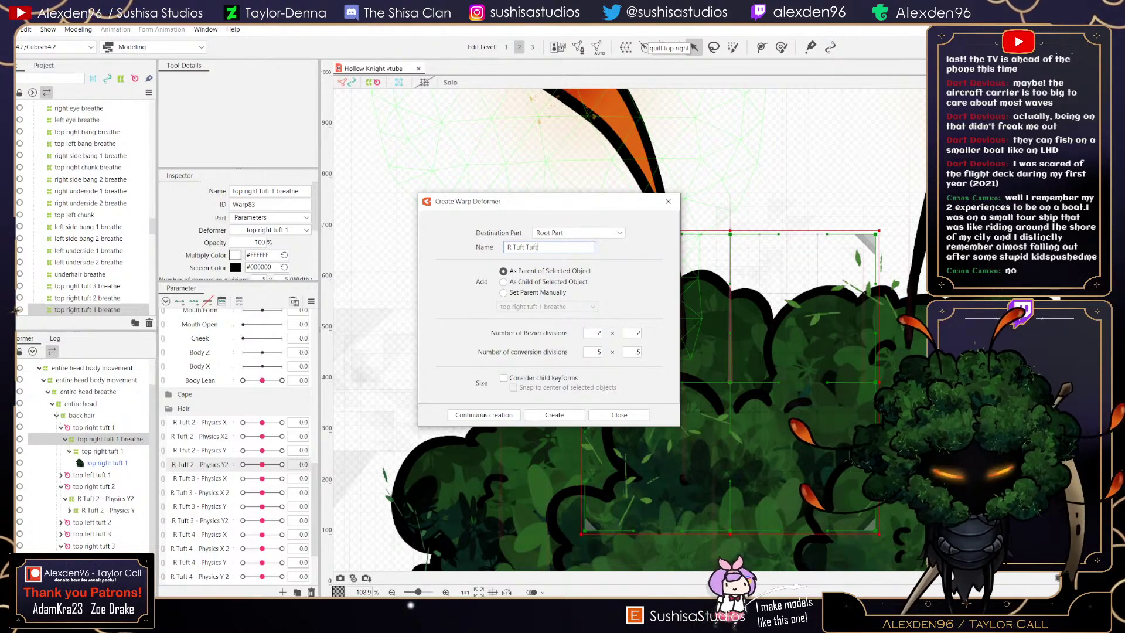
{"action": "key", "text": "BackSpace"}
{"action": "key", "text": "BackSpace"}
{"action": "key", "text": "BackSpace"}
{"action": "type", "text": "1 -"}
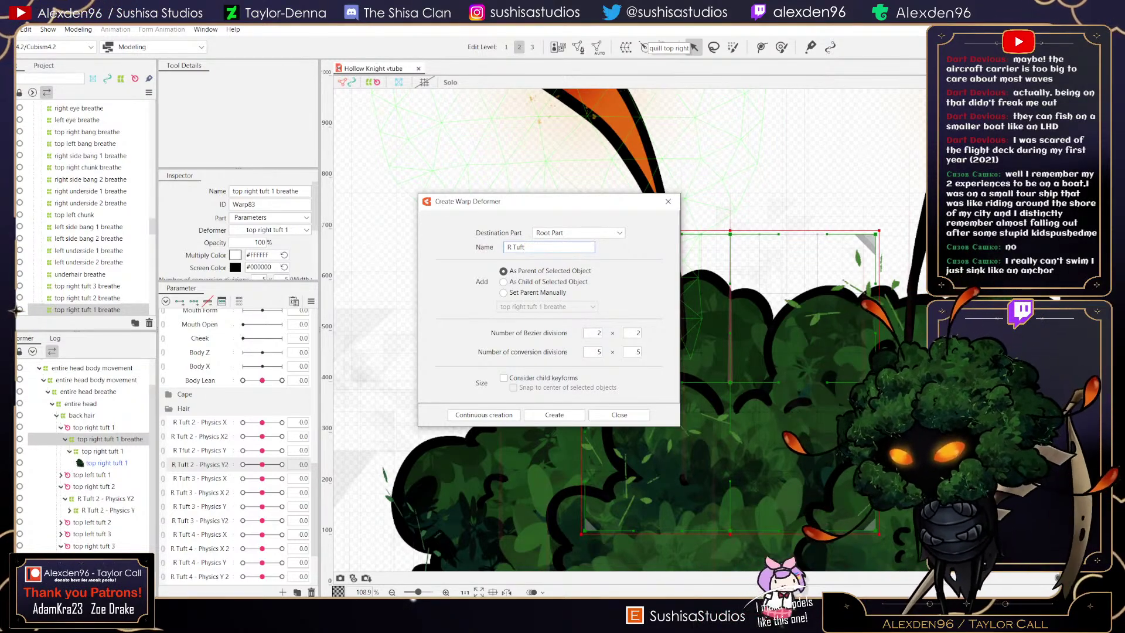
{"action": "type", "text": " hsyics X"}
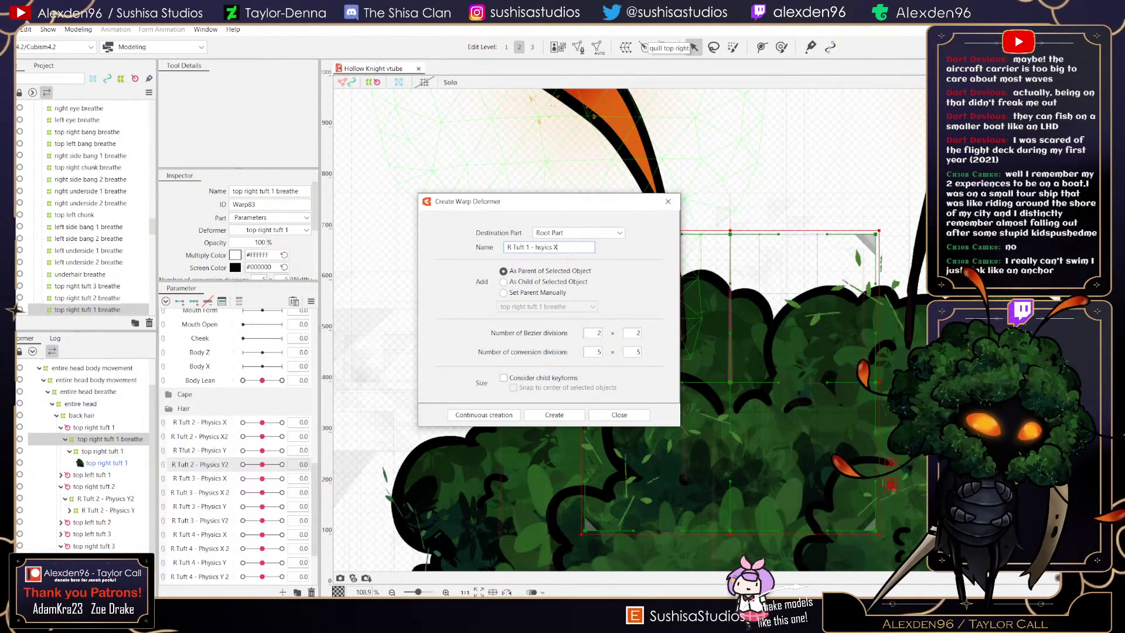
{"action": "left_click", "coordinate": [542, 246]}
{"action": "key", "text": "BackSpace"}
{"action": "key", "text": "BackSpace"}
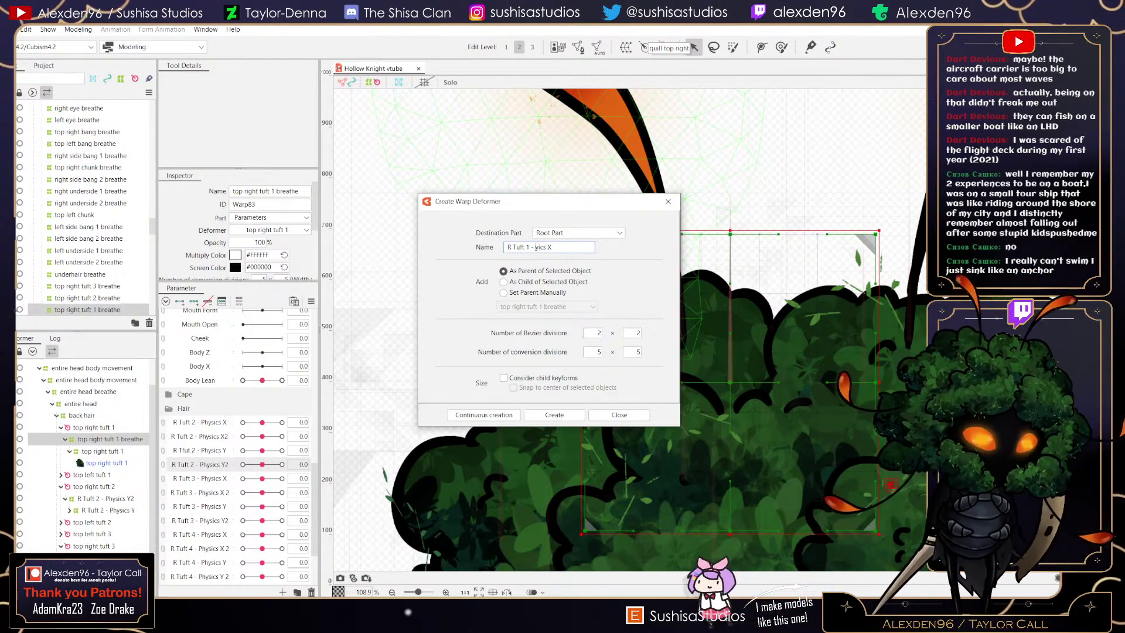
{"action": "type", "text": "Phy"}
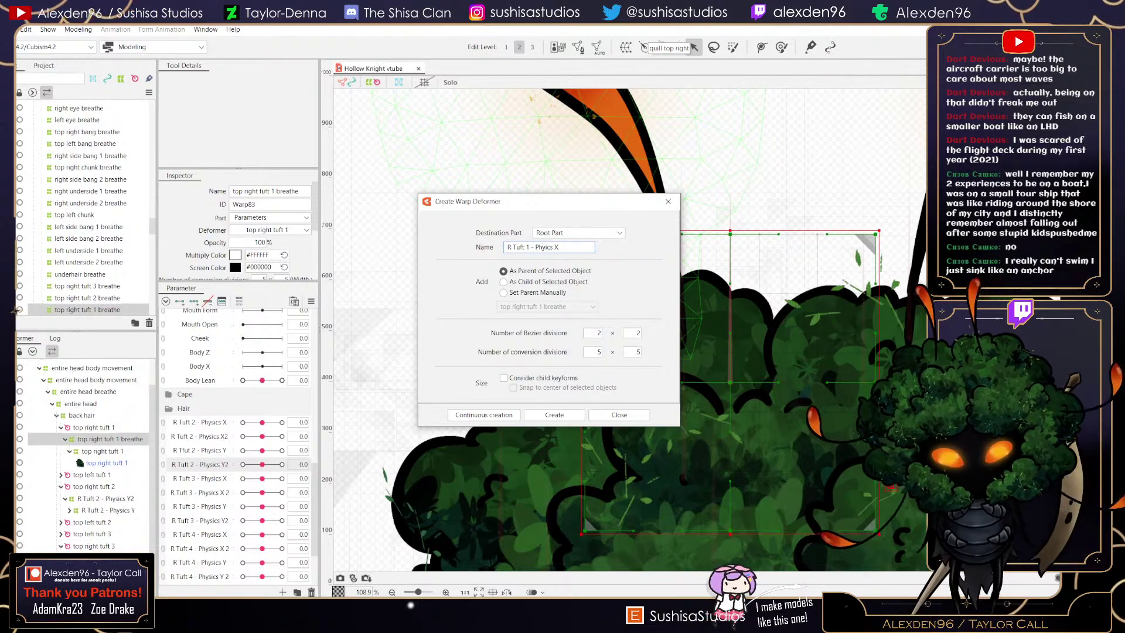
{"action": "type", "text": "s"}
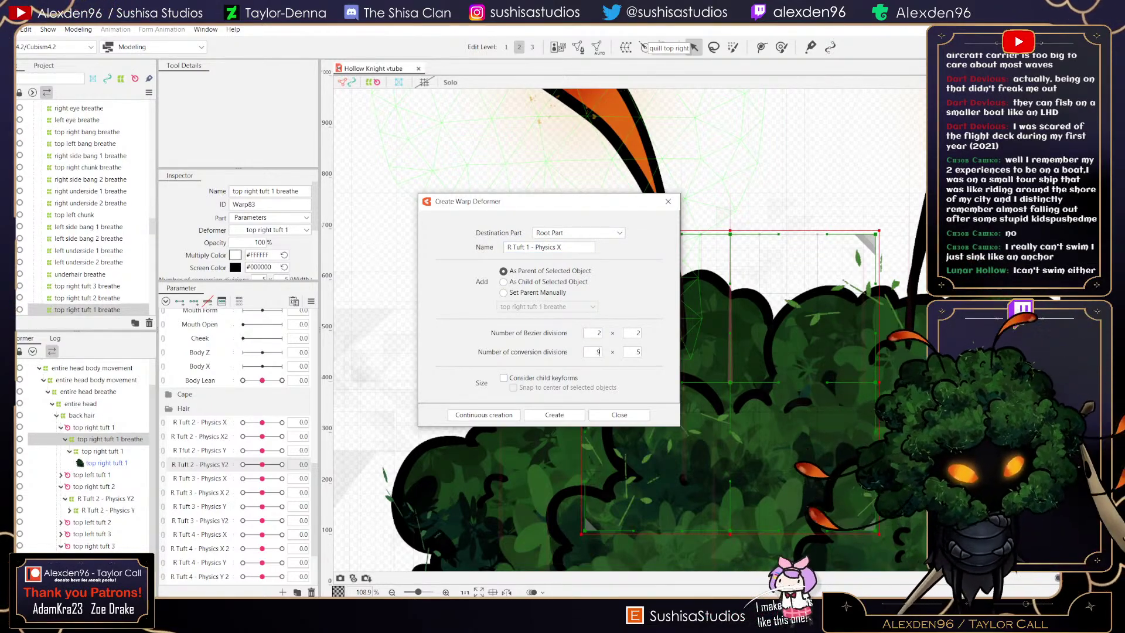
{"action": "left_click", "coordinate": [554, 415]}
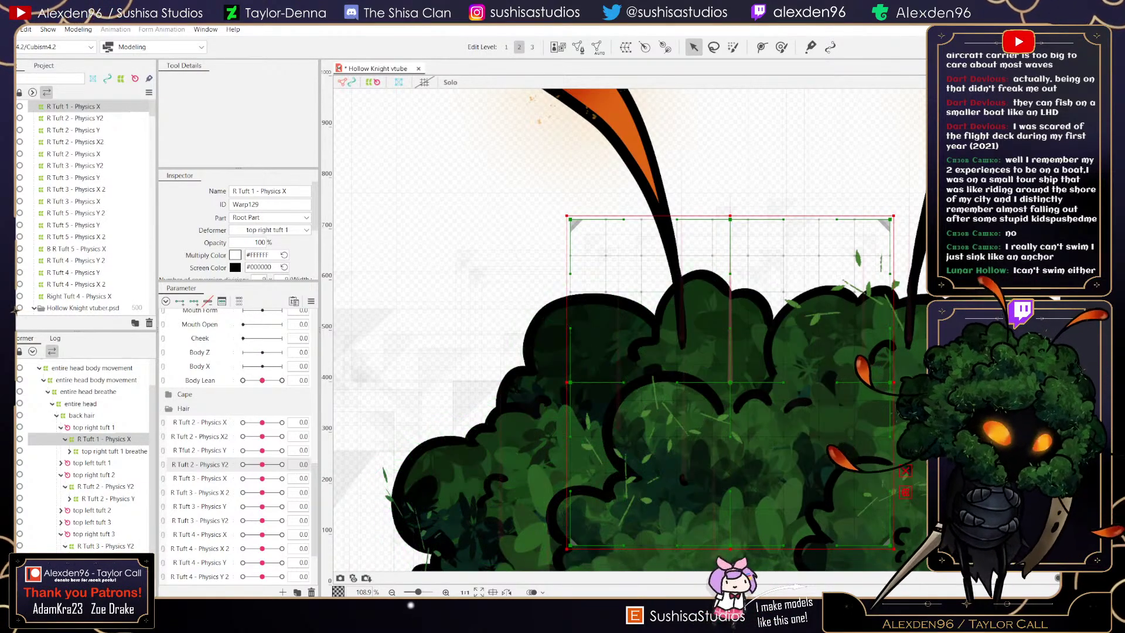
- Shrink the R Tuft 1 - Physics X warp from two opposite corners so its frame fits closely around top right tuft 1
{"action": "left_click_drag", "start_coordinate": [894, 216], "coordinate": [841, 262]}
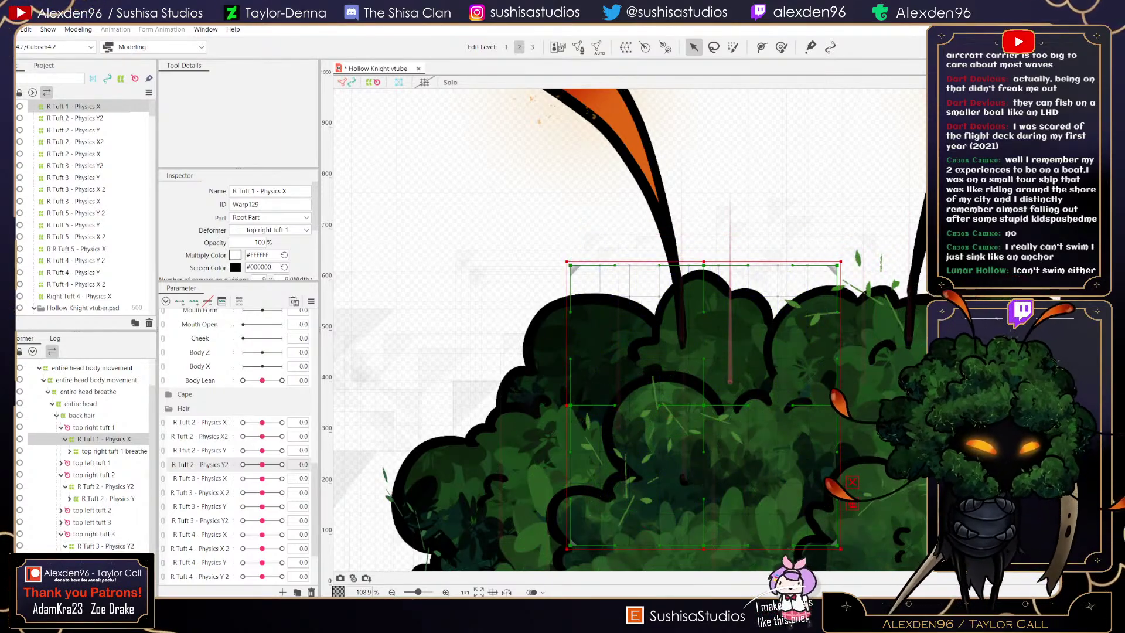
{"action": "left_click_drag", "start_coordinate": [566, 549], "coordinate": [606, 485]}
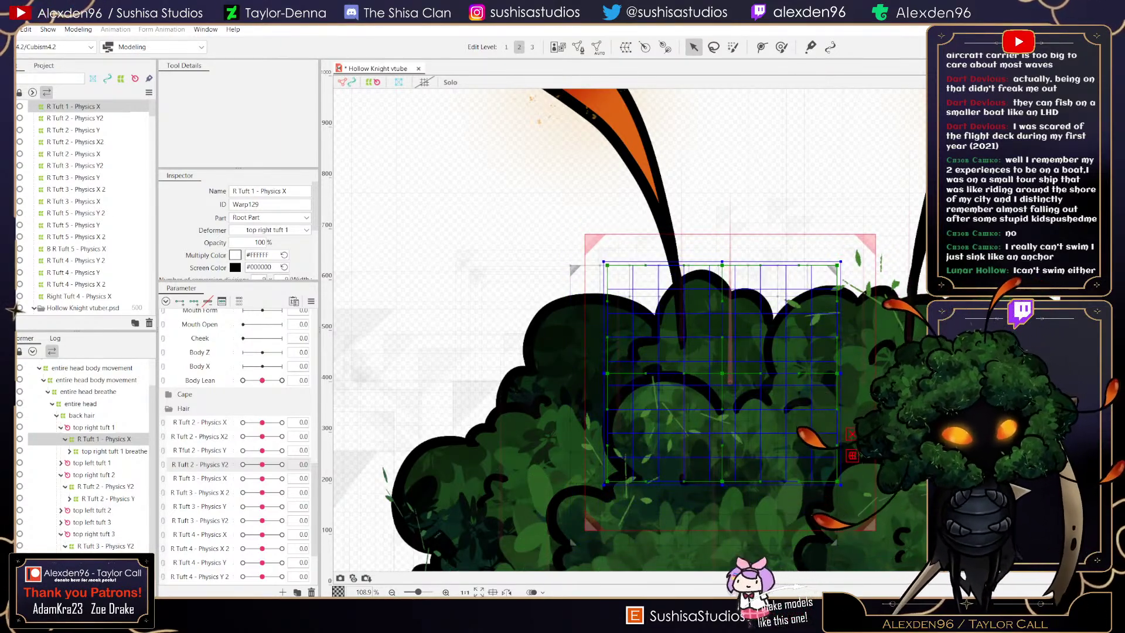
{"action": "key", "text": "Return"}
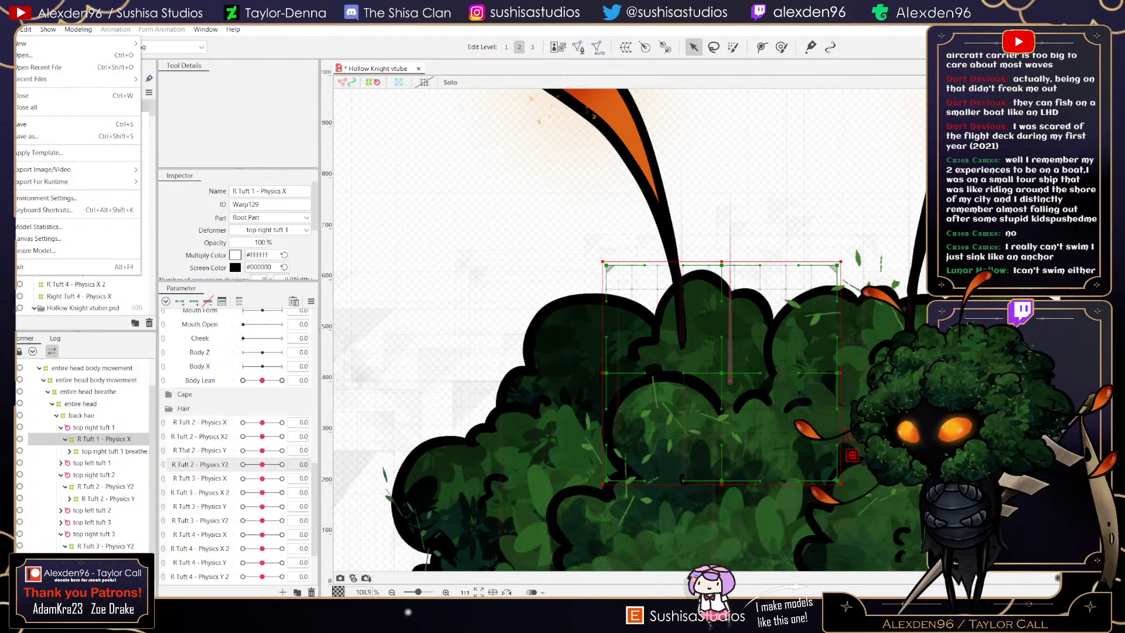
- Save the model and create a parameter named R Tuft 1 - Physics X in the Hair group, ranging from -1.0 to 1.0
{"action": "key", "text": "ctrl+s"}
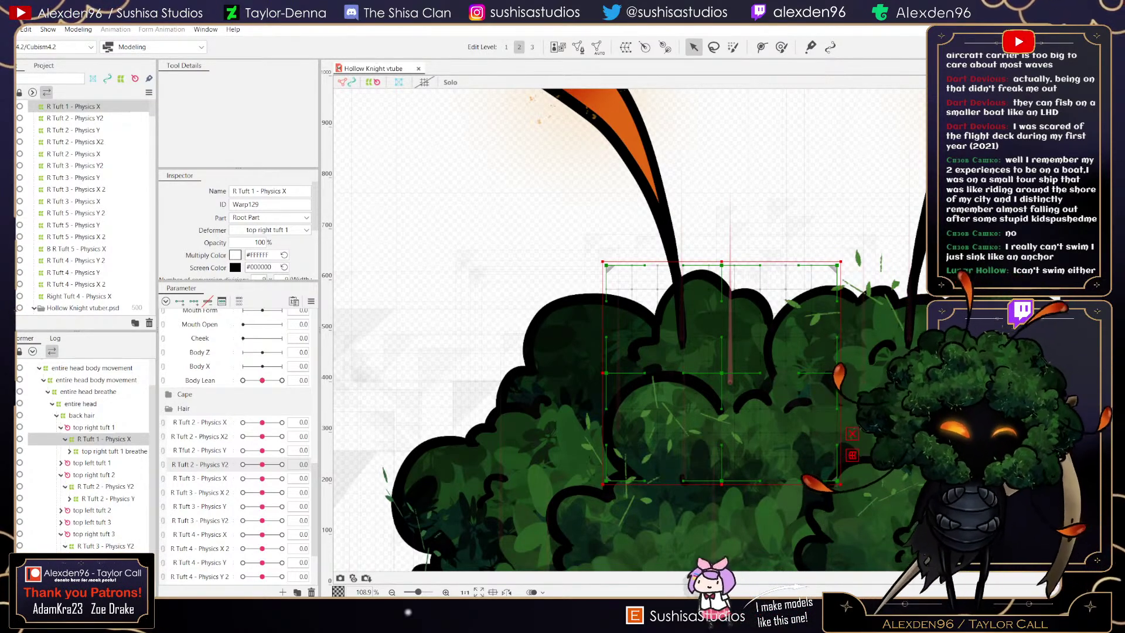
{"action": "left_click", "coordinate": [199, 422]}
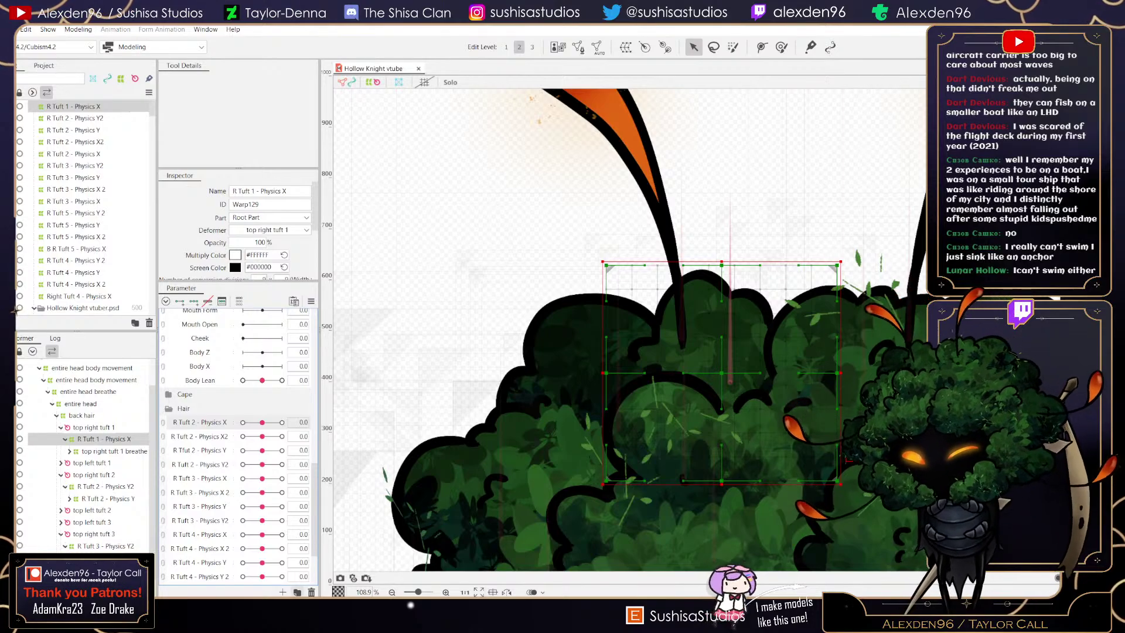
{"action": "left_click", "coordinate": [283, 592]}
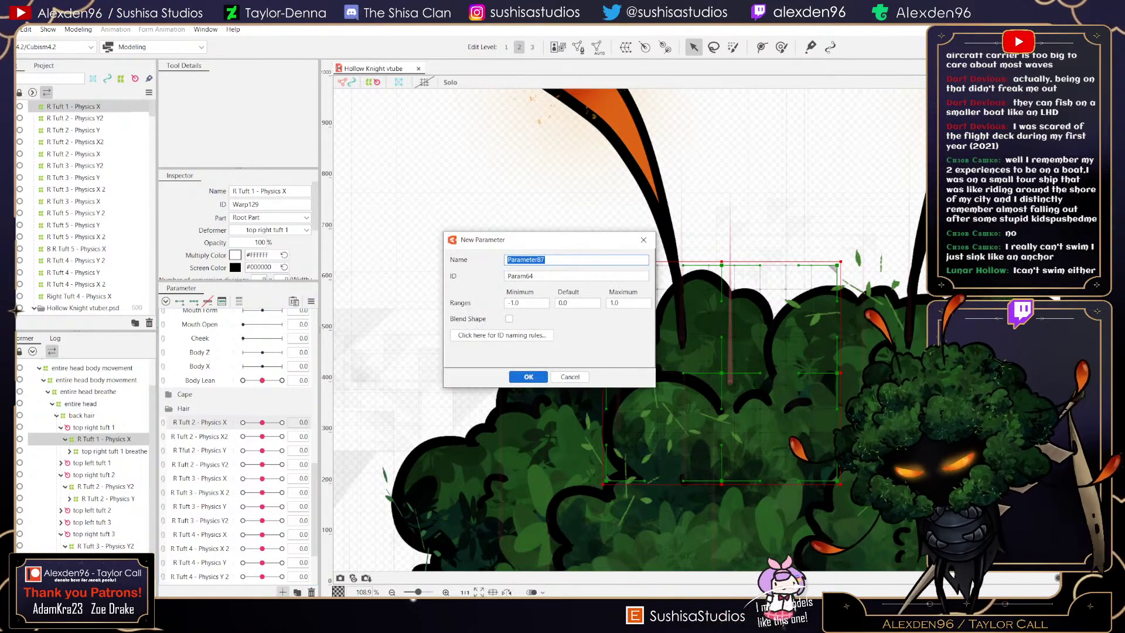
{"action": "type", "text": "R"}
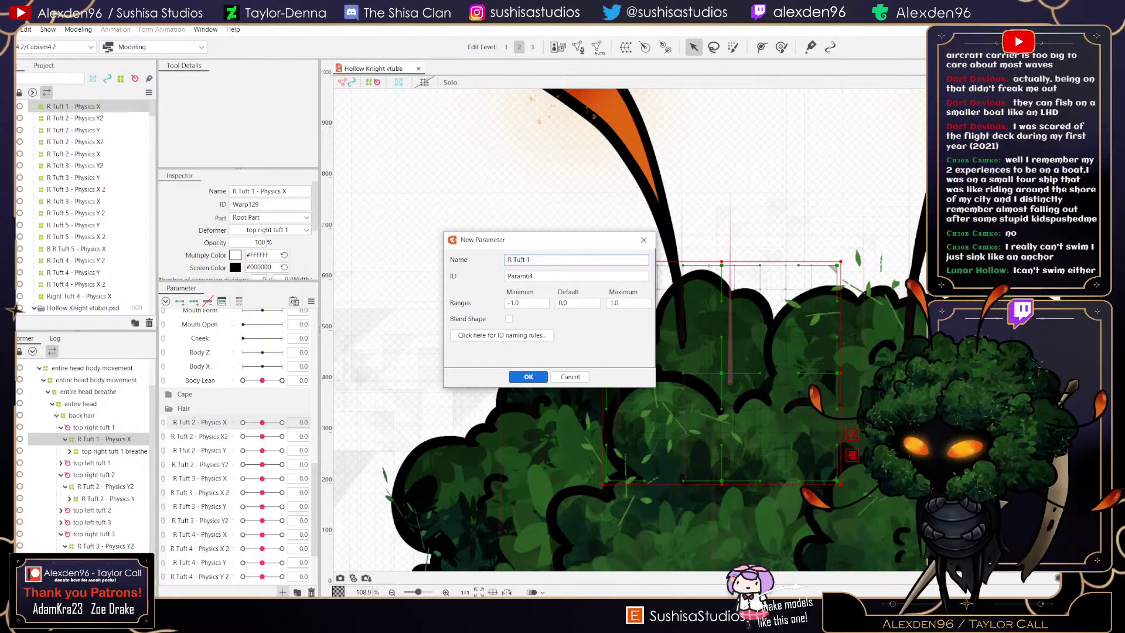
{"action": "type", "text": " Tuft 1 - "}
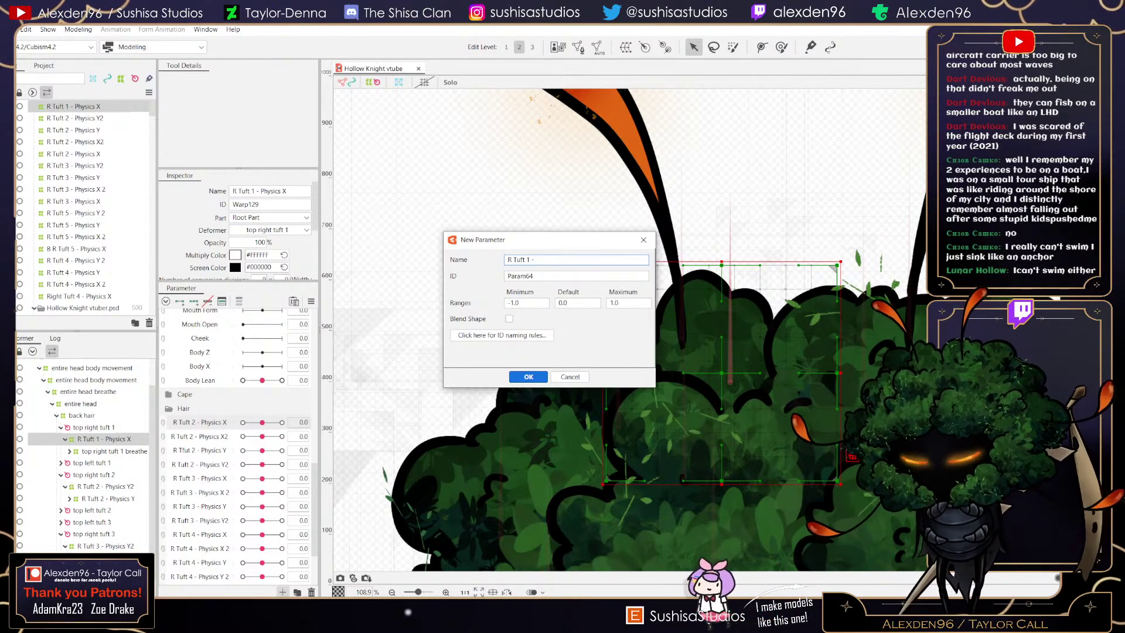
{"action": "type", "text": "Physics X"}
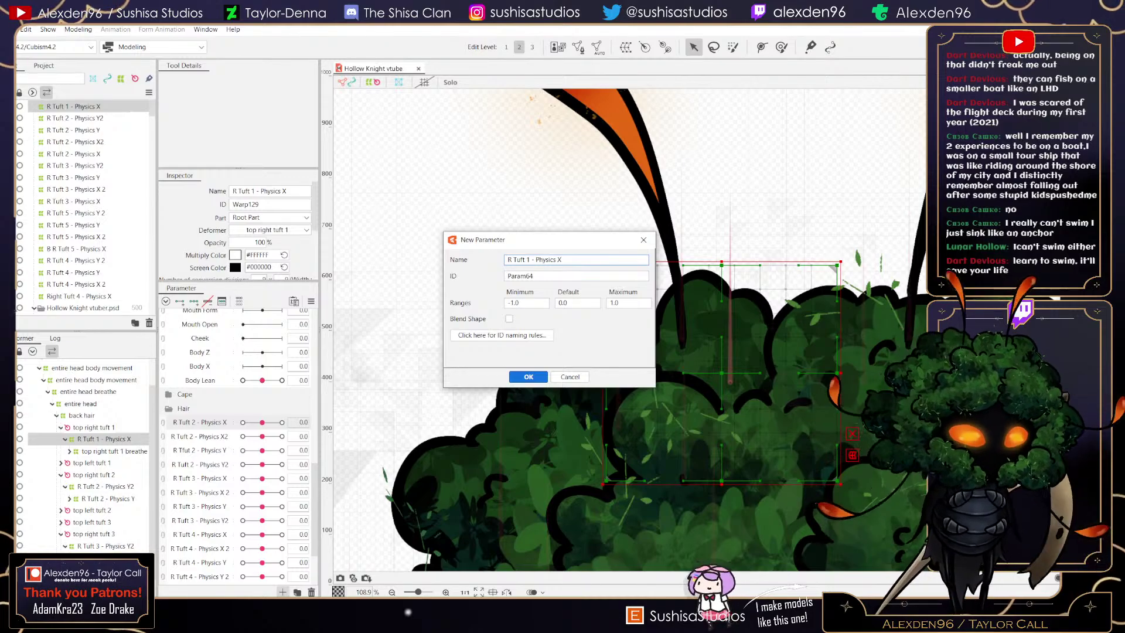
{"action": "left_click", "coordinate": [528, 377]}
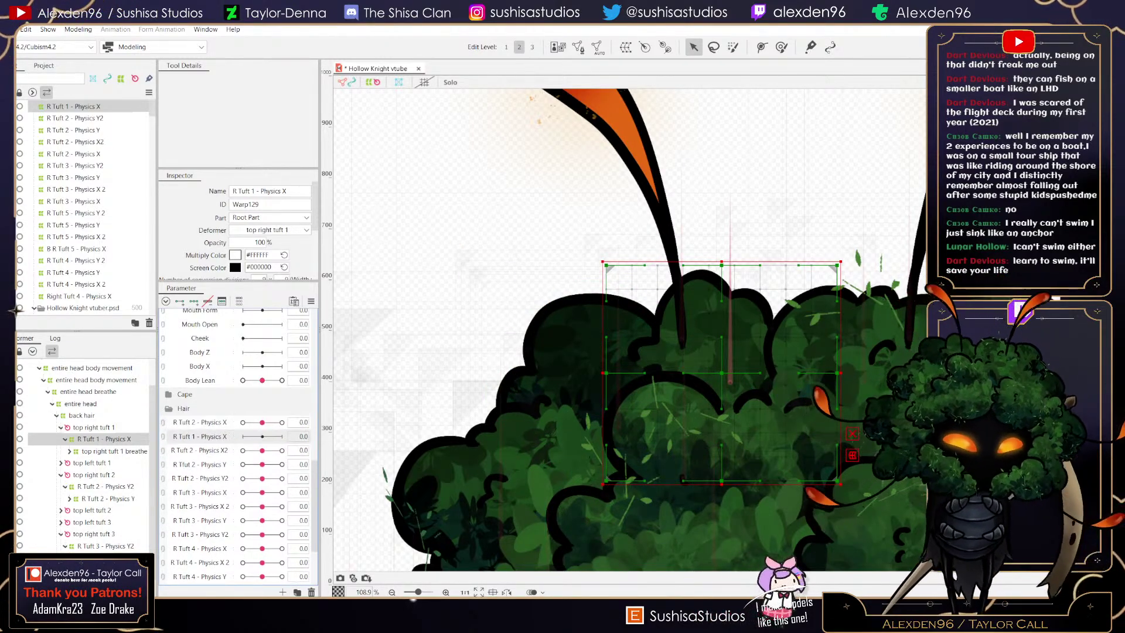
- Move R Tuft 1 - Physics X to the head of the Hair group, give it three keyforms for the warp, and save
{"action": "left_click_drag", "start_coordinate": [225, 436], "coordinate": [226, 420]}
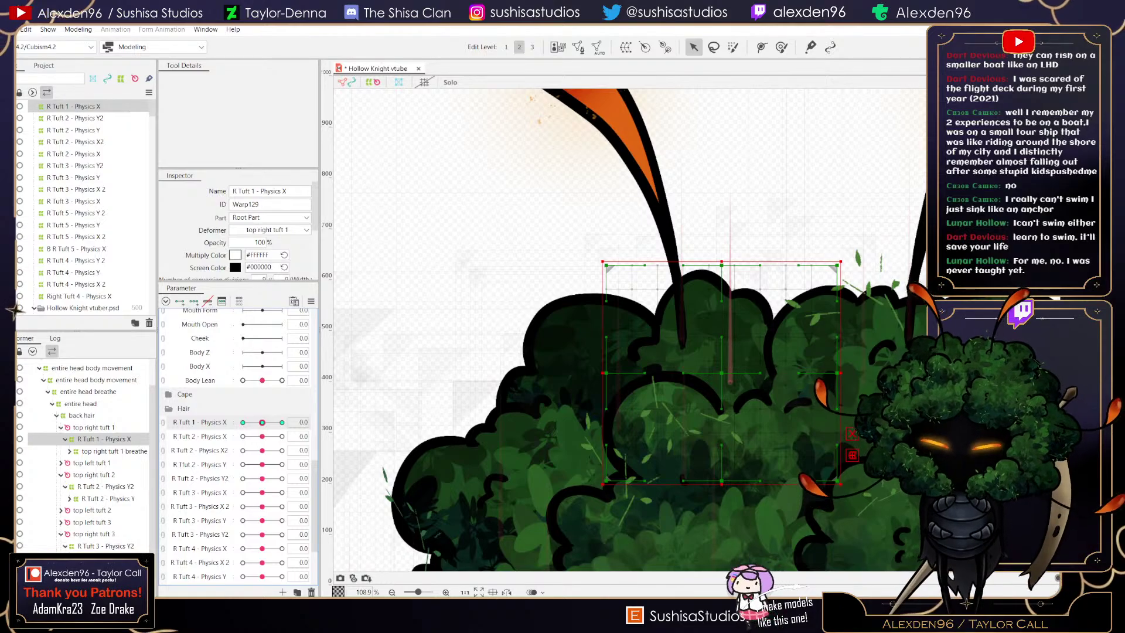
{"action": "mouse_move", "coordinate": [262, 423]}
{"action": "left_mouse_down"}
{"action": "mouse_move", "coordinate": [282, 422]}
{"action": "mouse_move", "coordinate": [243, 422]}
{"action": "mouse_move", "coordinate": [262, 423]}
{"action": "left_mouse_up"}
{"action": "left_click", "coordinate": [8, 30]}
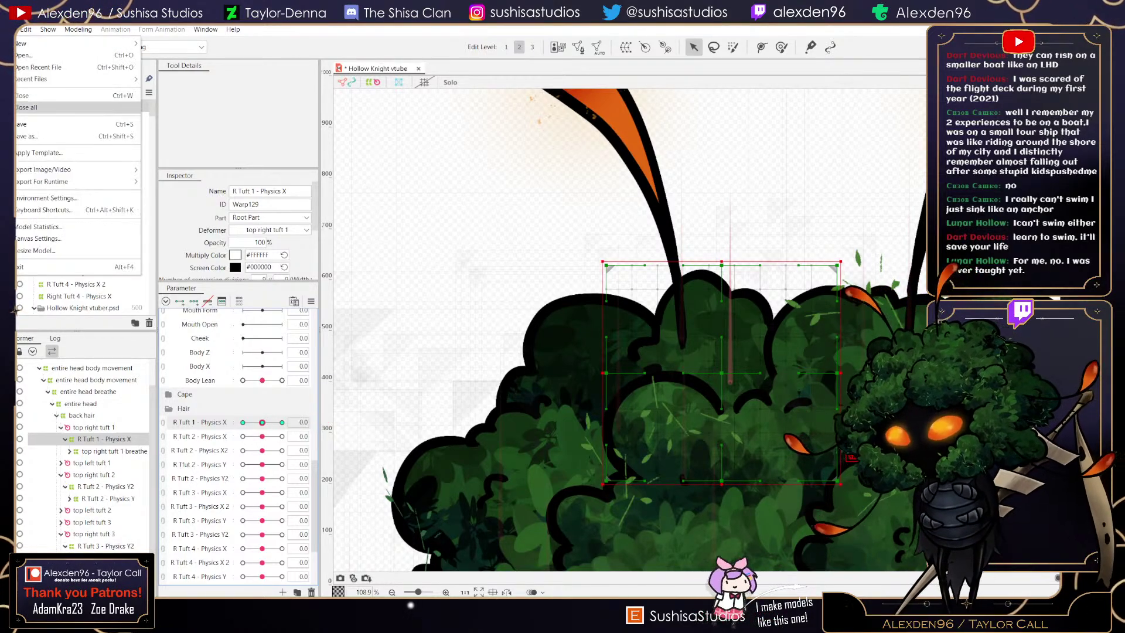
{"action": "left_click", "coordinate": [23, 124]}
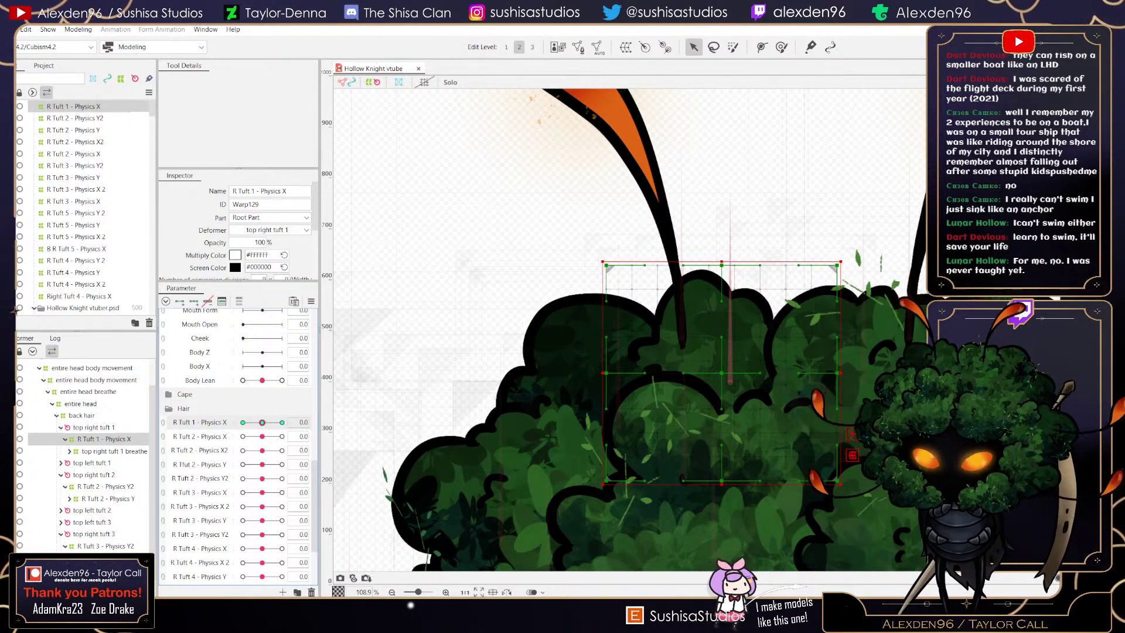
- Preview R Tuft 1 - Physics X and R Tuft 2 - Physics X at 1.0 to compare their poses, returning both to 0
{"action": "left_click", "coordinate": [282, 422]}
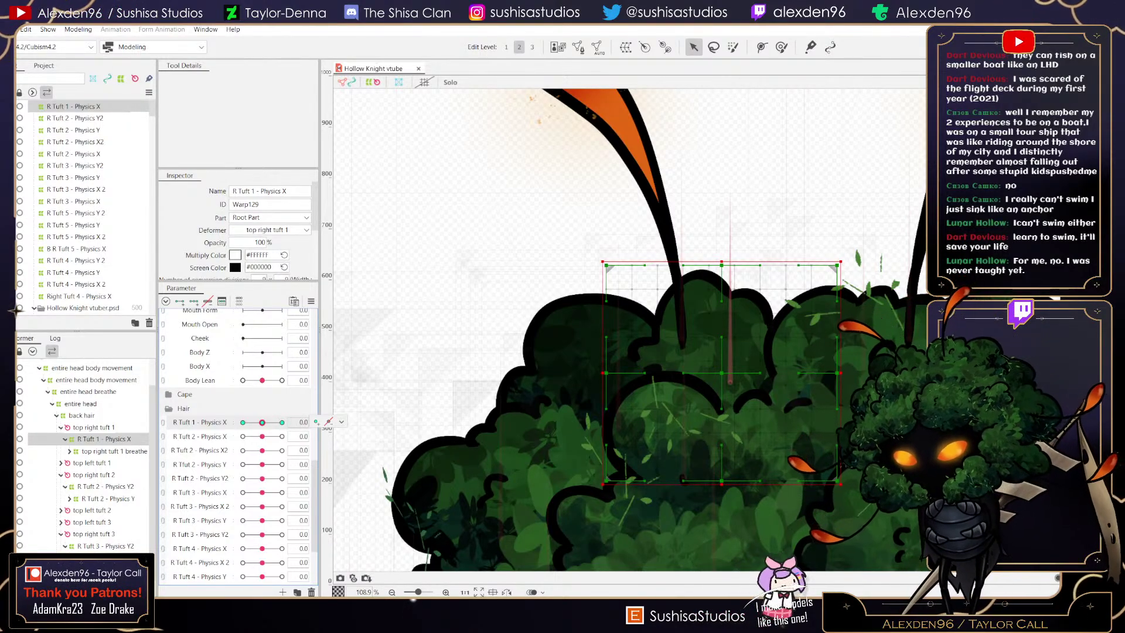
{"action": "left_click", "coordinate": [262, 422]}
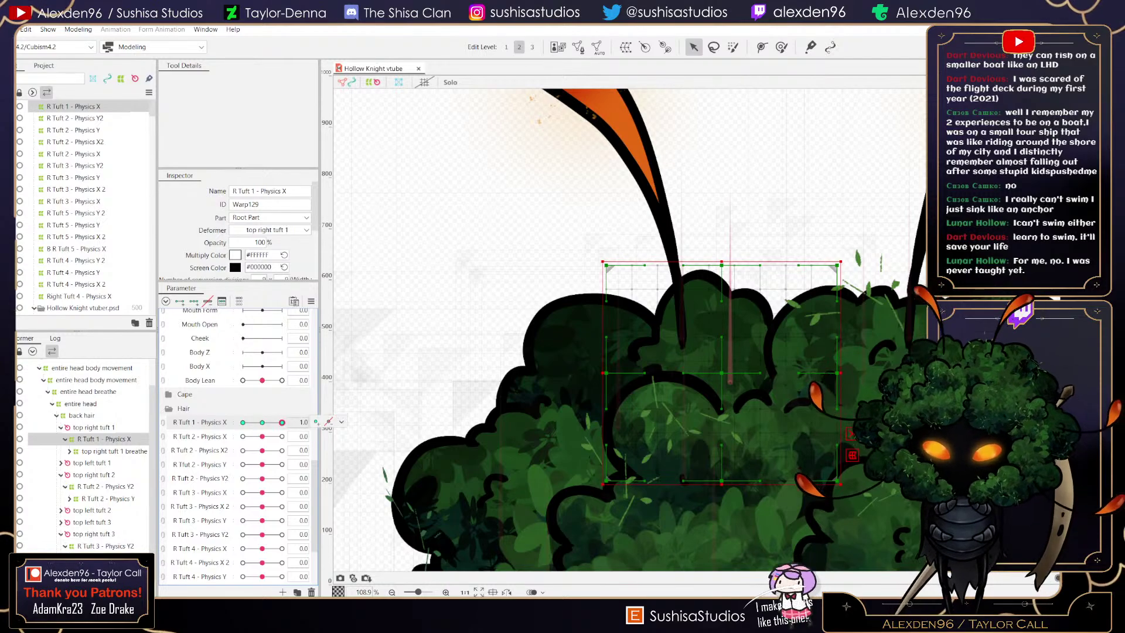
{"action": "left_click", "coordinate": [282, 422]}
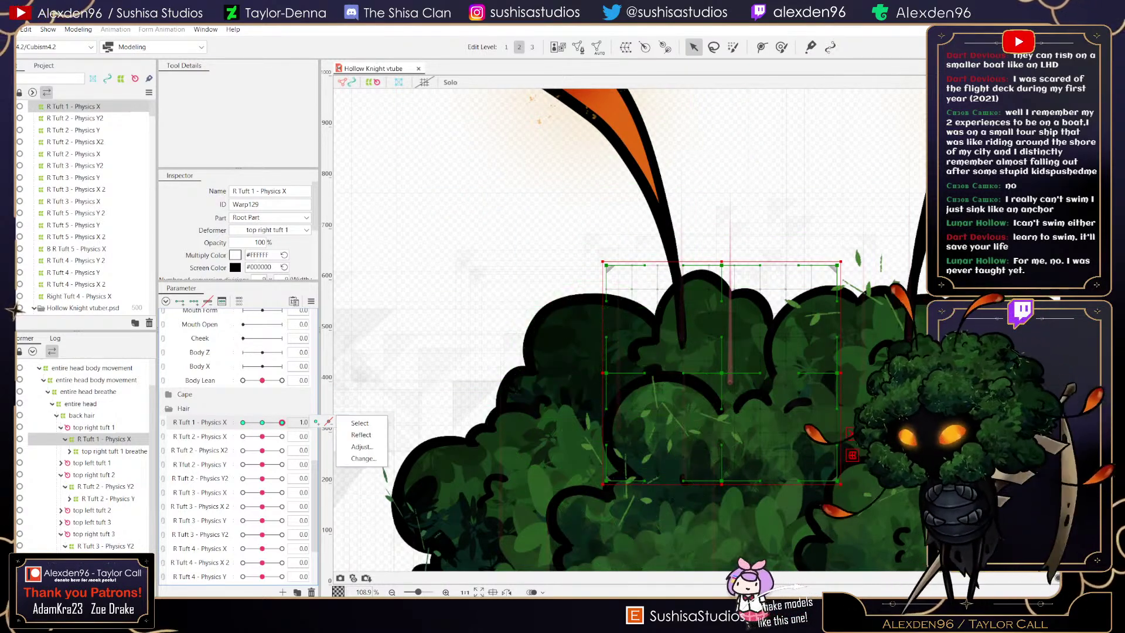
{"action": "left_click", "coordinate": [262, 422]}
{"action": "left_click", "coordinate": [281, 436]}
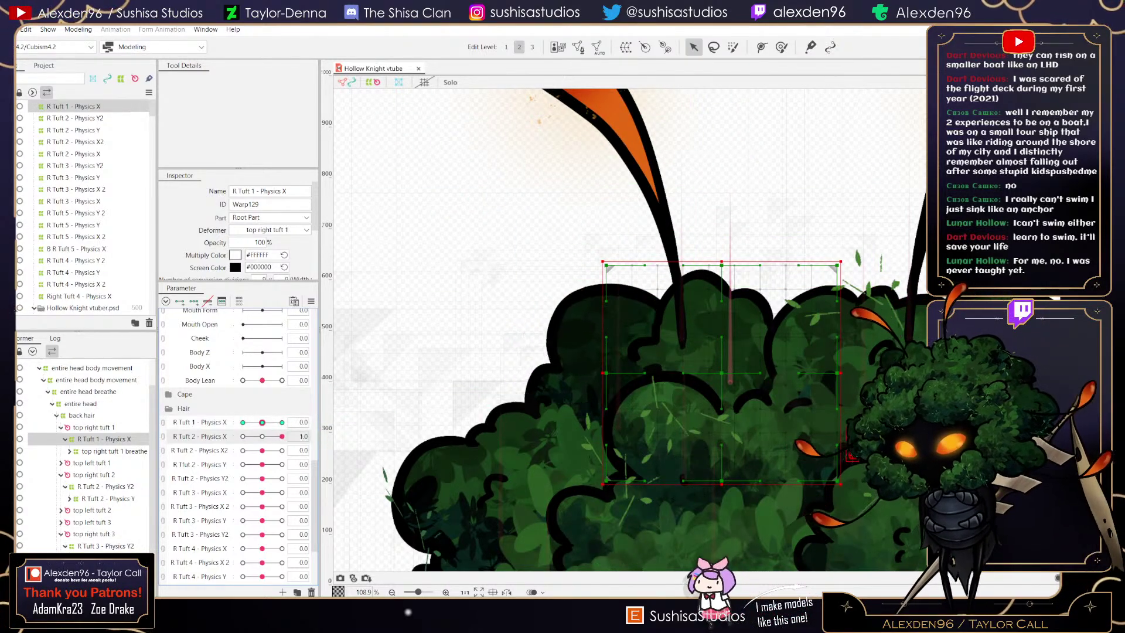
{"action": "left_click", "coordinate": [262, 436]}
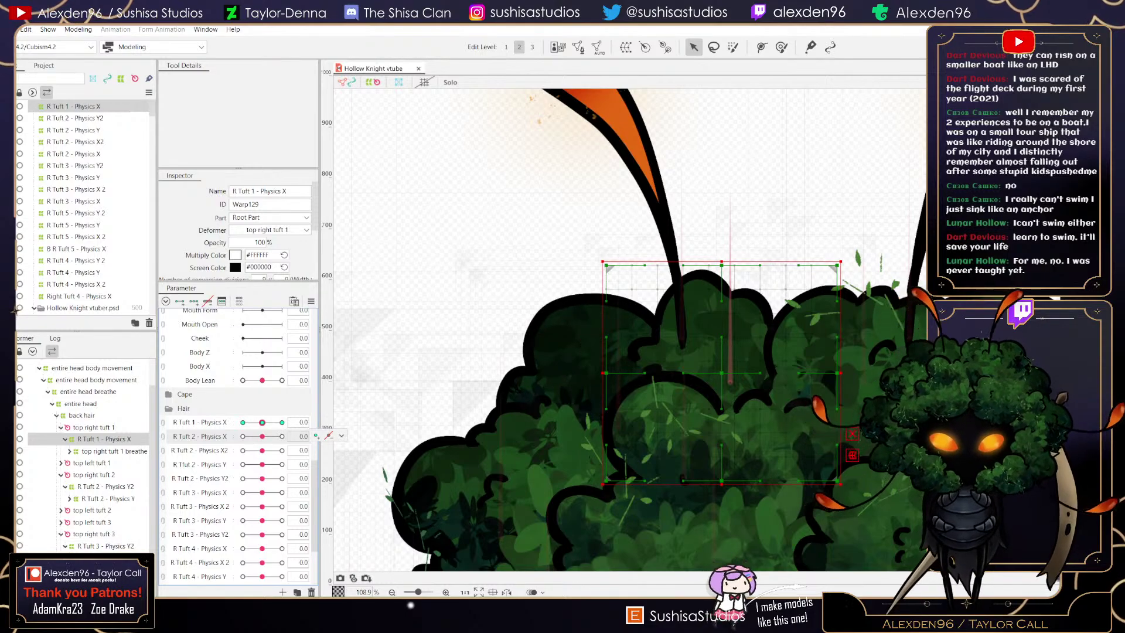
- With R Tuft 1 - Physics X at 1.0, reshape the warp's control points so top right tuft 1 leans to the right
{"action": "left_click", "coordinate": [281, 422]}
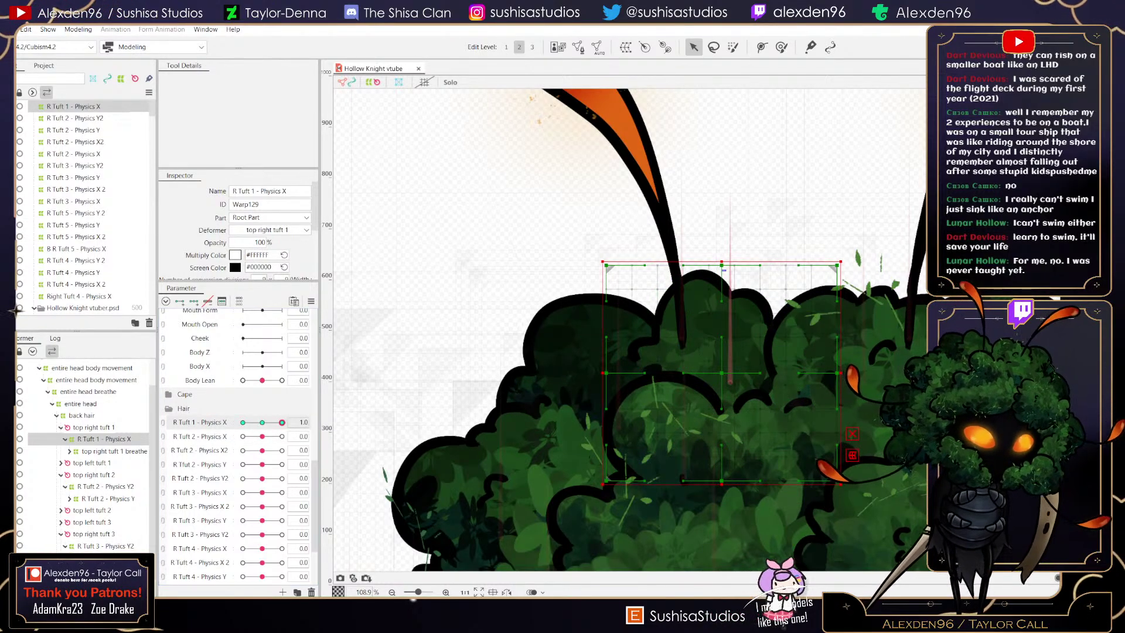
{"action": "left_click_drag", "start_coordinate": [721, 265], "coordinate": [769, 264]}
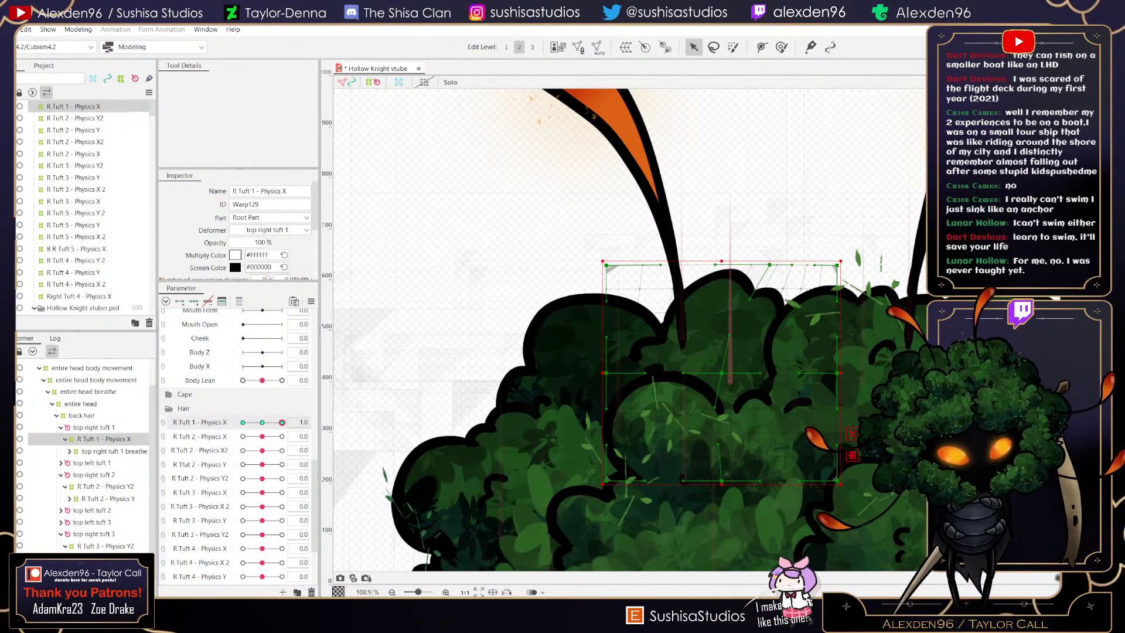
{"action": "left_click_drag", "start_coordinate": [851, 455], "coordinate": [879, 455]}
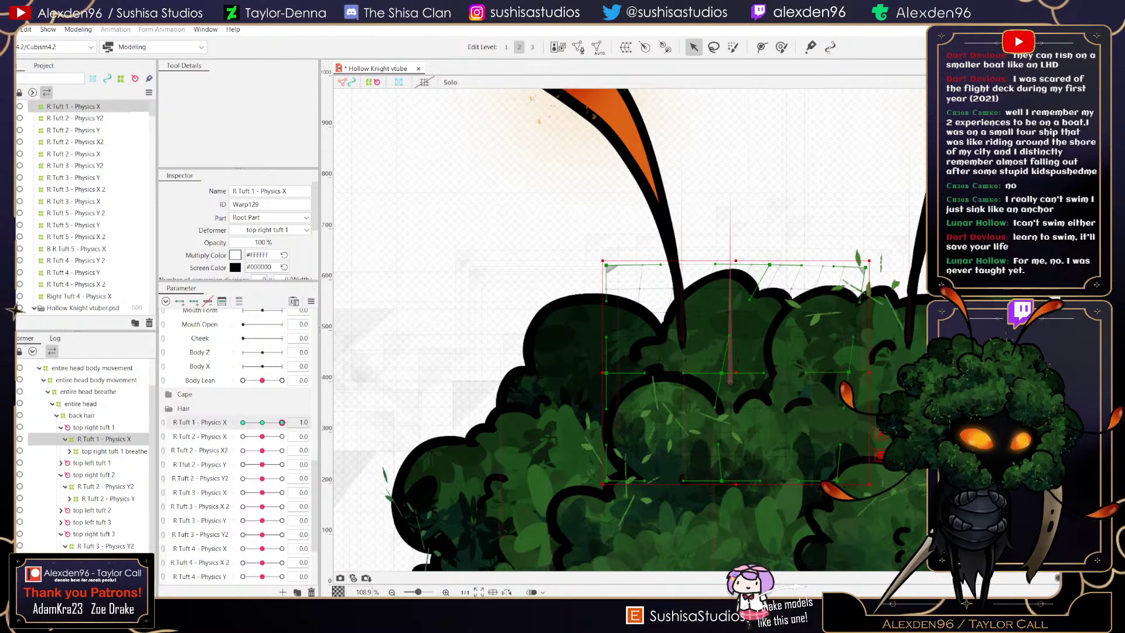
{"action": "left_click_drag", "start_coordinate": [606, 265], "coordinate": [645, 269]}
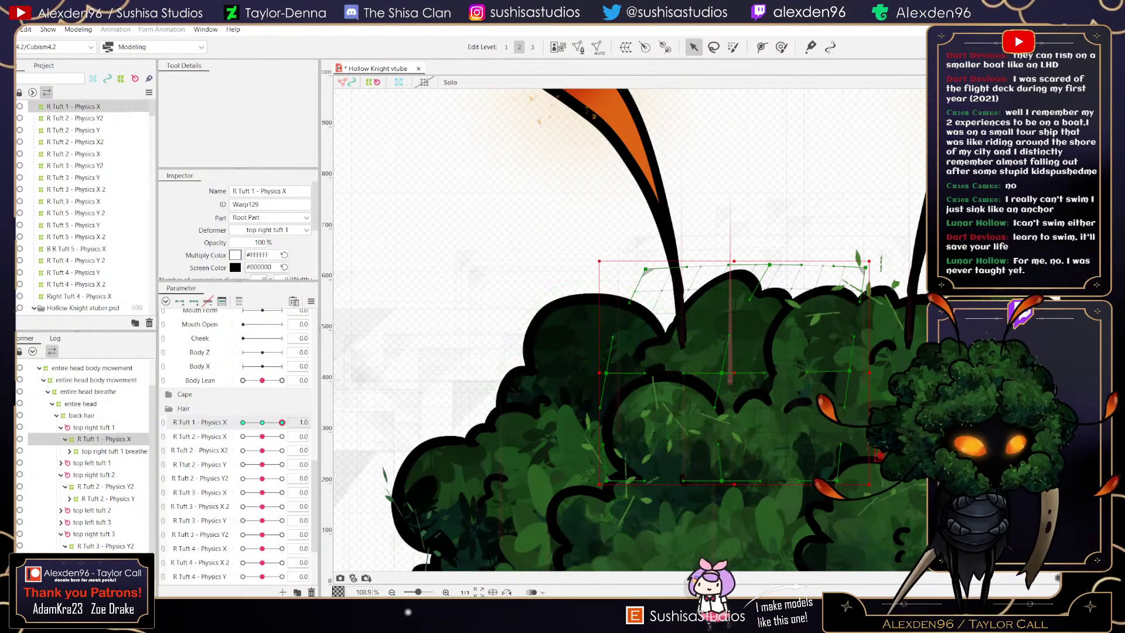
{"action": "left_click_drag", "start_coordinate": [606, 373], "coordinate": [615, 374]}
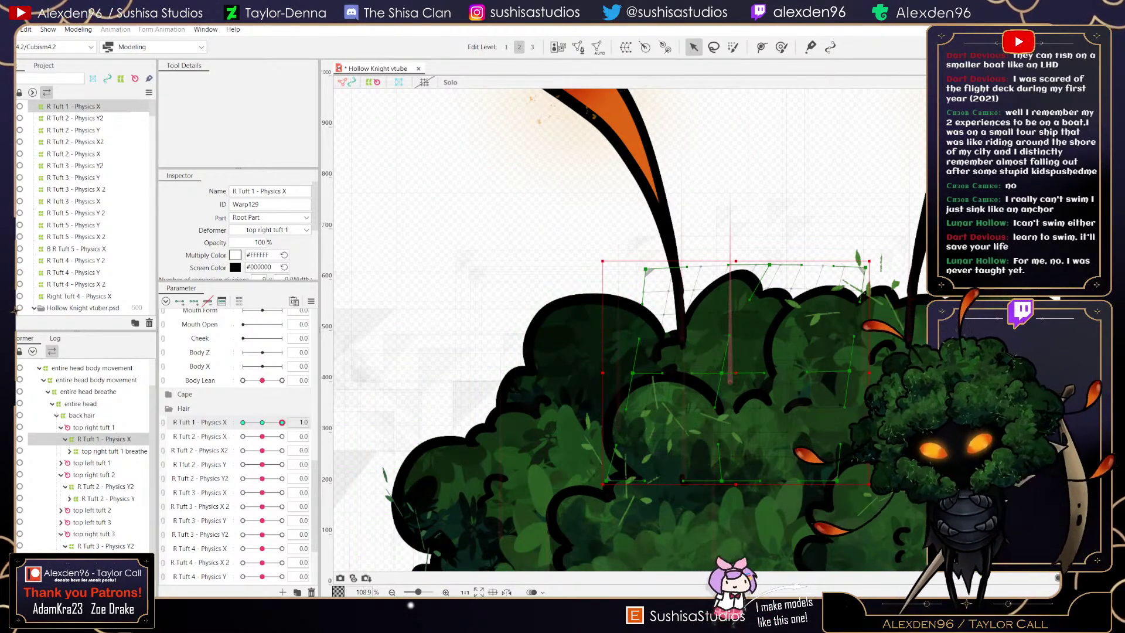
{"action": "mouse_move", "coordinate": [282, 422]}
{"action": "left_mouse_down"}
{"action": "mouse_move", "coordinate": [256, 422]}
{"action": "mouse_move", "coordinate": [282, 422]}
{"action": "left_mouse_up"}
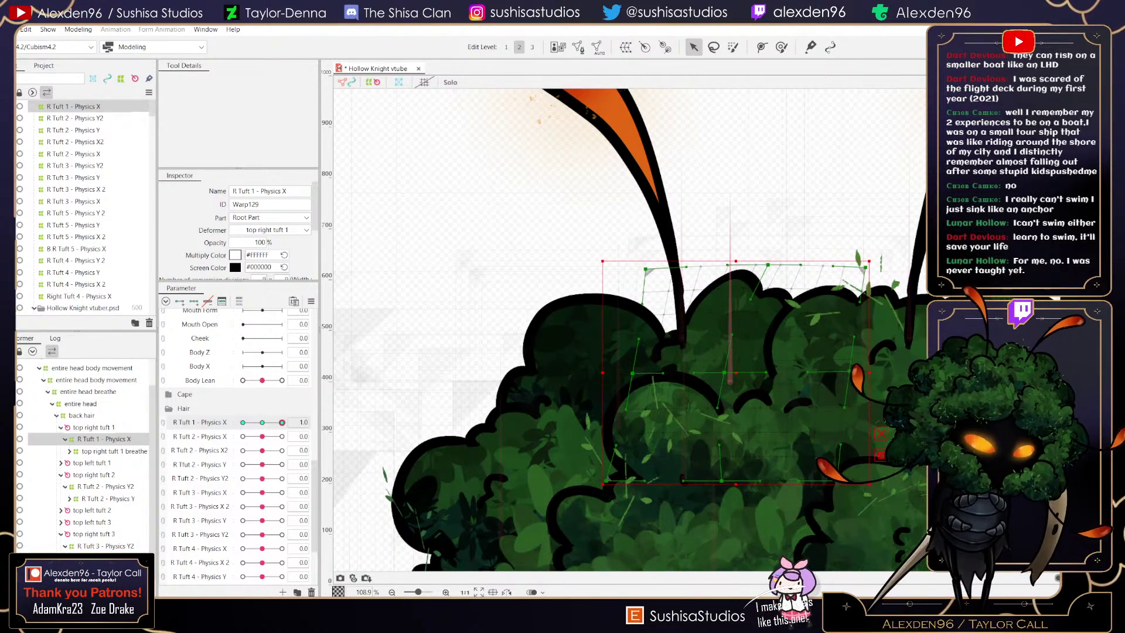
{"action": "left_click_drag", "start_coordinate": [605, 482], "coordinate": [626, 482]}
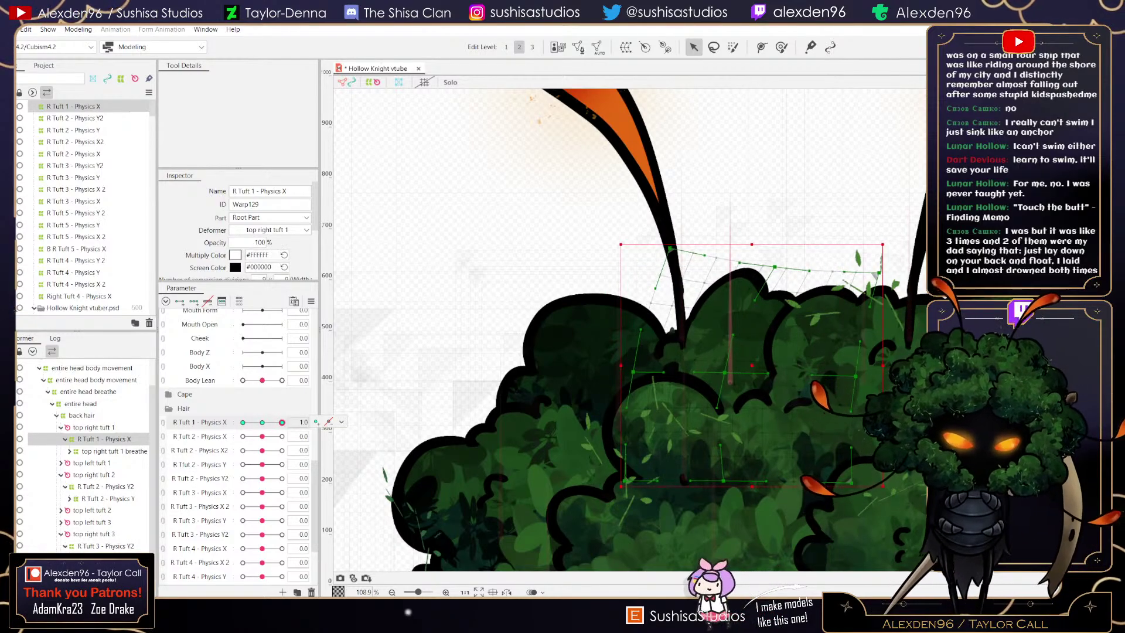
- Preview the sway from 0 to 1.0 and nudge the warp slightly further right in the 1.0 keyform
{"action": "left_click", "coordinate": [262, 423]}
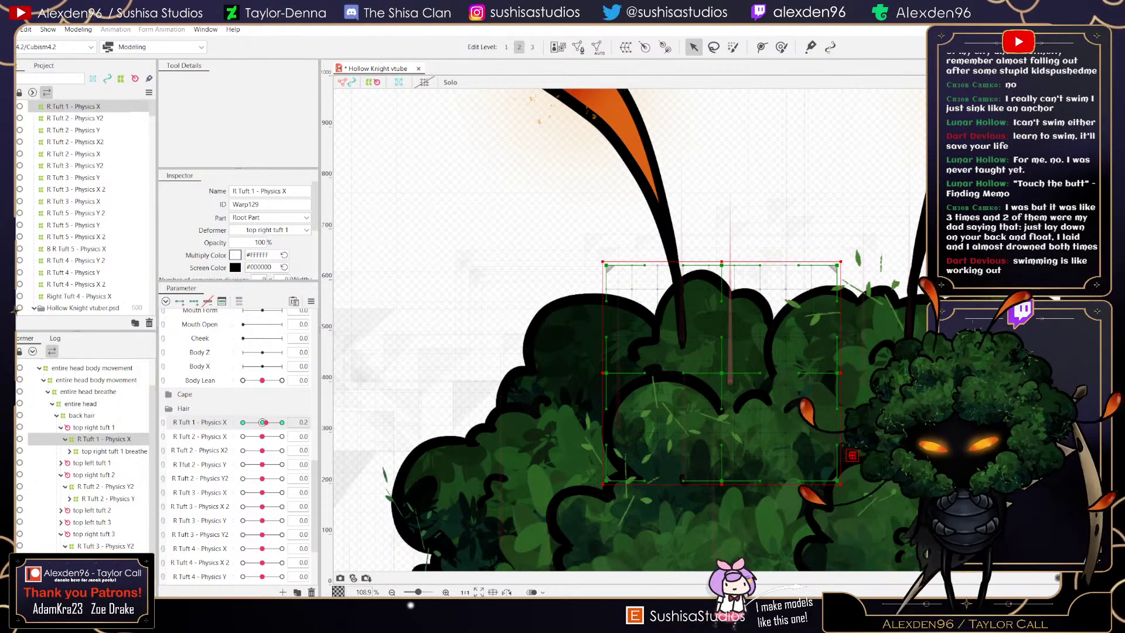
{"action": "mouse_move", "coordinate": [262, 422]}
{"action": "left_mouse_down"}
{"action": "mouse_move", "coordinate": [282, 422]}
{"action": "mouse_move", "coordinate": [243, 422]}
{"action": "mouse_move", "coordinate": [282, 422]}
{"action": "left_mouse_up"}
{"action": "key", "text": "Right"}
{"action": "key", "text": "Right"}
{"action": "key", "text": "Right"}
{"action": "key", "text": "Right"}
{"action": "key", "text": "Right"}
{"action": "key", "text": "Right"}
{"action": "key", "text": "Right"}
{"action": "key", "text": "Right"}
{"action": "key", "text": "Right"}
{"action": "key", "text": "Right"}
{"action": "key", "text": "Right"}
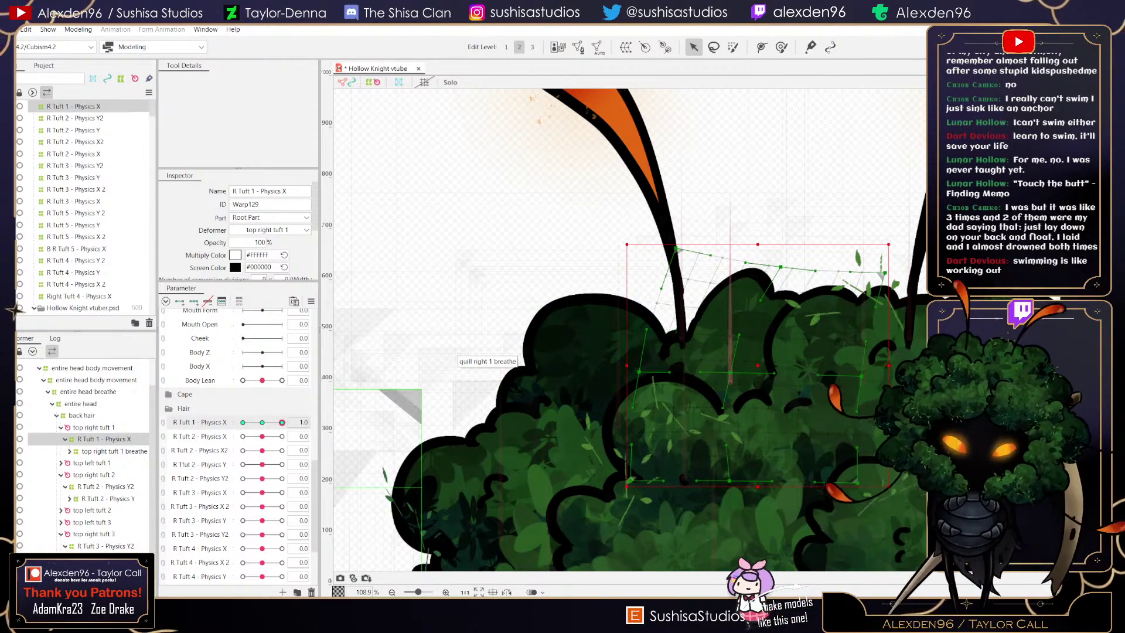
- With R Tuft 1 - Physics X at -1.0, bend the warp so the tuft leans left, reset the parameter to 0, and save
{"action": "left_click_drag", "start_coordinate": [281, 422], "coordinate": [242, 422]}
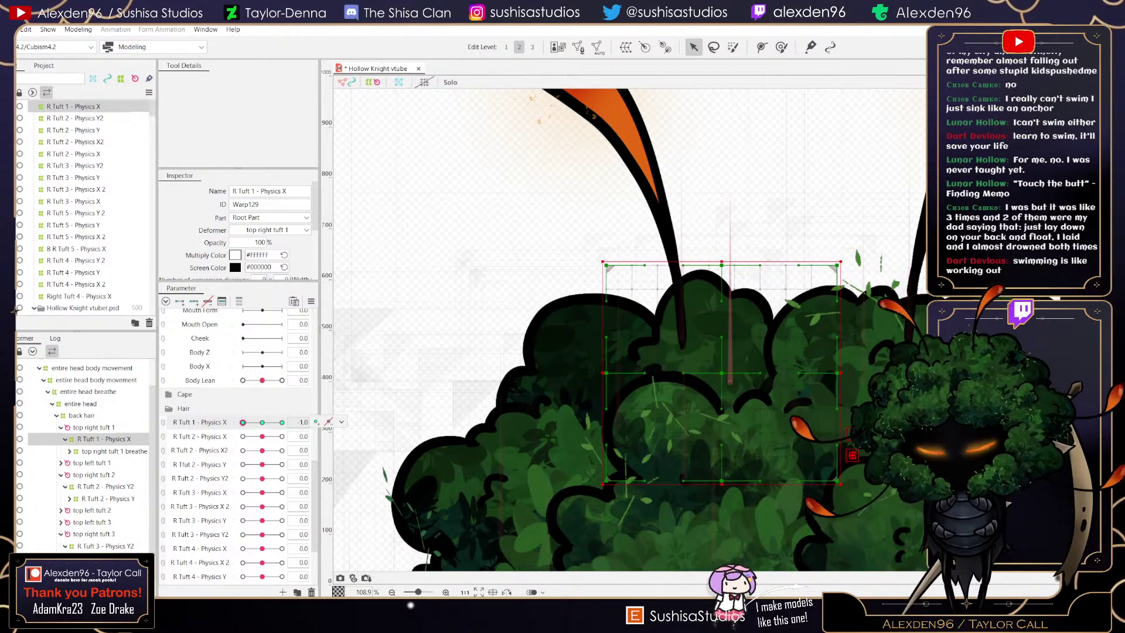
{"action": "key", "text": "ctrl+s"}
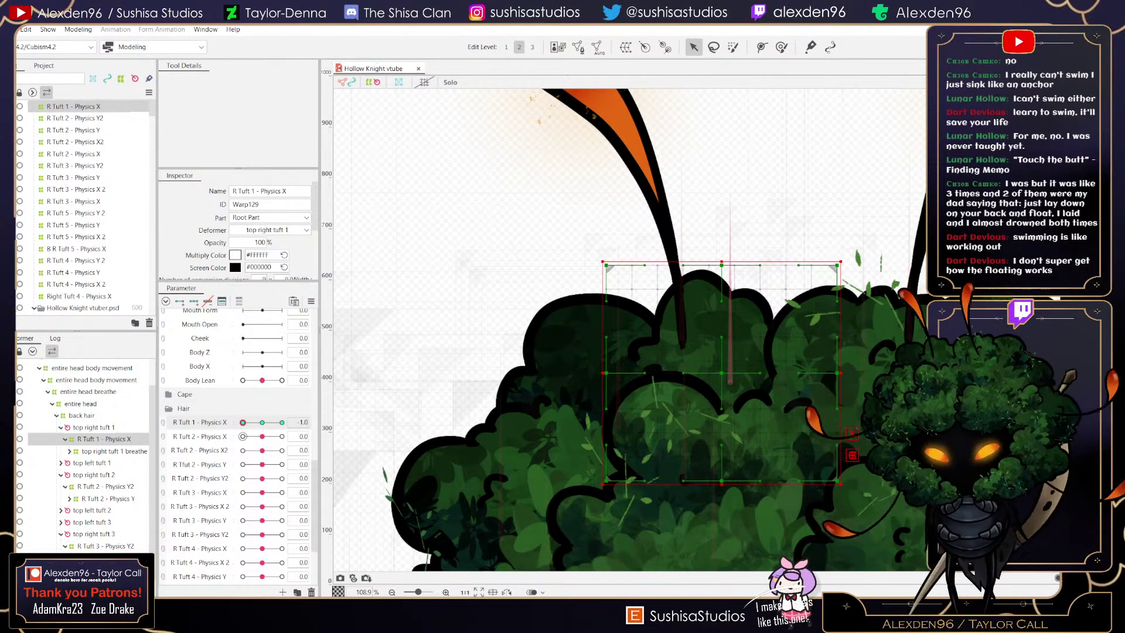
{"action": "mouse_move", "coordinate": [243, 422]}
{"action": "left_mouse_down"}
{"action": "mouse_move", "coordinate": [262, 422]}
{"action": "mouse_move", "coordinate": [243, 422]}
{"action": "left_mouse_up"}
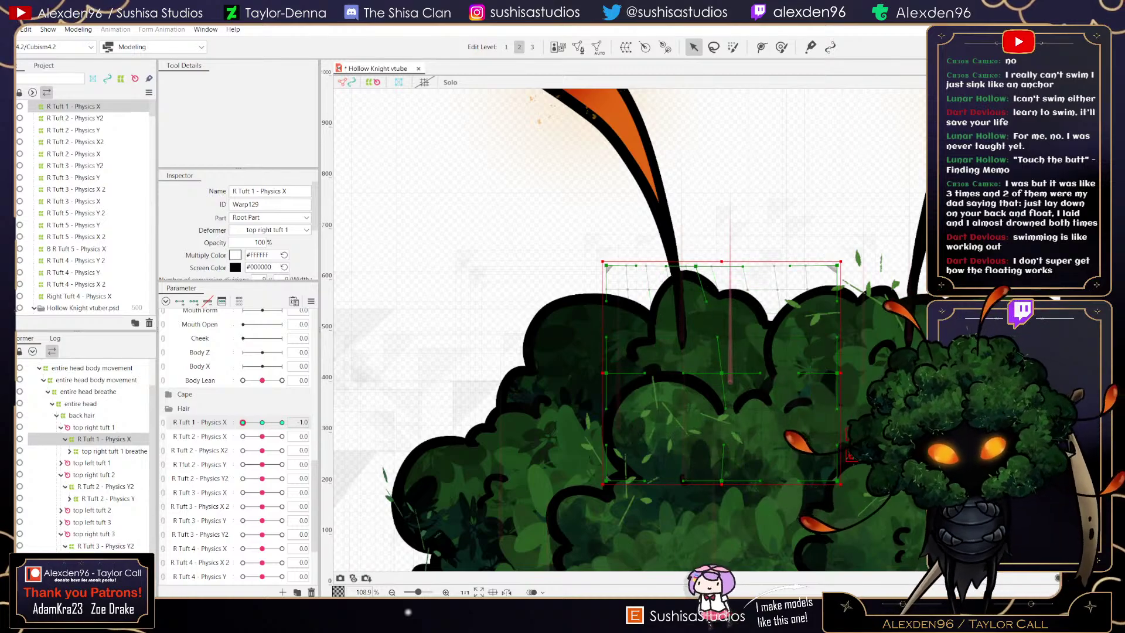
{"action": "left_click_drag", "start_coordinate": [605, 266], "coordinate": [580, 269]}
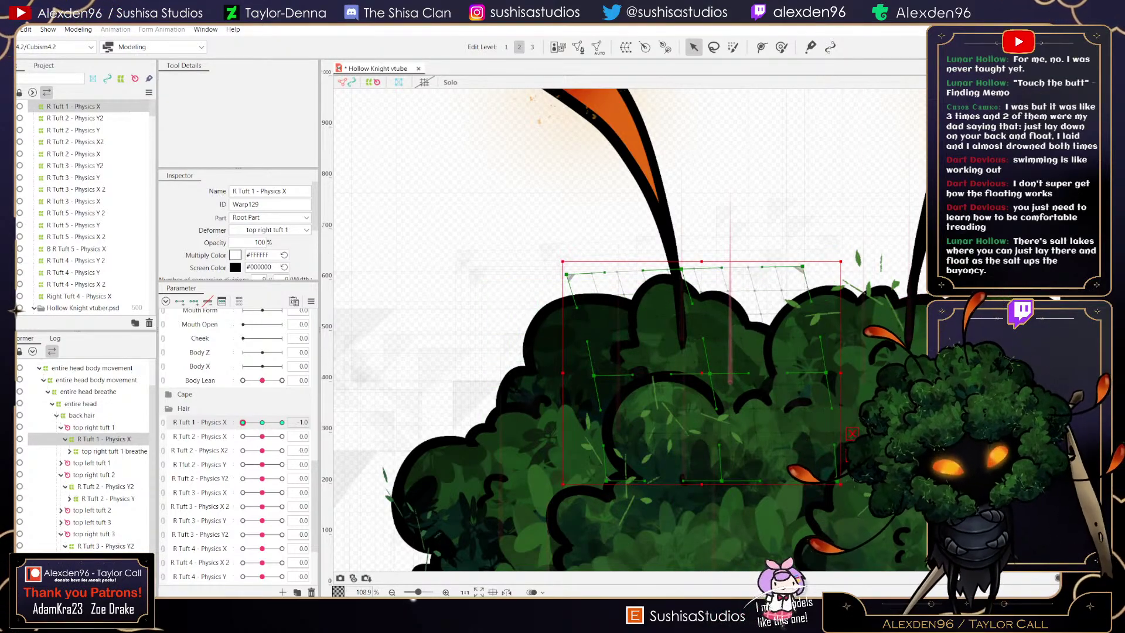
{"action": "mouse_move", "coordinate": [277, 422]}
{"action": "left_mouse_down"}
{"action": "mouse_move", "coordinate": [243, 422]}
{"action": "mouse_move", "coordinate": [262, 423]}
{"action": "left_mouse_up"}
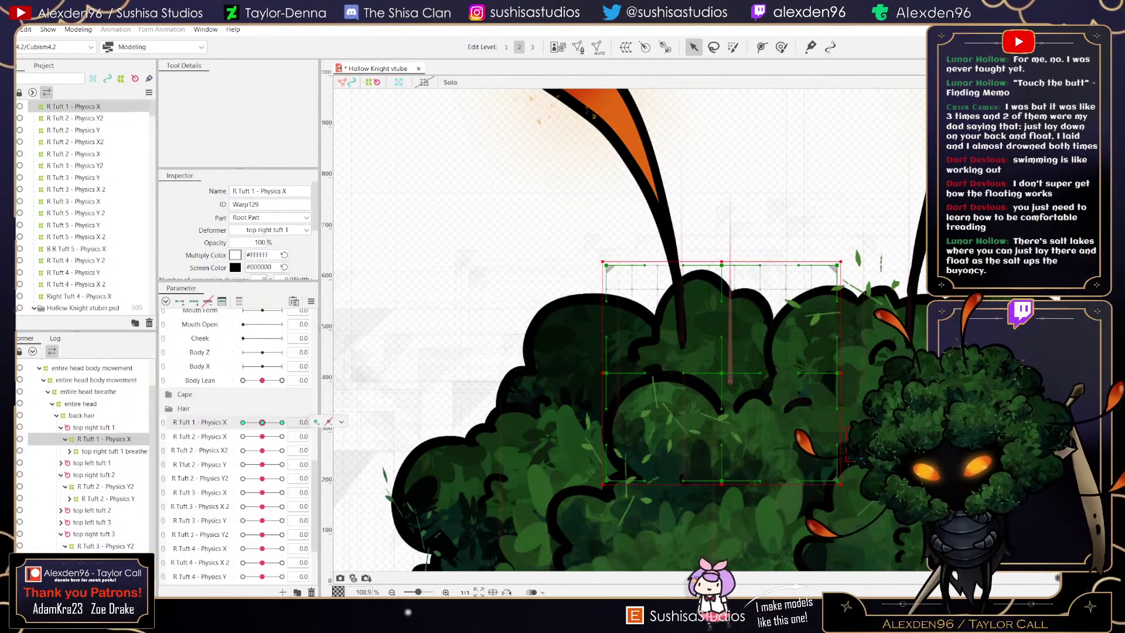
{"action": "key", "text": "ctrl+s"}
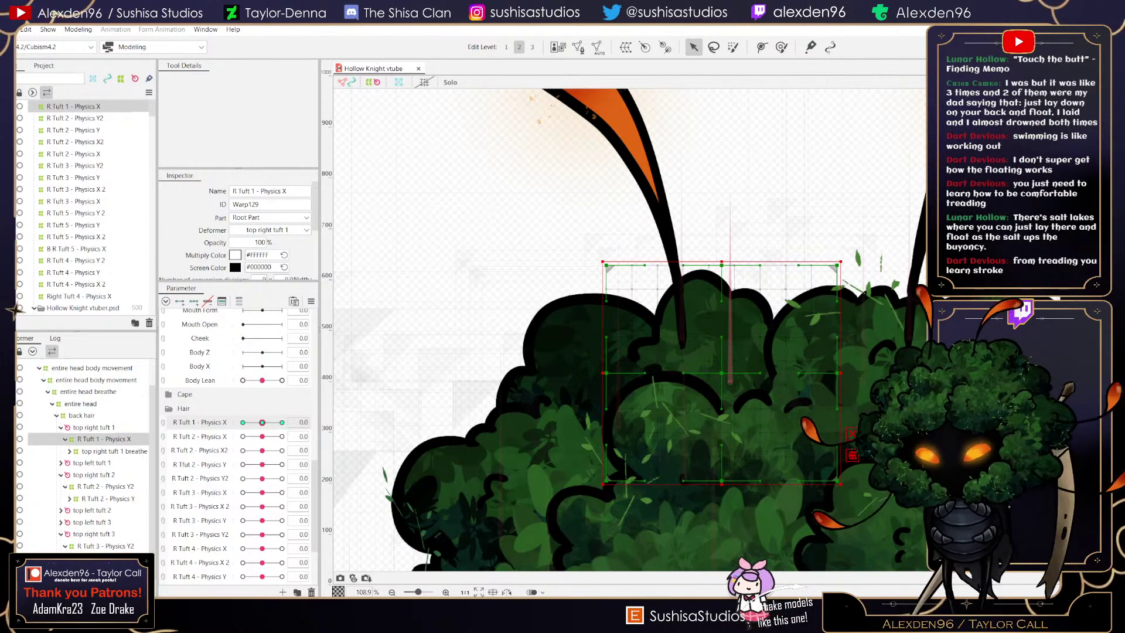
- Create a warp deformer named "R Tuft 1 - Physics X 2" as parent of the R Tuft 1 - Physics X warp
{"action": "mouse_move", "coordinate": [262, 423]}
{"action": "left_mouse_down"}
{"action": "mouse_move", "coordinate": [282, 423]}
{"action": "mouse_move", "coordinate": [243, 423]}
{"action": "mouse_move", "coordinate": [281, 422]}
{"action": "mouse_move", "coordinate": [243, 423]}
{"action": "mouse_move", "coordinate": [262, 423]}
{"action": "left_mouse_up"}
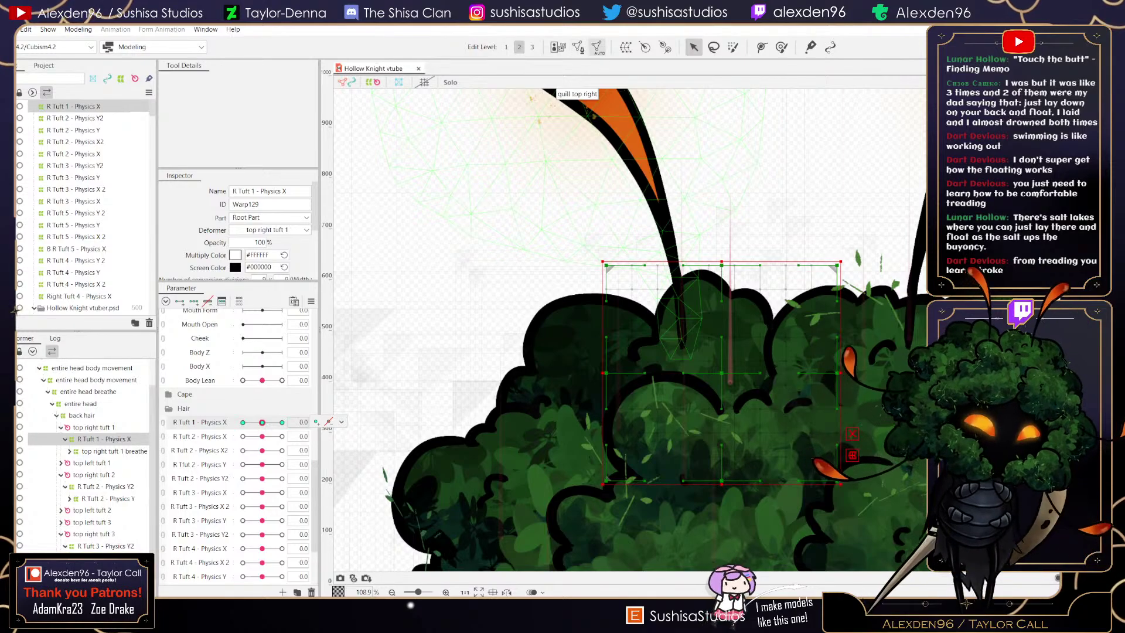
{"action": "left_click", "coordinate": [626, 47]}
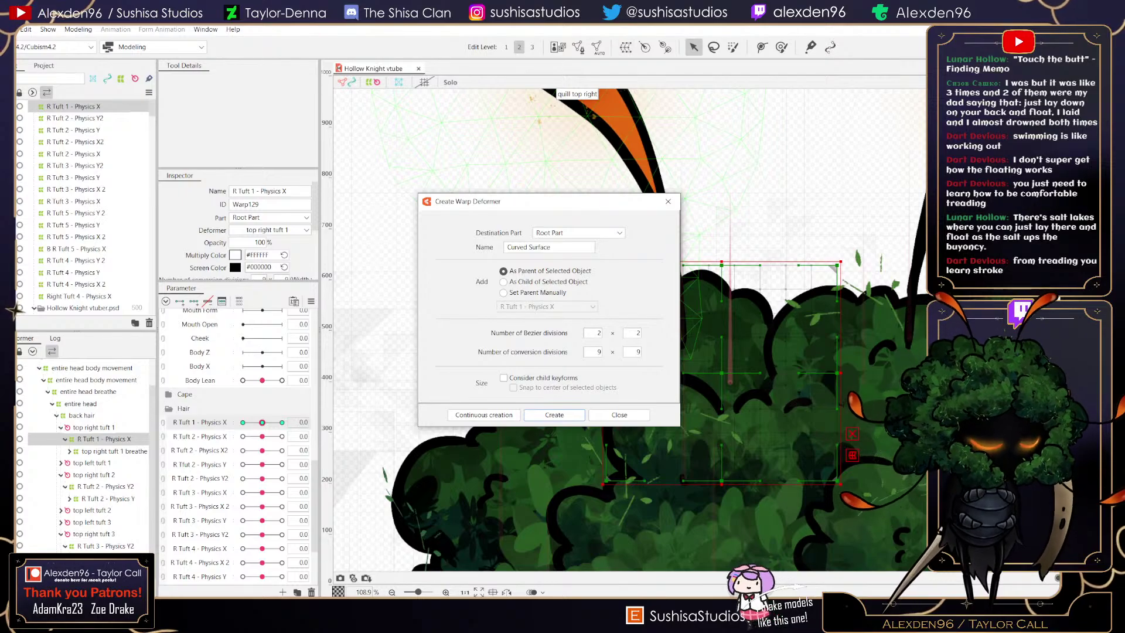
{"action": "triple_click", "coordinate": [540, 248]}
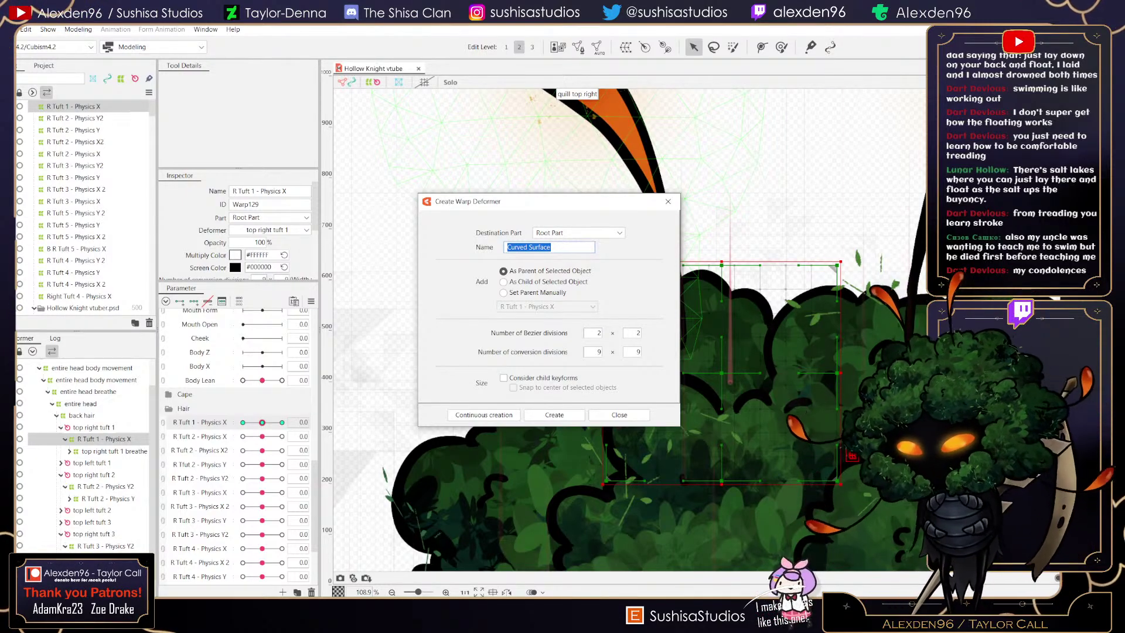
{"action": "type", "text": "R Tuft 1 -"}
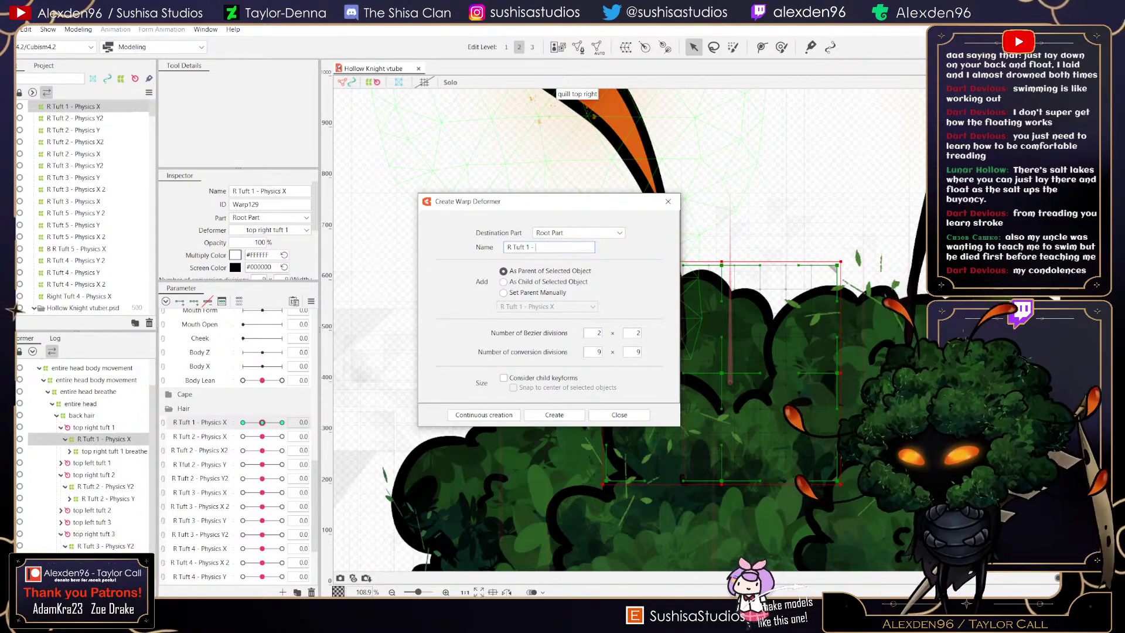
{"action": "type", "text": "s X"}
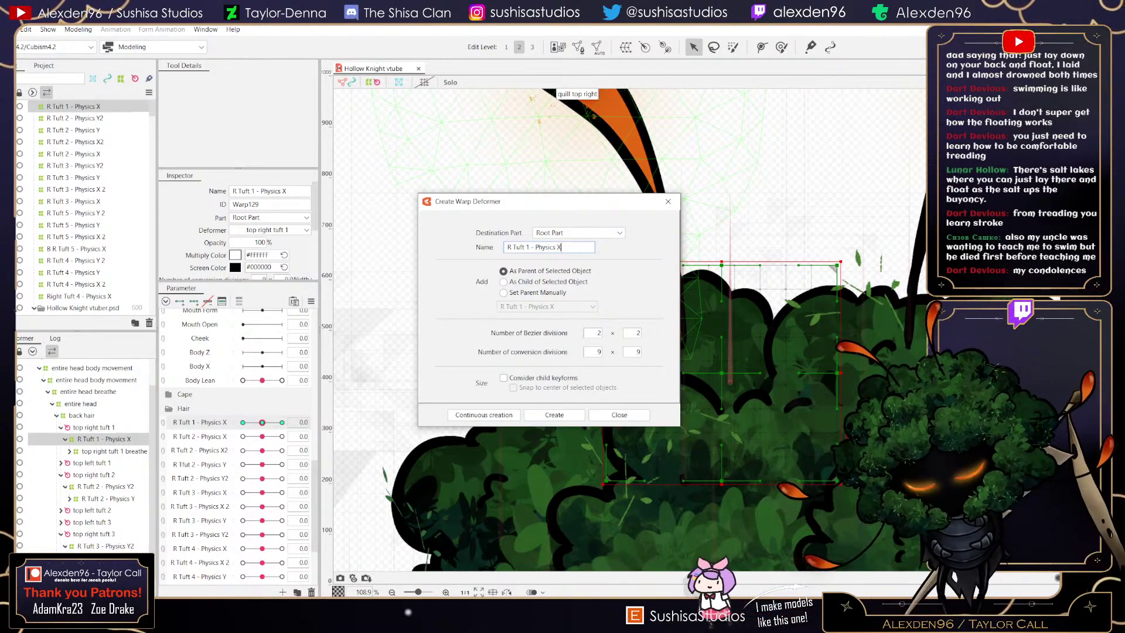
{"action": "type", "text": " 2"}
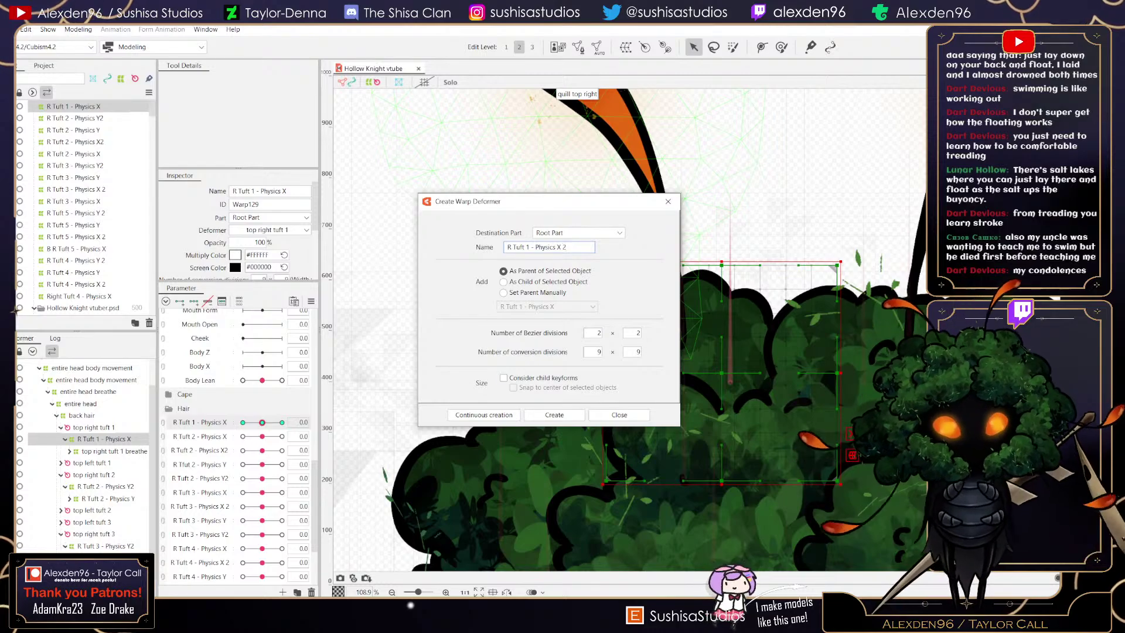
{"action": "key", "text": "Return"}
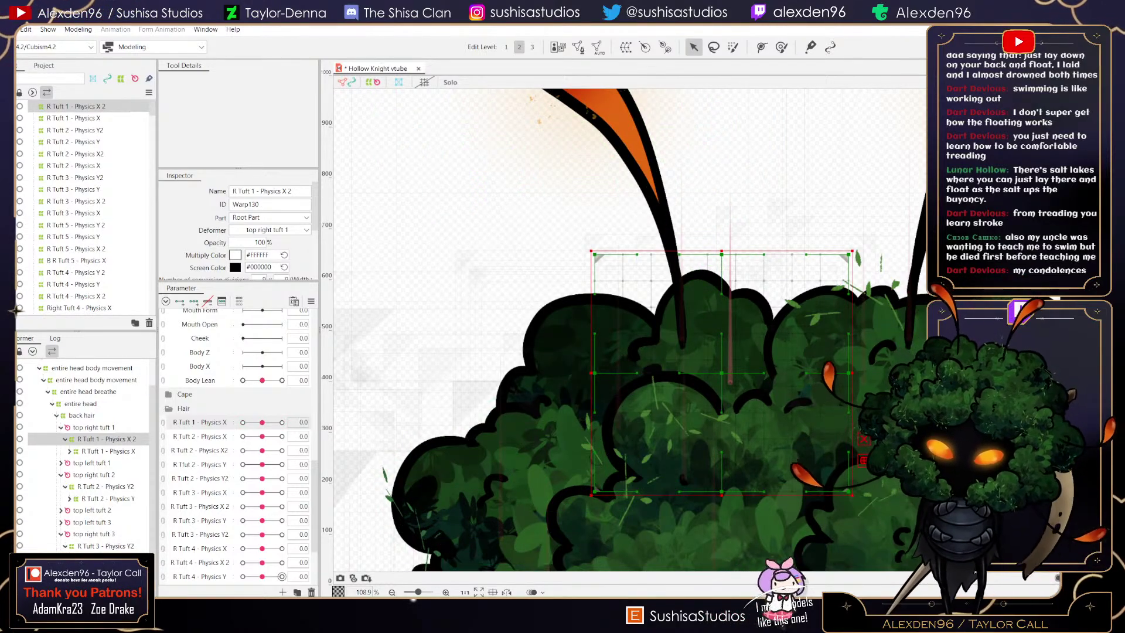
- Add a Hair parameter named "R Tuft 1 - Physics X 2" ranging from -1.0 to 1.0 and give the new warp three keyforms on it
{"action": "left_click", "coordinate": [283, 592]}
{"action": "type", "text": "R"}
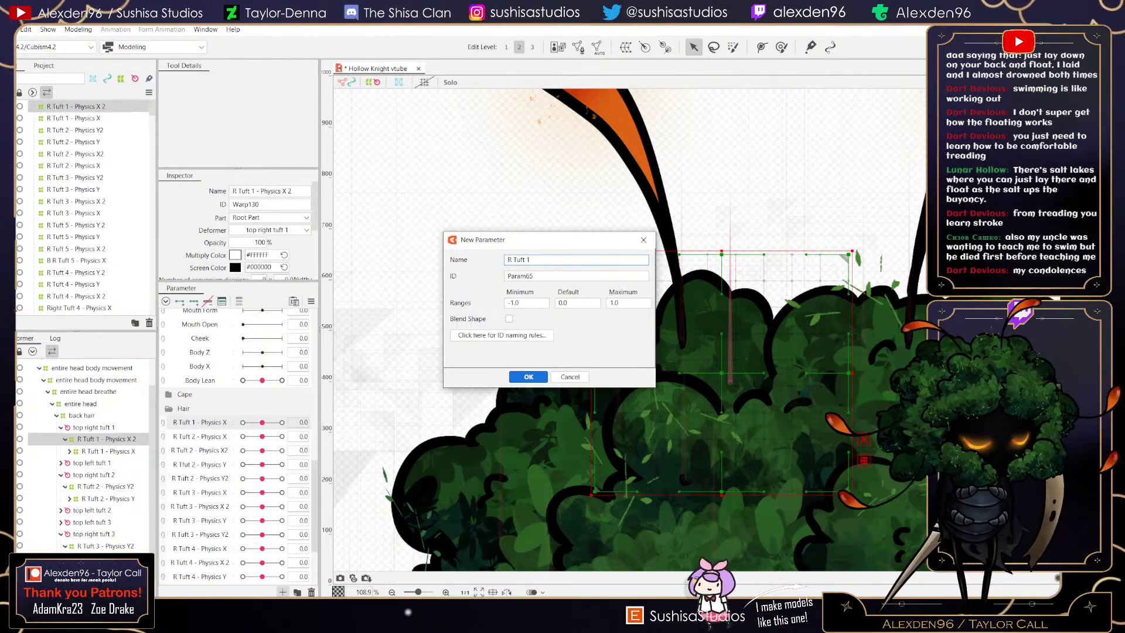
{"action": "type", "text": "Tuft 1"}
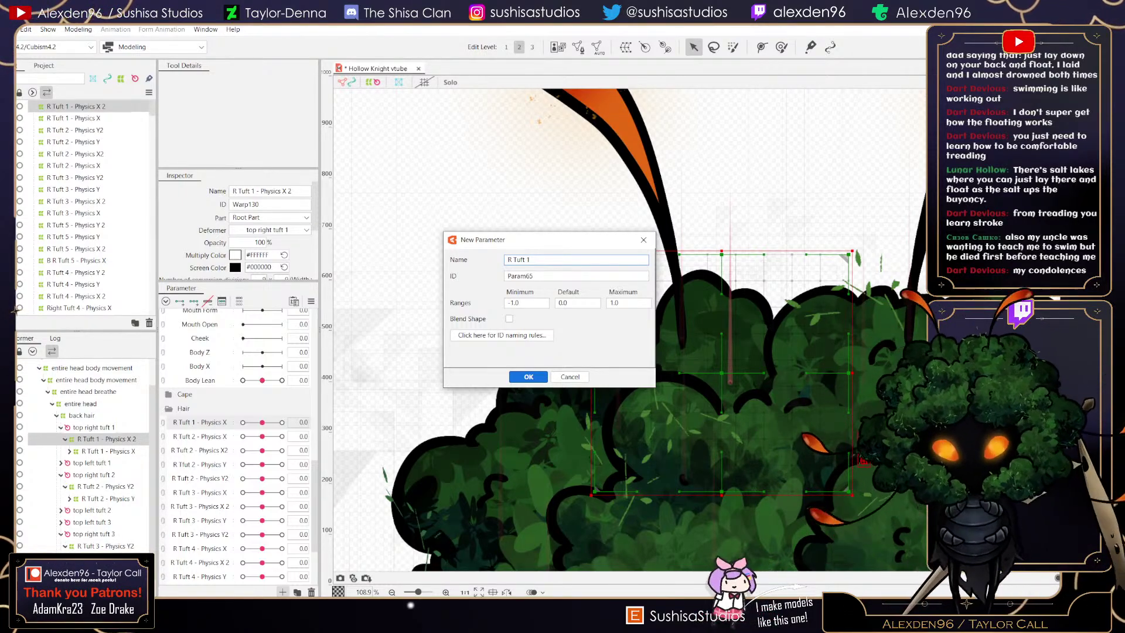
{"action": "type", "text": " - Physics X 2"}
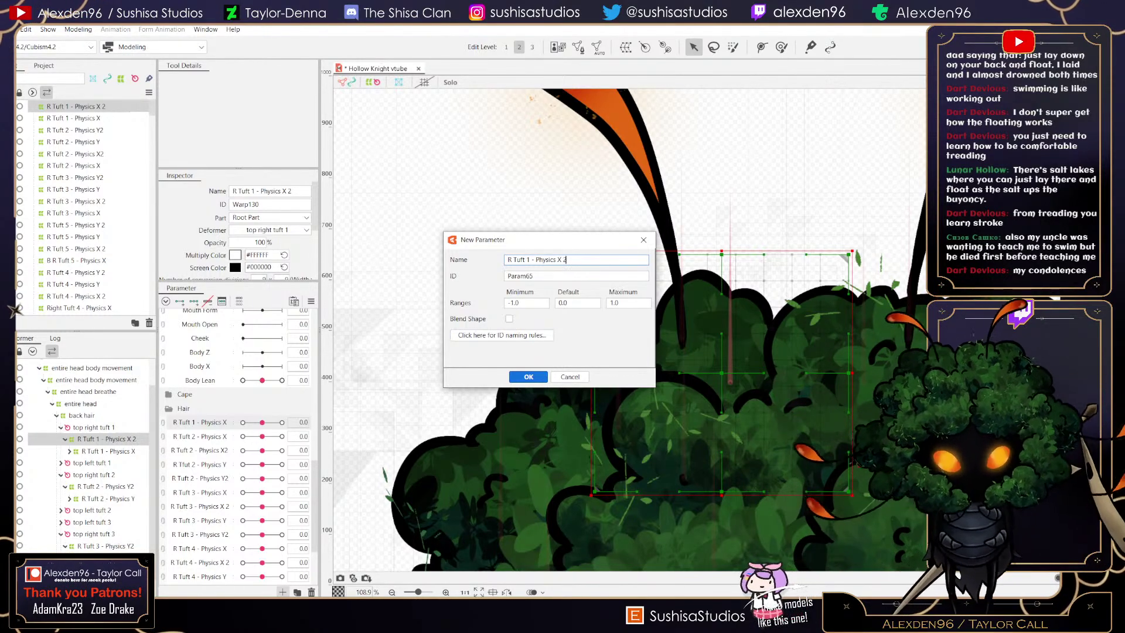
{"action": "key", "text": "Return"}
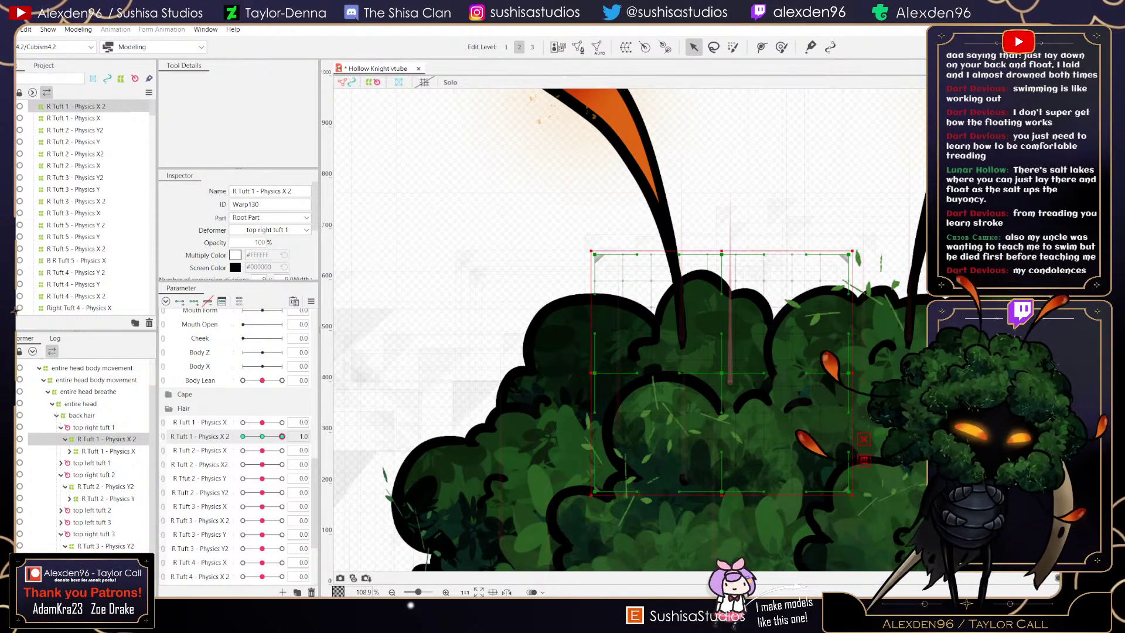
- With R Tuft 1 - Physics X 2 at 1.0, shift the warp's middle control points right, using R Tuft 2 - Physics X2 as comparison
{"action": "left_click", "coordinate": [281, 436]}
{"action": "left_click", "coordinate": [262, 436]}
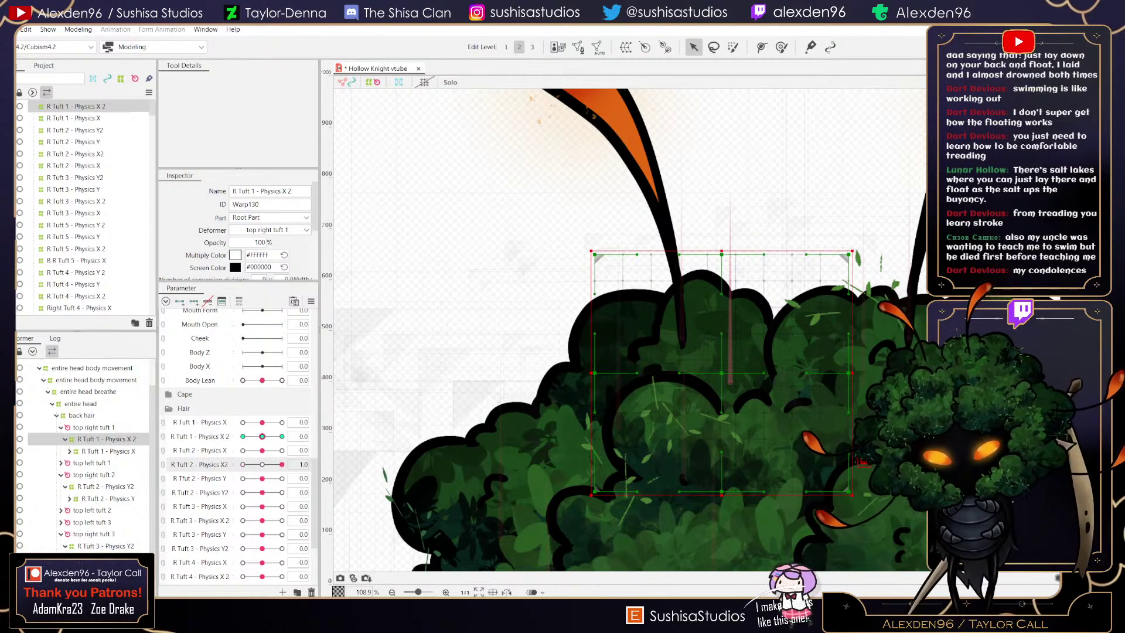
{"action": "left_click", "coordinate": [282, 436]}
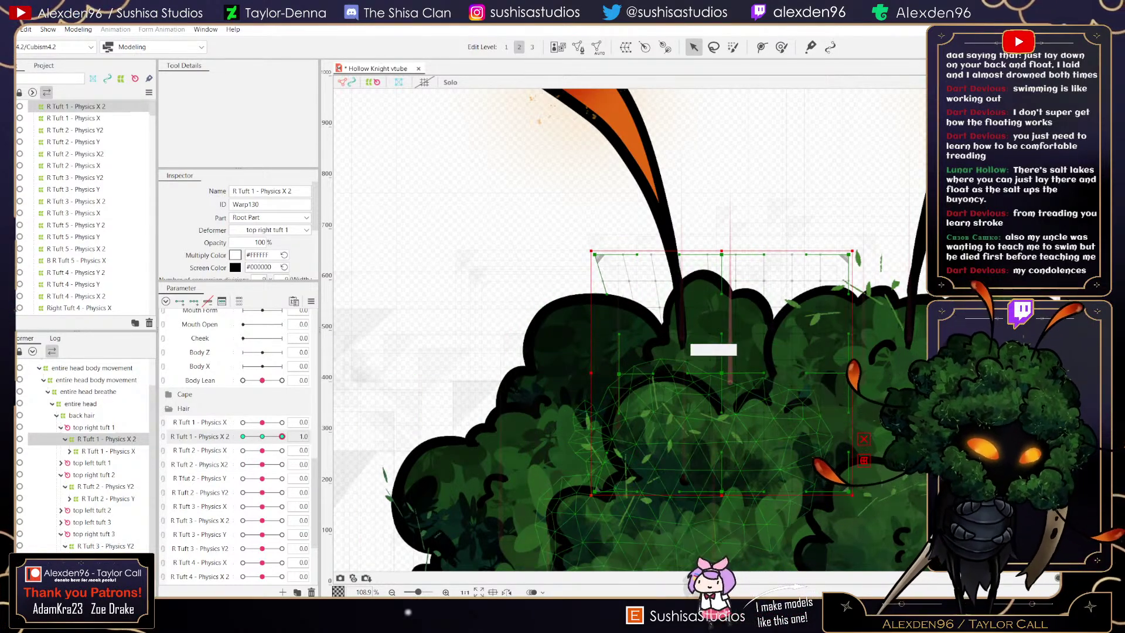
{"action": "left_click", "coordinate": [262, 436]}
{"action": "left_click", "coordinate": [282, 436]}
{"action": "scroll", "coordinate": [715, 316], "scroll_direction": "up", "scroll_amount": 8}
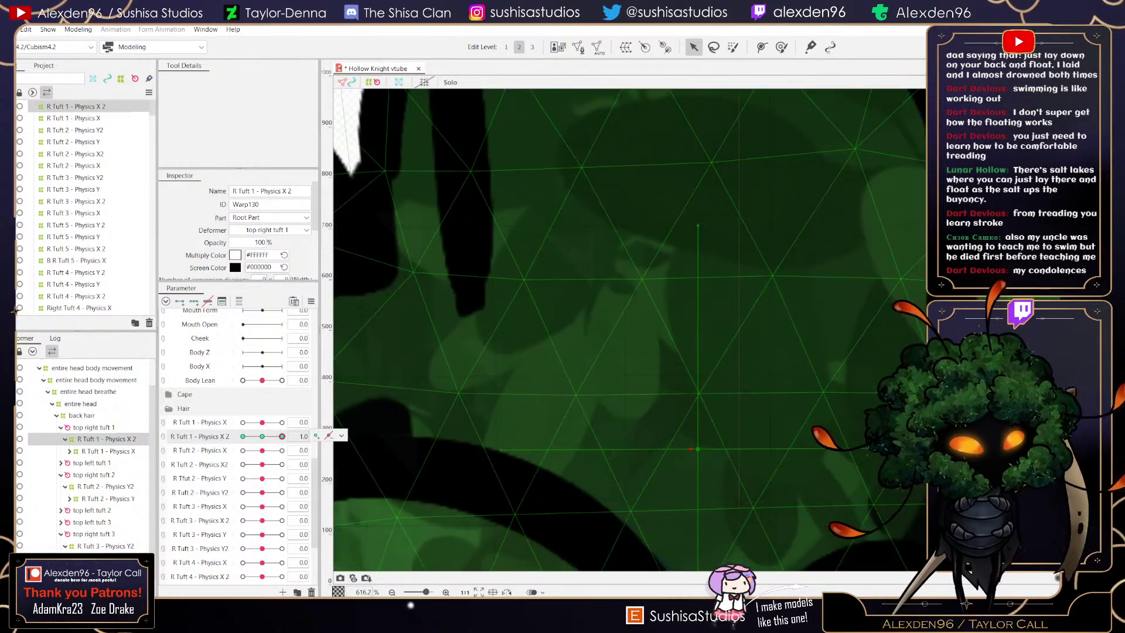
{"action": "scroll", "coordinate": [700, 445], "scroll_direction": "down", "scroll_amount": 8}
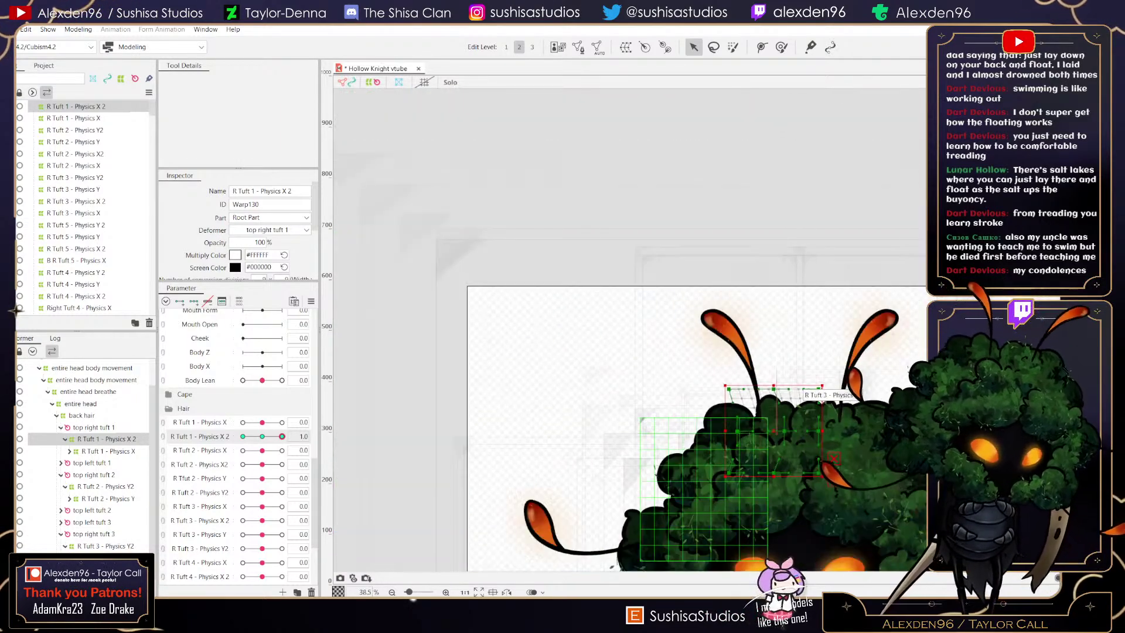
{"action": "scroll", "coordinate": [790, 412], "scroll_direction": "up", "scroll_amount": 2}
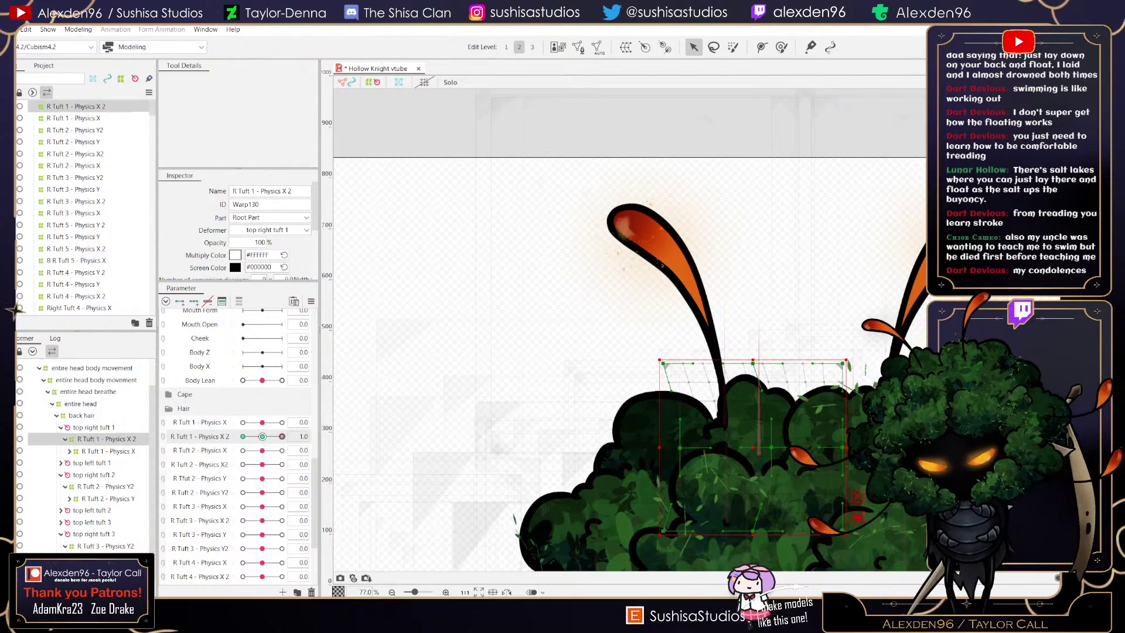
- Push the warp's center and right edge slightly further right in the 1.0 keyform and preview the sway
{"action": "left_click", "coordinate": [328, 436]}
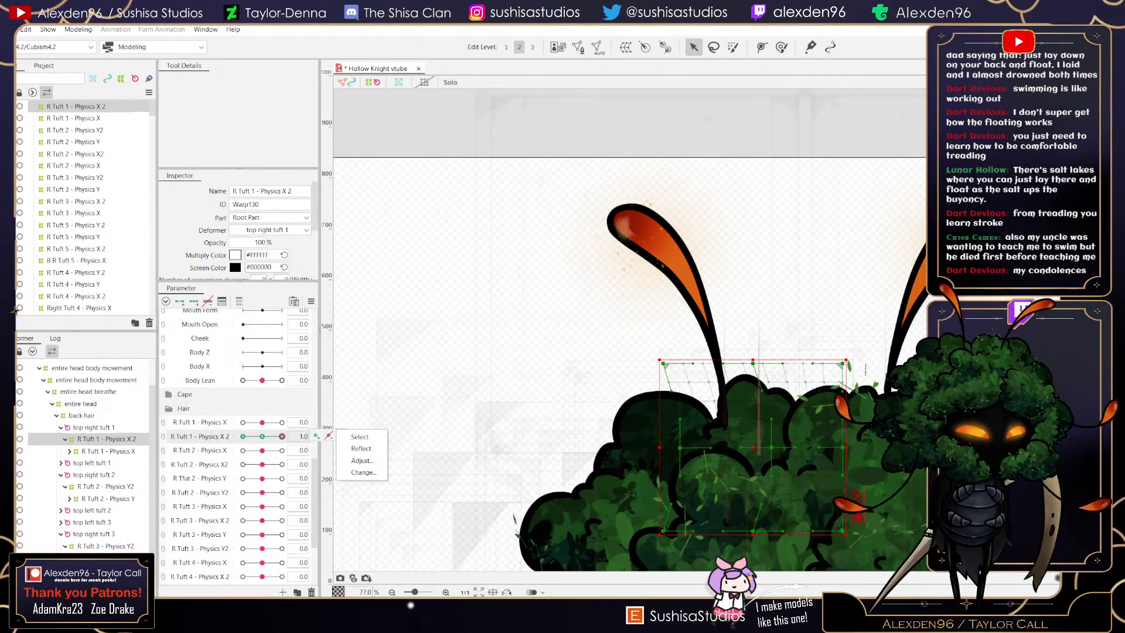
{"action": "key", "text": "Escape"}
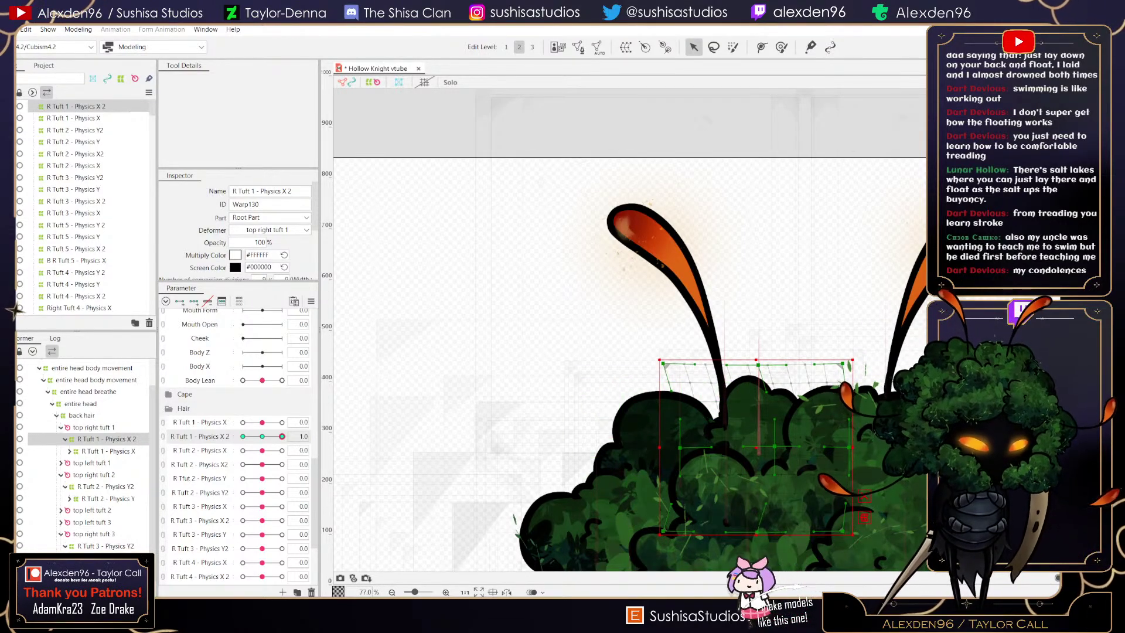
{"action": "mouse_move", "coordinate": [281, 437]}
{"action": "left_mouse_down"}
{"action": "mouse_move", "coordinate": [243, 436]}
{"action": "mouse_move", "coordinate": [282, 437]}
{"action": "left_mouse_up"}
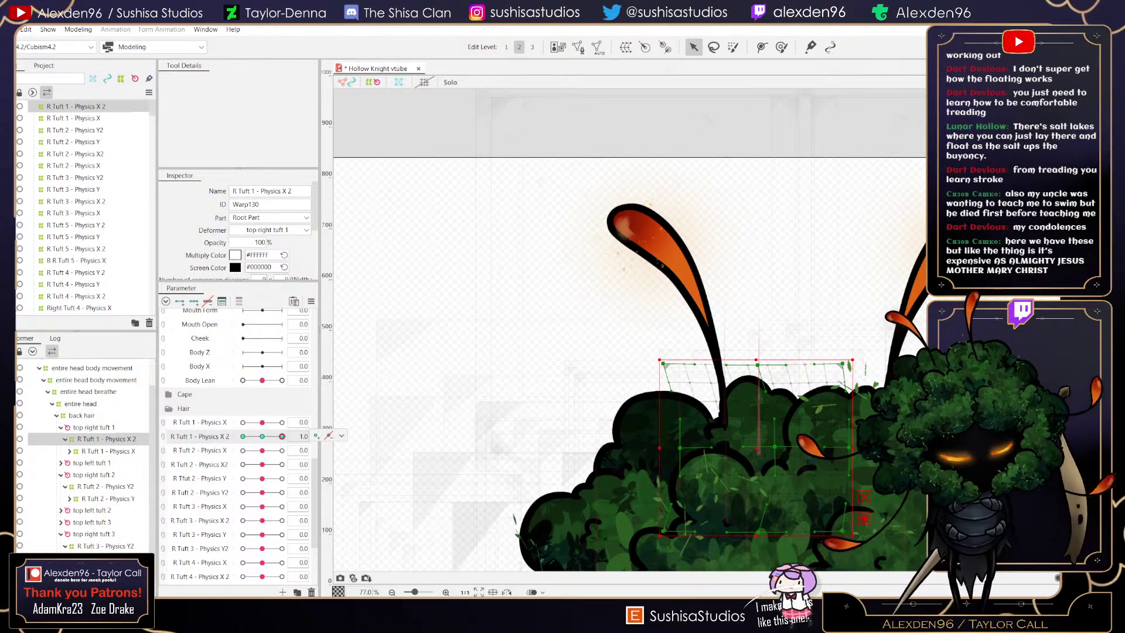
{"action": "mouse_move", "coordinate": [282, 437]}
{"action": "left_mouse_down"}
{"action": "mouse_move", "coordinate": [246, 436]}
{"action": "mouse_move", "coordinate": [282, 437]}
{"action": "left_mouse_up"}
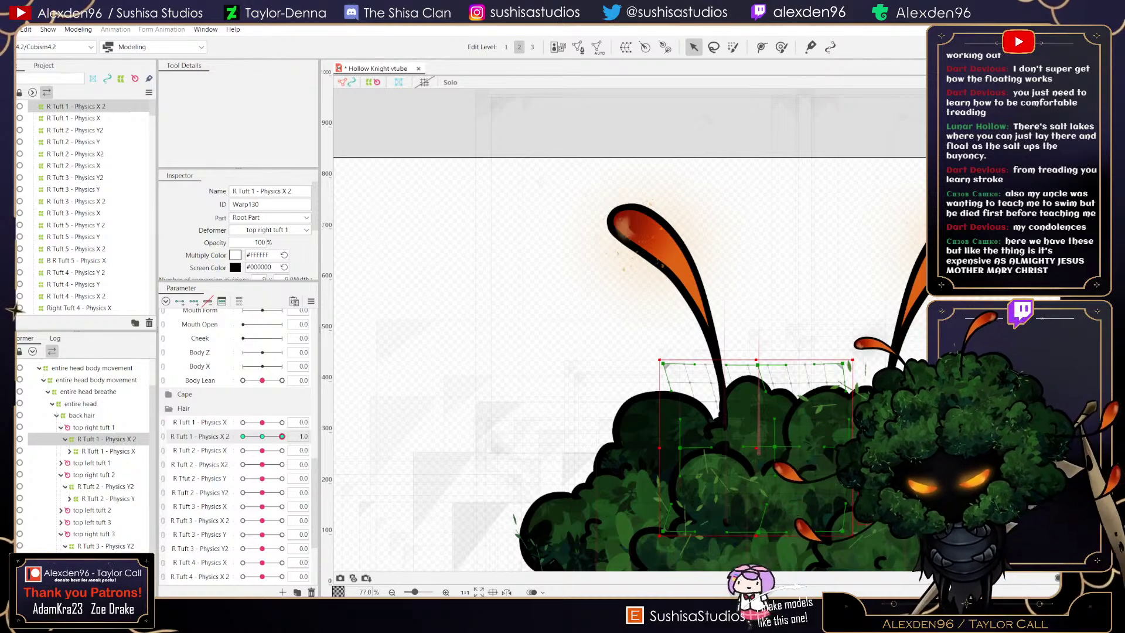
{"action": "mouse_move", "coordinate": [282, 436]}
{"action": "left_mouse_down"}
{"action": "mouse_move", "coordinate": [243, 437]}
{"action": "mouse_move", "coordinate": [282, 437]}
{"action": "left_mouse_up"}
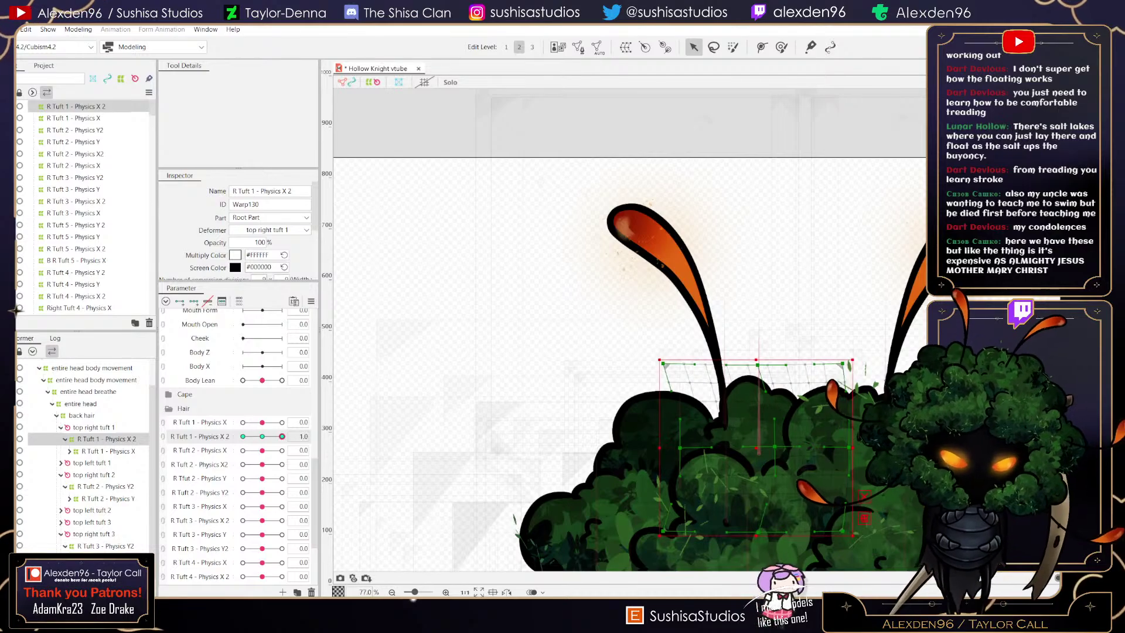
- Reflect the R Tuft 1 - Physics X 2 keyform horizontally onto the opposite side, preview it, and return the parameter to 0
{"action": "left_click", "coordinate": [311, 301]}
{"action": "left_click", "coordinate": [358, 408]}
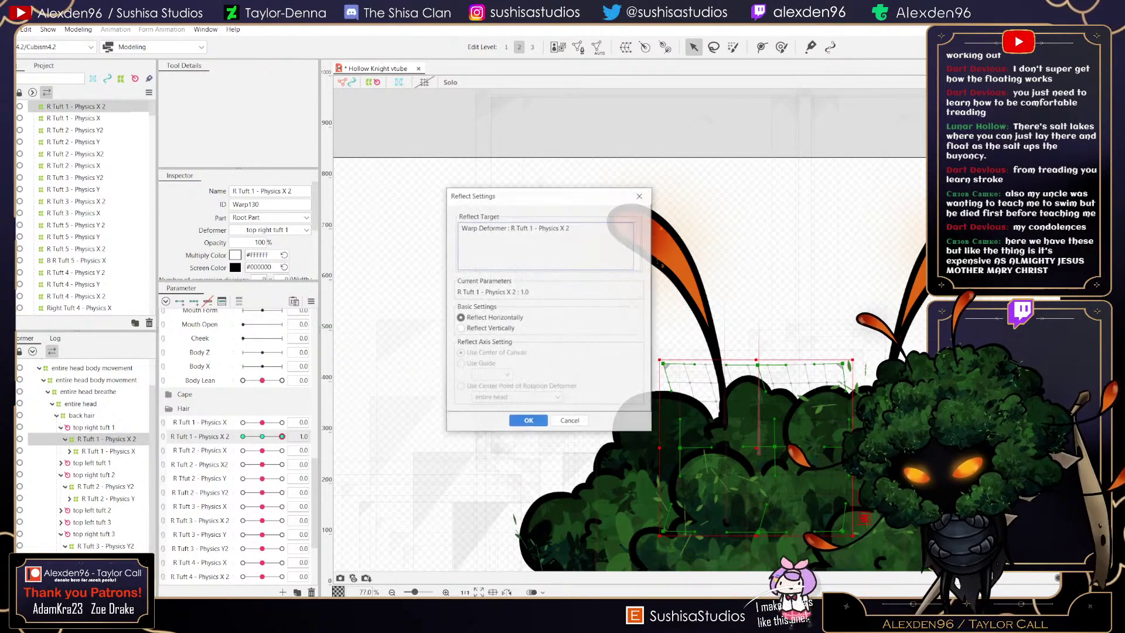
{"action": "key", "text": "Return"}
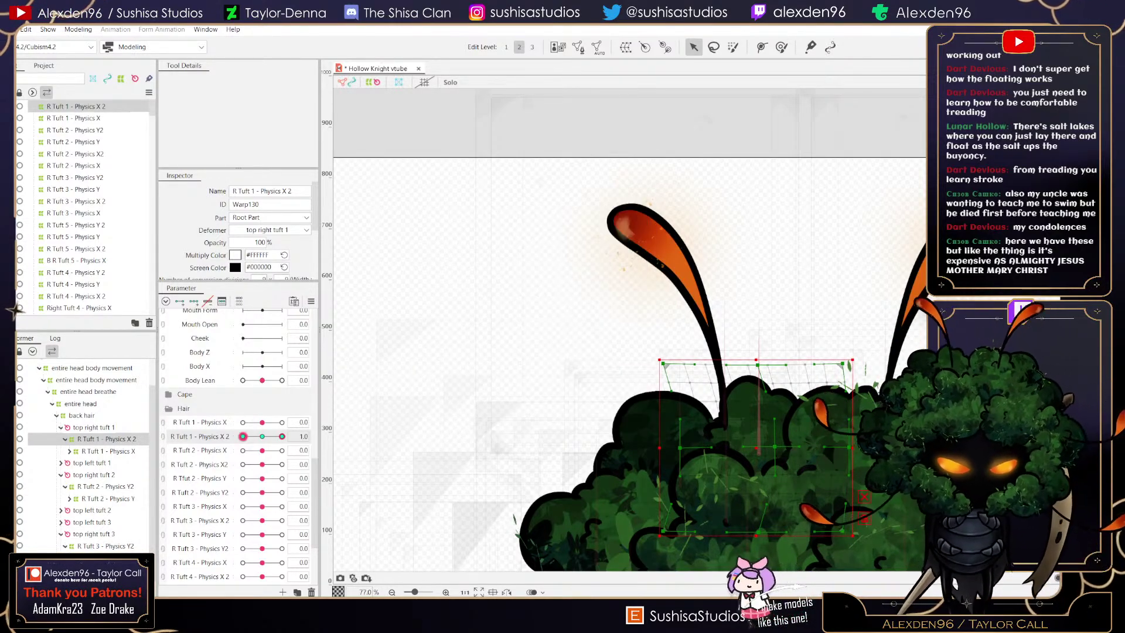
{"action": "mouse_move", "coordinate": [282, 436]}
{"action": "left_mouse_down"}
{"action": "mouse_move", "coordinate": [242, 436]}
{"action": "mouse_move", "coordinate": [282, 437]}
{"action": "left_mouse_up"}
{"action": "mouse_move", "coordinate": [281, 437]}
{"action": "left_mouse_down"}
{"action": "mouse_move", "coordinate": [243, 437]}
{"action": "mouse_move", "coordinate": [263, 437]}
{"action": "left_mouse_up"}
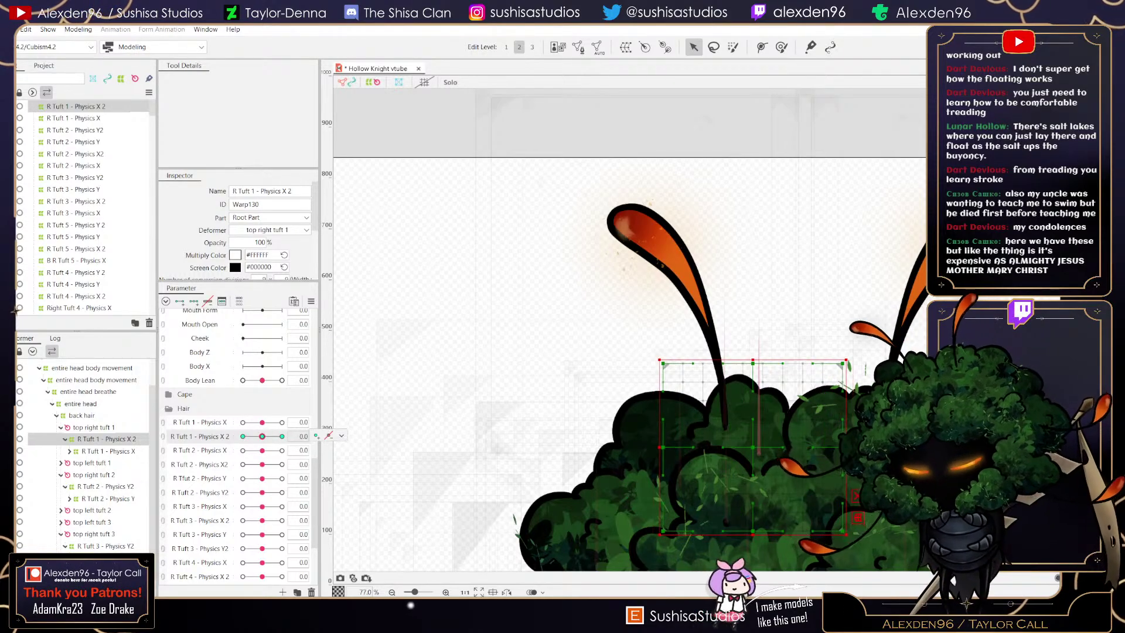
- Save the model, preview R Tuft 1 - Physics X 2, and reset the parameter to 0
{"action": "left_click", "coordinate": [10, 30]}
{"action": "left_click", "coordinate": [35, 125]}
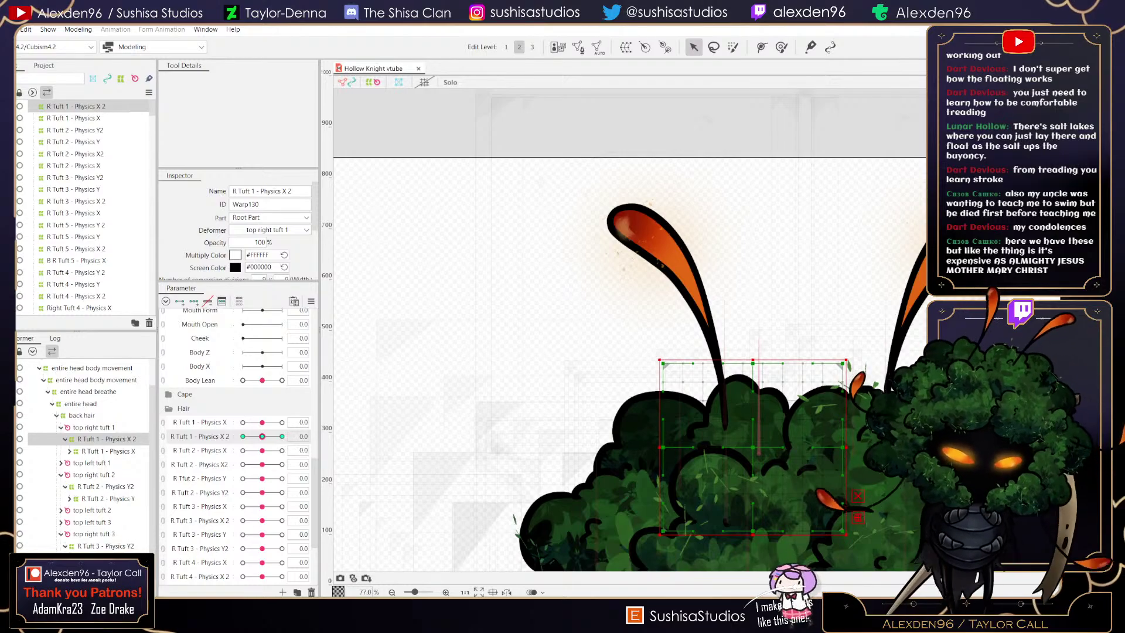
{"action": "mouse_move", "coordinate": [262, 437]}
{"action": "left_mouse_down"}
{"action": "mouse_move", "coordinate": [243, 436]}
{"action": "mouse_move", "coordinate": [263, 437]}
{"action": "left_mouse_up"}
{"action": "left_click", "coordinate": [9, 29]}
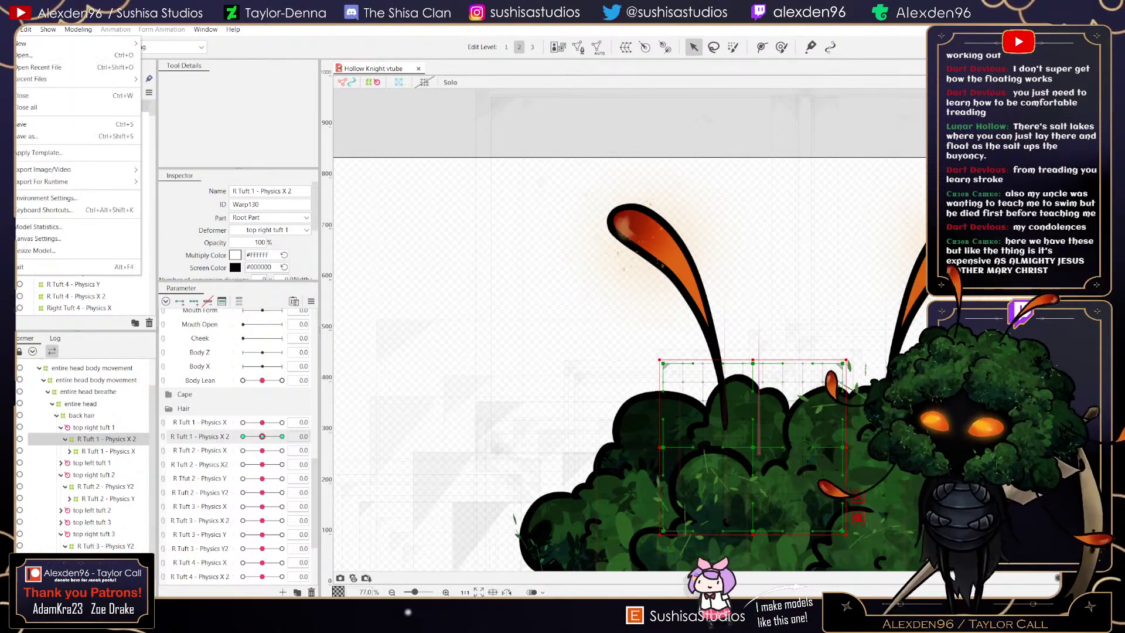
{"action": "left_click", "coordinate": [28, 123]}
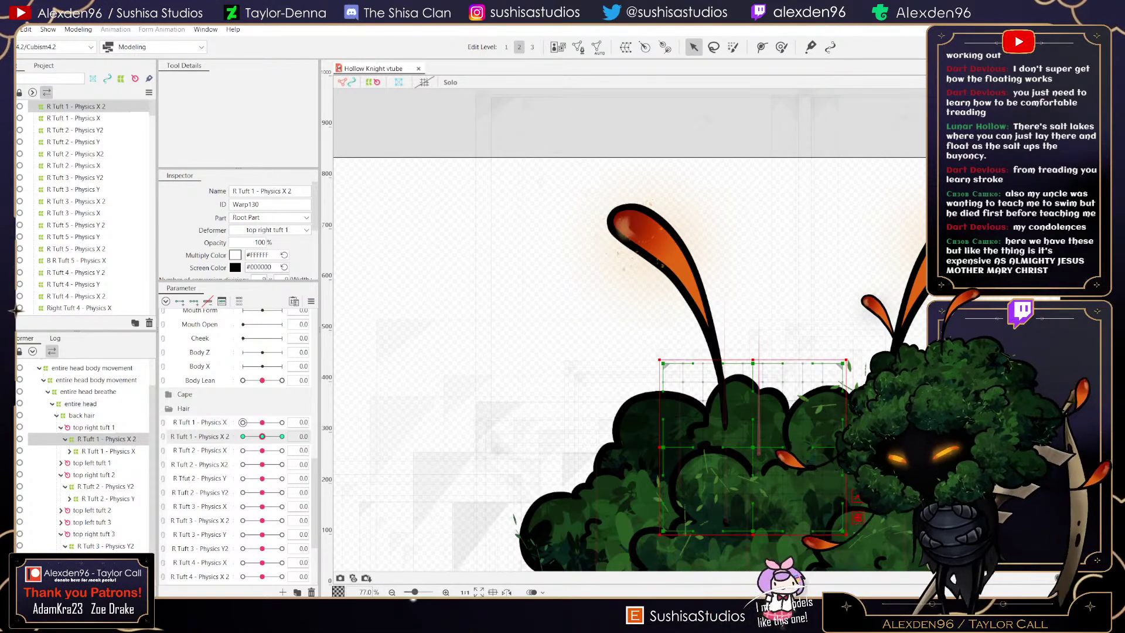
{"action": "mouse_move", "coordinate": [263, 436]}
{"action": "left_mouse_down"}
{"action": "mouse_move", "coordinate": [282, 436]}
{"action": "mouse_move", "coordinate": [262, 437]}
{"action": "left_mouse_up"}
{"action": "key", "text": "ctrl+s"}
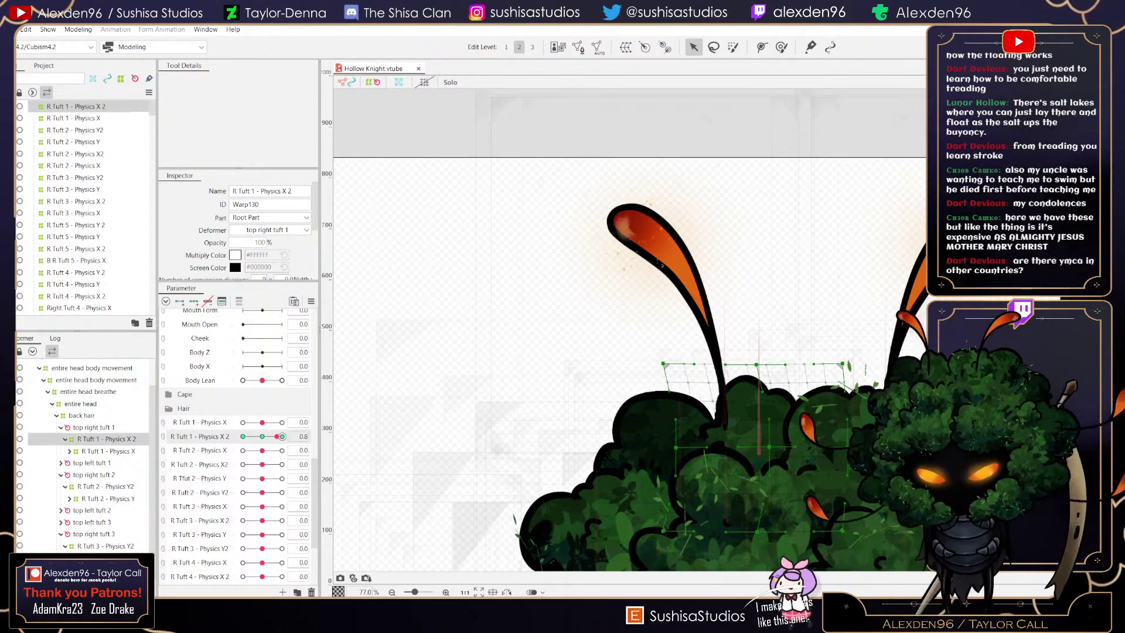
{"action": "left_click", "coordinate": [262, 437]}
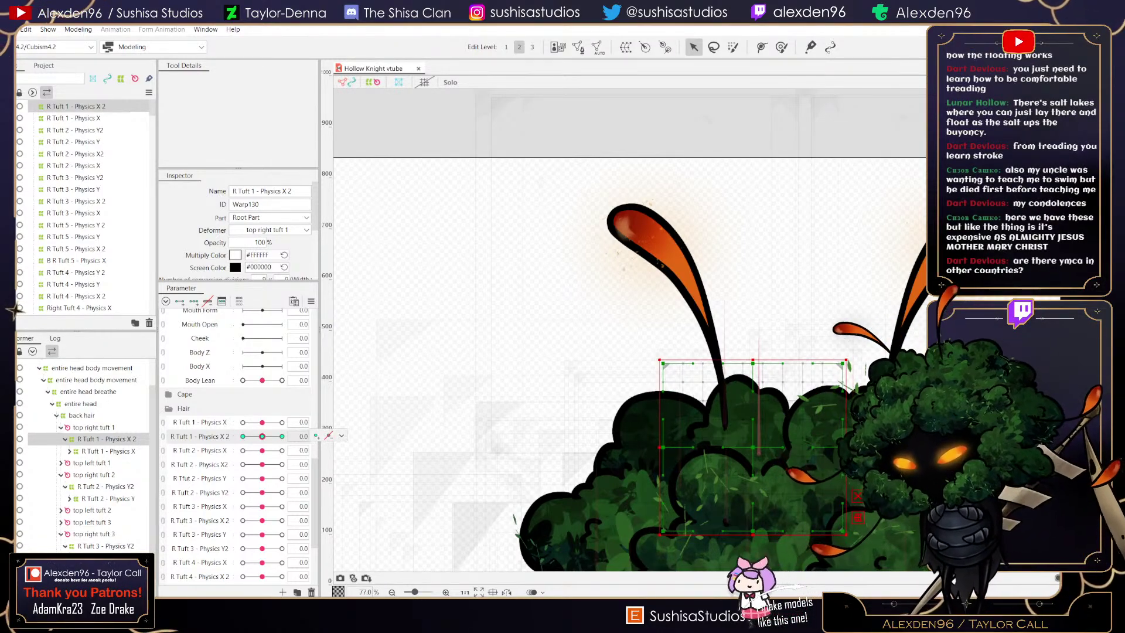
- Create a warp deformer named "R Tfut 1 - Physics Y" as parent of the R Tuft 1 - Physics X 2 warp
{"action": "left_click", "coordinate": [626, 47]}
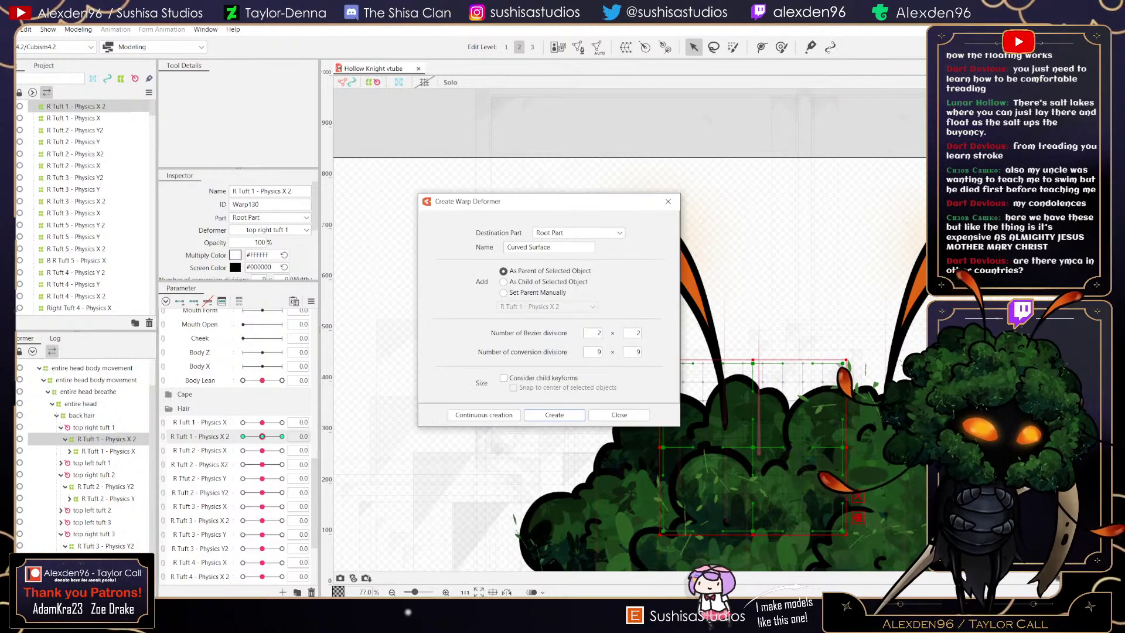
{"action": "type", "text": "R Tfut 1 - Physics Y"}
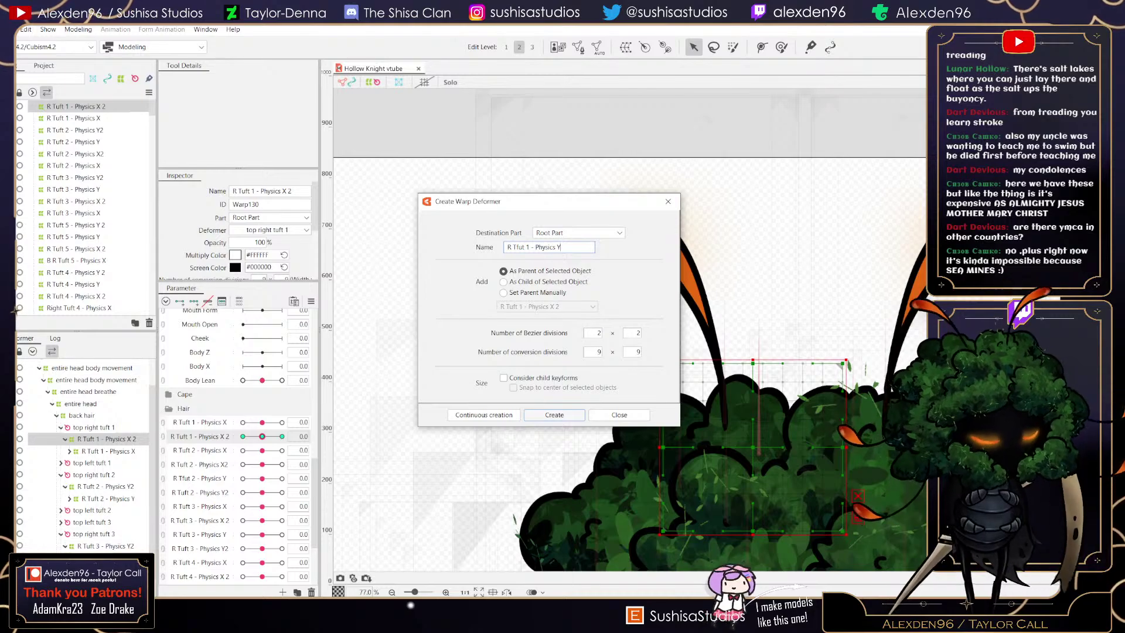
{"action": "key", "text": "Return"}
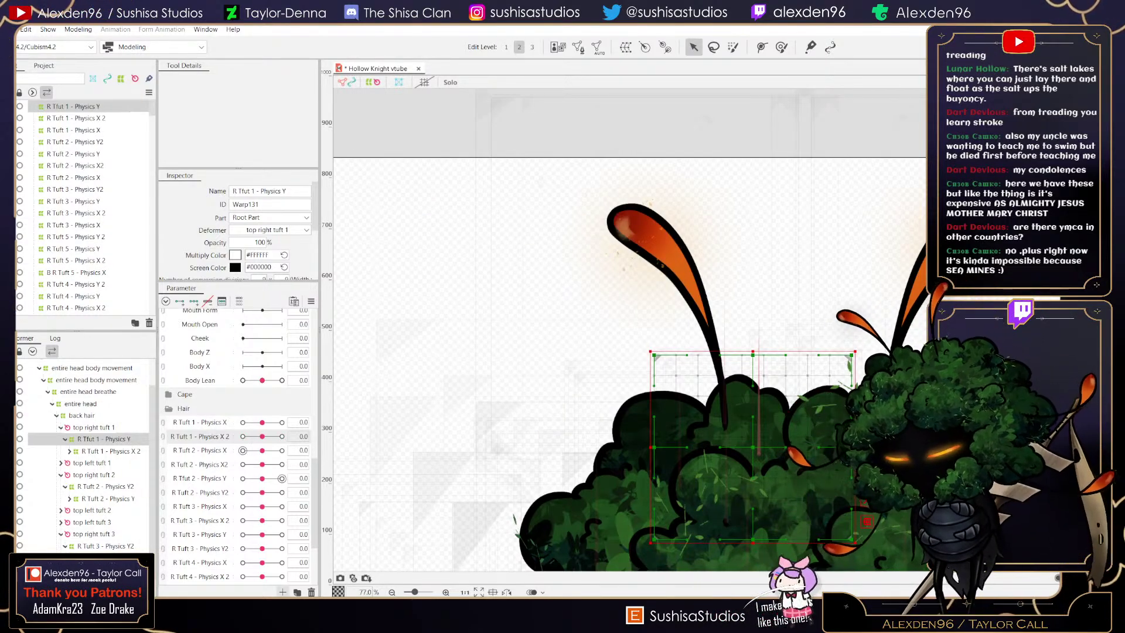
- Add a Hair parameter named "R Tuft 1 - Physics Y" with a range of -1.0 to 1.0
{"action": "left_click", "coordinate": [282, 592]}
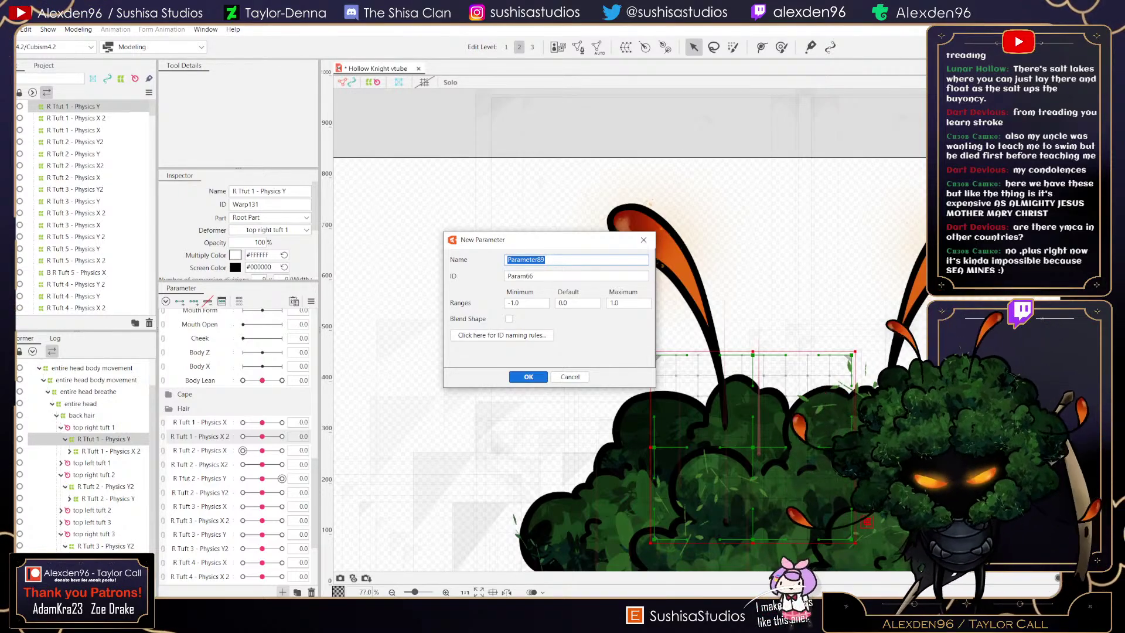
{"action": "type", "text": "R Tuft 1 - Physics Y"}
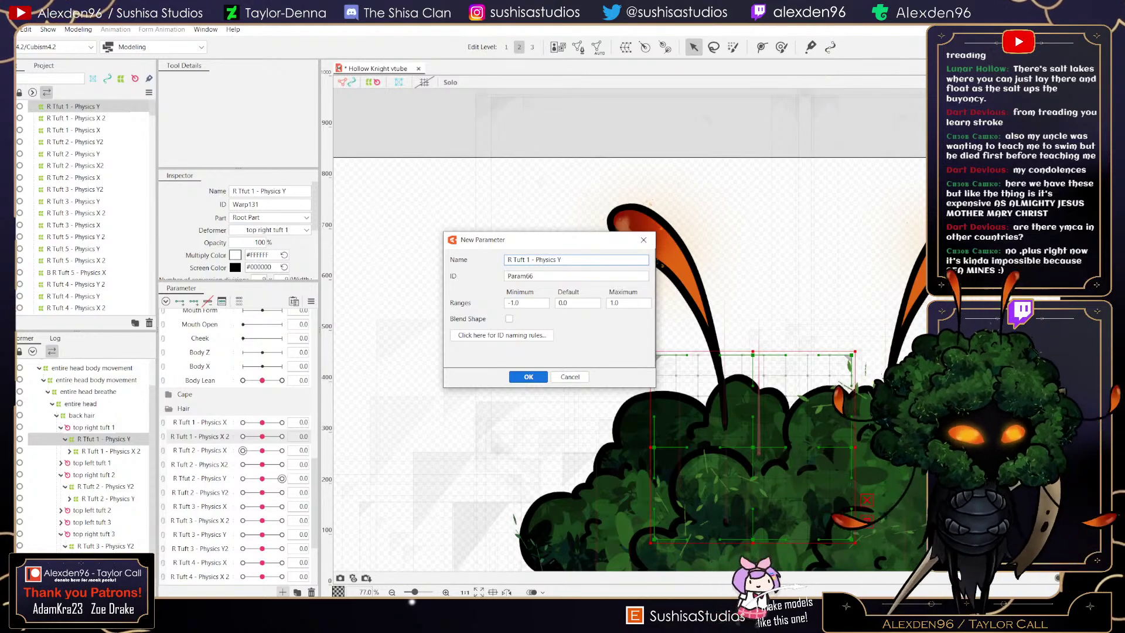
{"action": "key", "text": "Return"}
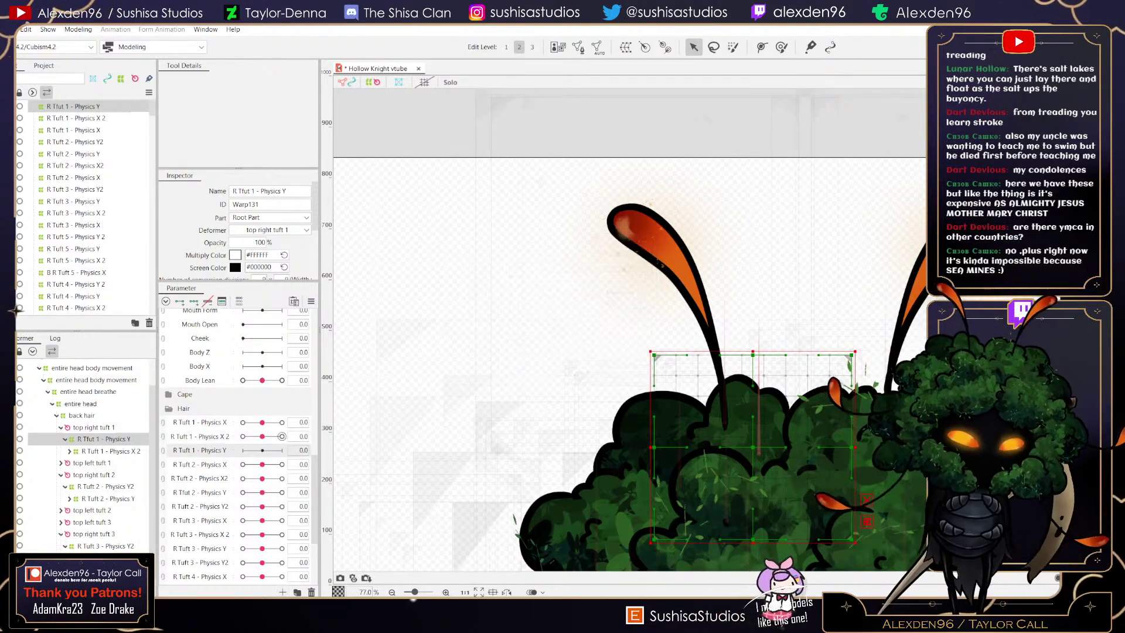
{"action": "right_click", "coordinate": [208, 443]}
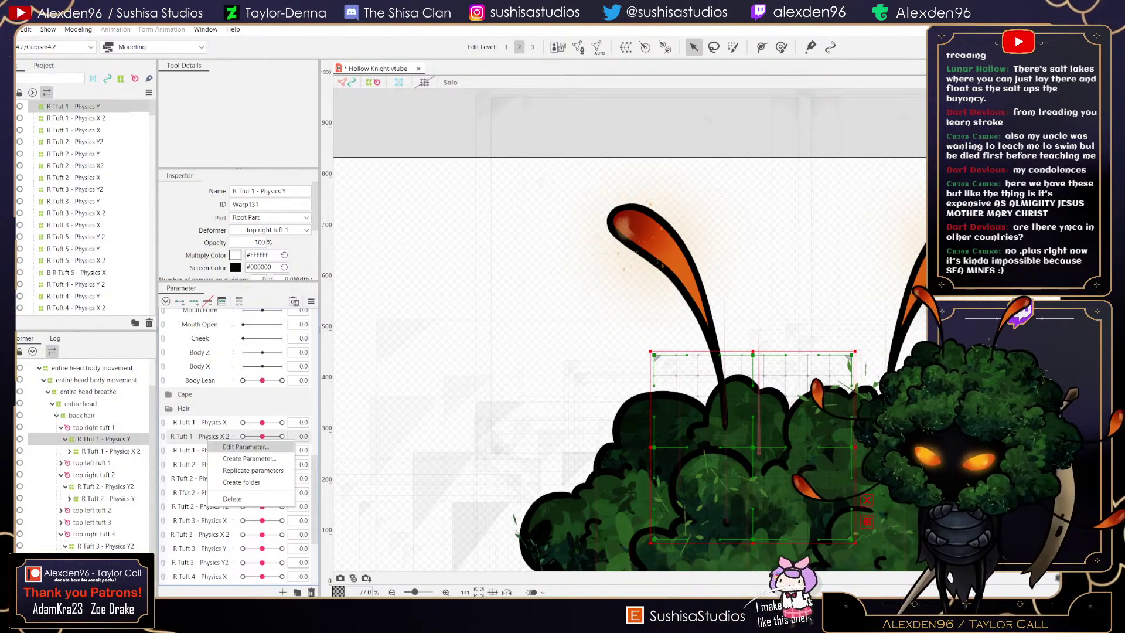
{"action": "left_click", "coordinate": [245, 447]}
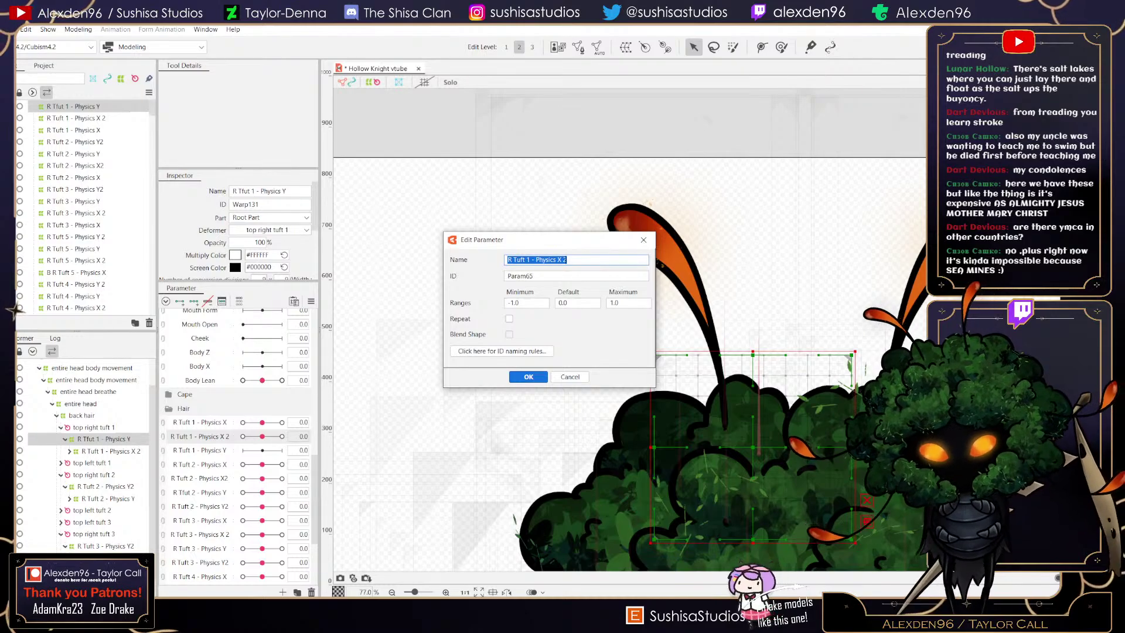
{"action": "left_click", "coordinate": [570, 377]}
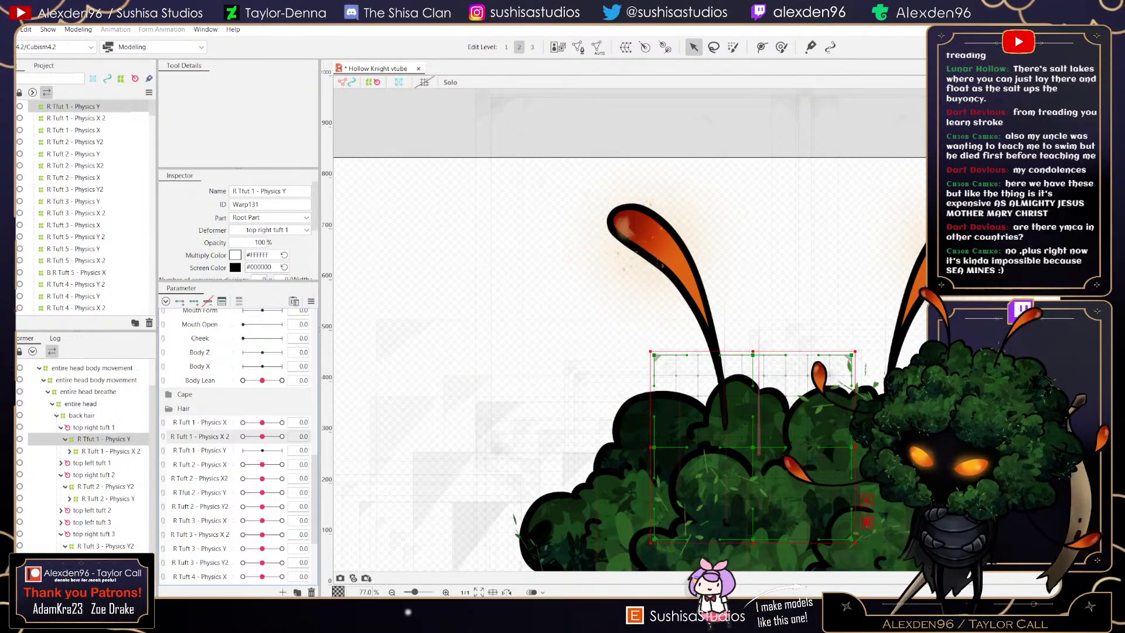
- Correct the misspelled name of the selected warp deformer to "R Tuft 1 - Physics Y"
{"action": "left_click_drag", "start_coordinate": [243, 191], "coordinate": [232, 191]}
{"action": "left_click", "coordinate": [247, 191]}
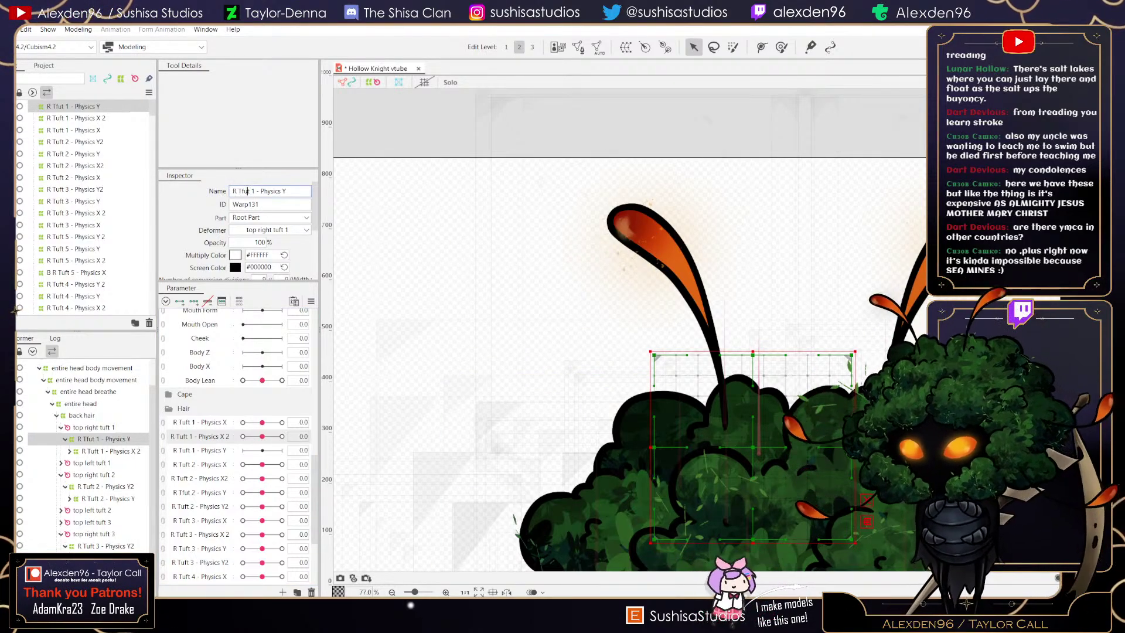
{"action": "key", "text": "BackSpace"}
{"action": "key", "text": "BackSpace"}
{"action": "key", "text": "BackSpace"}
{"action": "type", "text": "uft"}
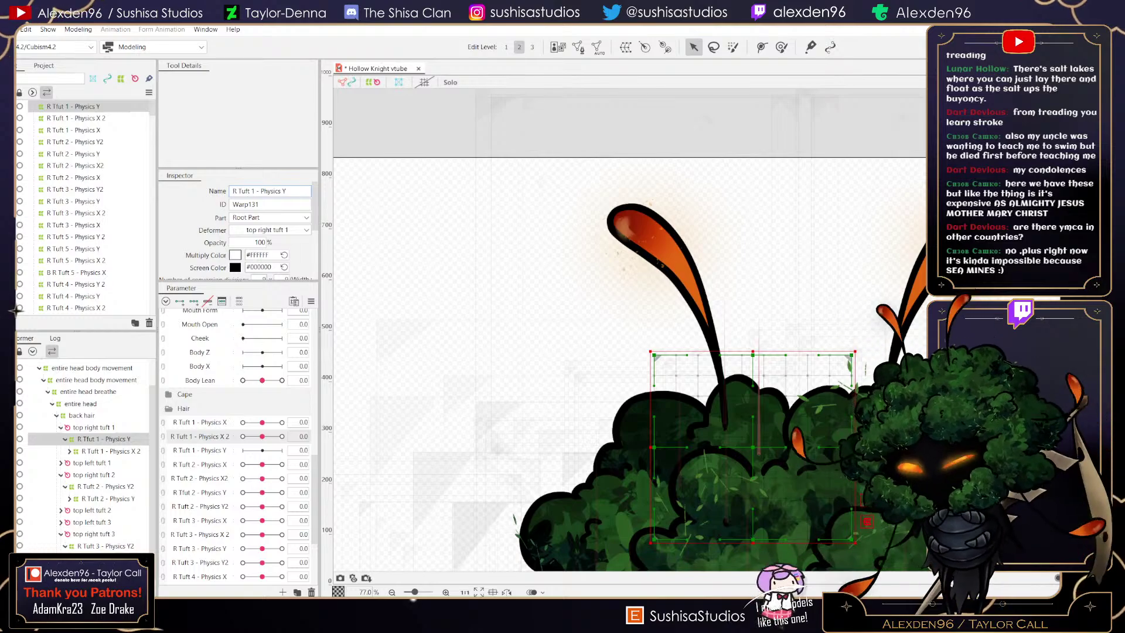
{"action": "key", "text": "Return"}
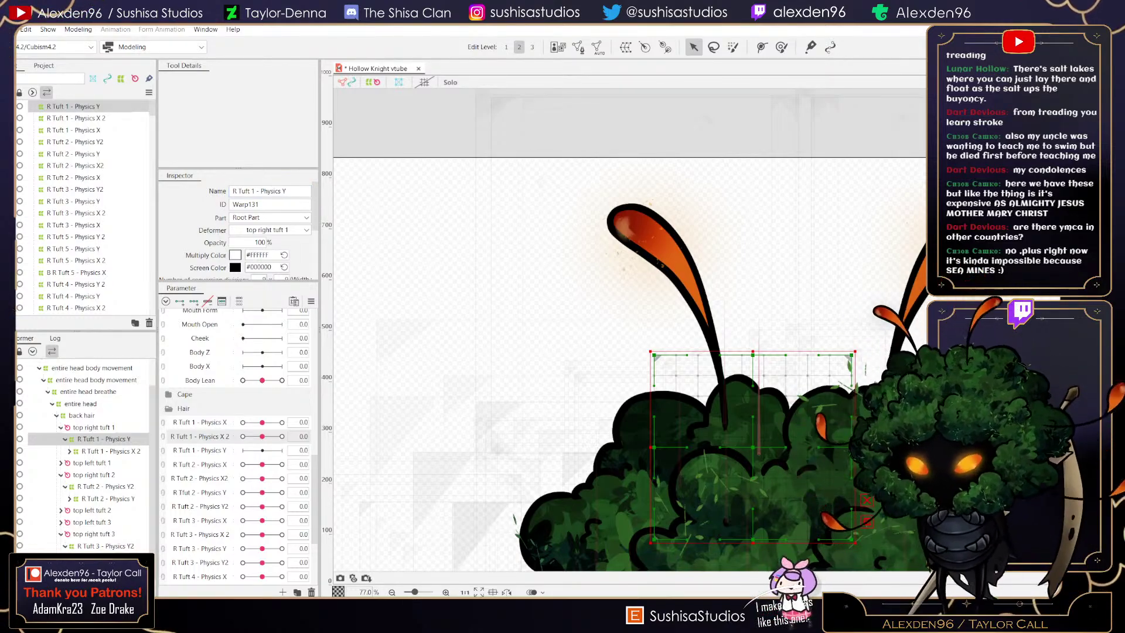
- Add keyforms at -1.0, 0.0 and 1.0 on R Tuft 1 - Physics Y, and preview R Tfut 2 - Physics Y as reference
{"action": "left_click", "coordinate": [200, 450]}
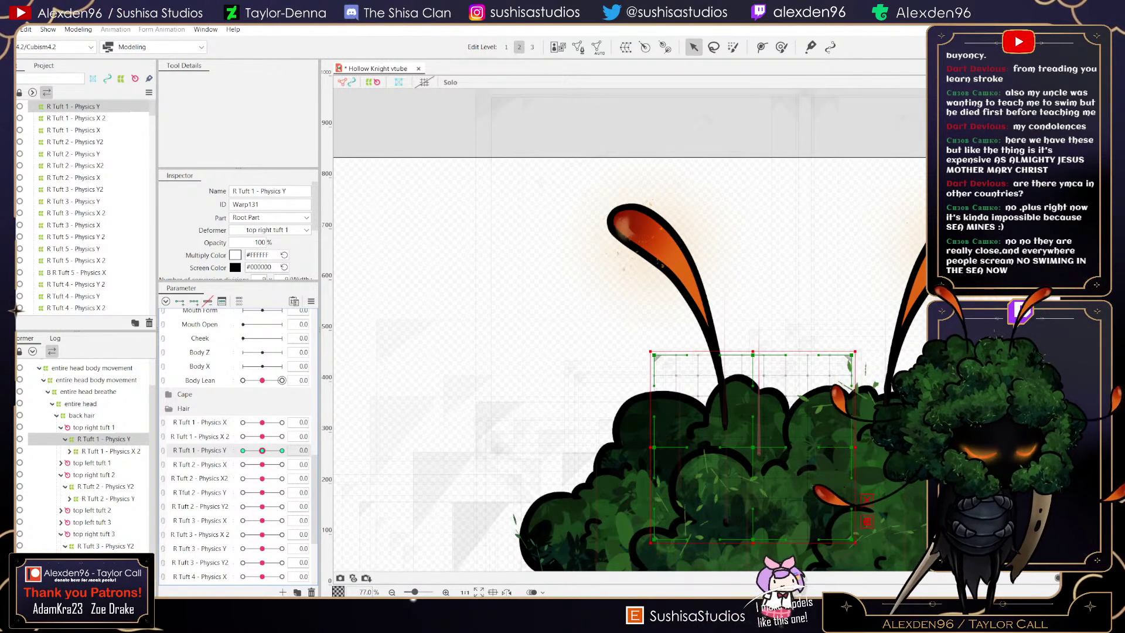
{"action": "scroll", "coordinate": [282, 463], "scroll_direction": "down", "scroll_amount": 3}
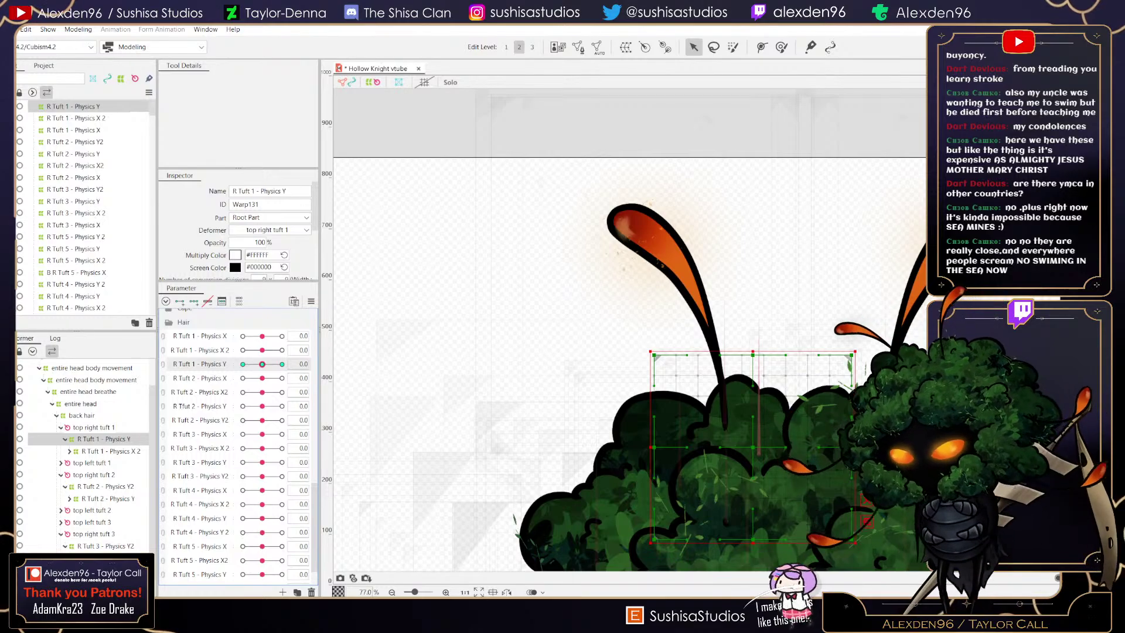
{"action": "mouse_move", "coordinate": [262, 406]}
{"action": "left_mouse_down"}
{"action": "mouse_move", "coordinate": [276, 407]}
{"action": "mouse_move", "coordinate": [244, 406]}
{"action": "mouse_move", "coordinate": [275, 406]}
{"action": "left_mouse_up"}
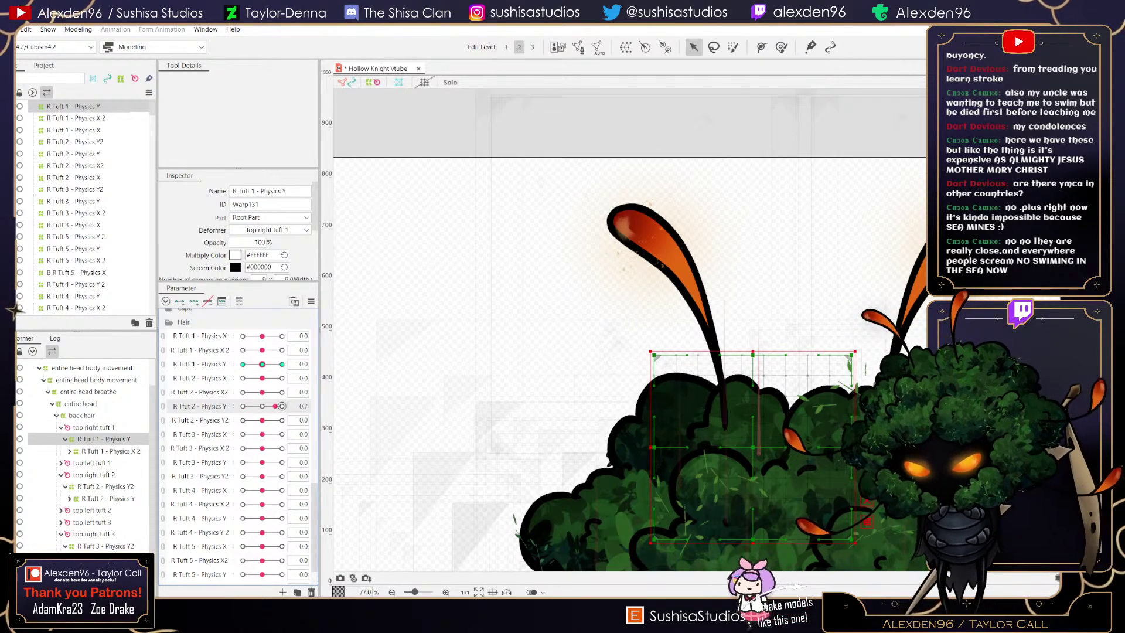
- At R Tuft 1 - Physics Y 1.0, pull the warp's top-middle, upper-left and centre points upward to stretch the tuft
{"action": "left_click", "coordinate": [282, 364]}
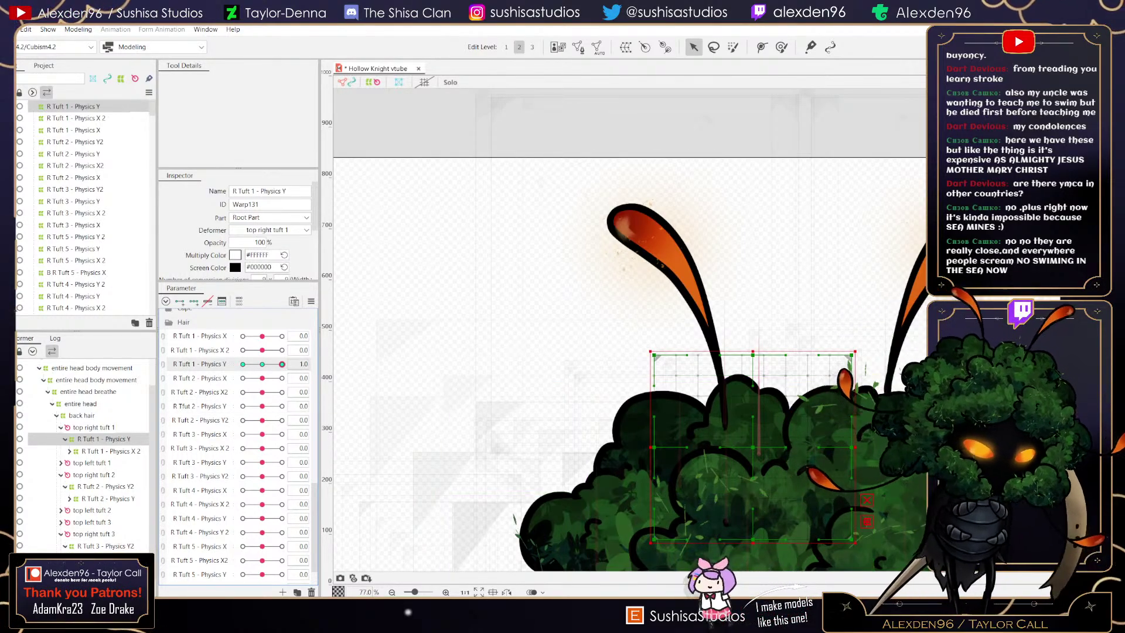
{"action": "left_click_drag", "start_coordinate": [753, 354], "coordinate": [778, 333]}
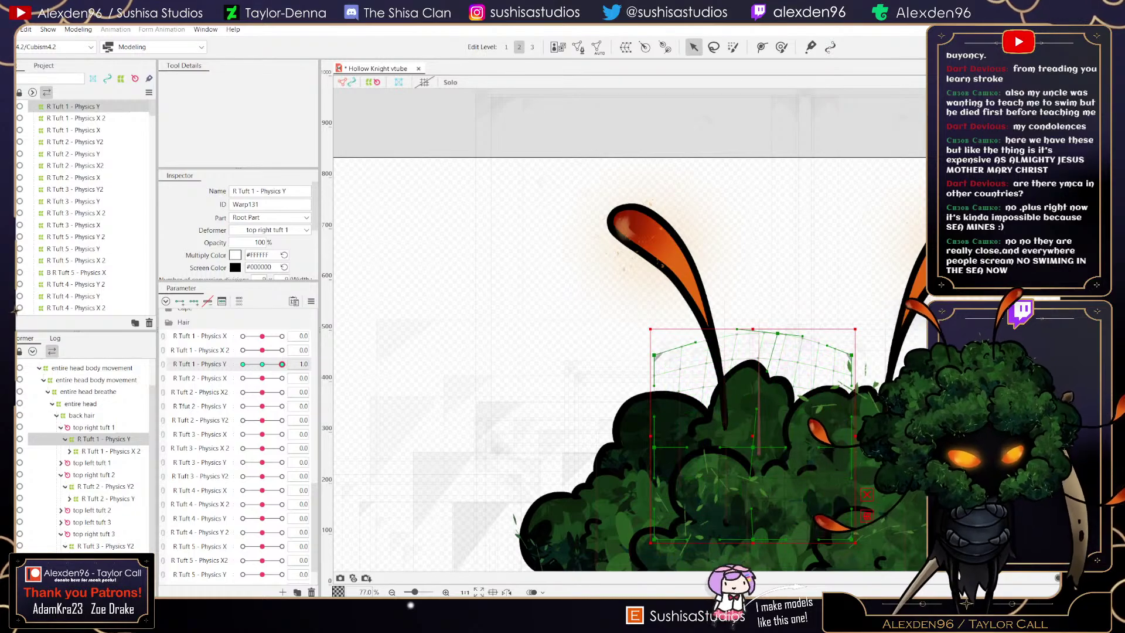
{"action": "left_click_drag", "start_coordinate": [654, 355], "coordinate": [691, 317]}
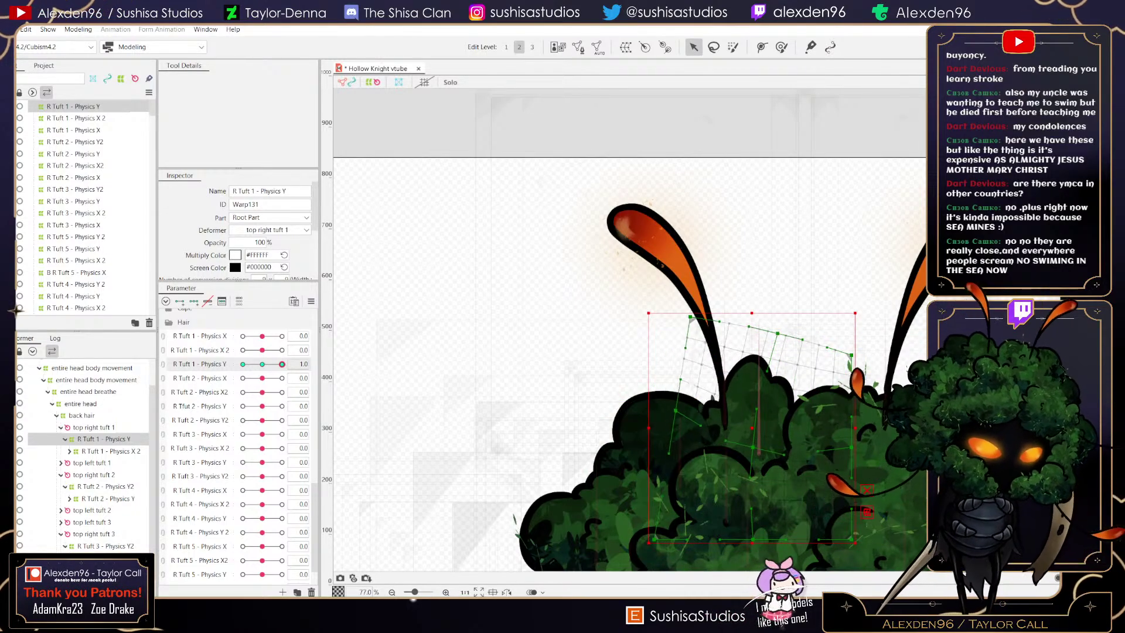
{"action": "left_click_drag", "start_coordinate": [675, 410], "coordinate": [667, 417]}
{"action": "left_click_drag", "start_coordinate": [753, 447], "coordinate": [757, 436]}
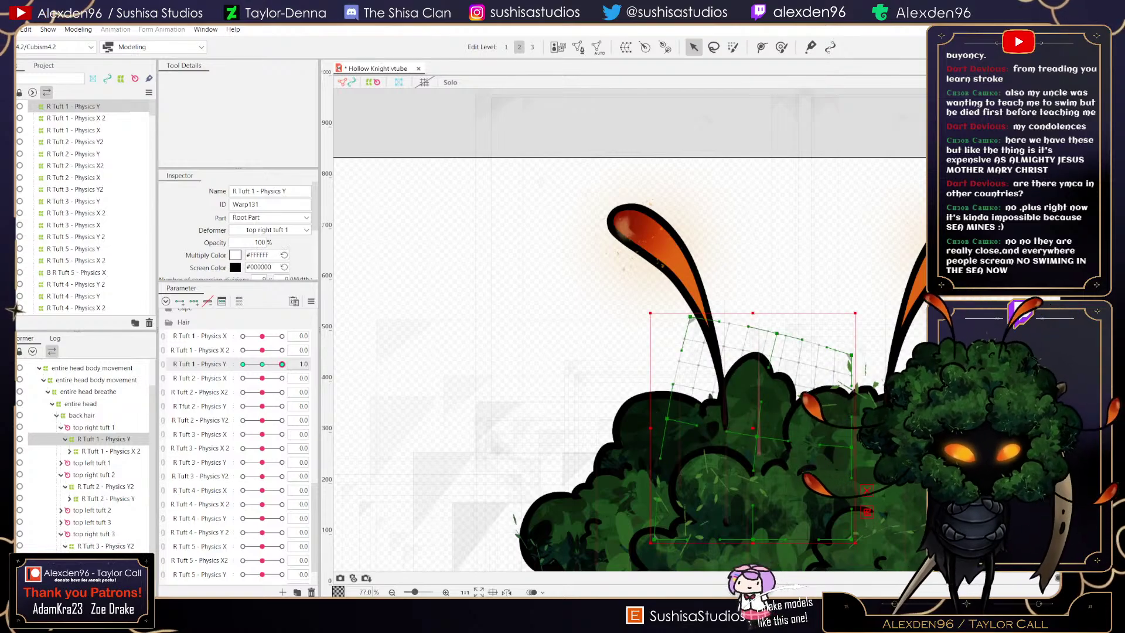
- At R Tuft 1 - Physics Y -1.0, bend the warp downward and pull its upper-left corner outward and slightly down
{"action": "left_click", "coordinate": [243, 364]}
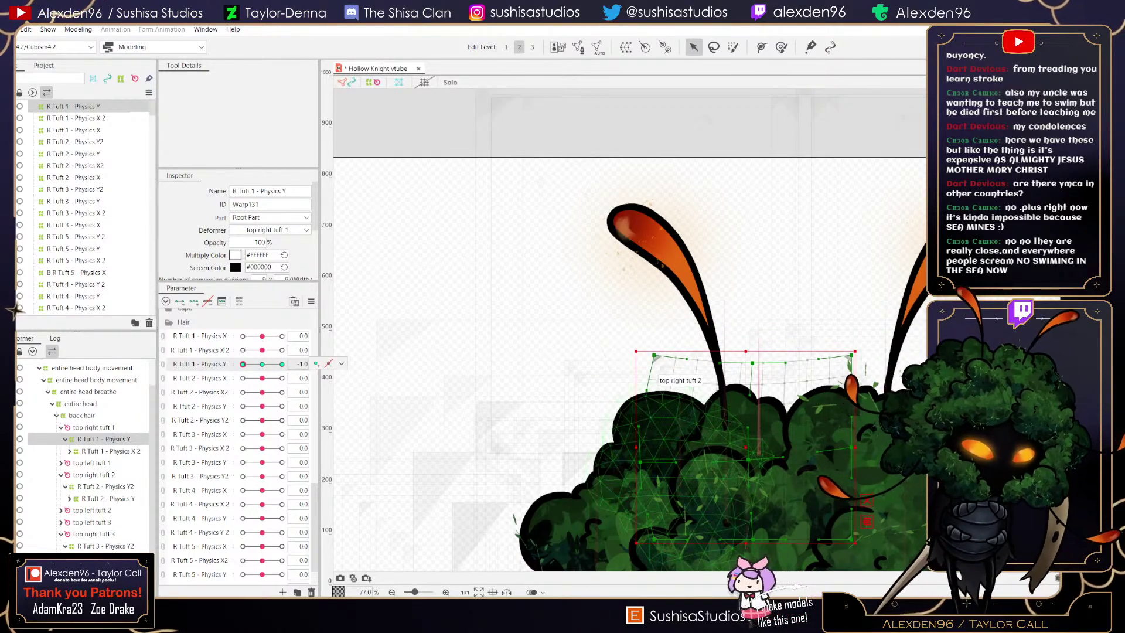
{"action": "left_click", "coordinate": [282, 364]}
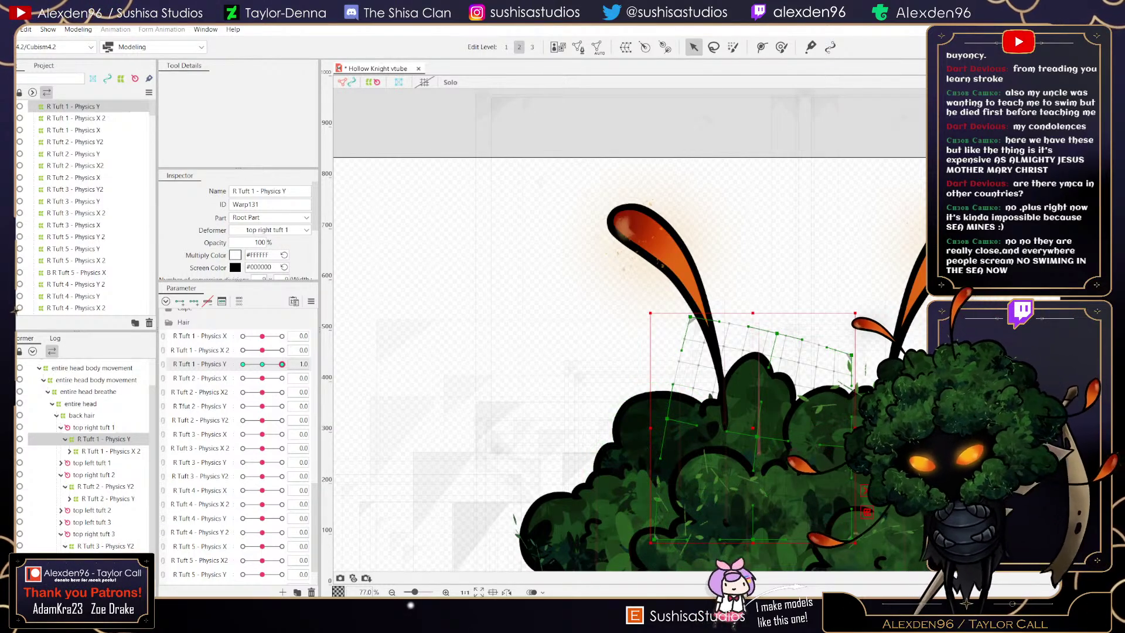
{"action": "left_click", "coordinate": [242, 364]}
{"action": "left_click_drag", "start_coordinate": [654, 355], "coordinate": [625, 364]}
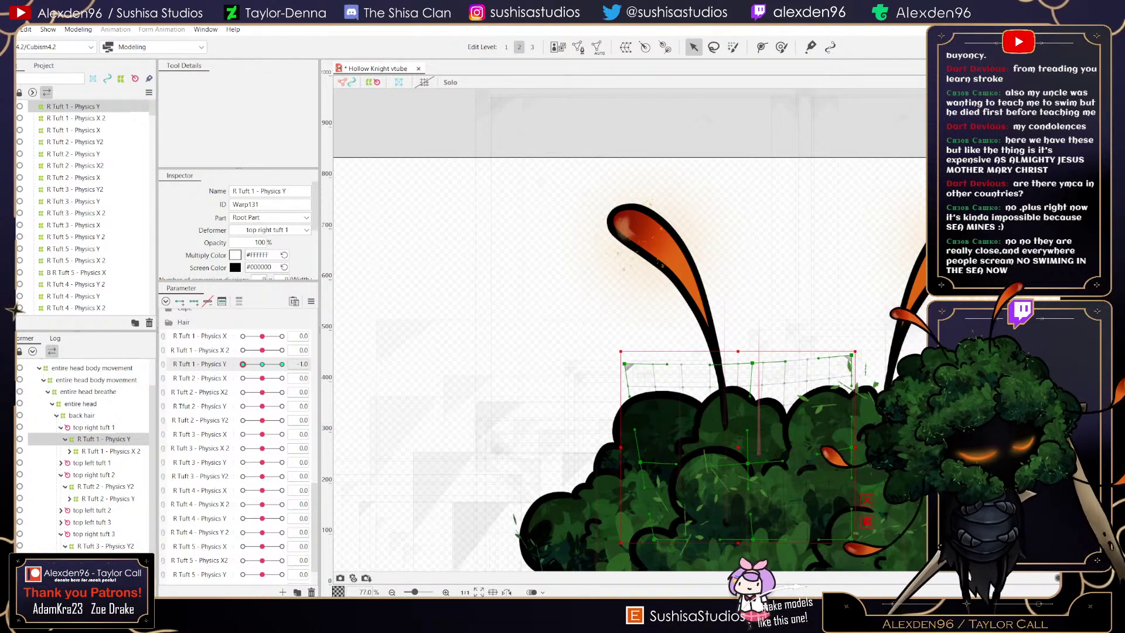
- Pull the warp's upper-right corner outward and down in the -1.0 keyform of R Tuft 1 - Physics Y
{"action": "left_click_drag", "start_coordinate": [815, 516], "coordinate": [712, 238]}
{"action": "left_click_drag", "start_coordinate": [747, 560], "coordinate": [719, 385]}
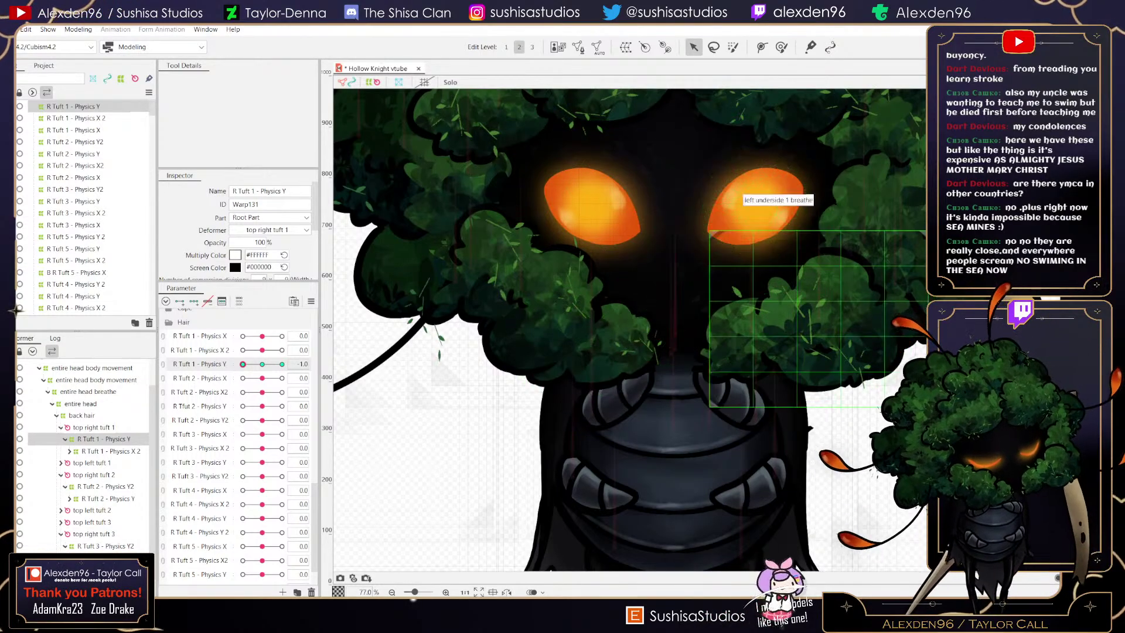
{"action": "left_click_drag", "start_coordinate": [737, 185], "coordinate": [717, 462]}
{"action": "left_click_drag", "start_coordinate": [715, 328], "coordinate": [717, 456]}
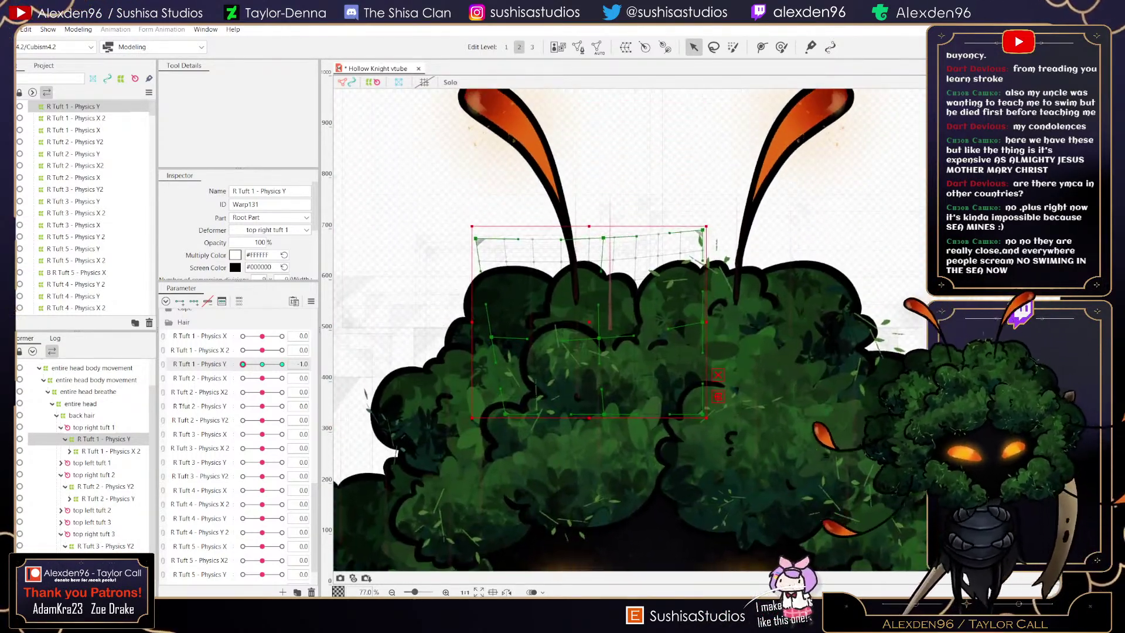
{"action": "mouse_move", "coordinate": [242, 365]}
{"action": "left_mouse_down"}
{"action": "mouse_move", "coordinate": [281, 365]}
{"action": "mouse_move", "coordinate": [242, 365]}
{"action": "left_mouse_up"}
{"action": "left_click_drag", "start_coordinate": [702, 230], "coordinate": [721, 245]}
- Preview R Tuft 1 - Physics Y between 1.0 and -1.0, return it to 0, and save the model
{"action": "left_click_drag", "start_coordinate": [242, 364], "coordinate": [282, 364]}
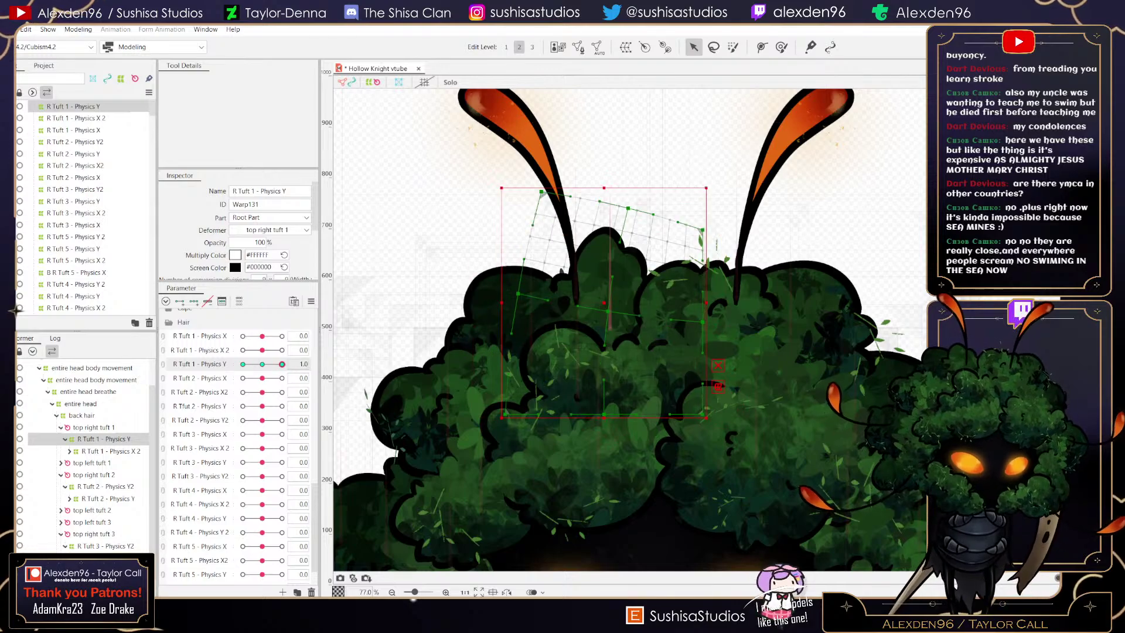
{"action": "left_click", "coordinate": [242, 364]}
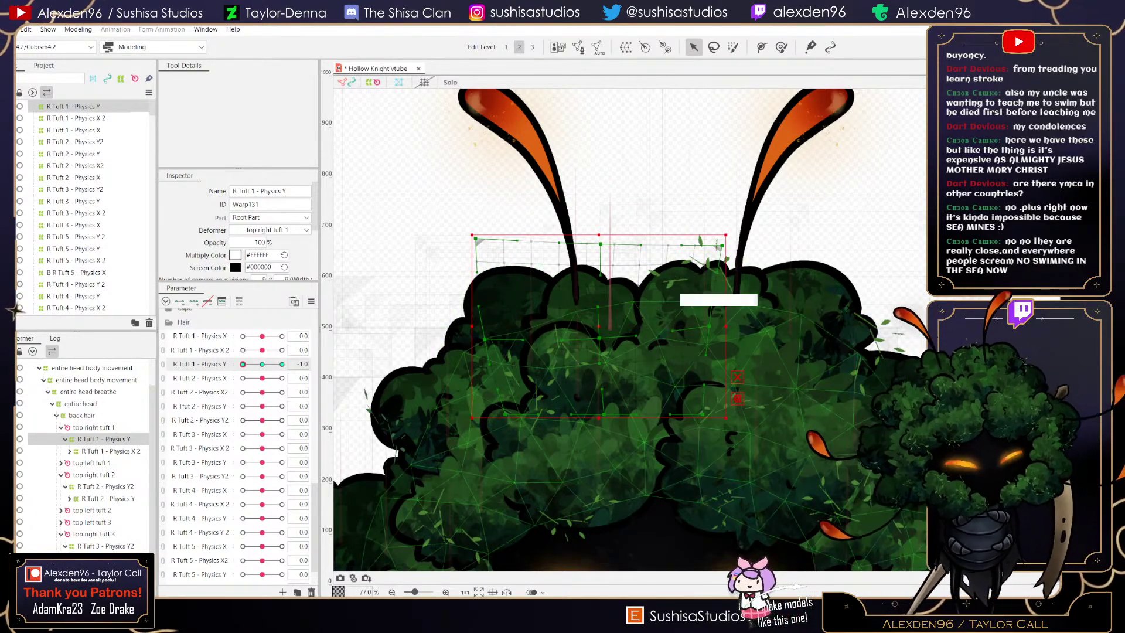
{"action": "left_click", "coordinate": [282, 365]}
{"action": "mouse_move", "coordinate": [282, 365]}
{"action": "left_mouse_down"}
{"action": "mouse_move", "coordinate": [243, 365]}
{"action": "mouse_move", "coordinate": [282, 364]}
{"action": "mouse_move", "coordinate": [262, 365]}
{"action": "left_mouse_up"}
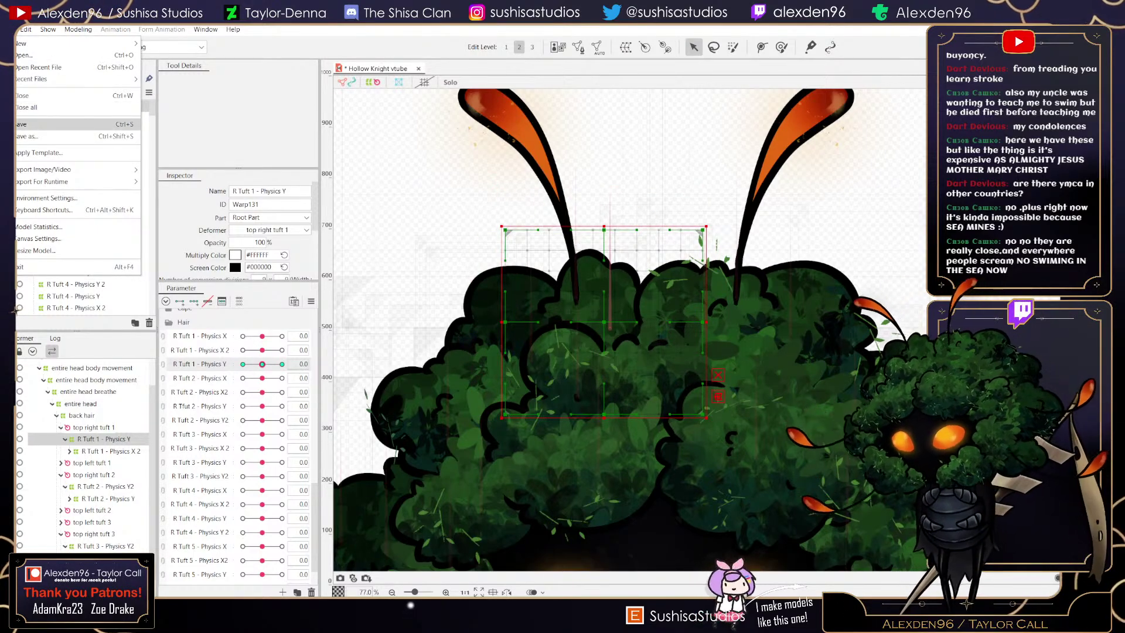
{"action": "key", "text": "ctrl+s"}
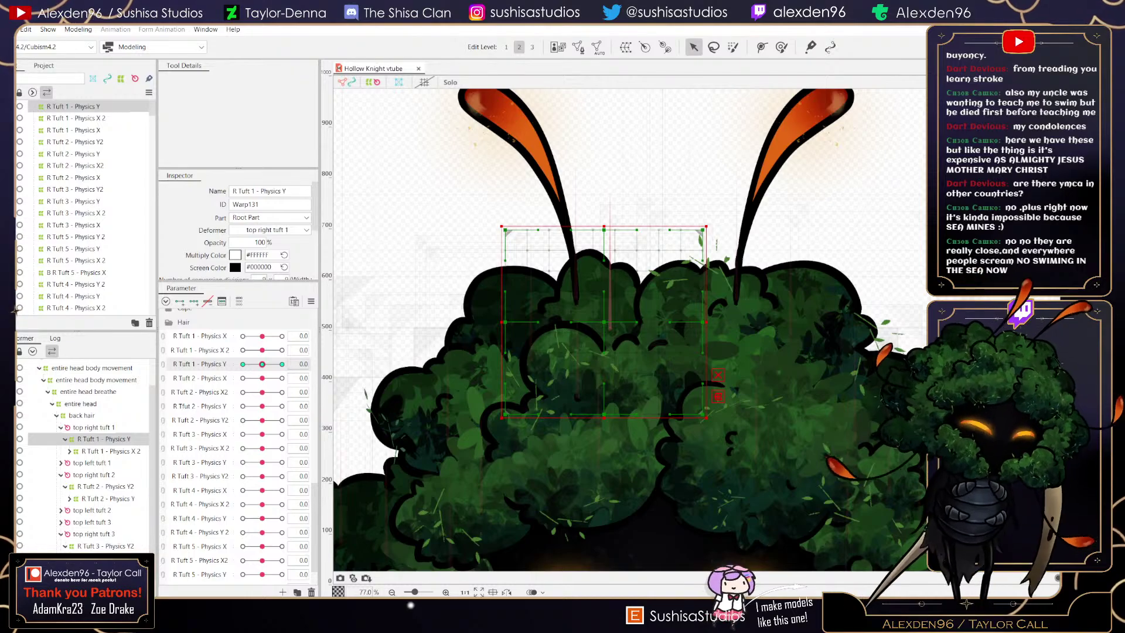
- Lower the warp's top-middle point slightly at R Tuft 1 - Physics Y -1.0, return the parameter to 0, and save
{"action": "left_click", "coordinate": [243, 364]}
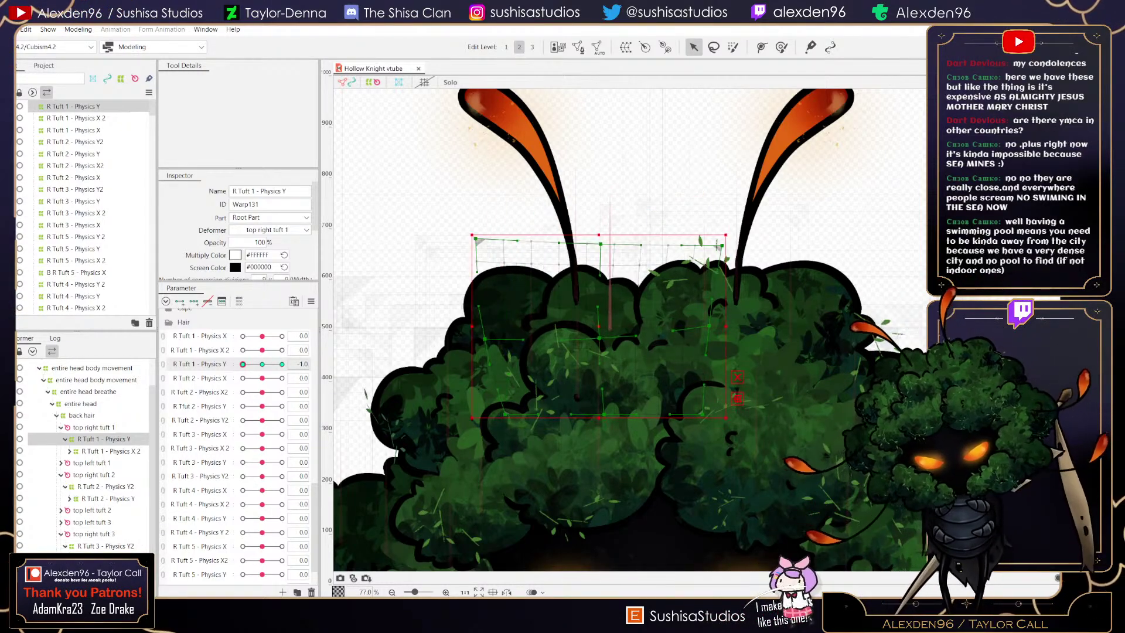
{"action": "left_click_drag", "start_coordinate": [601, 244], "coordinate": [597, 253]}
{"action": "mouse_move", "coordinate": [242, 364]}
{"action": "left_mouse_down"}
{"action": "mouse_move", "coordinate": [282, 364]}
{"action": "mouse_move", "coordinate": [262, 364]}
{"action": "left_mouse_up"}
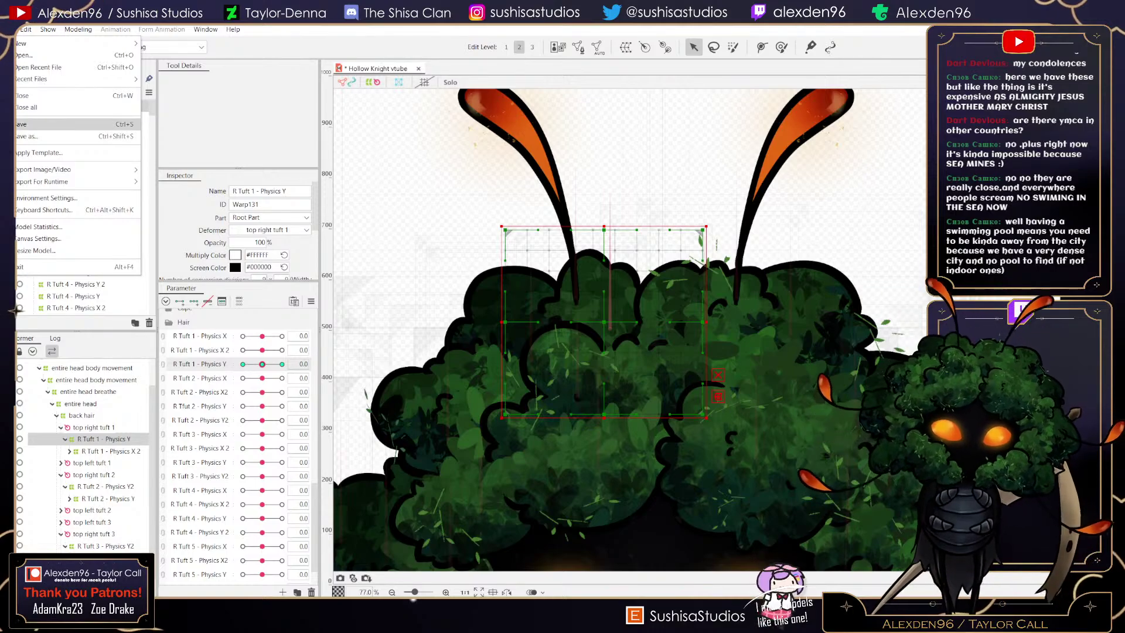
{"action": "key", "text": "ctrl+s"}
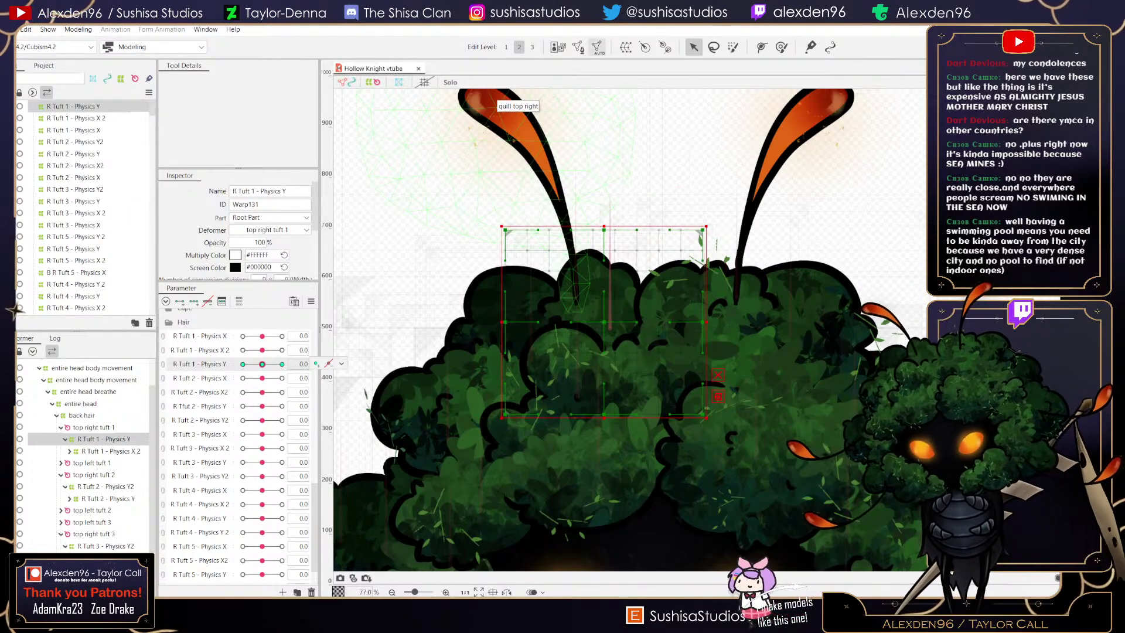
{"action": "left_click", "coordinate": [626, 47]}
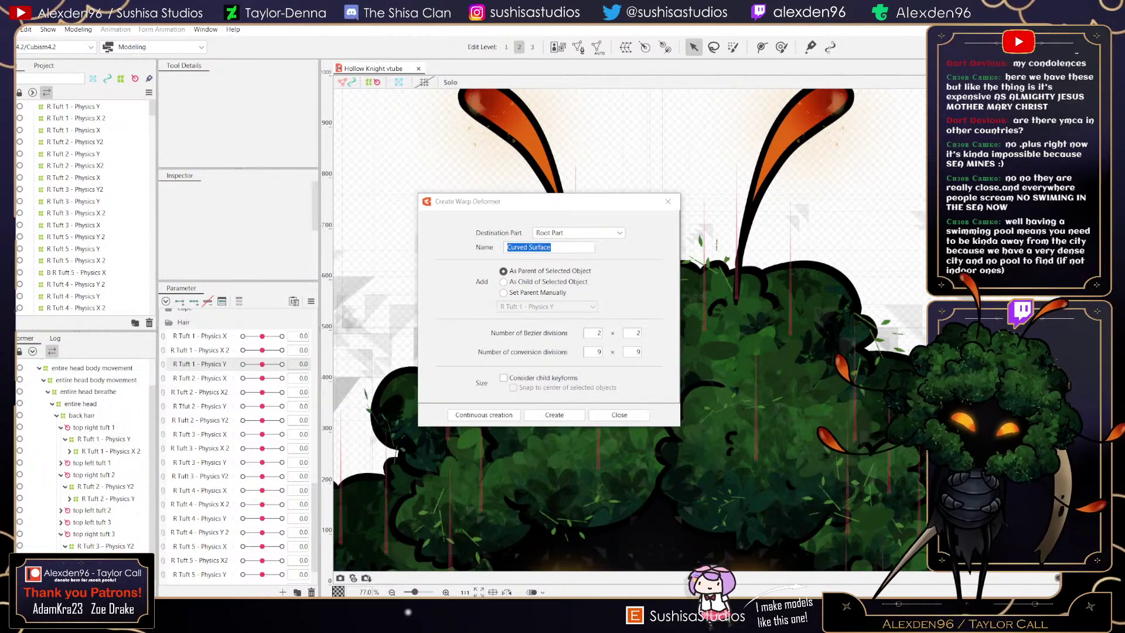
{"action": "key", "text": "Return"}
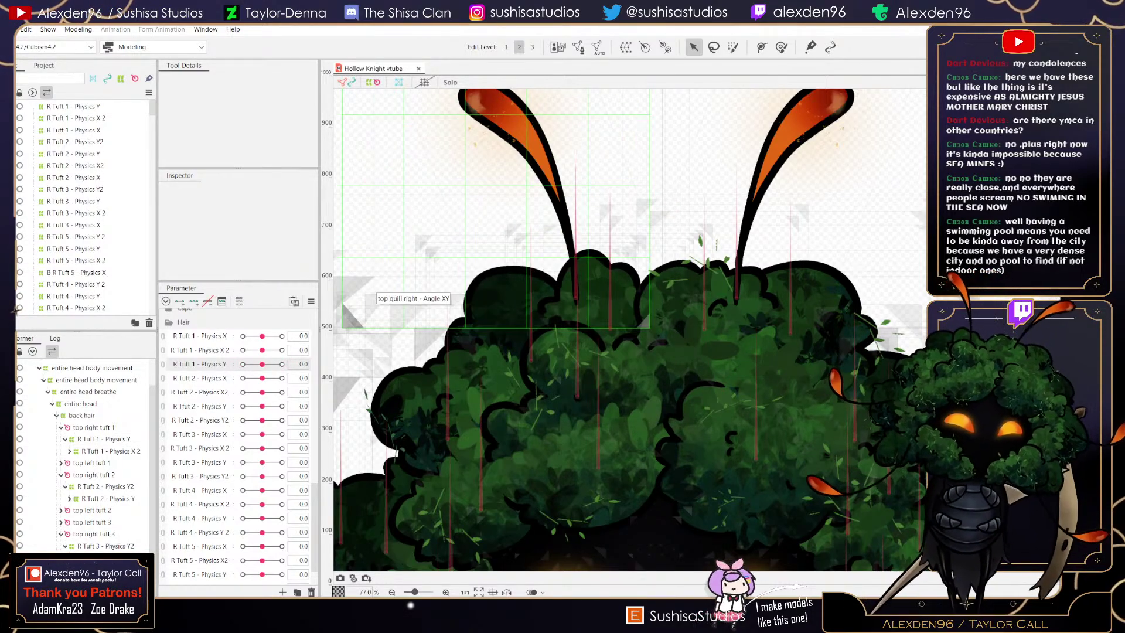
- Create a warp deformer named "R Tuft - Physics Y 2" as parent of the R Tuft 1 - Physics Y deformer
{"action": "left_click", "coordinate": [74, 107]}
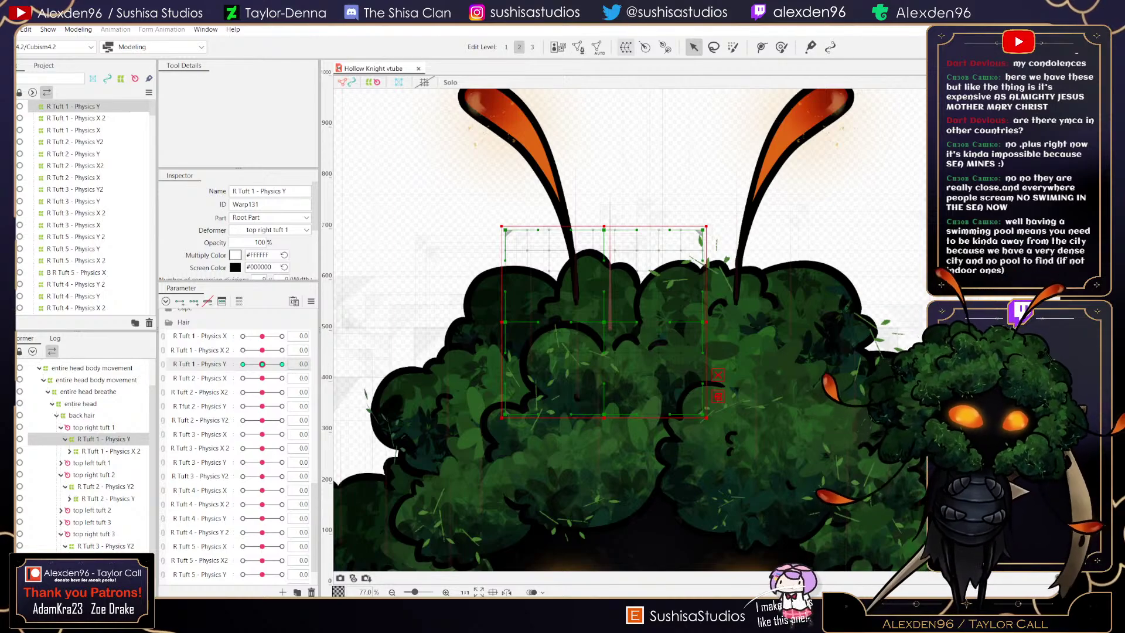
{"action": "left_click", "coordinate": [626, 46]}
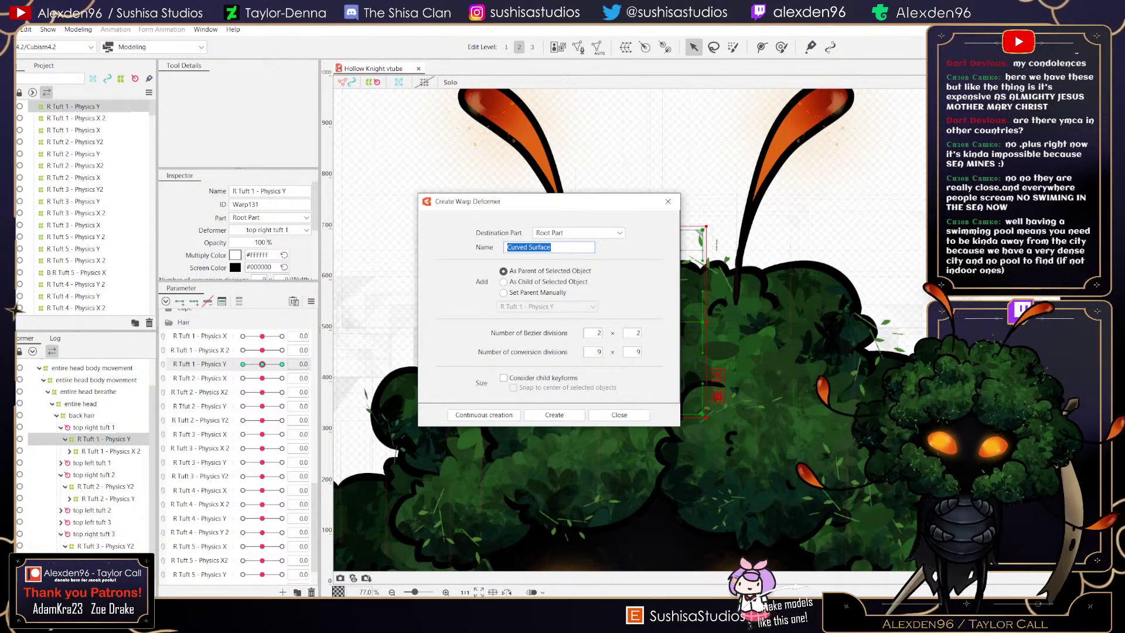
{"action": "type", "text": "R"}
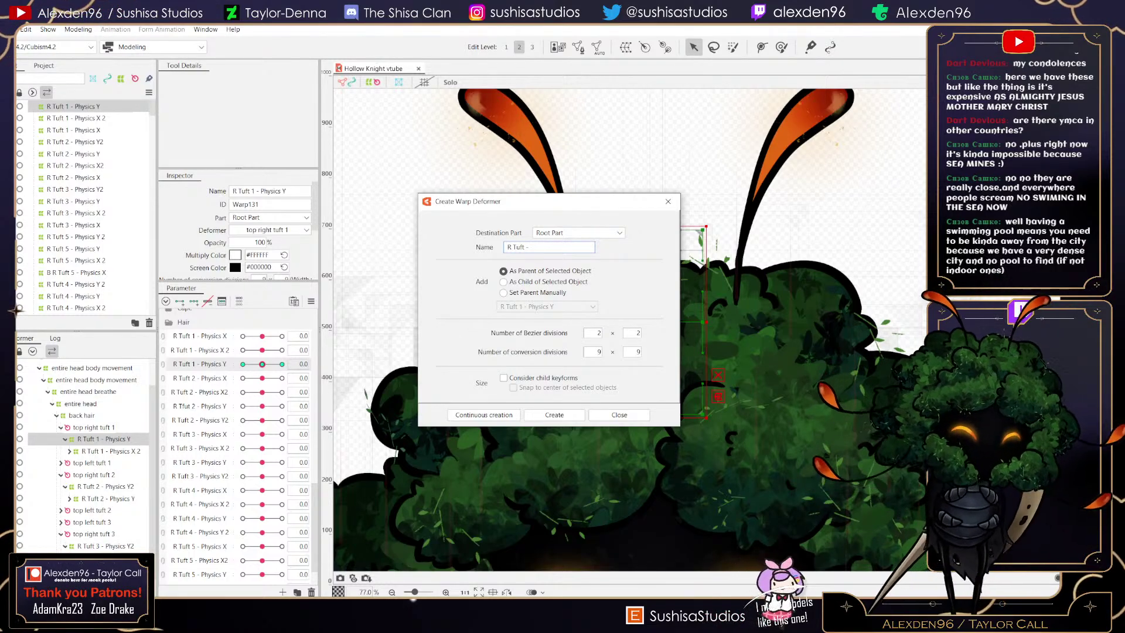
{"action": "type", "text": "Tuft - Physics "}
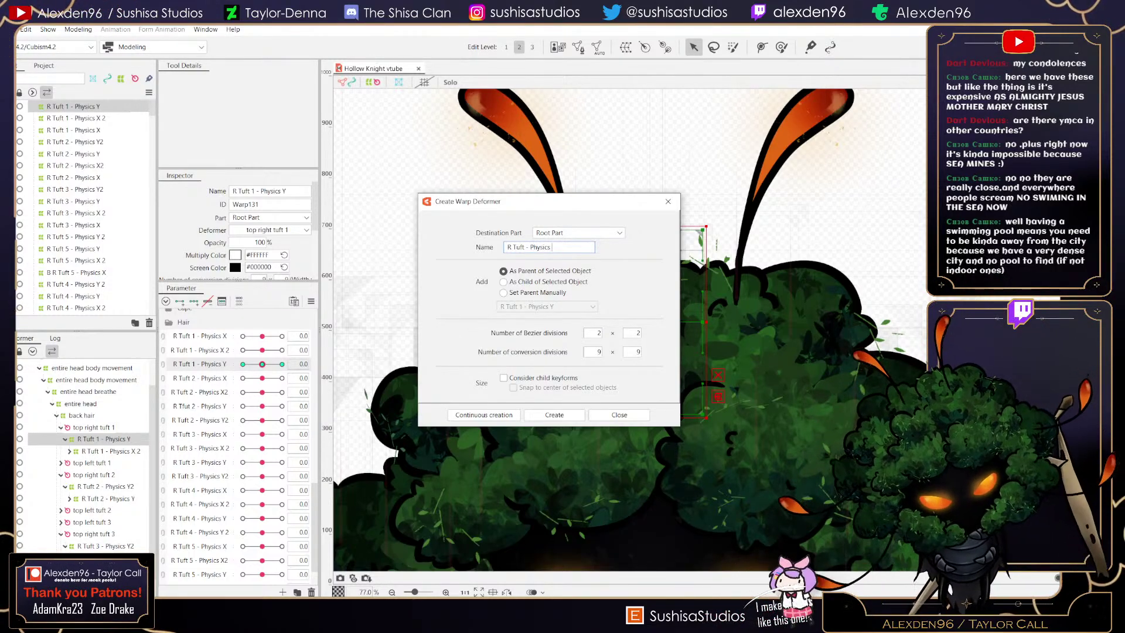
{"action": "type", "text": "Y 2"}
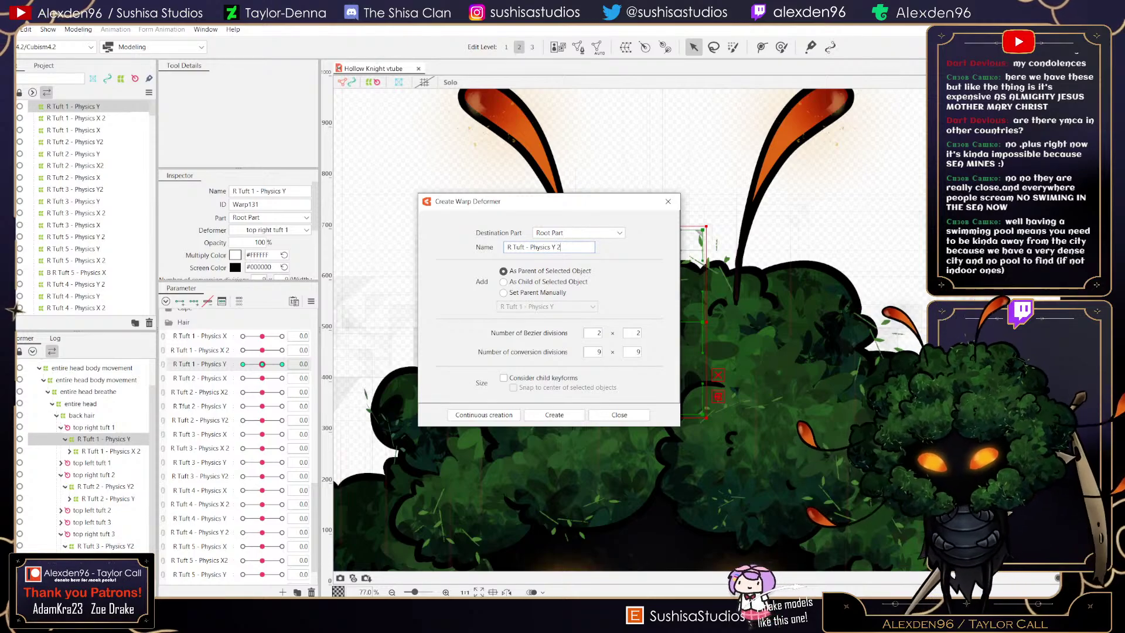
{"action": "left_click", "coordinate": [554, 415]}
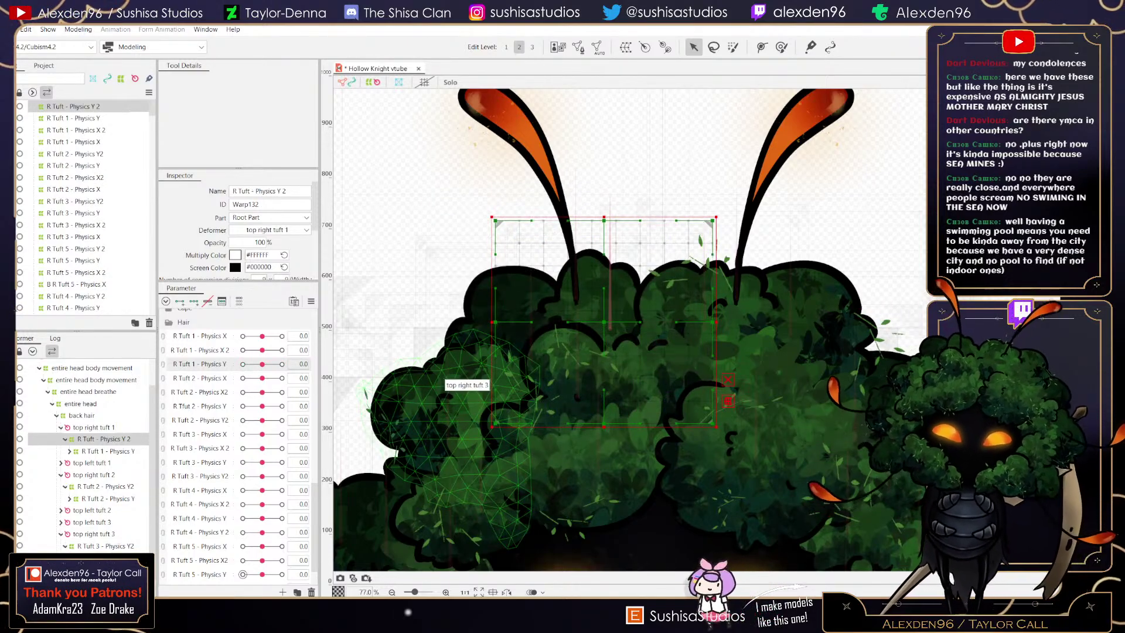
- Create a new hair parameter named "R Tuft 1 - Physics Y2" with the default range of -1.0 to 1.0
{"action": "left_click", "coordinate": [283, 592]}
{"action": "type", "text": "R T"}
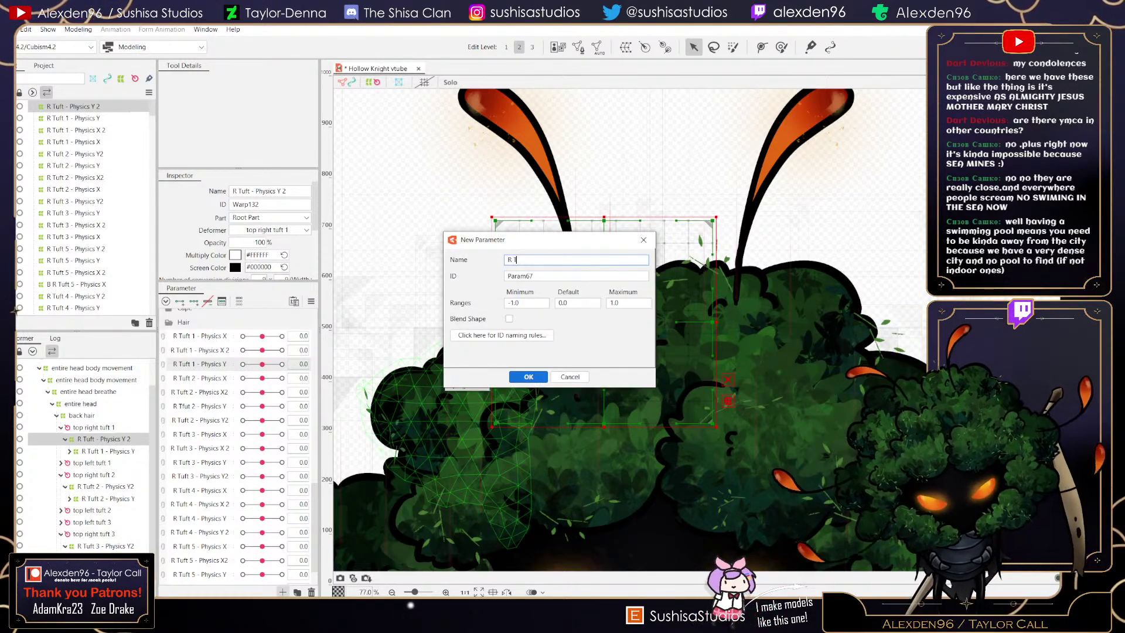
{"action": "type", "text": "uft 1 - Physics"}
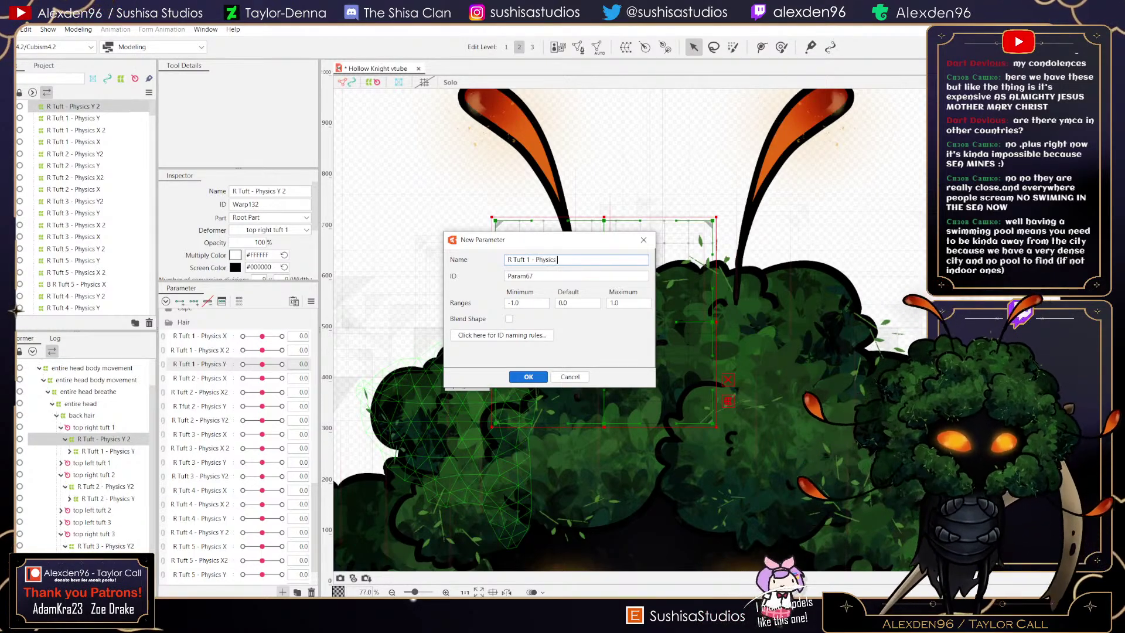
{"action": "type", "text": "Y2"}
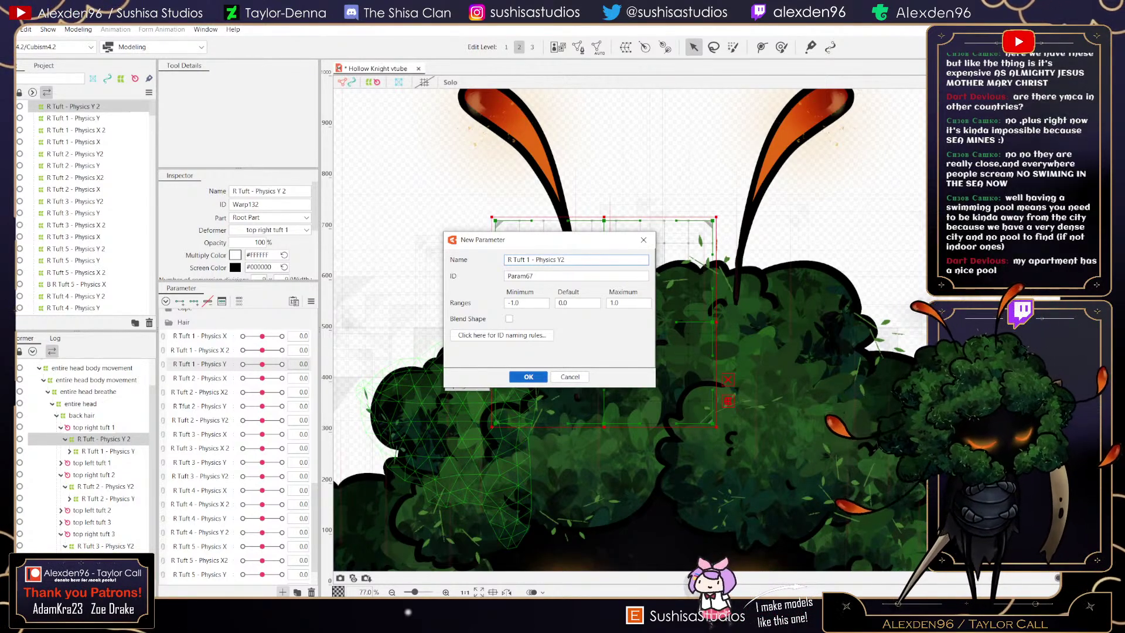
{"action": "key", "text": "Return"}
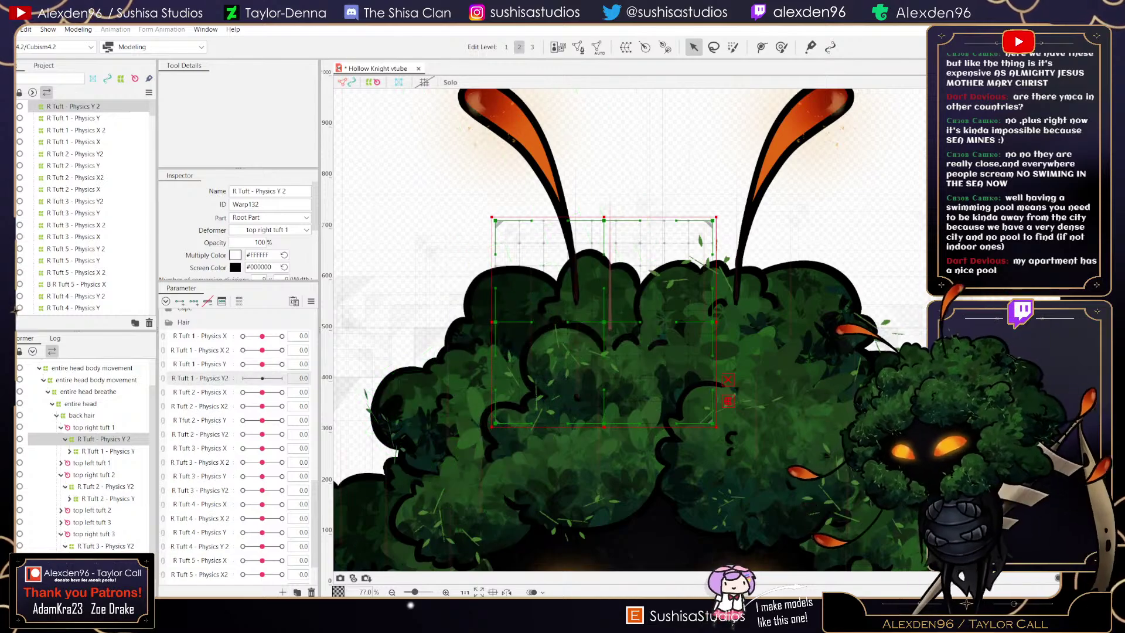
- Add three keyforms on R Tuft 1 - Physics Y2 for the new deformer and set it and R Tuft 2 - Physics Y2 to 1.0
{"action": "left_click", "coordinate": [282, 378]}
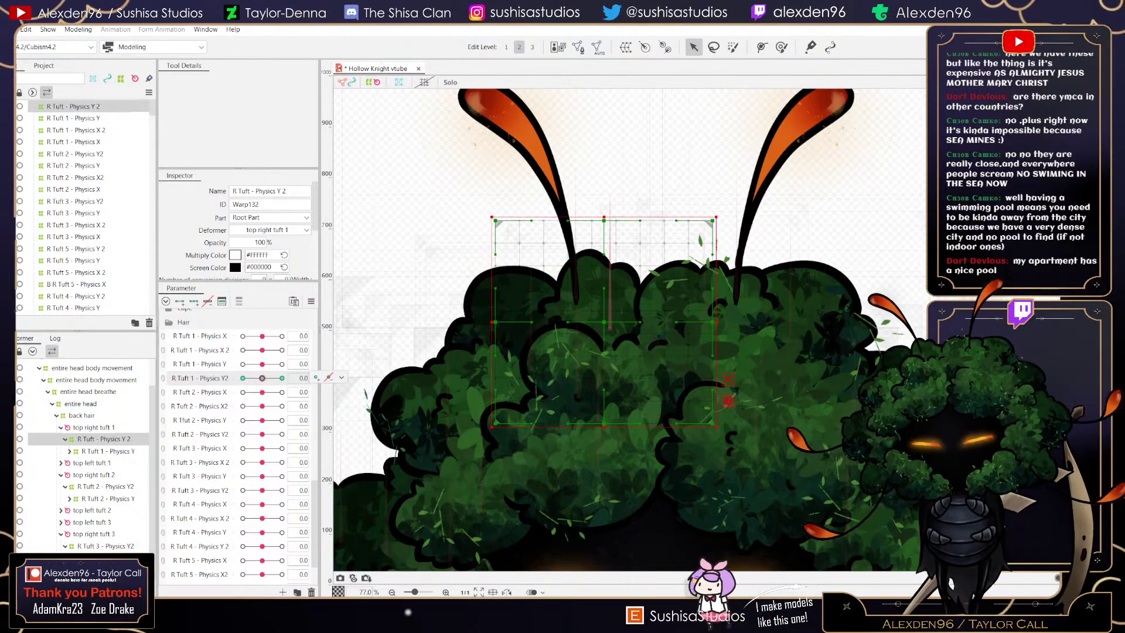
{"action": "left_click", "coordinate": [282, 434]}
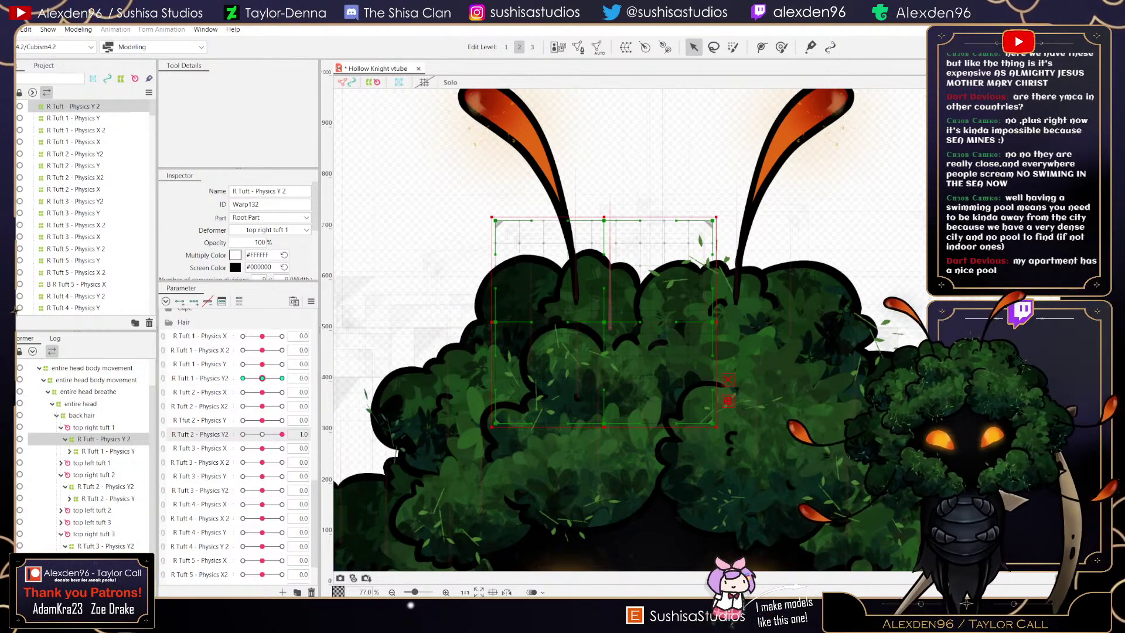
{"action": "left_click", "coordinate": [243, 435]}
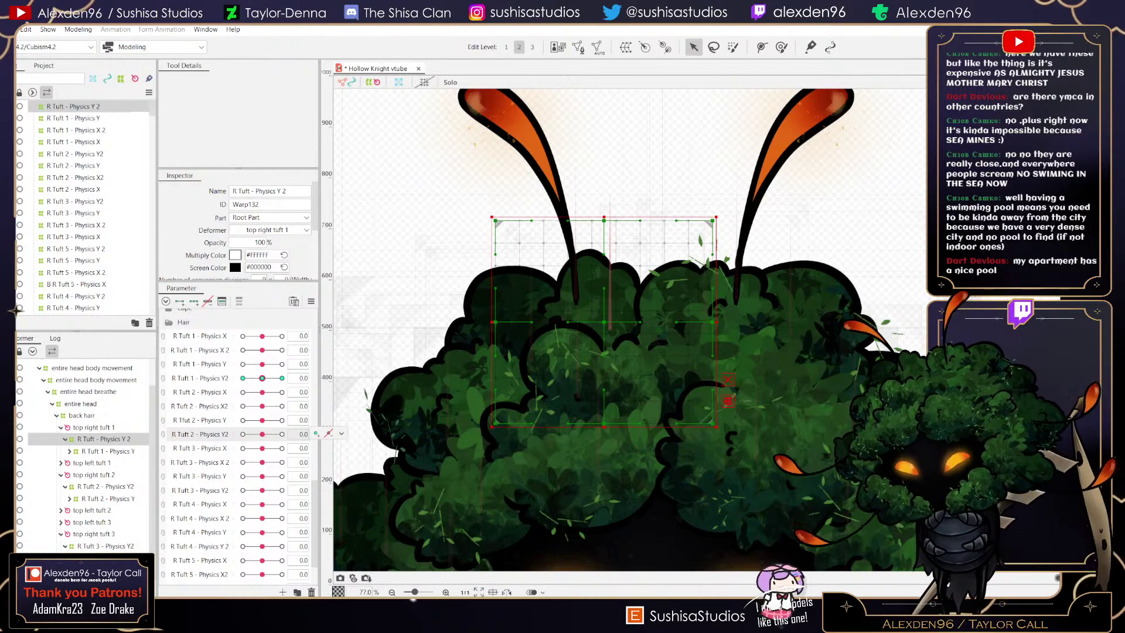
{"action": "left_click", "coordinate": [282, 378]}
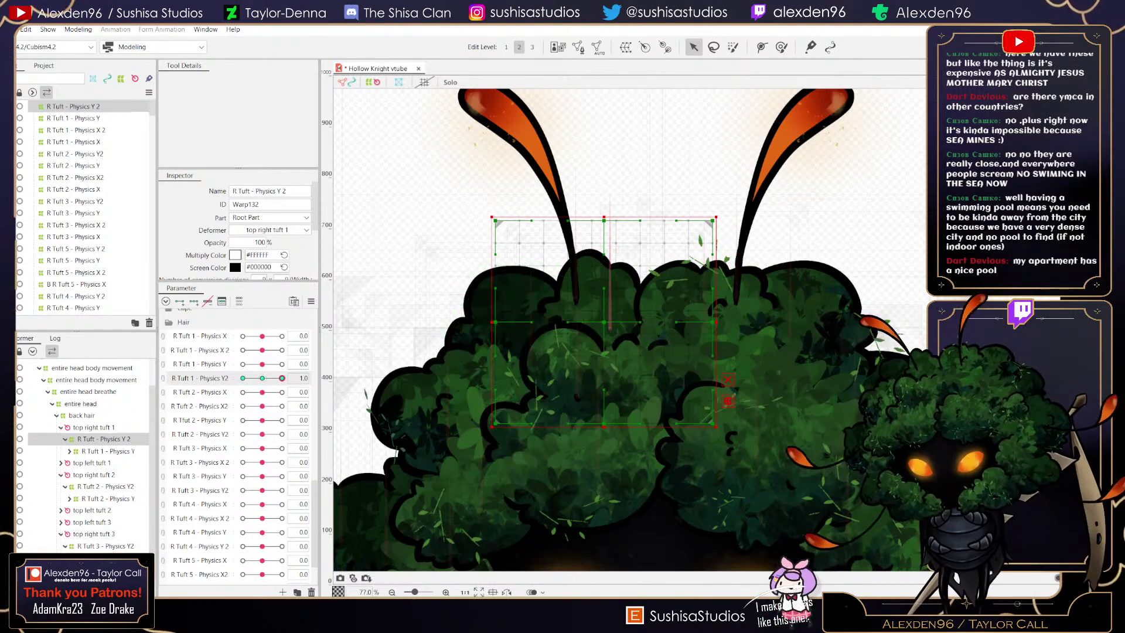
{"action": "left_click_drag", "start_coordinate": [262, 364], "coordinate": [281, 378]}
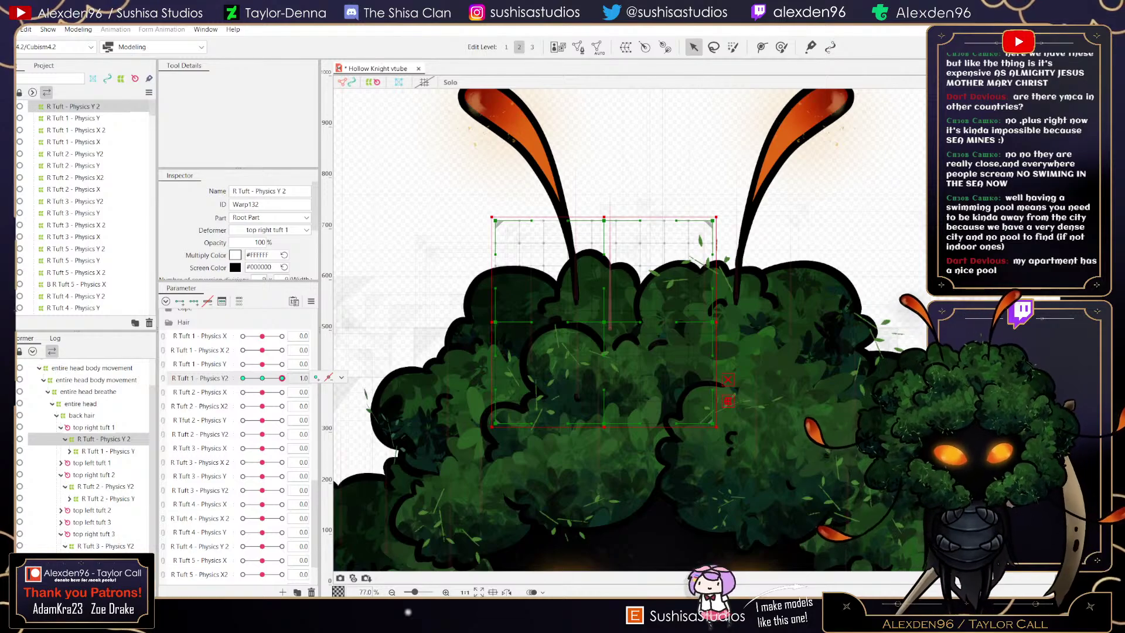
{"action": "left_click", "coordinate": [342, 378]}
{"action": "left_click", "coordinate": [282, 434]}
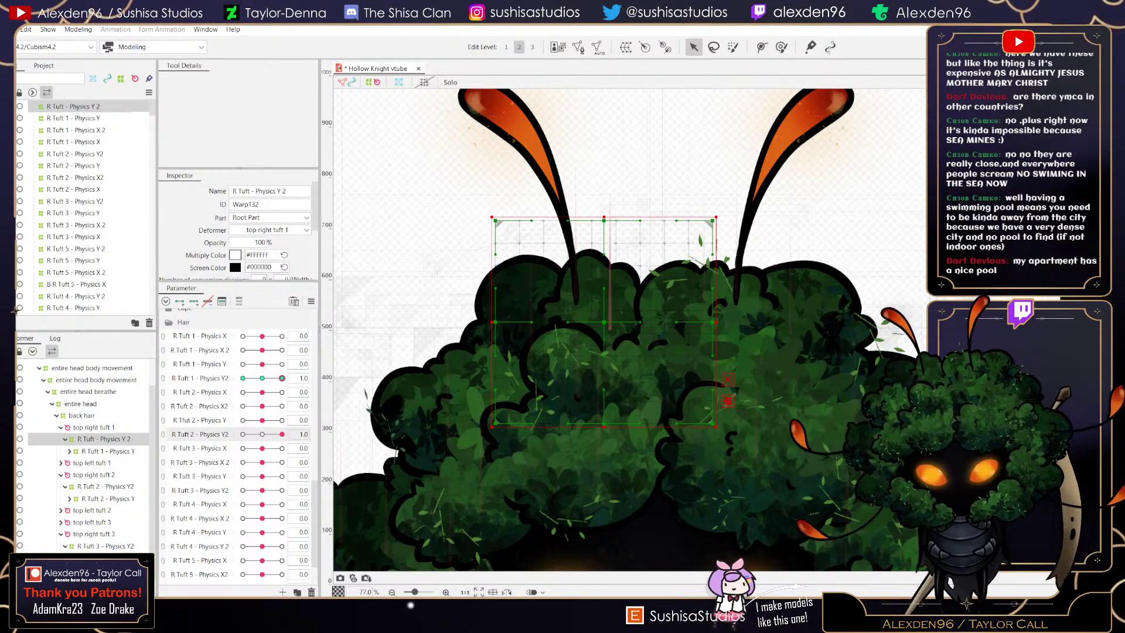
{"action": "left_click", "coordinate": [262, 378]}
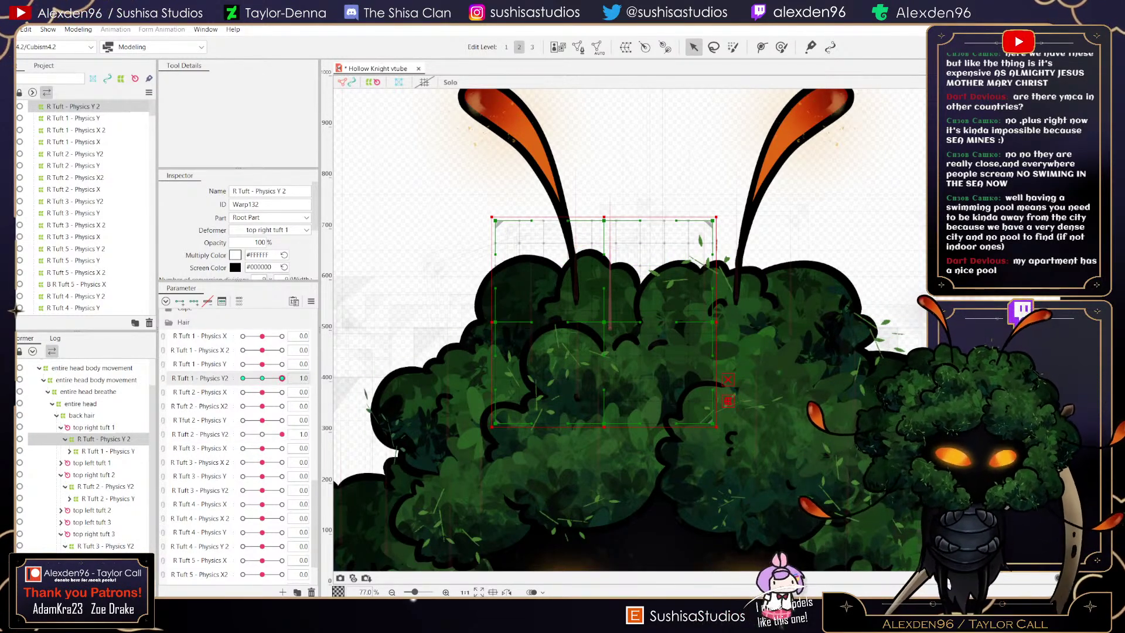
- Shape the 1.0 keyform by raising the warp's top middle, lowering its left-side points, and pulling its right-side points outward
{"action": "left_click_drag", "start_coordinate": [605, 220], "coordinate": [640, 205]}
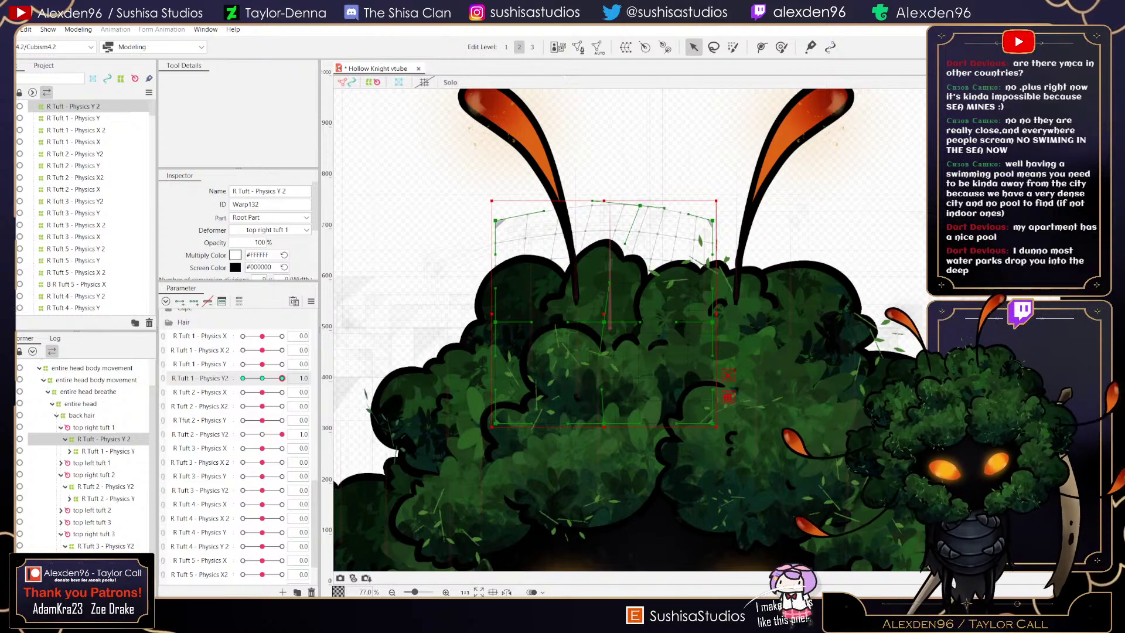
{"action": "left_click_drag", "start_coordinate": [604, 321], "coordinate": [617, 313]}
{"action": "left_click_drag", "start_coordinate": [495, 321], "coordinate": [506, 342]}
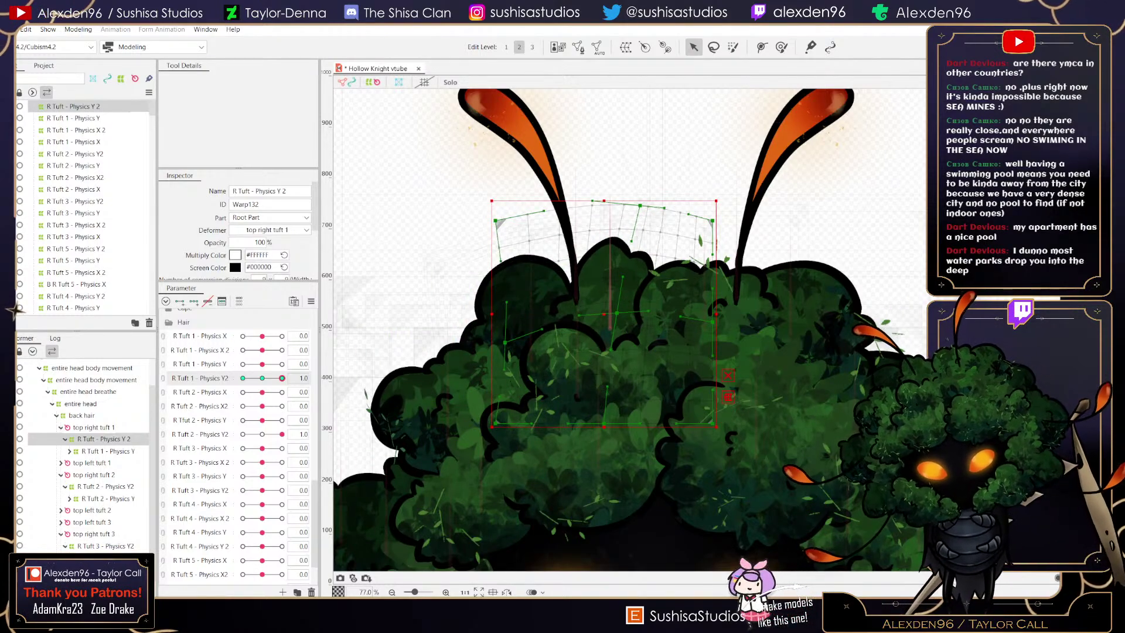
{"action": "left_click_drag", "start_coordinate": [497, 221], "coordinate": [499, 242]}
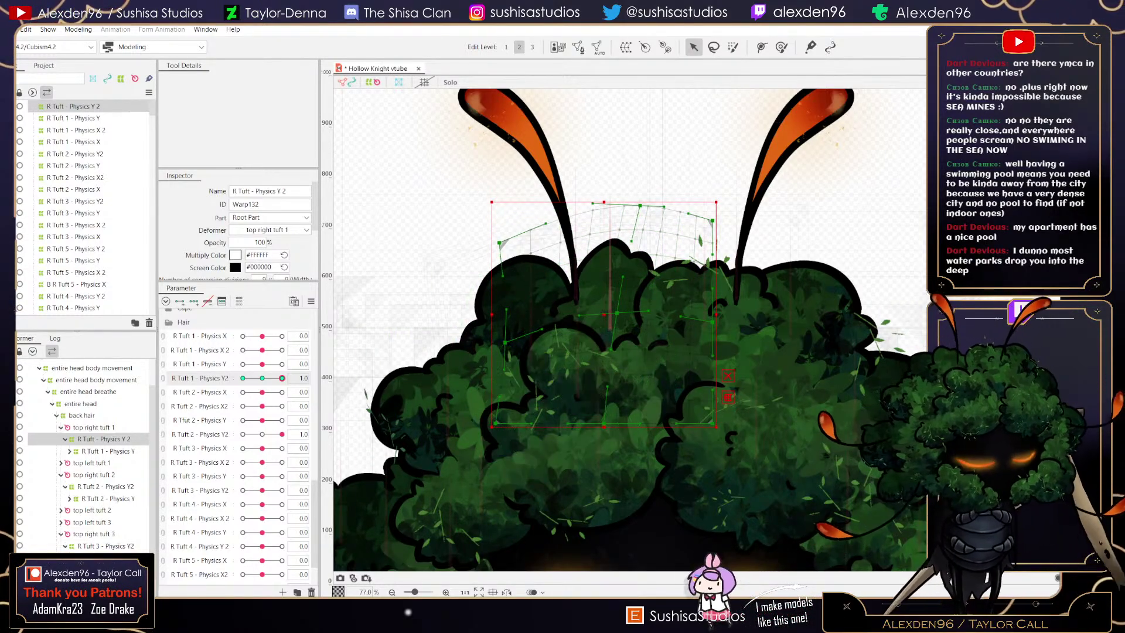
{"action": "left_click_drag", "start_coordinate": [495, 423], "coordinate": [504, 446]}
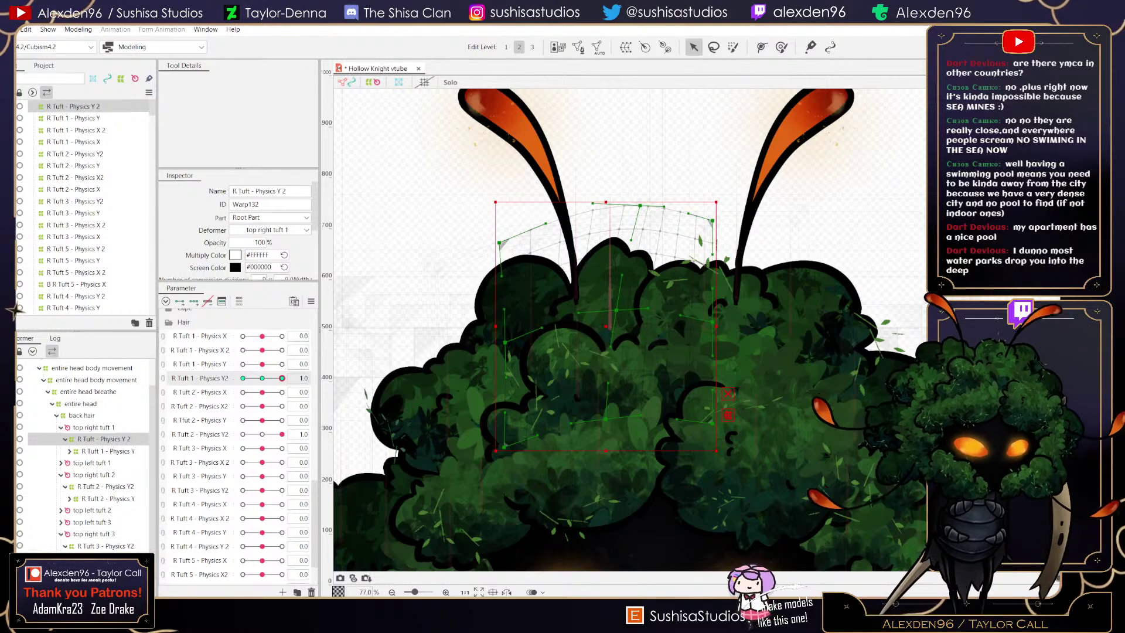
{"action": "left_click_drag", "start_coordinate": [713, 221], "coordinate": [735, 232]}
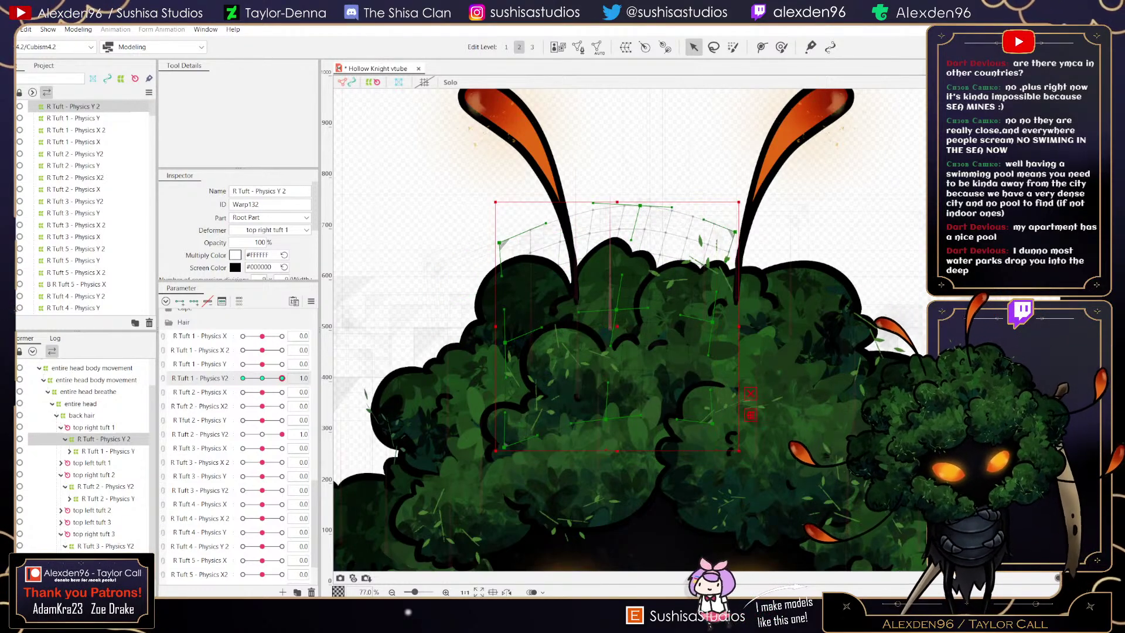
{"action": "left_click_drag", "start_coordinate": [712, 322], "coordinate": [721, 324]}
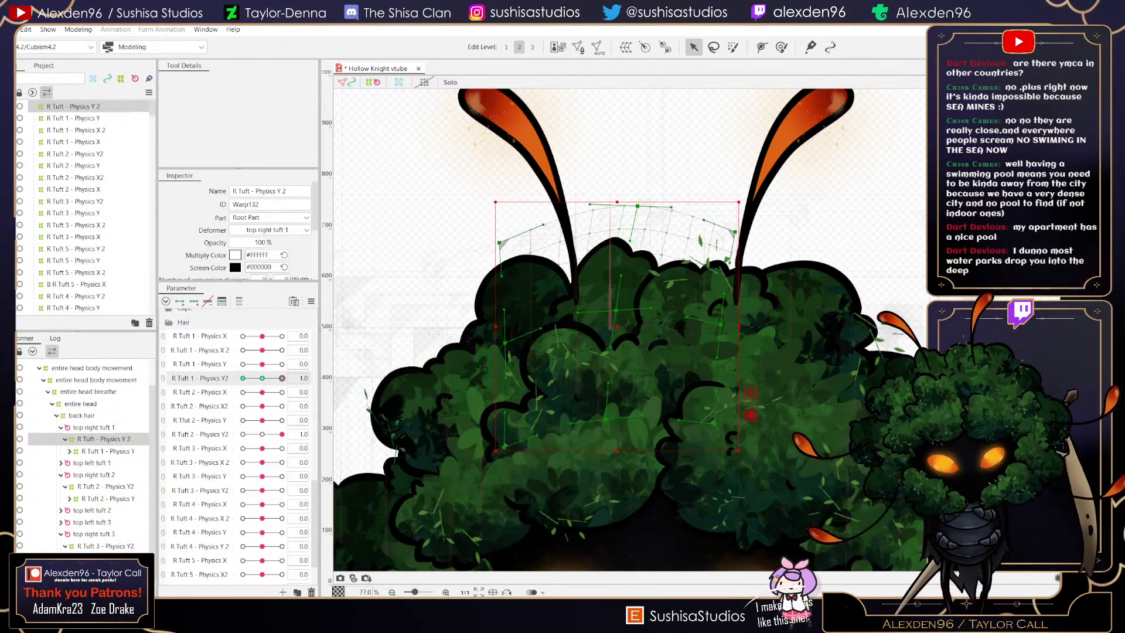
{"action": "left_click_drag", "start_coordinate": [637, 206], "coordinate": [638, 199]}
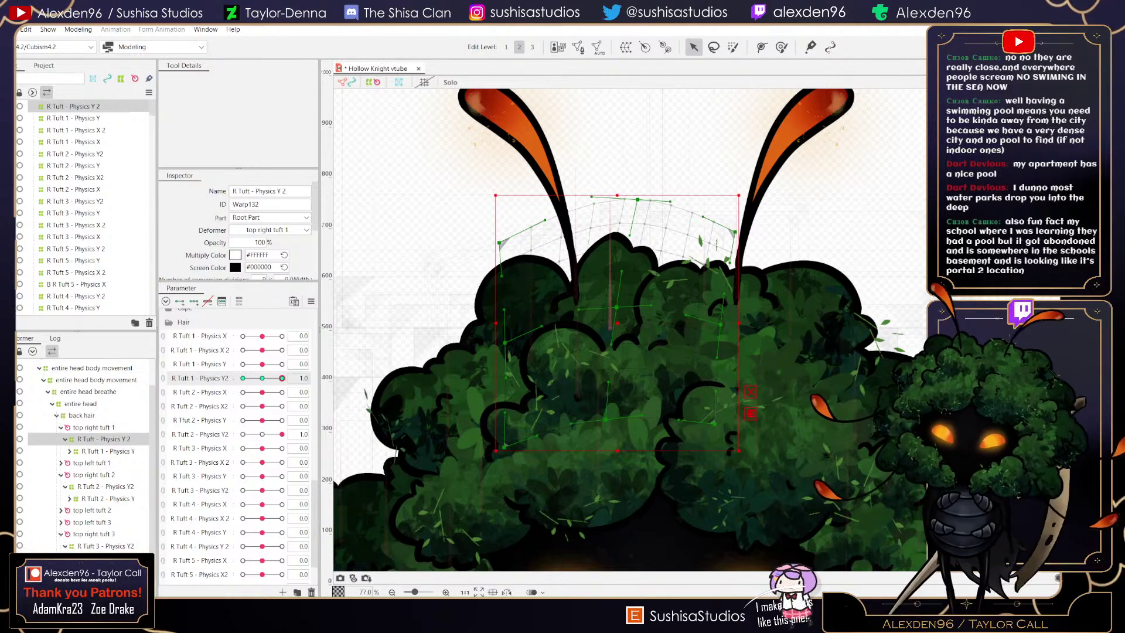
- Shape the -1.0 keyform of R Tuft 1 - Physics Y2 by pulling the warp's top middle down and raising its left-side points
{"action": "left_click_drag", "start_coordinate": [282, 378], "coordinate": [242, 378]}
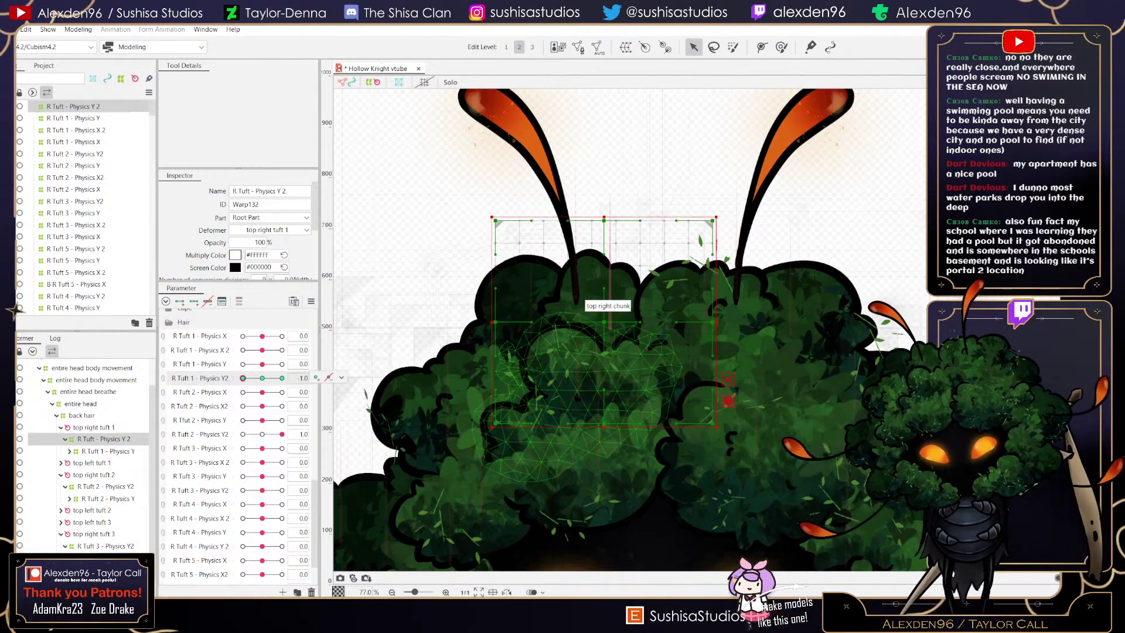
{"action": "left_click_drag", "start_coordinate": [605, 218], "coordinate": [602, 236]}
{"action": "key", "text": "ctrl+z"}
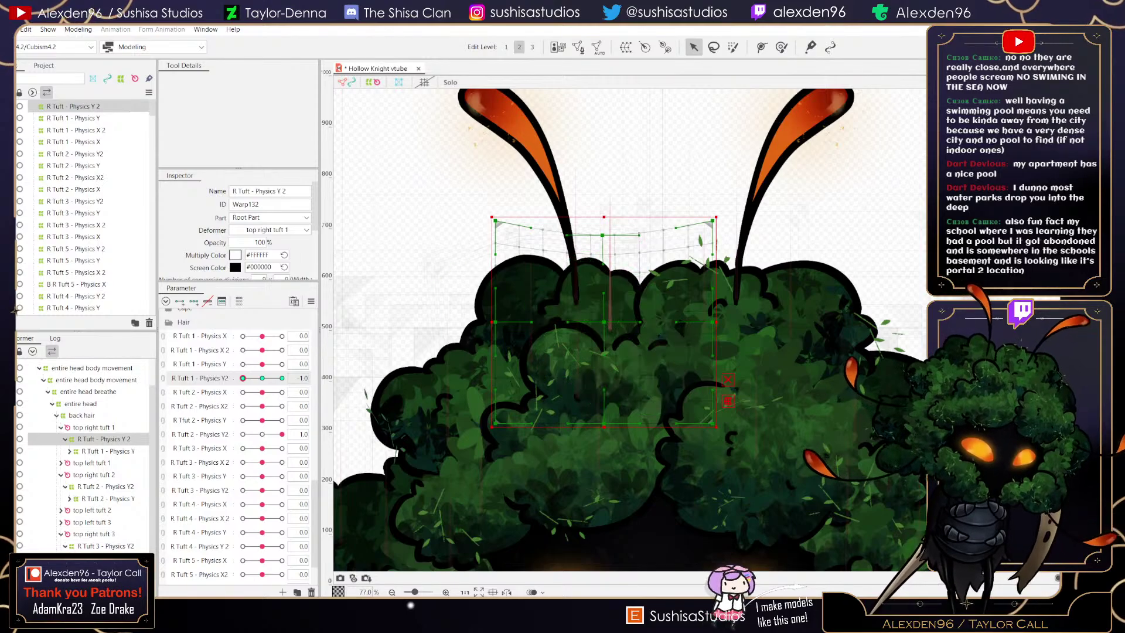
{"action": "mouse_move", "coordinate": [242, 378]}
{"action": "left_mouse_down"}
{"action": "mouse_move", "coordinate": [282, 378]}
{"action": "mouse_move", "coordinate": [243, 378]}
{"action": "left_mouse_up"}
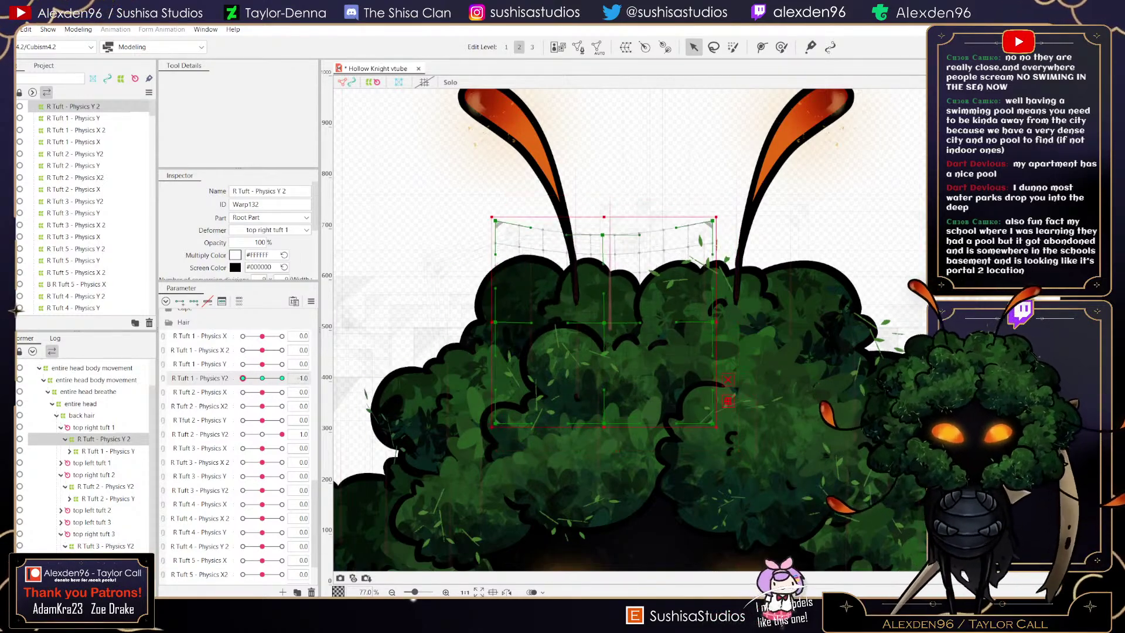
{"action": "scroll", "coordinate": [603, 323], "scroll_direction": "up", "scroll_amount": 3}
{"action": "scroll", "coordinate": [605, 320], "scroll_direction": "up", "scroll_amount": 3}
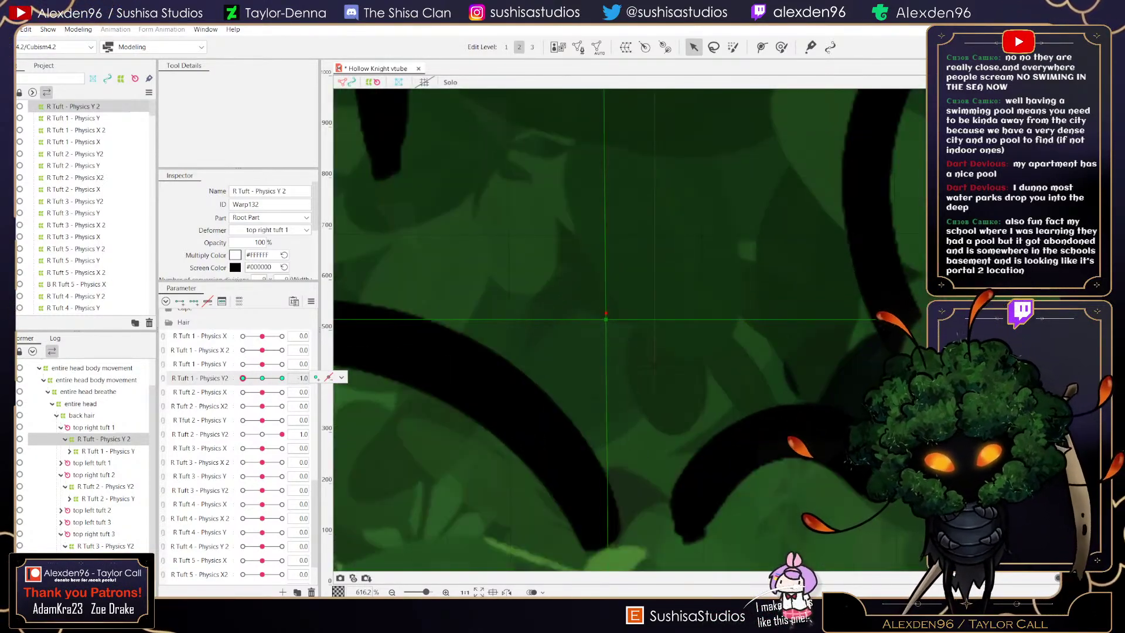
{"action": "scroll", "coordinate": [605, 320], "scroll_direction": "down", "scroll_amount": 8}
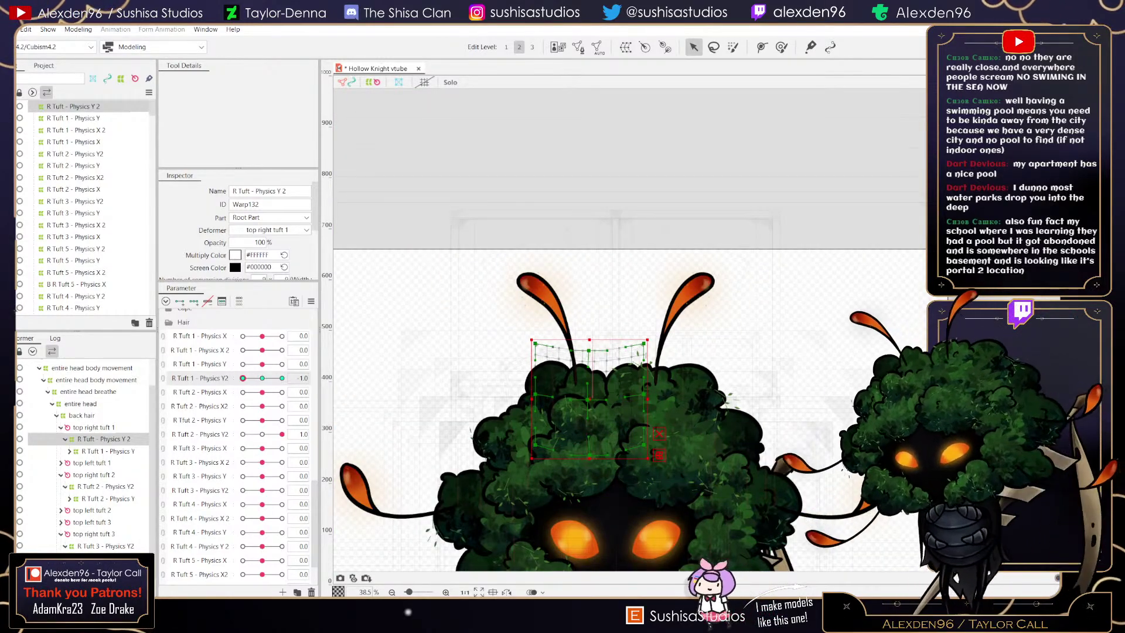
{"action": "mouse_move", "coordinate": [242, 378]}
{"action": "left_mouse_down"}
{"action": "mouse_move", "coordinate": [282, 378]}
{"action": "mouse_move", "coordinate": [242, 378]}
{"action": "left_mouse_up"}
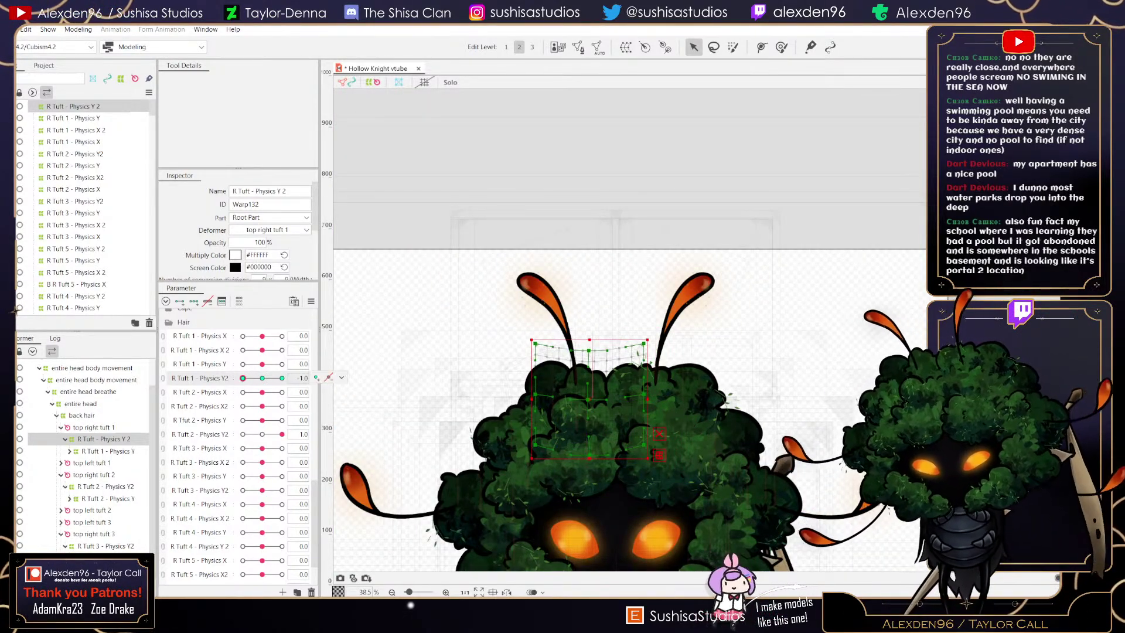
{"action": "left_click_drag", "start_coordinate": [535, 343], "coordinate": [543, 329]}
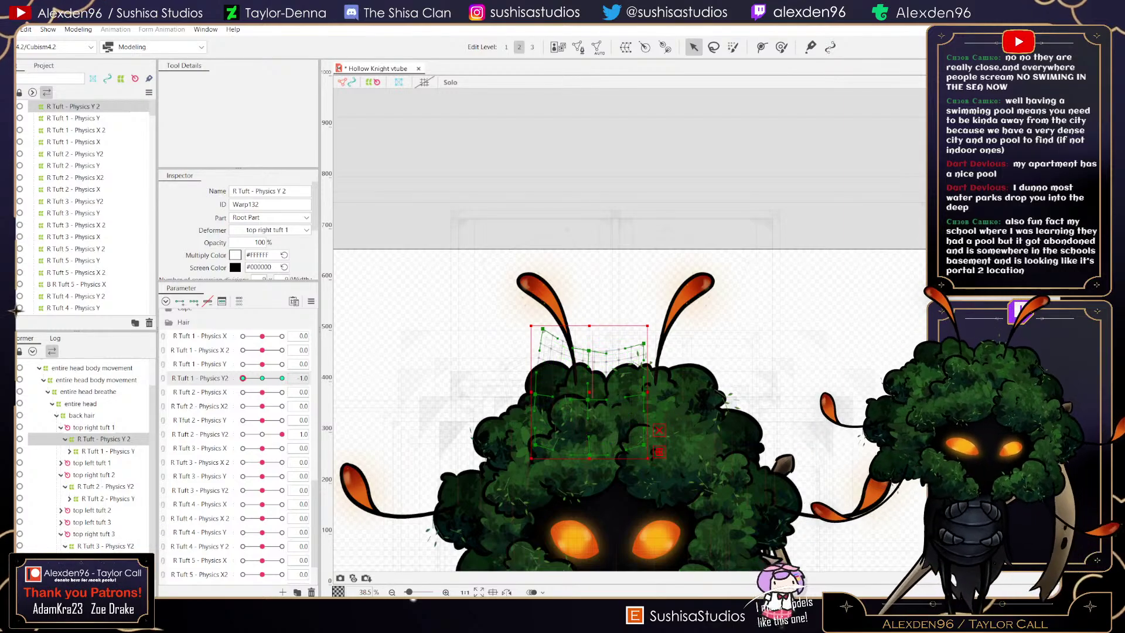
{"action": "left_click_drag", "start_coordinate": [535, 394], "coordinate": [535, 387]}
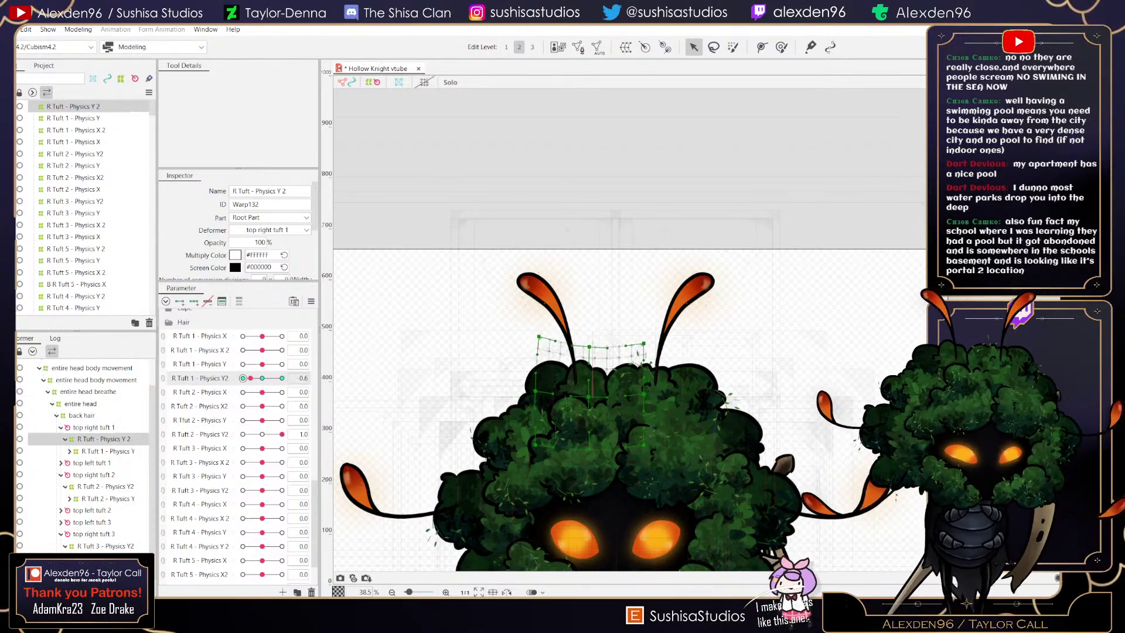
- Preview the R Tuft 1 - Physics Y2 motion and reset R Tuft 2 - Physics Y2 to 0.0
{"action": "left_click", "coordinate": [281, 378]}
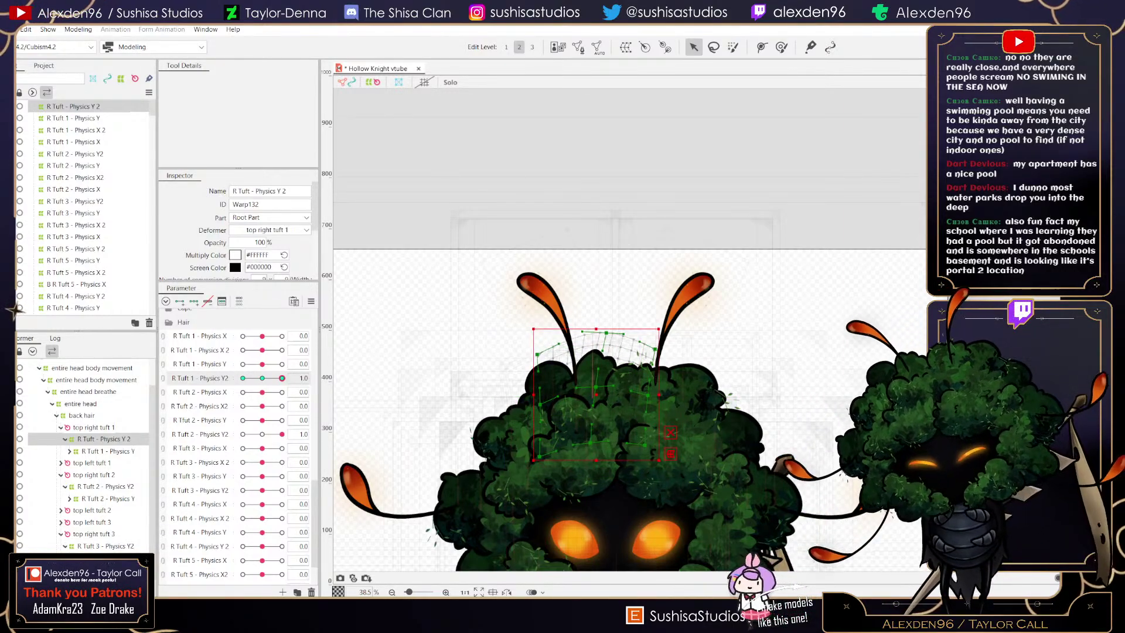
{"action": "mouse_move", "coordinate": [282, 434]}
{"action": "left_mouse_down"}
{"action": "mouse_move", "coordinate": [252, 434]}
{"action": "mouse_move", "coordinate": [328, 434]}
{"action": "mouse_move", "coordinate": [262, 434]}
{"action": "left_mouse_up"}
{"action": "mouse_move", "coordinate": [282, 378]}
{"action": "left_mouse_down"}
{"action": "mouse_move", "coordinate": [249, 378]}
{"action": "mouse_move", "coordinate": [262, 378]}
{"action": "left_mouse_up"}
{"action": "left_click", "coordinate": [282, 378]}
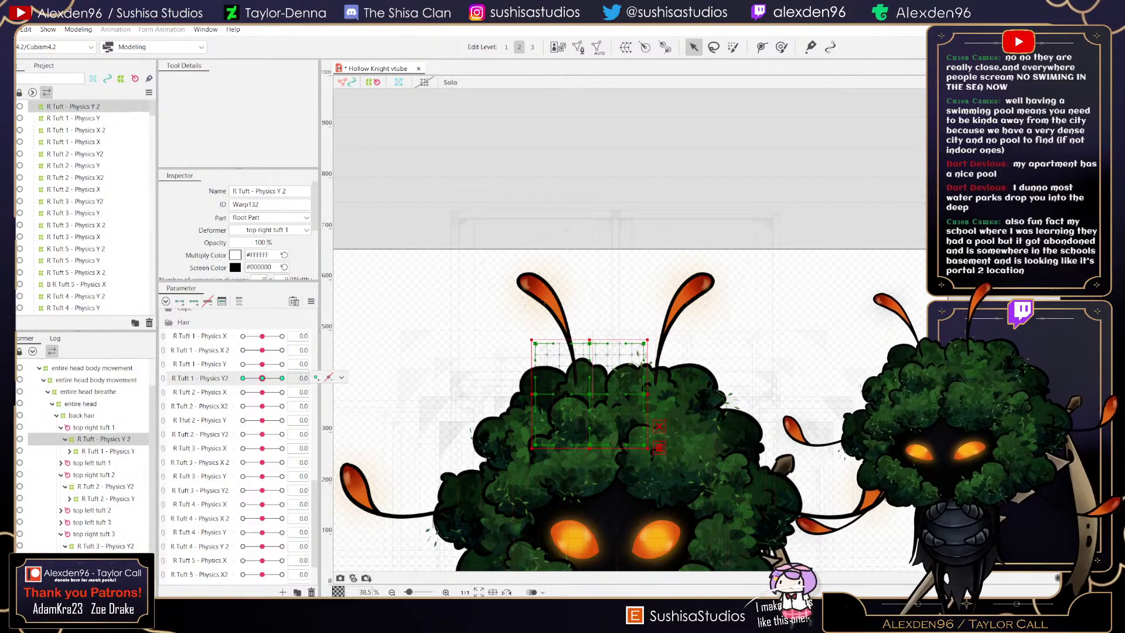
- Open the model's physics settings
{"action": "left_click", "coordinate": [78, 29]}
{"action": "left_click", "coordinate": [118, 252]}
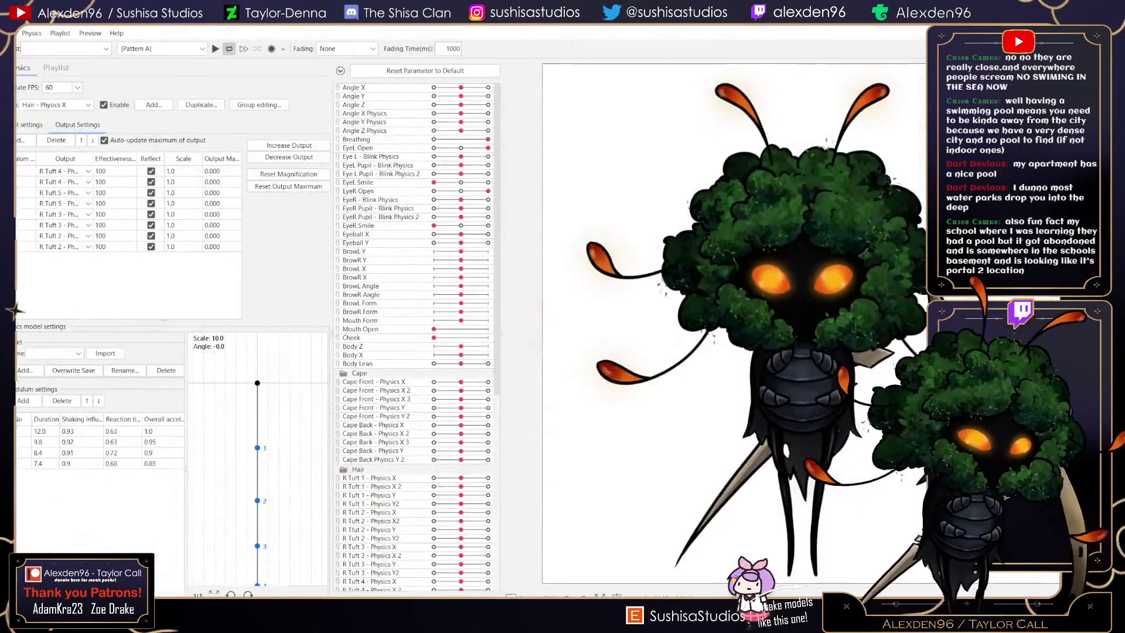
- Add R Tuft 1 - Physics X and R Tuft 1 - Physics X 2 as outputs of the Hair - Physics X group and enable Reflect for both
{"action": "left_click", "coordinate": [56, 105]}
{"action": "left_click", "coordinate": [57, 105]}
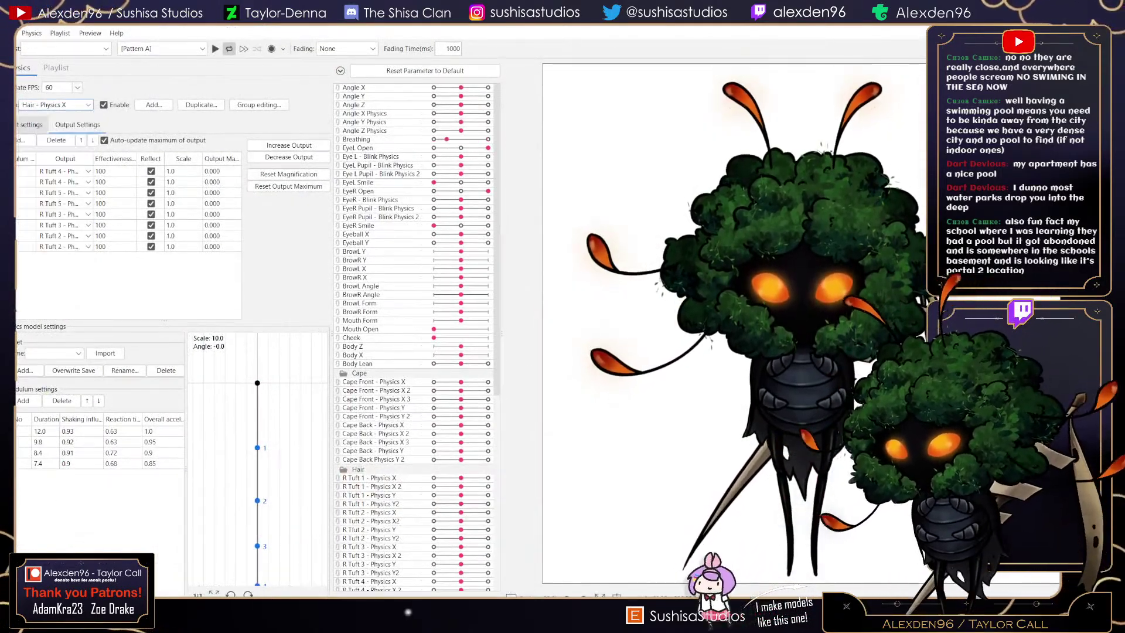
{"action": "left_click", "coordinate": [25, 140]}
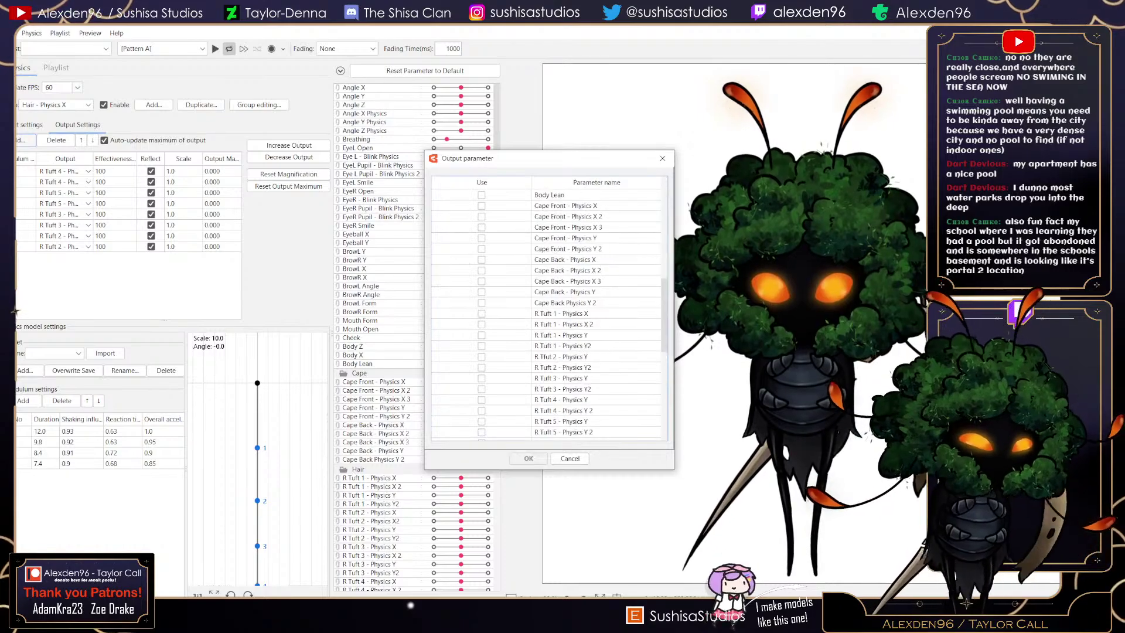
{"action": "scroll", "coordinate": [548, 314], "scroll_direction": "down", "scroll_amount": 4}
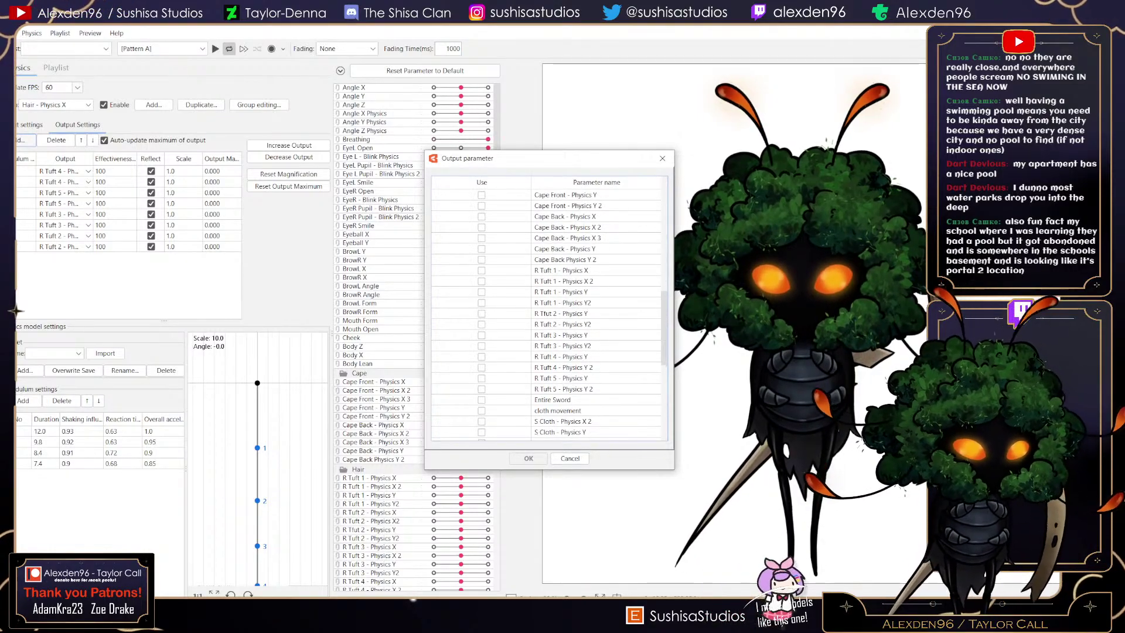
{"action": "left_click", "coordinate": [481, 270]}
{"action": "left_click", "coordinate": [481, 281]}
{"action": "key", "text": "Return"}
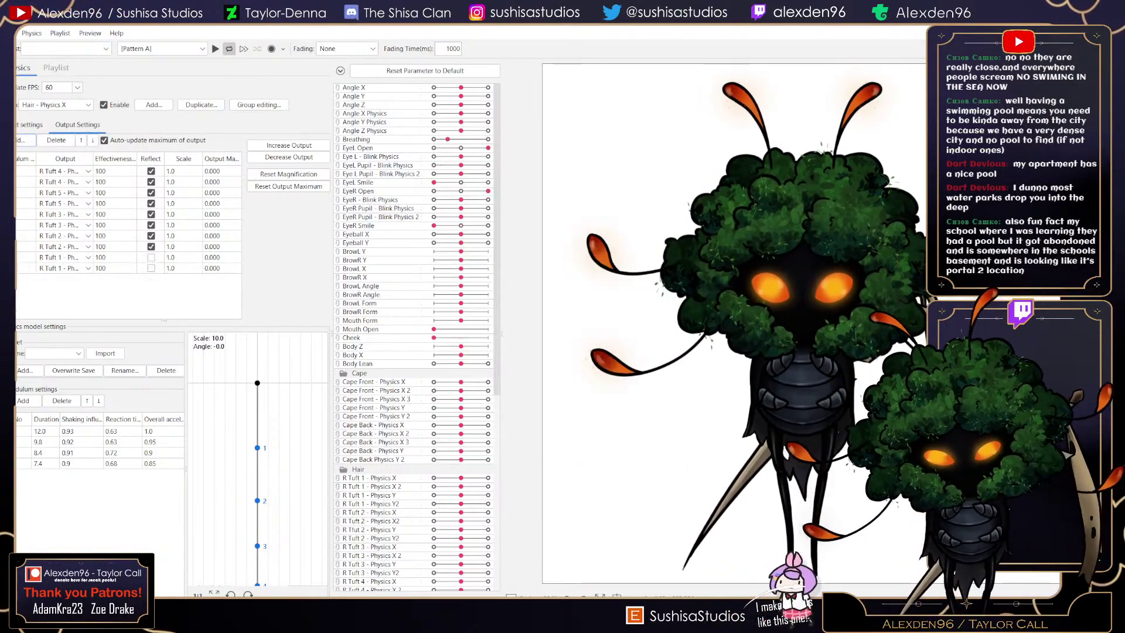
{"action": "left_click", "coordinate": [151, 257]}
{"action": "left_click", "coordinate": [151, 268]}
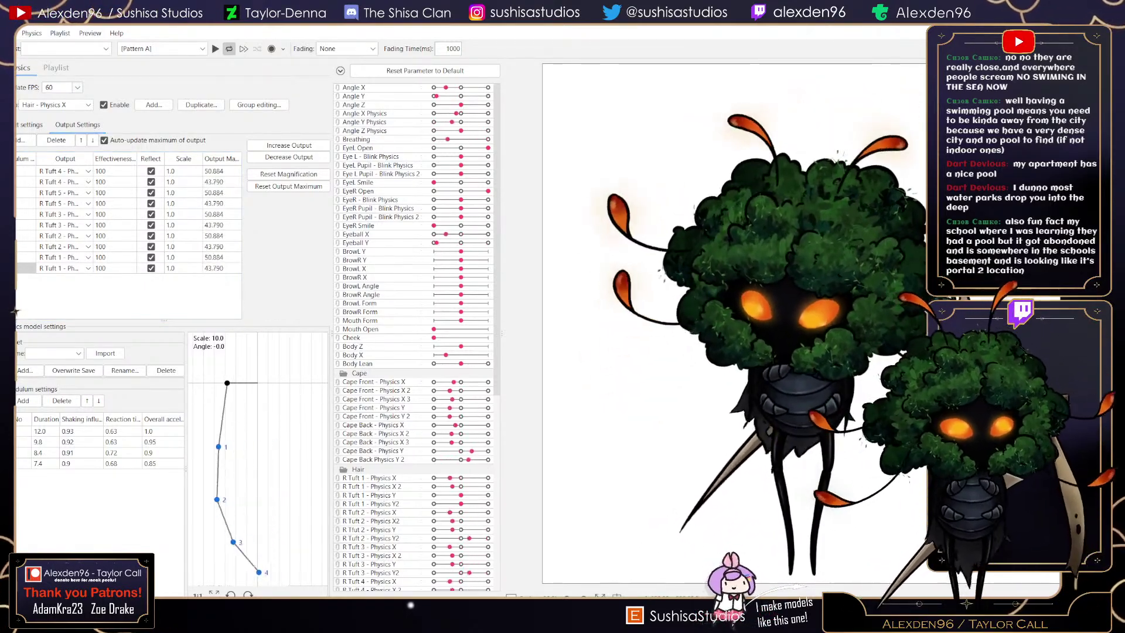
- Switch to the Hair - Physics Y physics group and set the calculation FPS to 30
{"action": "left_click", "coordinate": [56, 105]}
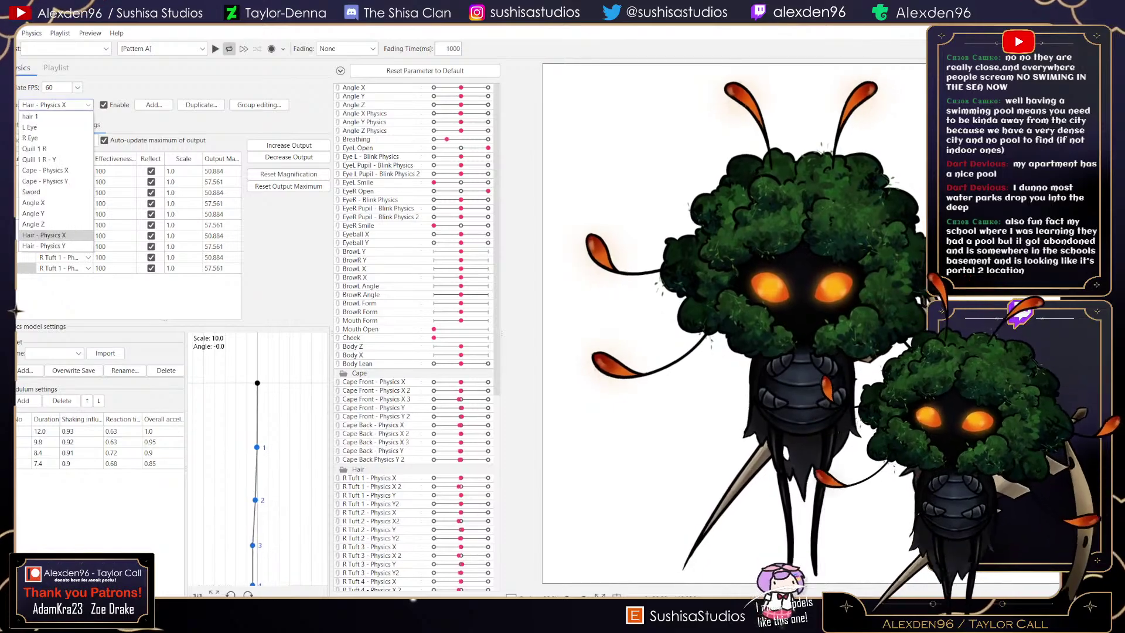
{"action": "left_click", "coordinate": [44, 246]}
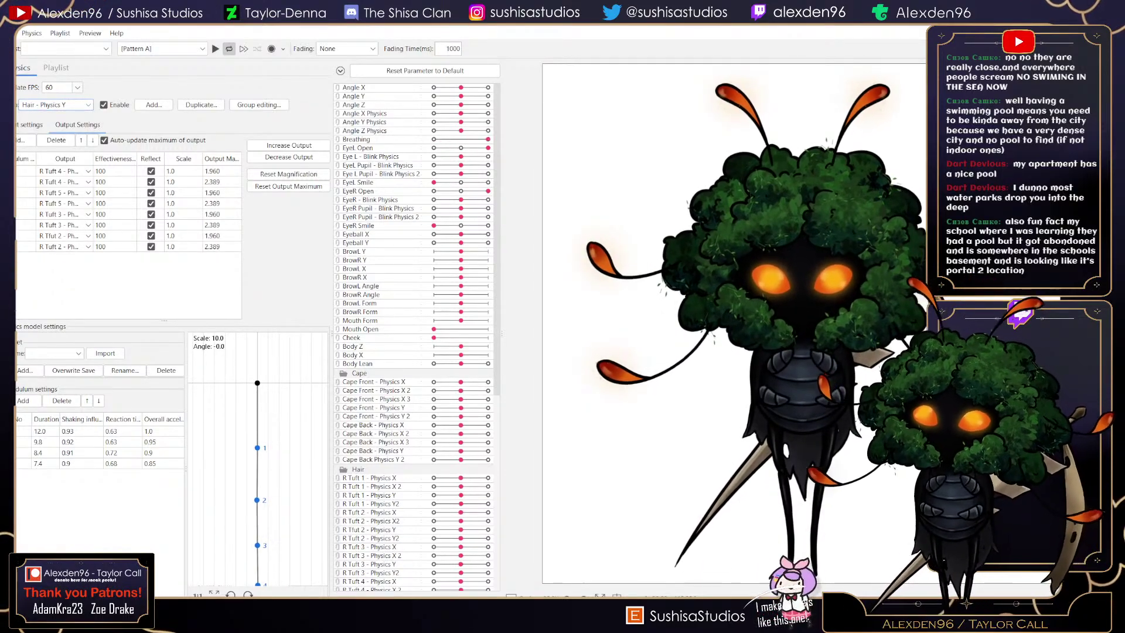
{"action": "left_click", "coordinate": [56, 105]}
{"action": "left_click", "coordinate": [44, 246]}
{"action": "left_click", "coordinate": [61, 87]}
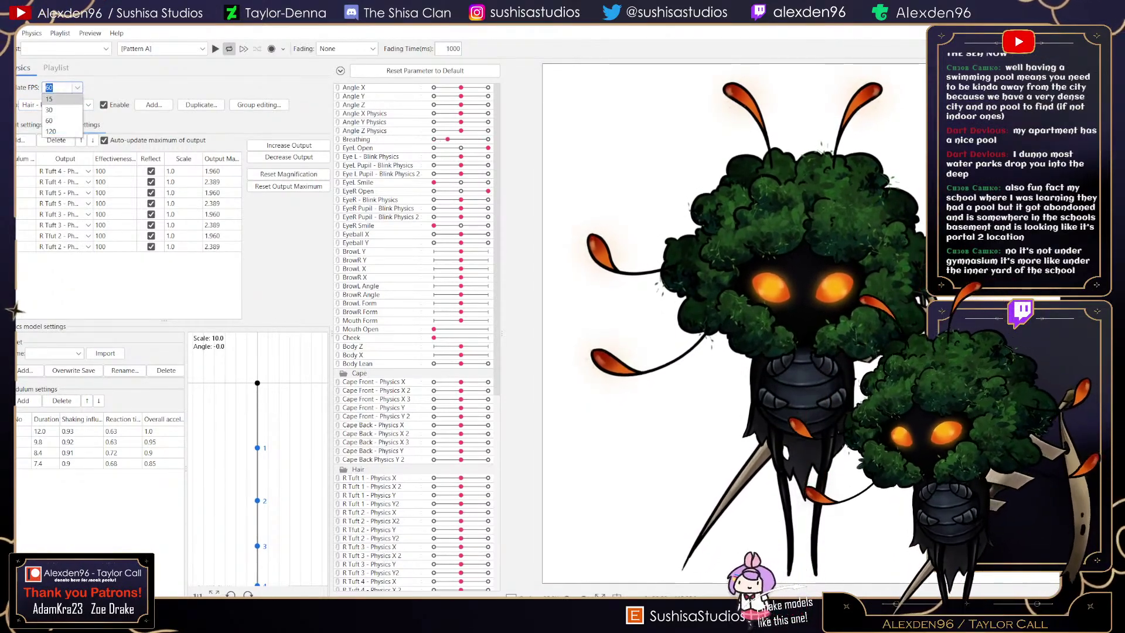
{"action": "left_click", "coordinate": [49, 110]}
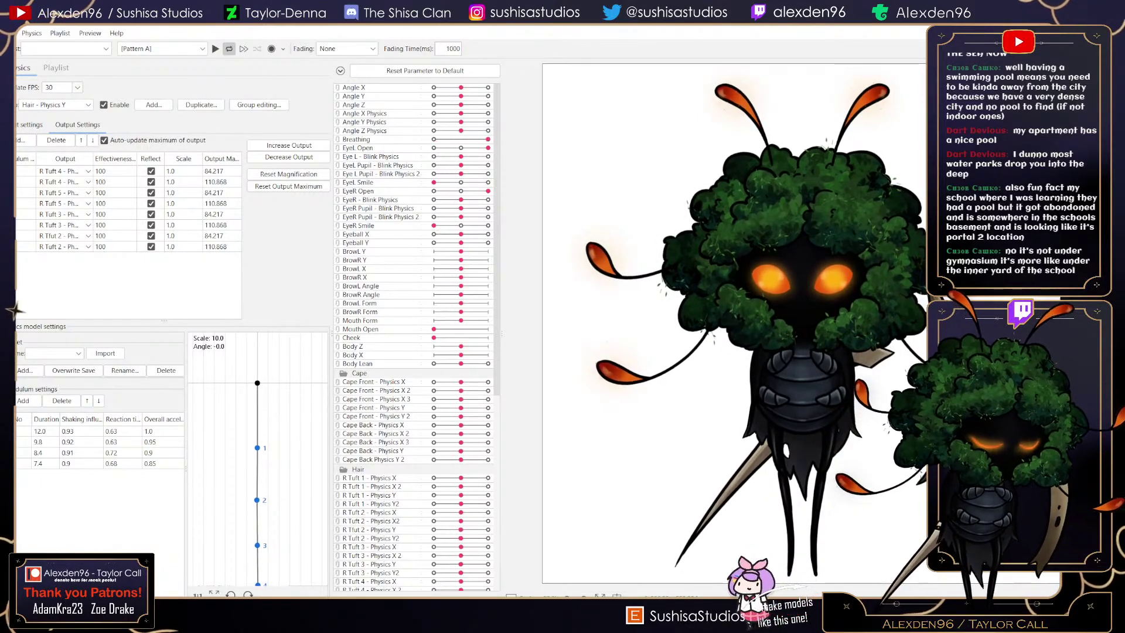
- Try adding Cape Front - Physics Y and Cape Front - Physics Y 2 as Hair - Physics Y outputs with Reflect enabled
{"action": "left_click", "coordinate": [23, 140]}
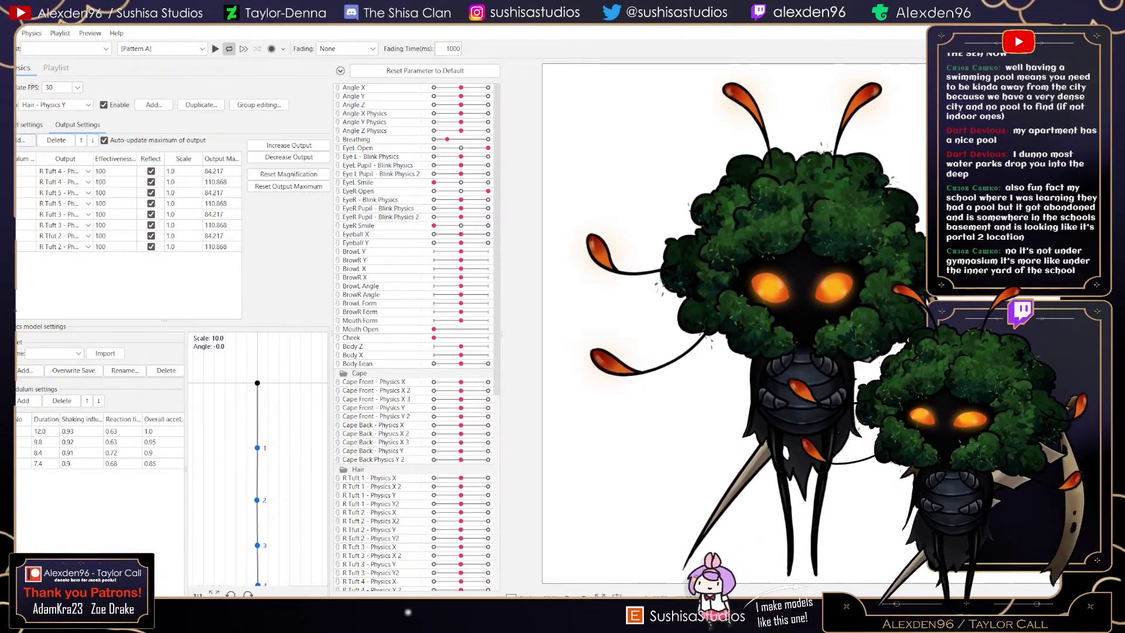
{"action": "scroll", "coordinate": [548, 314], "scroll_direction": "down", "scroll_amount": 2}
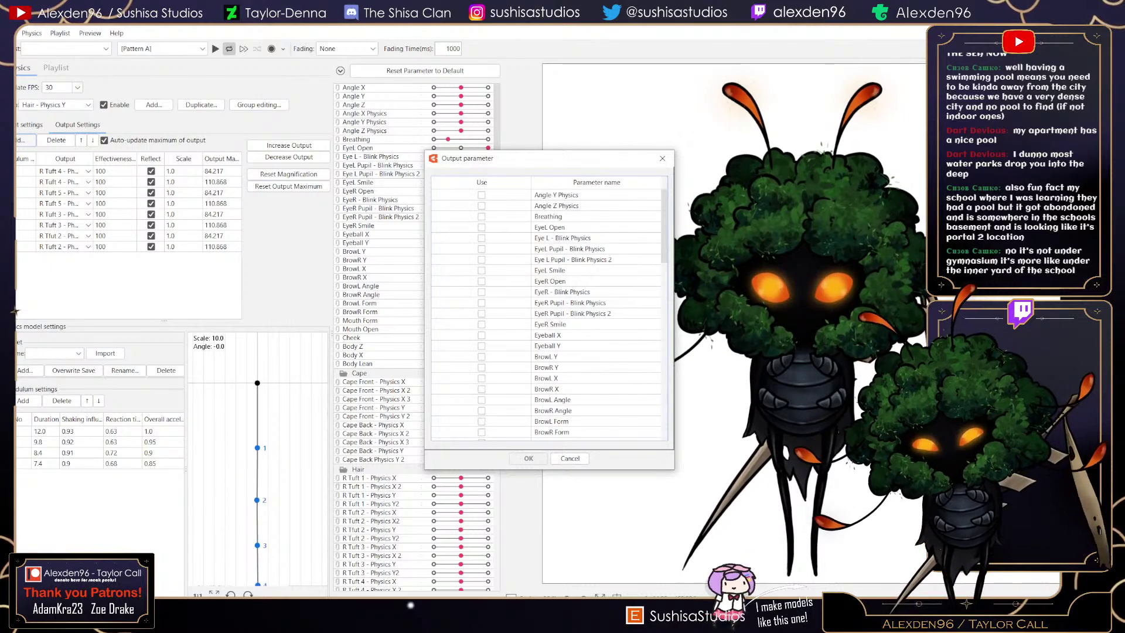
{"action": "scroll", "coordinate": [548, 314], "scroll_direction": "down", "scroll_amount": 4}
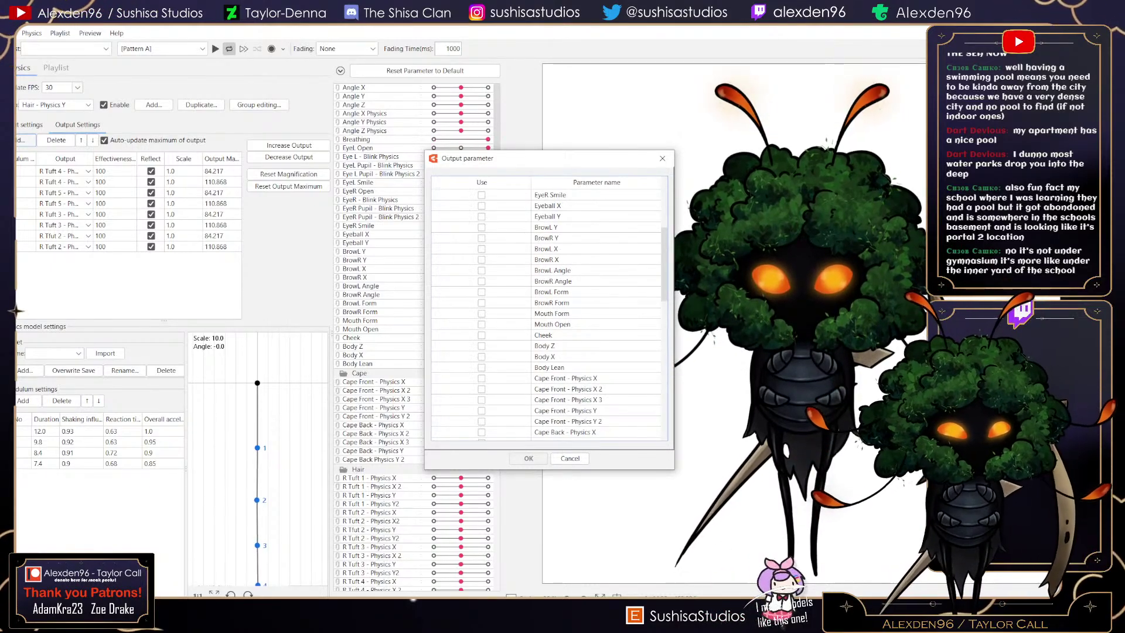
{"action": "left_click", "coordinate": [482, 411]}
{"action": "left_click", "coordinate": [481, 421]}
{"action": "left_click", "coordinate": [528, 459]}
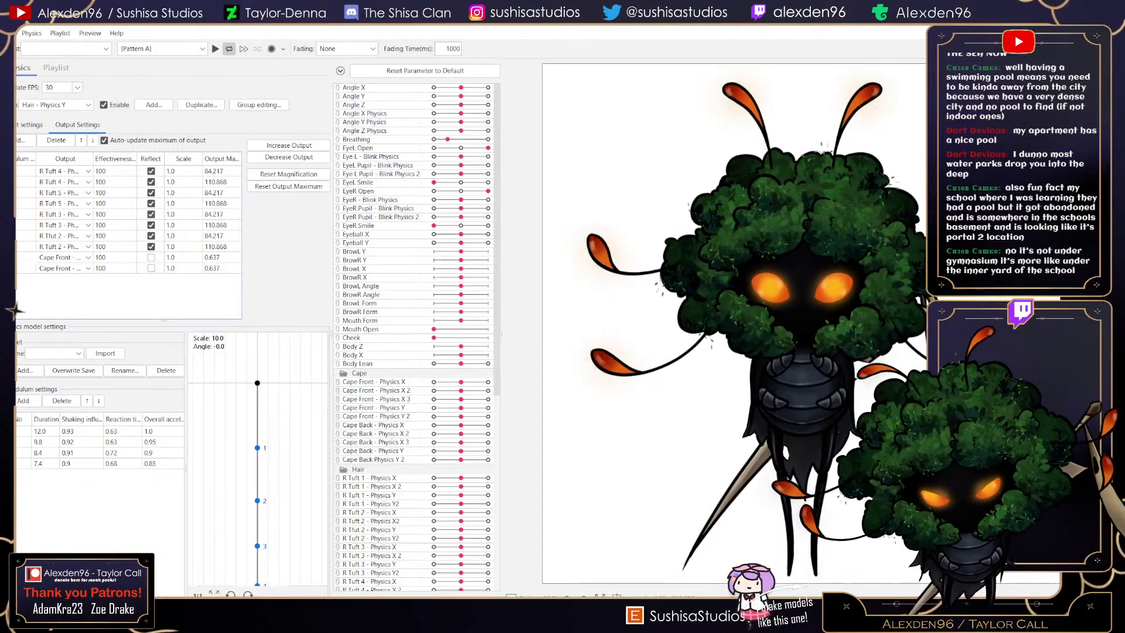
{"action": "left_click", "coordinate": [151, 257]}
{"action": "left_click", "coordinate": [151, 267]}
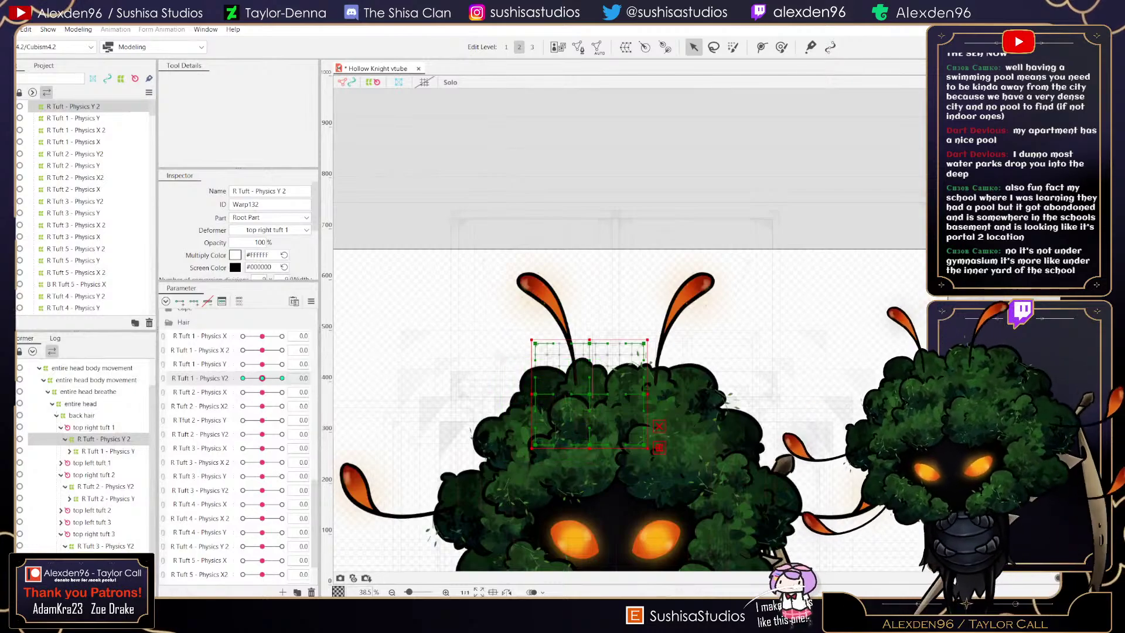
- Shape the warp's R Tuft 1 - Physics Y2 keyforms, raising its top-middle and centre points at 1.0 and lowering them at -1.0
{"action": "mouse_move", "coordinate": [262, 379]}
{"action": "left_mouse_down"}
{"action": "mouse_move", "coordinate": [246, 378]}
{"action": "mouse_move", "coordinate": [282, 378]}
{"action": "mouse_move", "coordinate": [262, 379]}
{"action": "left_mouse_up"}
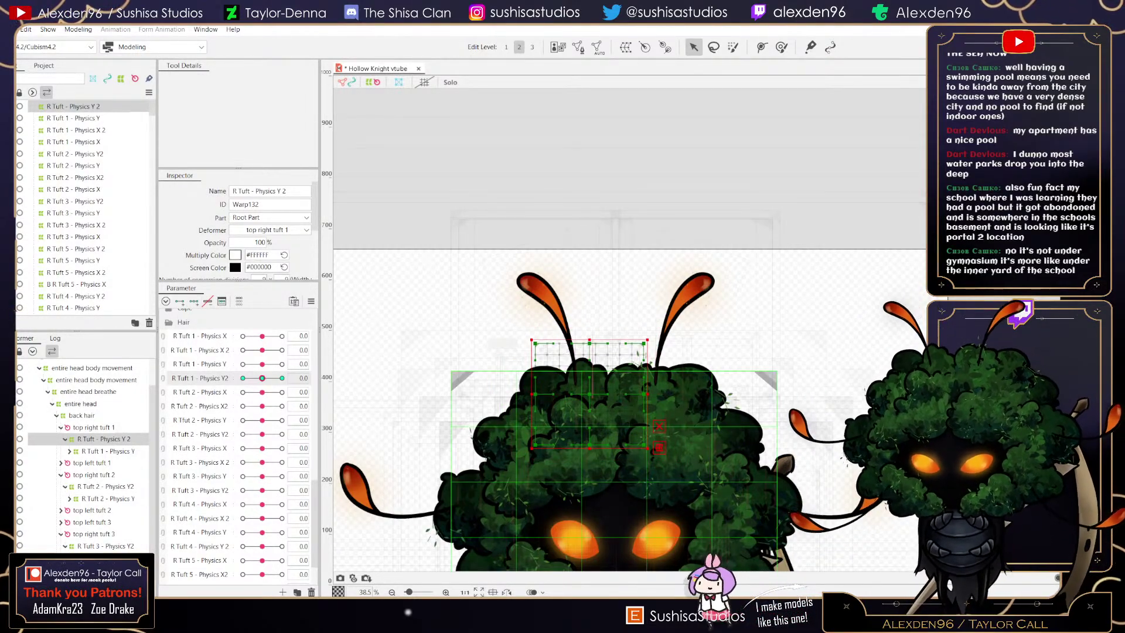
{"action": "scroll", "coordinate": [656, 419], "scroll_direction": "up", "scroll_amount": 2}
{"action": "scroll", "coordinate": [519, 375], "scroll_direction": "up", "scroll_amount": 2}
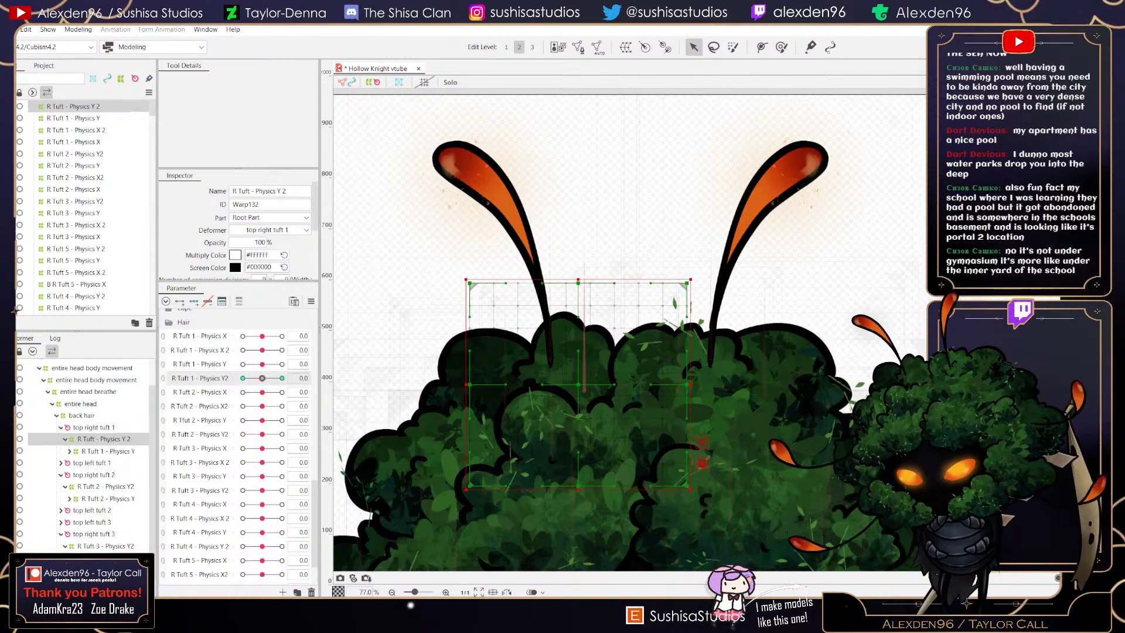
{"action": "left_click_drag", "start_coordinate": [262, 378], "coordinate": [282, 378]}
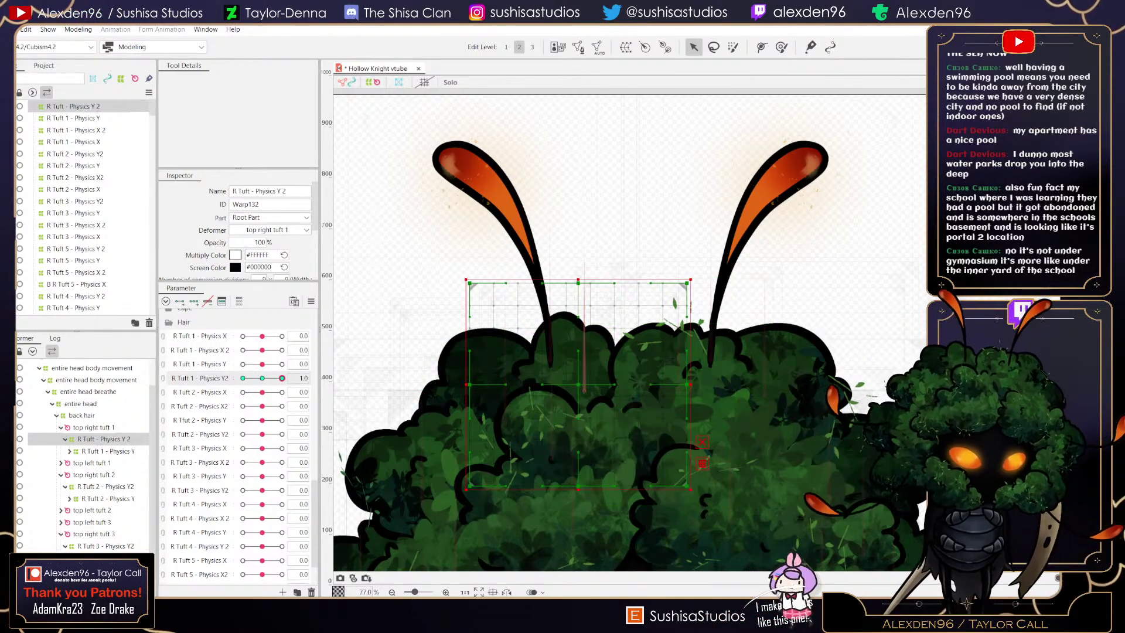
{"action": "left_click_drag", "start_coordinate": [578, 283], "coordinate": [576, 258]}
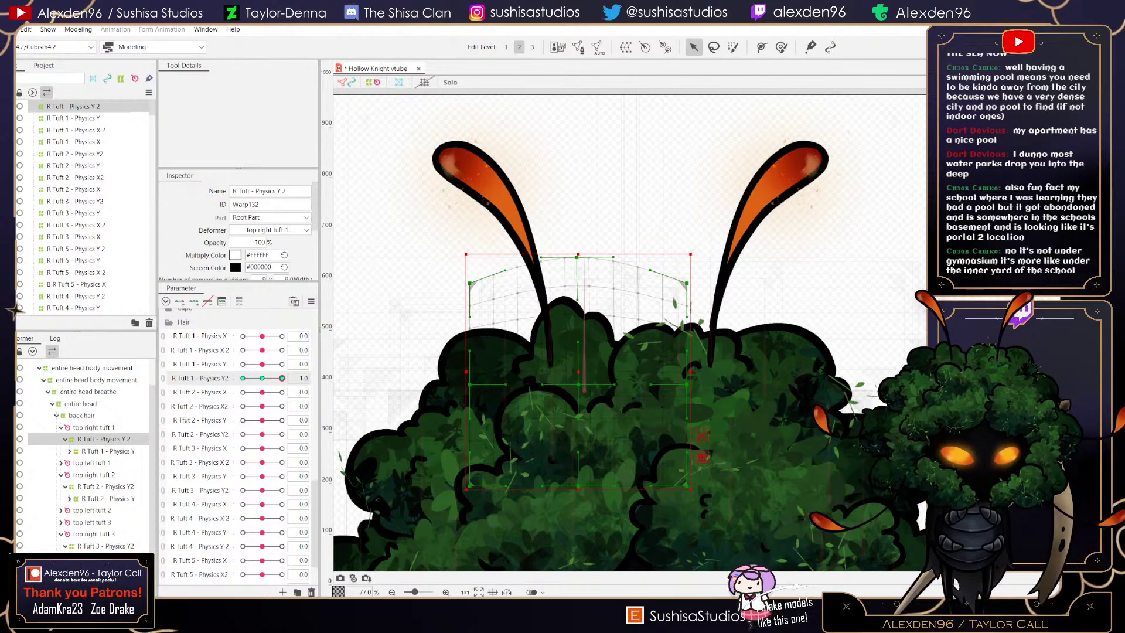
{"action": "left_click_drag", "start_coordinate": [578, 385], "coordinate": [578, 371]}
{"action": "left_click_drag", "start_coordinate": [576, 257], "coordinate": [613, 252]}
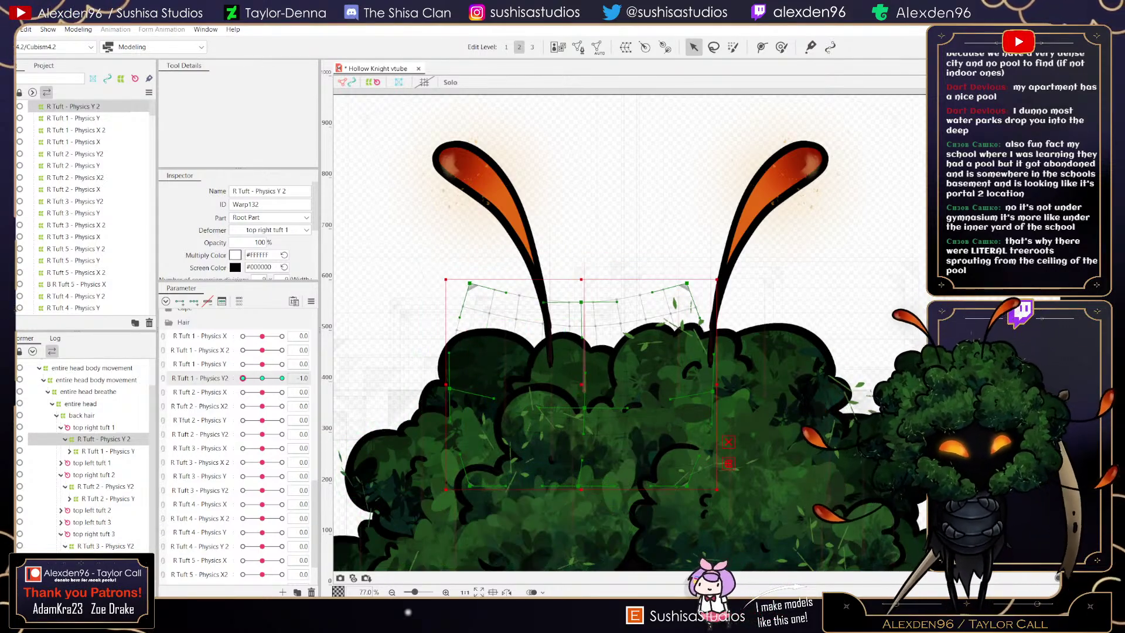
{"action": "mouse_move", "coordinate": [243, 378]}
{"action": "left_mouse_down"}
{"action": "mouse_move", "coordinate": [281, 378]}
{"action": "mouse_move", "coordinate": [243, 378]}
{"action": "mouse_move", "coordinate": [262, 378]}
{"action": "left_mouse_up"}
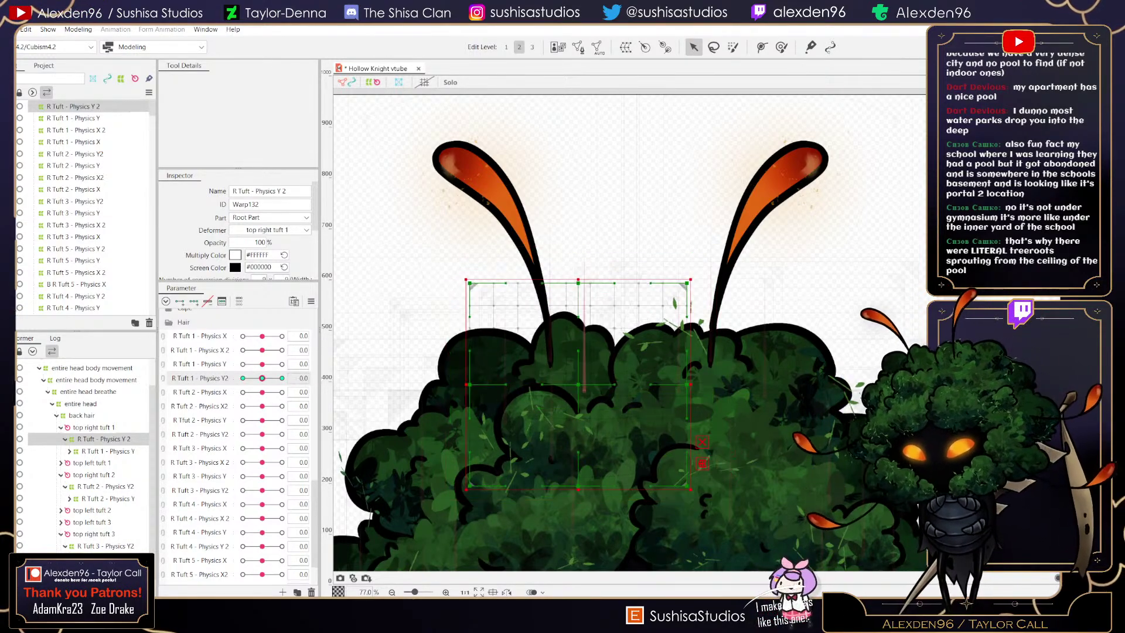
- Reopen the model's physics settings and preview the hair's vertical motion
{"action": "left_click", "coordinate": [78, 29]}
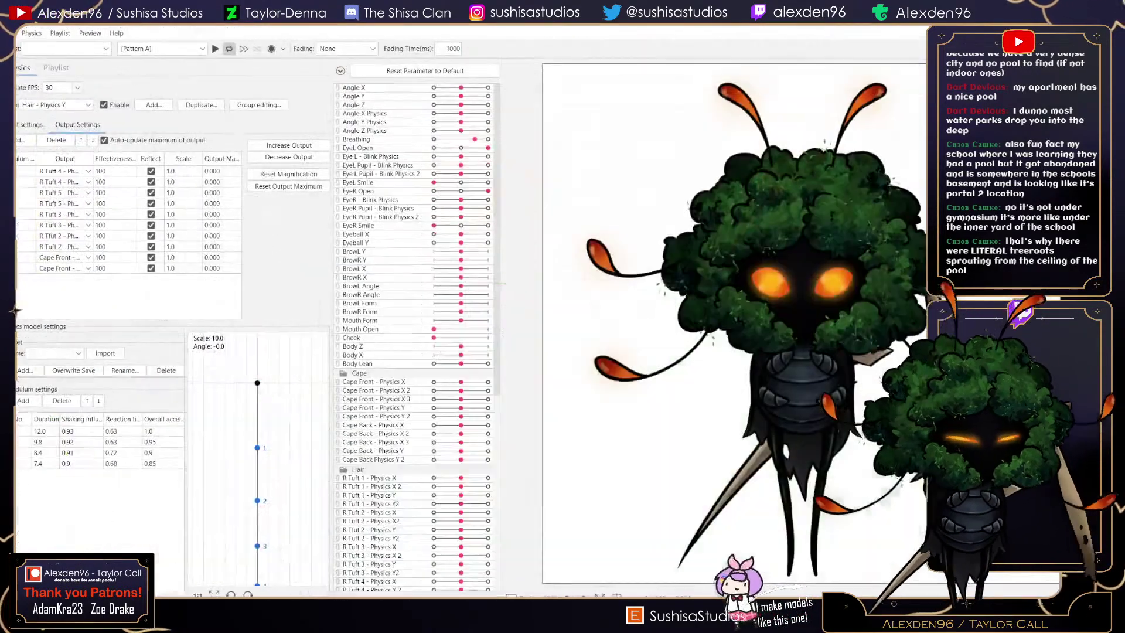
{"action": "left_click", "coordinate": [100, 252]}
{"action": "left_click_drag", "start_coordinate": [801, 275], "coordinate": [800, 313]}
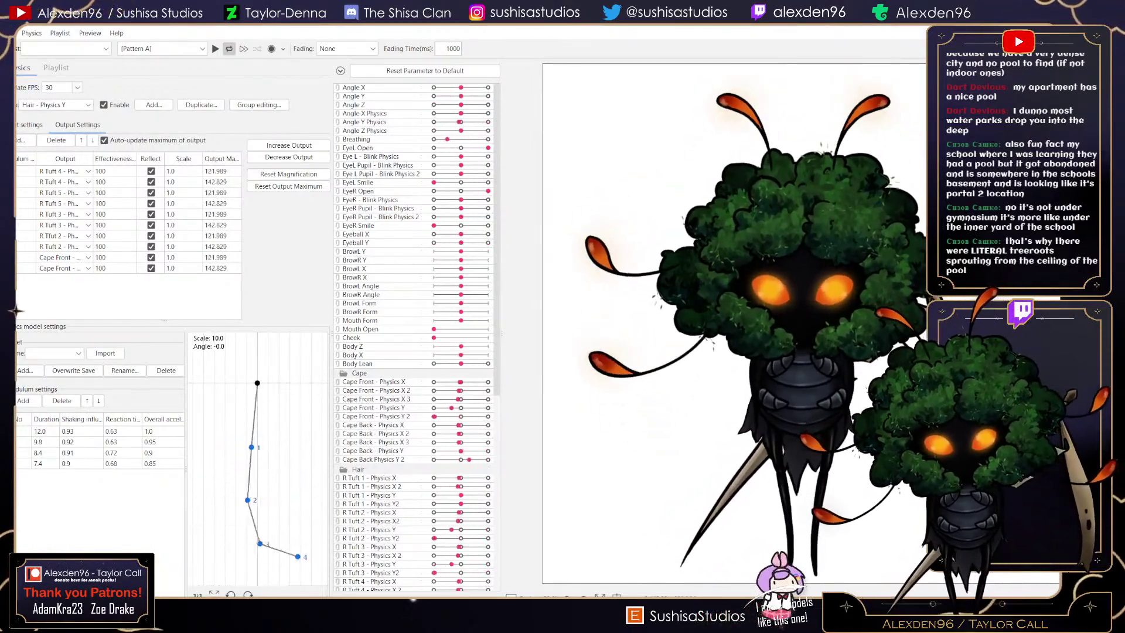
- Disable Reflect for the Cape Front - Physics Y 2 output and delete both Cape Front outputs from the Hair - Physics Y group
{"action": "left_click", "coordinate": [151, 268]}
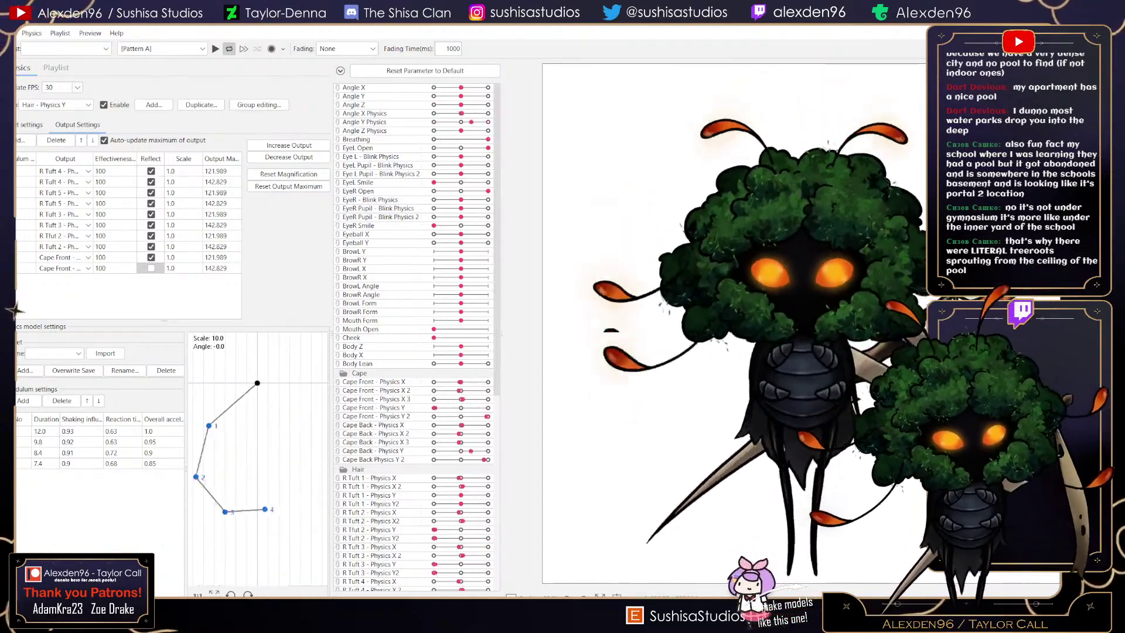
{"action": "scroll", "coordinate": [733, 322], "scroll_direction": "up", "scroll_amount": 5}
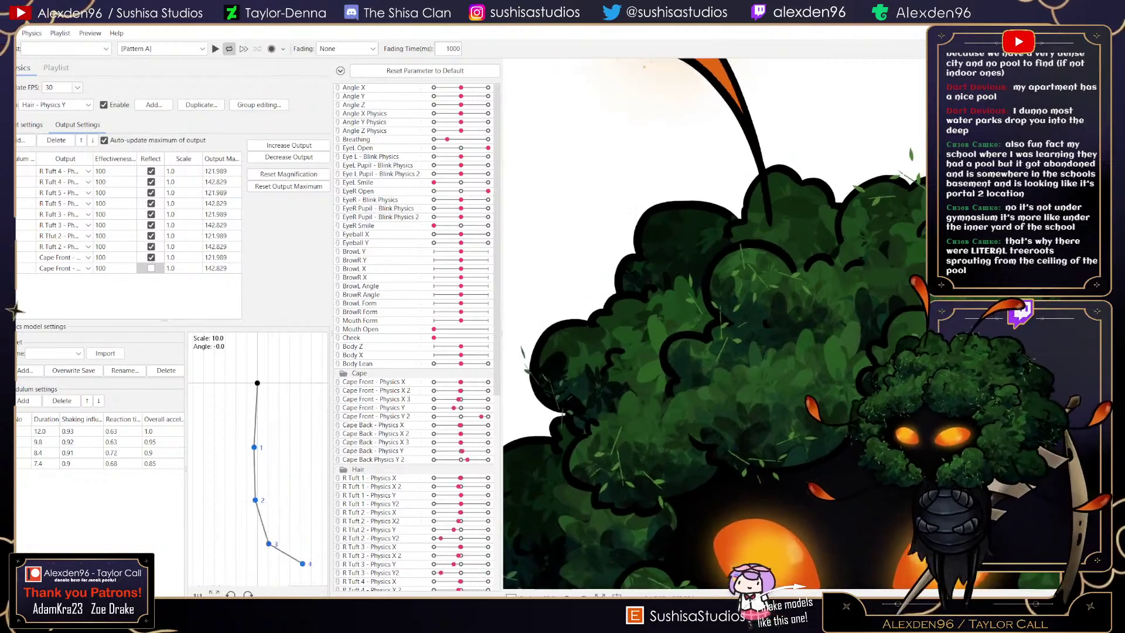
{"action": "left_click", "coordinate": [58, 257]}
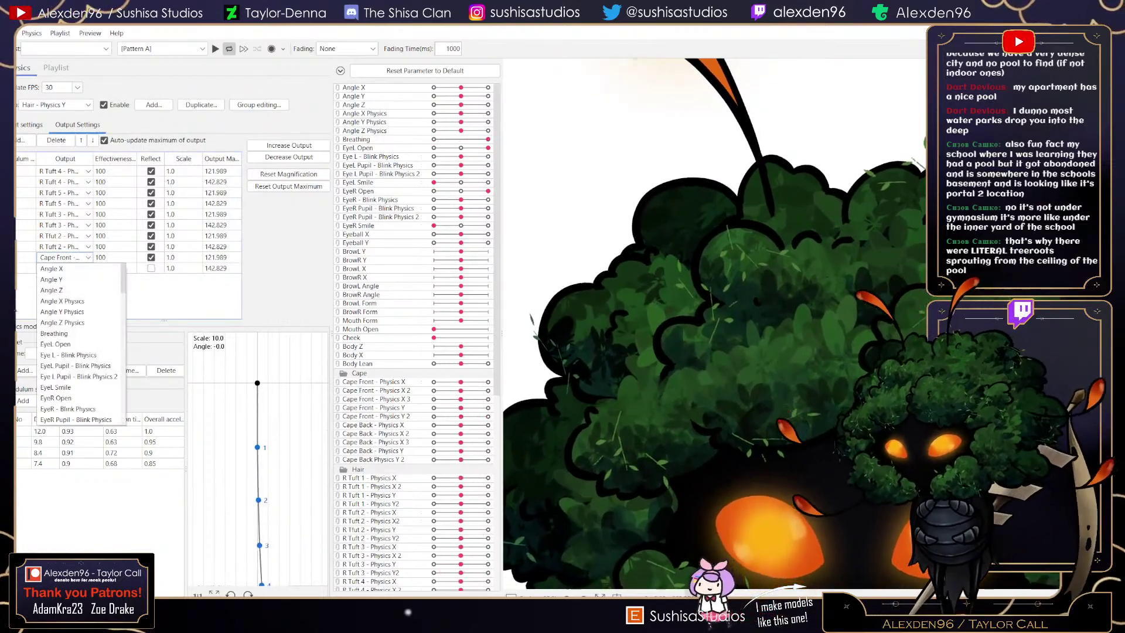
{"action": "left_click", "coordinate": [58, 257]}
{"action": "left_click", "coordinate": [26, 257]}
{"action": "left_click", "coordinate": [26, 269], "text": "shift"}
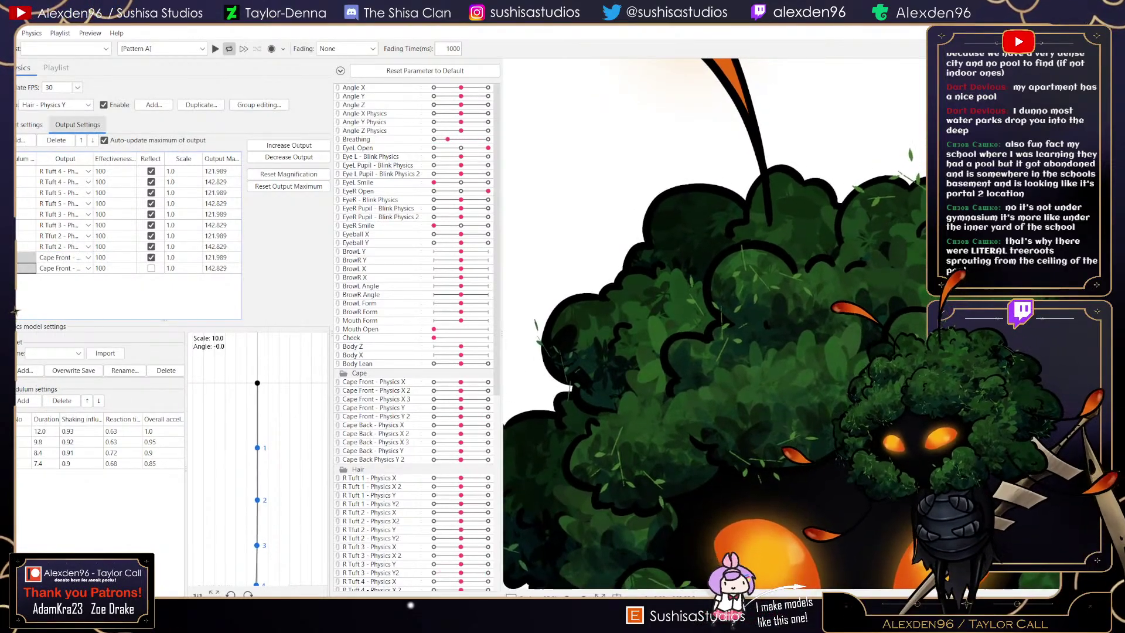
{"action": "left_click", "coordinate": [56, 140]}
- Add R Tuft 1 - Physics Y and R Tuft 1 - Physics Y2 as outputs of the Hair - Physics Y group and enable Reflect for both
{"action": "left_click", "coordinate": [21, 140]}
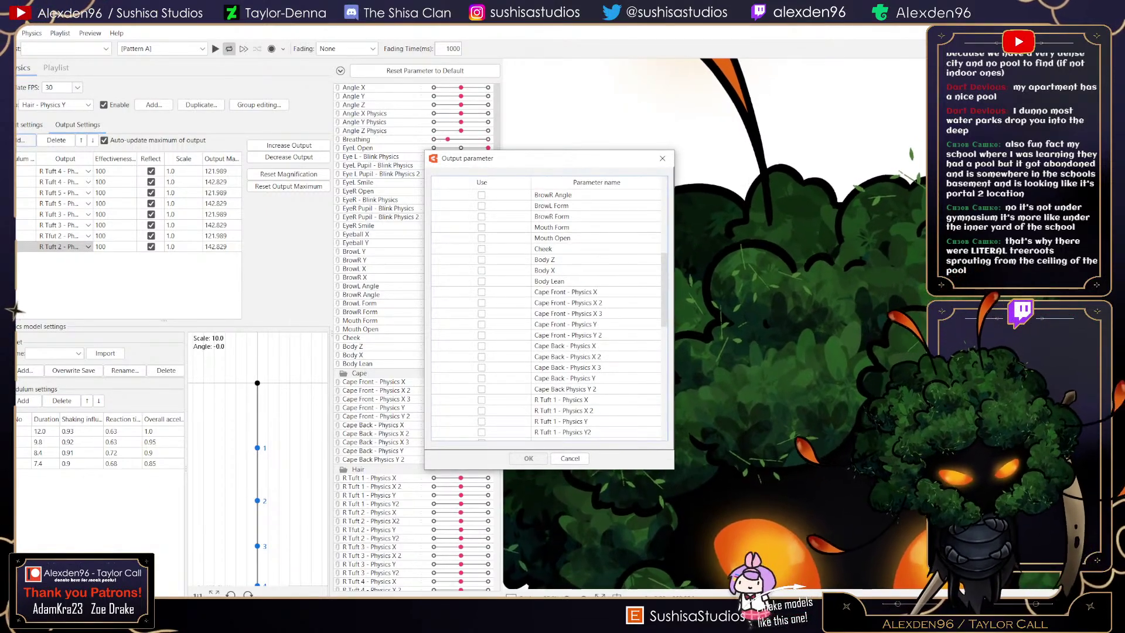
{"action": "scroll", "coordinate": [548, 314], "scroll_direction": "down", "scroll_amount": 4}
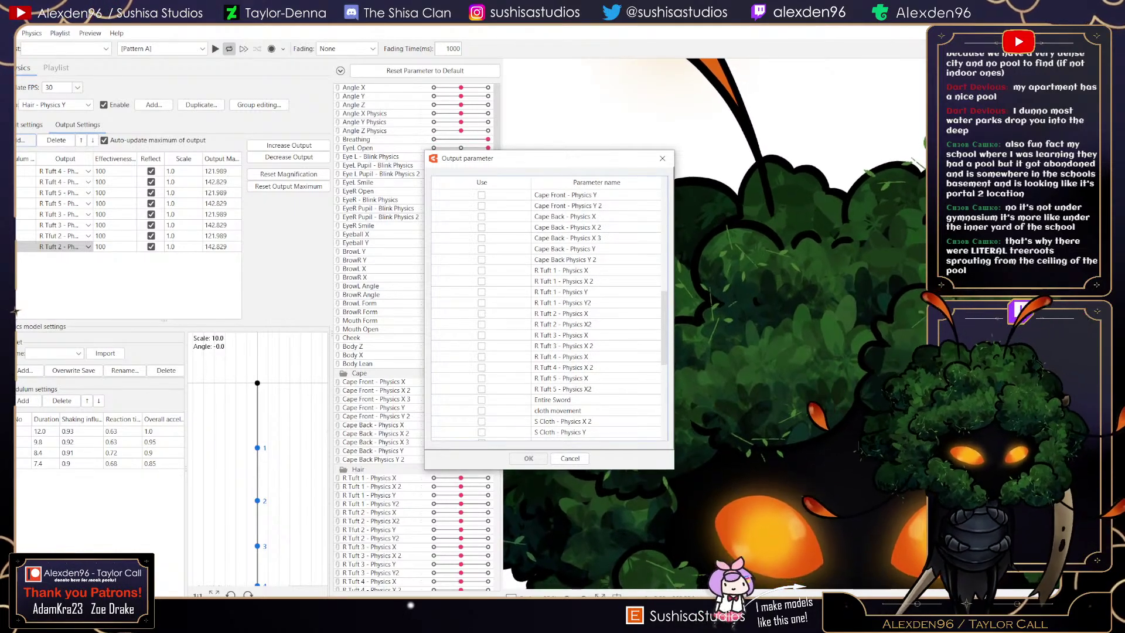
{"action": "left_click", "coordinate": [481, 303]}
{"action": "left_click", "coordinate": [482, 292]}
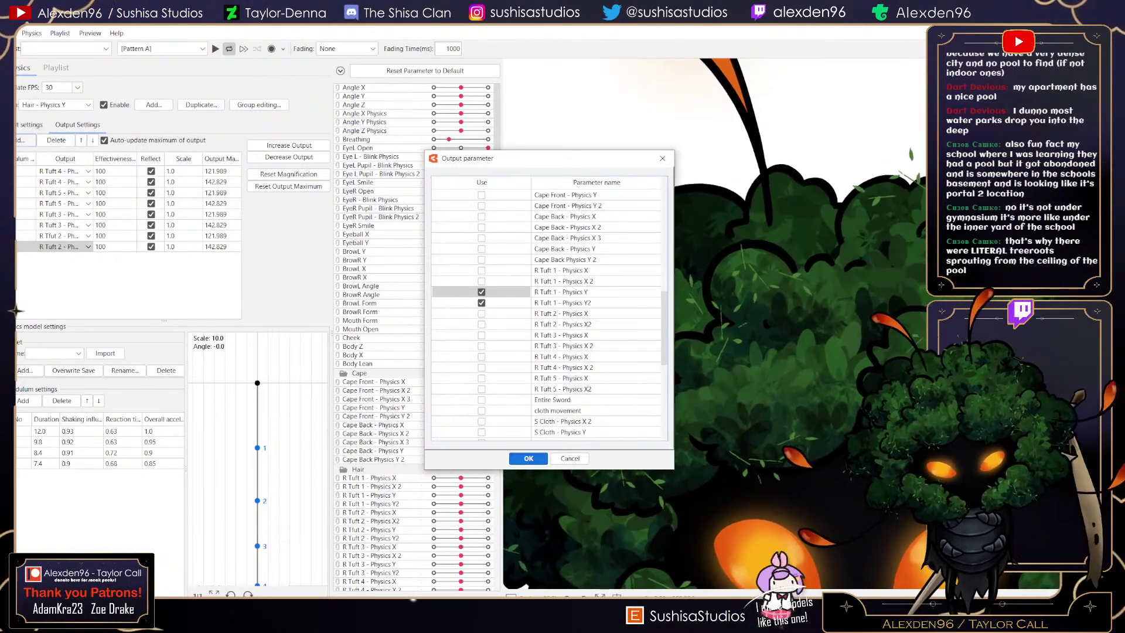
{"action": "left_click", "coordinate": [528, 458]}
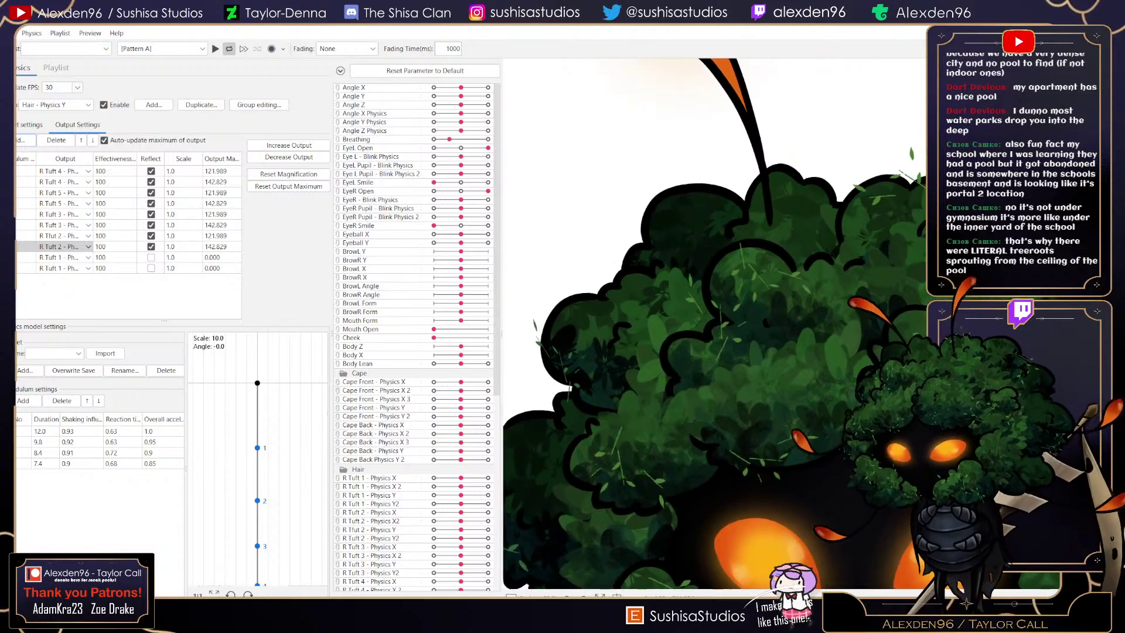
{"action": "left_click", "coordinate": [26, 268]}
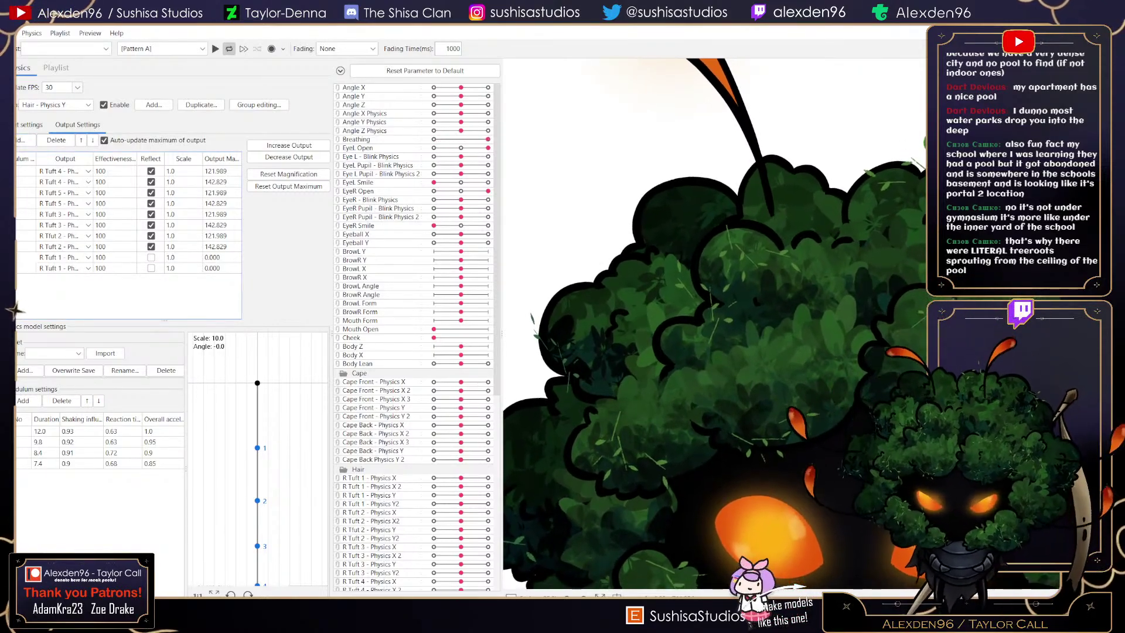
{"action": "left_click", "coordinate": [151, 258]}
{"action": "left_click", "coordinate": [151, 267]}
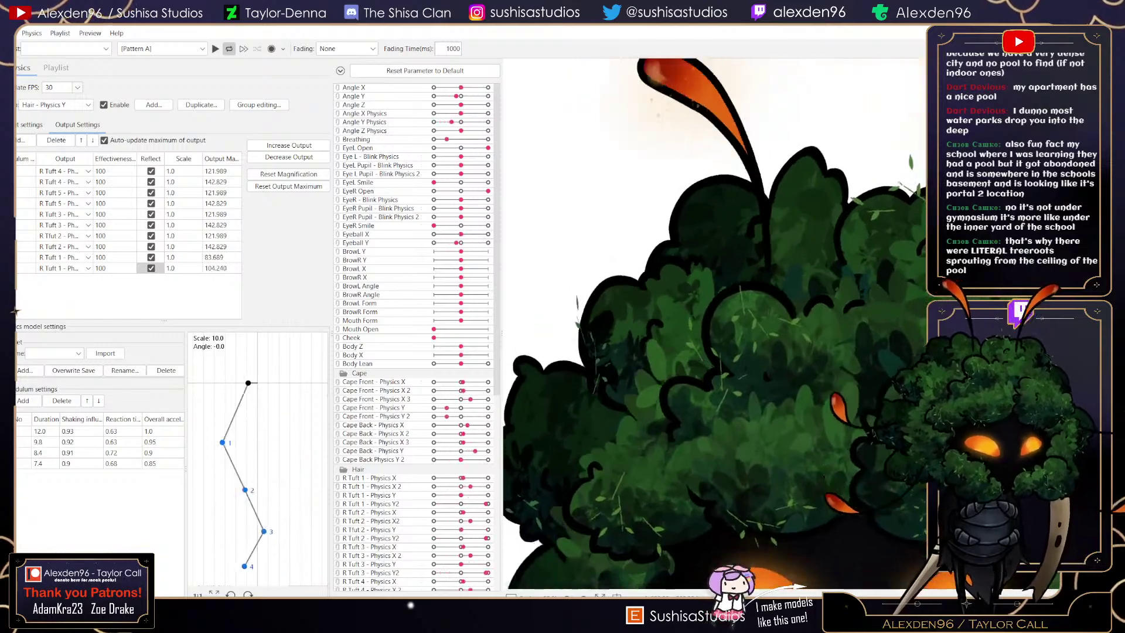
- Edit the pendulum number of the R Tuft 1 - Physics Y output and view the full model's motion
{"action": "scroll", "coordinate": [849, 375], "scroll_direction": "down", "scroll_amount": 5}
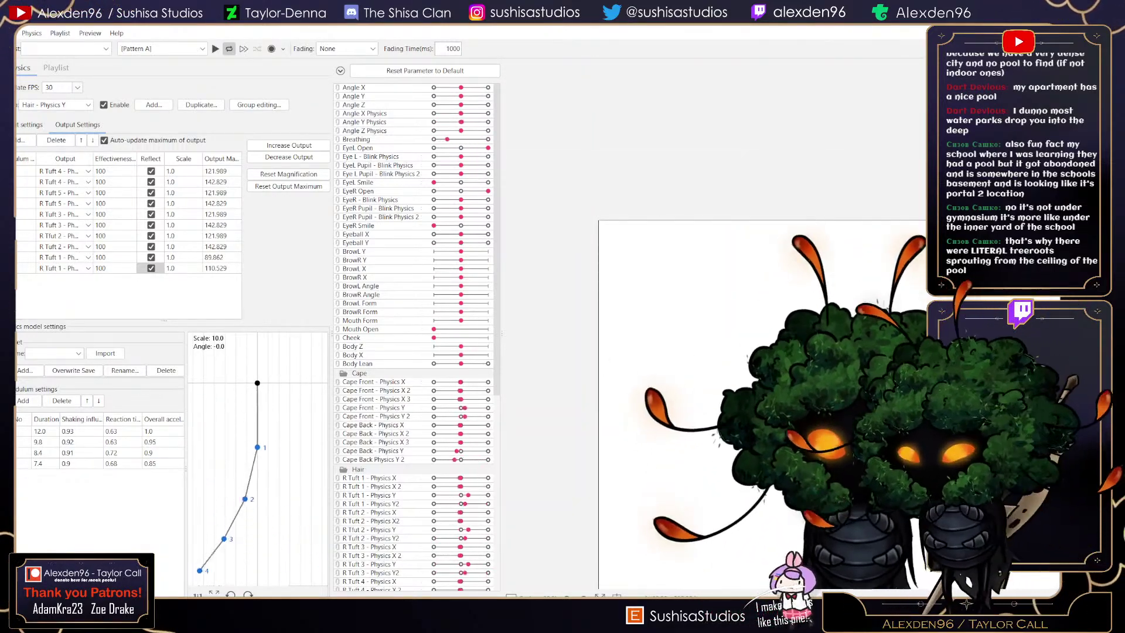
{"action": "left_click", "coordinate": [27, 257]}
{"action": "double_click", "coordinate": [26, 257]}
{"action": "key", "text": "Return"}
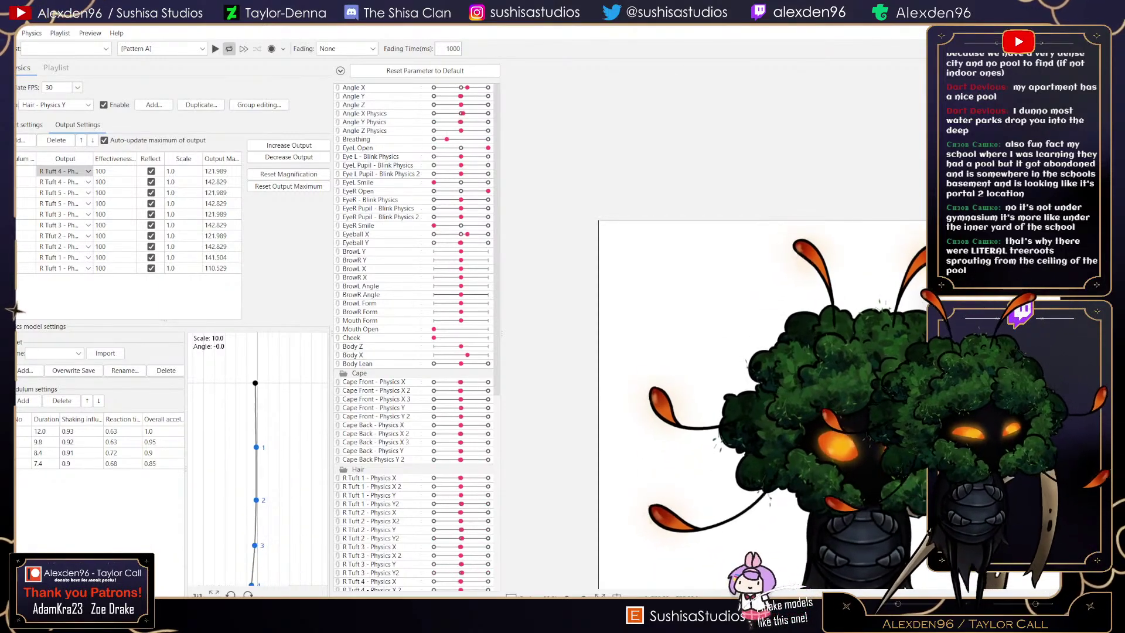
{"action": "left_click_drag", "start_coordinate": [821, 410], "coordinate": [633, 334]}
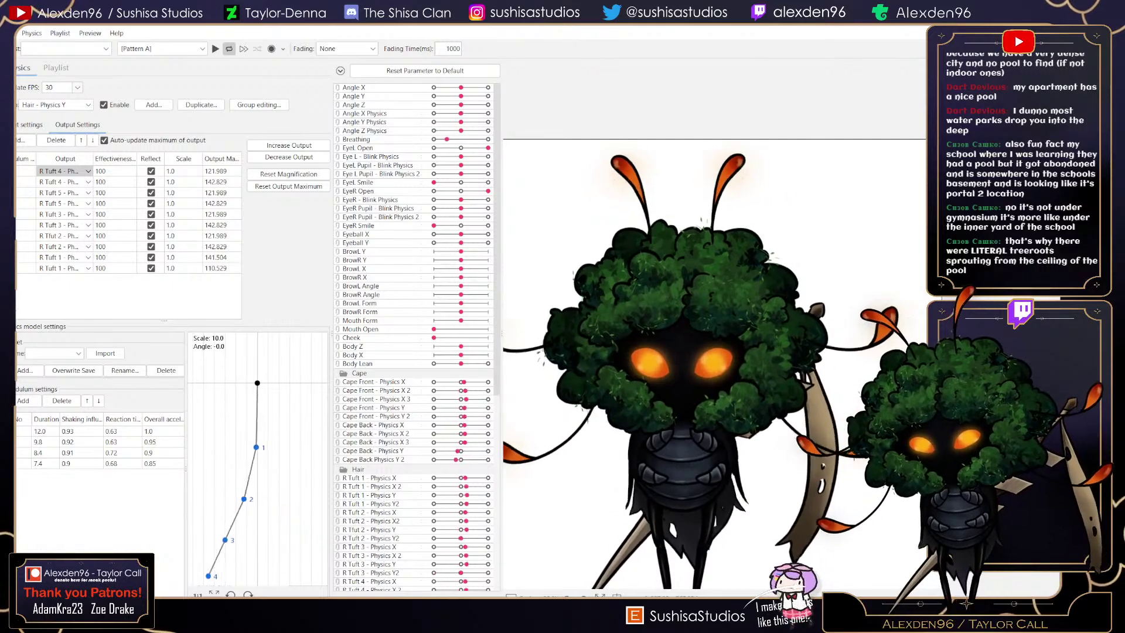
- Close the physics settings and save the Hollow Knight vtube model
{"action": "left_click", "coordinate": [1049, 20]}
{"action": "left_click", "coordinate": [8, 29]}
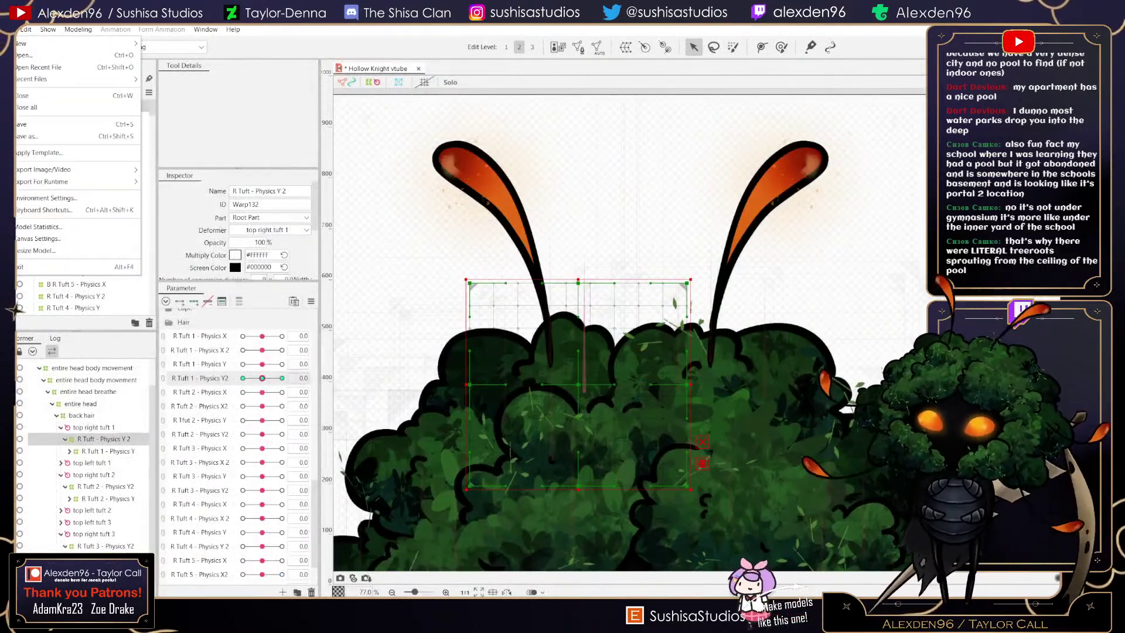
{"action": "left_click", "coordinate": [59, 124]}
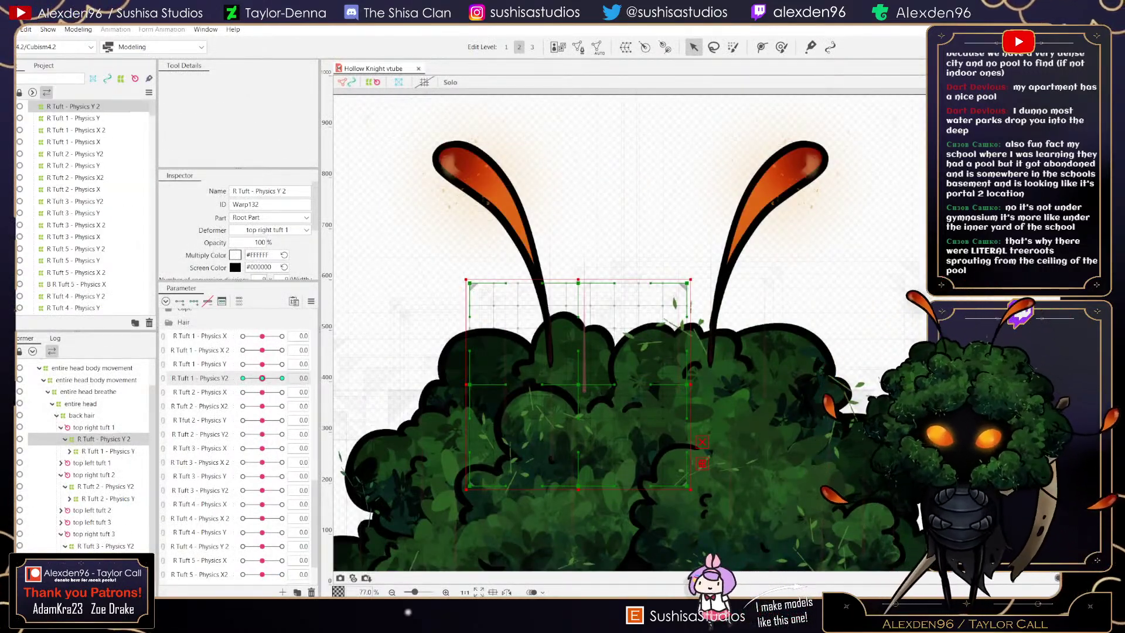
- Rename the R Tuft - Physics Y 2 warp deformer to R Tuft 1 - Physics Y 2
{"action": "scroll", "coordinate": [13, 311], "scroll_direction": "up", "scroll_amount": 10}
{"action": "scroll", "coordinate": [14, 310], "scroll_direction": "down", "scroll_amount": 10}
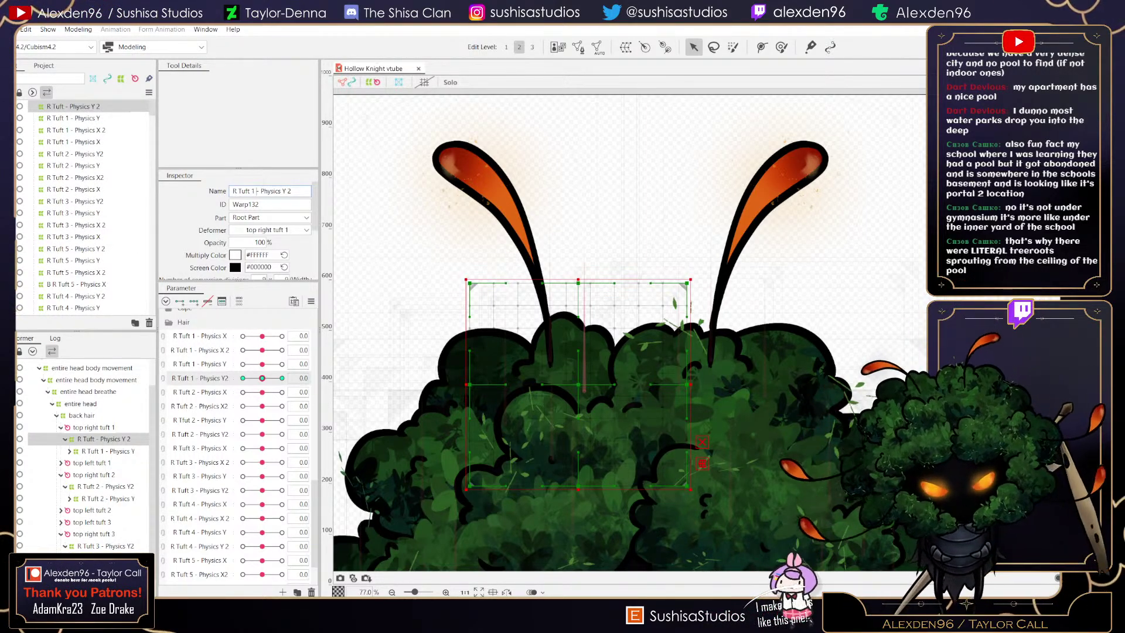
{"action": "key", "text": "Return"}
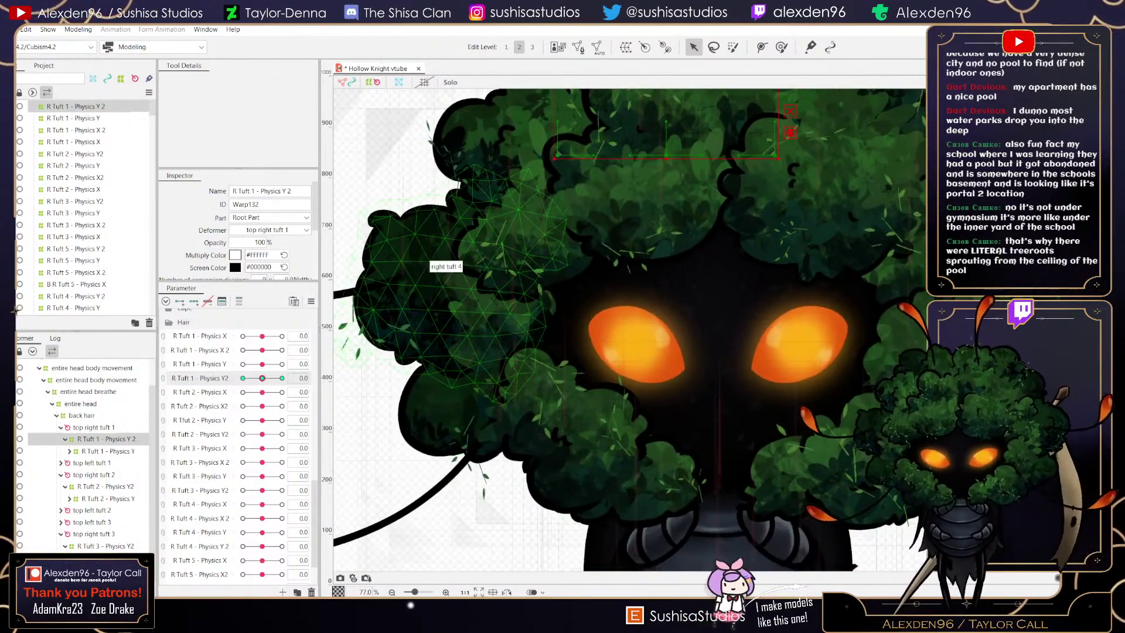
- Create a Root Part warp deformer named L Tuft 1 - Physics X with 9 × 9 conversion divisions as parent of top left tuft 1 breathe
{"action": "left_click", "coordinate": [428, 262]}
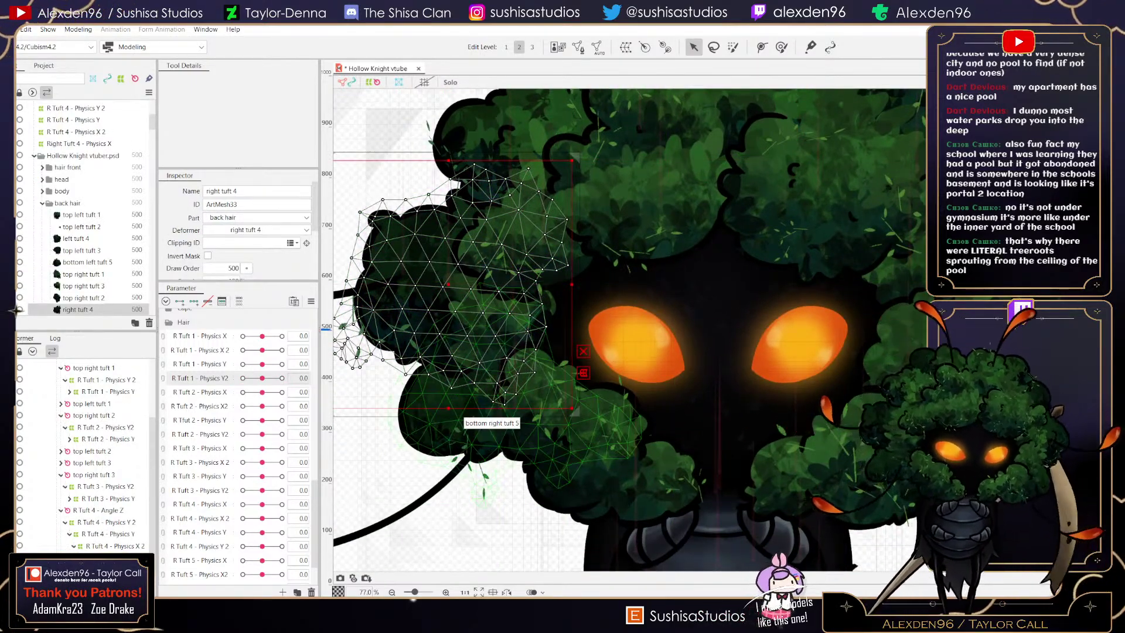
{"action": "left_click", "coordinate": [460, 412]}
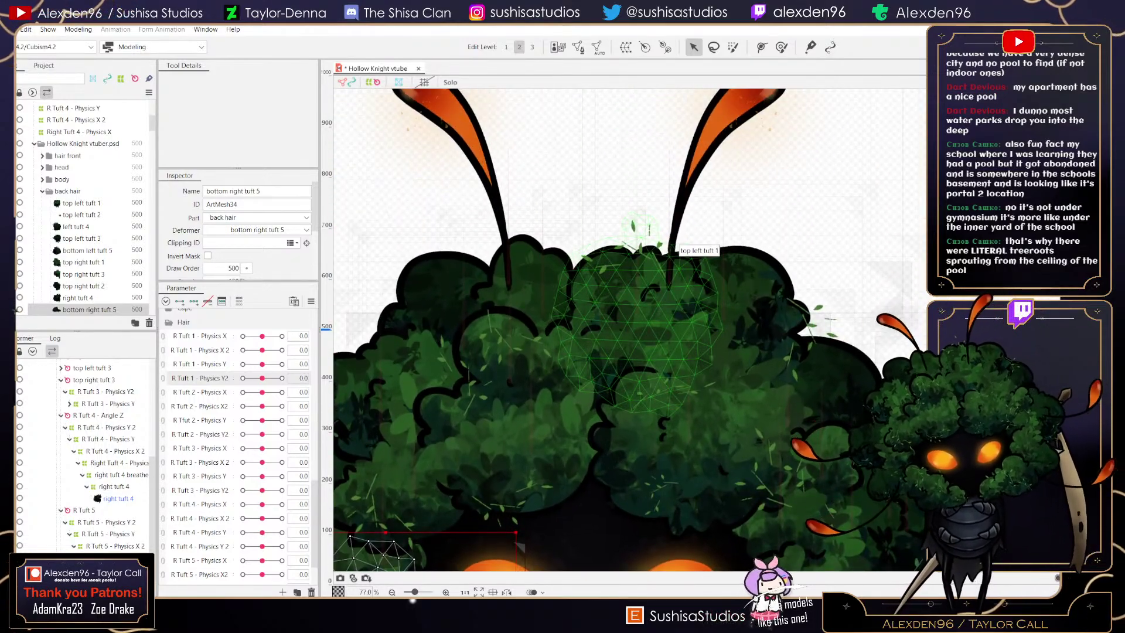
{"action": "left_click", "coordinate": [677, 247]}
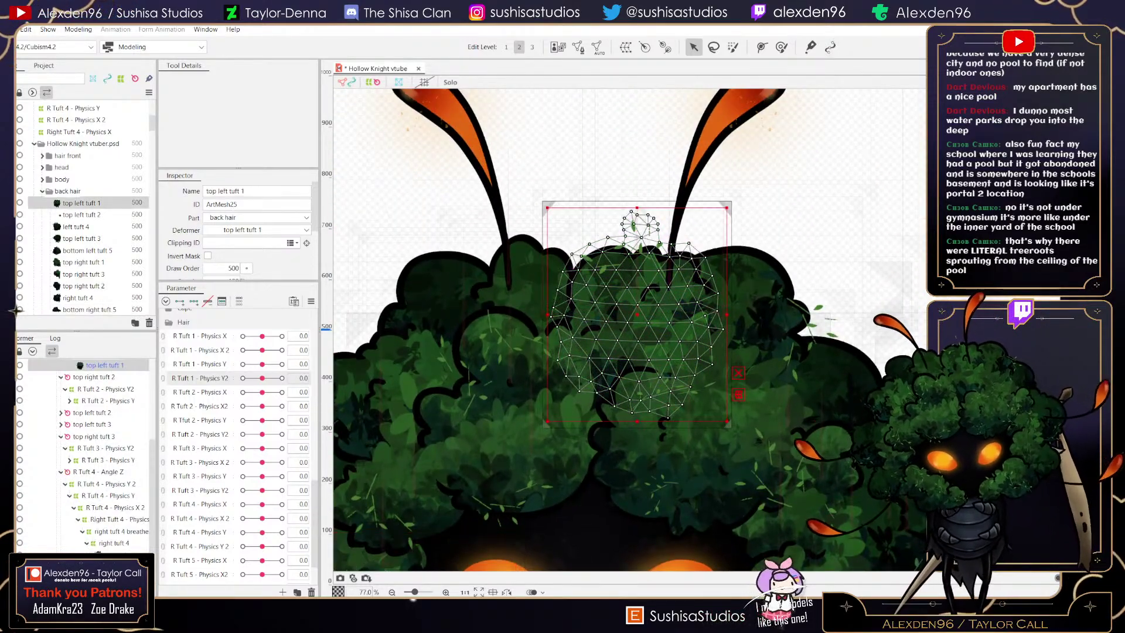
{"action": "left_click", "coordinate": [108, 471]}
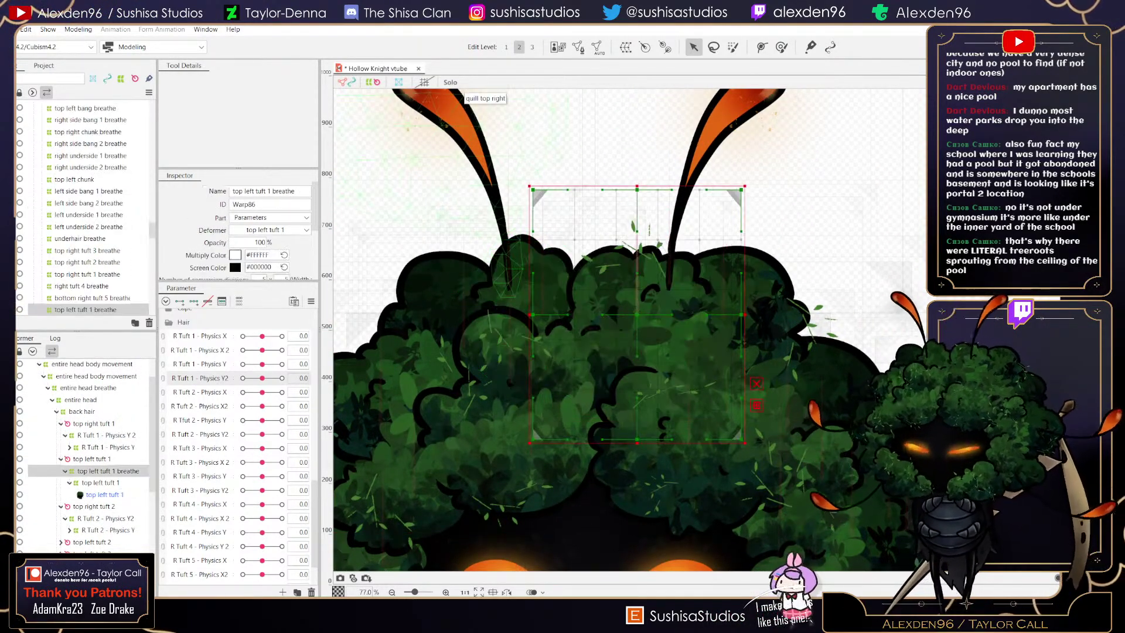
{"action": "left_click", "coordinate": [626, 47]}
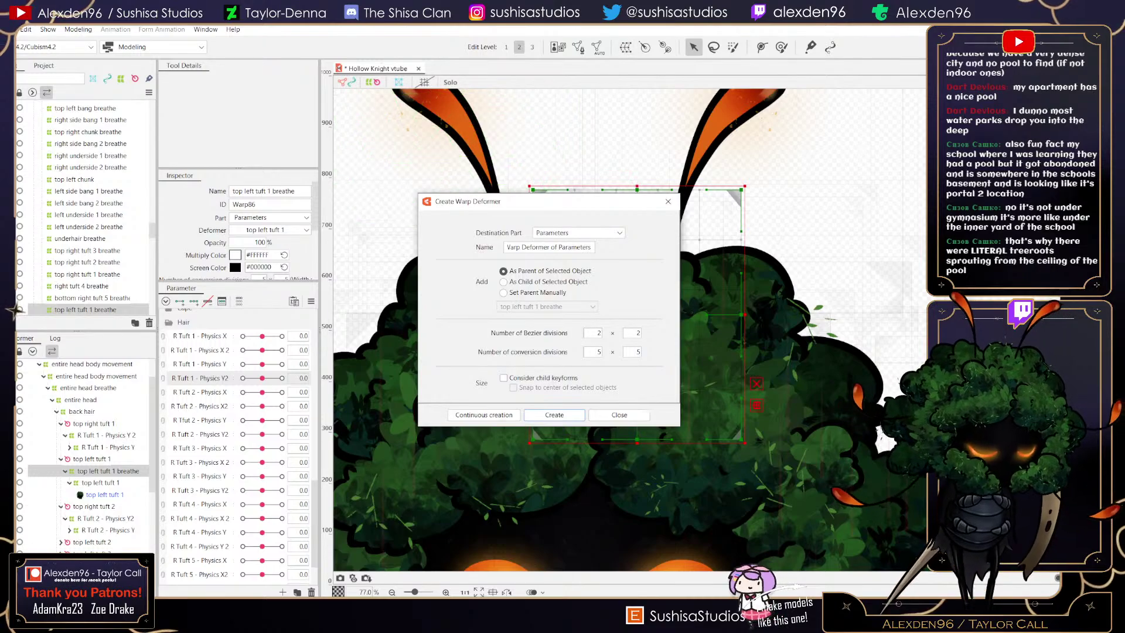
{"action": "left_click", "coordinate": [579, 233]}
{"action": "left_click", "coordinate": [551, 245]}
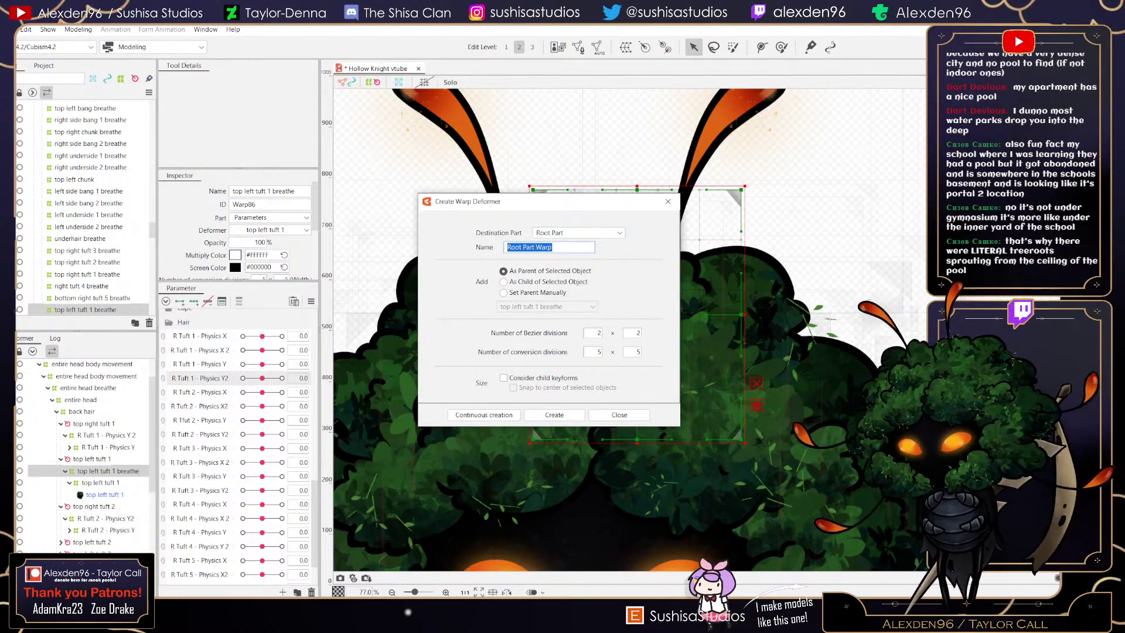
{"action": "type", "text": "To"}
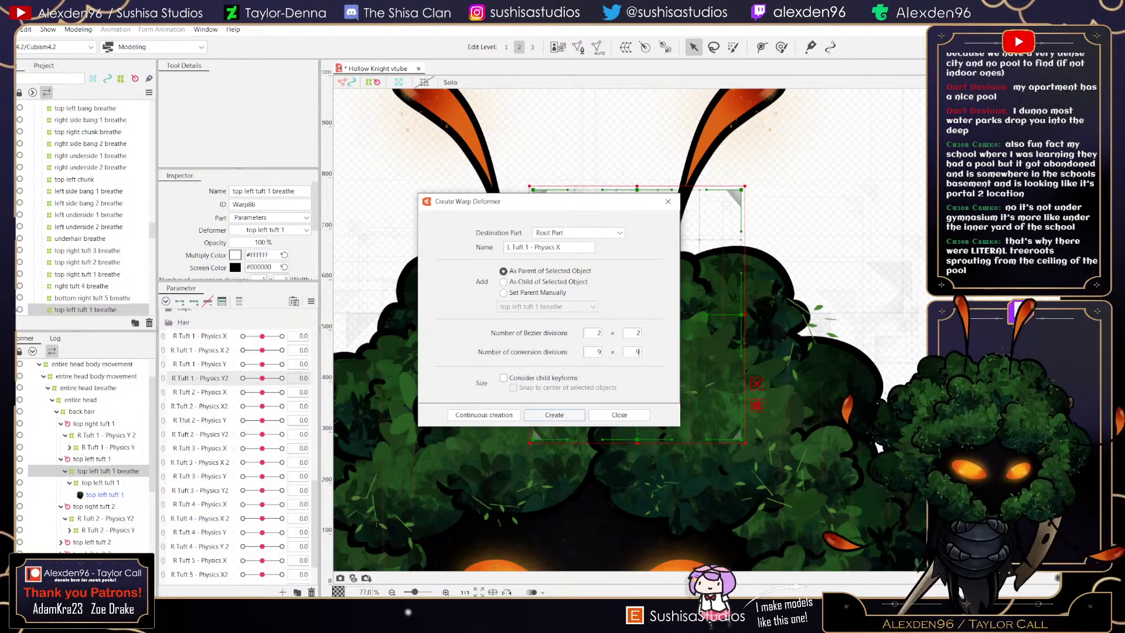
{"action": "left_click", "coordinate": [554, 414]}
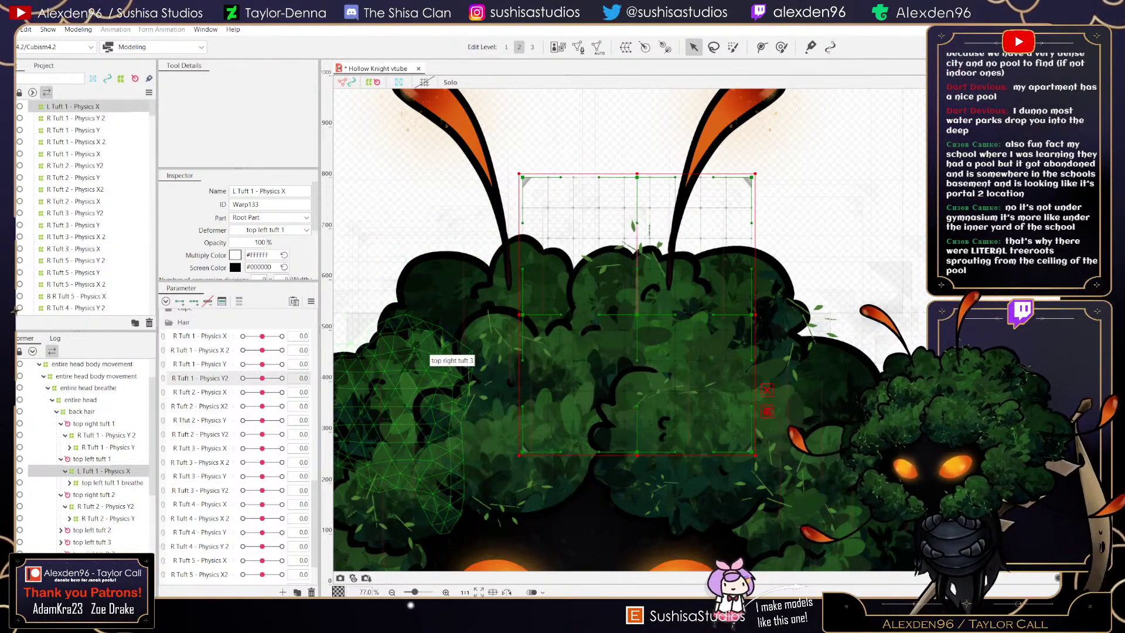
- Add the parameter L Tuft 1 - Physics X ranging from -1.0 to 1.0, give the new deformer three keys on it and save
{"action": "scroll", "coordinate": [235, 434], "scroll_direction": "down", "scroll_amount": 2}
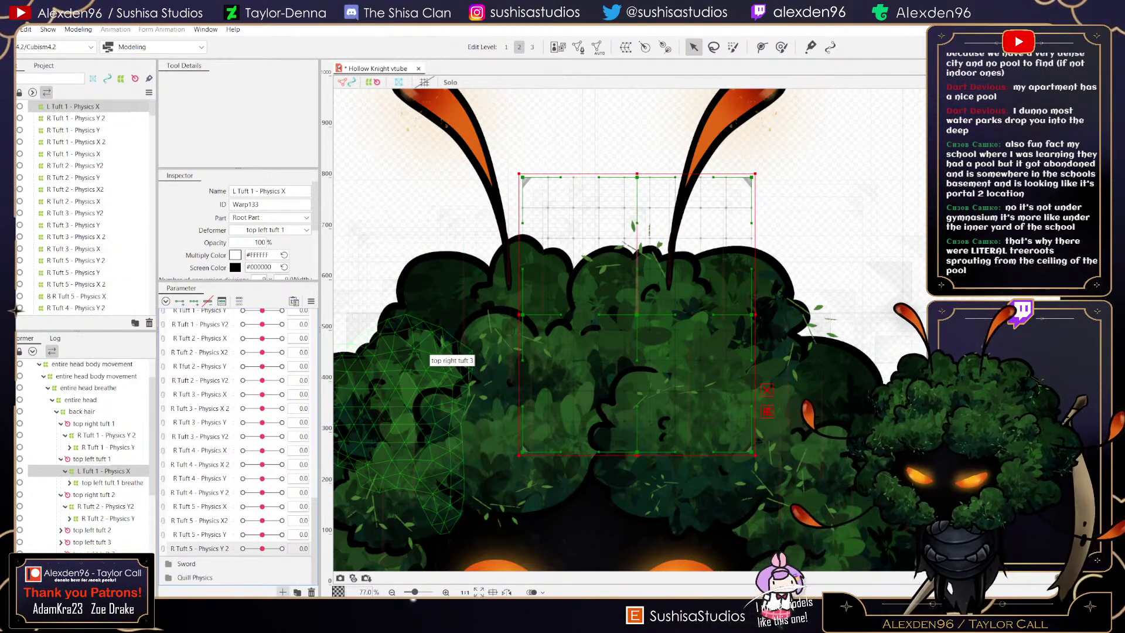
{"action": "left_click", "coordinate": [282, 592]}
{"action": "type", "text": "L Tuft 1 - Physics X"}
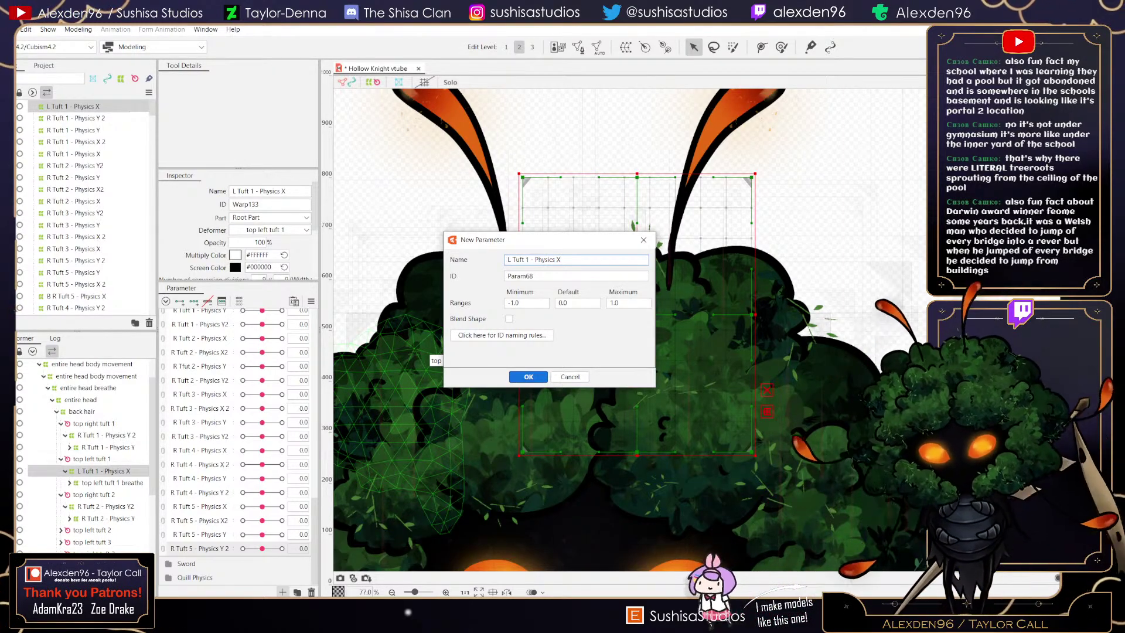
{"action": "key", "text": "Return"}
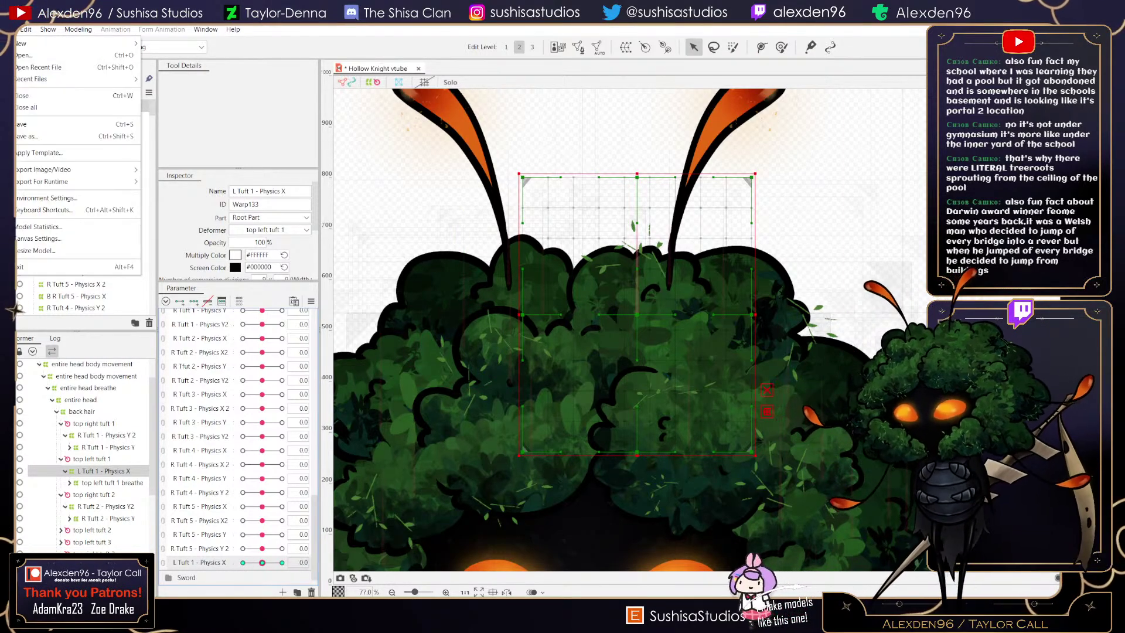
{"action": "key", "text": "ctrl+s"}
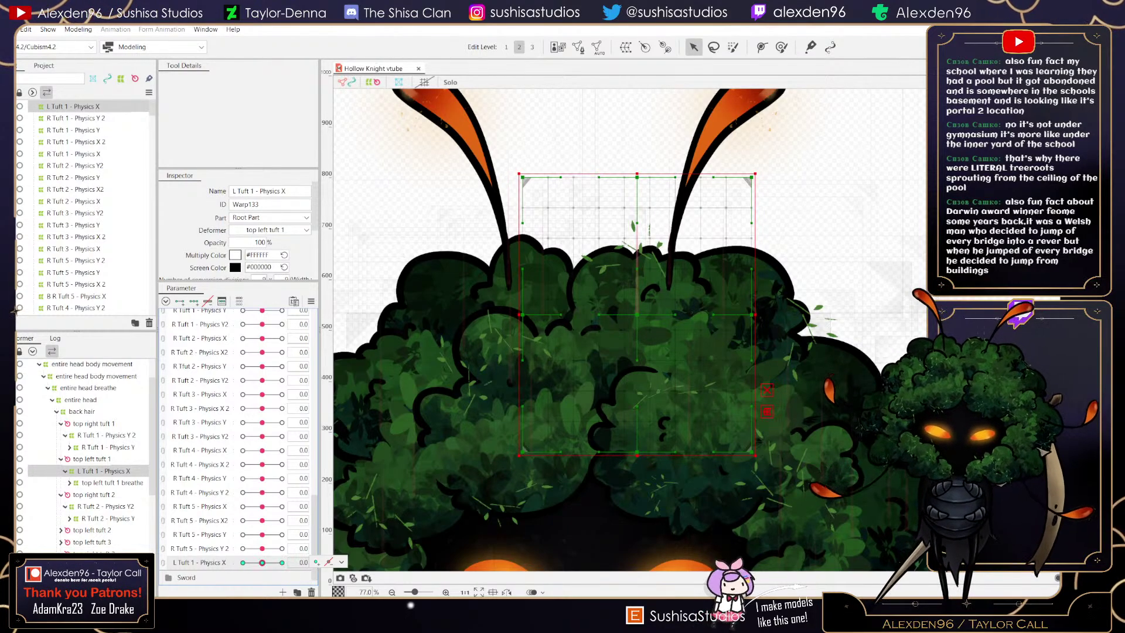
- Check the L Tuft 1 - Physics X keys and examine the R Tuft 5 - Physics X motion as a reference
{"action": "left_click", "coordinate": [282, 562]}
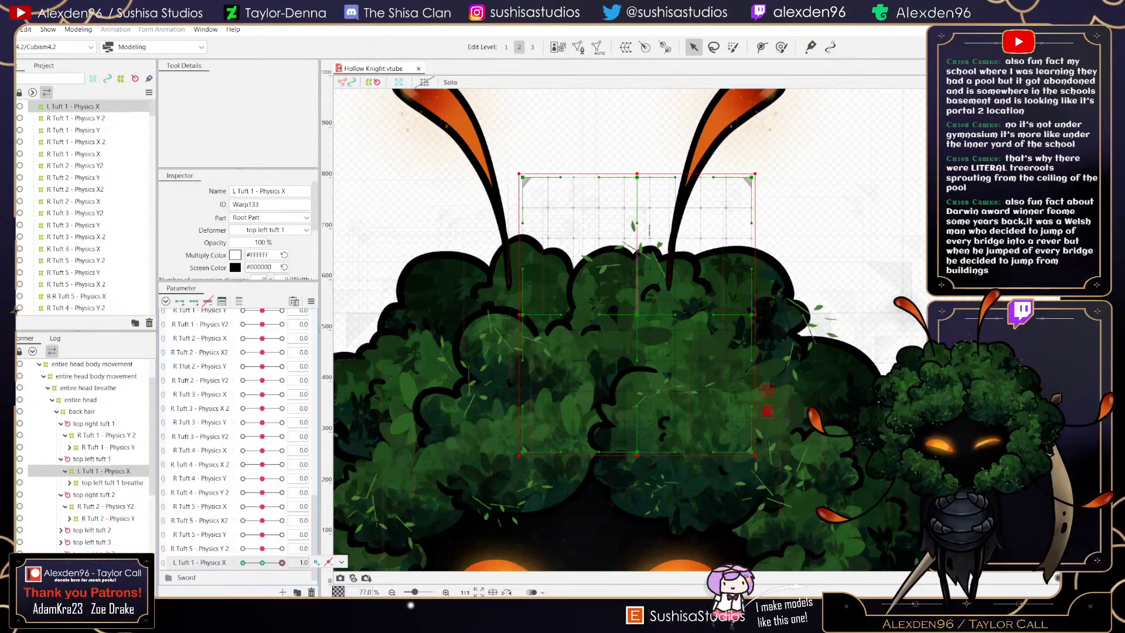
{"action": "left_click_drag", "start_coordinate": [281, 562], "coordinate": [262, 563]}
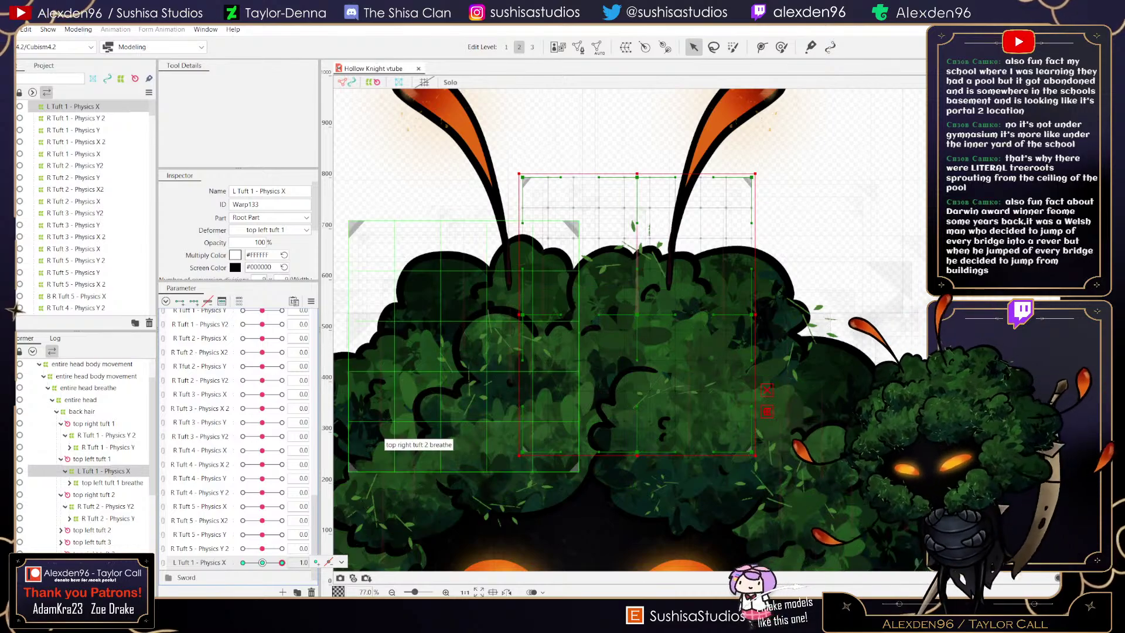
{"action": "left_click", "coordinate": [262, 562]}
{"action": "left_click_drag", "start_coordinate": [262, 507], "coordinate": [273, 506]}
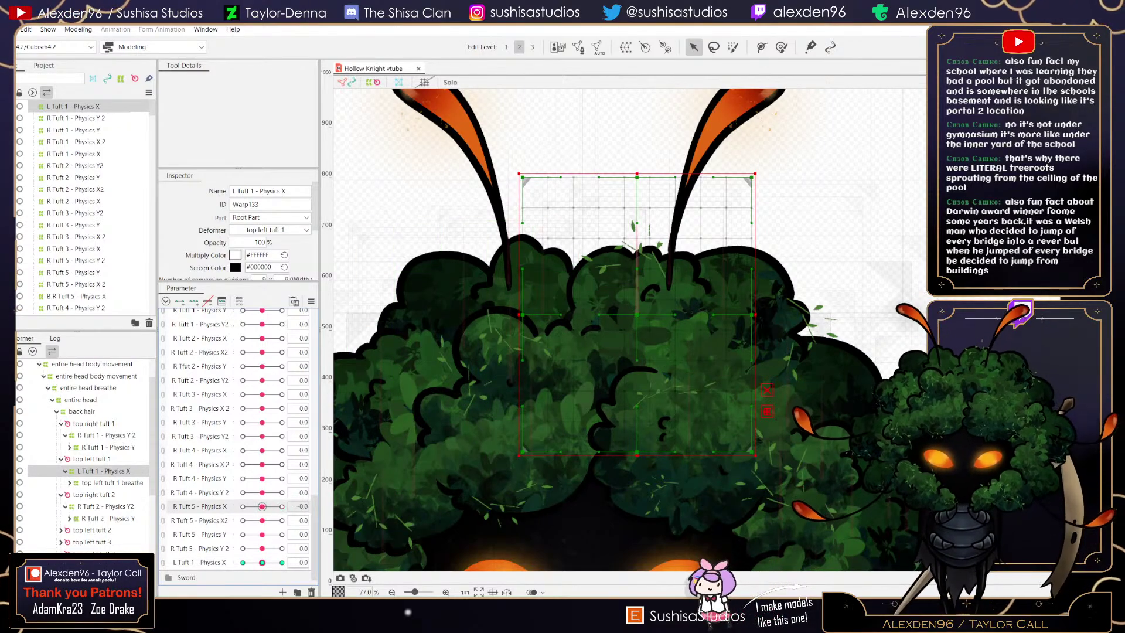
{"action": "left_click_drag", "start_coordinate": [469, 457], "coordinate": [676, 359]}
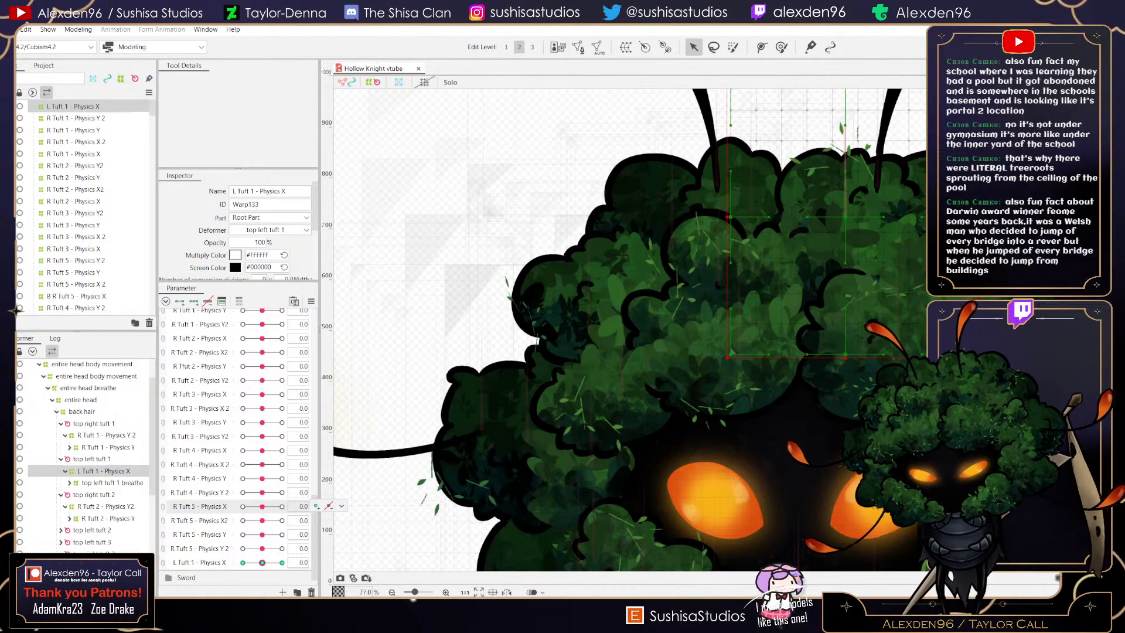
- At L Tuft 1 - Physics X 1.0, bend the deformer's centre, outer edge and upper control points sideways toward the model's left
{"action": "left_click", "coordinate": [282, 562]}
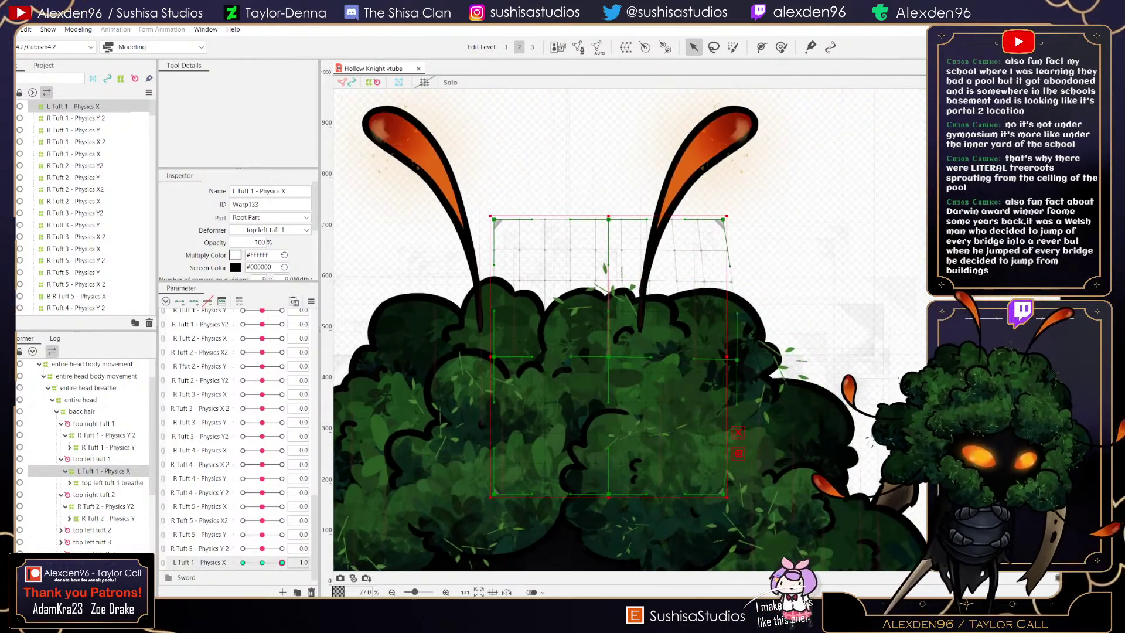
{"action": "left_click_drag", "start_coordinate": [737, 359], "coordinate": [751, 361]}
{"action": "left_click_drag", "start_coordinate": [608, 356], "coordinate": [629, 360]}
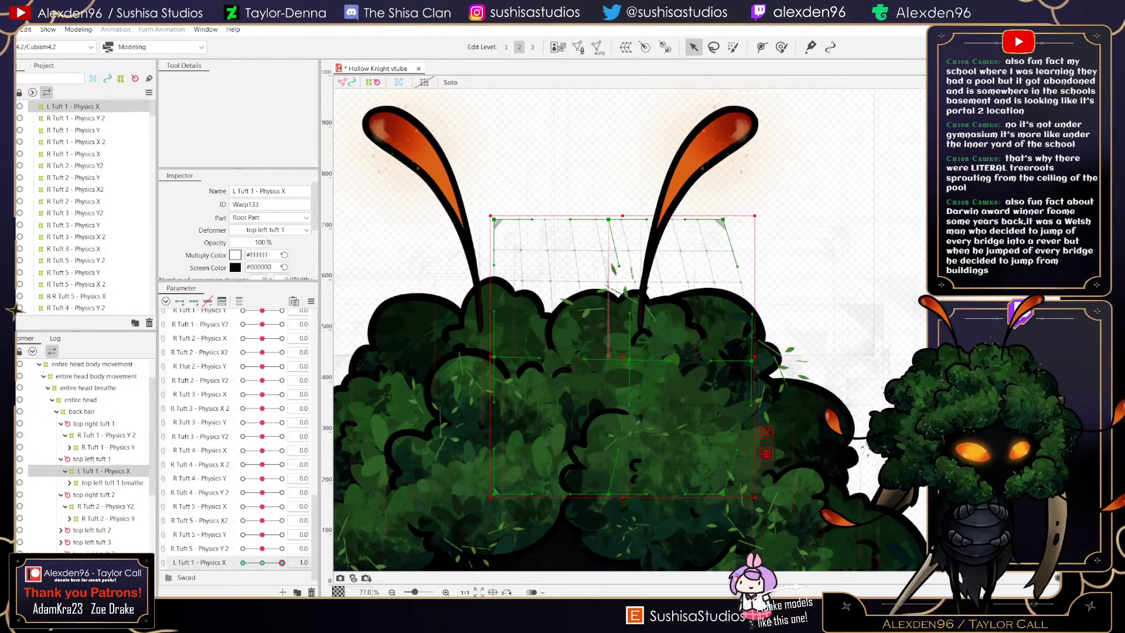
{"action": "left_click_drag", "start_coordinate": [608, 219], "coordinate": [636, 223]}
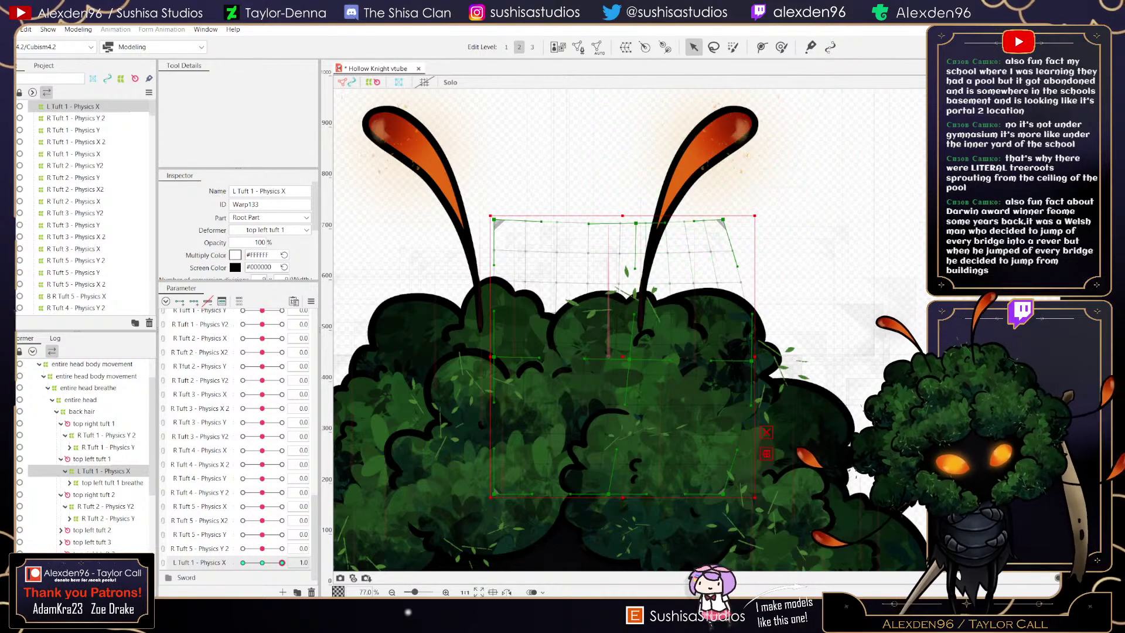
{"action": "left_click_drag", "start_coordinate": [723, 219], "coordinate": [752, 222]}
{"action": "mouse_move", "coordinate": [282, 563]}
{"action": "left_mouse_down"}
{"action": "mouse_move", "coordinate": [260, 562]}
{"action": "mouse_move", "coordinate": [281, 563]}
{"action": "left_mouse_up"}
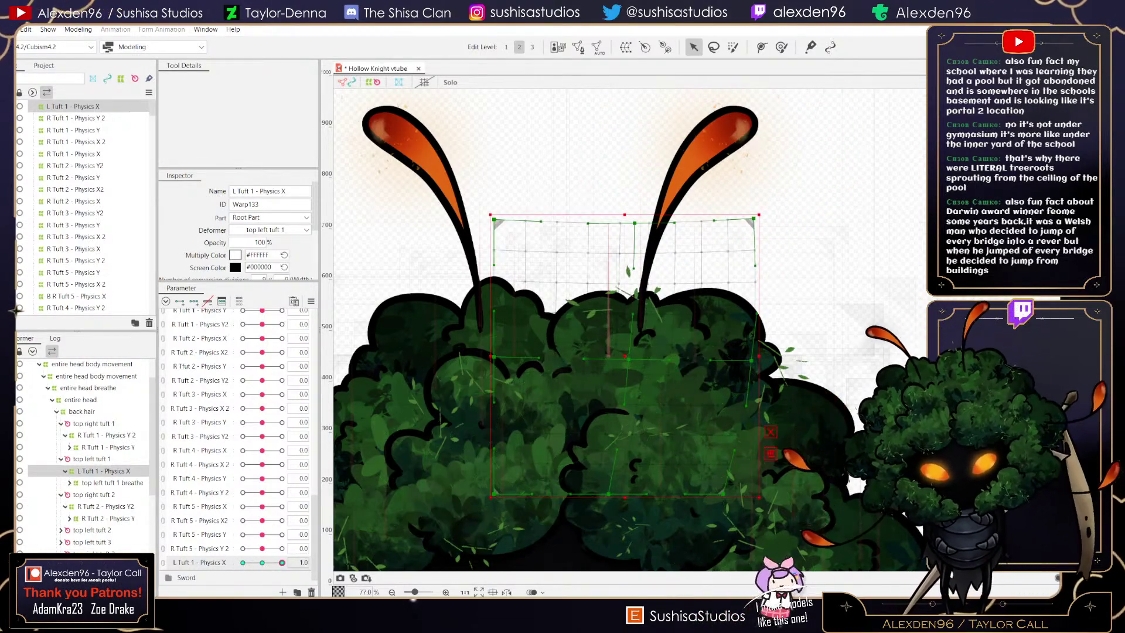
- Refine the 1.0 keyform by shifting the centre and inner side further outward and pulling the outer edge and corner back in
{"action": "left_click_drag", "start_coordinate": [629, 359], "coordinate": [645, 362]}
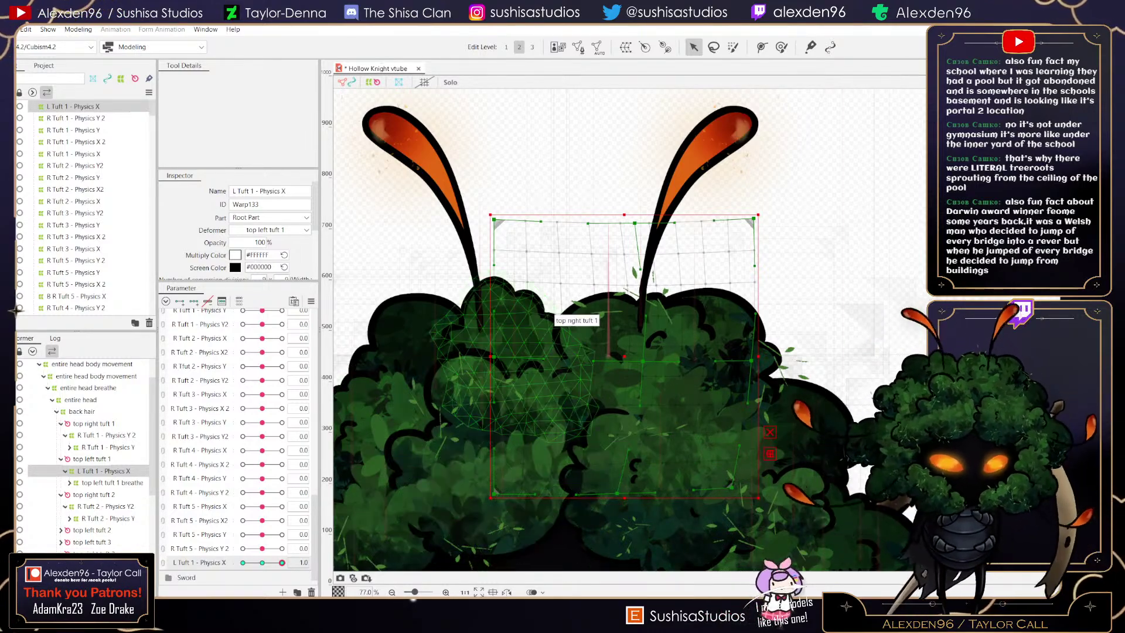
{"action": "mouse_move", "coordinate": [282, 562]}
{"action": "left_mouse_down"}
{"action": "mouse_move", "coordinate": [262, 563]}
{"action": "mouse_move", "coordinate": [282, 563]}
{"action": "left_mouse_up"}
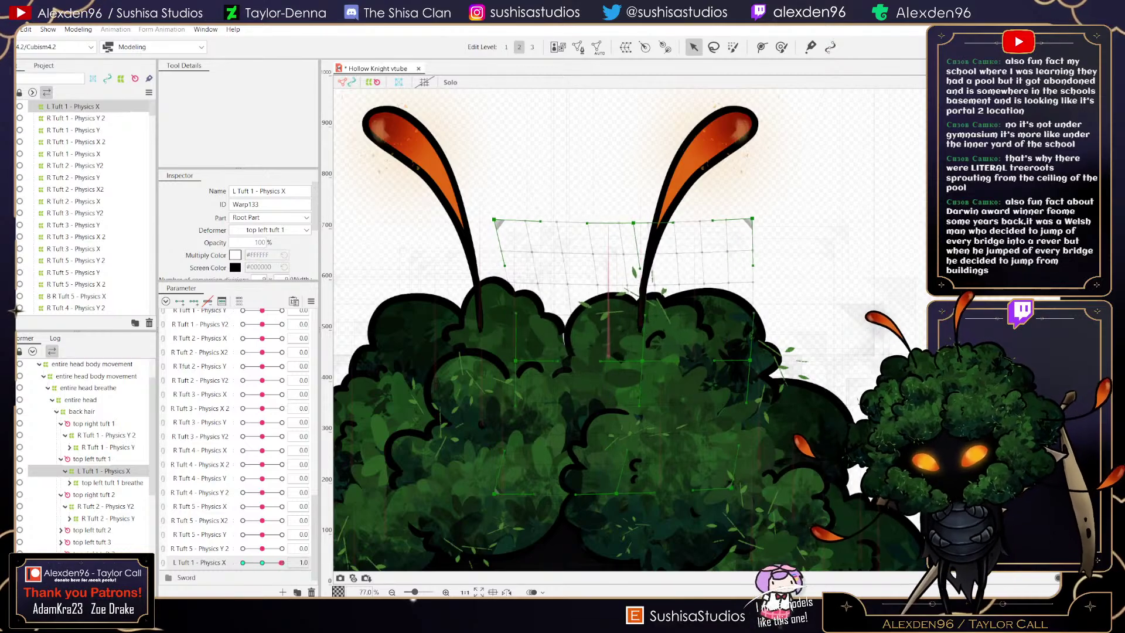
{"action": "left_click_drag", "start_coordinate": [281, 562], "coordinate": [283, 562]}
{"action": "left_click_drag", "start_coordinate": [753, 359], "coordinate": [740, 359]}
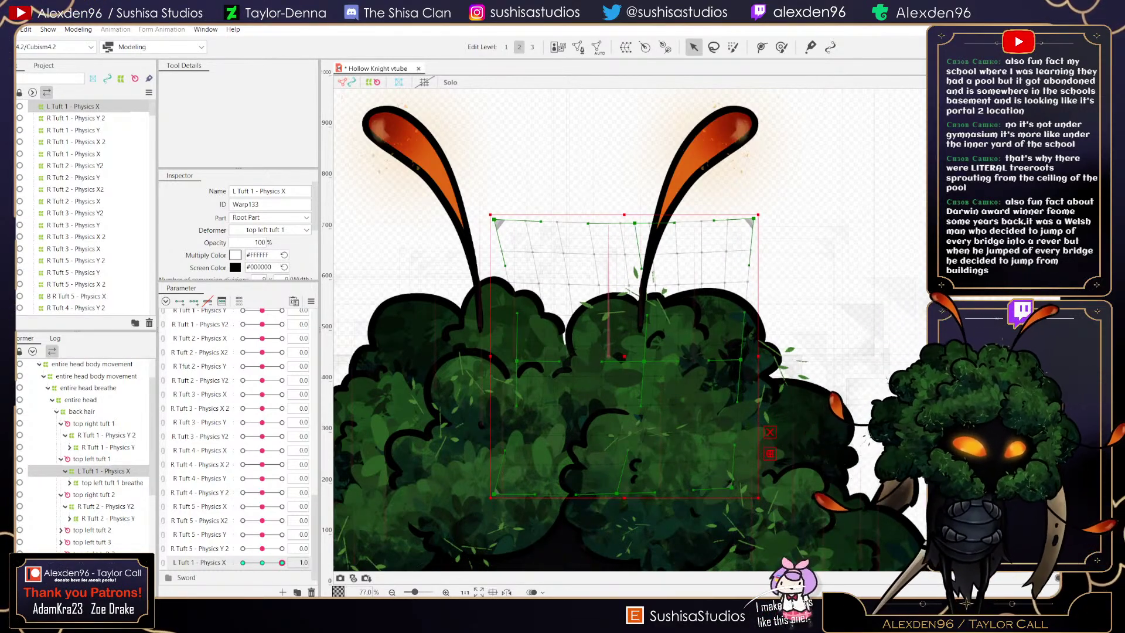
{"action": "left_click_drag", "start_coordinate": [753, 218], "coordinate": [731, 213]}
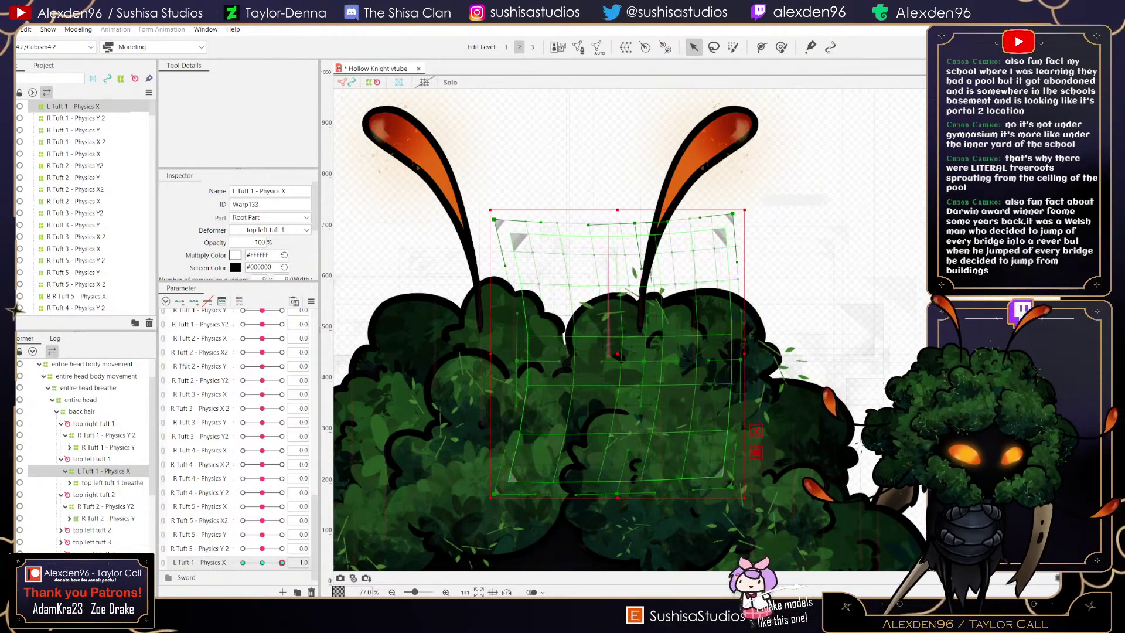
{"action": "mouse_move", "coordinate": [282, 563]}
{"action": "left_mouse_down"}
{"action": "mouse_move", "coordinate": [262, 563]}
{"action": "mouse_move", "coordinate": [283, 562]}
{"action": "left_mouse_up"}
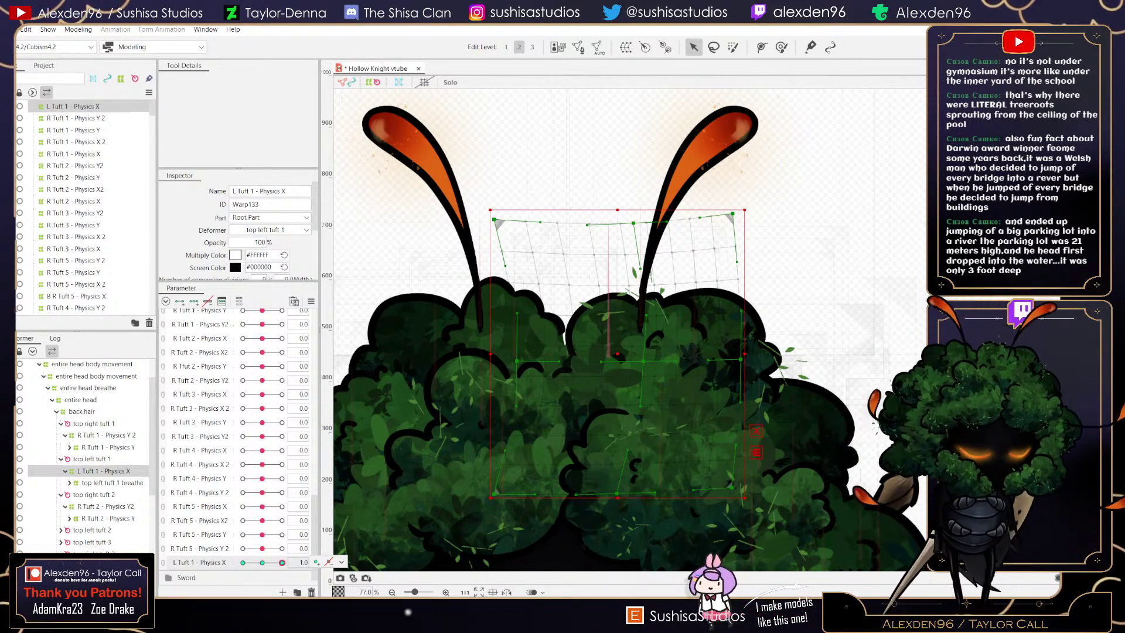
- At L Tuft 1 - Physics X -1.0, bend the deformer's side, centre and upper points toward the model's right and compare both extremes
{"action": "left_click_drag", "start_coordinate": [282, 563], "coordinate": [243, 563]}
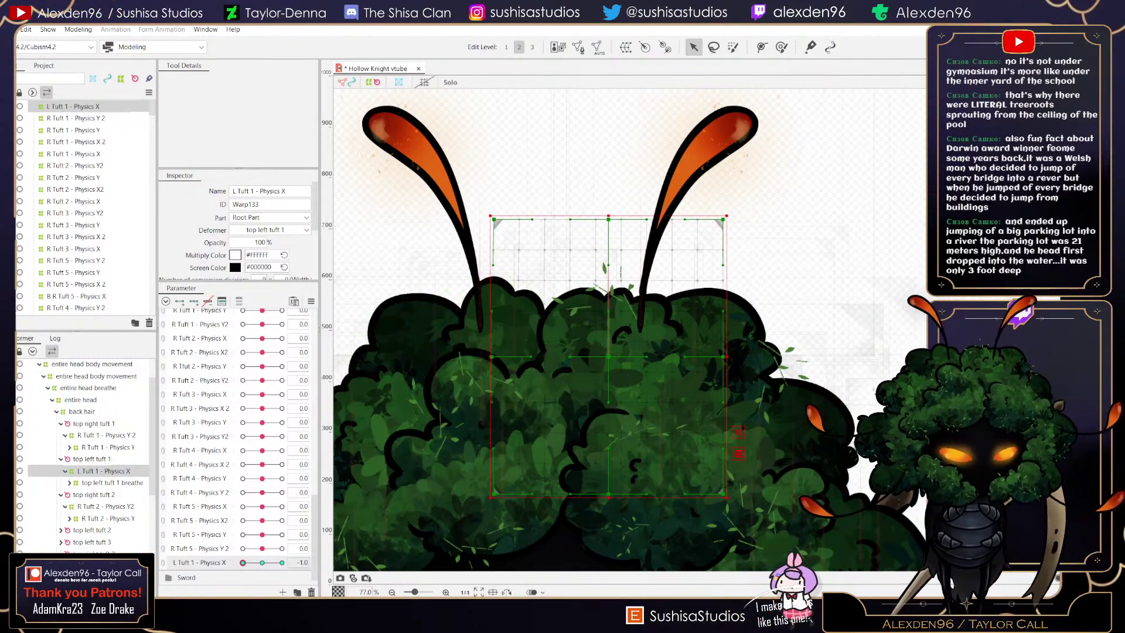
{"action": "left_click_drag", "start_coordinate": [494, 356], "coordinate": [472, 356]}
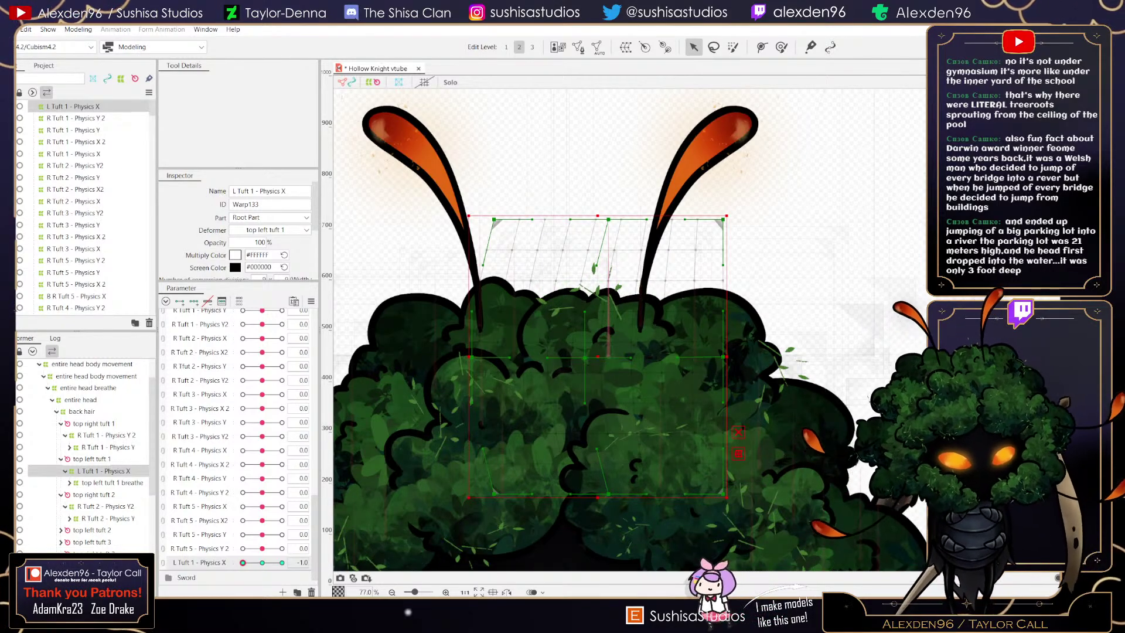
{"action": "left_click_drag", "start_coordinate": [609, 220], "coordinate": [593, 218]}
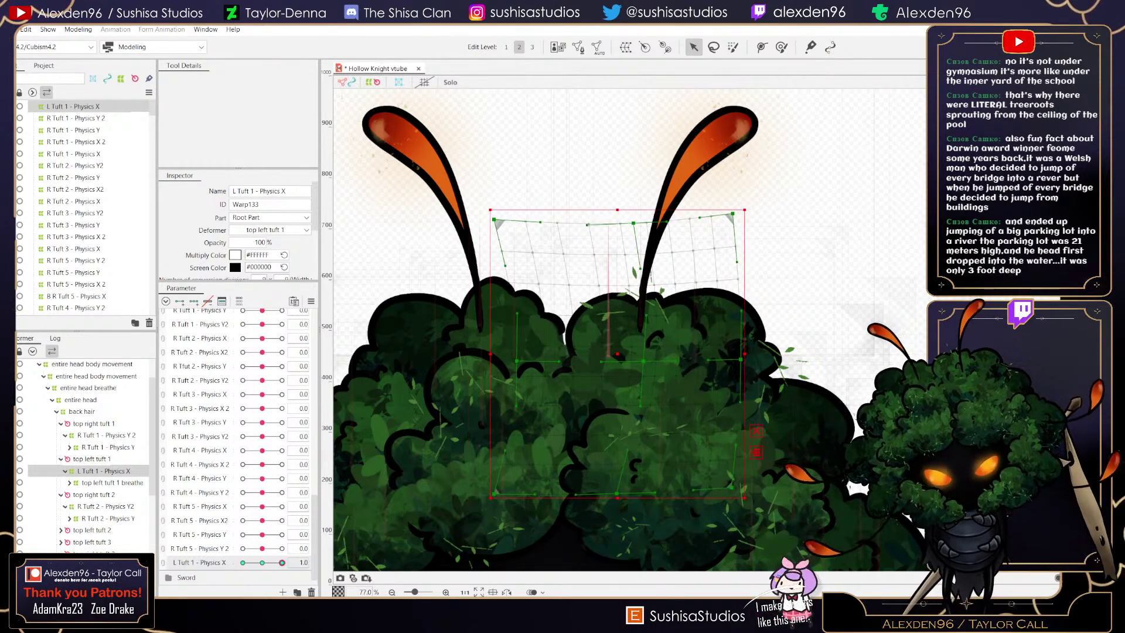
{"action": "mouse_move", "coordinate": [243, 562]}
{"action": "left_mouse_down"}
{"action": "mouse_move", "coordinate": [282, 563]}
{"action": "mouse_move", "coordinate": [243, 562]}
{"action": "left_mouse_up"}
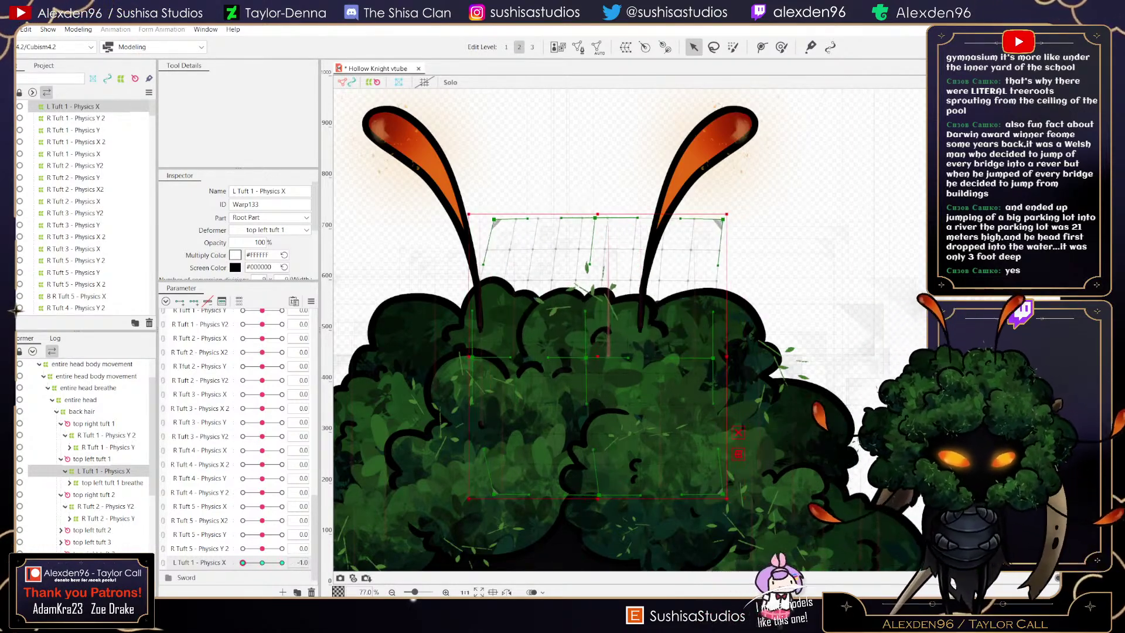
- Reset L Tuft 1 - Physics X to 0 and add a parent warp deformer named "L Tuft 1 - Physics X 2" with 2 × 2 Bezier divisions
{"action": "left_click", "coordinate": [262, 563]}
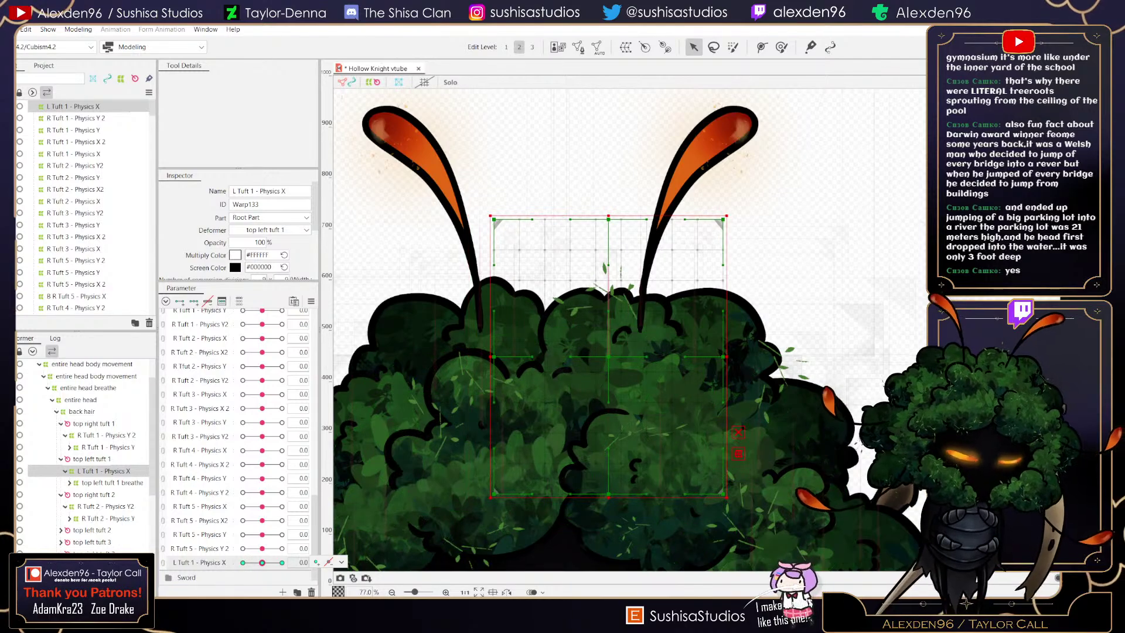
{"action": "left_click", "coordinate": [626, 47]}
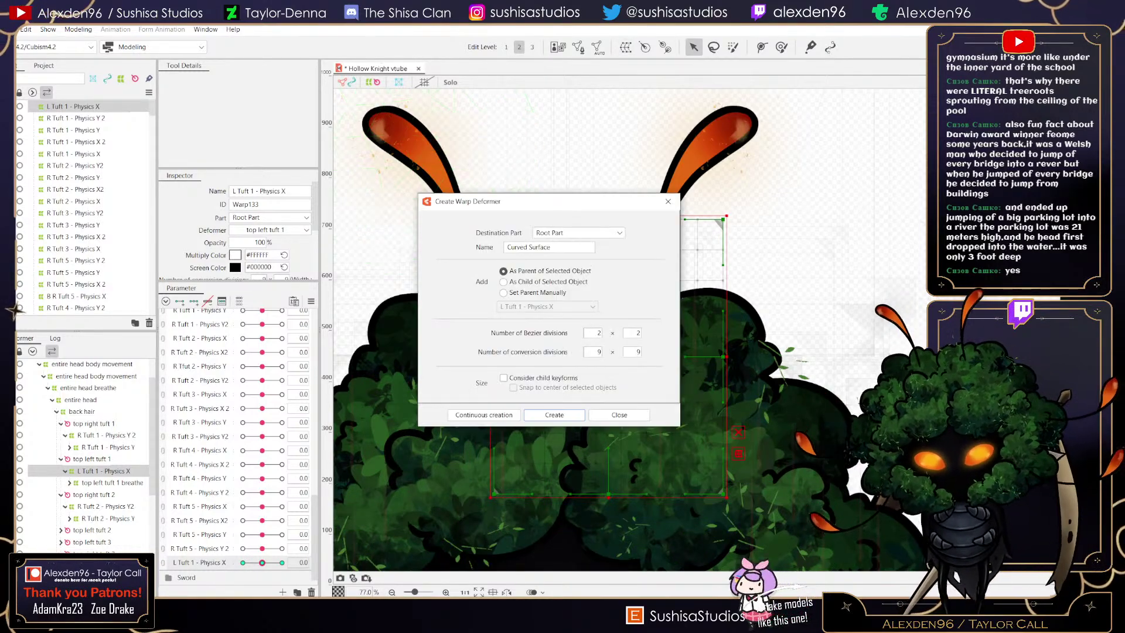
{"action": "type", "text": "l"}
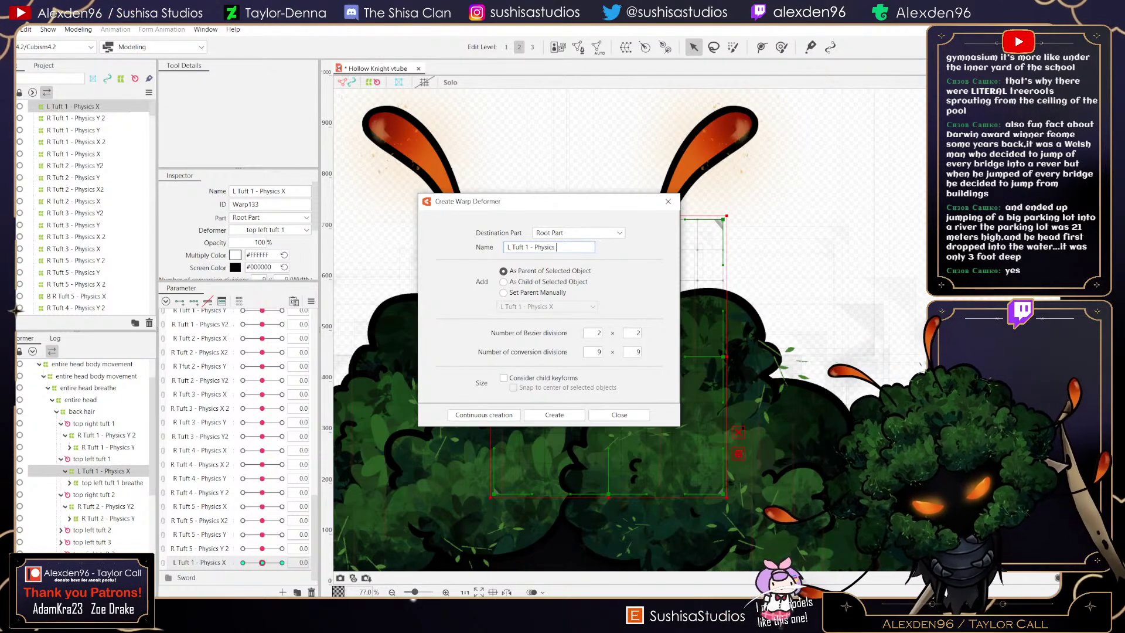
{"action": "left_click", "coordinate": [554, 415]}
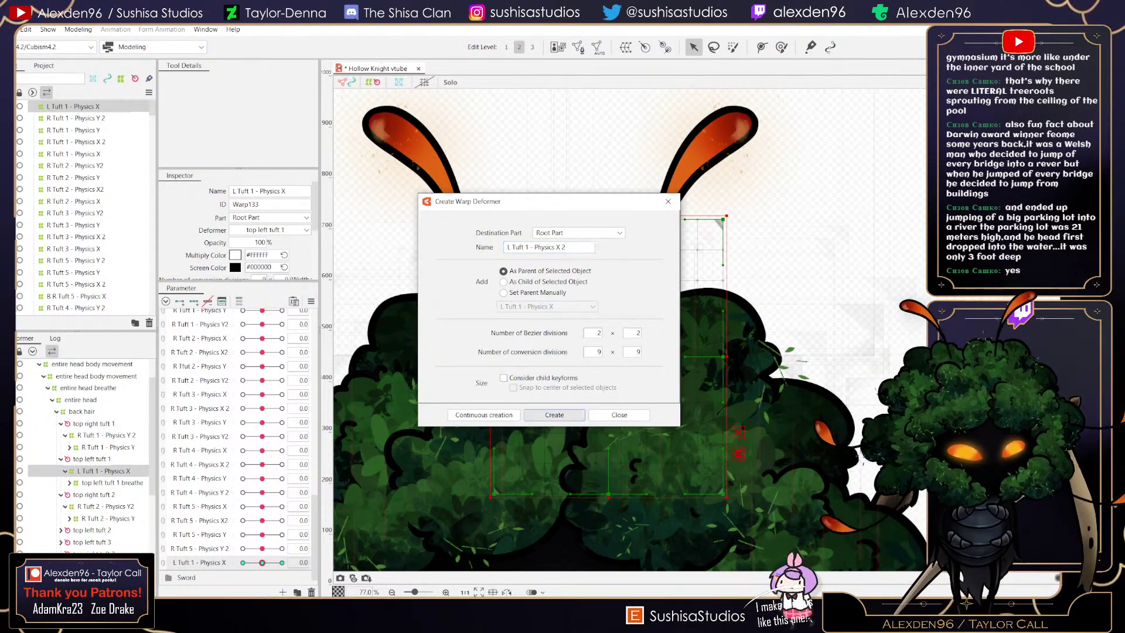
- Add a parameter named "L Tuft 1 - Physics X 2" ranging from -1.0 to 1.0 and key the new deformer at three values
{"action": "left_click", "coordinate": [283, 592]}
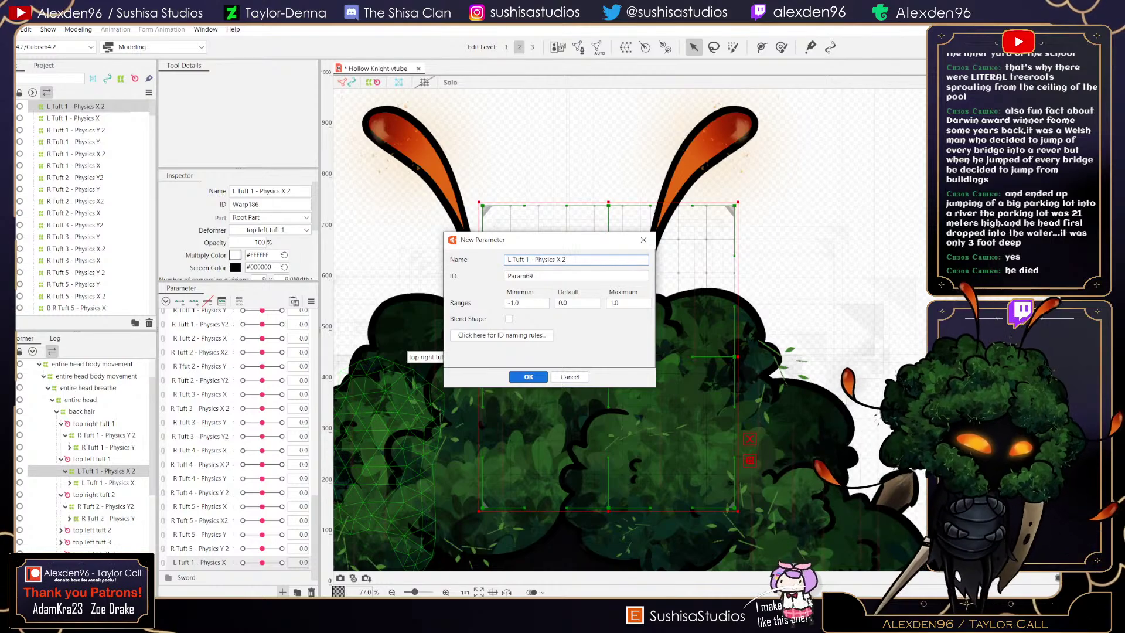
{"action": "left_click", "coordinate": [528, 377]}
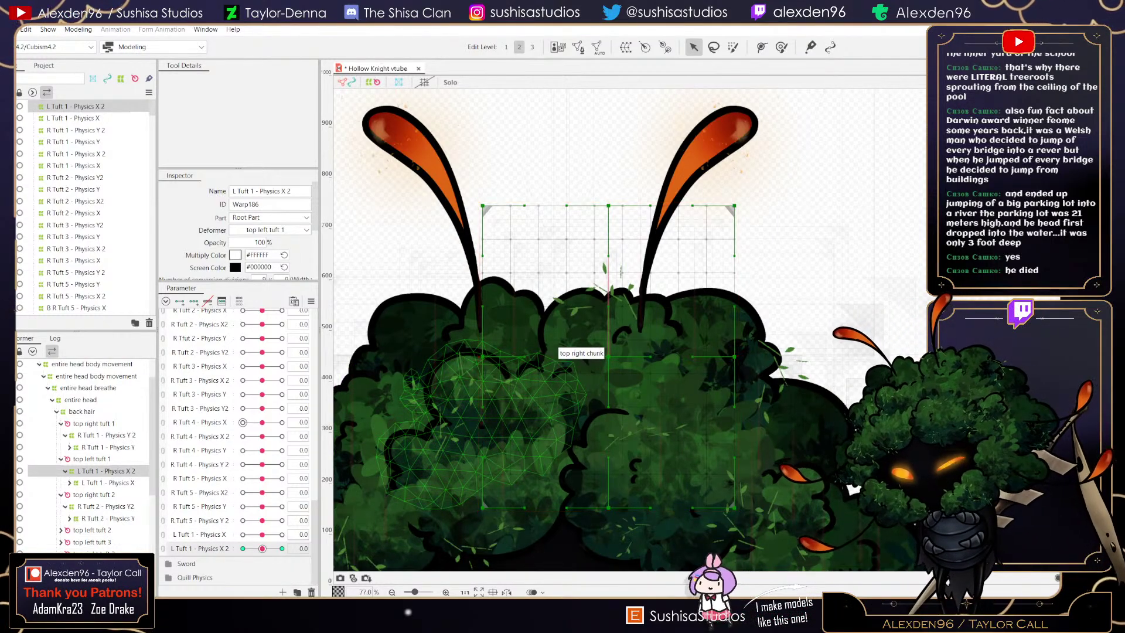
{"action": "left_click", "coordinate": [282, 549]}
{"action": "left_click", "coordinate": [262, 549]}
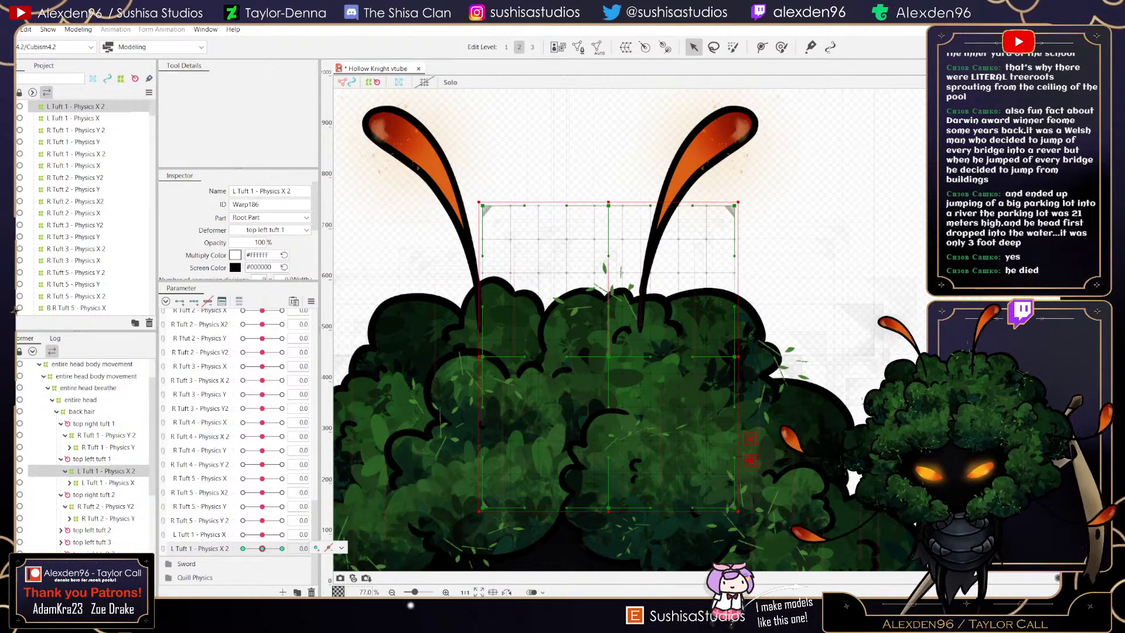
- Examine the R Tuft 5 - Physics X2 and R Tuft 2 - Physics X2 motions as references for the second sway
{"action": "left_click", "coordinate": [282, 492]}
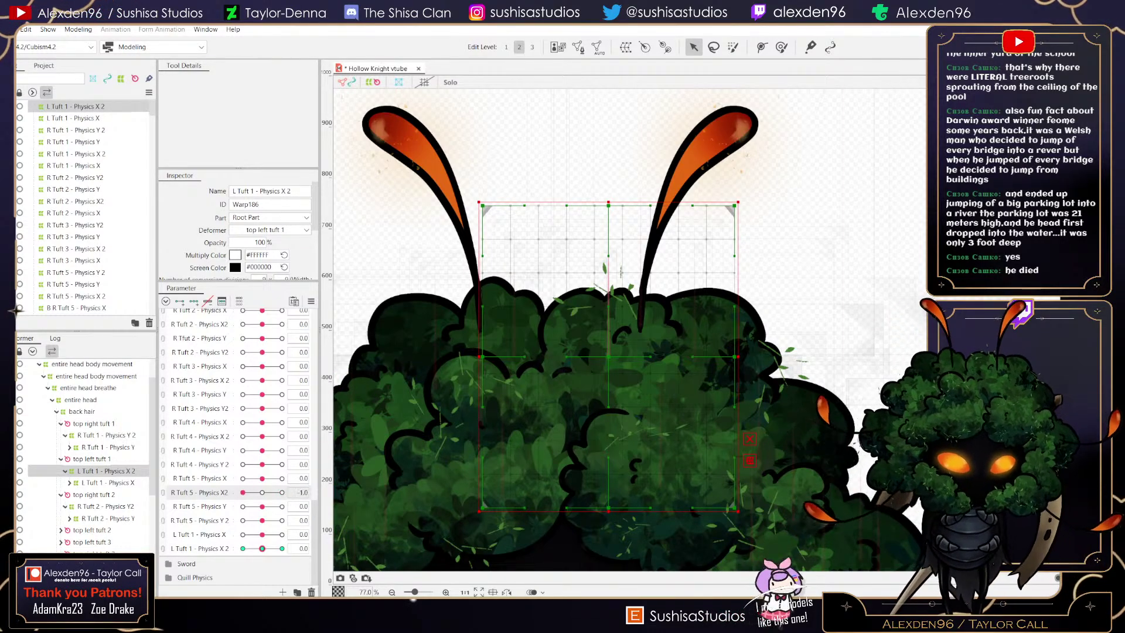
{"action": "left_click_drag", "start_coordinate": [378, 469], "coordinate": [417, 440]}
{"action": "left_click", "coordinate": [243, 324]}
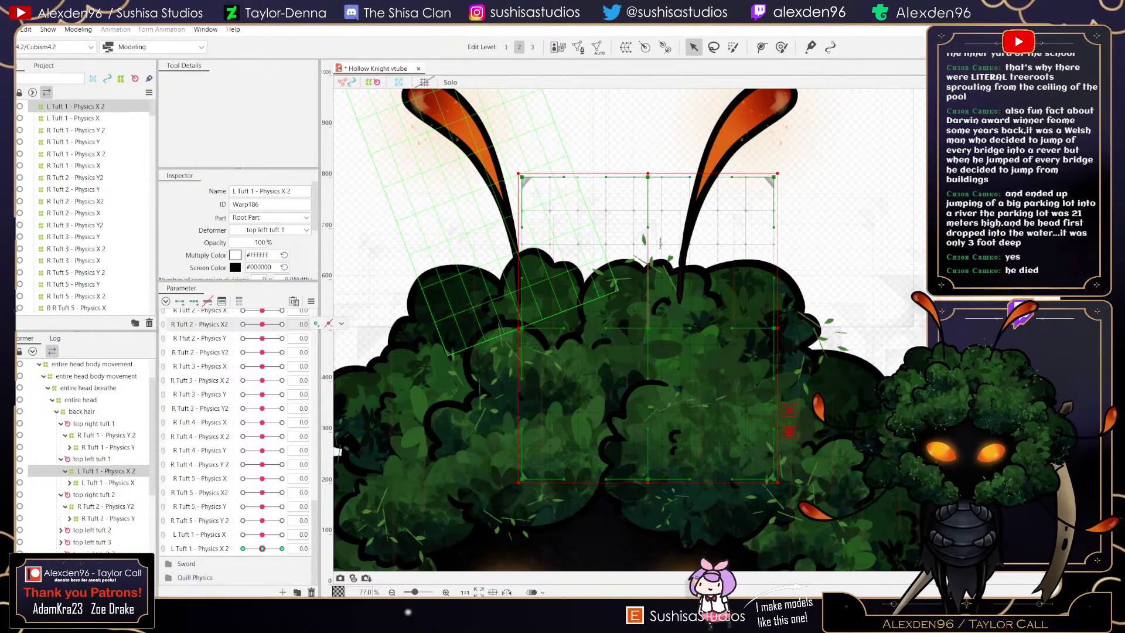
{"action": "left_click", "coordinate": [282, 310]}
{"action": "left_click_drag", "start_coordinate": [282, 310], "coordinate": [261, 324]}
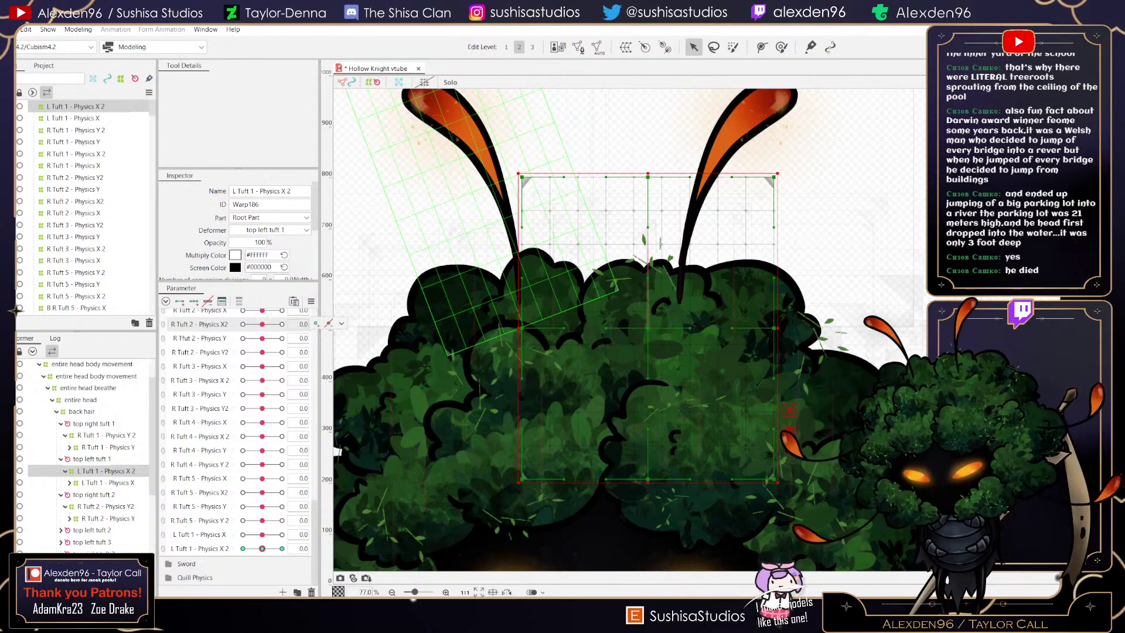
- At L Tuft 1 - Physics X 2 1.0, bend the deformer's centre and outer edge toward the model's left and tilt the whole deformer clockwise
{"action": "left_click", "coordinate": [262, 548]}
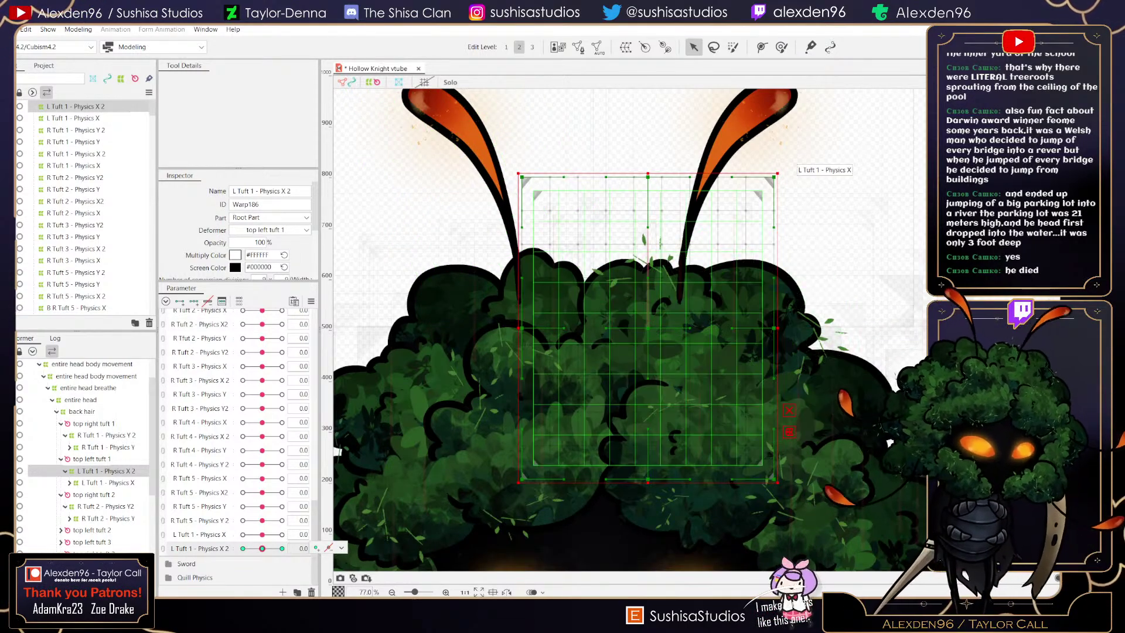
{"action": "left_click_drag", "start_coordinate": [774, 328], "coordinate": [788, 330]}
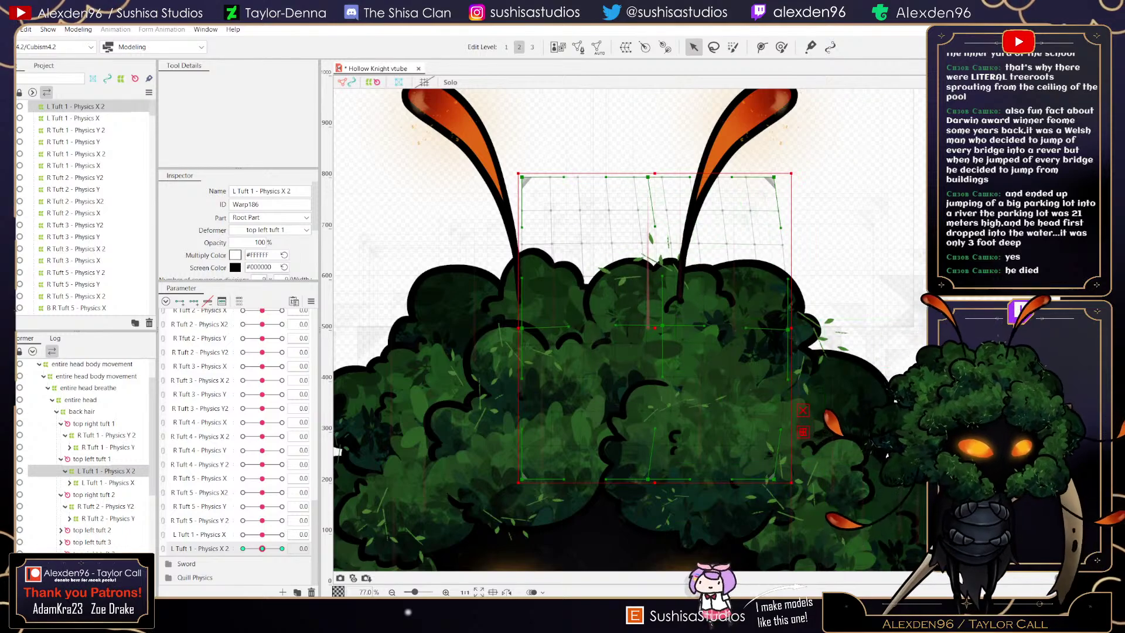
{"action": "left_click_drag", "start_coordinate": [898, 383], "coordinate": [895, 404]}
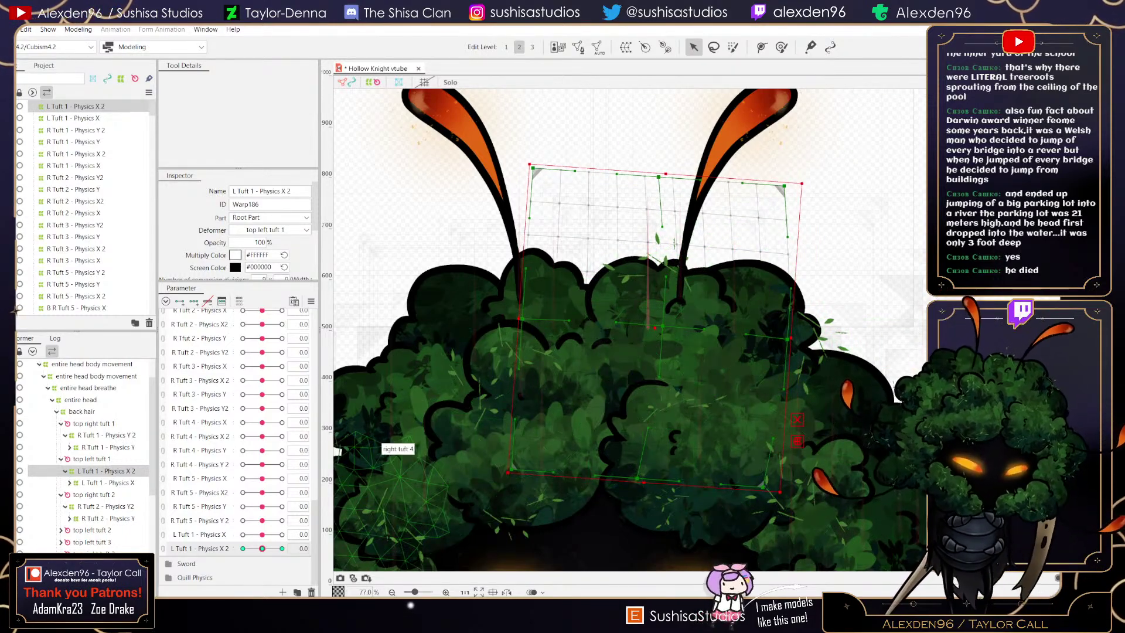
{"action": "mouse_move", "coordinate": [262, 548]}
{"action": "left_mouse_down"}
{"action": "mouse_move", "coordinate": [242, 548]}
{"action": "mouse_move", "coordinate": [282, 548]}
{"action": "left_mouse_up"}
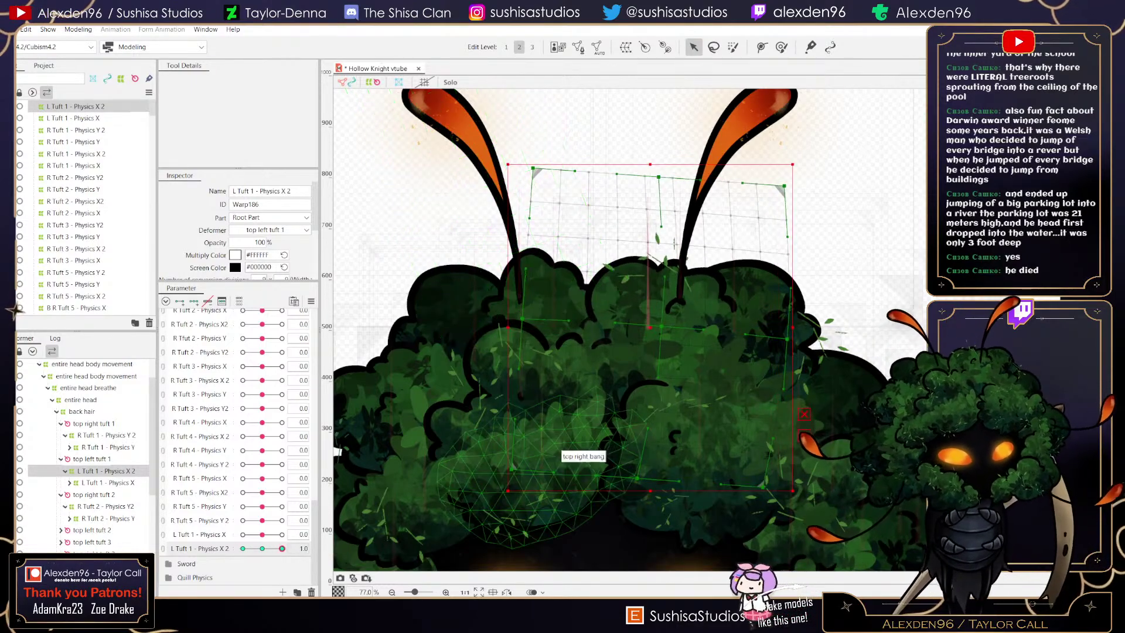
- Refine the 1.0 keyform by moving the inner edge and upper centre outward and the upper outer corner inward, and check it against -1.0
{"action": "left_click_drag", "start_coordinate": [522, 319], "coordinate": [540, 325]}
{"action": "left_click_drag", "start_coordinate": [282, 548], "coordinate": [282, 548]}
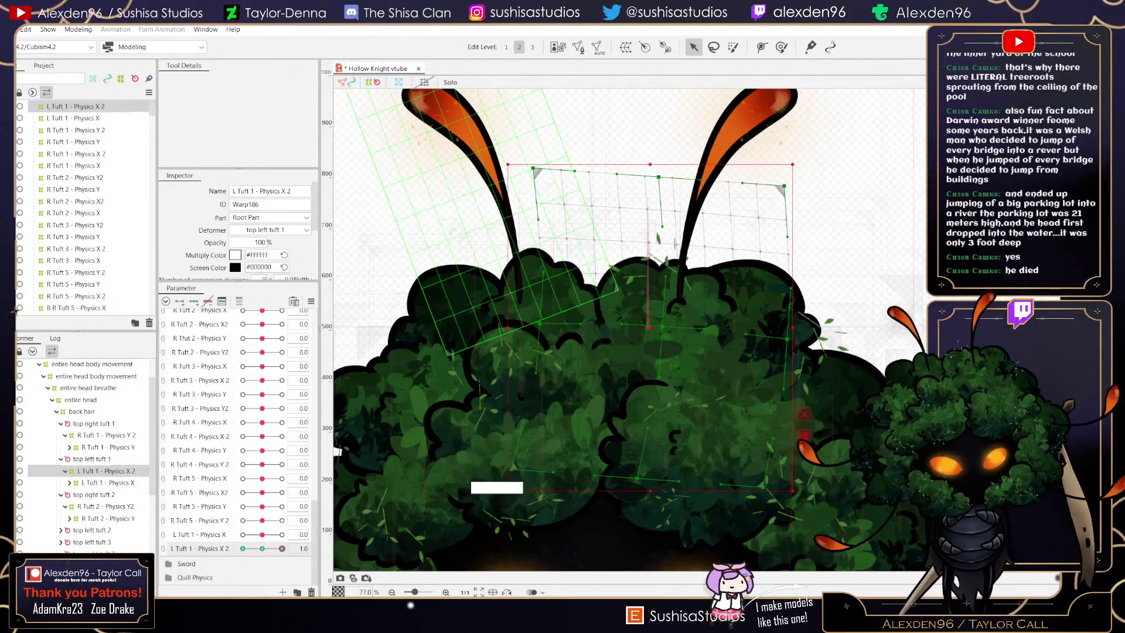
{"action": "left_click_drag", "start_coordinate": [658, 177], "coordinate": [669, 179]}
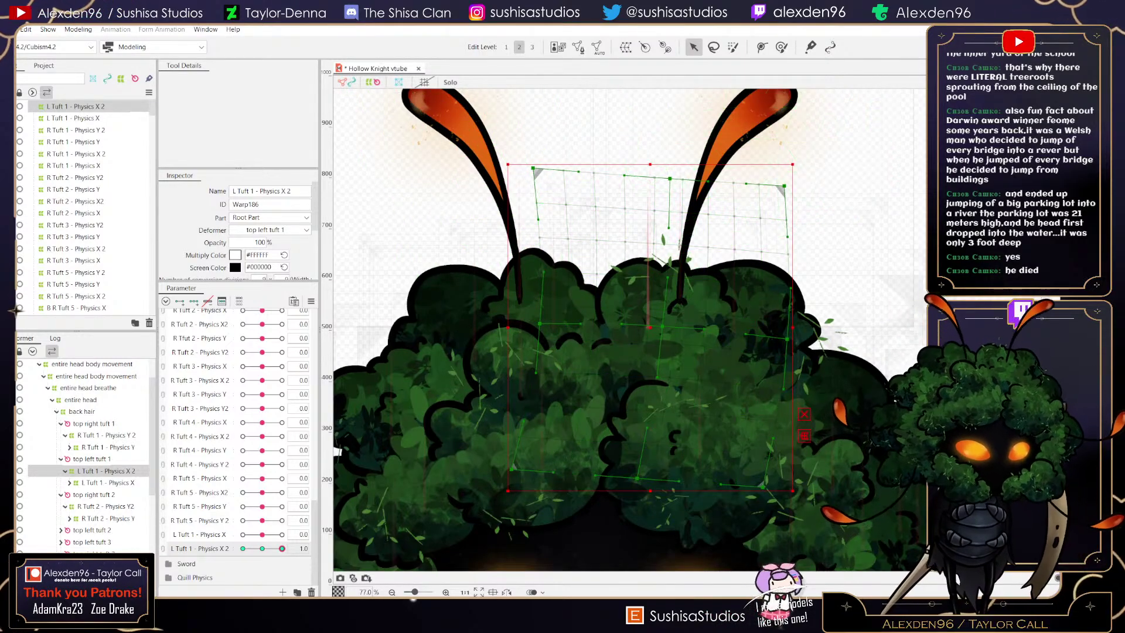
{"action": "left_click_drag", "start_coordinate": [784, 186], "coordinate": [777, 184]}
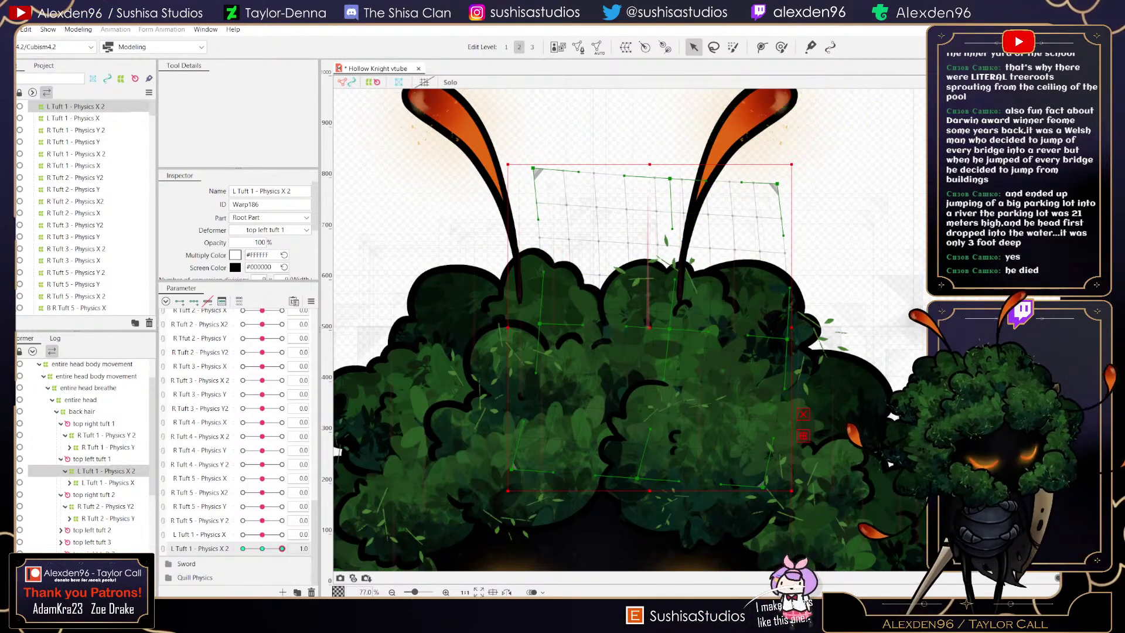
{"action": "mouse_move", "coordinate": [281, 549]}
{"action": "left_mouse_down"}
{"action": "mouse_move", "coordinate": [262, 548]}
{"action": "mouse_move", "coordinate": [282, 549]}
{"action": "left_mouse_up"}
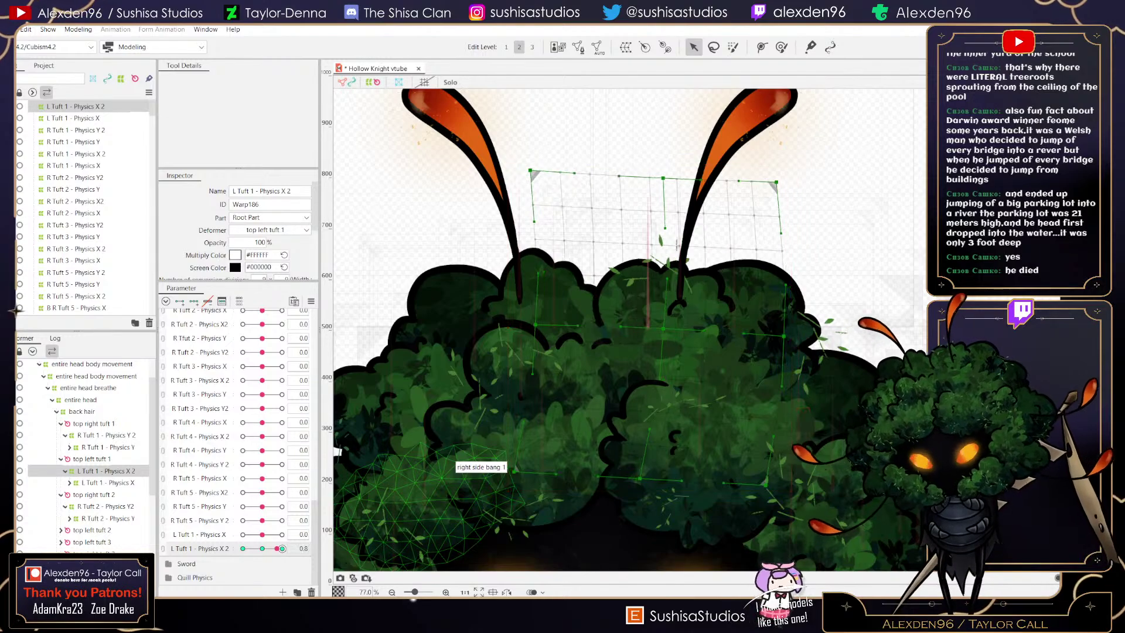
{"action": "left_click", "coordinate": [243, 548]}
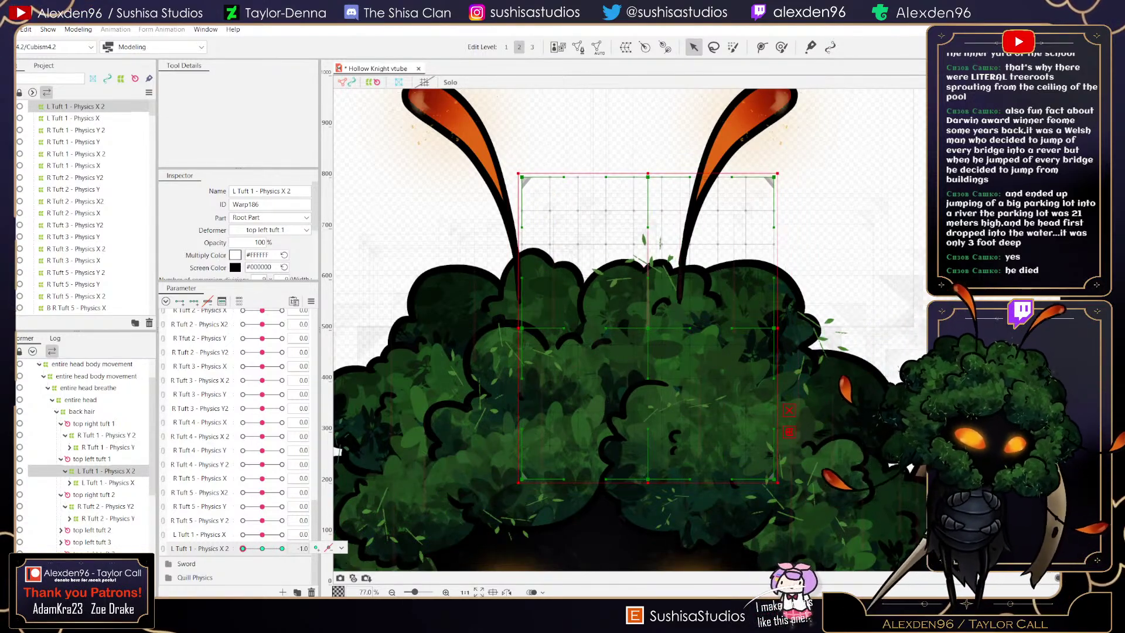
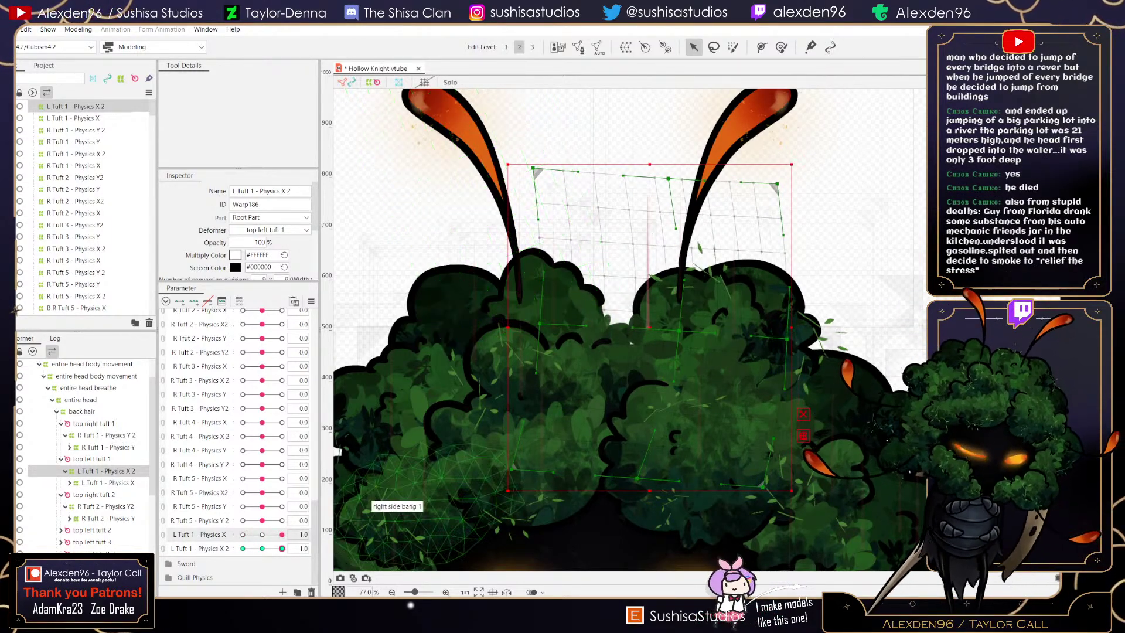
- Reset both L Tuft 1 X parameters to 0 and add a parent warp deformer named "L Tuft 1 - Physics Y"
{"action": "left_click", "coordinate": [262, 535]}
{"action": "left_click", "coordinate": [261, 549]}
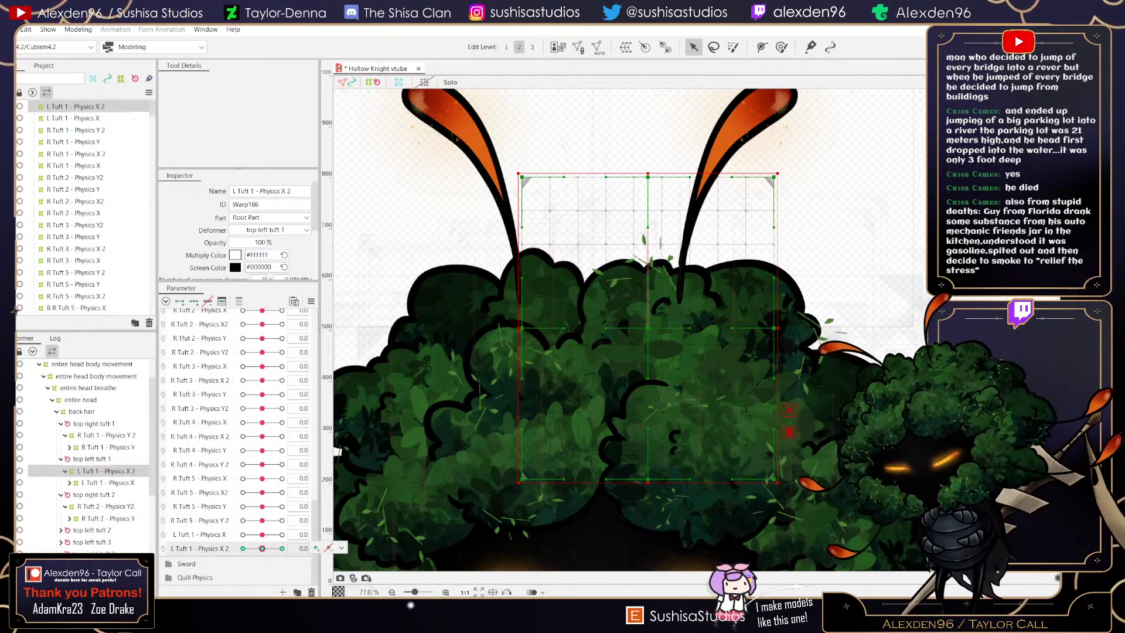
{"action": "left_click", "coordinate": [558, 47]}
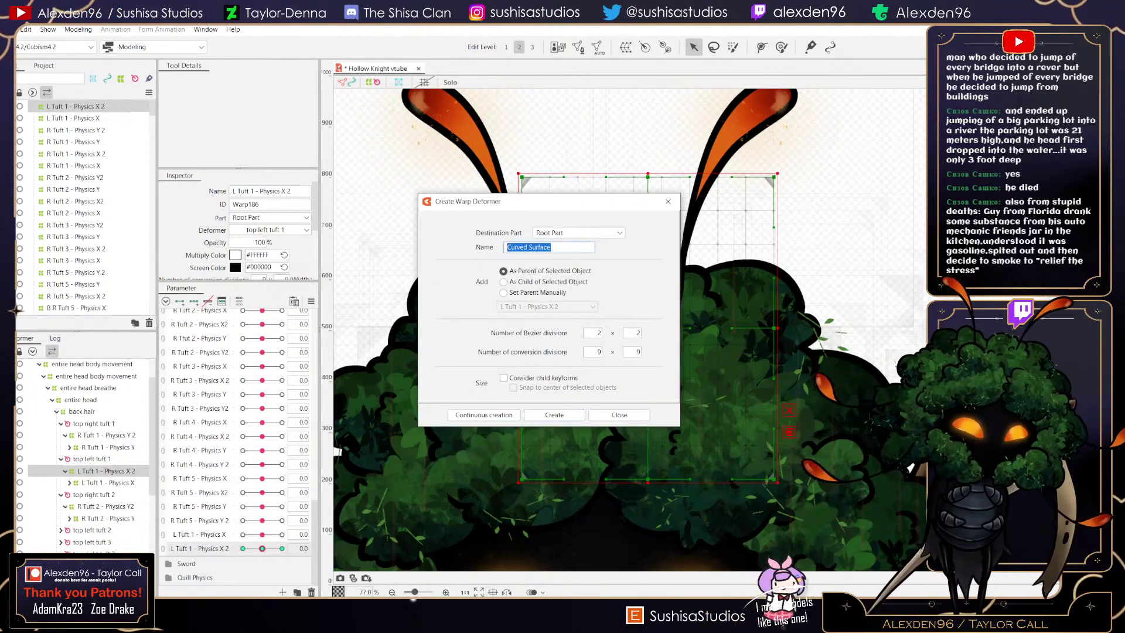
{"action": "type", "text": "L Tuft 1 - Physics Y"}
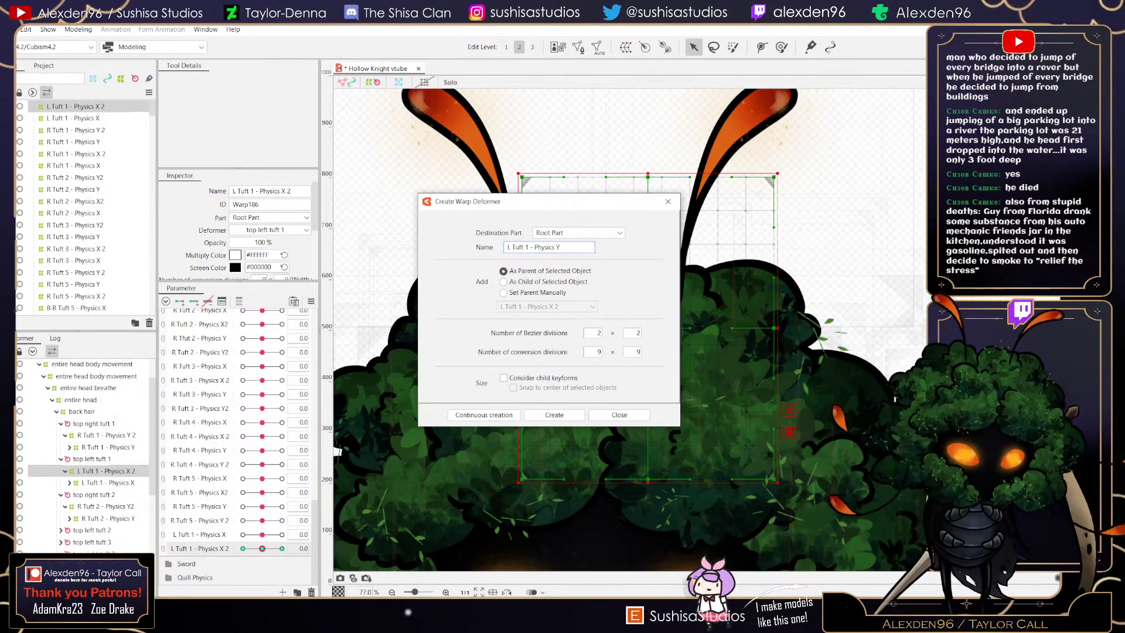
{"action": "left_click", "coordinate": [554, 415]}
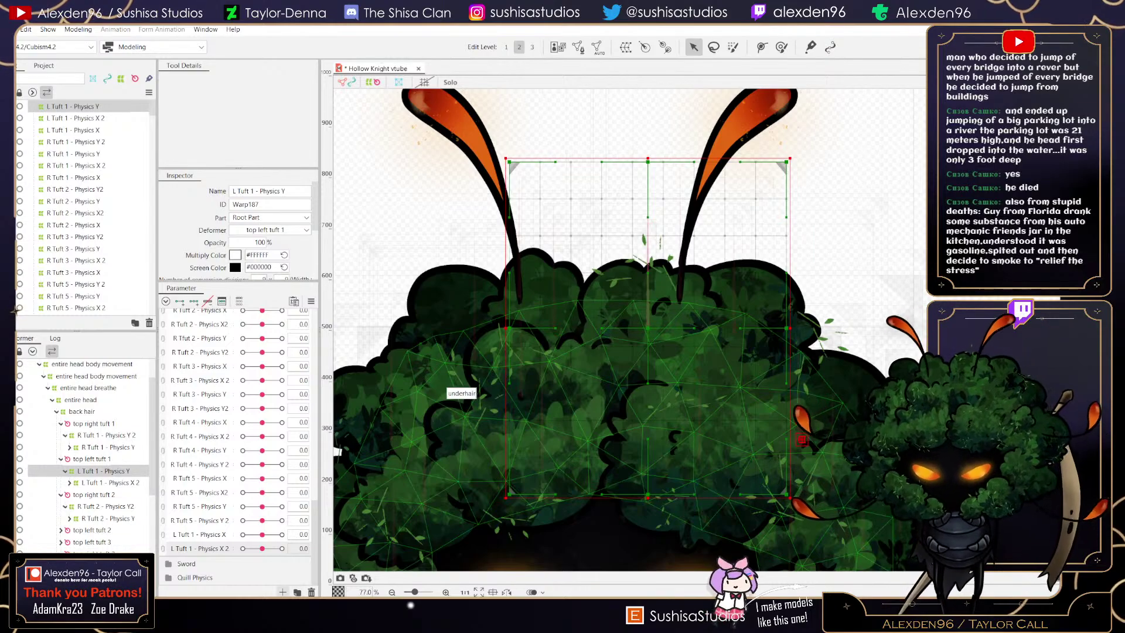
- Add a parameter named "L Tuft 1 - Physics Y" with a range of -1.0 to 1.0
{"action": "type", "text": "L Tuft"}
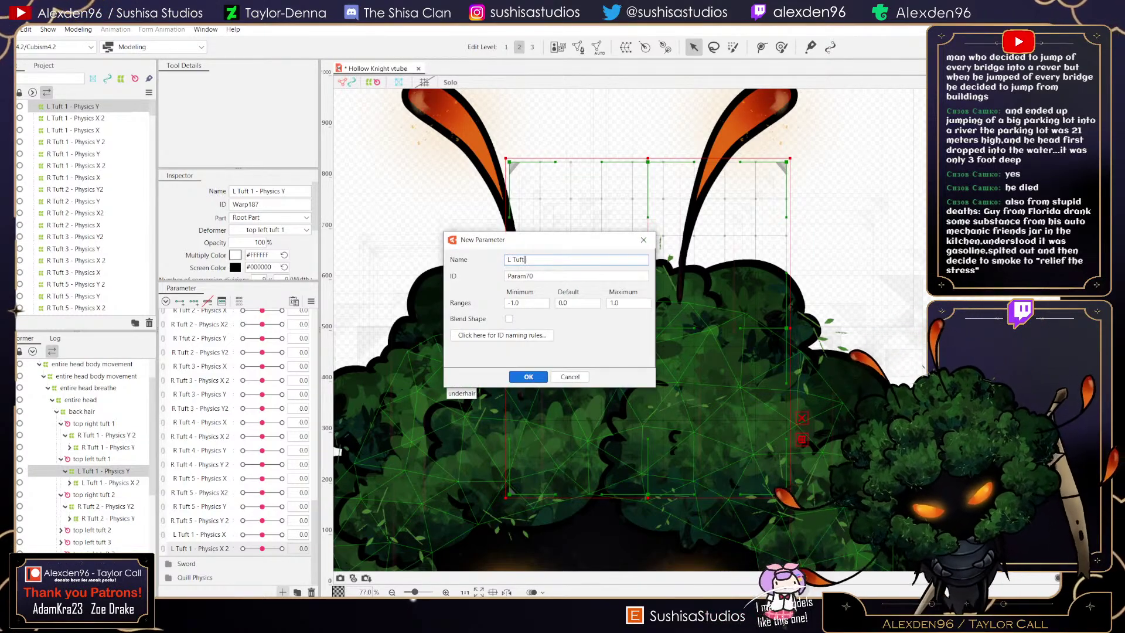
{"action": "type", "text": " 1 - Physics Y"}
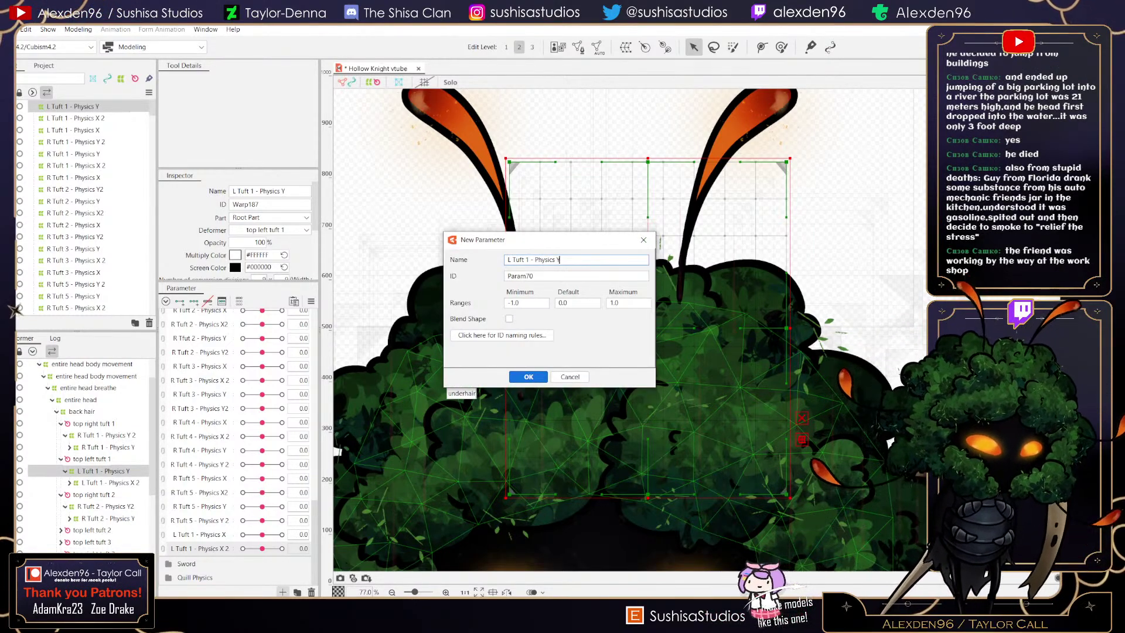
{"action": "key", "text": "Return"}
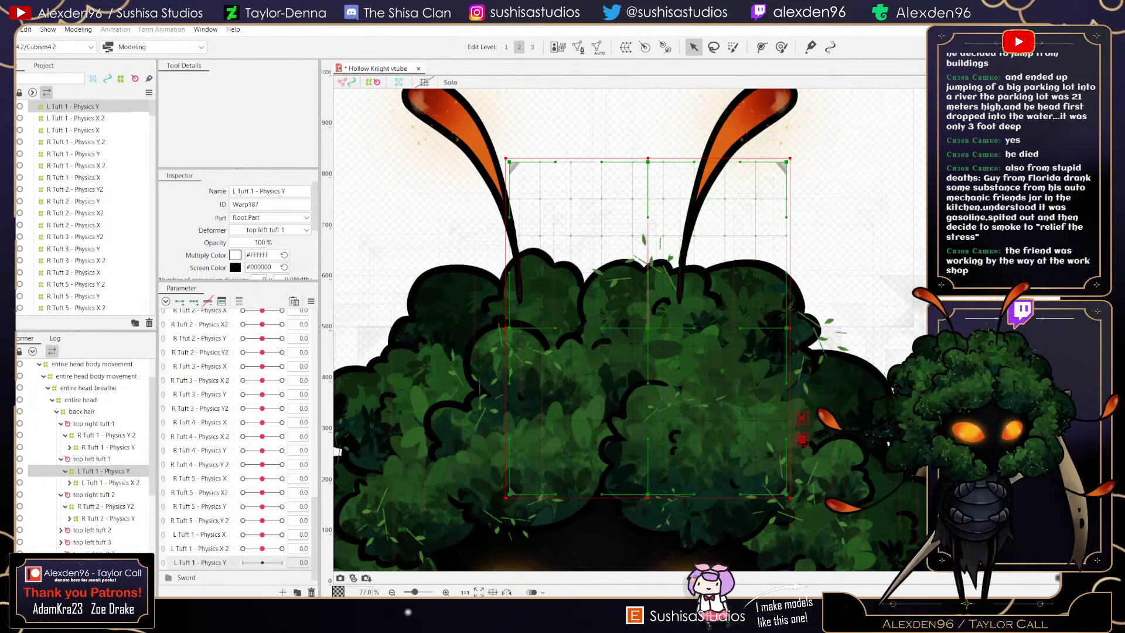
- Shrink the L Tuft 1 - Physics Y deformer's frame closely around the tuft without distorting the artwork, and save the model
{"action": "left_click_drag", "start_coordinate": [790, 158], "coordinate": [774, 194]}
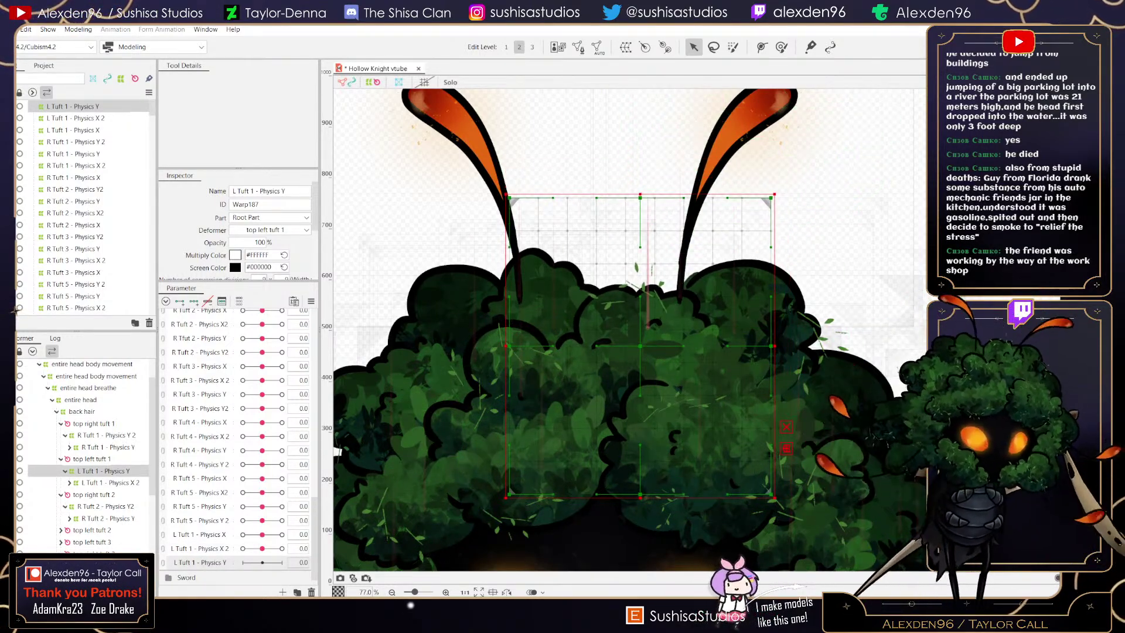
{"action": "key", "text": "ctrl+z"}
{"action": "left_click_drag", "start_coordinate": [790, 158], "coordinate": [756, 225]}
{"action": "left_click_drag", "start_coordinate": [505, 497], "coordinate": [554, 453]}
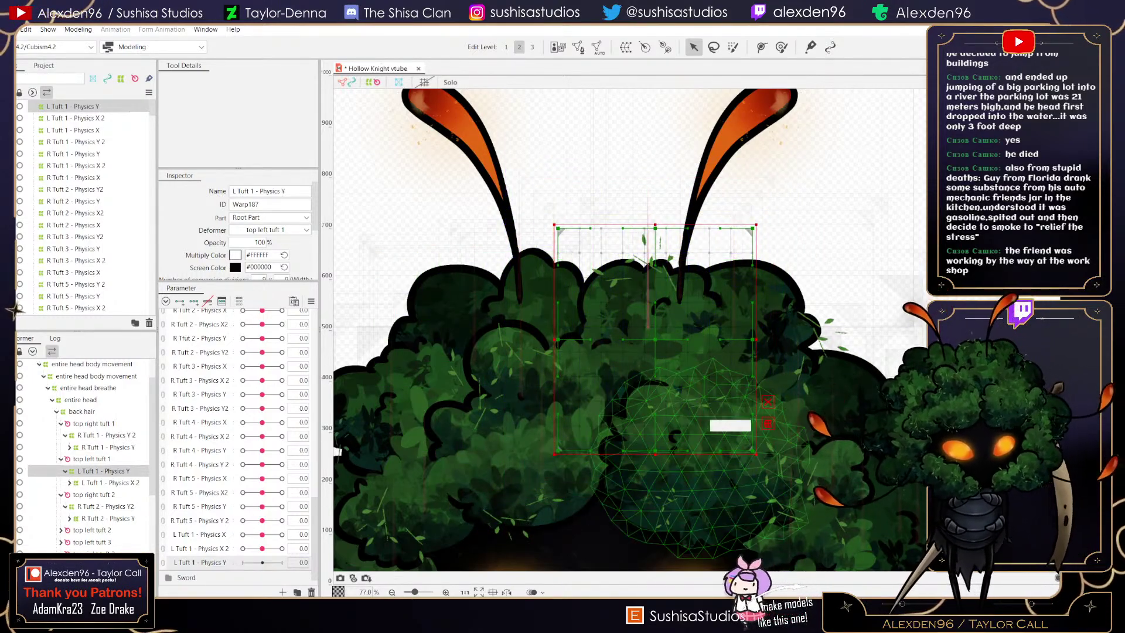
{"action": "left_click_drag", "start_coordinate": [655, 454], "coordinate": [655, 436]}
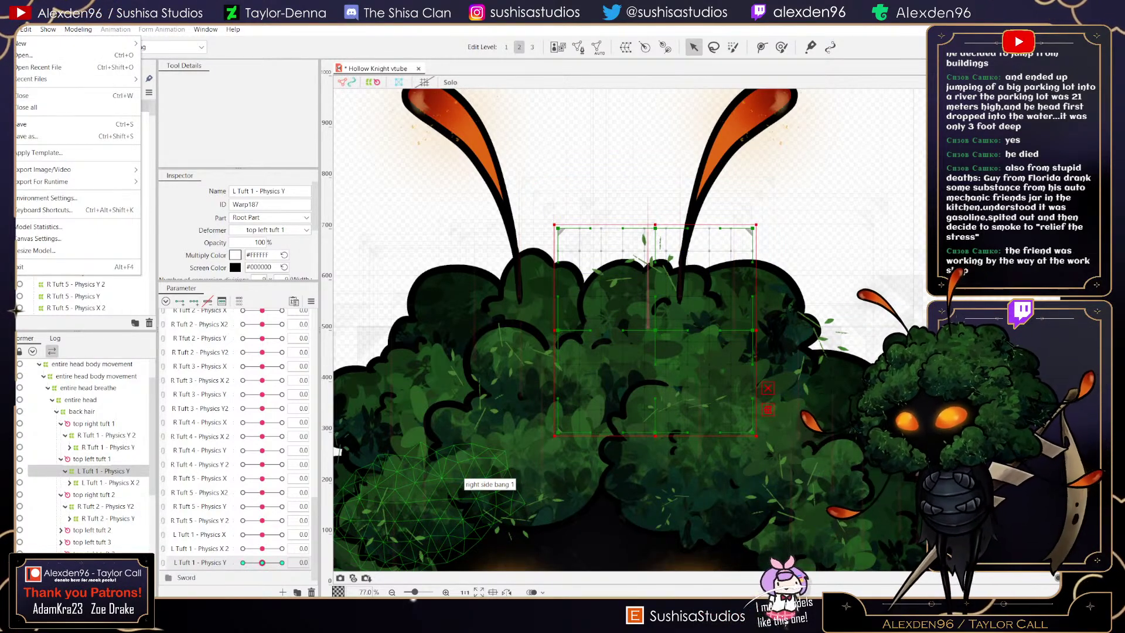
{"action": "key", "text": "ctrl+s"}
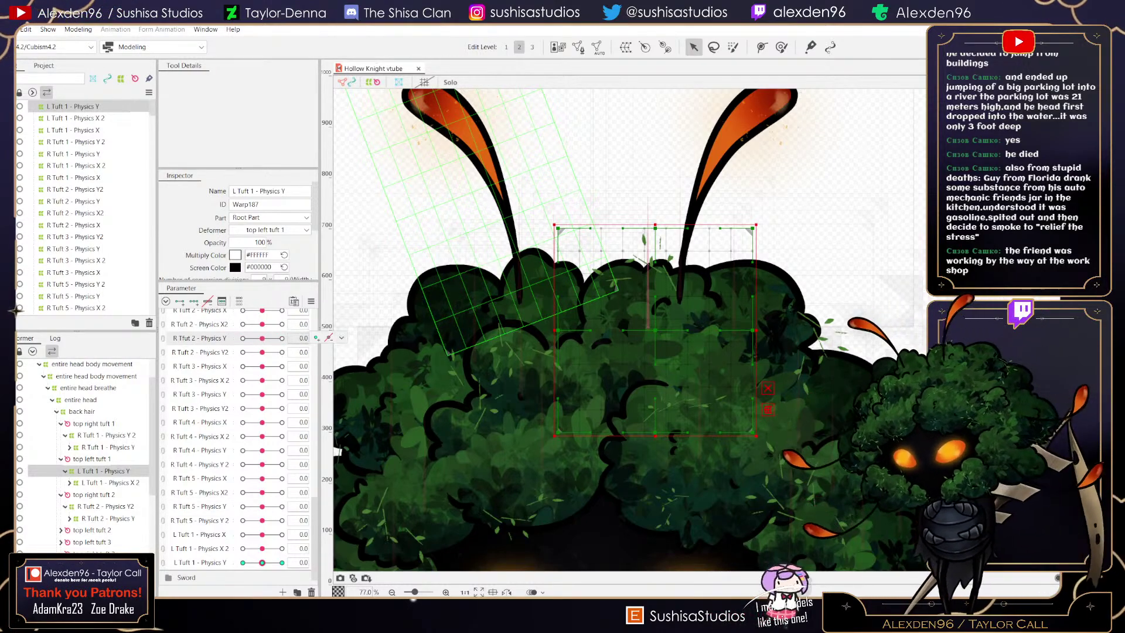
- Shape the L Tuft 1 - Physics Y keyform at 1.0 by arching the upper centre and outer corner upward and pulling both side midpoints inward
{"action": "left_click", "coordinate": [281, 562]}
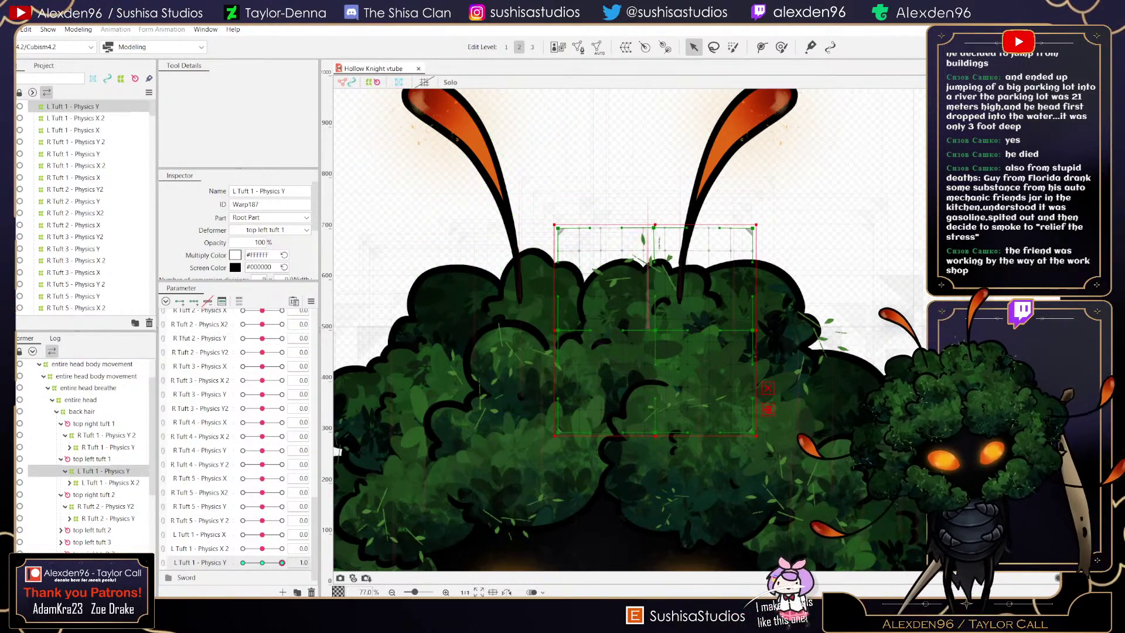
{"action": "left_click_drag", "start_coordinate": [655, 228], "coordinate": [644, 221]}
{"action": "left_click_drag", "start_coordinate": [752, 228], "coordinate": [741, 201]}
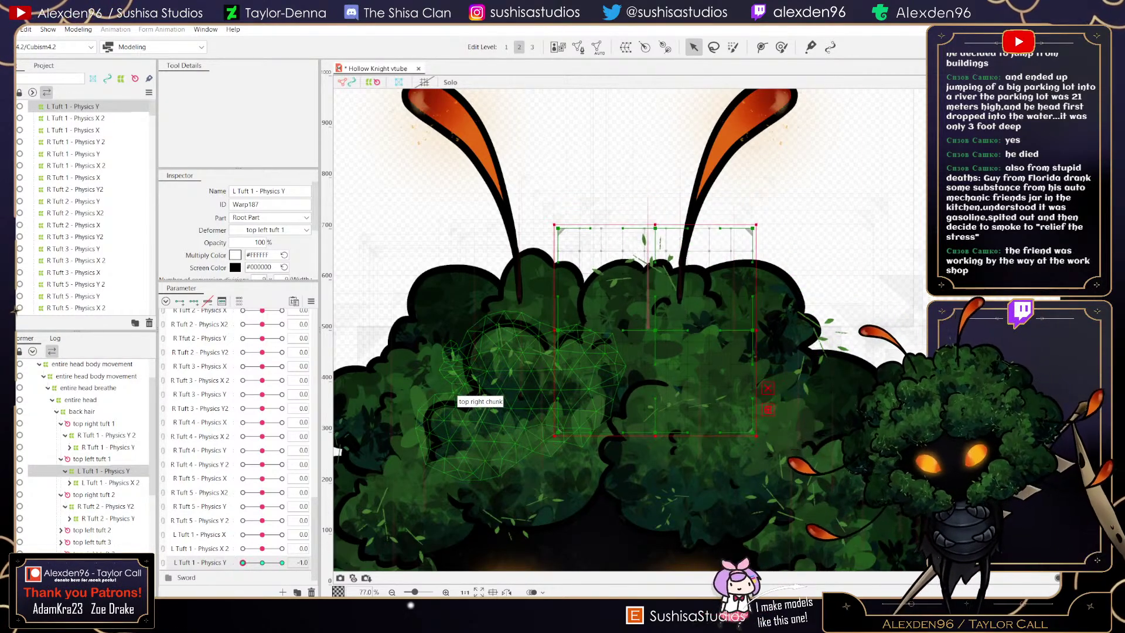
{"action": "scroll", "coordinate": [629, 378], "scroll_direction": "up", "scroll_amount": 3}
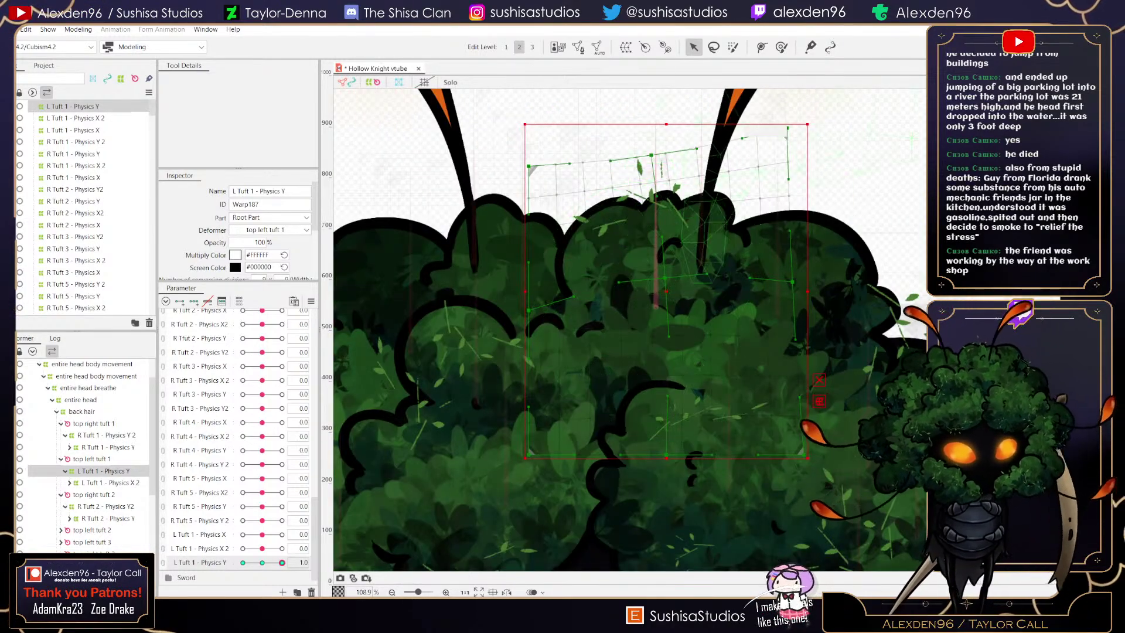
{"action": "left_click_drag", "start_coordinate": [651, 155], "coordinate": [647, 136]}
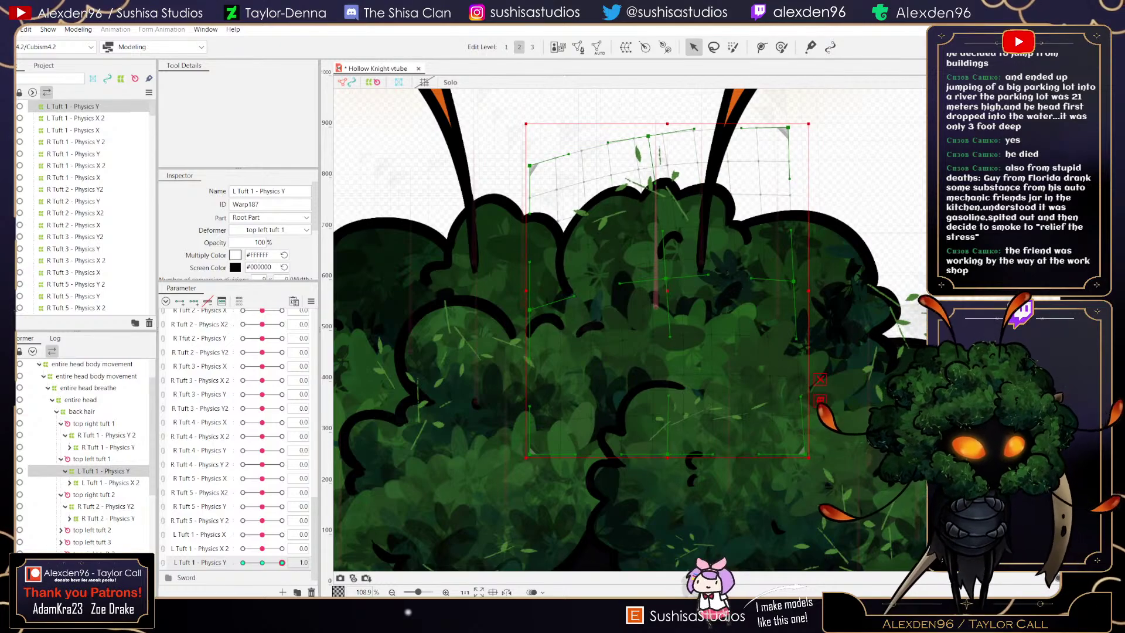
{"action": "left_click_drag", "start_coordinate": [787, 127], "coordinate": [788, 144]}
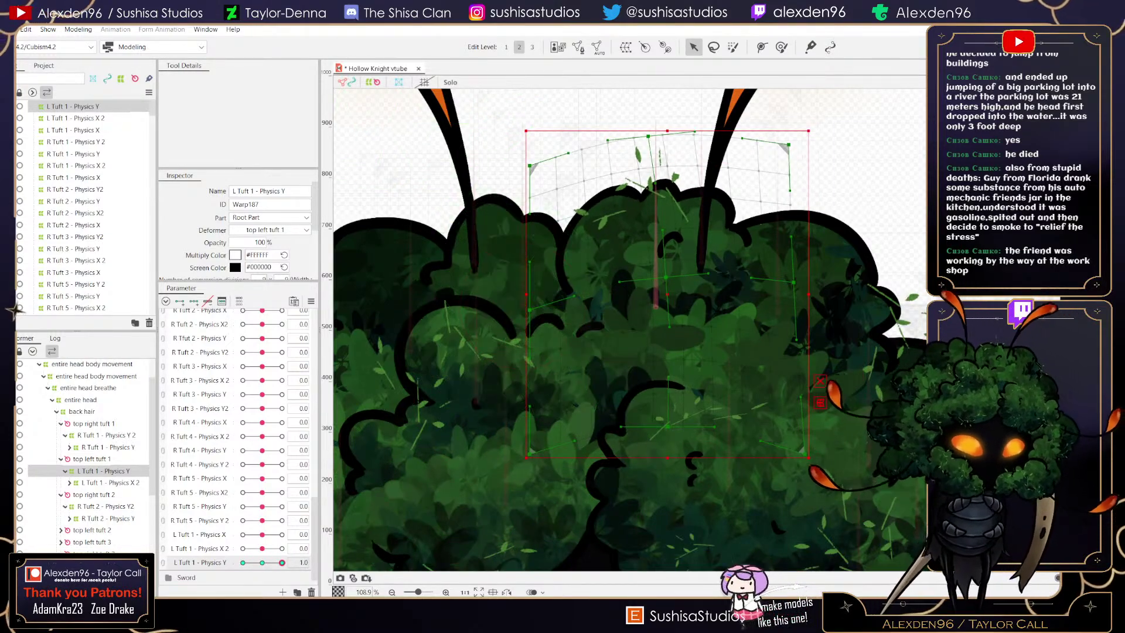
{"action": "left_click_drag", "start_coordinate": [529, 310], "coordinate": [547, 304]}
{"action": "left_click_drag", "start_coordinate": [794, 283], "coordinate": [785, 279]}
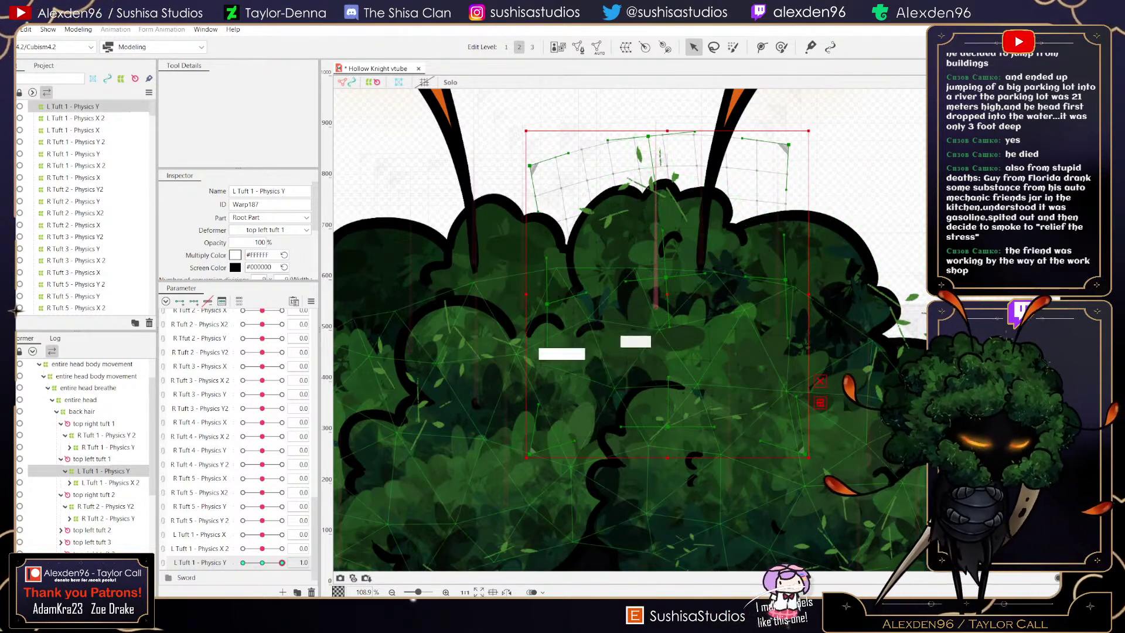
- Shape the L Tuft 1 - Physics Y keyform at -1.0 by lowering the centre points and spreading the side midpoints and upper corners outward
{"action": "left_click_drag", "start_coordinate": [282, 562], "coordinate": [243, 563]}
{"action": "left_click_drag", "start_coordinate": [528, 311], "coordinate": [509, 317]}
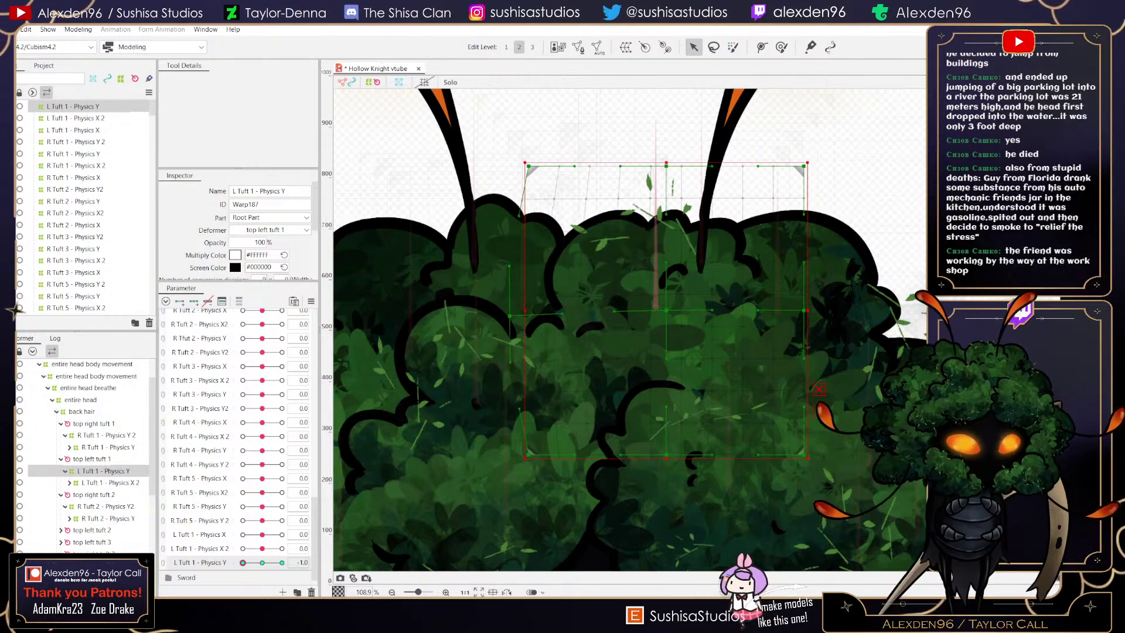
{"action": "left_click_drag", "start_coordinate": [666, 310], "coordinate": [663, 334]}
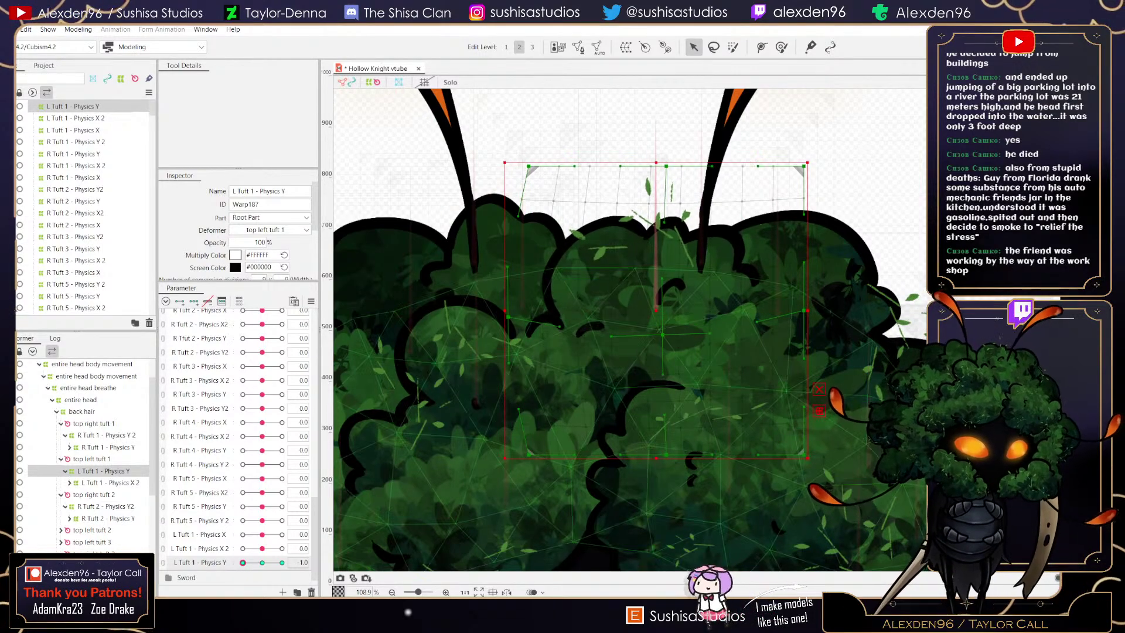
{"action": "left_click_drag", "start_coordinate": [804, 310], "coordinate": [823, 314]}
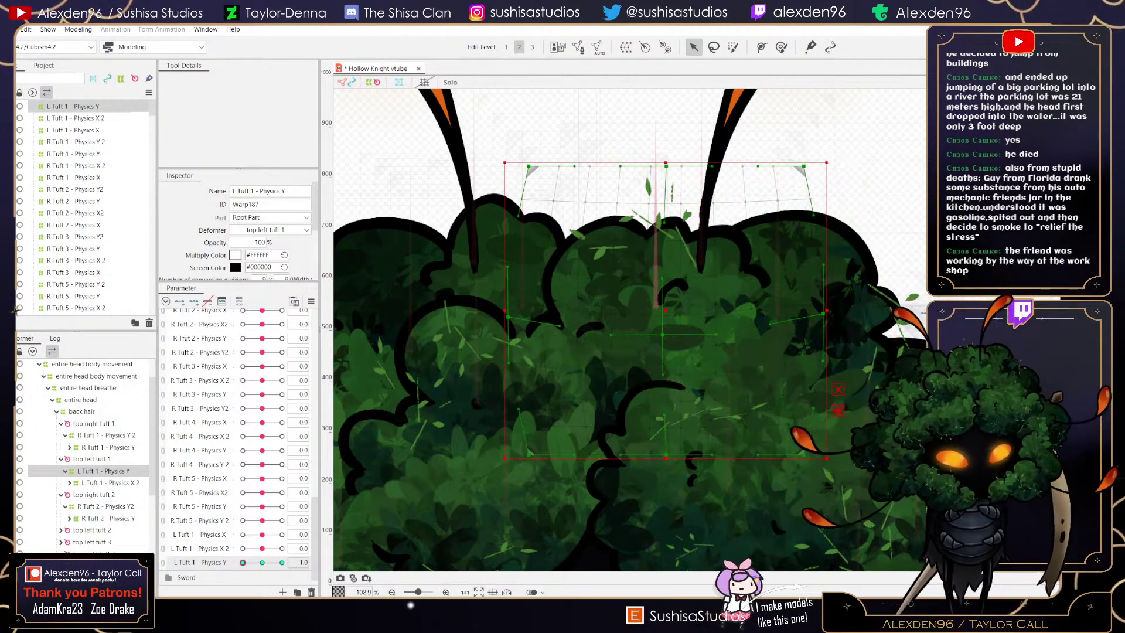
{"action": "left_click_drag", "start_coordinate": [666, 455], "coordinate": [665, 467]}
{"action": "left_click_drag", "start_coordinate": [667, 166], "coordinate": [664, 187]}
{"action": "mouse_move", "coordinate": [243, 562]}
{"action": "left_mouse_down"}
{"action": "mouse_move", "coordinate": [282, 562]}
{"action": "mouse_move", "coordinate": [242, 563]}
{"action": "left_mouse_up"}
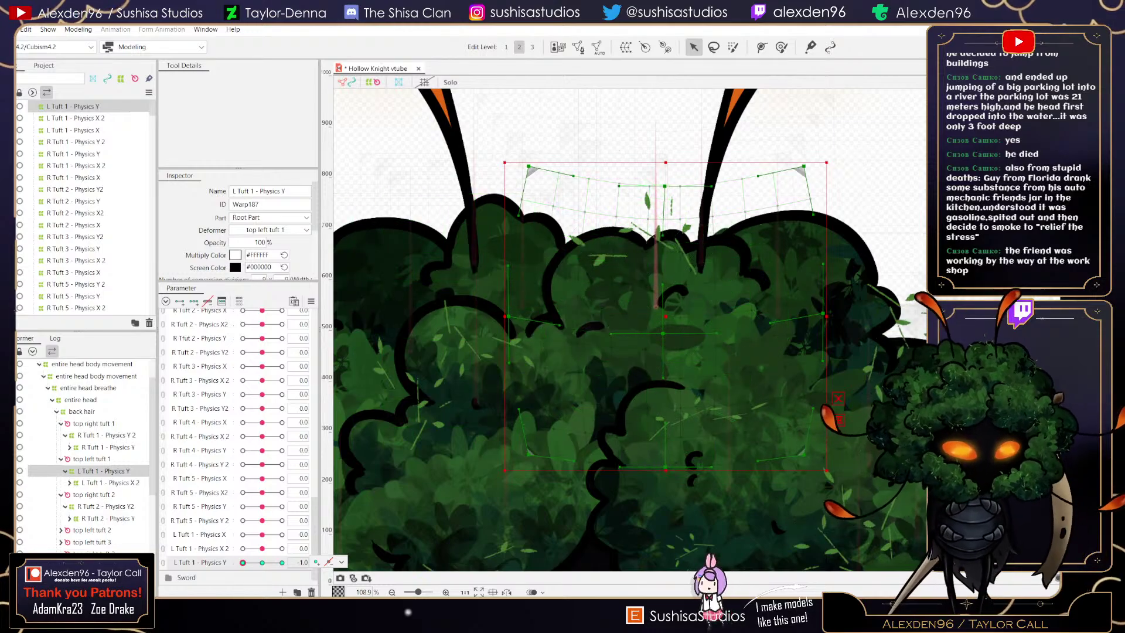
{"action": "left_click_drag", "start_coordinate": [529, 166], "coordinate": [513, 168]}
{"action": "left_click_drag", "start_coordinate": [804, 167], "coordinate": [820, 165]}
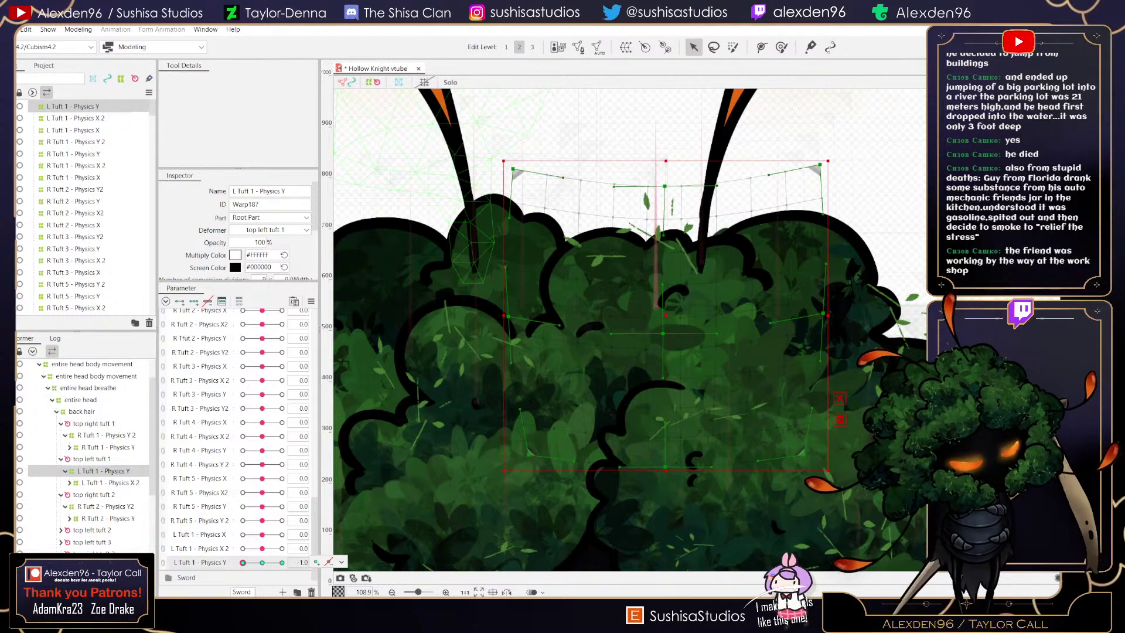
- Reset the L Tuft 1 - Physics Y parameter to 0 and save the model
{"action": "left_click_drag", "start_coordinate": [242, 562], "coordinate": [262, 562]}
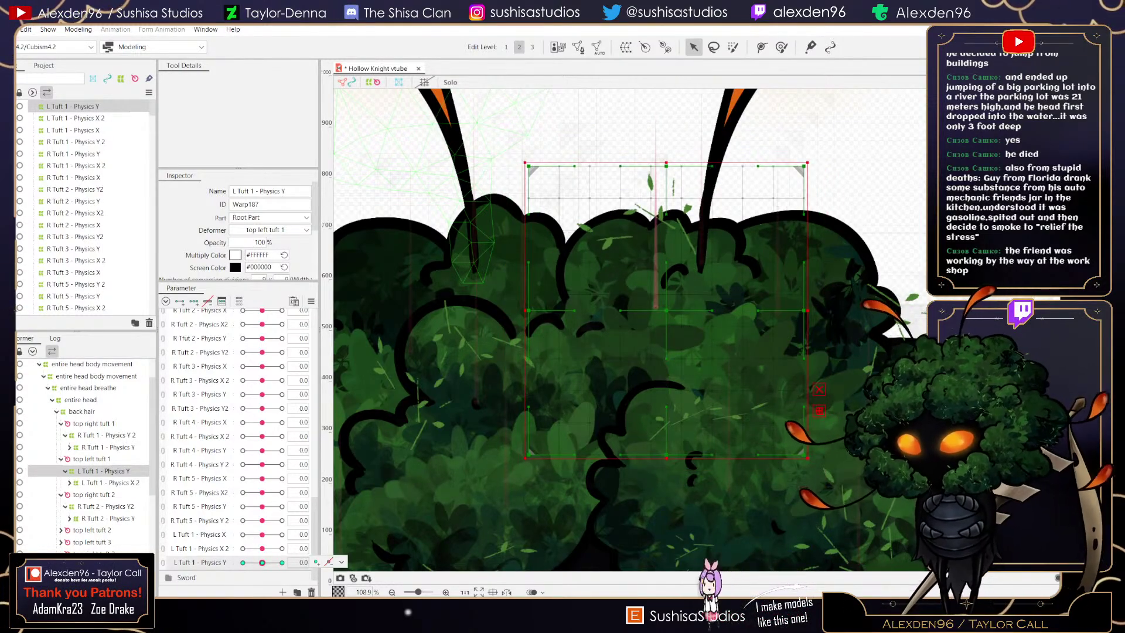
{"action": "key", "text": "ctrl+s"}
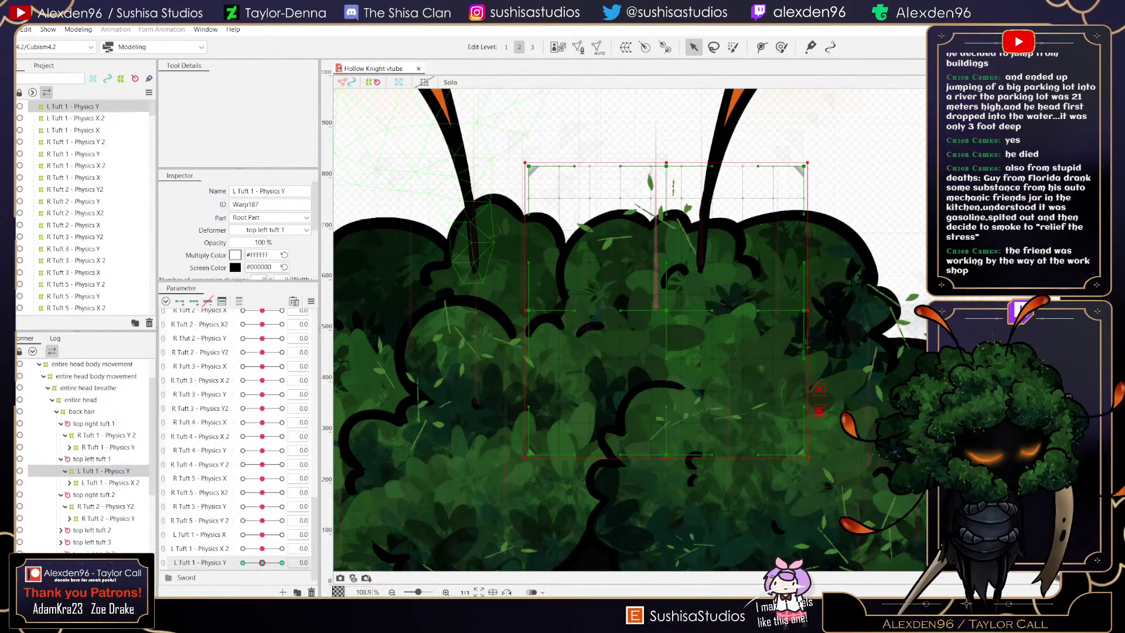
{"action": "mouse_move", "coordinate": [262, 563]}
{"action": "left_mouse_down"}
{"action": "mouse_move", "coordinate": [282, 563]}
{"action": "mouse_move", "coordinate": [262, 562]}
{"action": "left_mouse_up"}
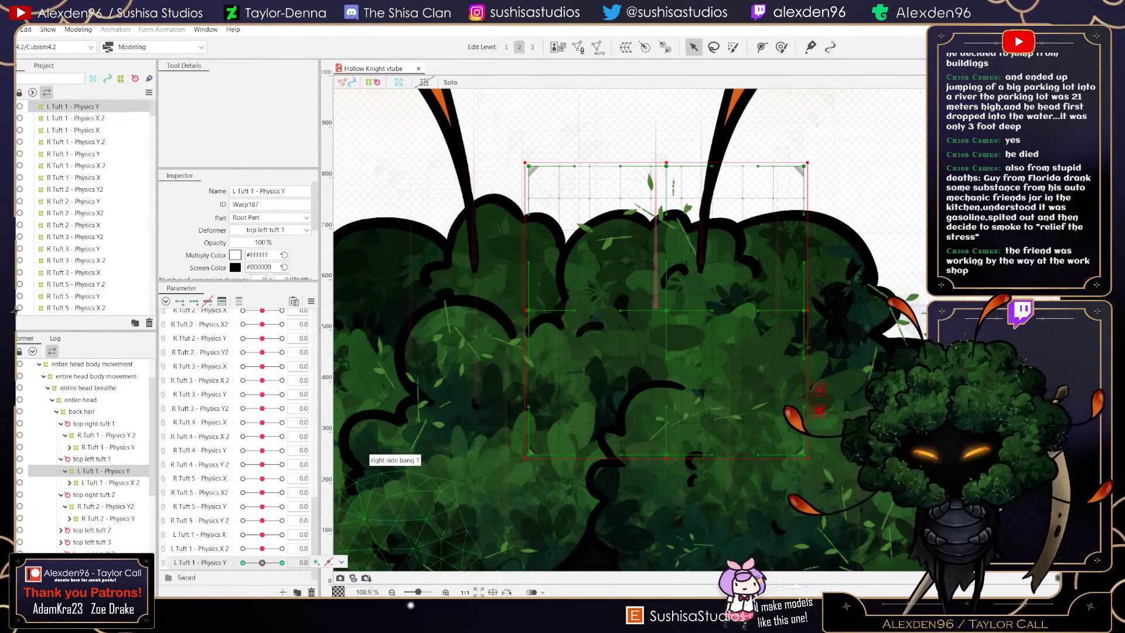
- Add a parent warp deformer named "L Tuft 1 - Physics Y 2" and shrink its frame closely around the tuft without distorting the artwork
{"action": "left_click", "coordinate": [626, 47]}
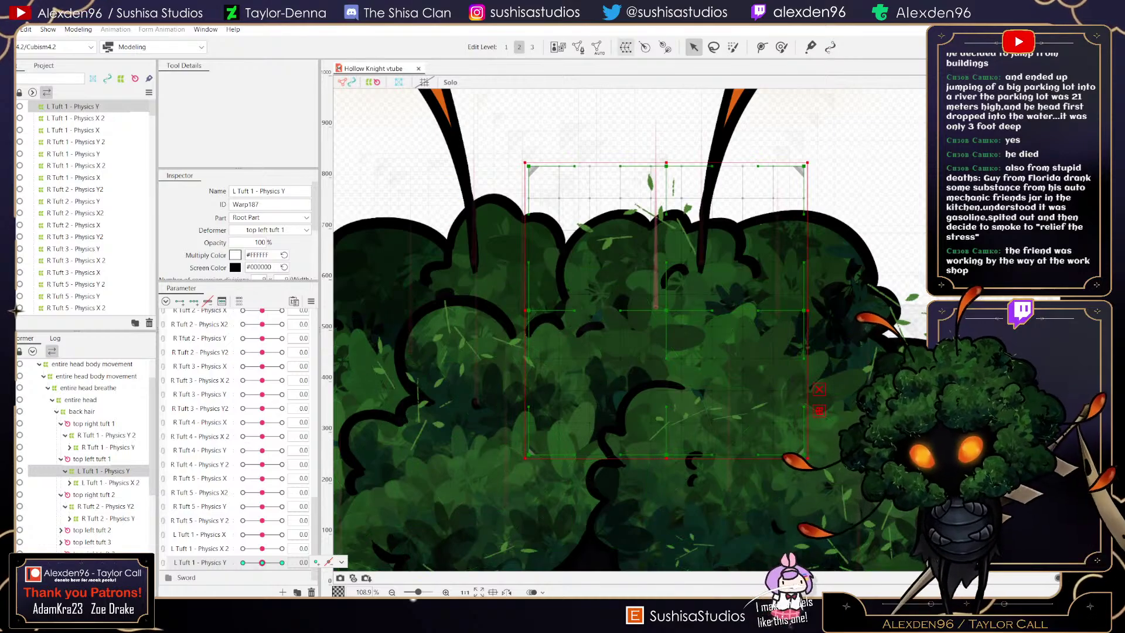
{"action": "triple_click", "coordinate": [508, 247]}
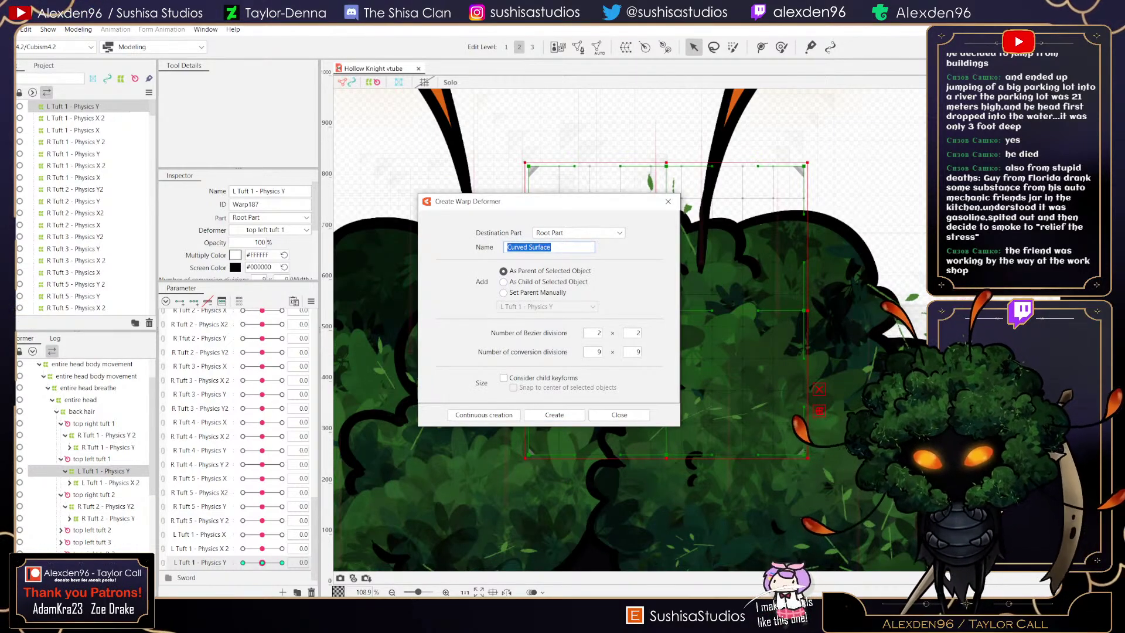
{"action": "type", "text": "l"}
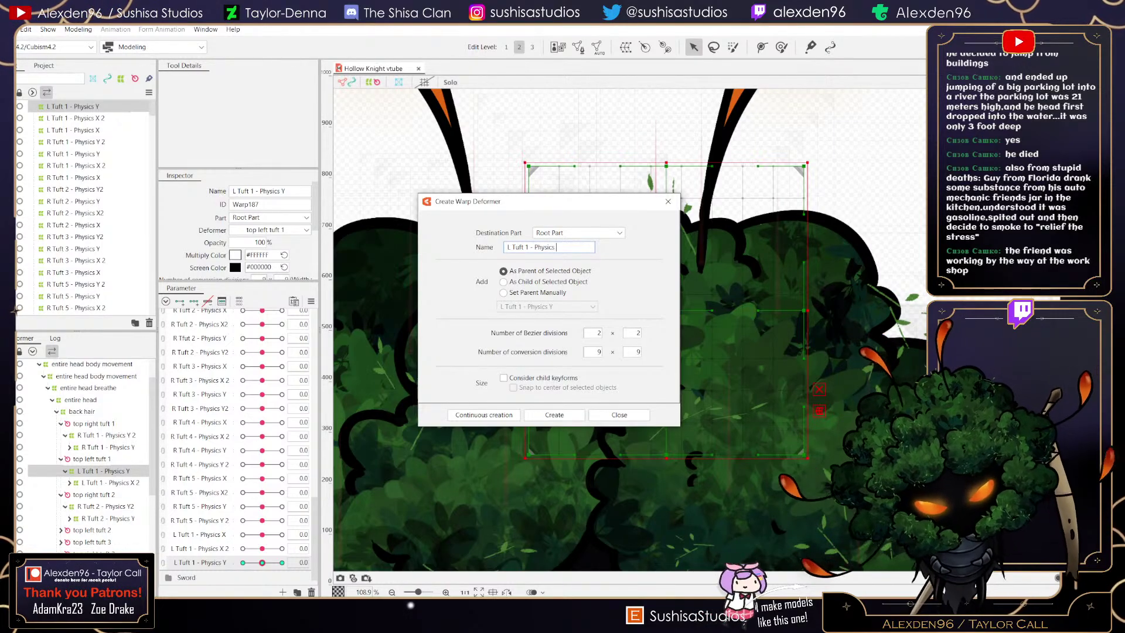
{"action": "key", "text": "Return"}
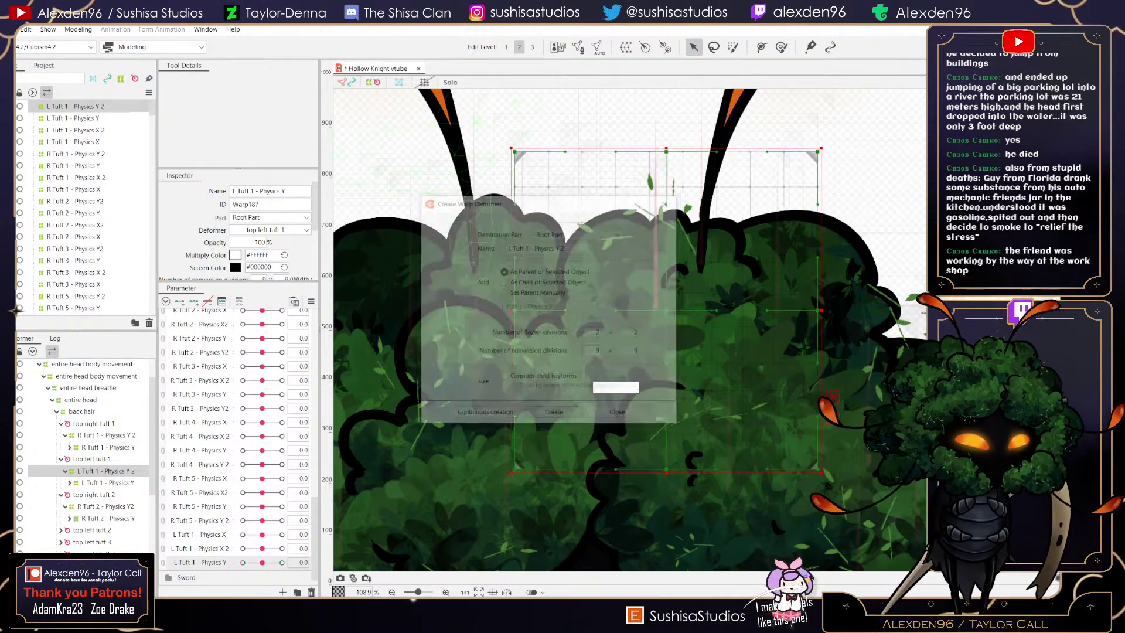
{"action": "left_click_drag", "start_coordinate": [821, 149], "coordinate": [781, 164]}
{"action": "left_click_drag", "start_coordinate": [512, 472], "coordinate": [535, 415]}
- Add a parameter named "L Tuft 1 - Physics Y 2" with a range of -1.0 to 1.0, and save the model
{"action": "left_click", "coordinate": [282, 592]}
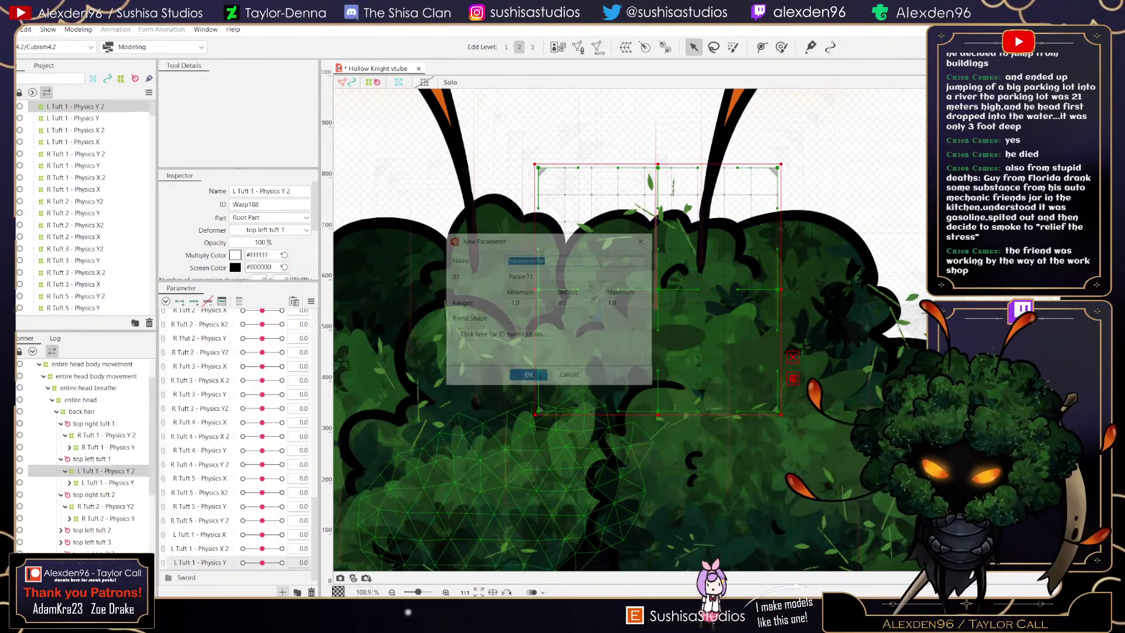
{"action": "type", "text": "L Tuft 1"}
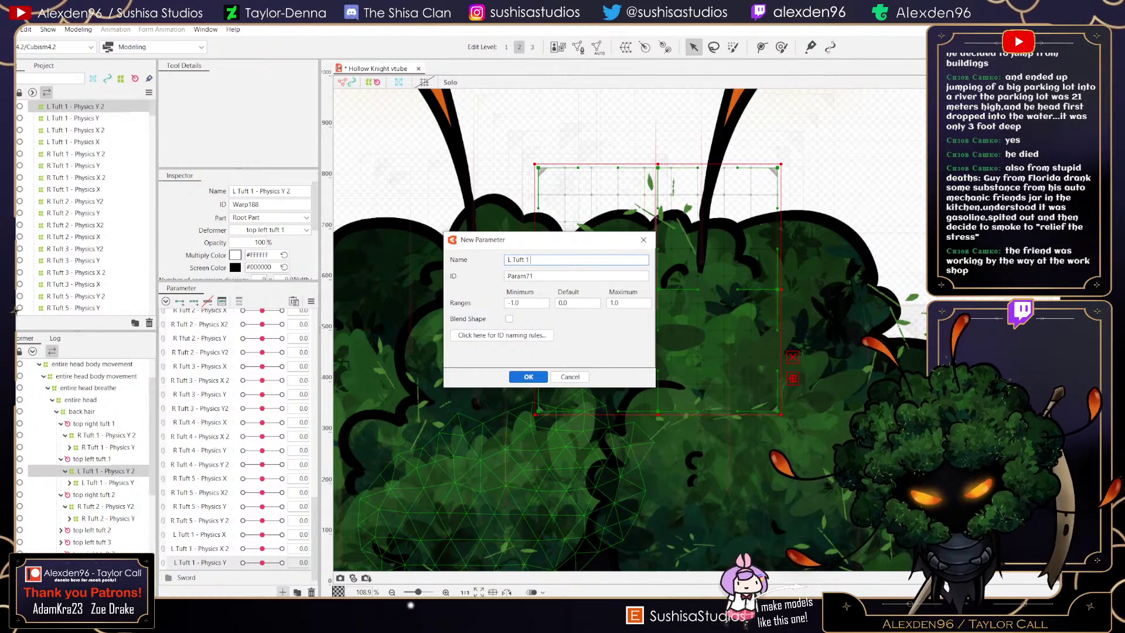
{"action": "type", "text": " - Physics Y 2"}
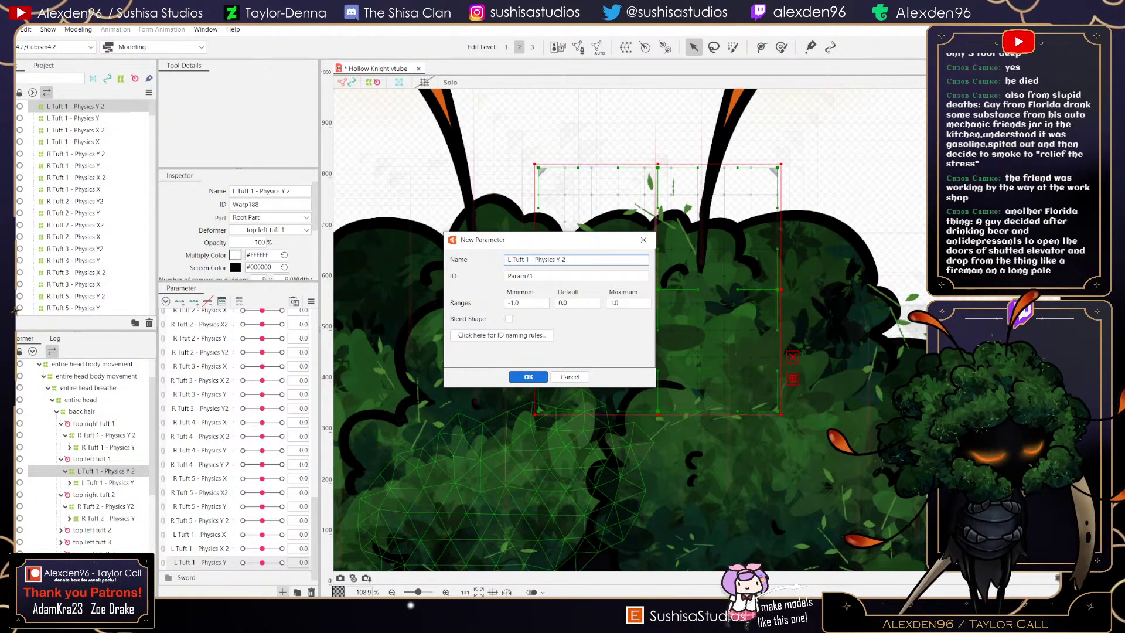
{"action": "left_click", "coordinate": [528, 377]}
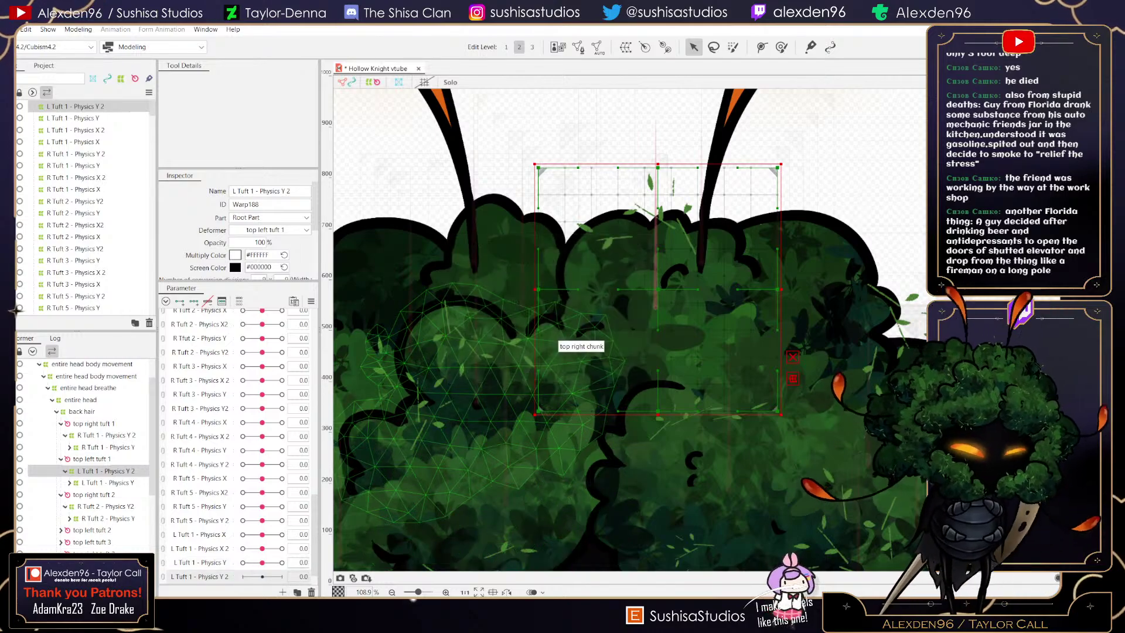
{"action": "key", "text": "alt+f"}
{"action": "key", "text": "Down"}
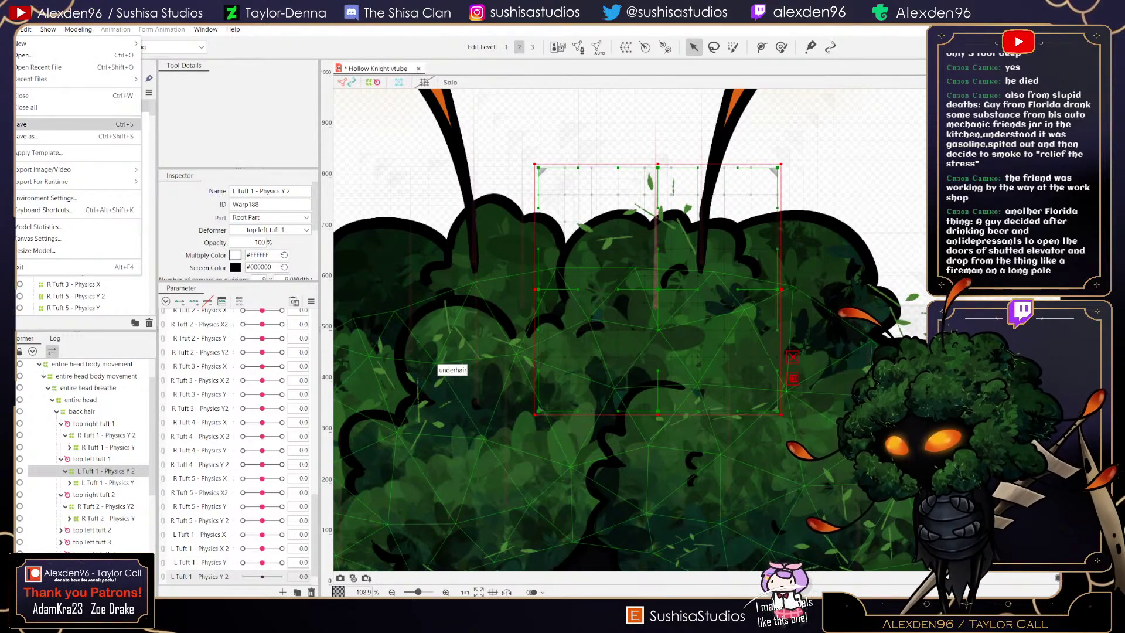
{"action": "key", "text": "Return"}
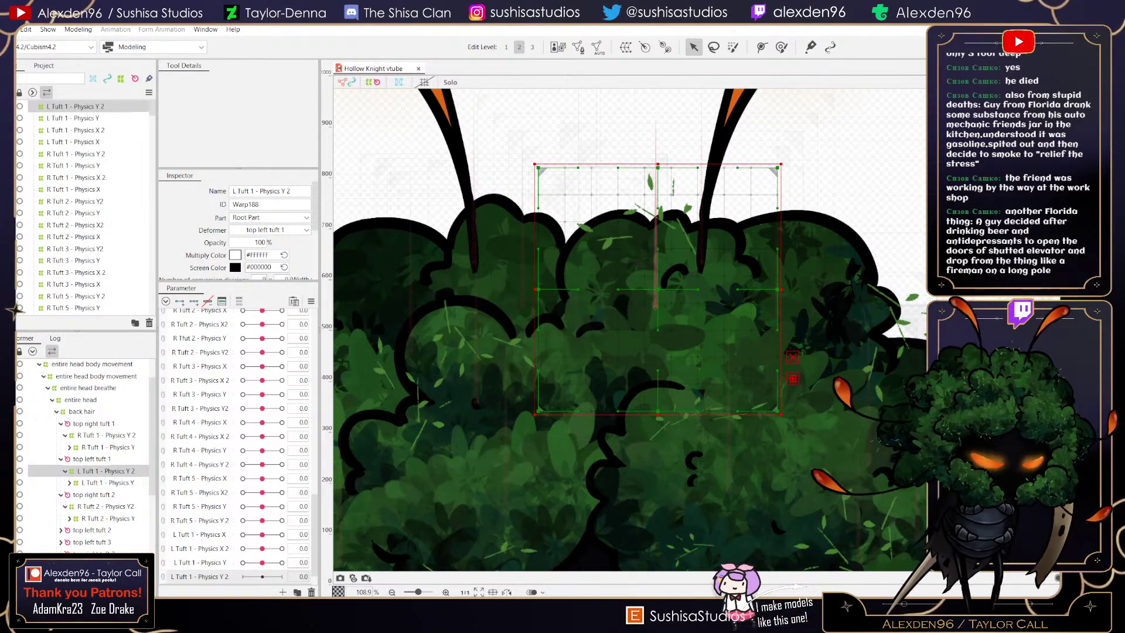
- Add three keyforms for the new deformer on L Tuft 1 - Physics Y 2, save the model, and leave the parameter at 0
{"action": "left_click", "coordinate": [193, 300]}
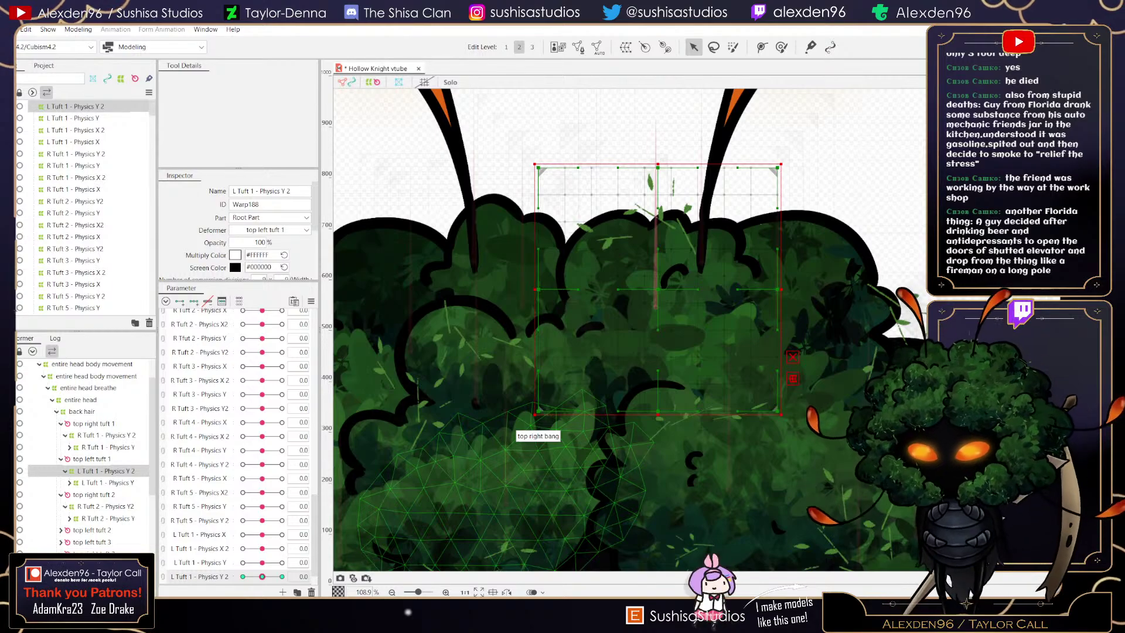
{"action": "key", "text": "alt+f"}
{"action": "key", "text": "Down"}
{"action": "key", "text": "Return"}
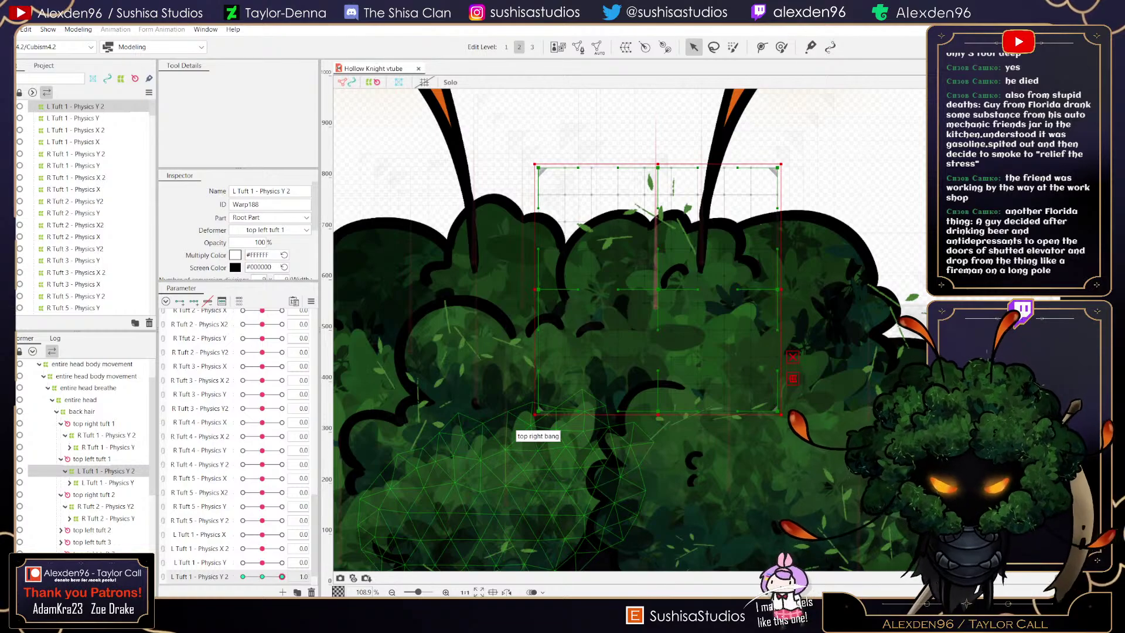
{"action": "left_click", "coordinate": [243, 576]}
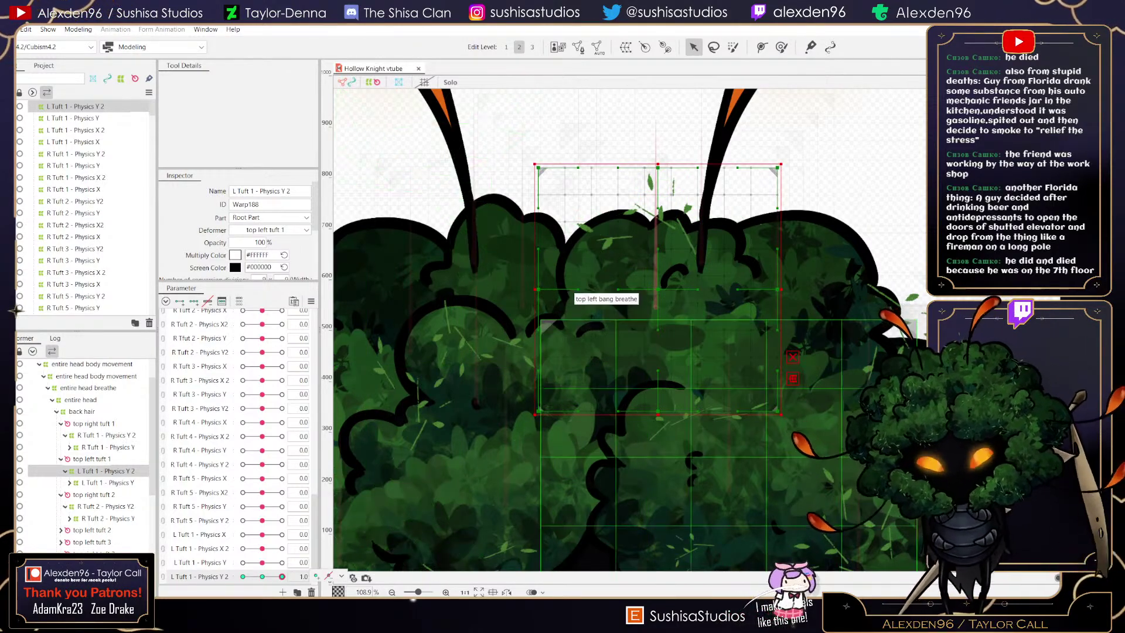
{"action": "left_click", "coordinate": [262, 577]}
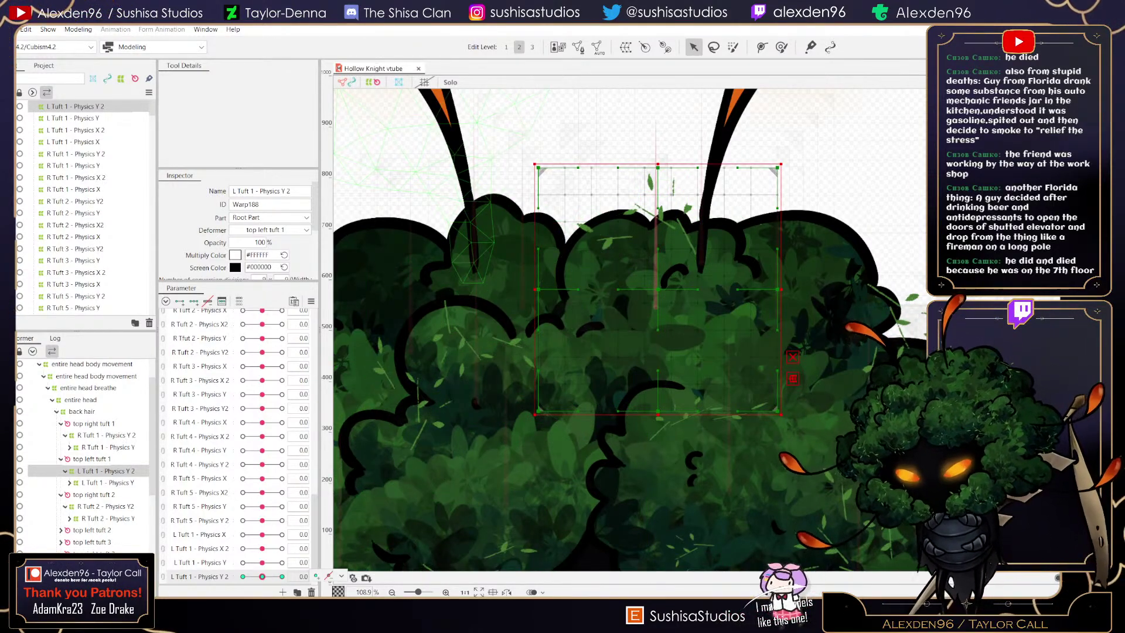
- Preview the Physics Y2 motions of right tufts 2 and 1 at 1.0 as a reference for the left tuft
{"action": "left_click", "coordinate": [261, 520]}
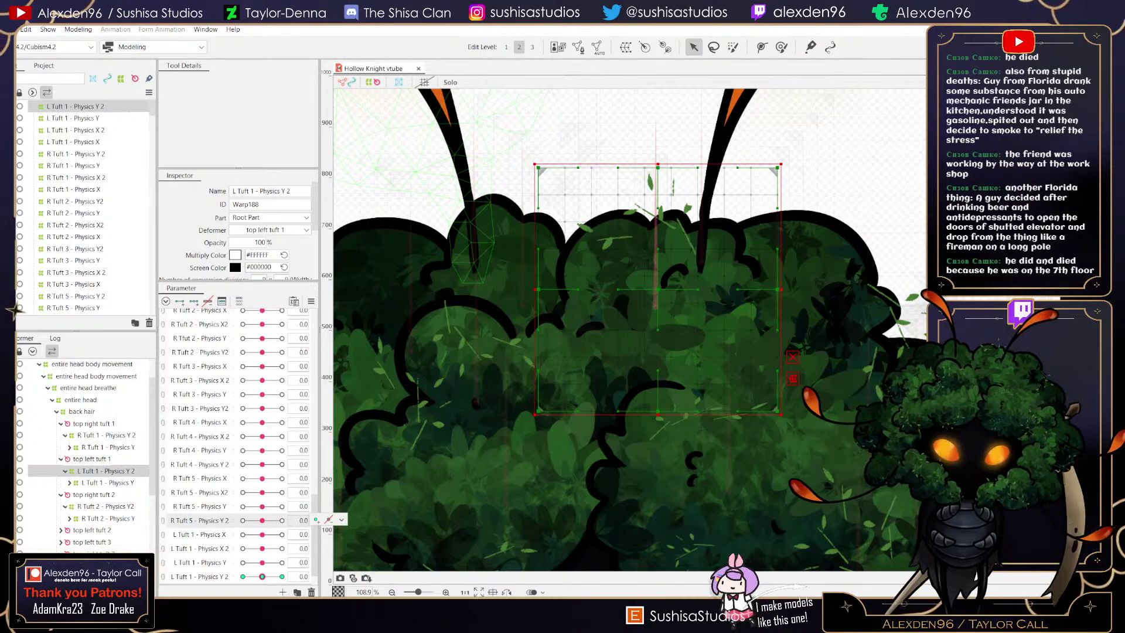
{"action": "left_click", "coordinate": [282, 353]}
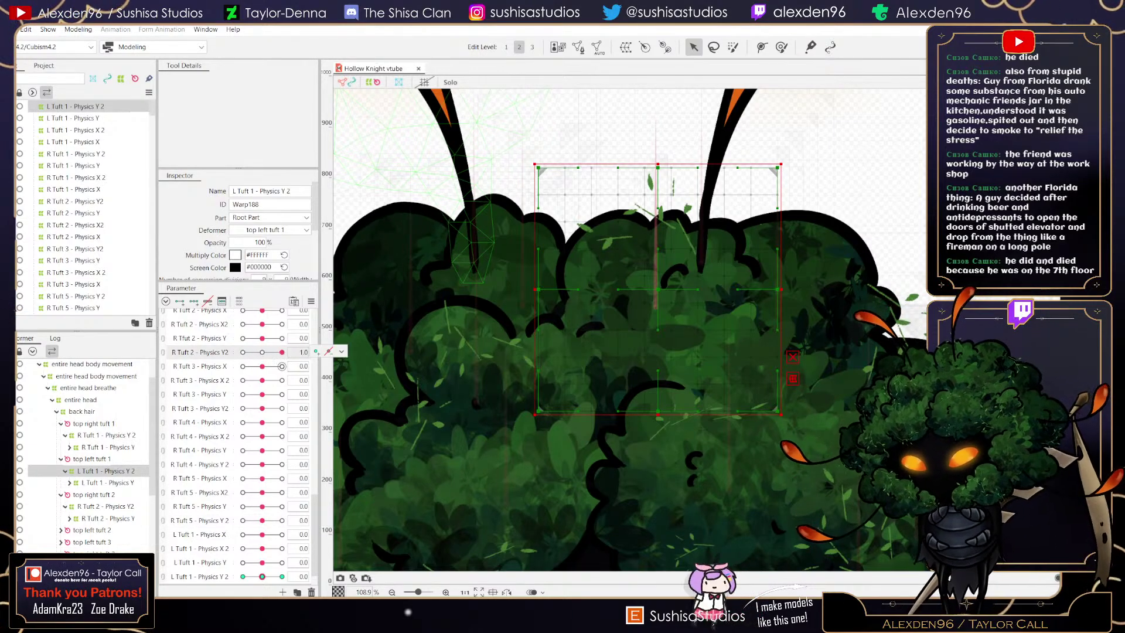
{"action": "left_click", "coordinate": [262, 352]}
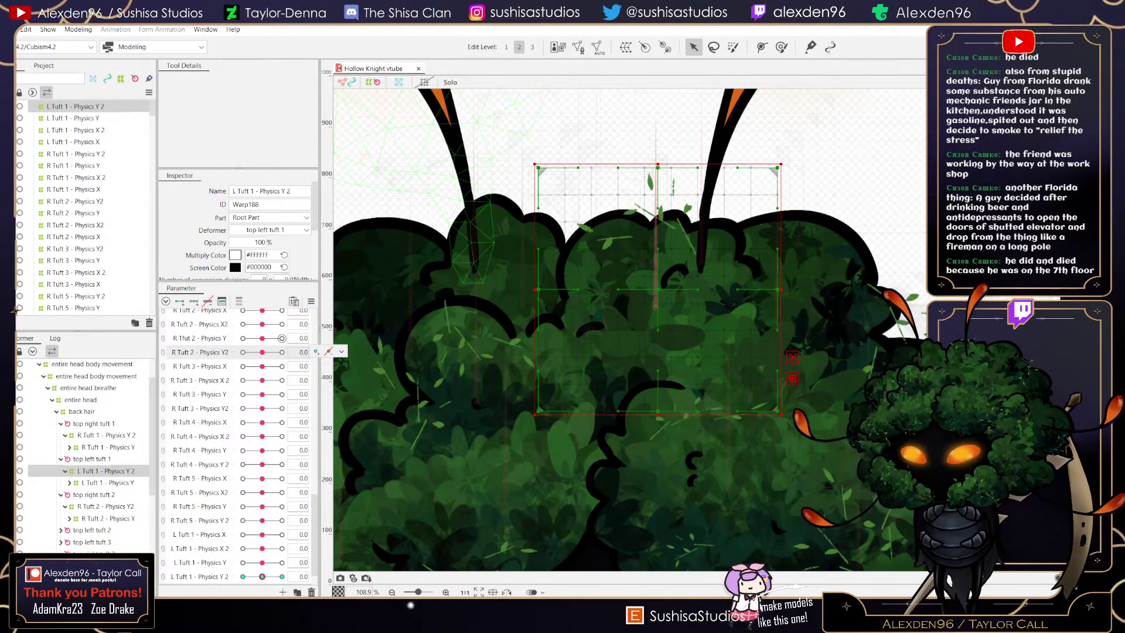
{"action": "scroll", "coordinate": [282, 338], "scroll_direction": "up", "scroll_amount": 3}
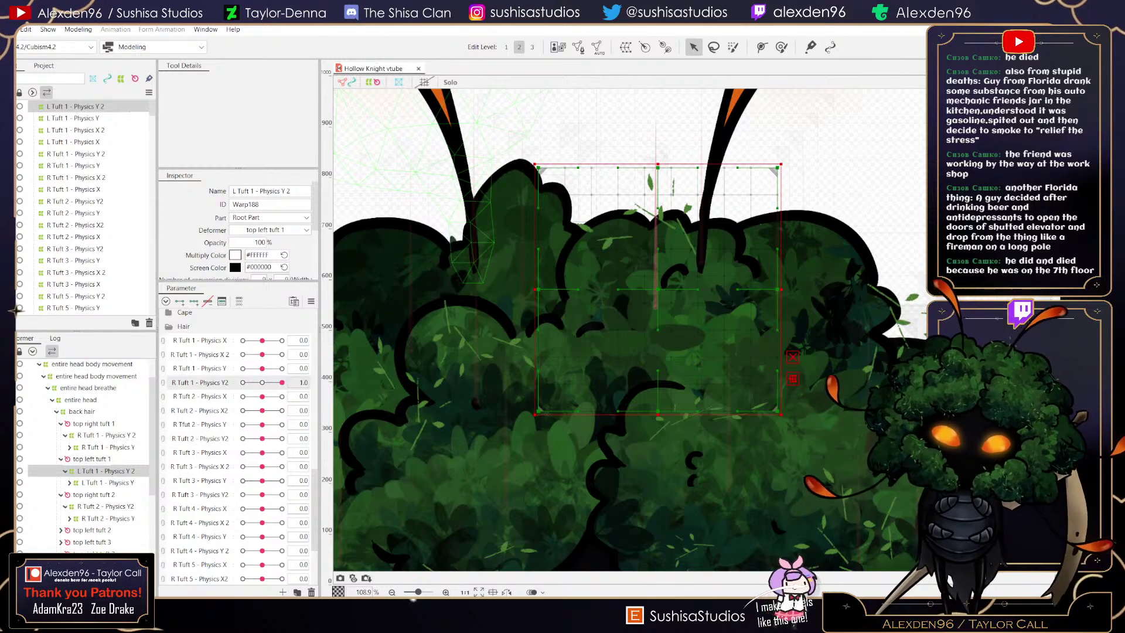
{"action": "scroll", "coordinate": [264, 410], "scroll_direction": "down", "scroll_amount": 3}
{"action": "scroll", "coordinate": [282, 445], "scroll_direction": "down", "scroll_amount": 1}
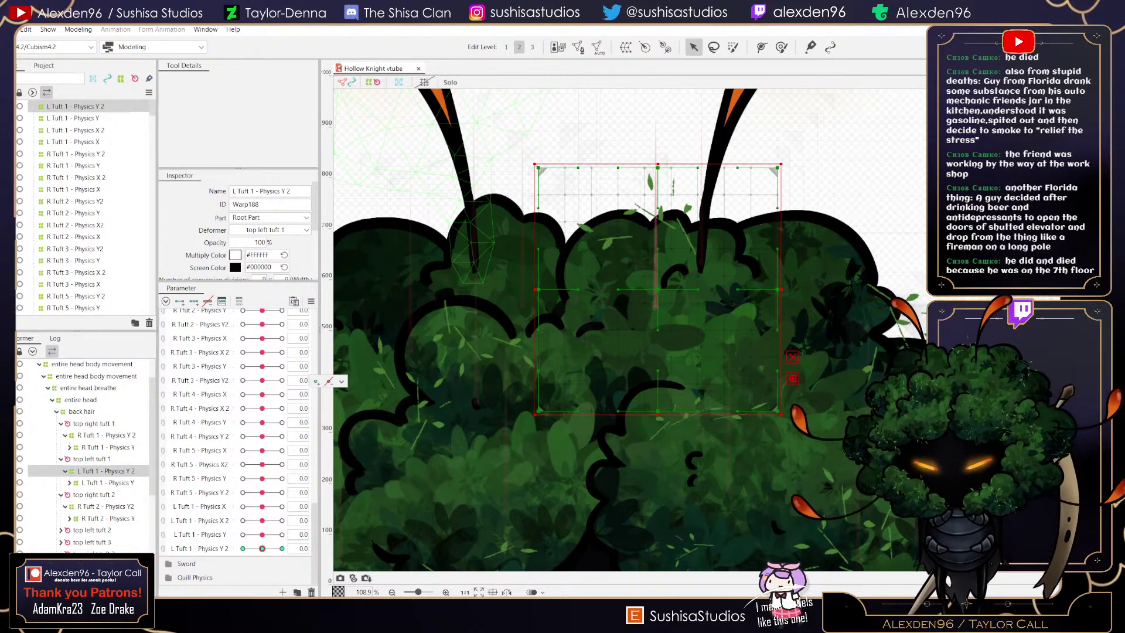
- Arch the left tuft 1 deformer upward at L Tuft 1 - Physics Y 2 value 1.0, reset the parameter to 0, and save
{"action": "left_click", "coordinate": [282, 549]}
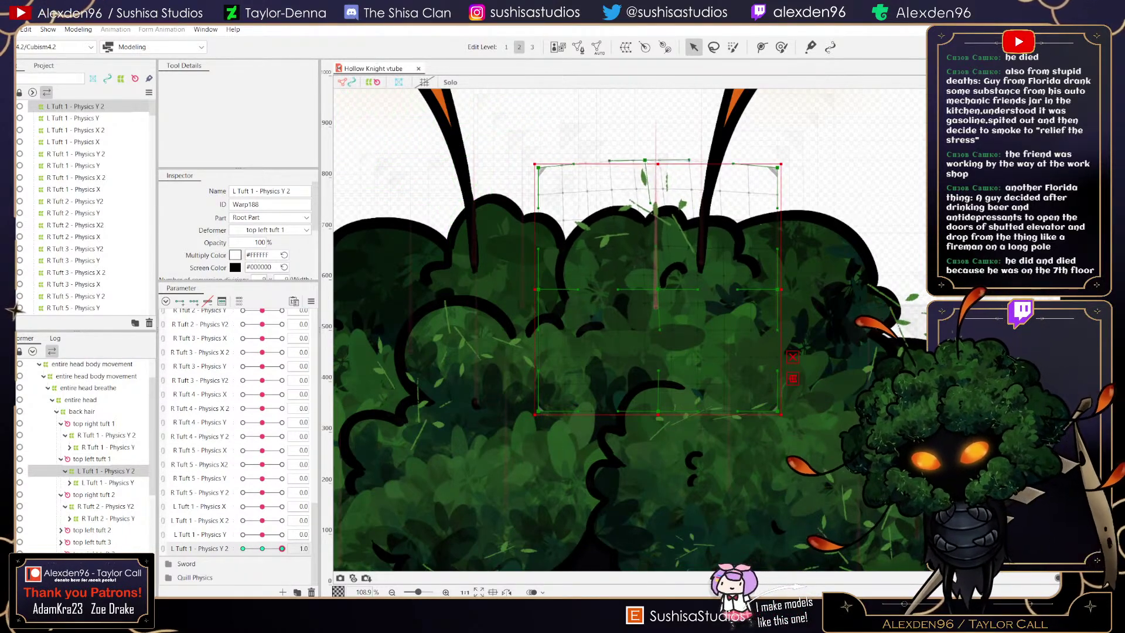
{"action": "left_click_drag", "start_coordinate": [651, 173], "coordinate": [628, 136]}
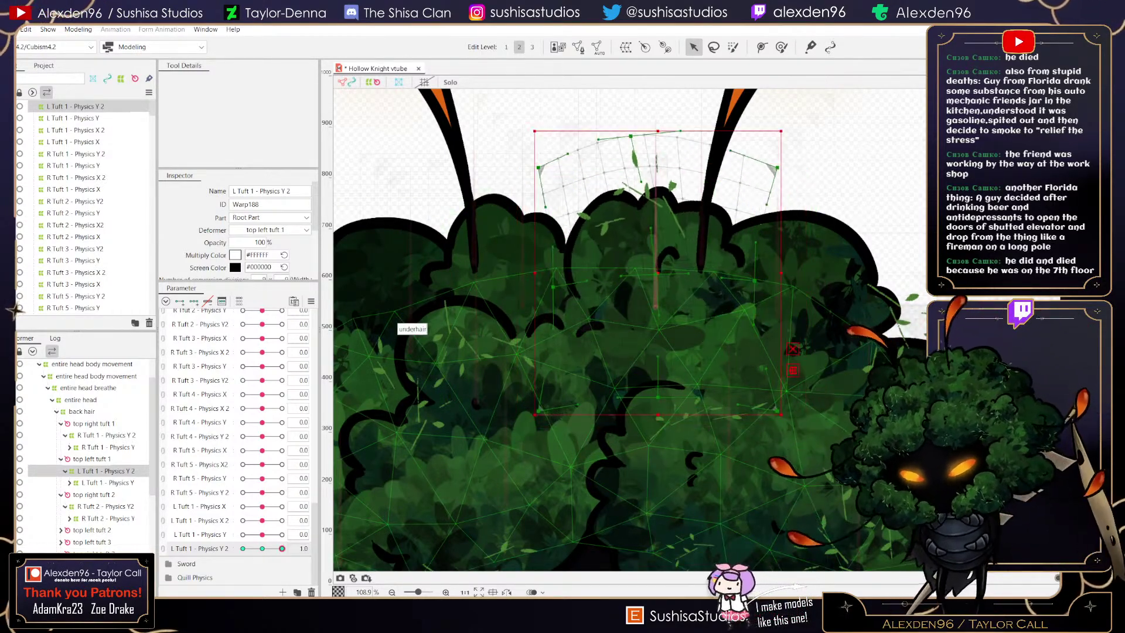
{"action": "mouse_move", "coordinate": [270, 549]}
{"action": "left_mouse_down"}
{"action": "mouse_move", "coordinate": [243, 549]}
{"action": "mouse_move", "coordinate": [282, 545]}
{"action": "mouse_move", "coordinate": [262, 549]}
{"action": "left_mouse_up"}
{"action": "key", "text": "ctrl+s"}
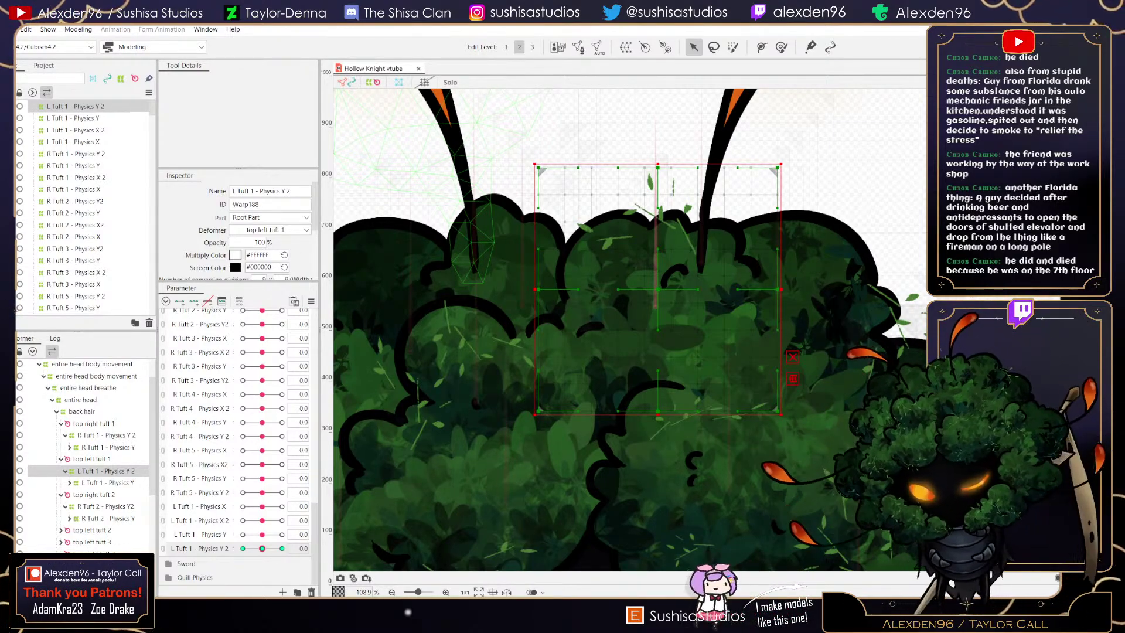
- Check left tuft 1's Physics Y 2 motion at -1.0, return the parameter to 0, and save the model
{"action": "left_click_drag", "start_coordinate": [262, 549], "coordinate": [243, 548]}
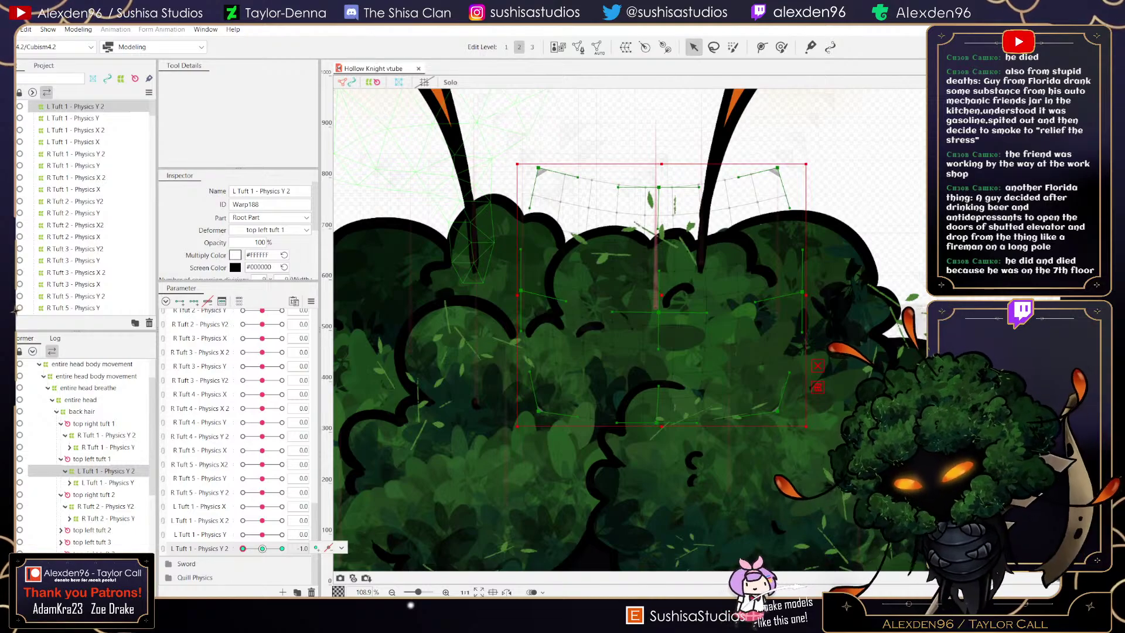
{"action": "left_click", "coordinate": [262, 548]}
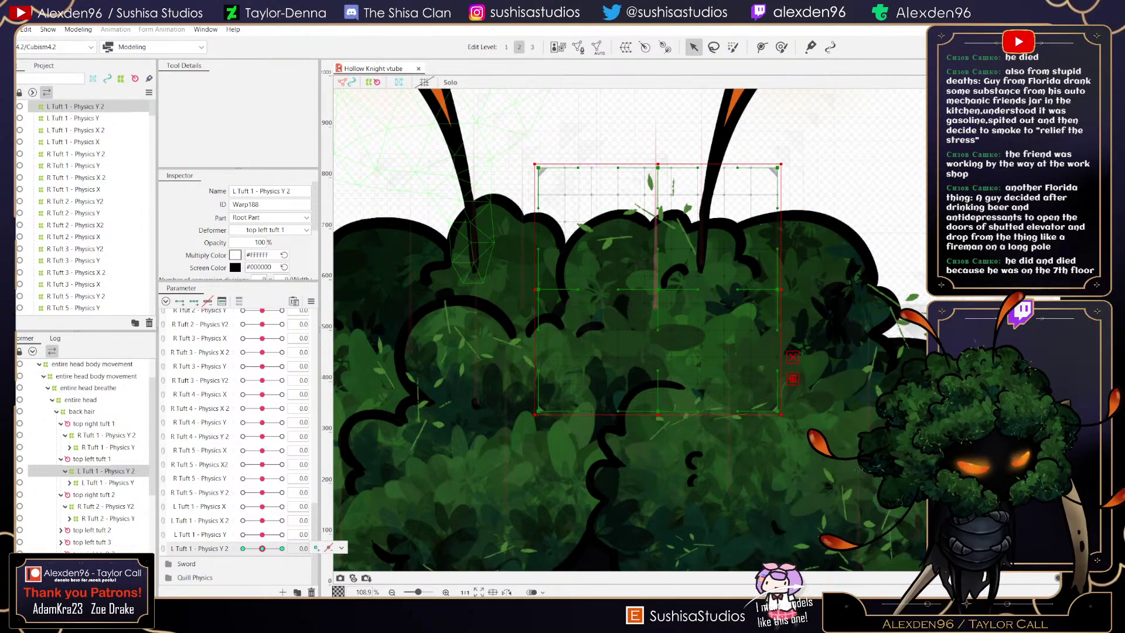
{"action": "left_click", "coordinate": [8, 29]}
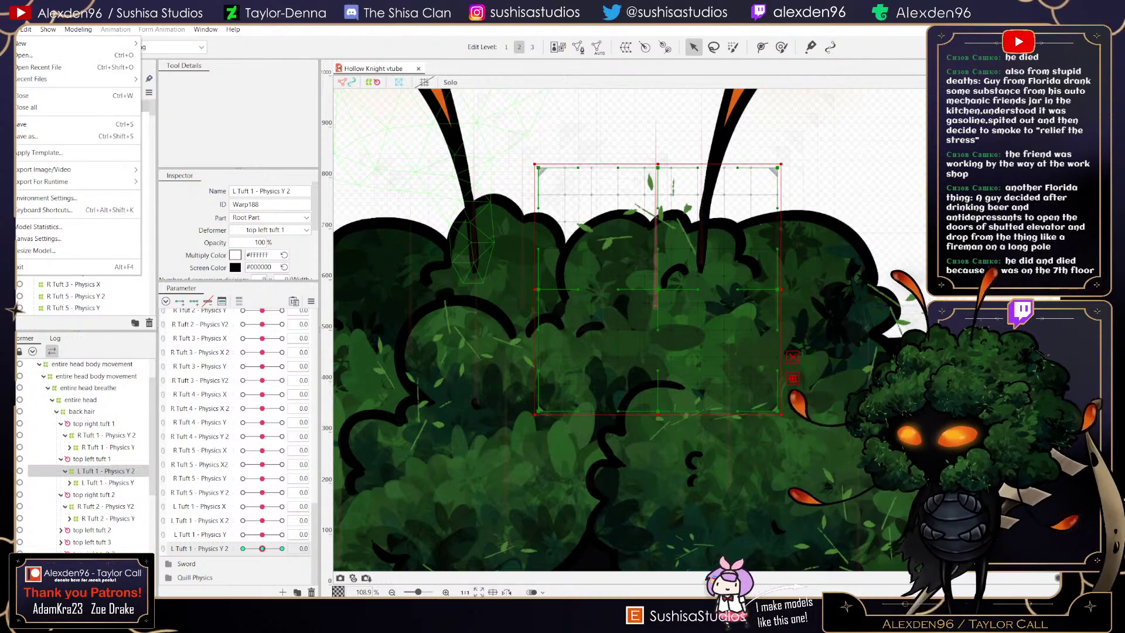
{"action": "left_click", "coordinate": [41, 124]}
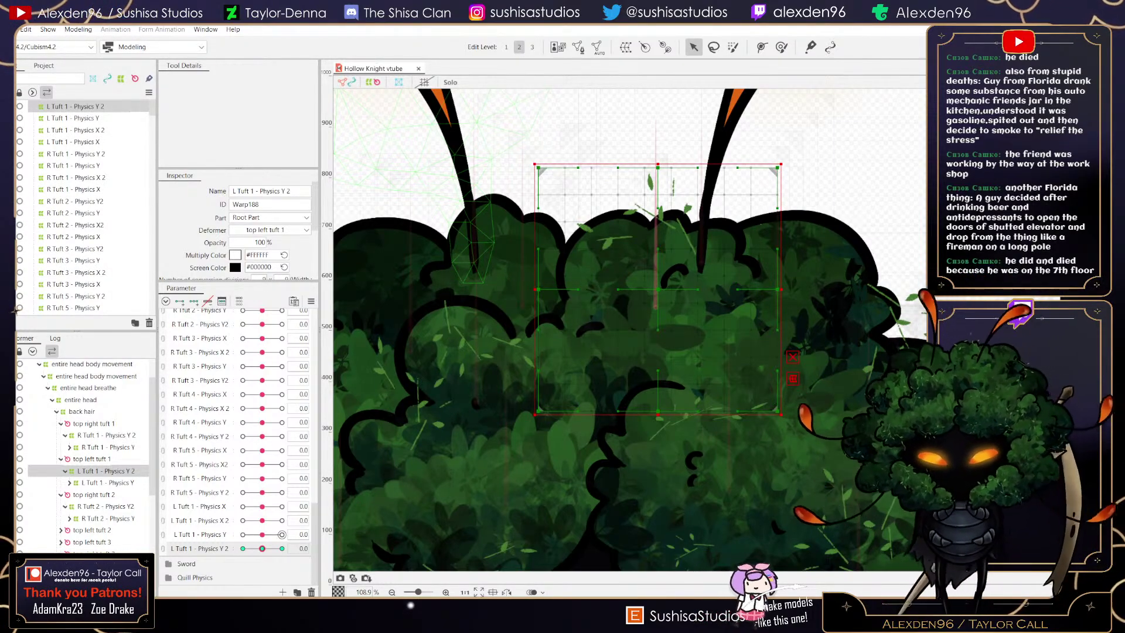
{"action": "mouse_move", "coordinate": [262, 548]}
{"action": "left_mouse_down"}
{"action": "mouse_move", "coordinate": [280, 548]}
{"action": "mouse_move", "coordinate": [262, 549]}
{"action": "left_mouse_up"}
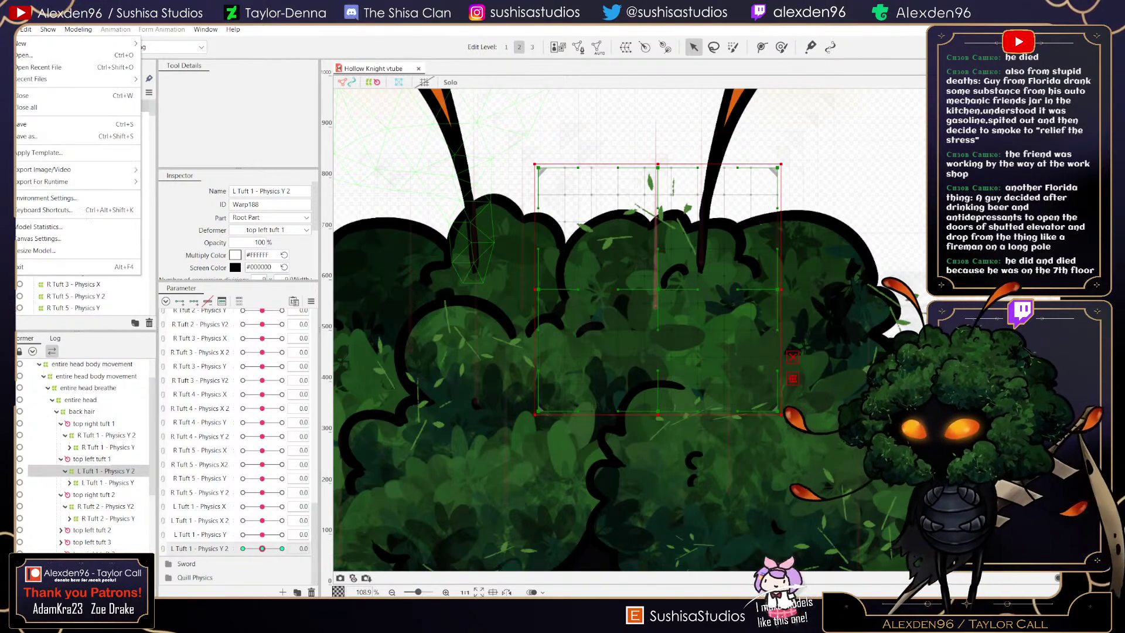
{"action": "key", "text": "ctrl+s"}
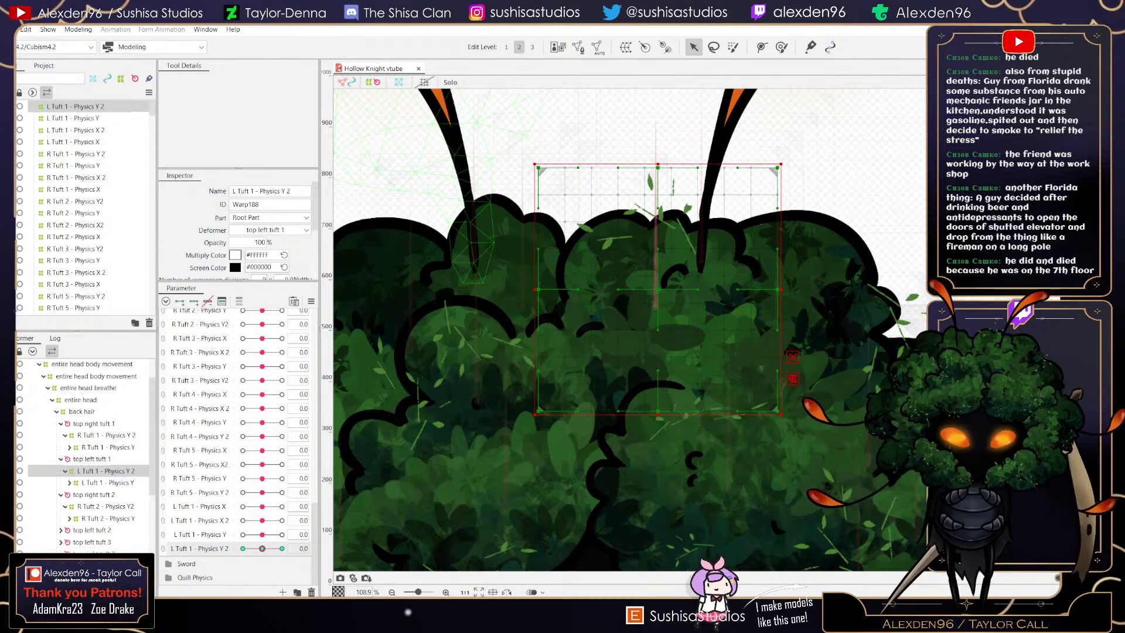
{"action": "key", "text": "ctrl+z"}
{"action": "mouse_move", "coordinate": [282, 549]}
{"action": "left_mouse_down"}
{"action": "mouse_move", "coordinate": [243, 548]}
{"action": "mouse_move", "coordinate": [262, 549]}
{"action": "left_mouse_up"}
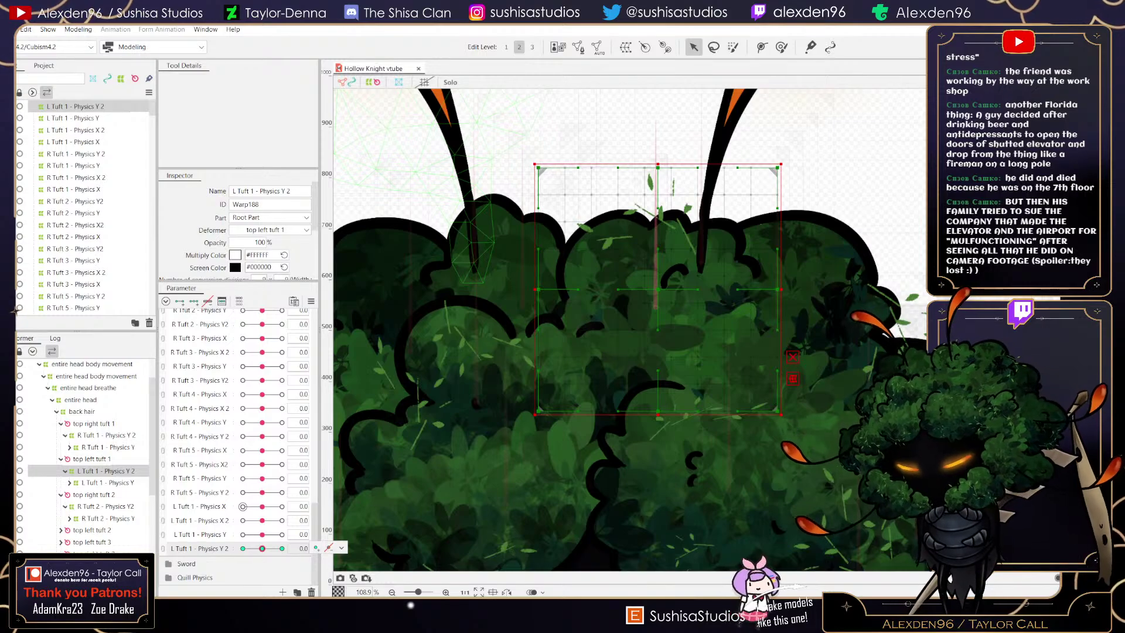
- Create warp deformer "L Tuft 2 - Physics X" in Root Part as parent of top left tuft 2 breathe, with 9 × 9 conversion divisions
{"action": "left_click", "coordinate": [92, 530]}
{"action": "left_click", "coordinate": [61, 530]}
{"action": "left_click", "coordinate": [108, 542]}
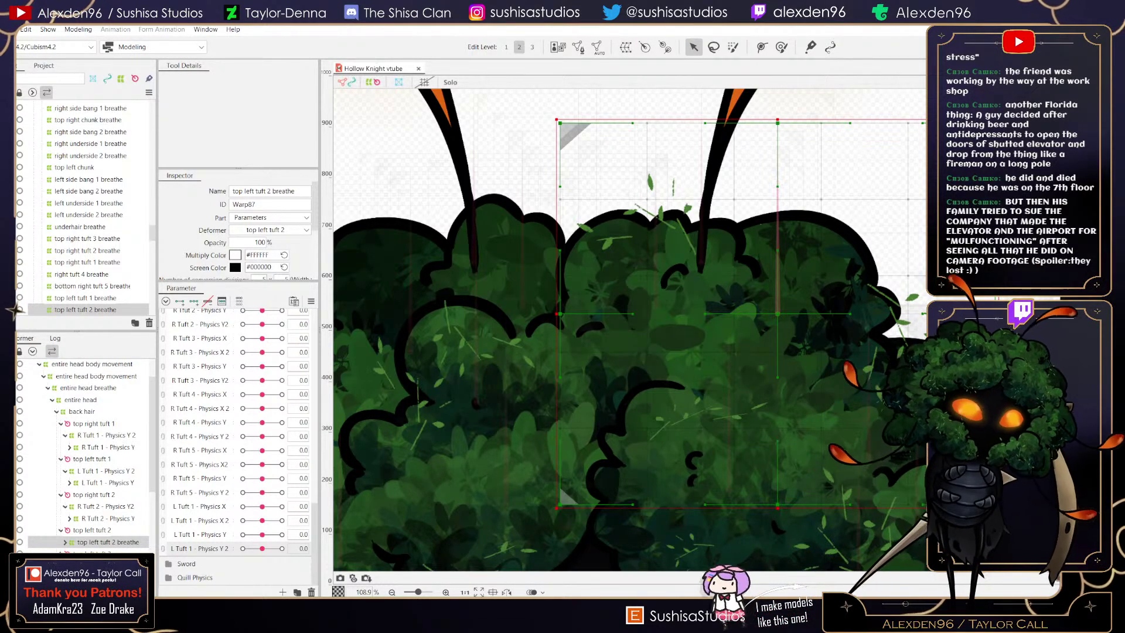
{"action": "left_click", "coordinate": [626, 47]}
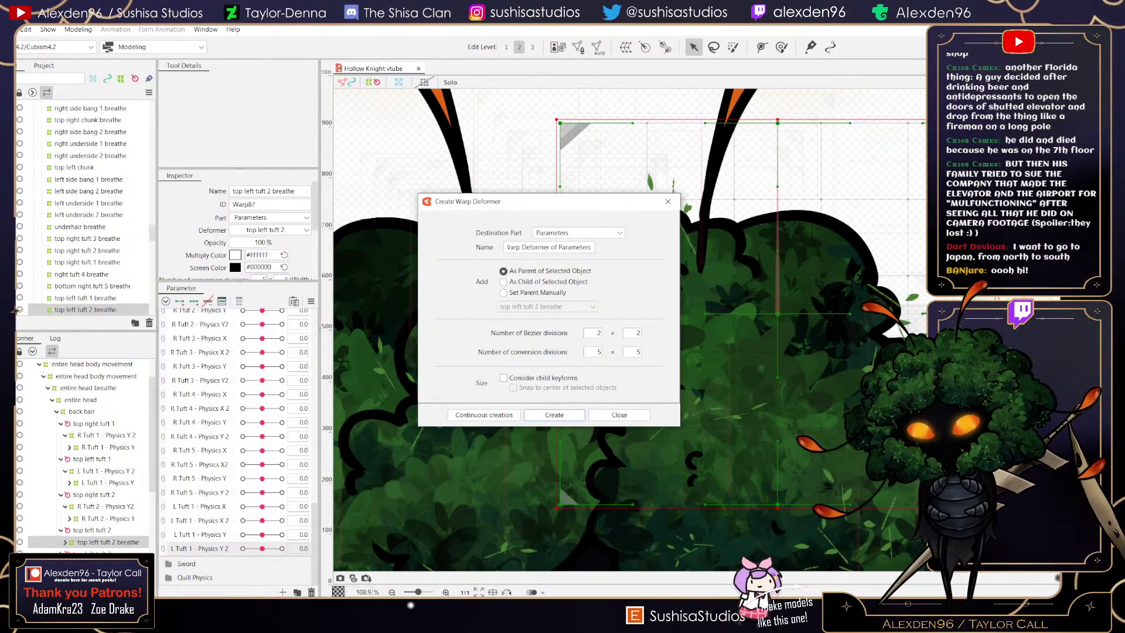
{"action": "left_click", "coordinate": [578, 233]}
{"action": "left_click", "coordinate": [556, 241]}
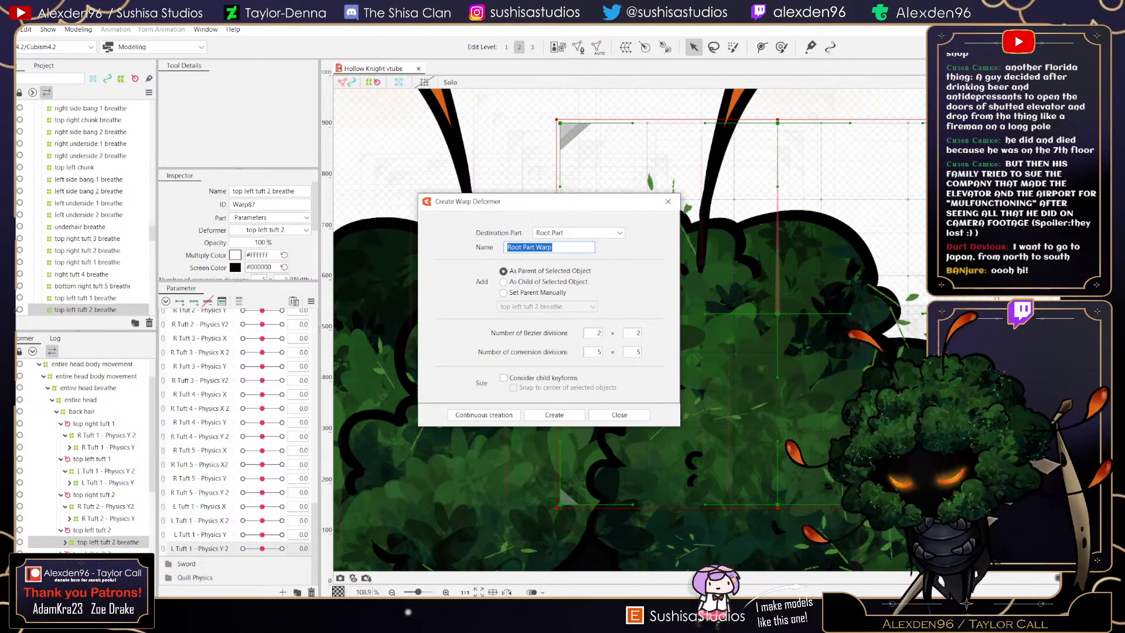
{"action": "type", "text": "L"}
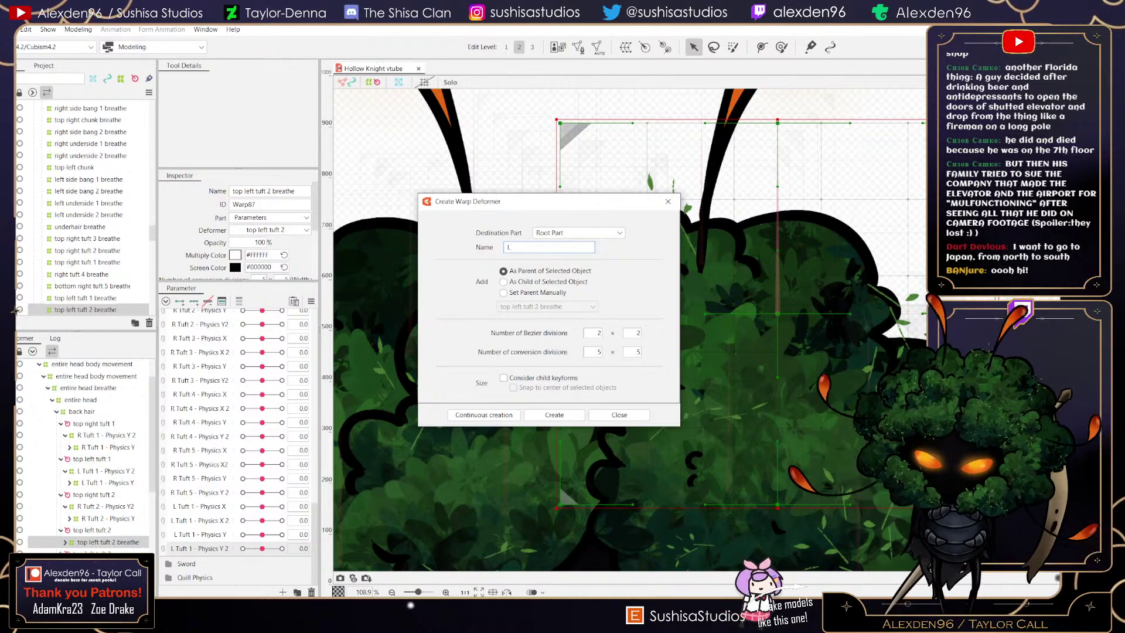
{"action": "type", "text": " Tuft 2"}
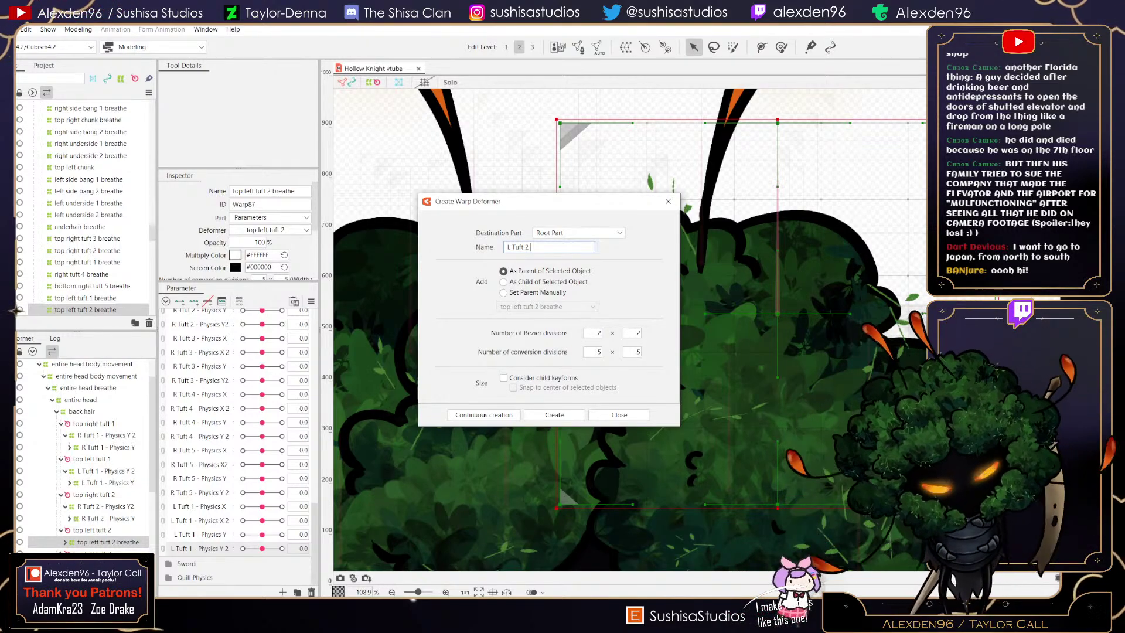
{"action": "type", "text": " - Physics X"}
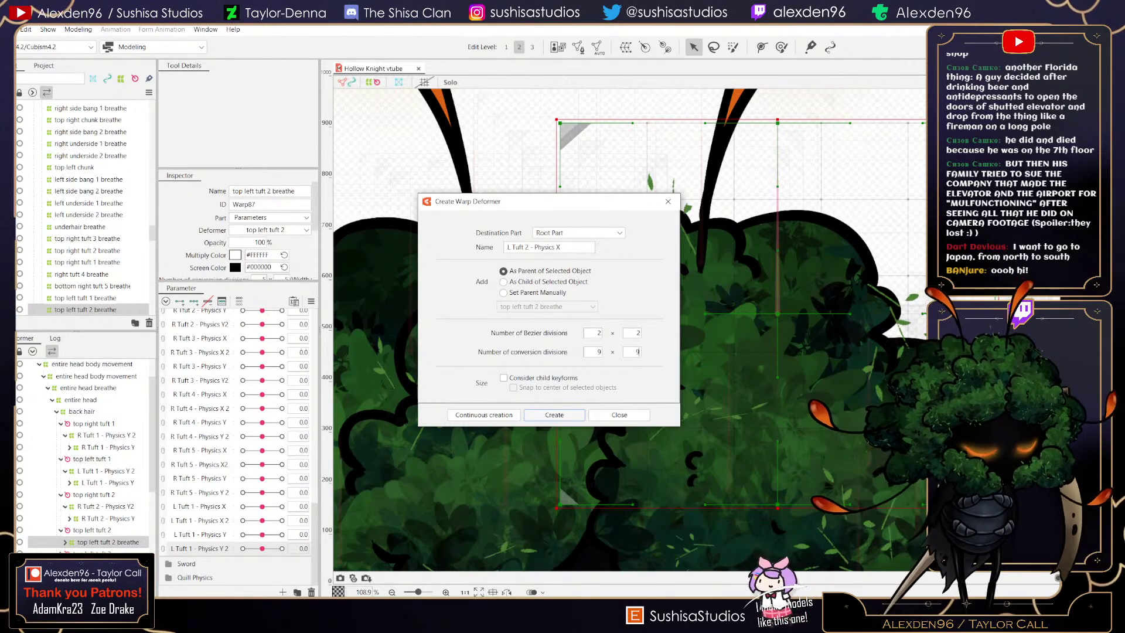
{"action": "left_click", "coordinate": [554, 415]}
- Shrink the L Tuft 2 - Physics X deformer's frame closely around the tuft without distorting the artwork
{"action": "scroll", "coordinate": [550, 398], "scroll_direction": "down", "scroll_amount": 3}
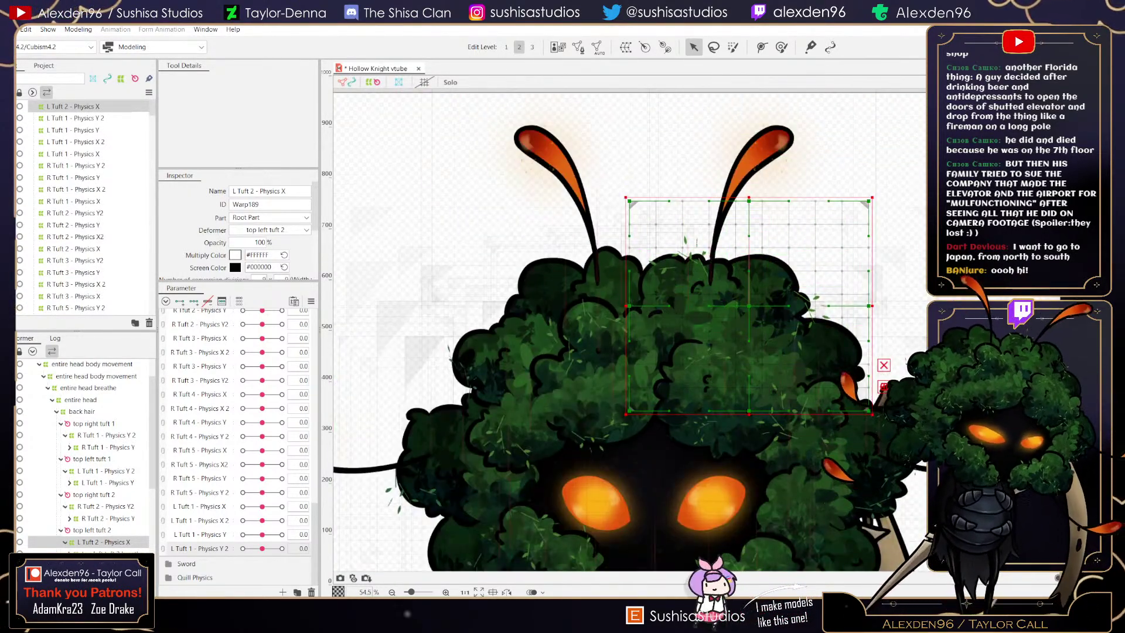
{"action": "left_click_drag", "start_coordinate": [873, 197], "coordinate": [828, 234]}
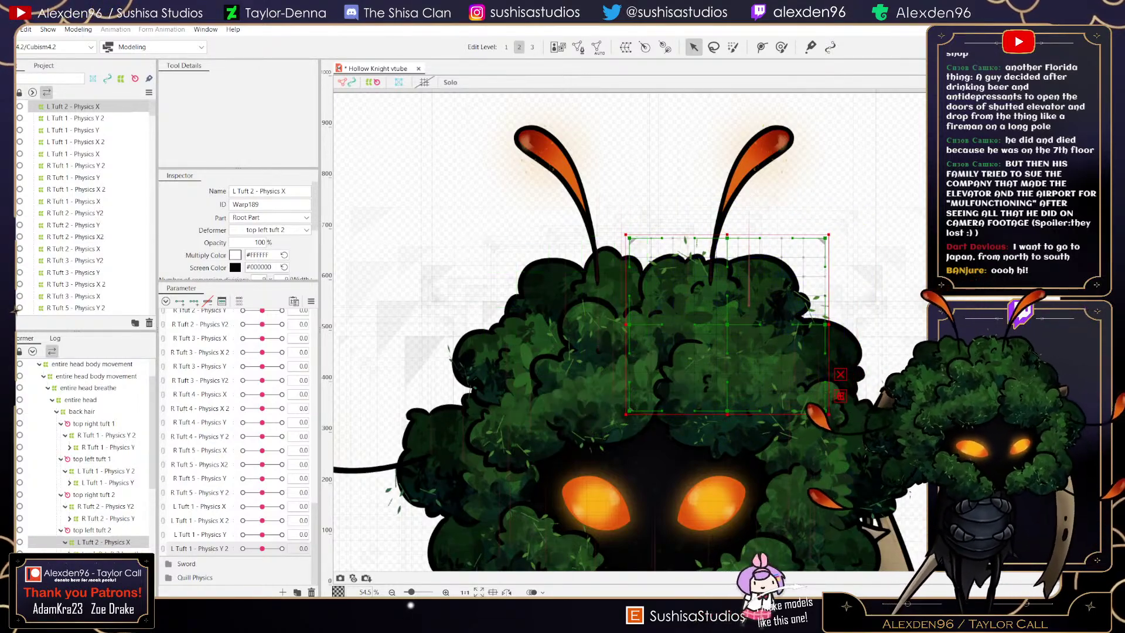
{"action": "left_click_drag", "start_coordinate": [626, 415], "coordinate": [667, 379]}
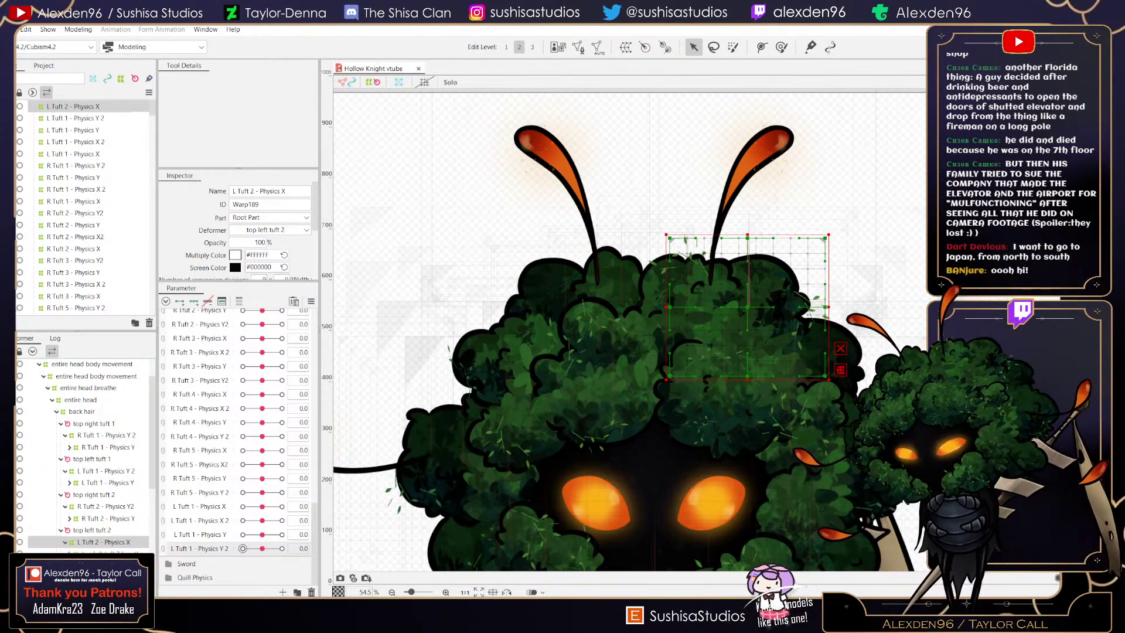
- Add a parameter named "L Tuft 2 - Physics X" ranging from -1.0 to 1.0, give the deformer three keyforms on it, and save the model
{"action": "left_click", "coordinate": [283, 593]}
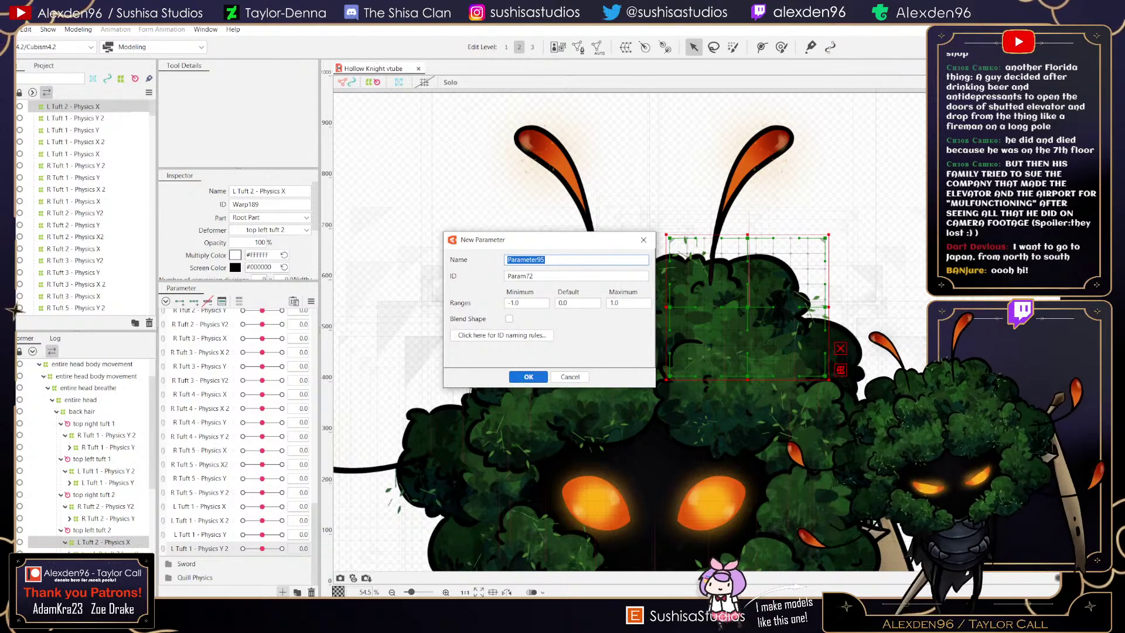
{"action": "type", "text": "L Tuft 2"}
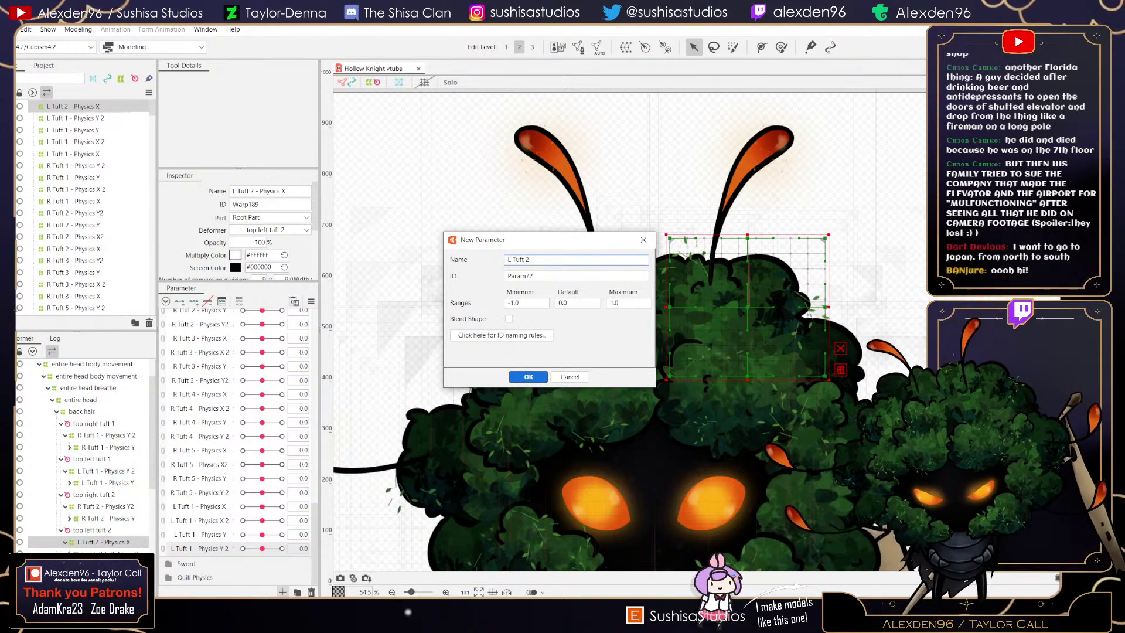
{"action": "type", "text": " - Physics X"}
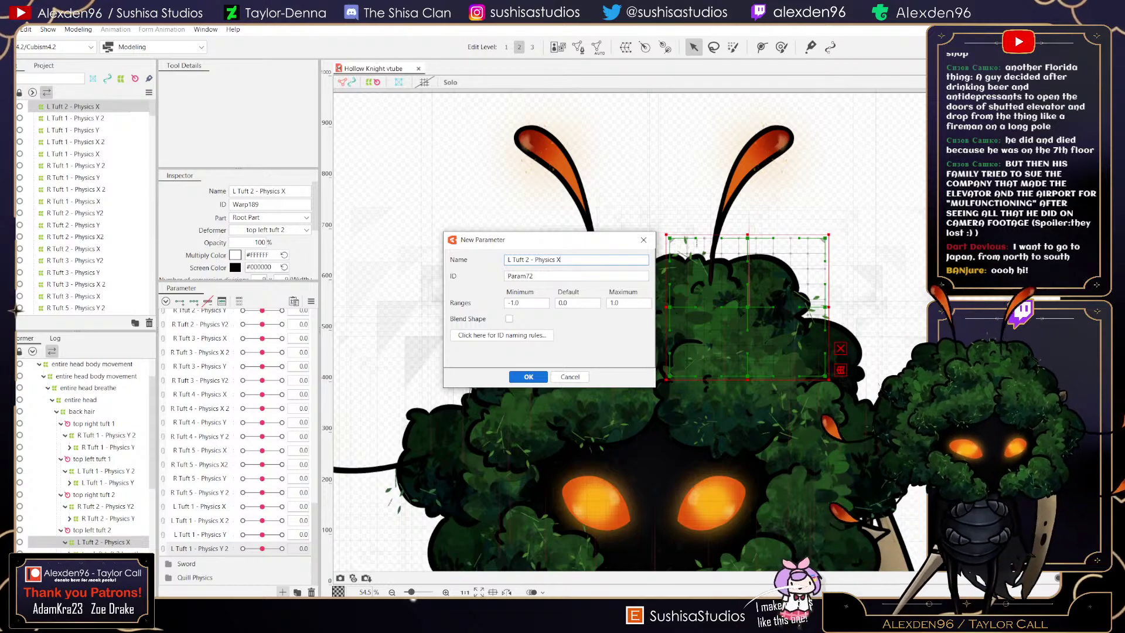
{"action": "key", "text": "Return"}
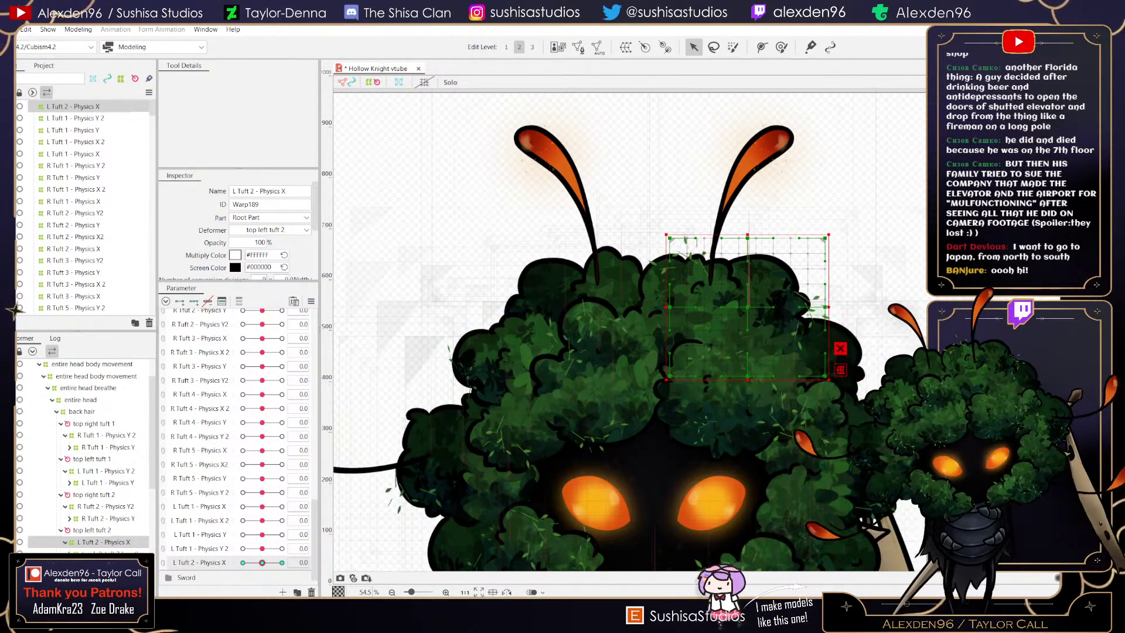
{"action": "scroll", "coordinate": [794, 318], "scroll_direction": "up", "scroll_amount": 3}
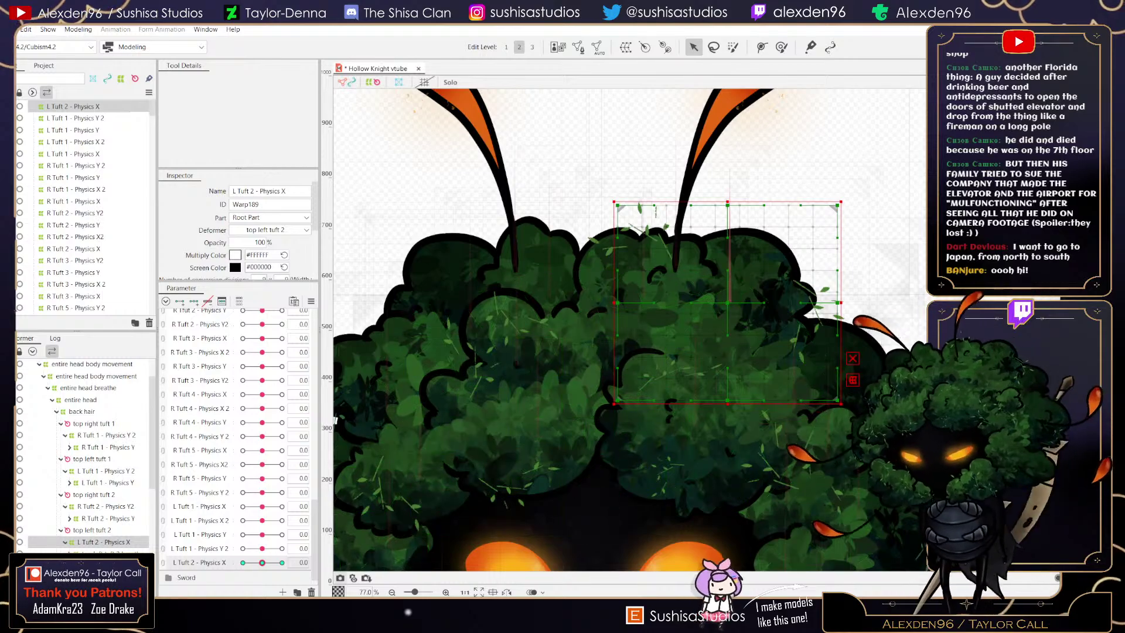
{"action": "left_click", "coordinate": [9, 29]}
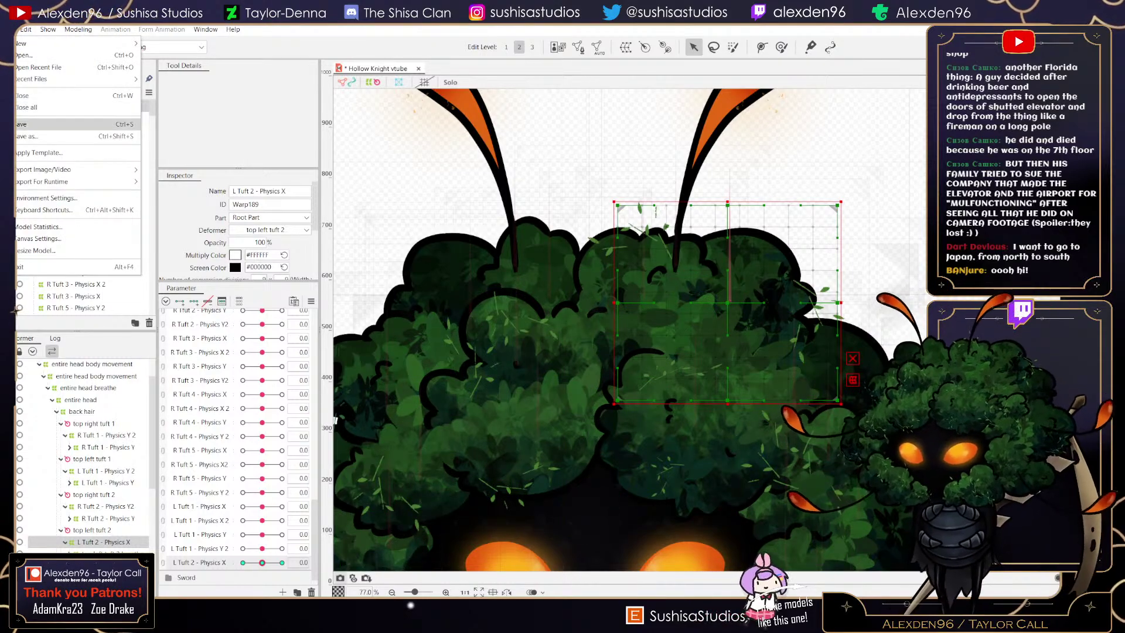
{"action": "left_click", "coordinate": [35, 125]}
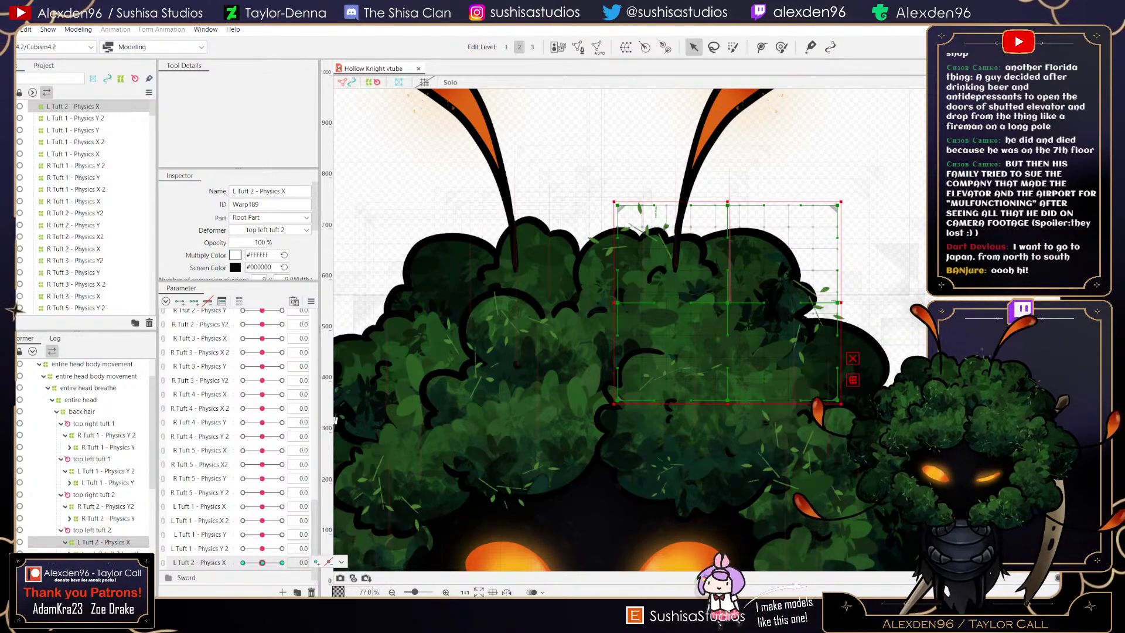
- Bend the middle row of the left tuft 2 deformer to the right at L Tuft 2 - Physics X value 1.0, and test the motion
{"action": "mouse_move", "coordinate": [262, 520]}
{"action": "left_mouse_down"}
{"action": "mouse_move", "coordinate": [282, 520]}
{"action": "mouse_move", "coordinate": [262, 521]}
{"action": "left_mouse_up"}
{"action": "mouse_move", "coordinate": [262, 563]}
{"action": "left_mouse_down"}
{"action": "mouse_move", "coordinate": [281, 563]}
{"action": "mouse_move", "coordinate": [262, 563]}
{"action": "left_mouse_up"}
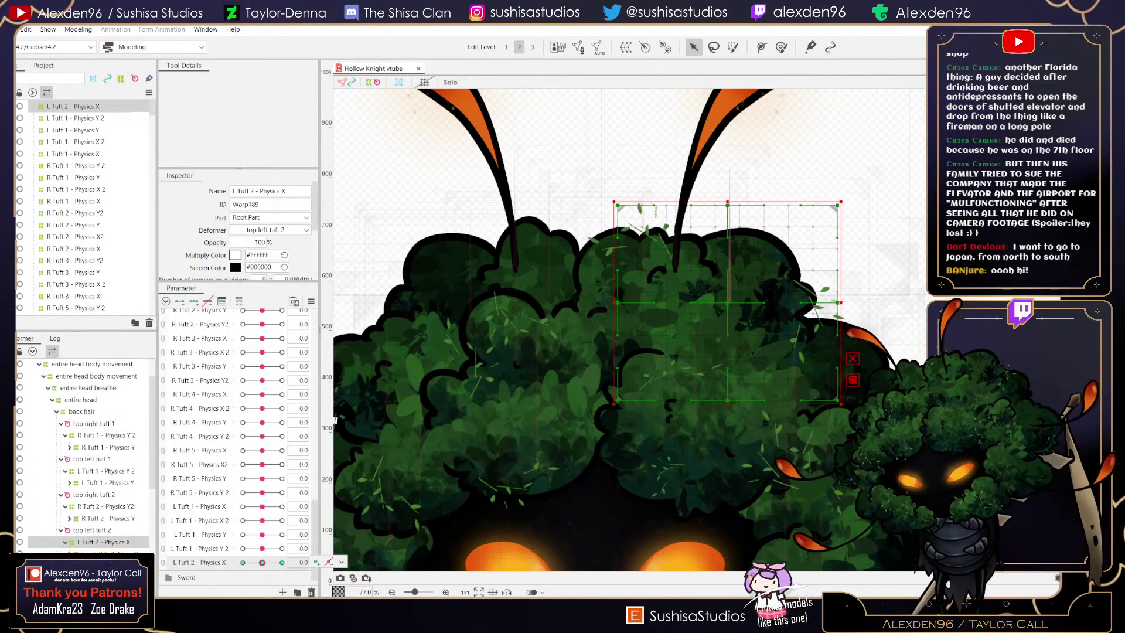
{"action": "left_click_drag", "start_coordinate": [262, 563], "coordinate": [282, 562]}
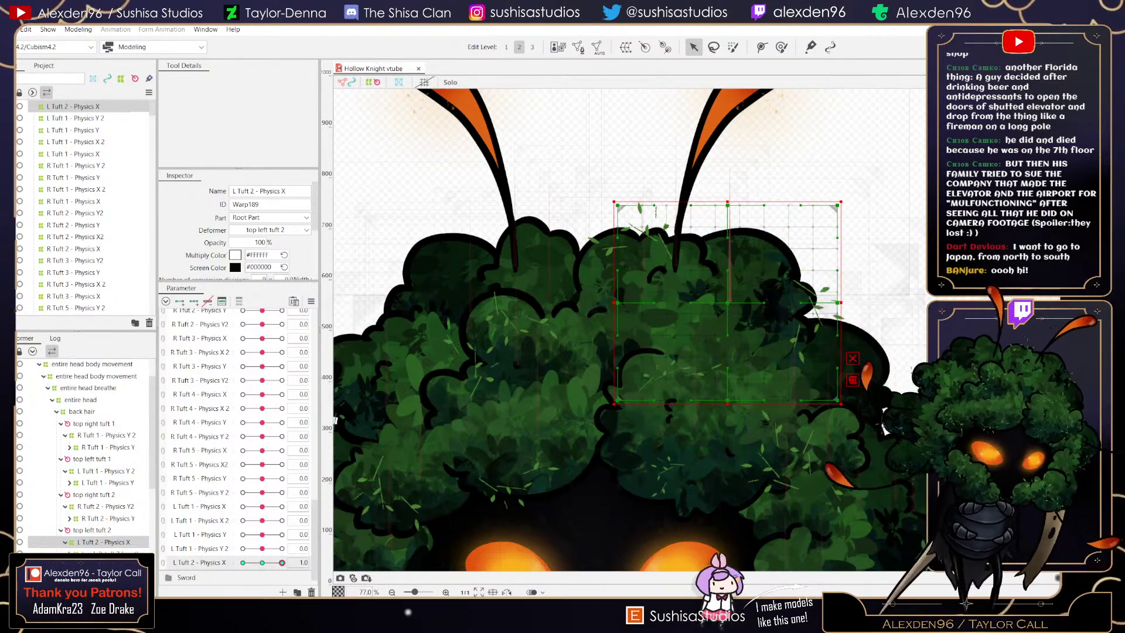
{"action": "left_click_drag", "start_coordinate": [837, 303], "coordinate": [852, 305]}
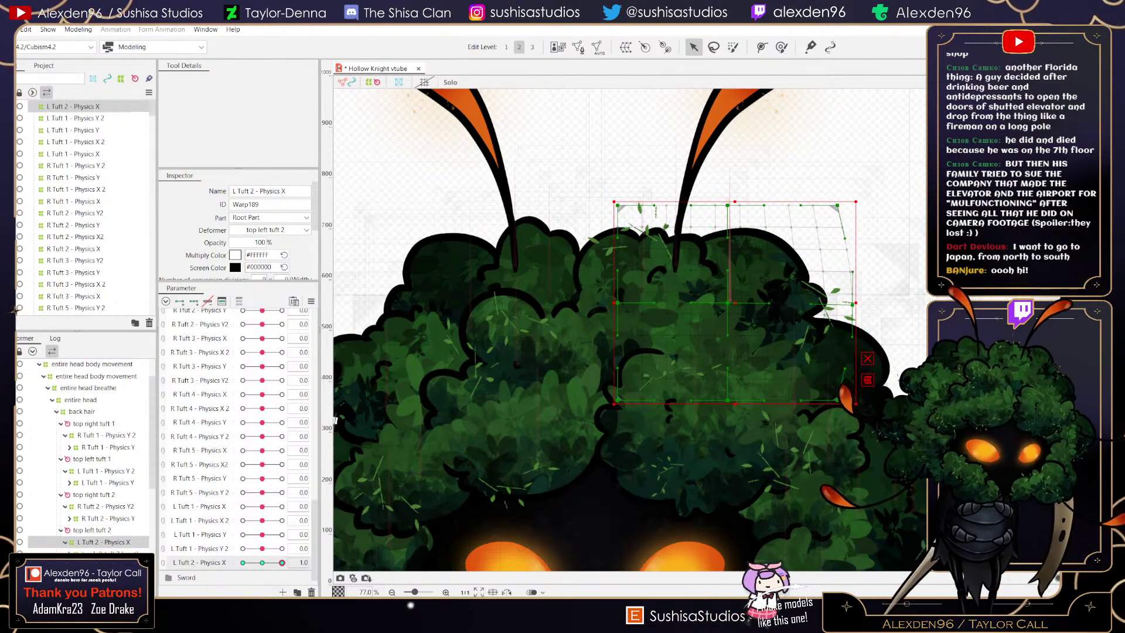
{"action": "left_click_drag", "start_coordinate": [728, 303], "coordinate": [754, 303]}
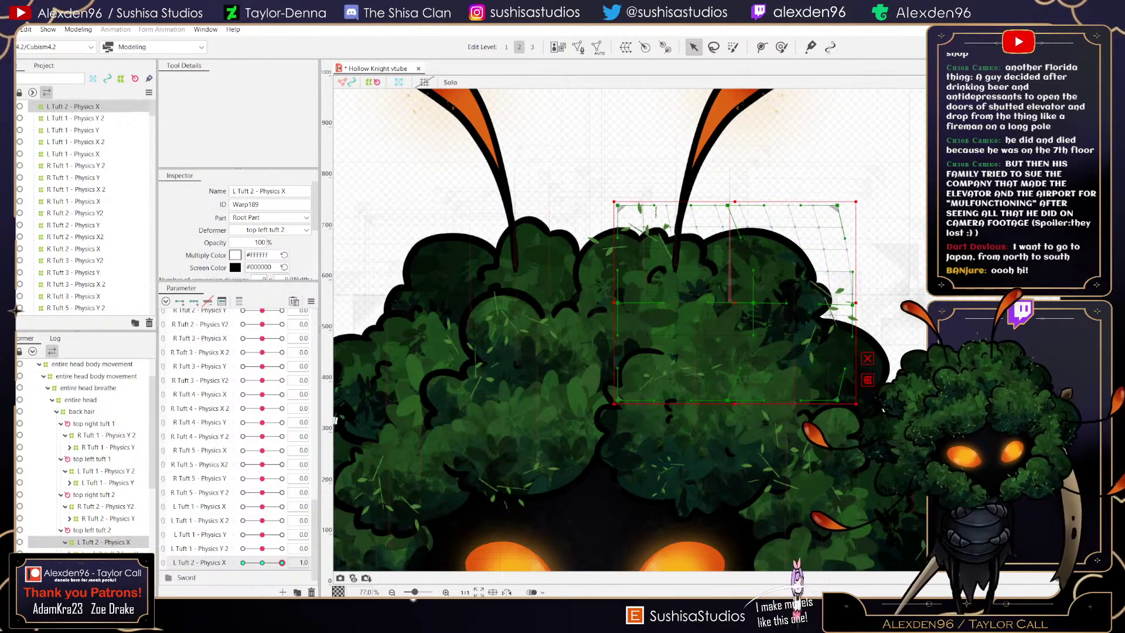
{"action": "left_click_drag", "start_coordinate": [618, 303], "coordinate": [647, 305]}
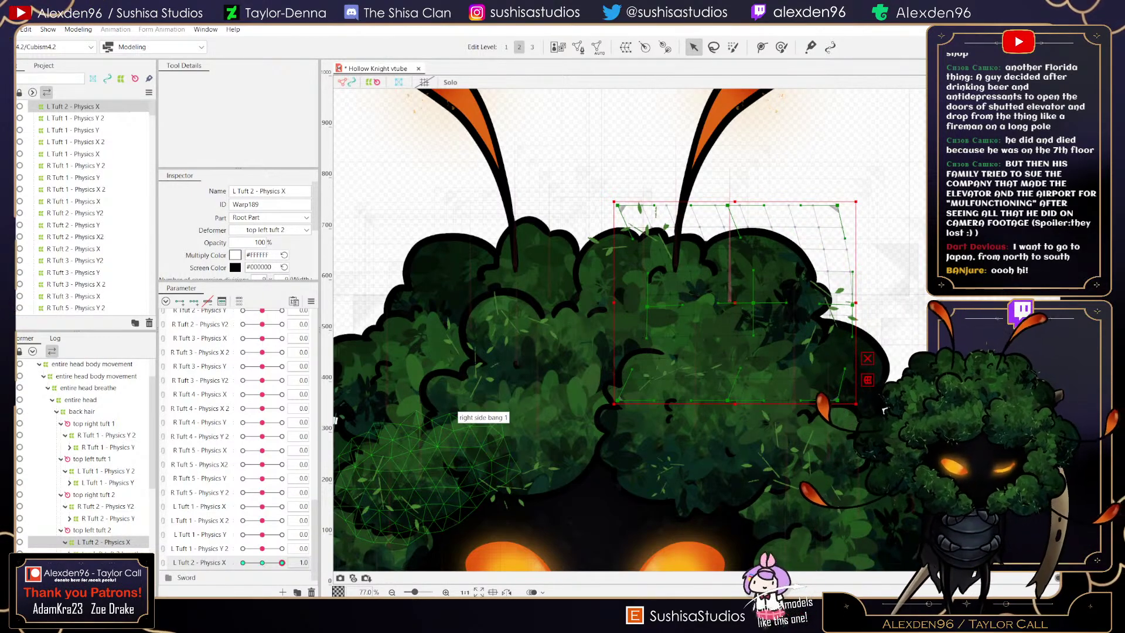
{"action": "left_click_drag", "start_coordinate": [282, 563], "coordinate": [282, 562]}
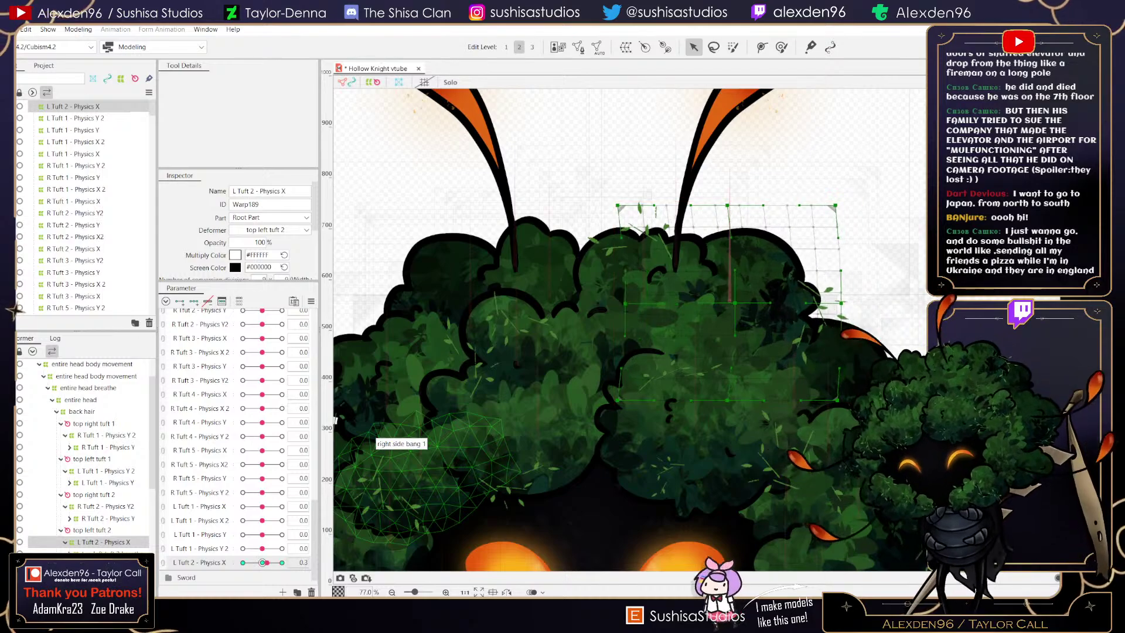
{"action": "mouse_move", "coordinate": [282, 562]}
{"action": "left_mouse_down"}
{"action": "mouse_move", "coordinate": [258, 562]}
{"action": "mouse_move", "coordinate": [282, 562]}
{"action": "left_mouse_up"}
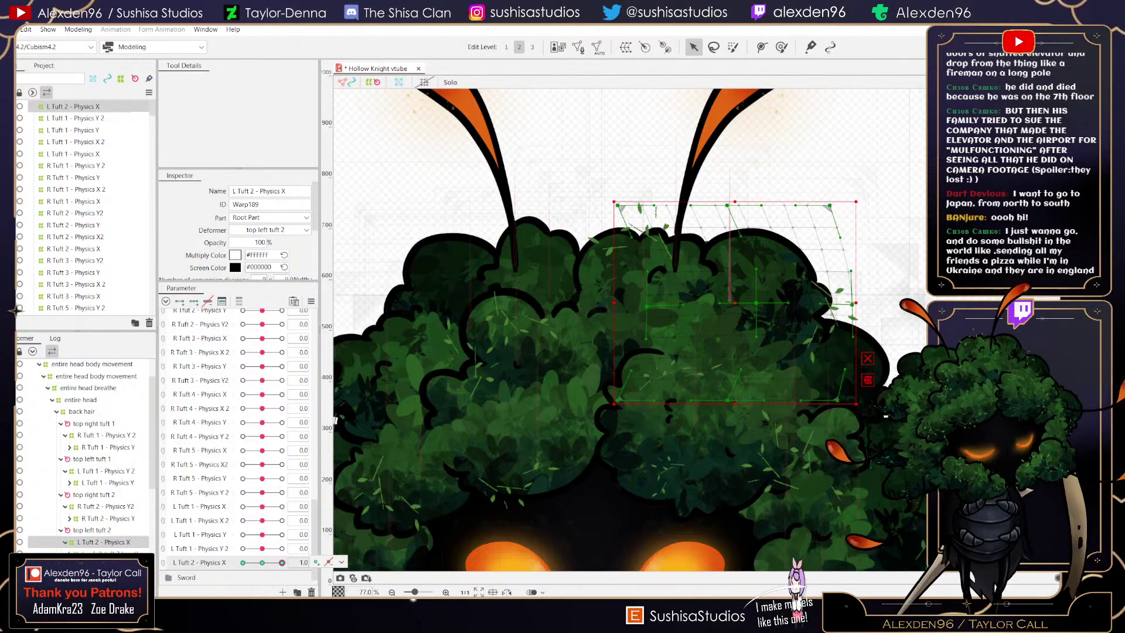
- Bend the middle row of the L Tuft 2 - Physics X deformer to the left at parameter value -1.0, and return the parameter to 0.0
{"action": "left_click_drag", "start_coordinate": [281, 562], "coordinate": [243, 562]}
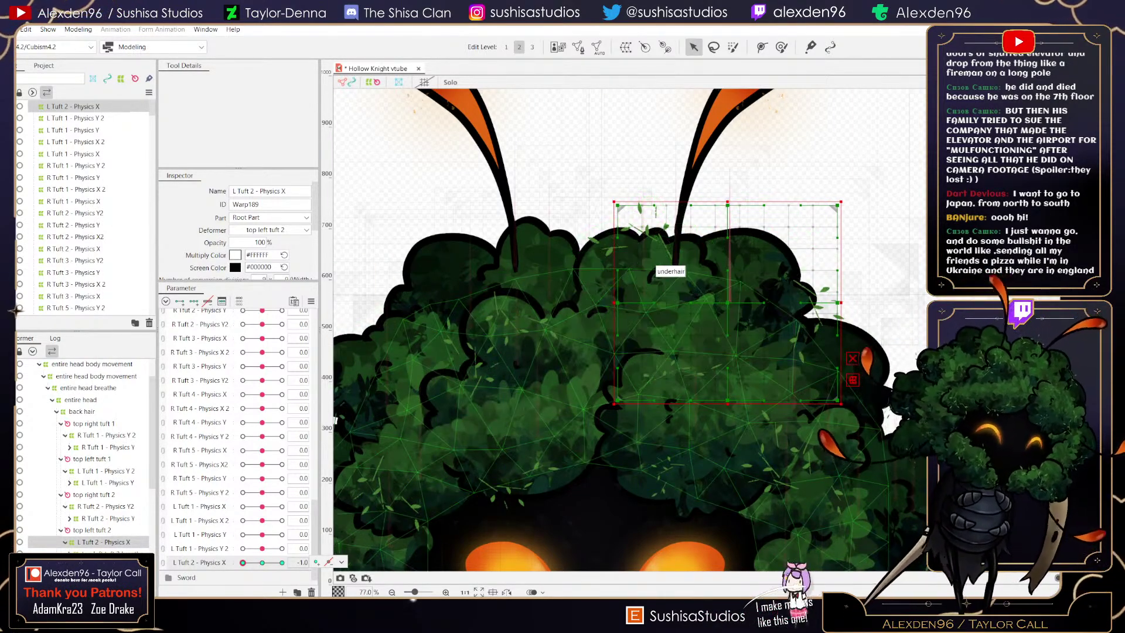
{"action": "scroll", "coordinate": [734, 303], "scroll_direction": "up", "scroll_amount": 3}
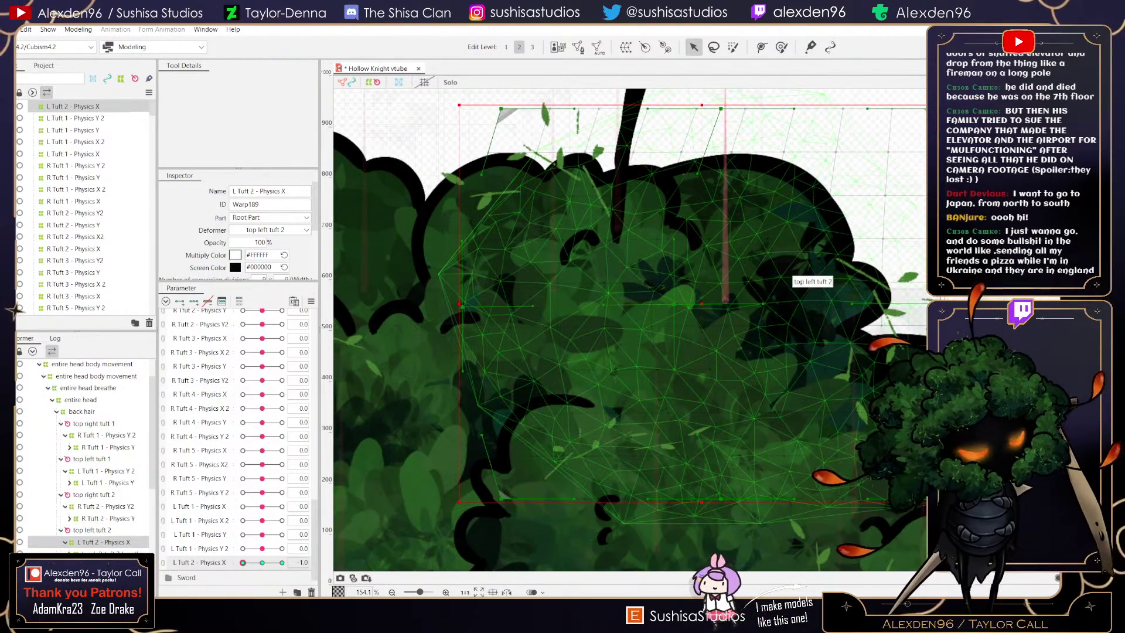
{"action": "scroll", "coordinate": [796, 305], "scroll_direction": "down", "scroll_amount": 3}
{"action": "left_click_drag", "start_coordinate": [869, 317], "coordinate": [851, 317]}
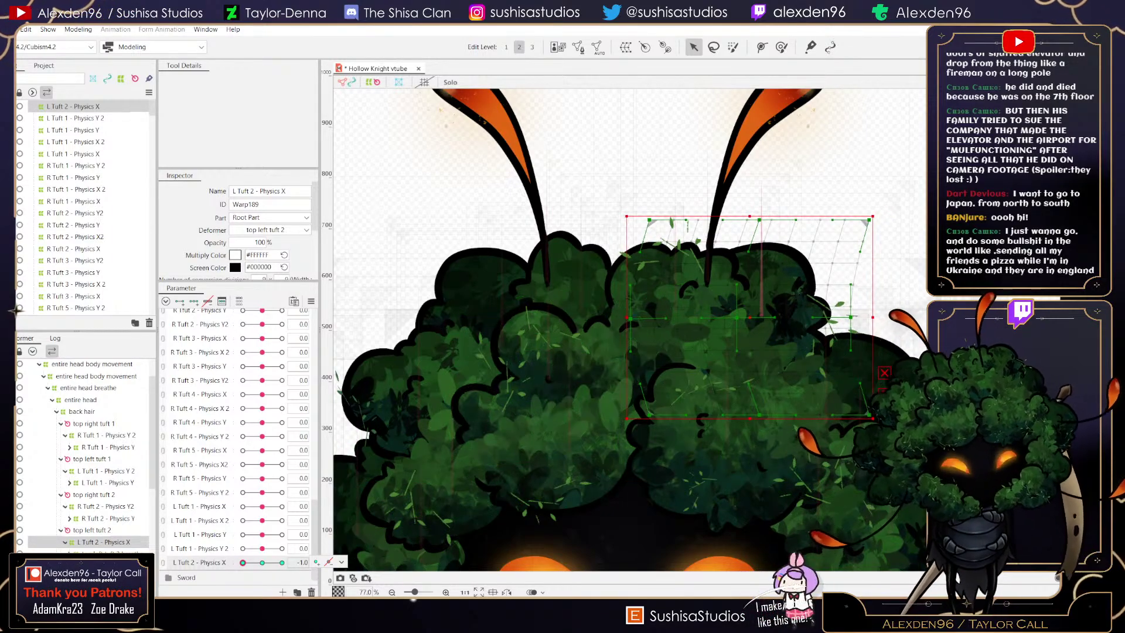
{"action": "mouse_move", "coordinate": [243, 562]}
{"action": "left_mouse_down"}
{"action": "mouse_move", "coordinate": [281, 563]}
{"action": "mouse_move", "coordinate": [246, 563]}
{"action": "mouse_move", "coordinate": [275, 562]}
{"action": "mouse_move", "coordinate": [249, 562]}
{"action": "mouse_move", "coordinate": [262, 563]}
{"action": "left_mouse_up"}
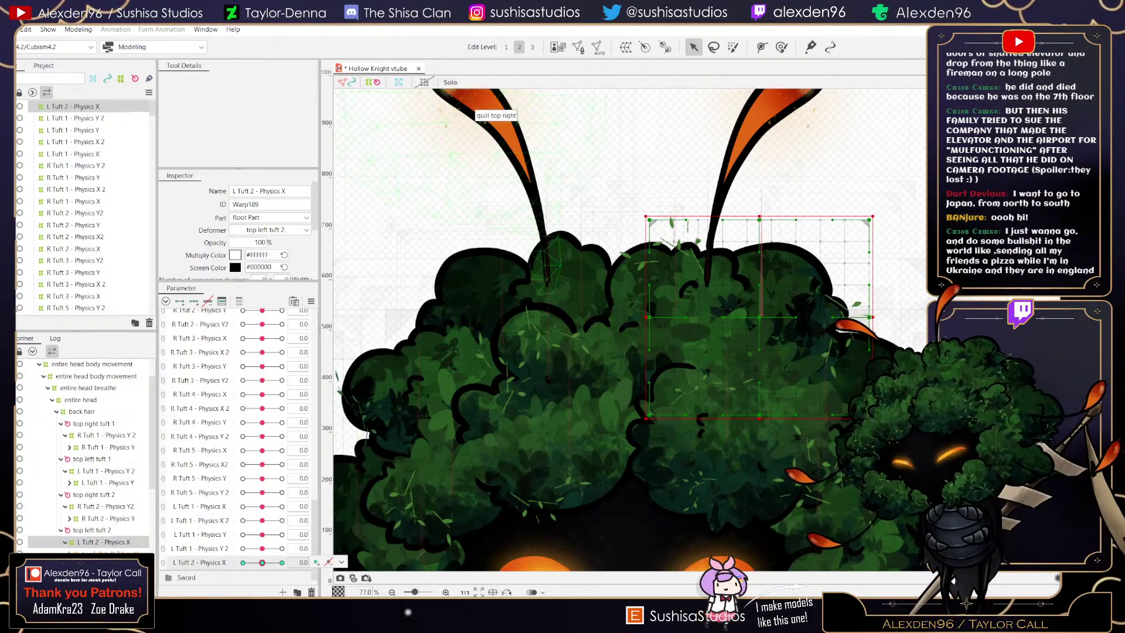
- Compare the motion of L Tuft 1 - Physics X with L Tuft 2 - Physics X, resetting both parameters to 0.0
{"action": "mouse_move", "coordinate": [262, 507]}
{"action": "left_mouse_down"}
{"action": "mouse_move", "coordinate": [281, 506]}
{"action": "mouse_move", "coordinate": [246, 506]}
{"action": "mouse_move", "coordinate": [281, 506]}
{"action": "left_mouse_up"}
{"action": "left_click", "coordinate": [262, 507]}
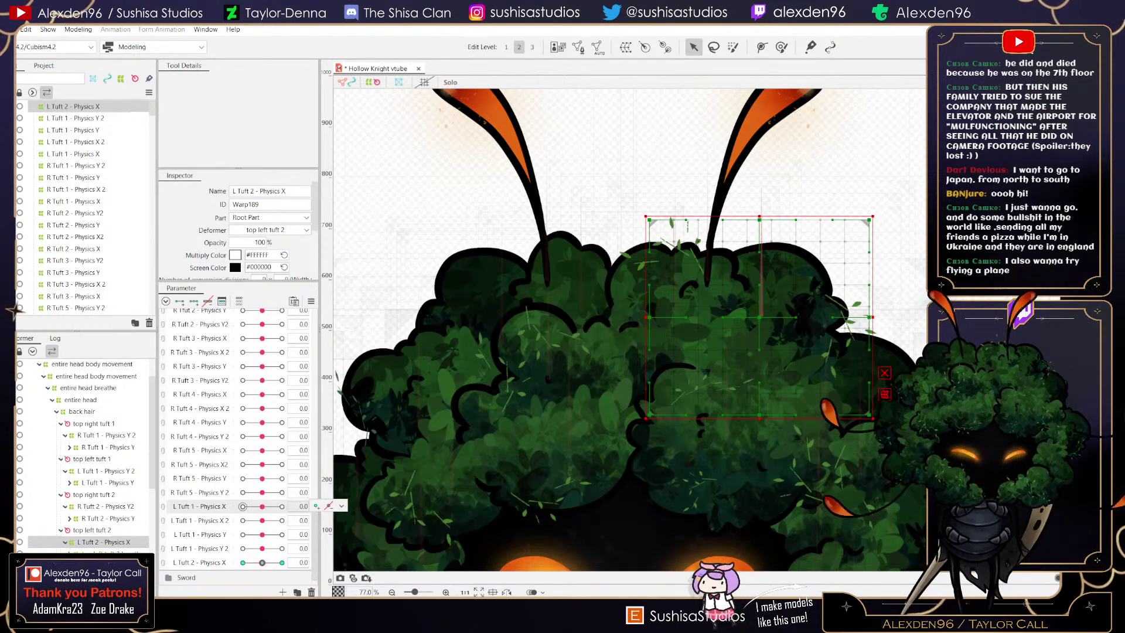
{"action": "mouse_move", "coordinate": [262, 563]}
{"action": "left_mouse_down"}
{"action": "mouse_move", "coordinate": [282, 562]}
{"action": "mouse_move", "coordinate": [243, 562]}
{"action": "left_mouse_up"}
{"action": "left_click", "coordinate": [262, 562]}
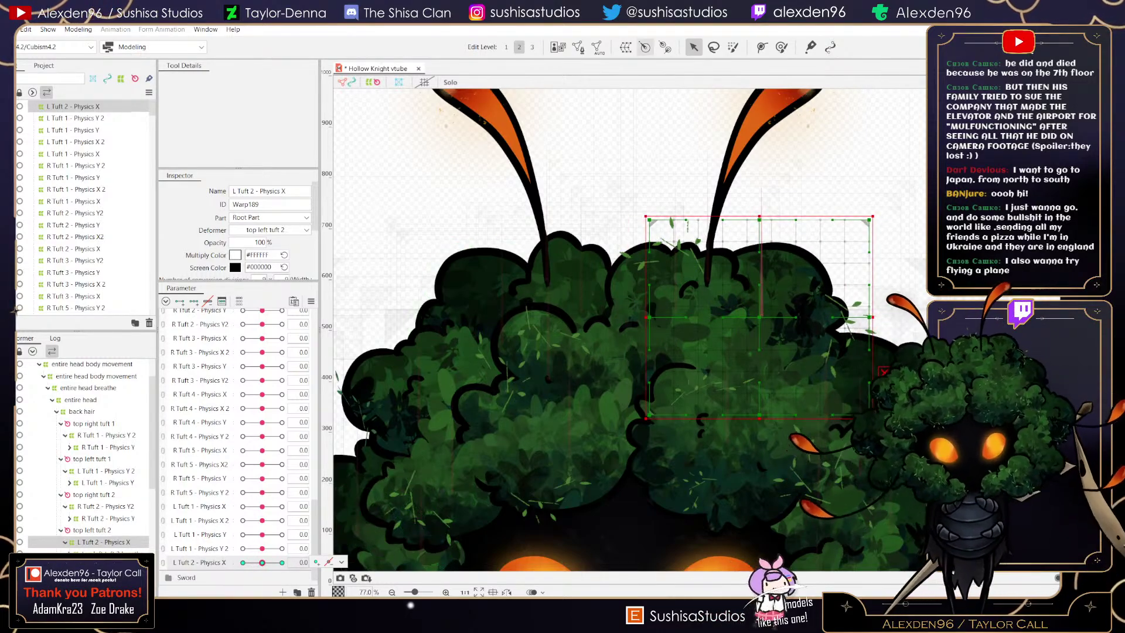
- Create warp deformer "L Tuft 2 - Physics X2" in Root Part as parent of L Tuft 2 - Physics X, and shrink its frame around the tuft's outer part
{"action": "left_click", "coordinate": [626, 47]}
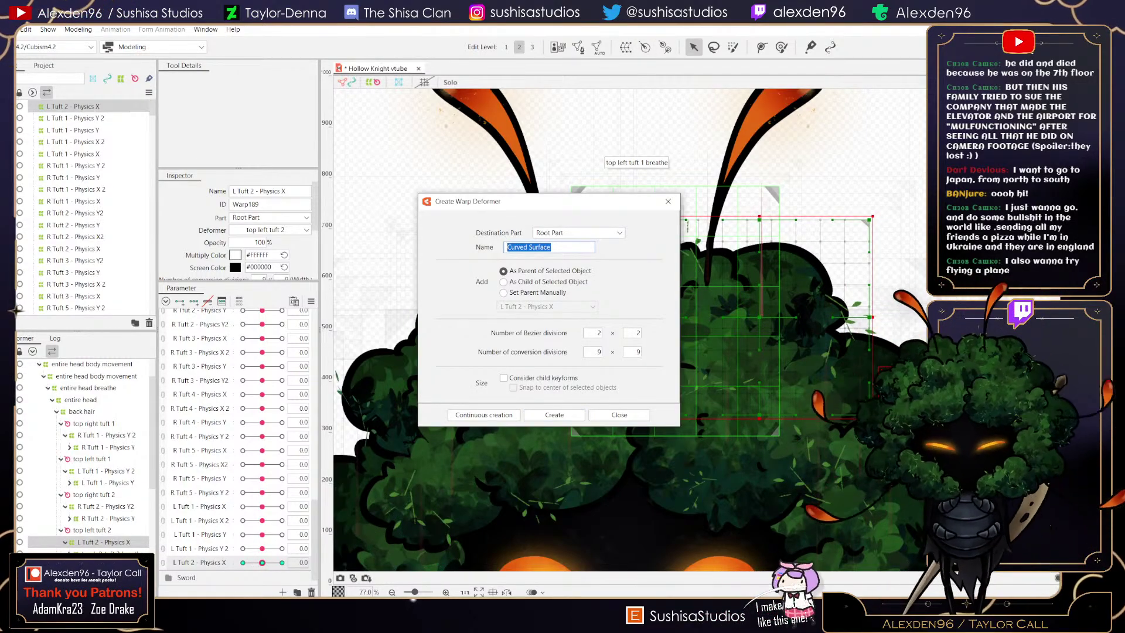
{"action": "type", "text": "l"}
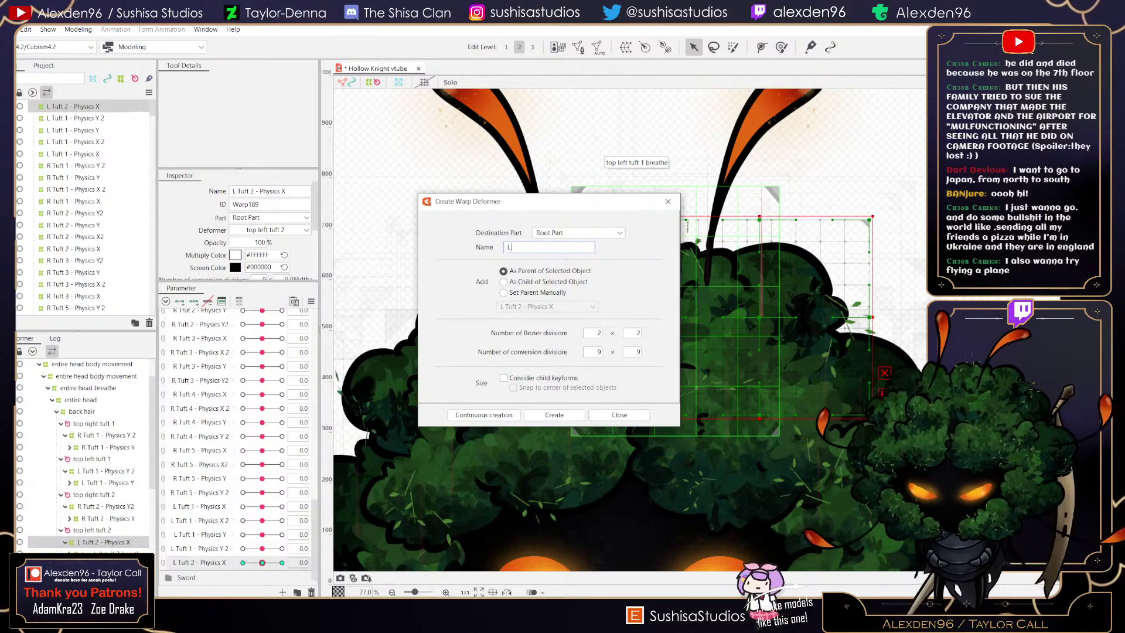
{"action": "type", "text": " Tuft"}
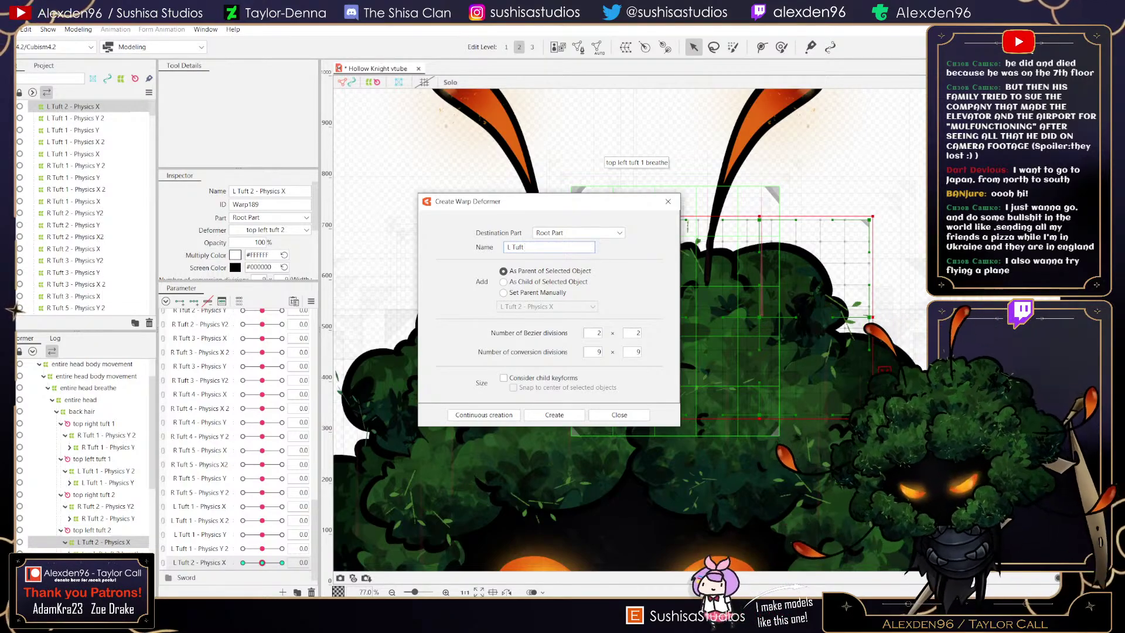
{"action": "type", "text": " 2 - Physics X2"}
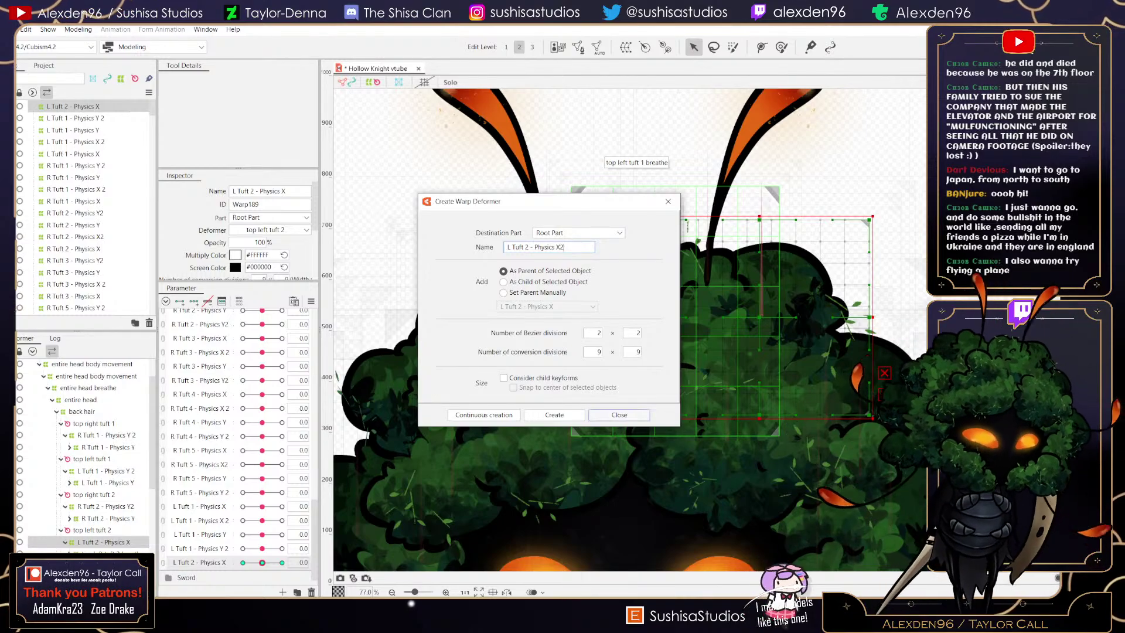
{"action": "key", "text": "Return"}
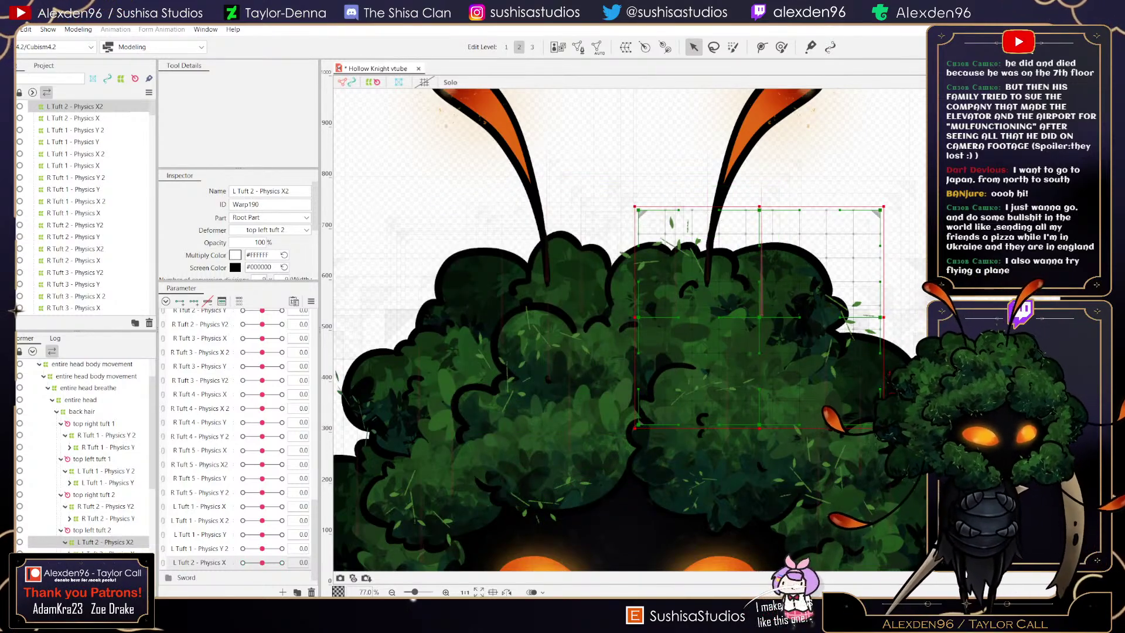
{"action": "left_click_drag", "start_coordinate": [883, 208], "coordinate": [874, 236]}
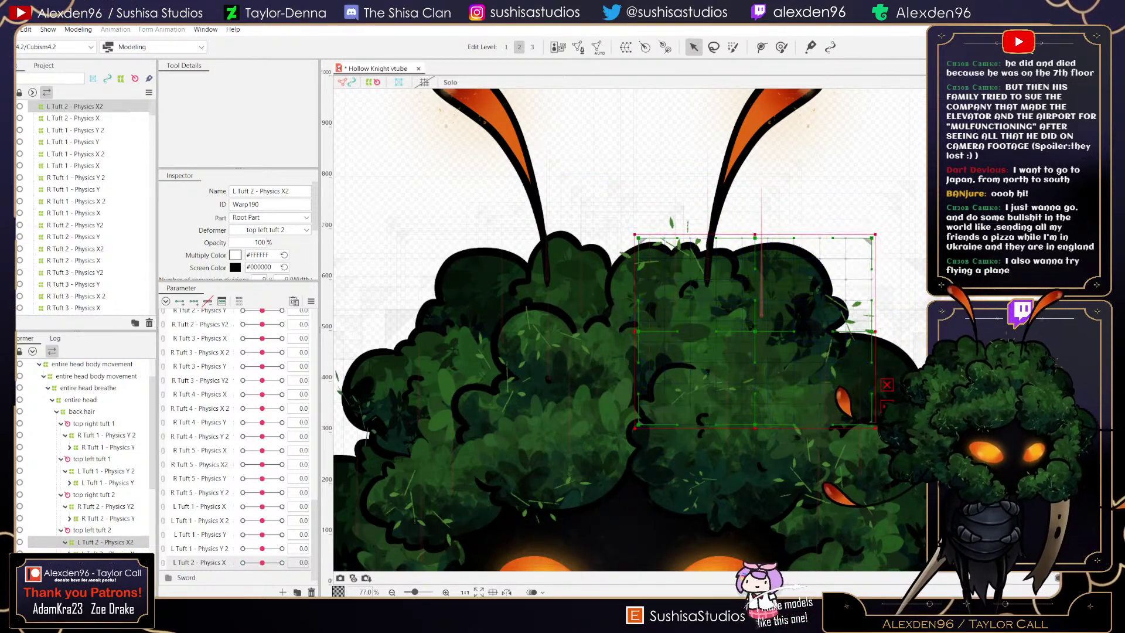
{"action": "left_click_drag", "start_coordinate": [635, 428], "coordinate": [681, 401]}
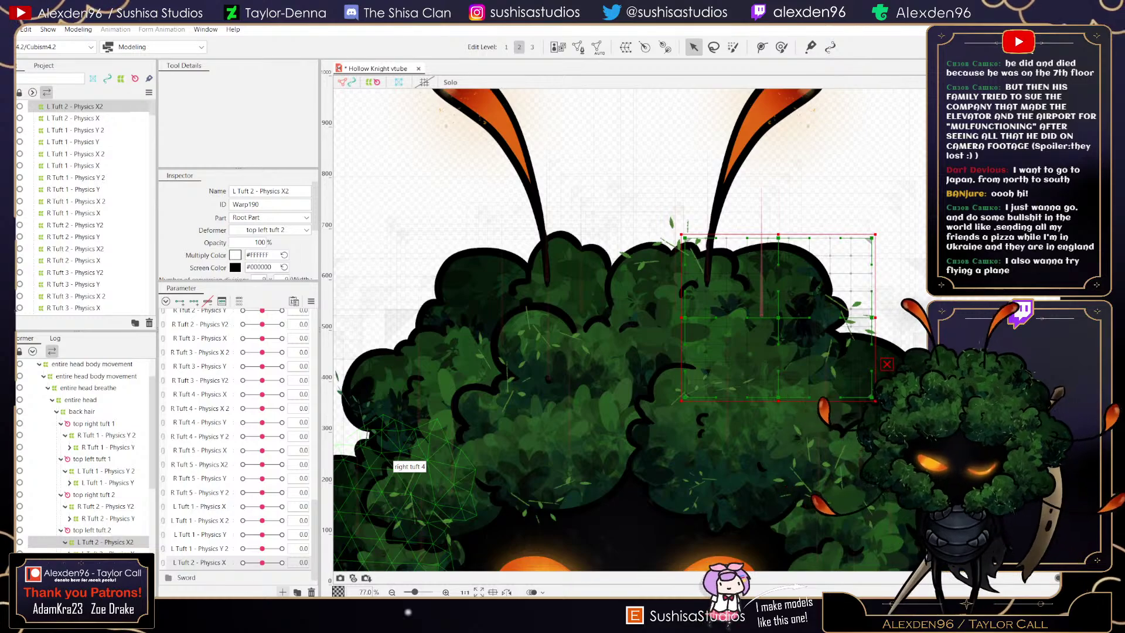
- Add a parameter named "L Tuft 2 - Physics X2" ranging from -1.0 to 1.0 and give the X2 deformer three keyforms on it
{"action": "left_click", "coordinate": [282, 592]}
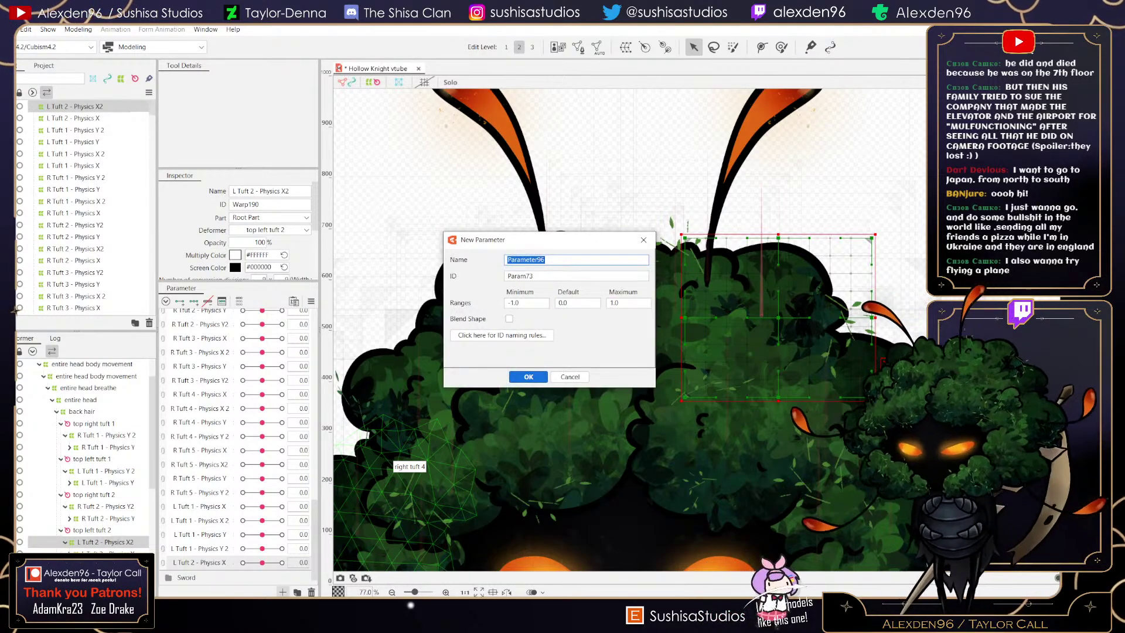
{"action": "type", "text": "L Tuft 2"}
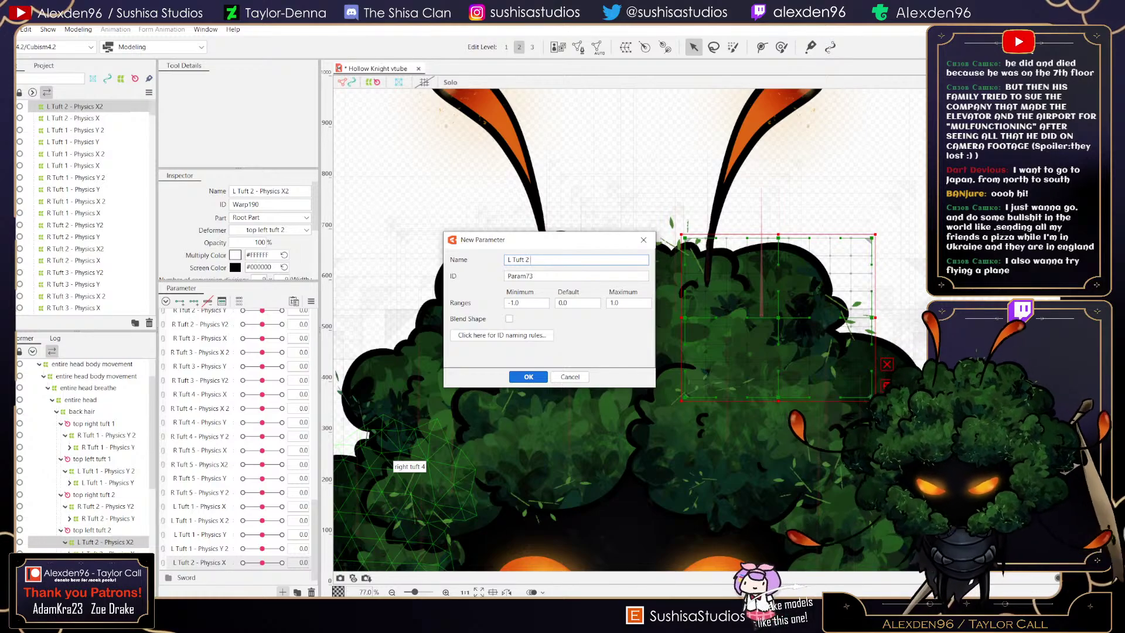
{"action": "type", "text": " - Physics X2"}
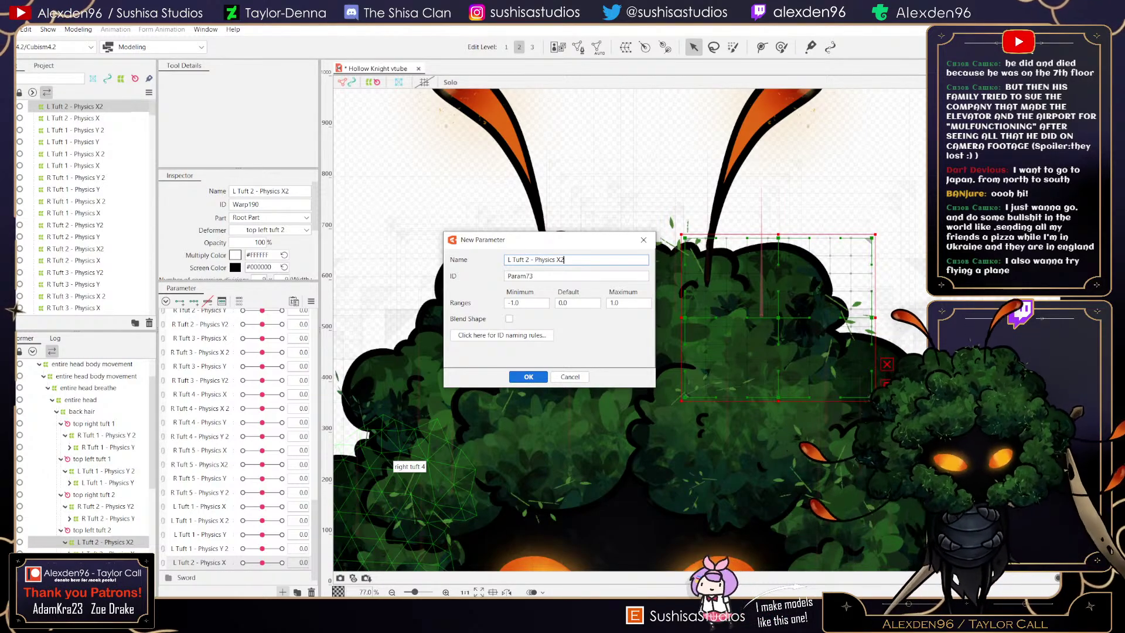
{"action": "left_click", "coordinate": [528, 377]}
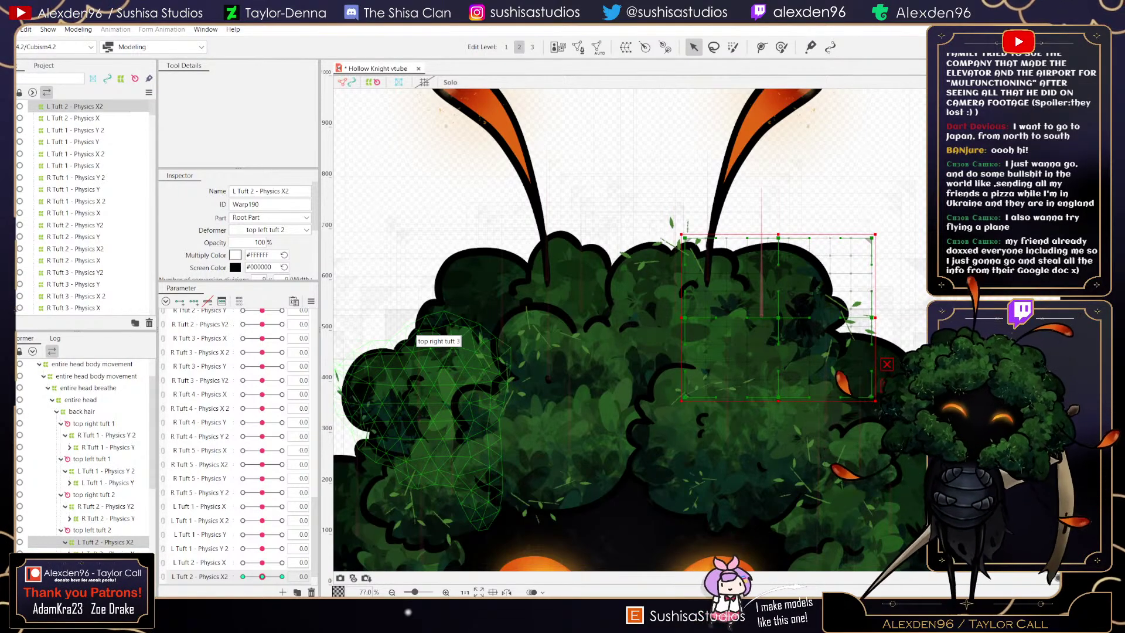
{"action": "left_click", "coordinate": [282, 577]}
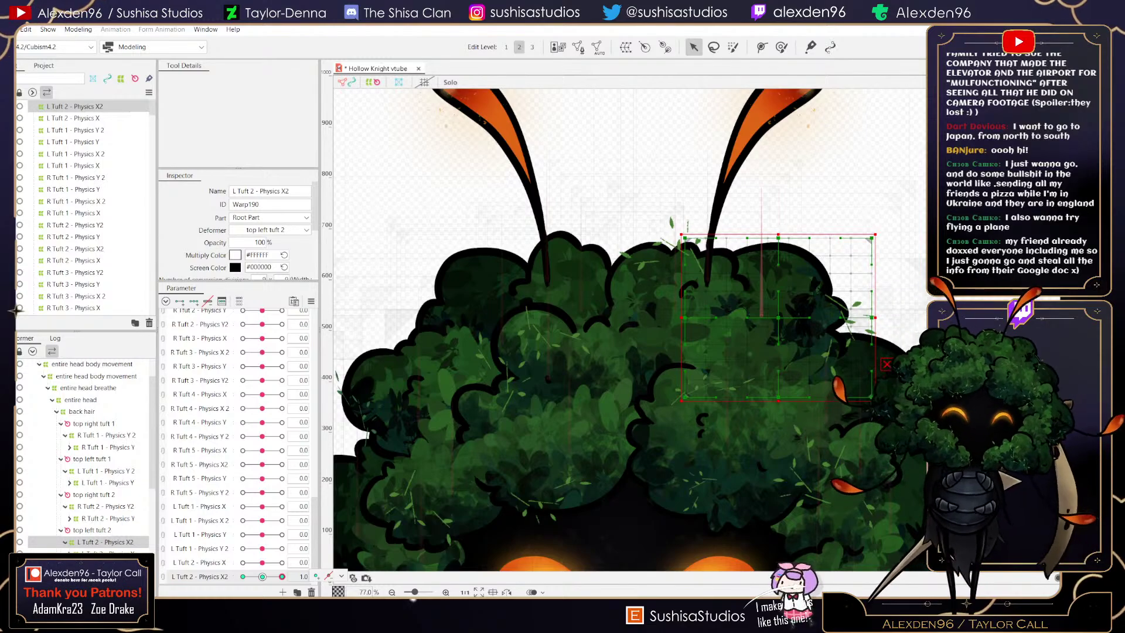
{"action": "left_click", "coordinate": [262, 577]}
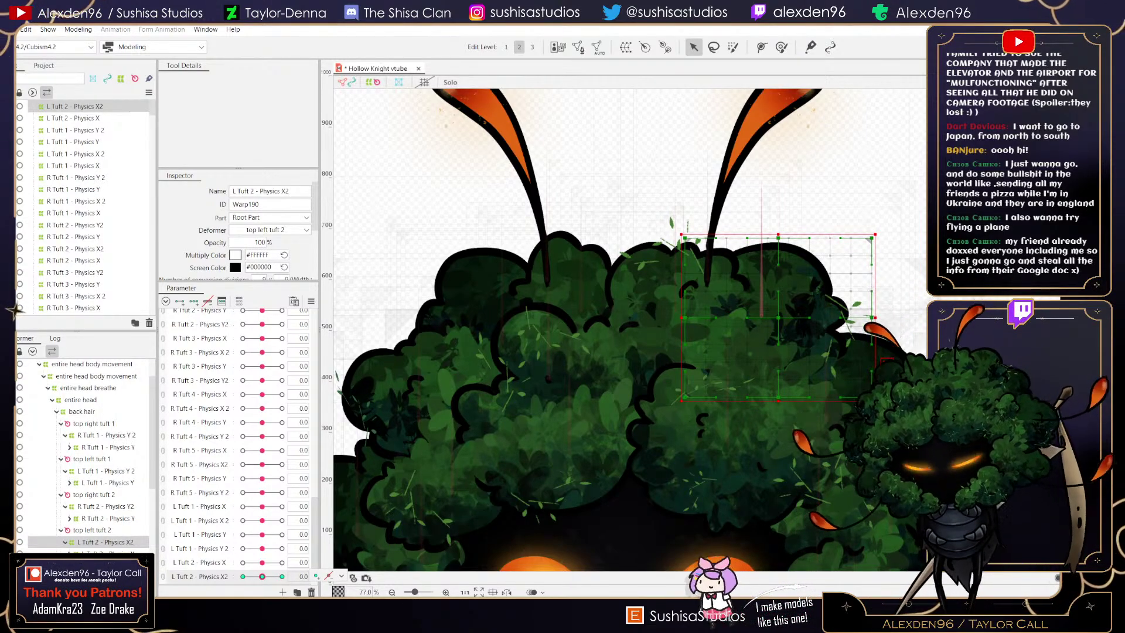
- Using L Tuft 1 - Physics X 2 as reference, pinch the X2 deformer's middle column and shift its centre right at value 1.0, and test the motion
{"action": "mouse_move", "coordinate": [262, 520]}
{"action": "left_mouse_down"}
{"action": "mouse_move", "coordinate": [280, 520]}
{"action": "mouse_move", "coordinate": [245, 521]}
{"action": "mouse_move", "coordinate": [266, 520]}
{"action": "left_mouse_up"}
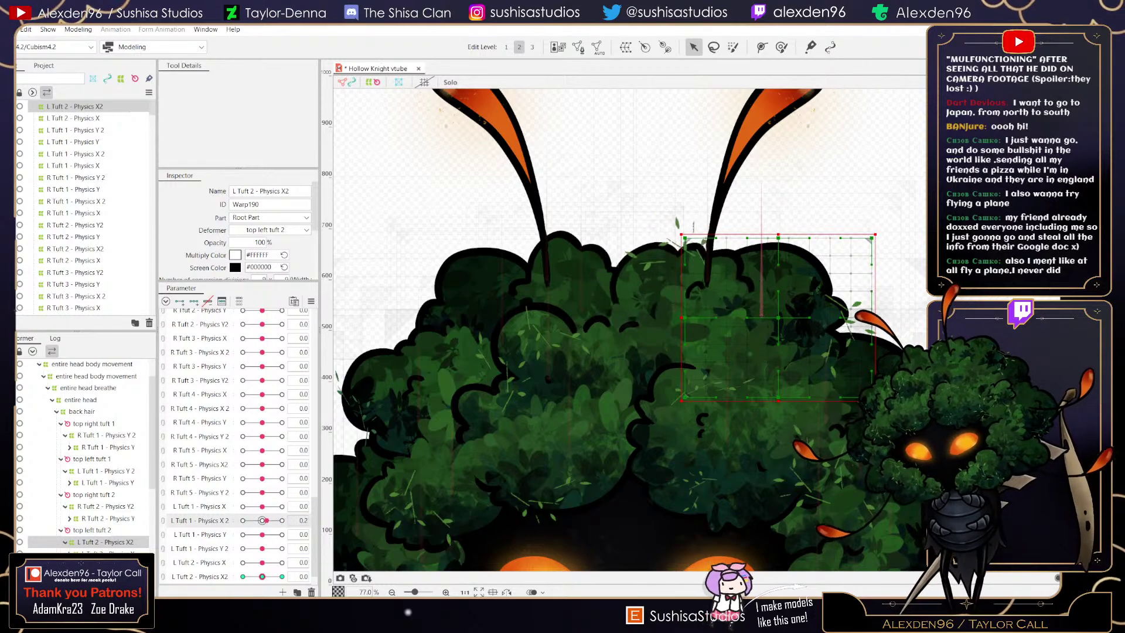
{"action": "left_click", "coordinate": [262, 520]}
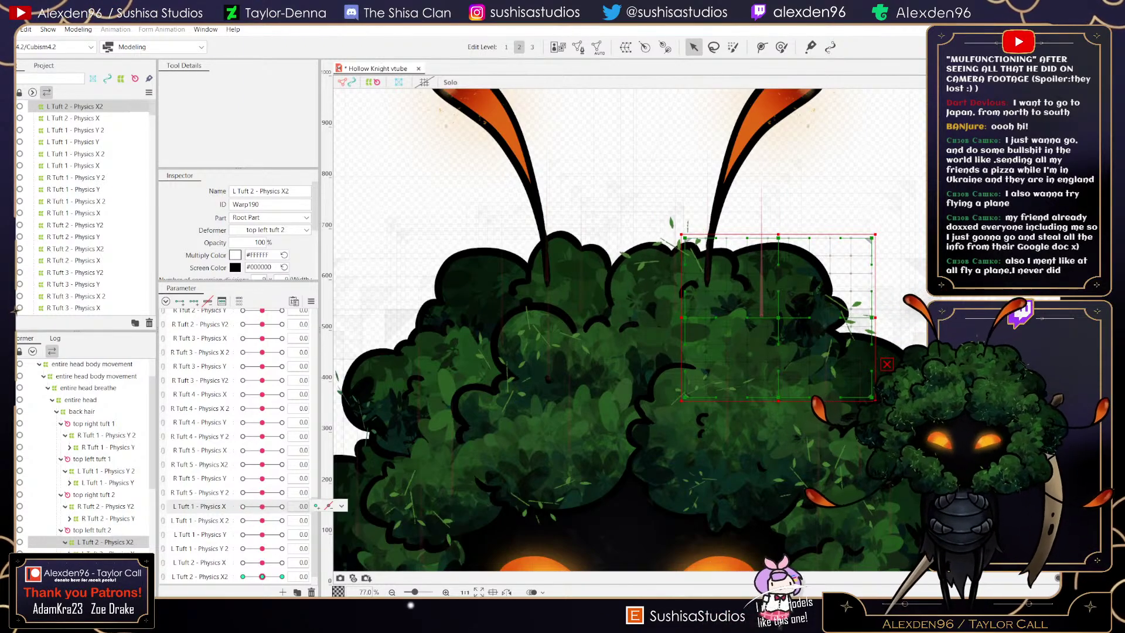
{"action": "left_click", "coordinate": [282, 576]}
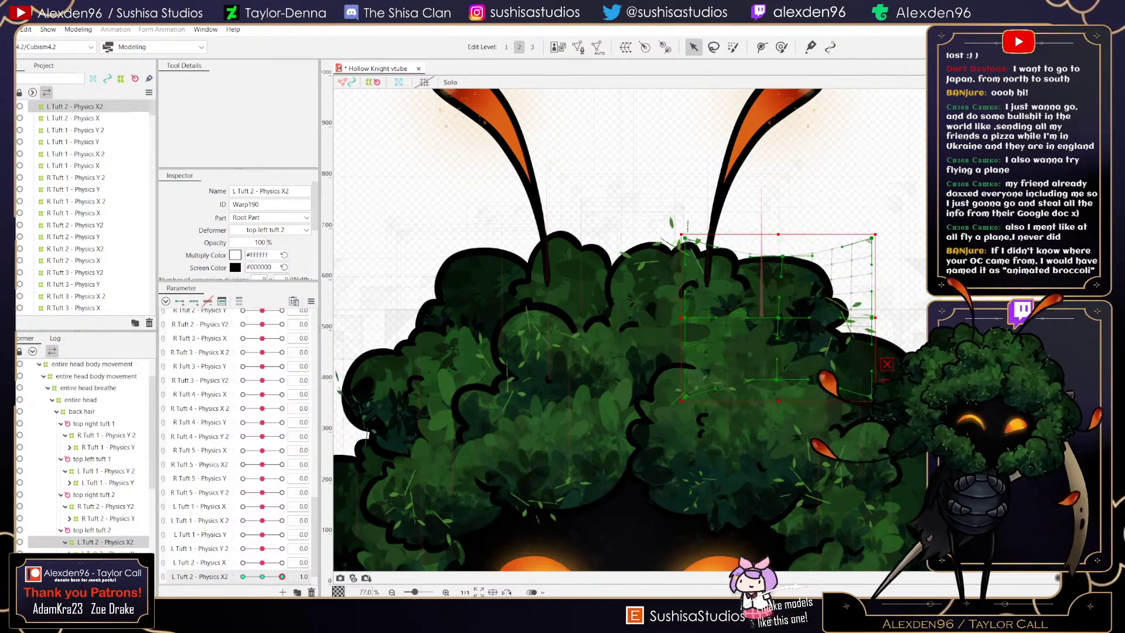
{"action": "scroll", "coordinate": [791, 311], "scroll_direction": "up", "scroll_amount": 1}
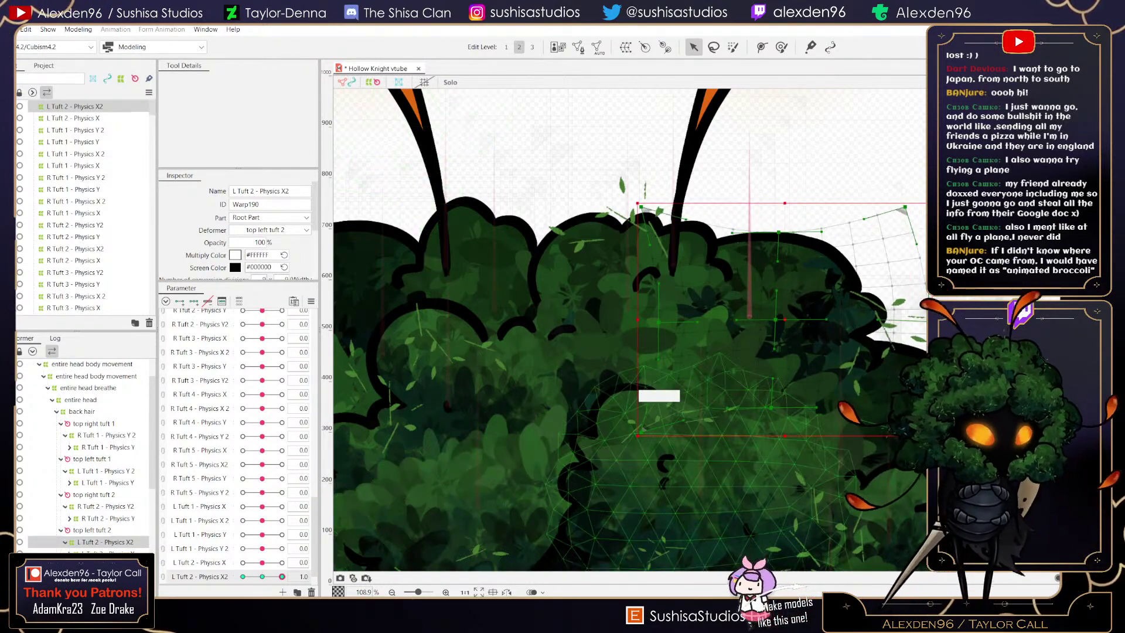
{"action": "scroll", "coordinate": [757, 320], "scroll_direction": "up", "scroll_amount": 2}
{"action": "left_click_drag", "start_coordinate": [782, 318], "coordinate": [823, 319]}
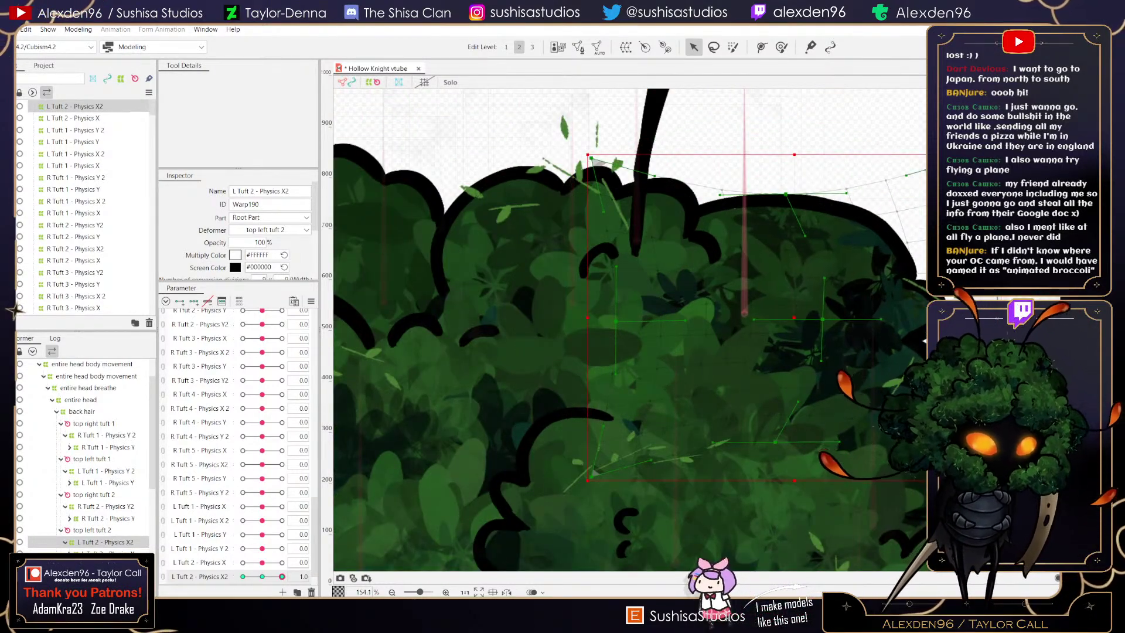
{"action": "scroll", "coordinate": [813, 311], "scroll_direction": "down", "scroll_amount": 4}
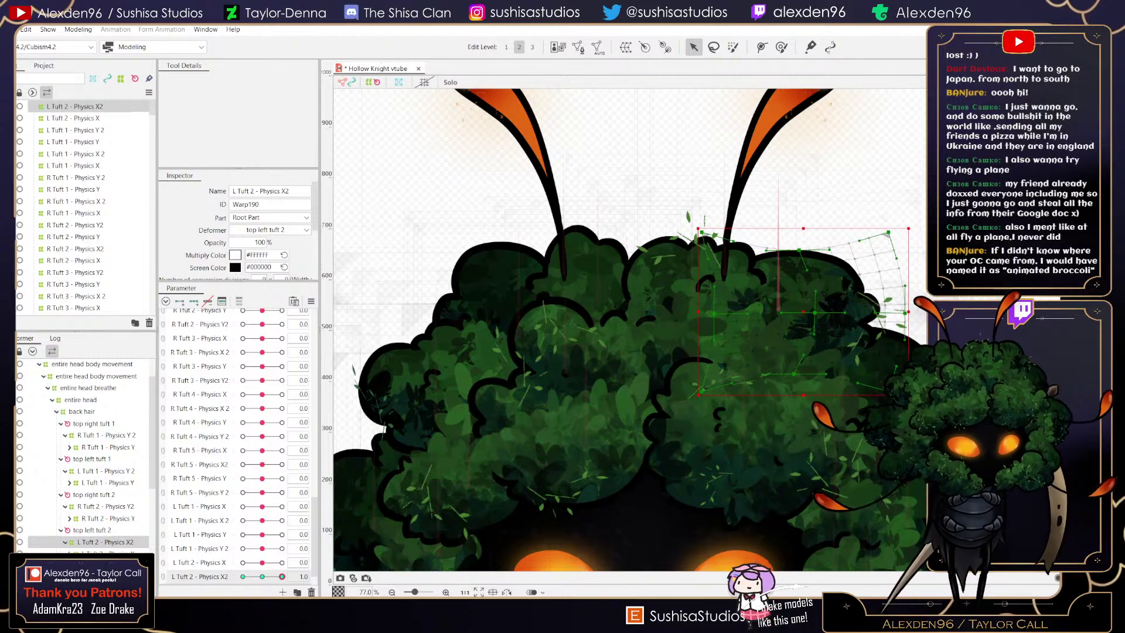
{"action": "left_click_drag", "start_coordinate": [282, 577], "coordinate": [243, 577]}
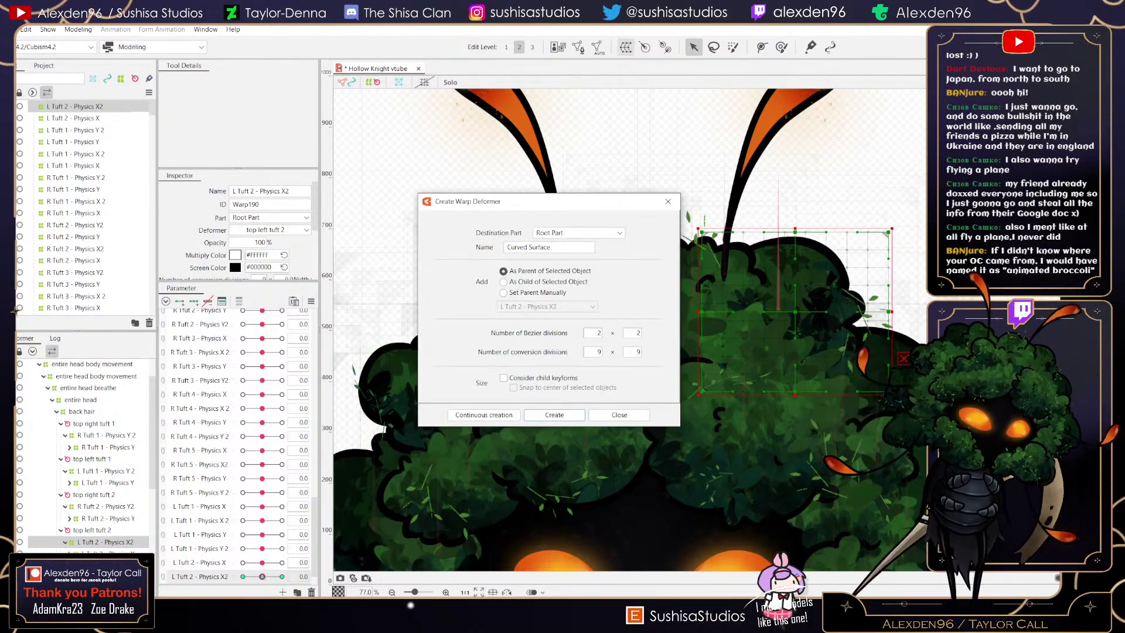
- Create warp deformer "L Tuft 2 - Physics Y" in Root Part as parent of L Tuft 2 - Physics X2, with 9 × 9 conversion divisions
{"action": "left_click", "coordinate": [626, 47]}
{"action": "left_click", "coordinate": [557, 248]}
{"action": "key", "text": "ctrl+a"}
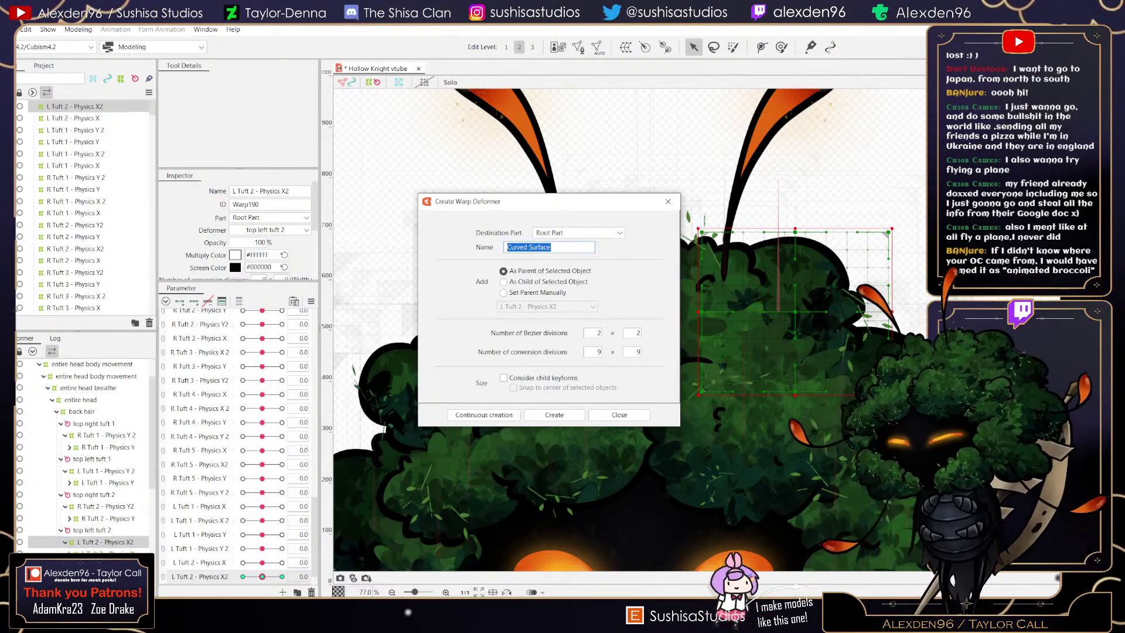
{"action": "type", "text": "L Tuft 2 - Physics Y"}
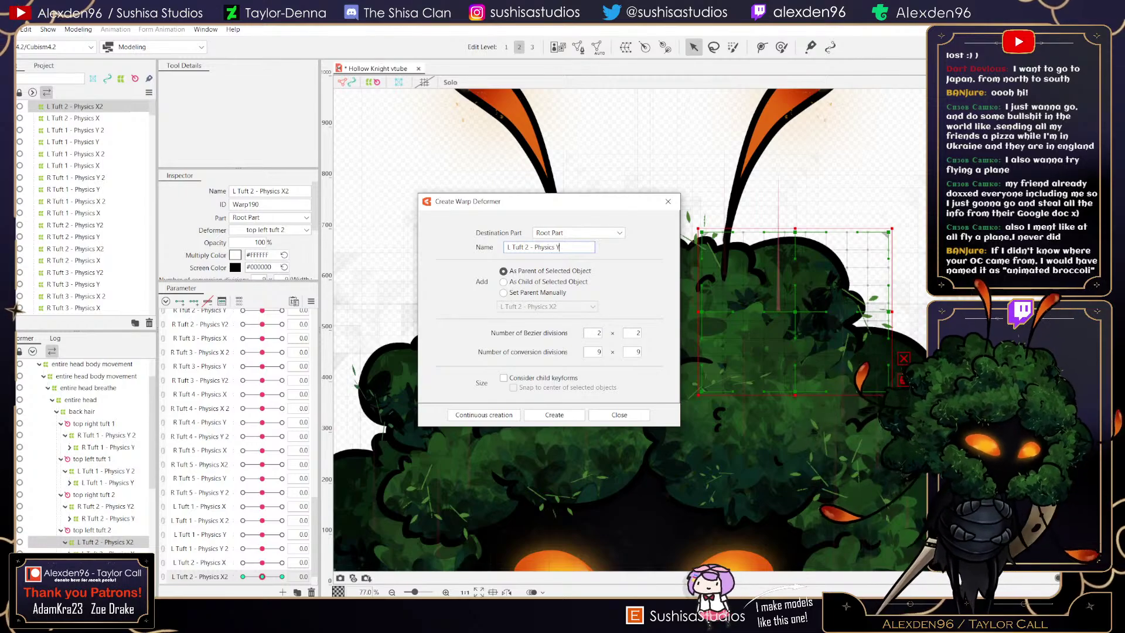
{"action": "key", "text": "Return"}
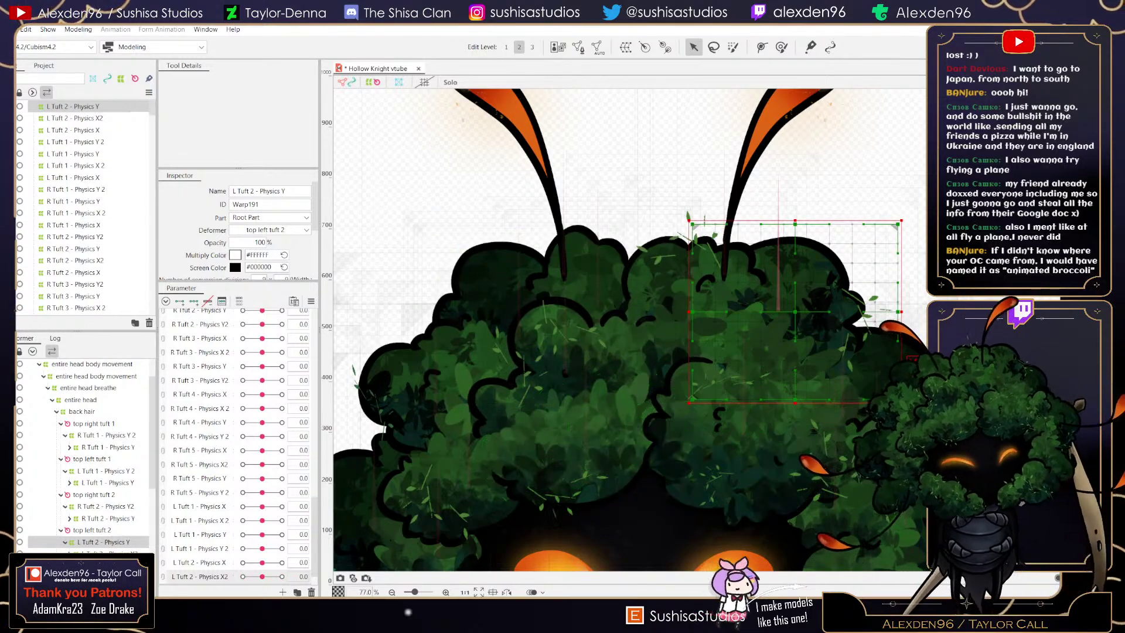
{"action": "scroll", "coordinate": [759, 471], "scroll_direction": "down", "scroll_amount": 4}
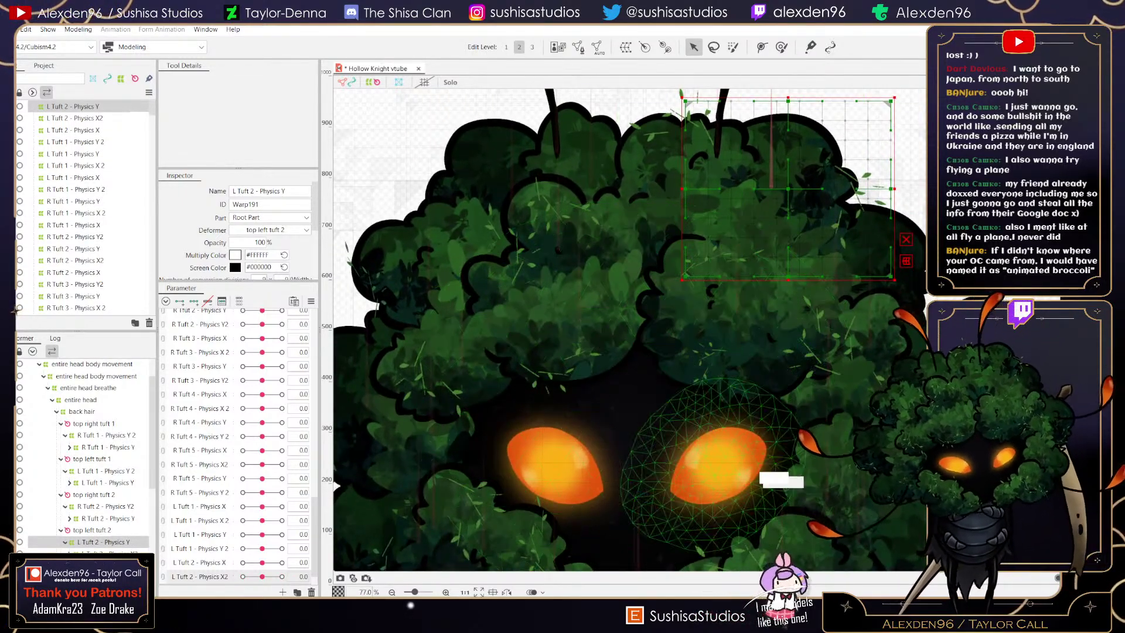
{"action": "scroll", "coordinate": [759, 476], "scroll_direction": "down", "scroll_amount": 3}
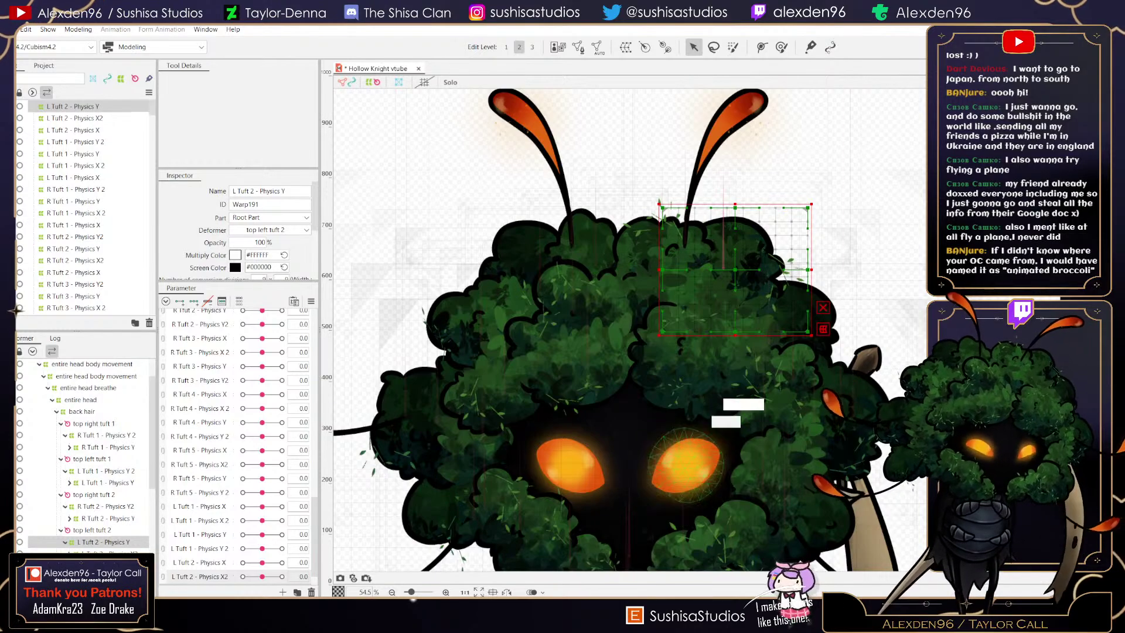
{"action": "scroll", "coordinate": [733, 404], "scroll_direction": "down", "scroll_amount": 3}
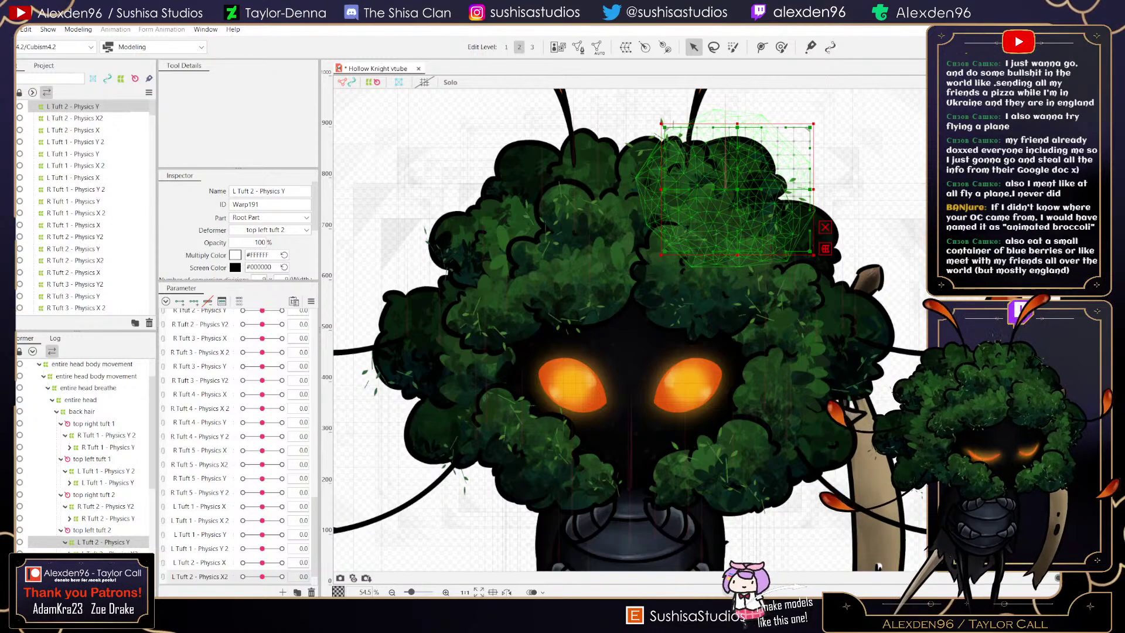
{"action": "scroll", "coordinate": [734, 164], "scroll_direction": "up", "scroll_amount": 3}
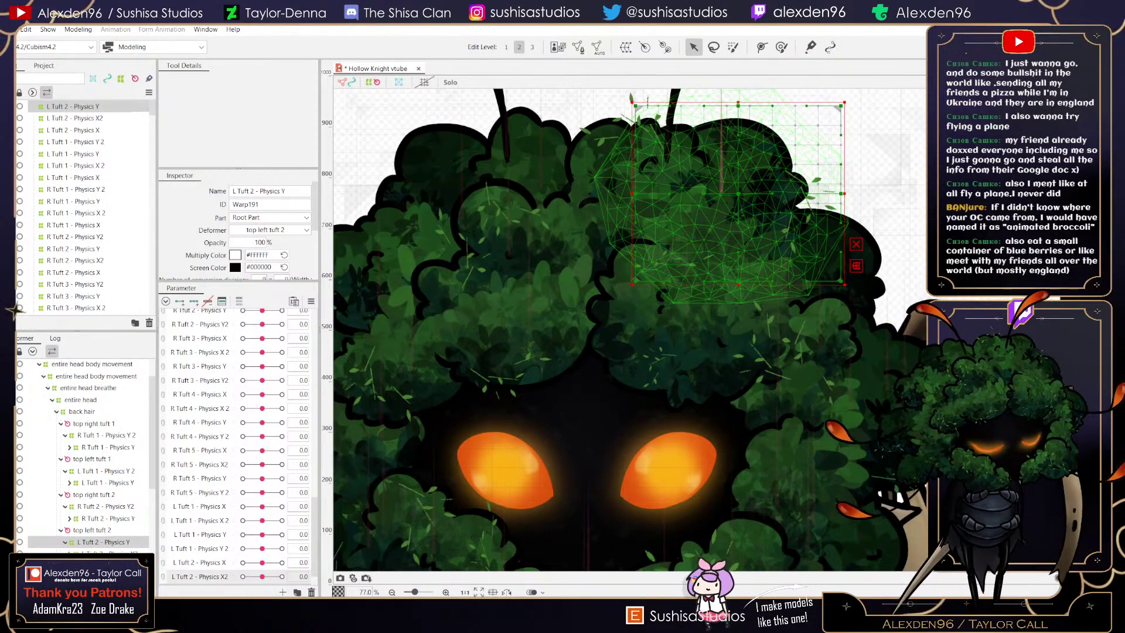
{"action": "left_click_drag", "start_coordinate": [645, 293], "coordinate": [705, 379]}
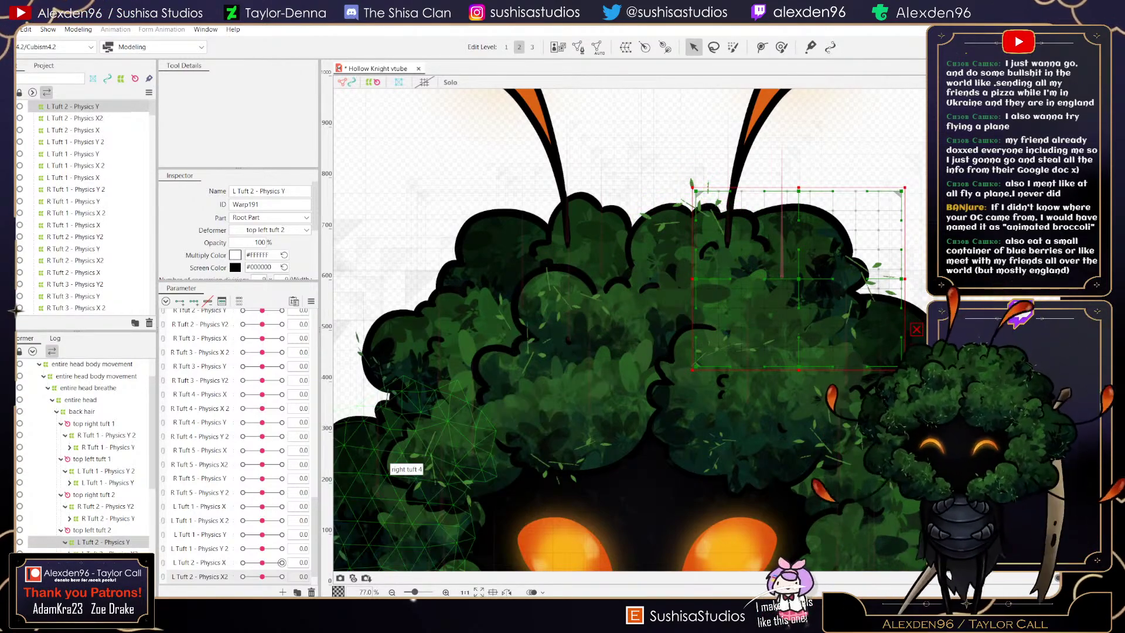
{"action": "scroll", "coordinate": [237, 445], "scroll_direction": "down", "scroll_amount": 1}
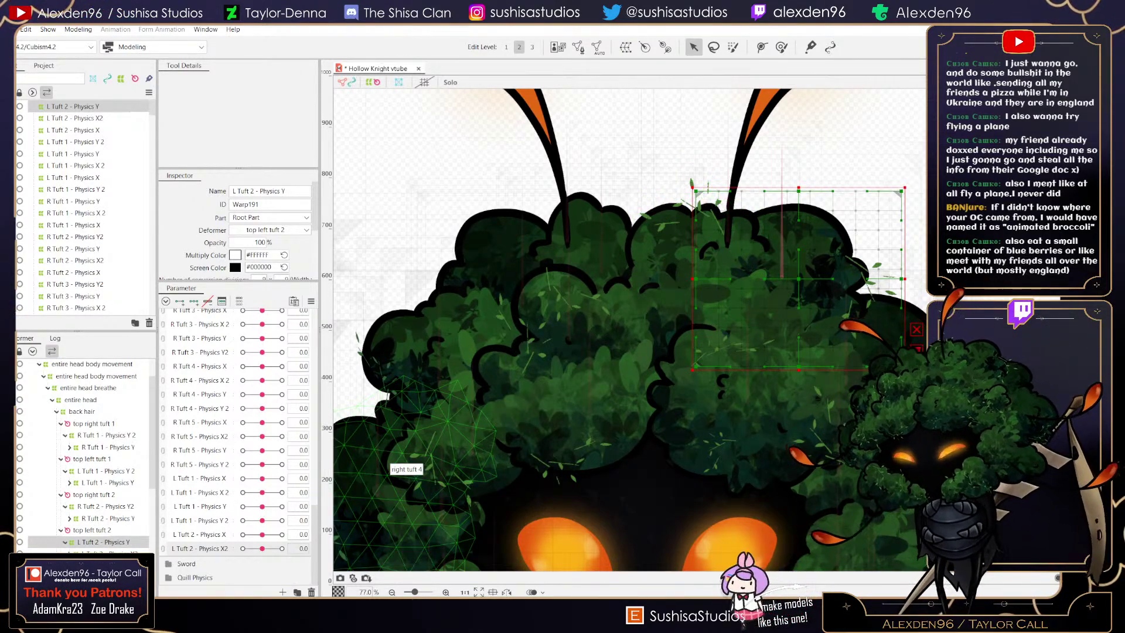
- Add a parameter named "L Tuft 2 - Physics Y" ranging from -1.0 to 1.0, save, and give the Y deformer three keyforms on it
{"action": "left_click", "coordinate": [283, 592]}
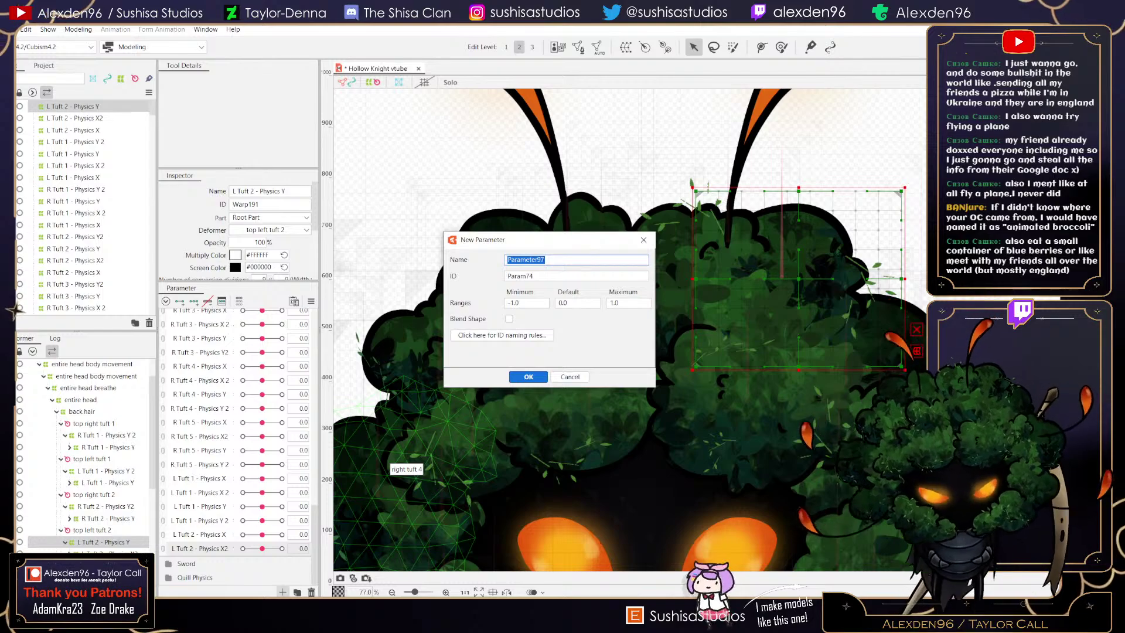
{"action": "type", "text": "L Tuft"}
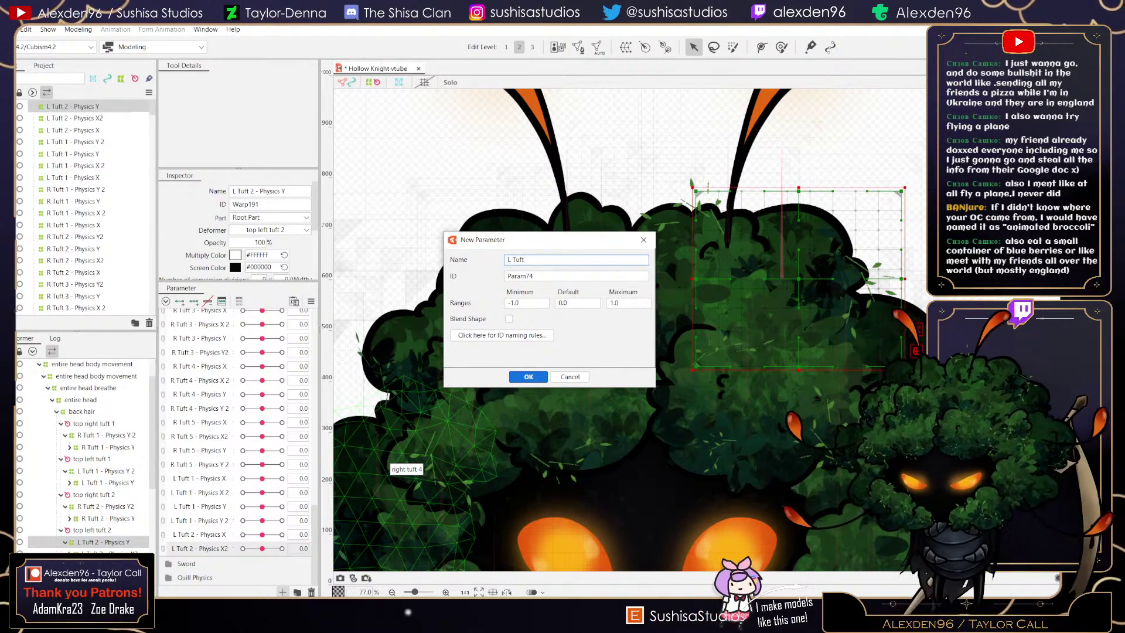
{"action": "type", "text": " 2 - Physics Y"}
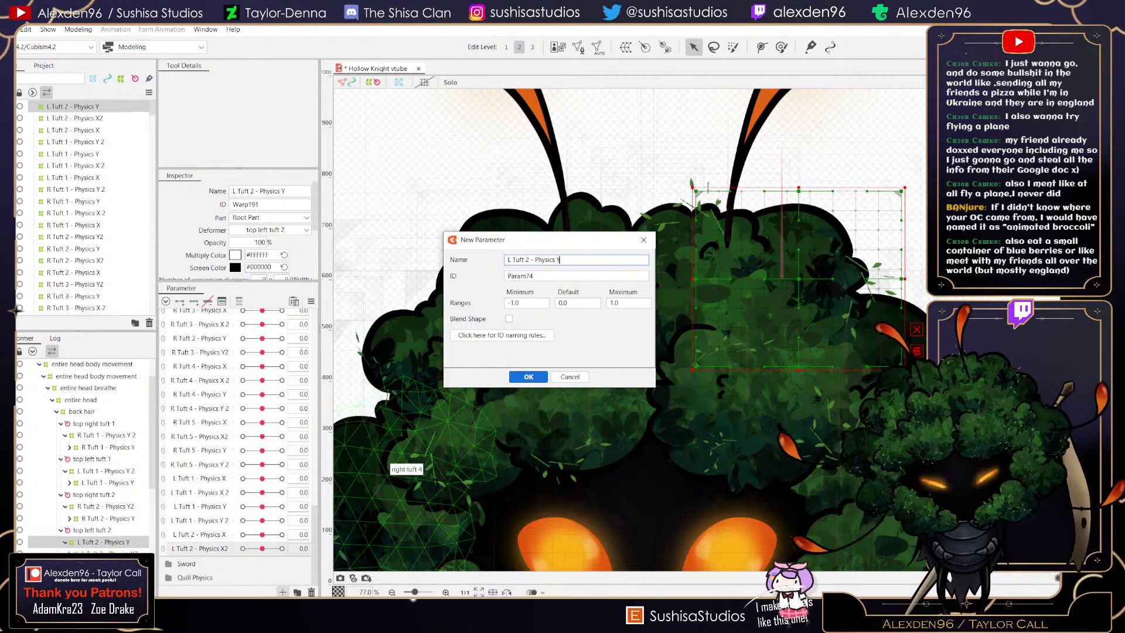
{"action": "key", "text": "Return"}
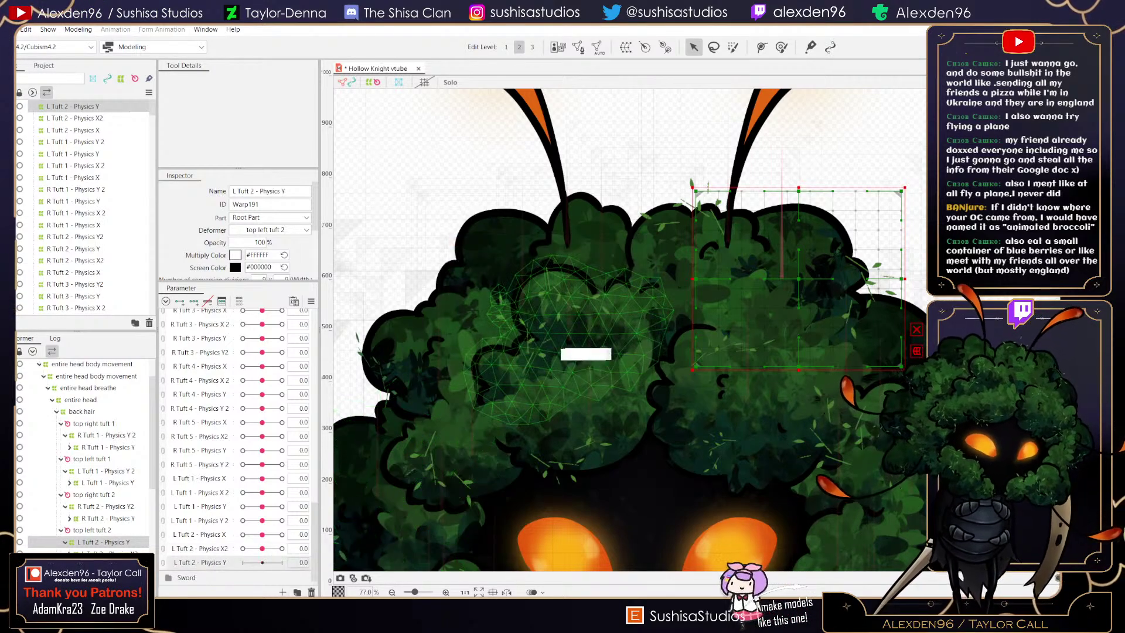
{"action": "key", "text": "ctrl+s"}
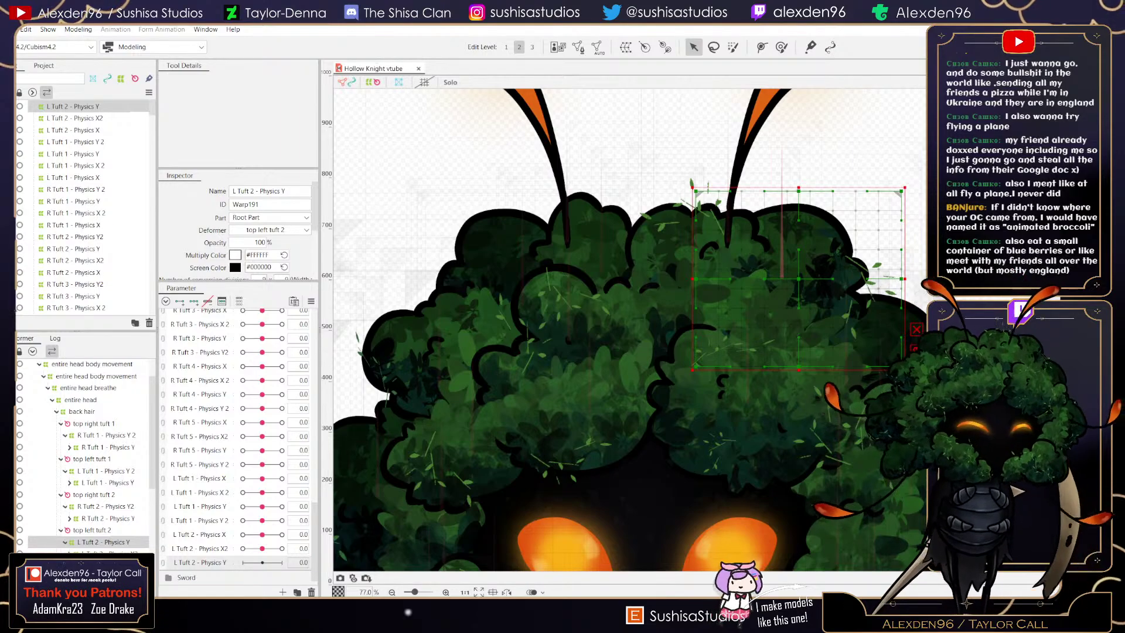
{"action": "left_click", "coordinate": [194, 301]}
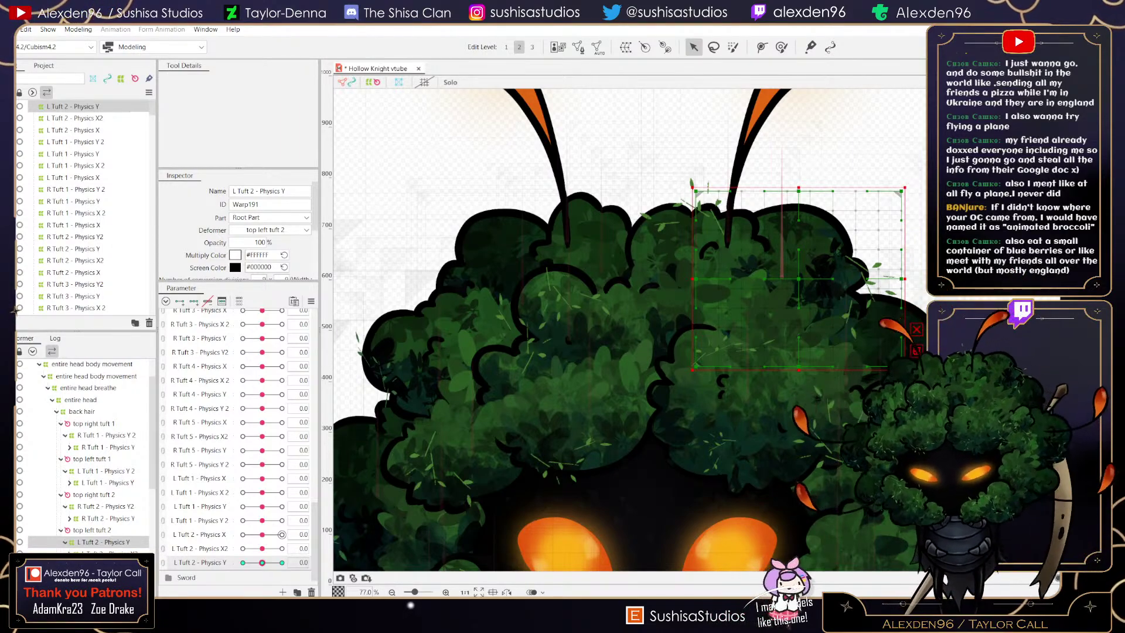
- Using L Tuft 1 - Physics Y as reference, arch the Y deformer's upper edge upward and pull its sides inward at value 1.0
{"action": "left_click", "coordinate": [282, 562]}
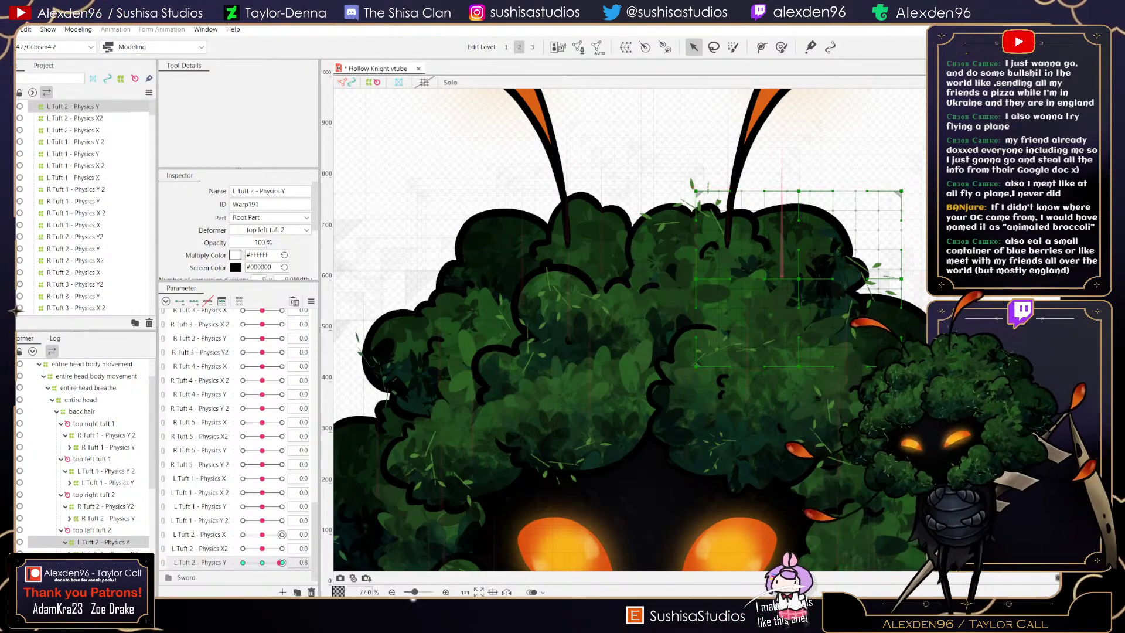
{"action": "left_click", "coordinate": [262, 563]}
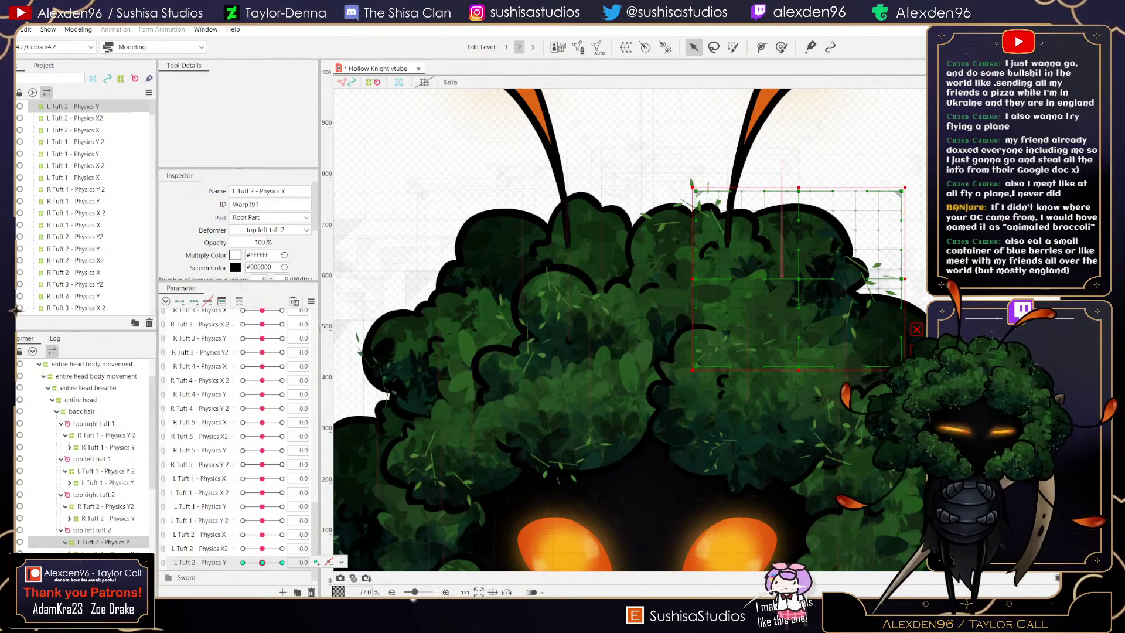
{"action": "left_click", "coordinate": [282, 563]}
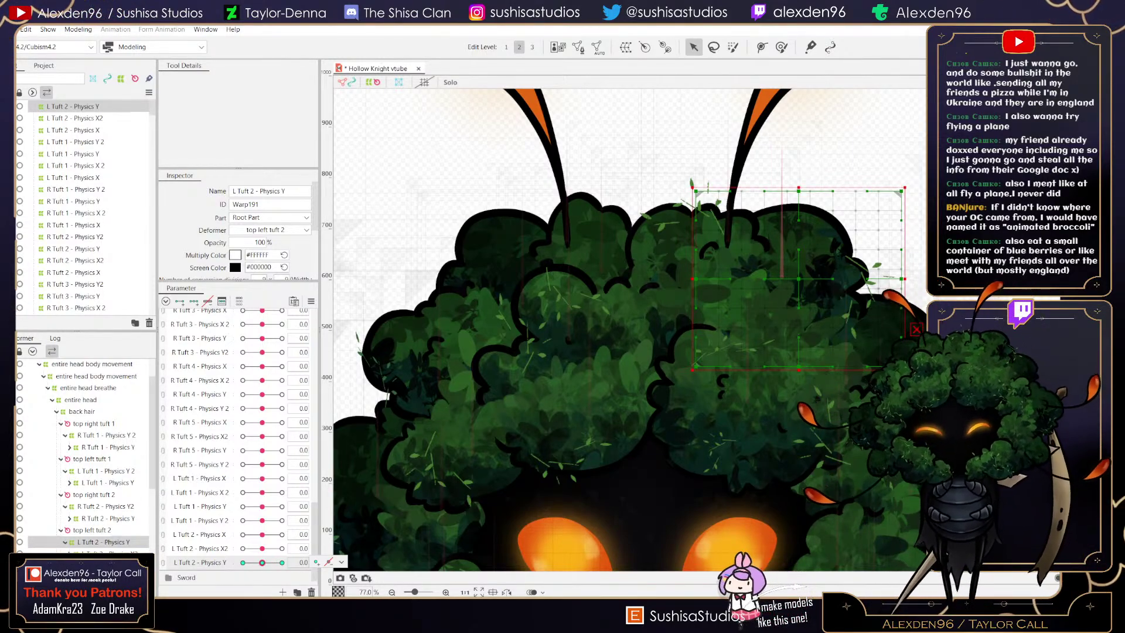
{"action": "left_click", "coordinate": [282, 563]}
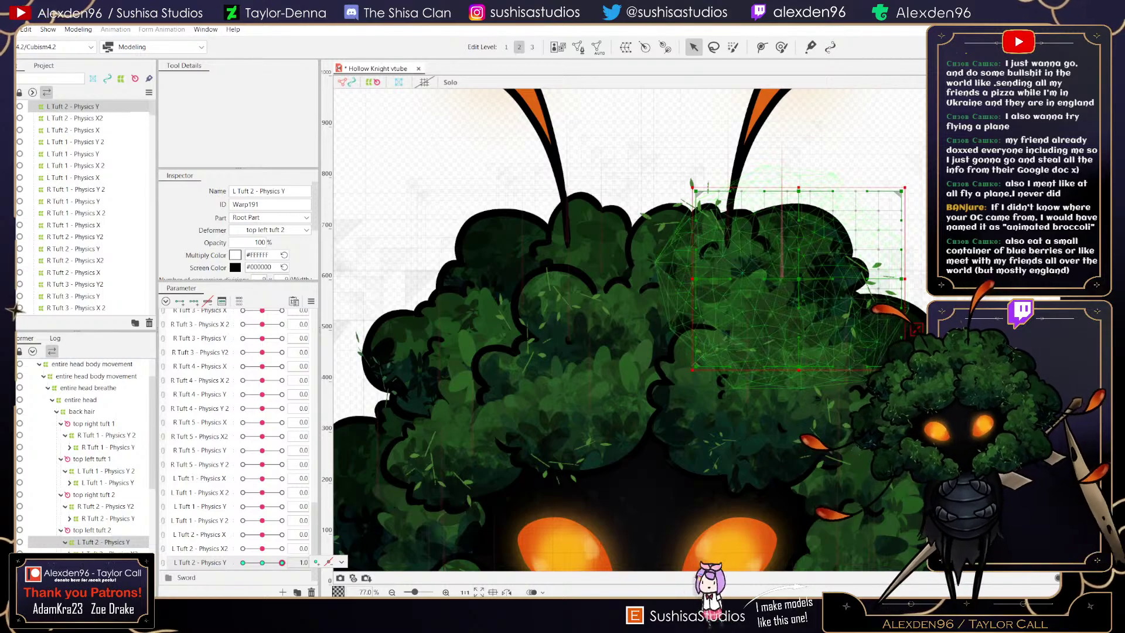
{"action": "left_click", "coordinate": [262, 563]}
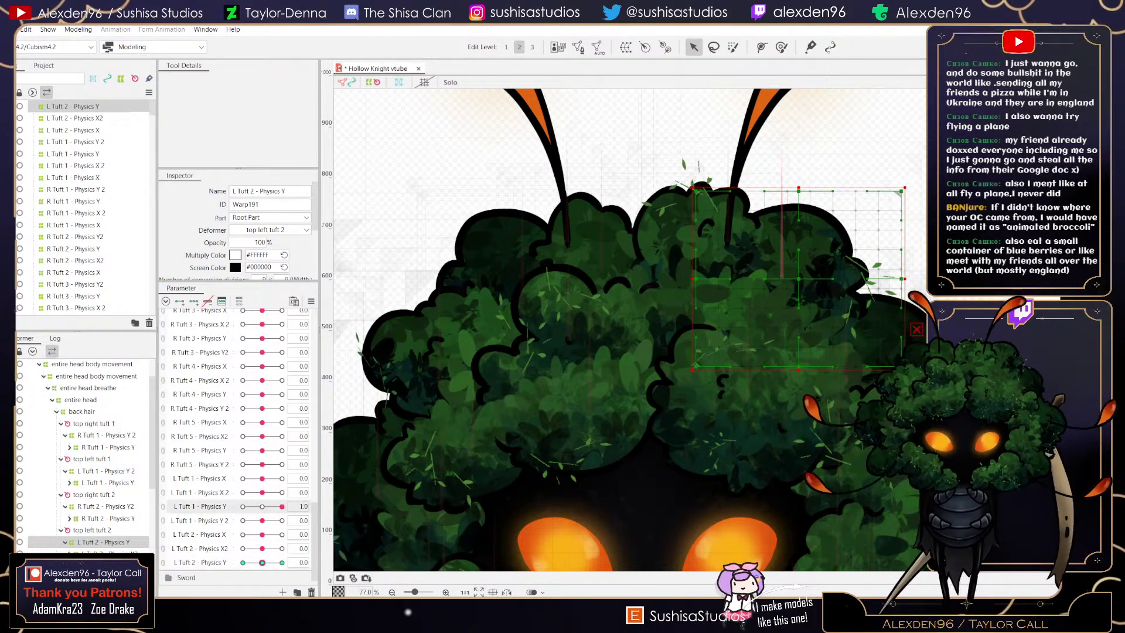
{"action": "left_click", "coordinate": [282, 563]}
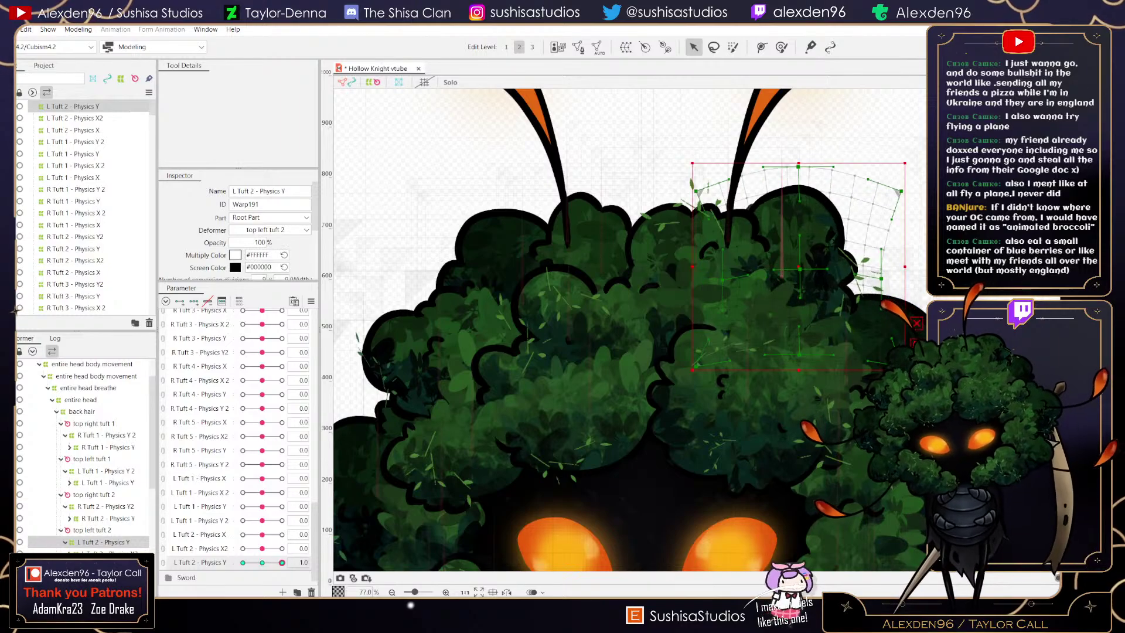
{"action": "scroll", "coordinate": [800, 270], "scroll_direction": "up", "scroll_amount": 3}
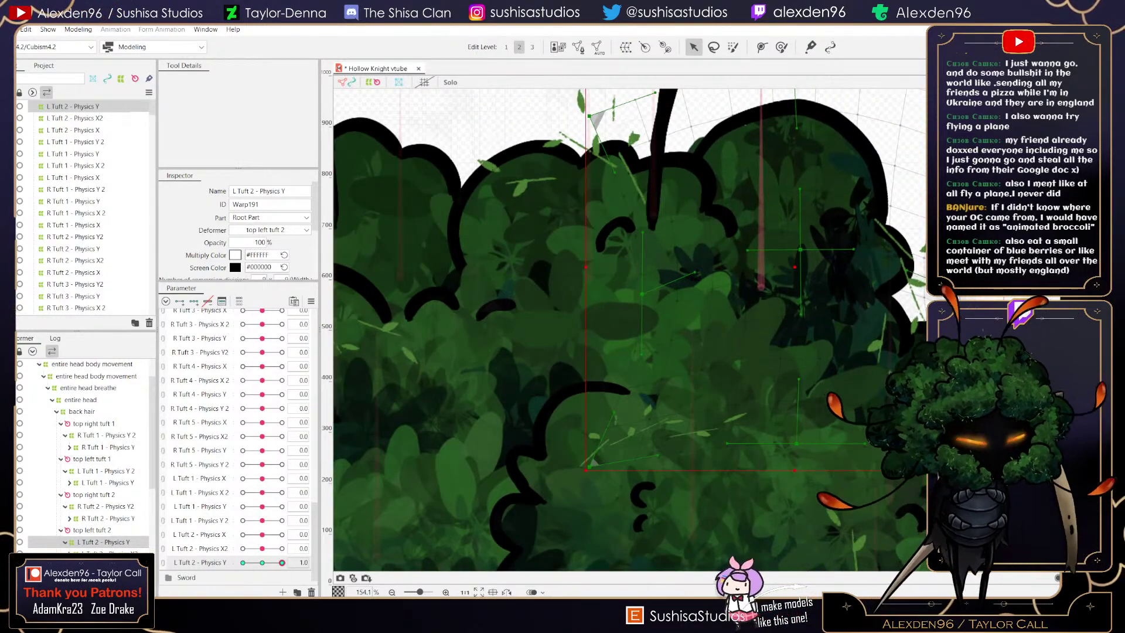
{"action": "scroll", "coordinate": [809, 280], "scroll_direction": "down", "scroll_amount": 3}
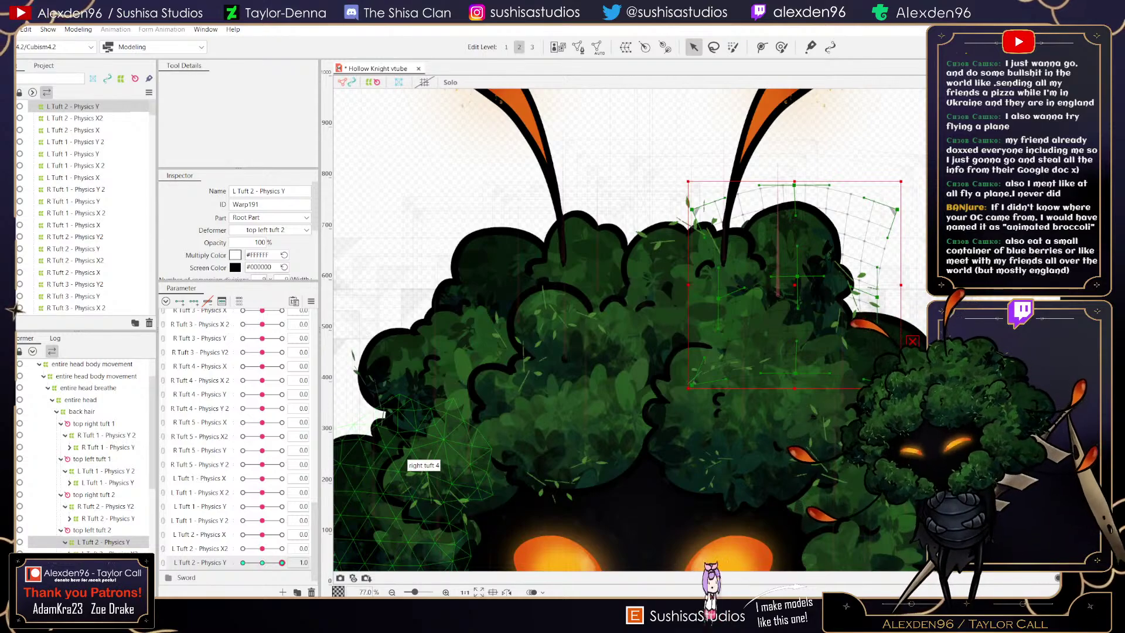
- At value -1.0, lower the middle of the Y deformer's upper edge and bulge both sides outward, then test the motion and return to 0.0
{"action": "left_click_drag", "start_coordinate": [282, 562], "coordinate": [242, 563]}
{"action": "left_click_drag", "start_coordinate": [795, 209], "coordinate": [796, 225]}
{"action": "left_click_drag", "start_coordinate": [898, 297], "coordinate": [921, 300]}
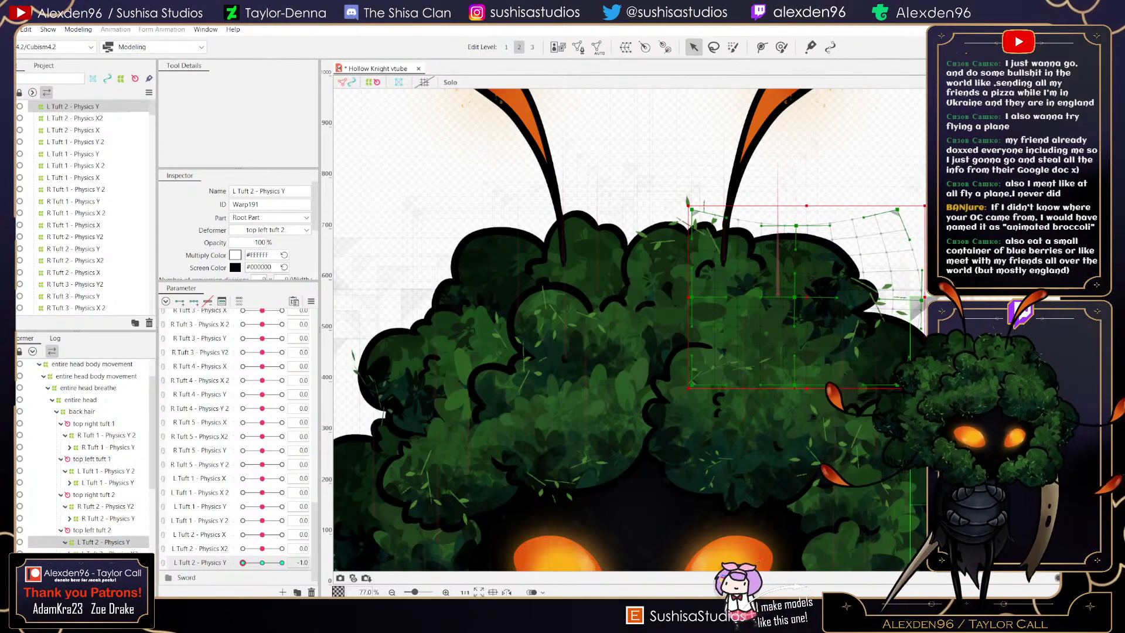
{"action": "left_click_drag", "start_coordinate": [689, 298], "coordinate": [674, 297]}
{"action": "scroll", "coordinate": [796, 298], "scroll_direction": "up", "scroll_amount": 5}
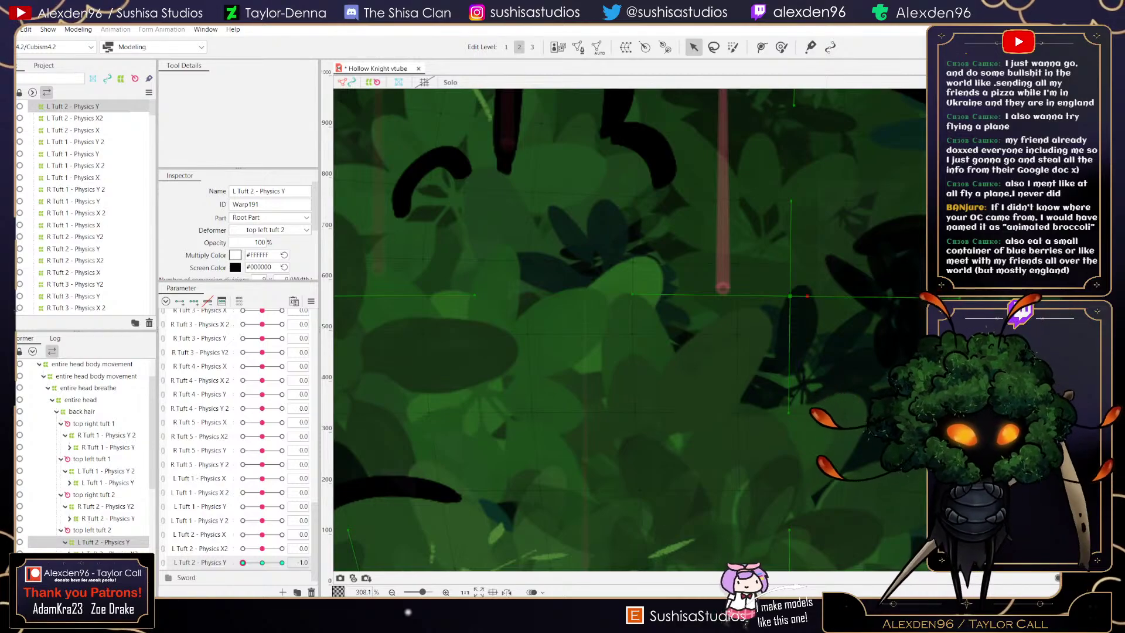
{"action": "scroll", "coordinate": [832, 436], "scroll_direction": "down", "scroll_amount": 4}
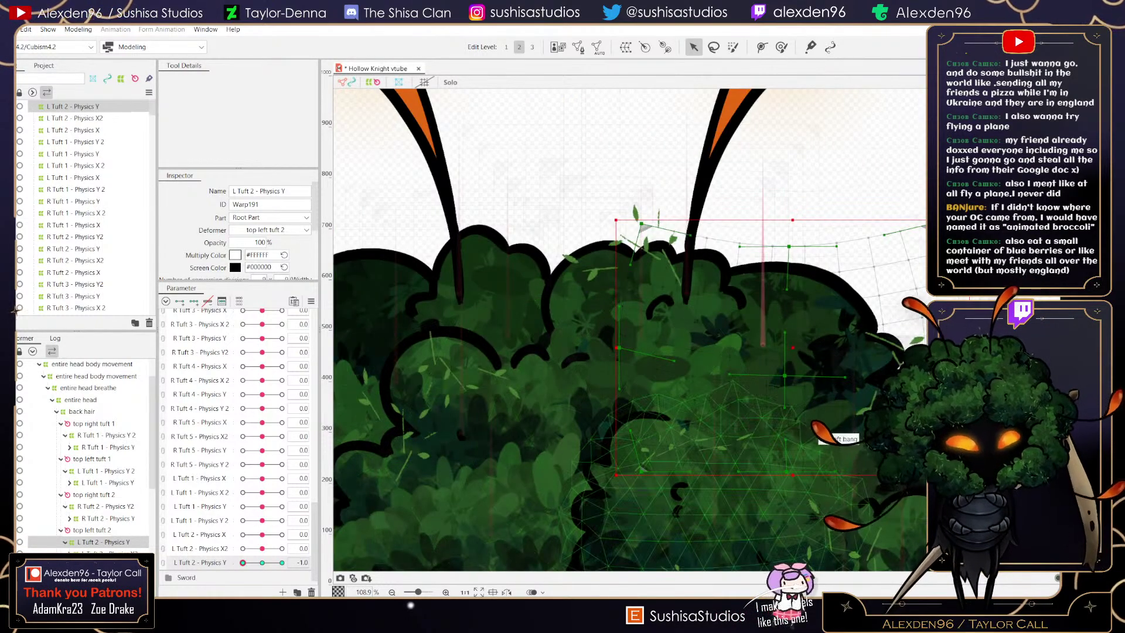
{"action": "left_click_drag", "start_coordinate": [243, 563], "coordinate": [281, 562]}
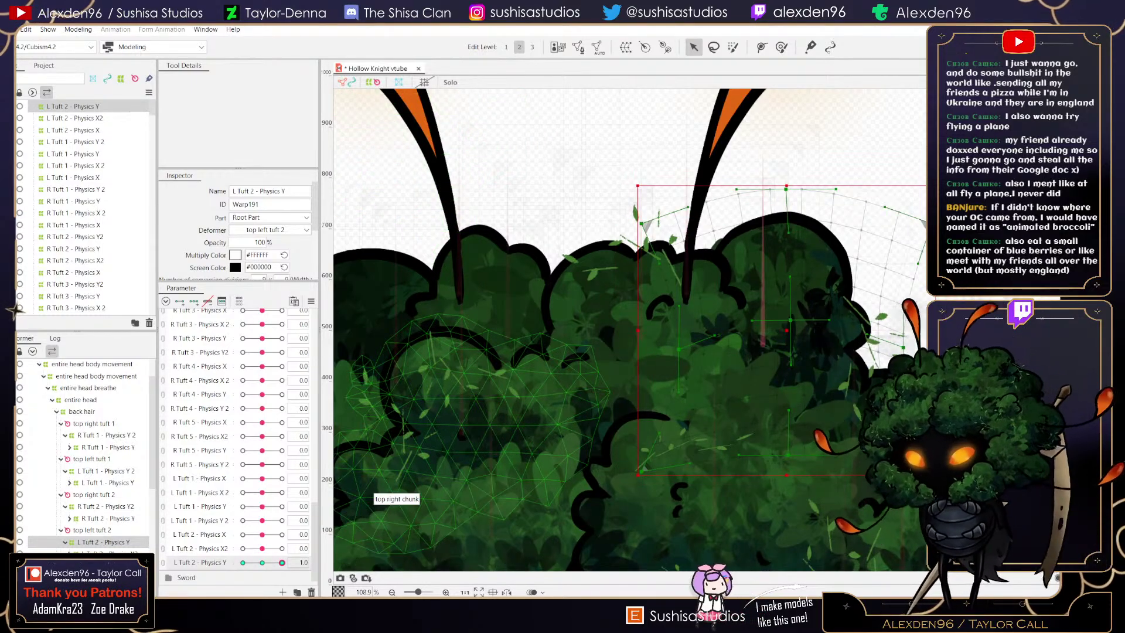
{"action": "left_click", "coordinate": [262, 563]}
- Create warp deformer "L Tuft 2 - Physics Y2" in Root Part as parent of L Tuft 2 - Physics Y, with 9 × 9 conversion divisions
{"action": "left_click", "coordinate": [626, 47]}
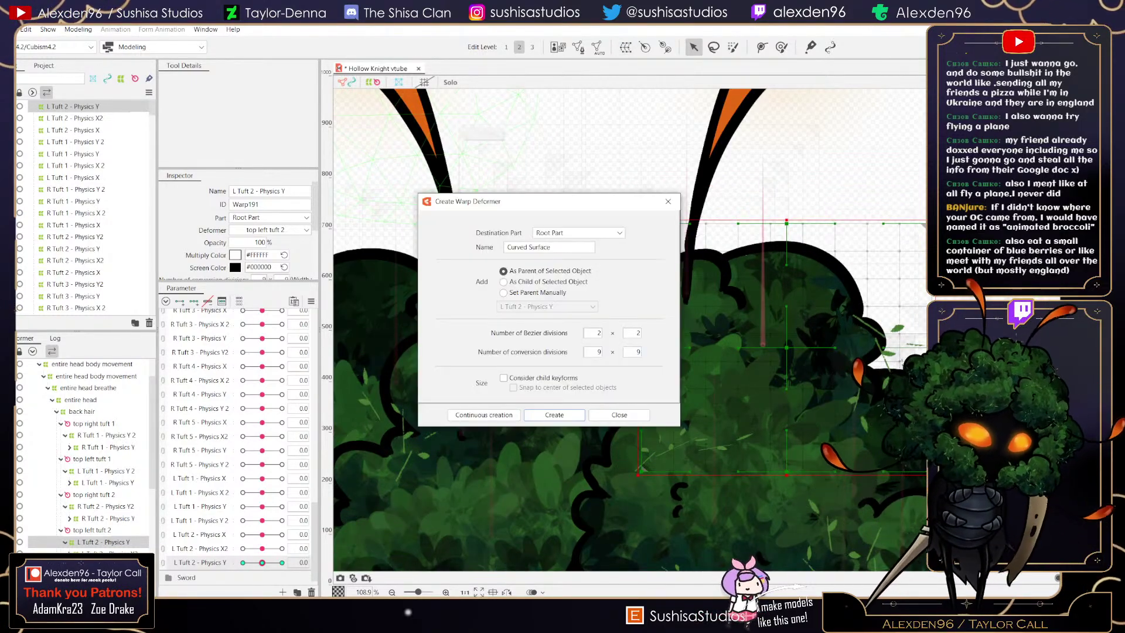
{"action": "key", "text": "Tab"}
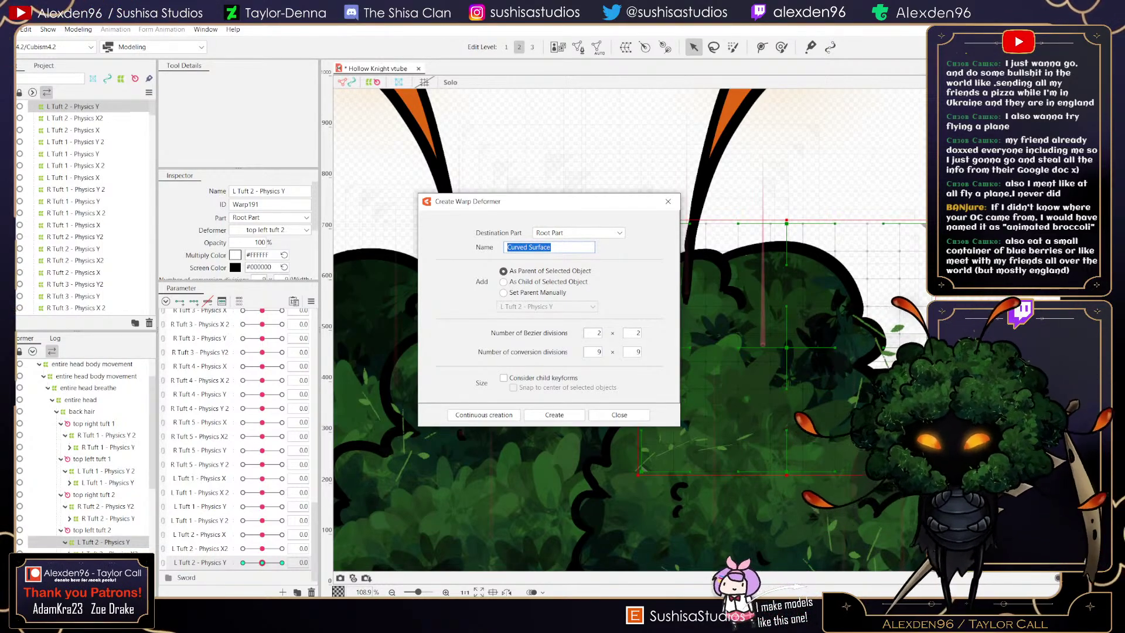
{"action": "type", "text": "L Tuft"}
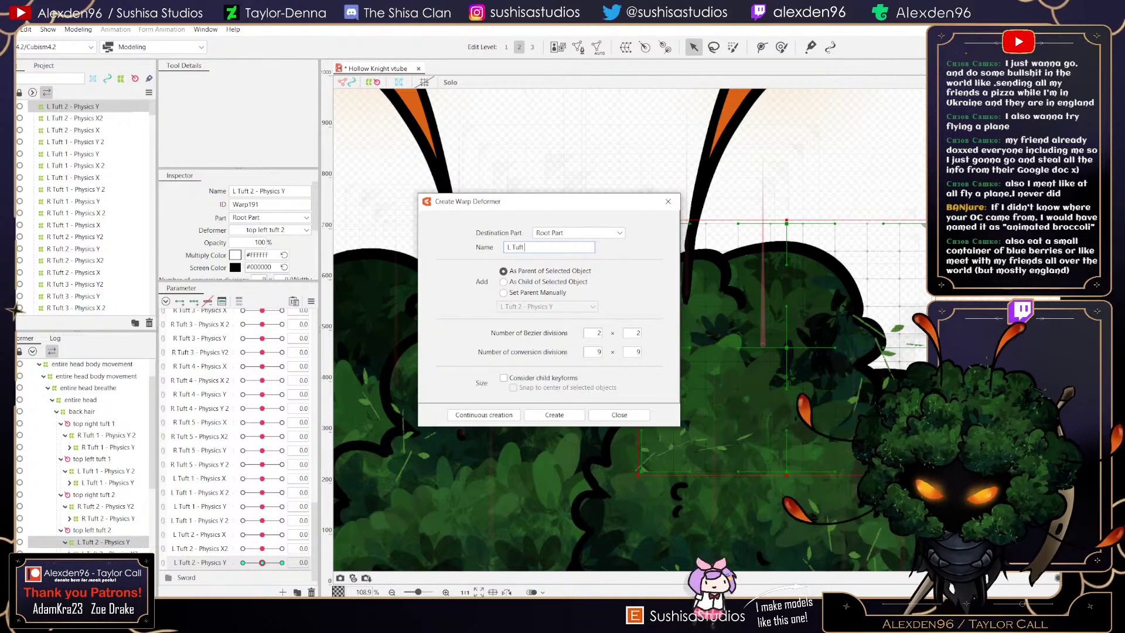
{"action": "type", "text": " 2 - P"}
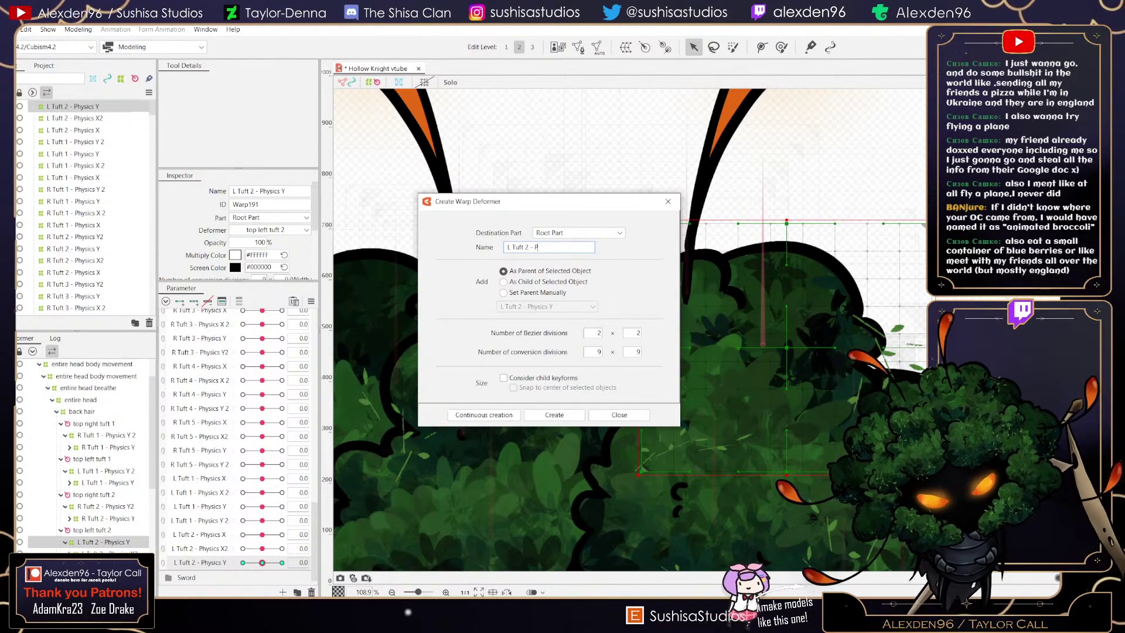
{"action": "type", "text": "hysics Y2"}
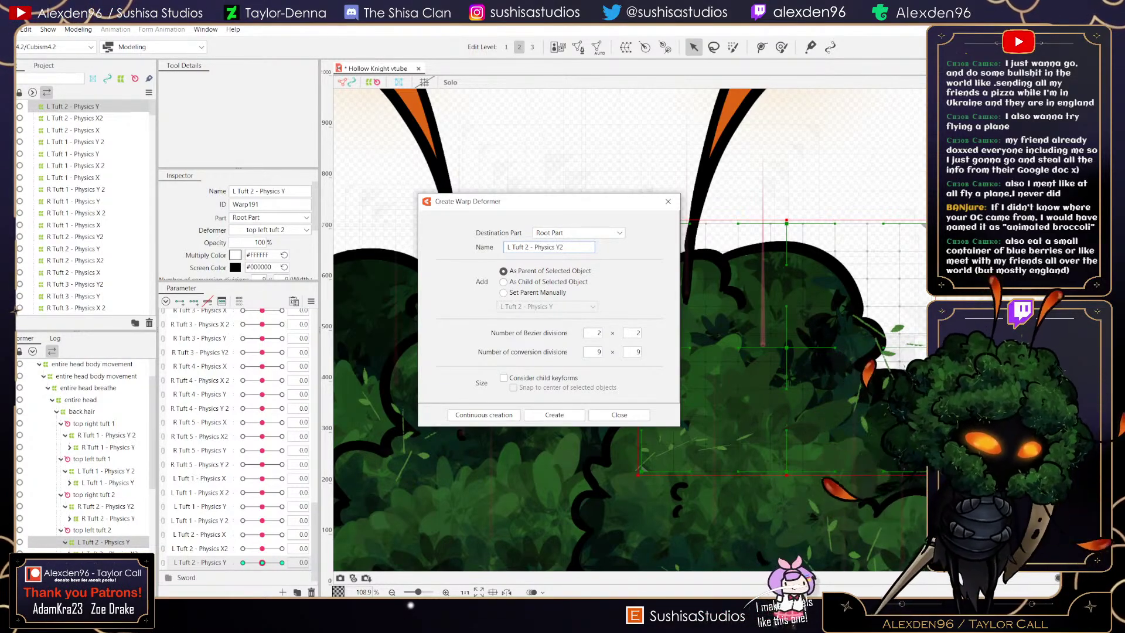
{"action": "key", "text": "Return"}
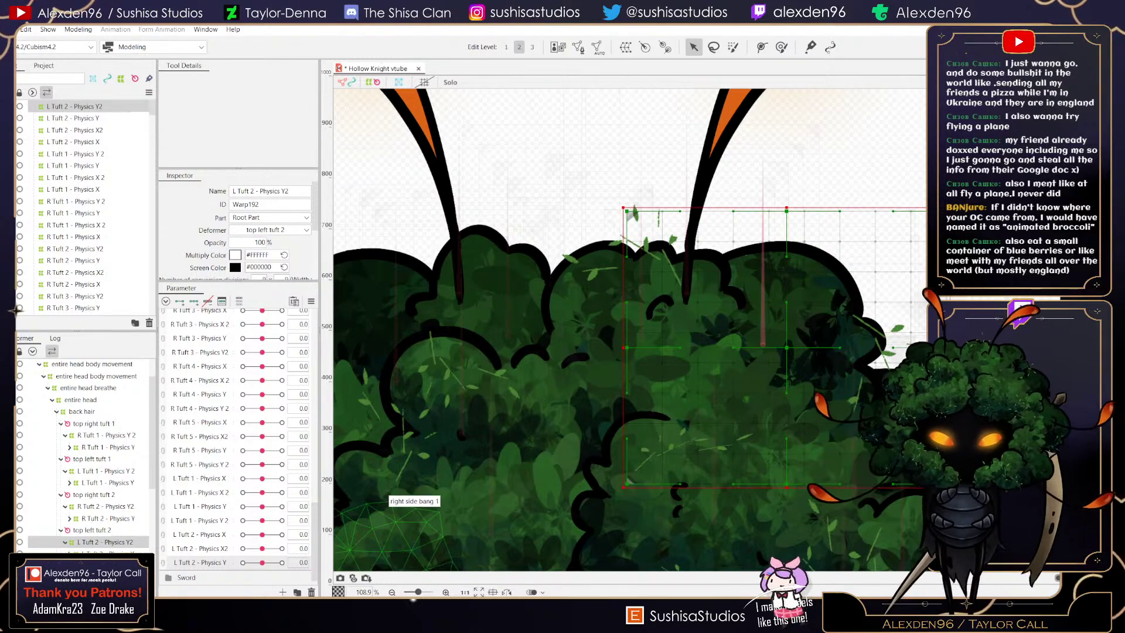
- Add a parameter named "L Tuft 2 - Physics Y 2" ranging from -1.0 to 1.0, give the Y2 deformer three keyforms on it, and save
{"action": "left_click", "coordinate": [282, 592]}
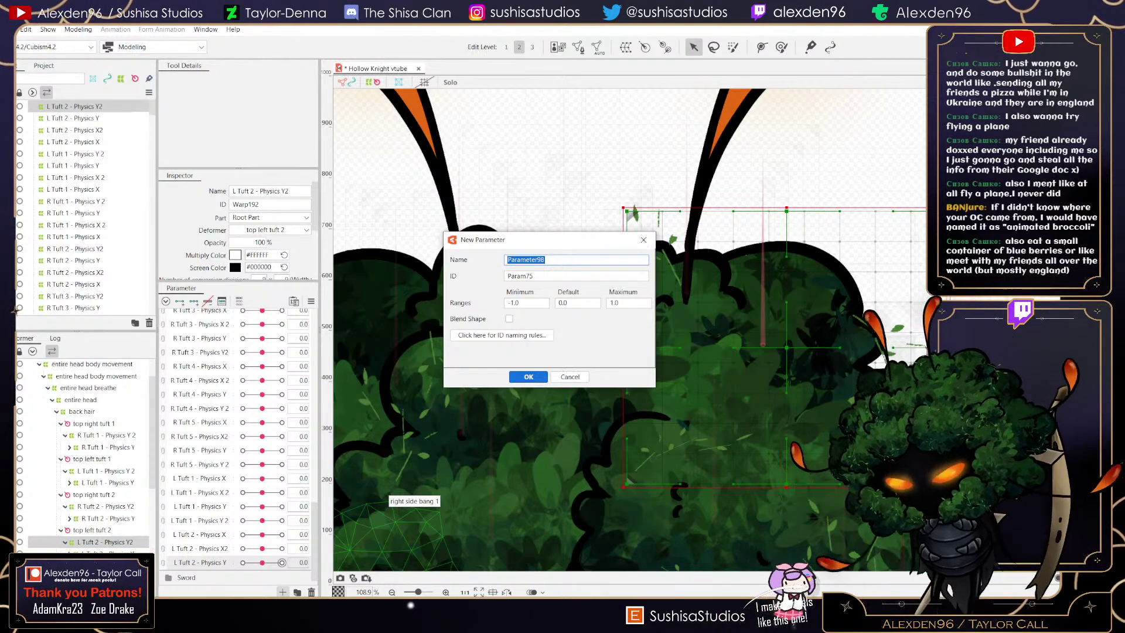
{"action": "type", "text": "L Tuft 2 - Physics Y 2"}
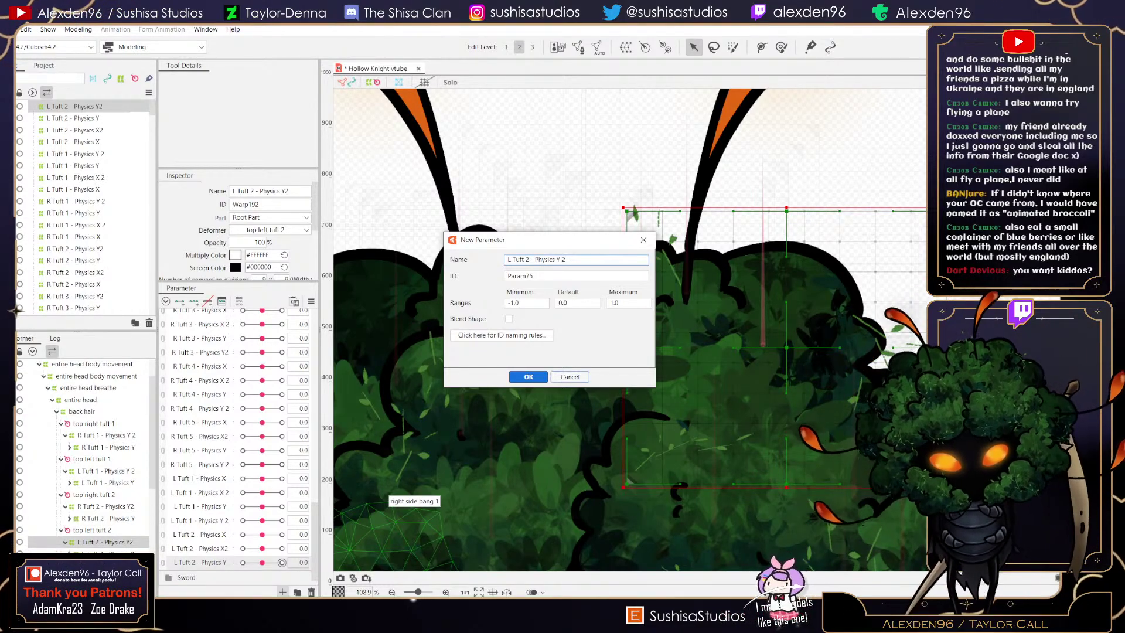
{"action": "key", "text": "Return"}
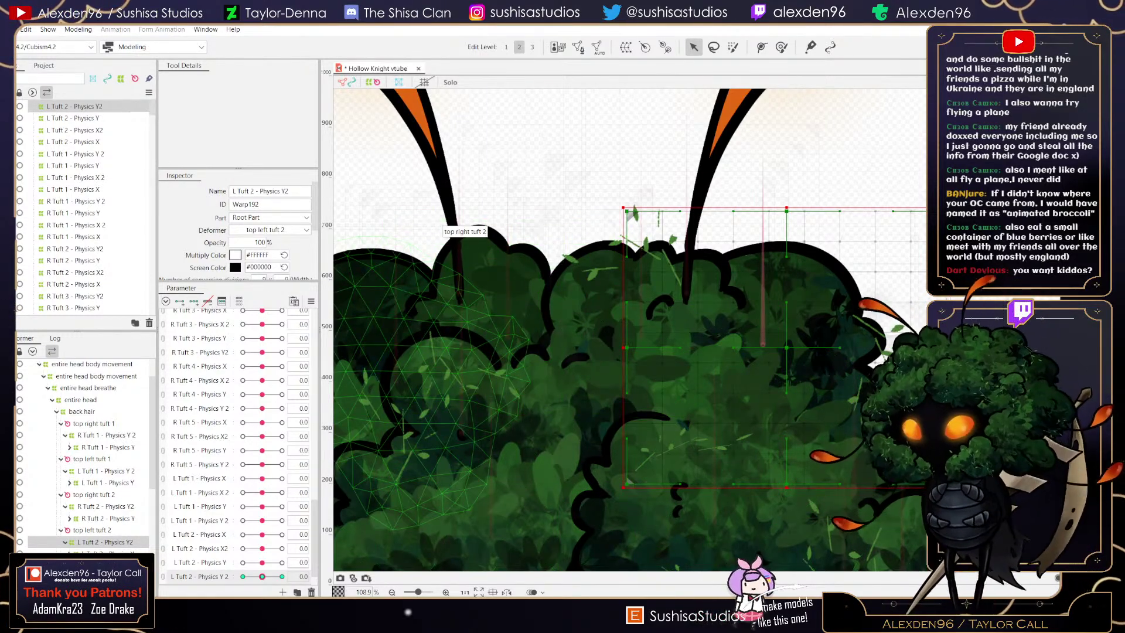
{"action": "key", "text": "ctrl+s"}
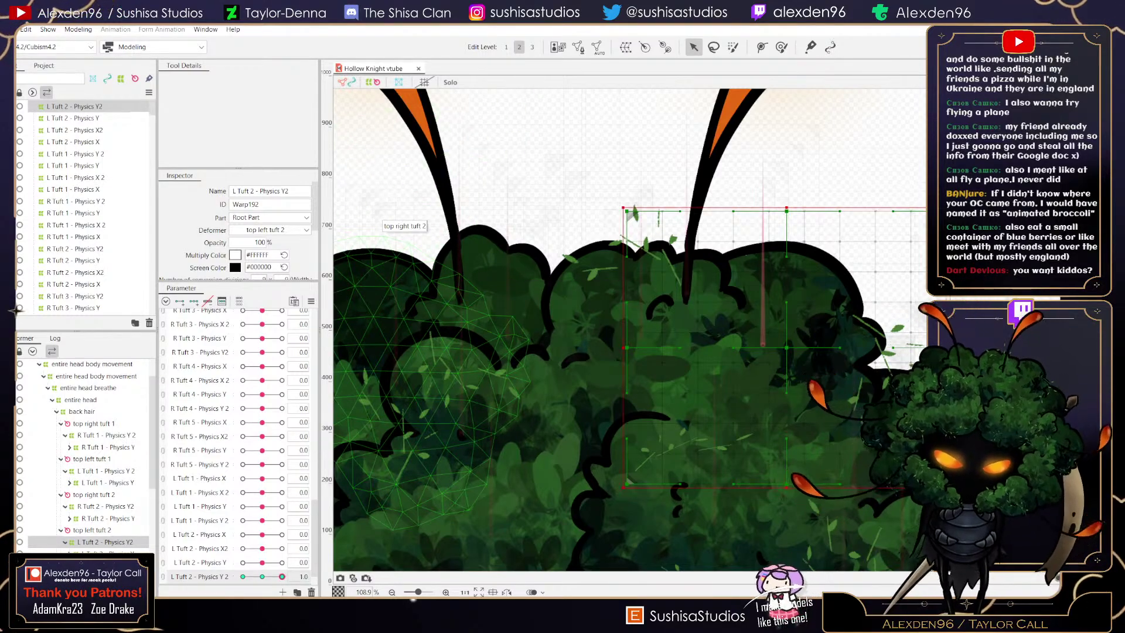
{"action": "left_click", "coordinate": [262, 577]}
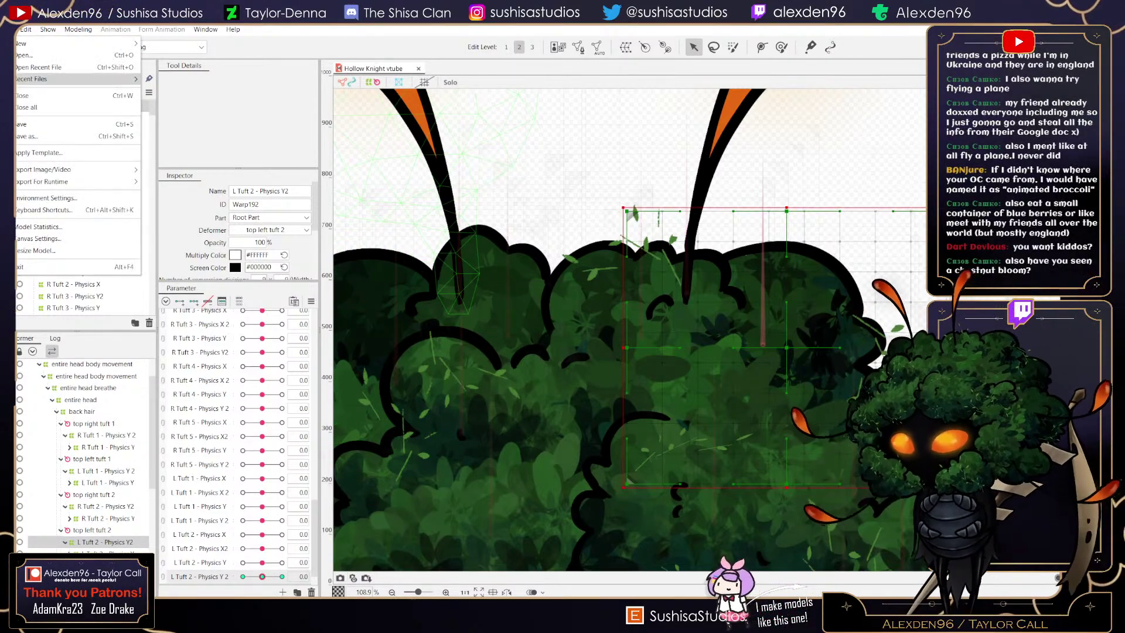
{"action": "key", "text": "ctrl+s"}
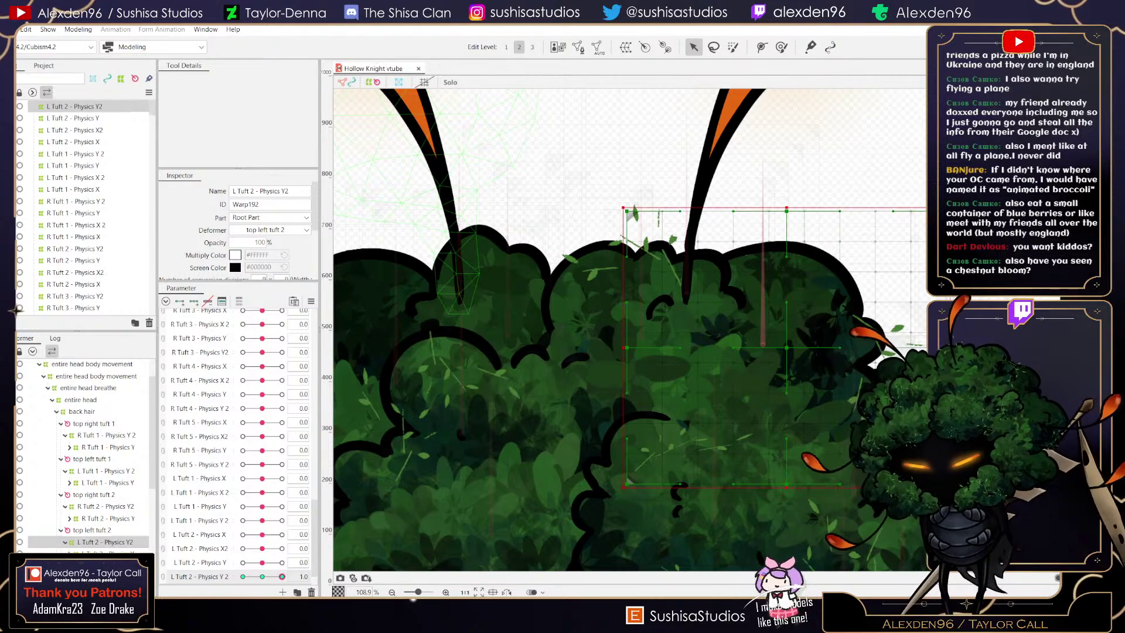
- Preview the Y and Y 2 motion of left tuft 2 and the Y2 motion of right tufts 4 and 3, returning each to 0.0
{"action": "left_click", "coordinate": [282, 576]}
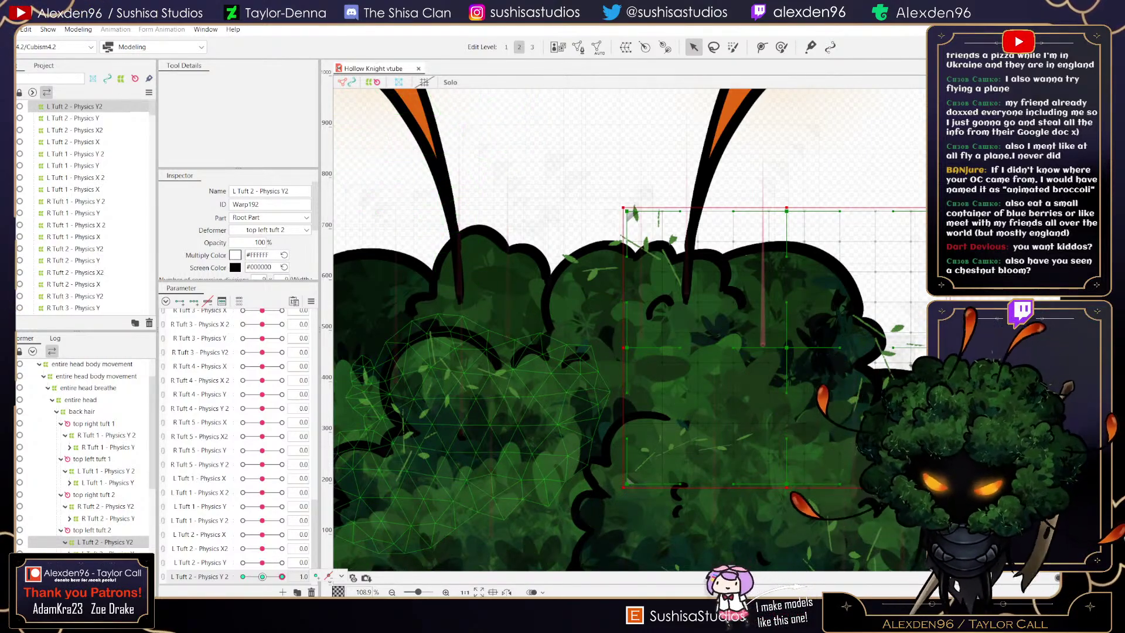
{"action": "left_click", "coordinate": [262, 577]}
{"action": "left_click", "coordinate": [242, 562]}
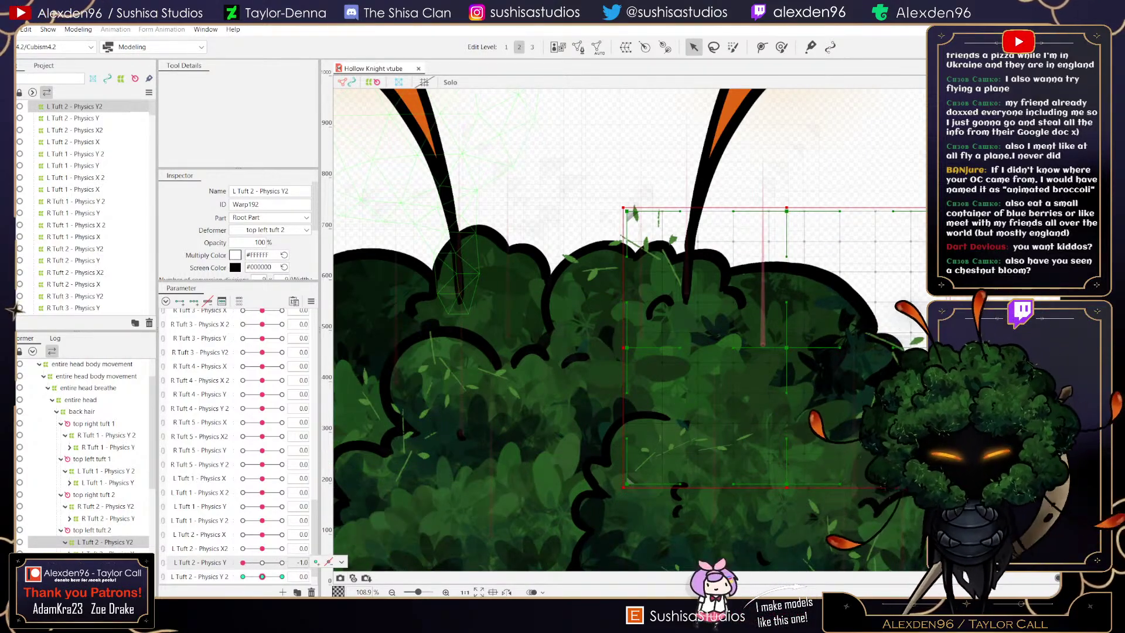
{"action": "left_click", "coordinate": [262, 563]}
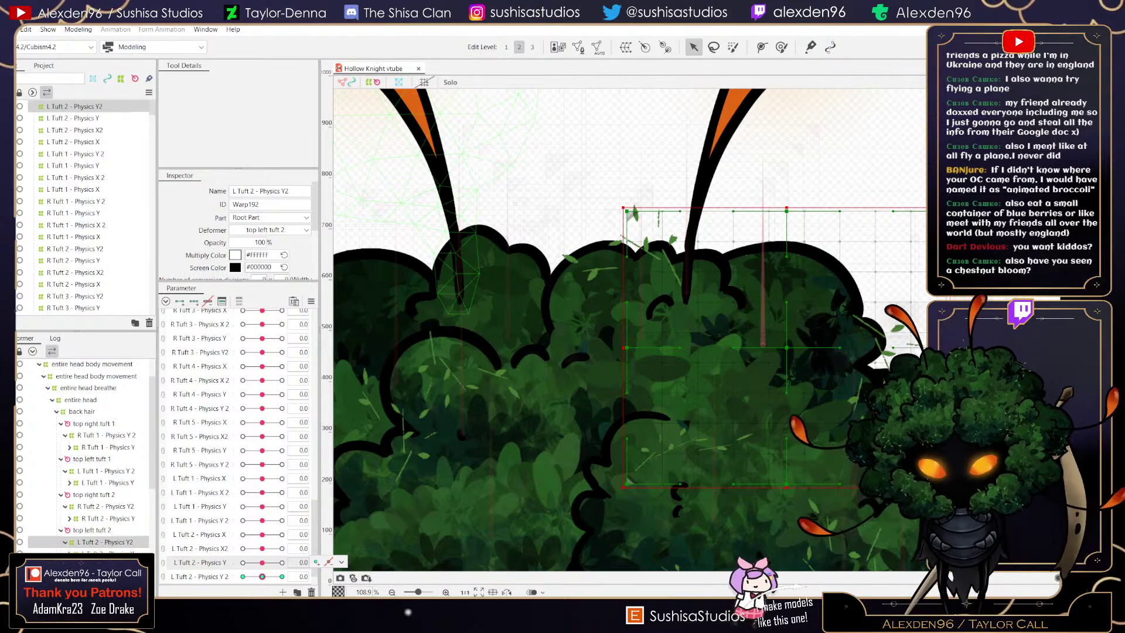
{"action": "left_click", "coordinate": [242, 409]}
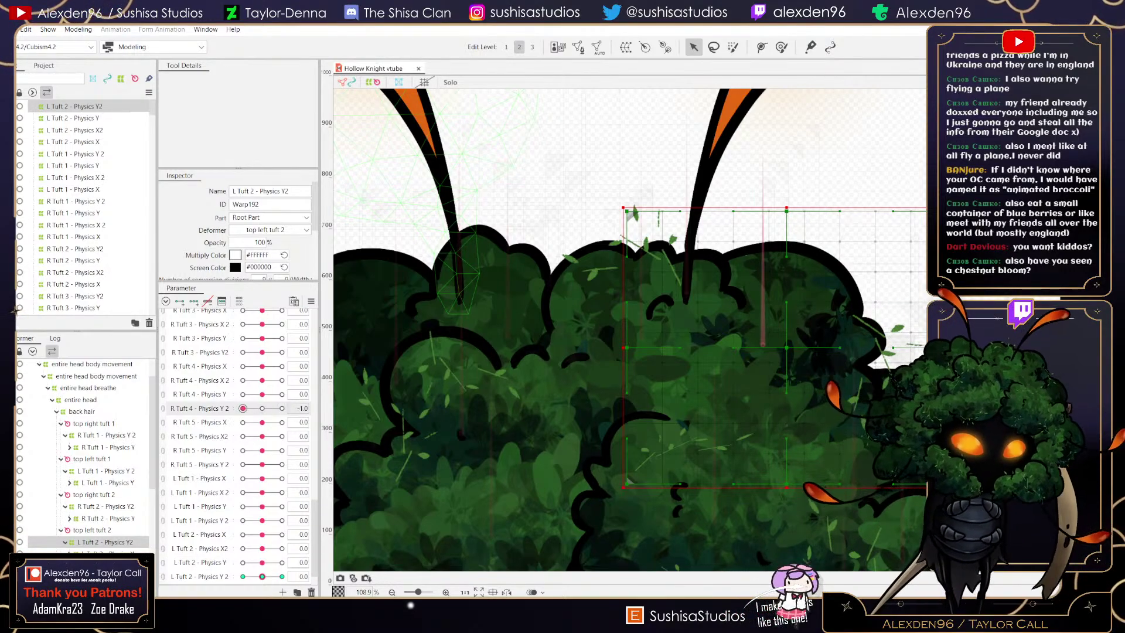
{"action": "left_click", "coordinate": [262, 408]}
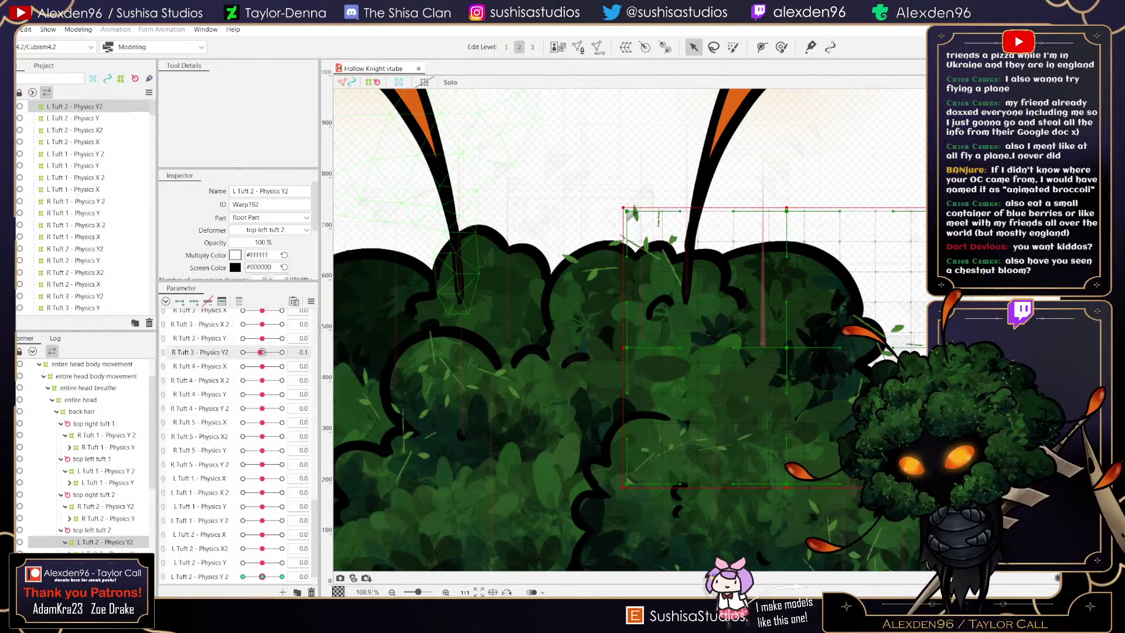
{"action": "scroll", "coordinate": [461, 351], "scroll_direction": "down", "scroll_amount": 2}
{"action": "left_click", "coordinate": [282, 352]}
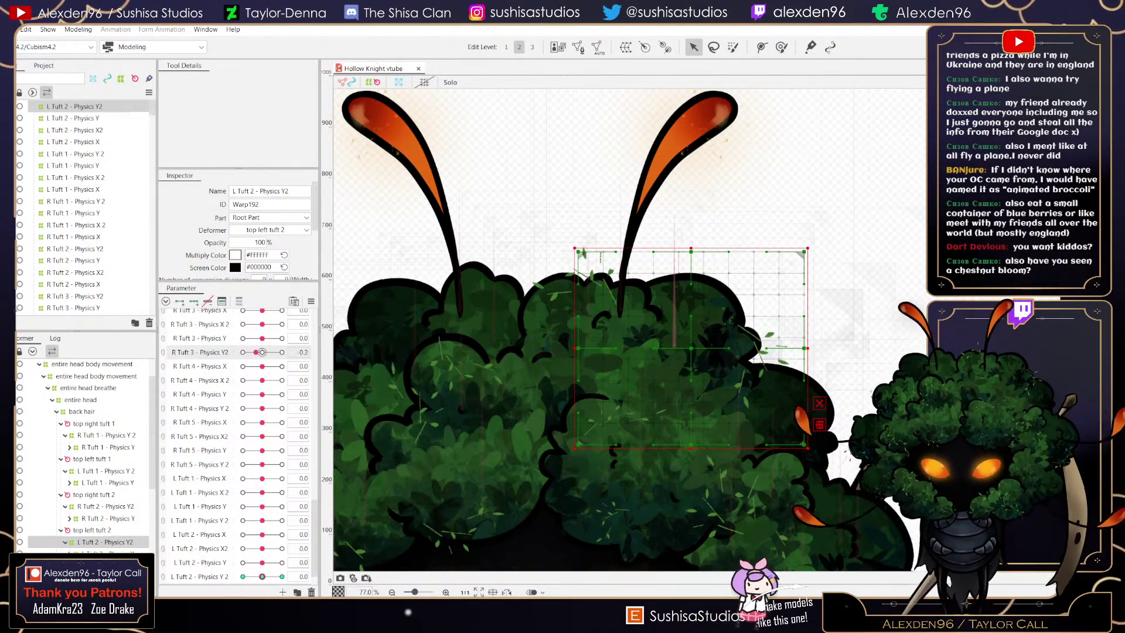
{"action": "left_click_drag", "start_coordinate": [282, 352], "coordinate": [280, 352]}
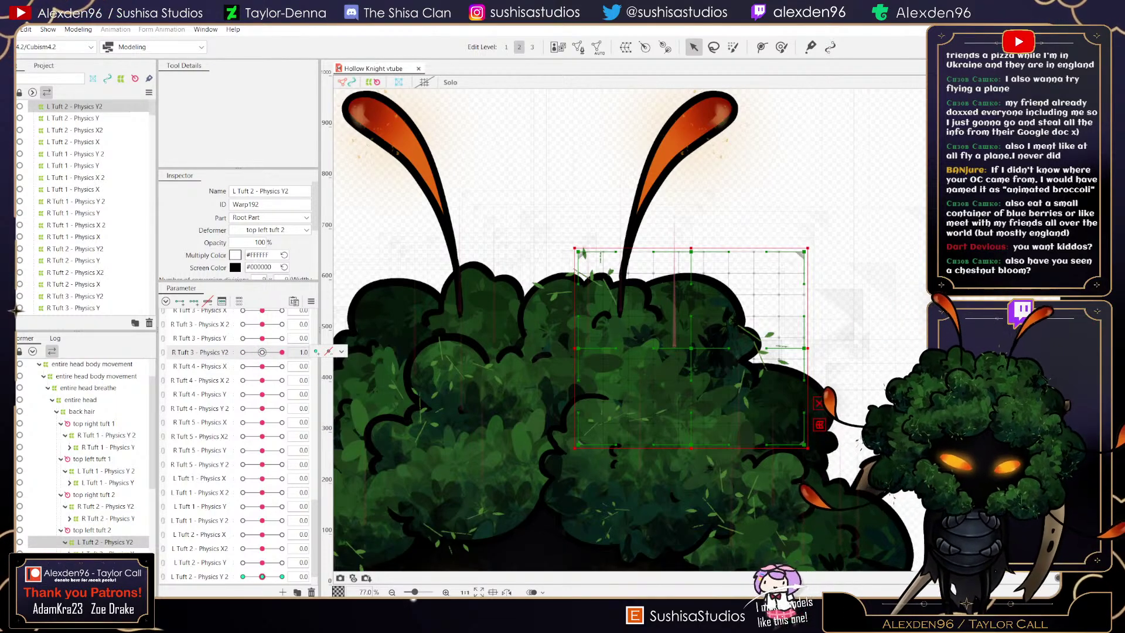
{"action": "left_click", "coordinate": [262, 352]}
- At value 1.0, arch the L Tuft 2 - Physics Y2 deformer's upper edge, pull its outer side inward, raise its centre, and test the motion
{"action": "left_click", "coordinate": [282, 577]}
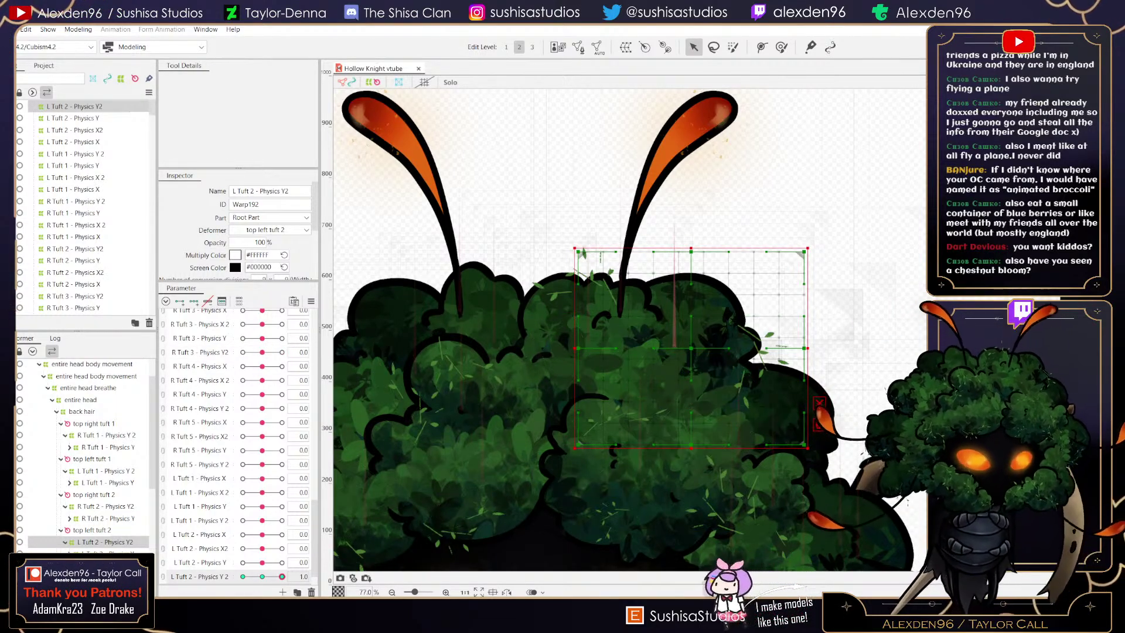
{"action": "left_click_drag", "start_coordinate": [691, 252], "coordinate": [673, 242]}
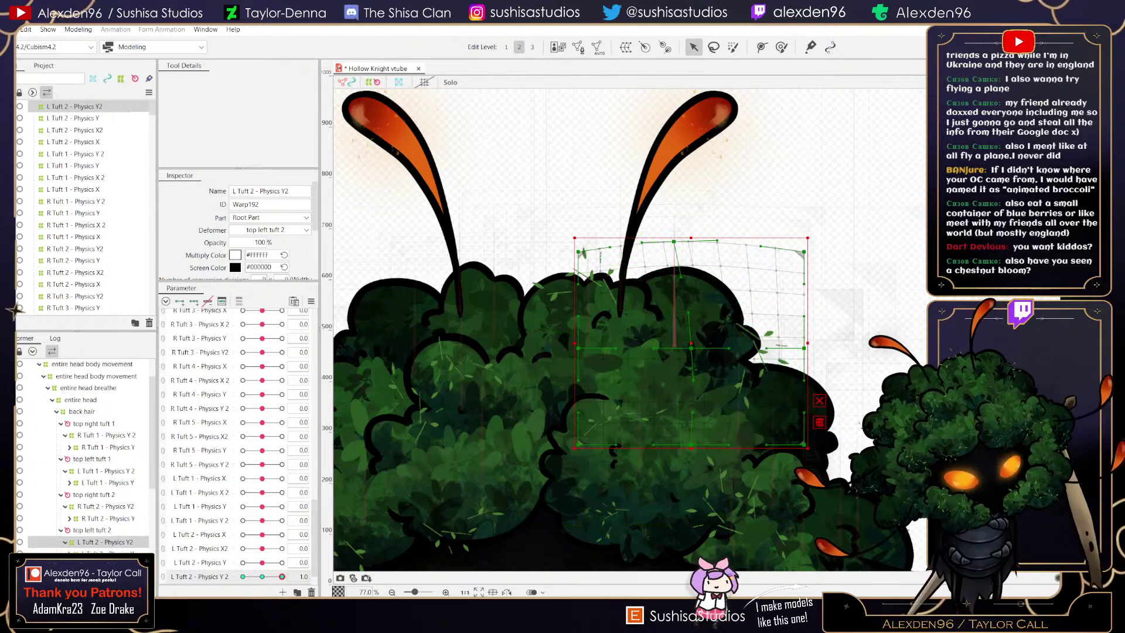
{"action": "left_click_drag", "start_coordinate": [804, 348], "coordinate": [789, 328]}
{"action": "scroll", "coordinate": [690, 345], "scroll_direction": "up", "scroll_amount": 5}
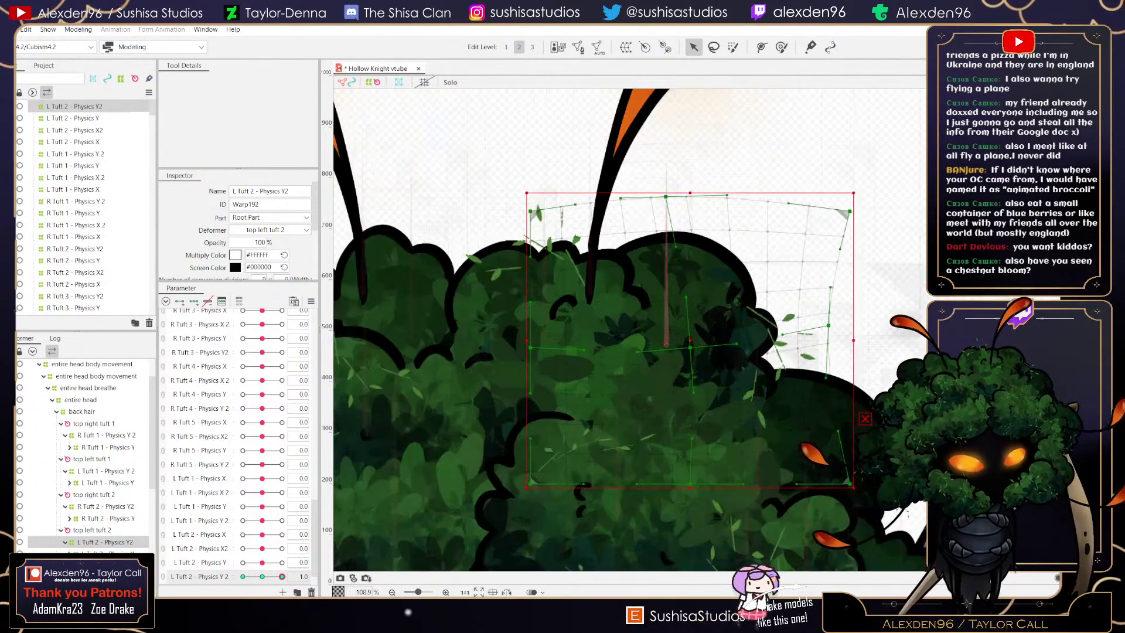
{"action": "left_click_drag", "start_coordinate": [687, 345], "coordinate": [665, 300]}
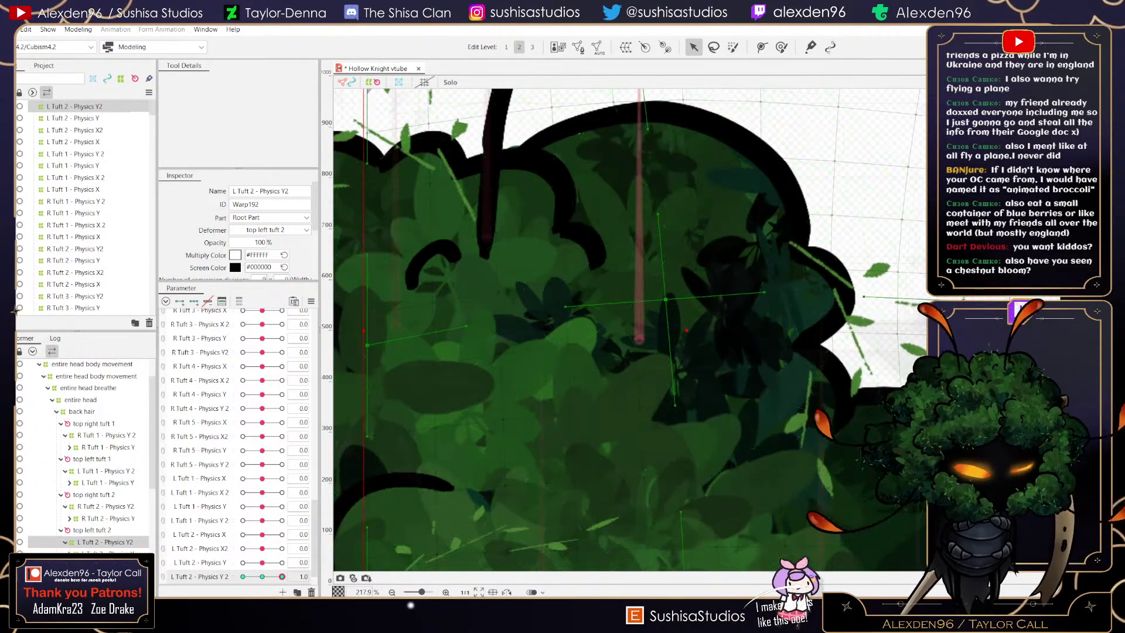
{"action": "scroll", "coordinate": [711, 342], "scroll_direction": "down", "scroll_amount": 6}
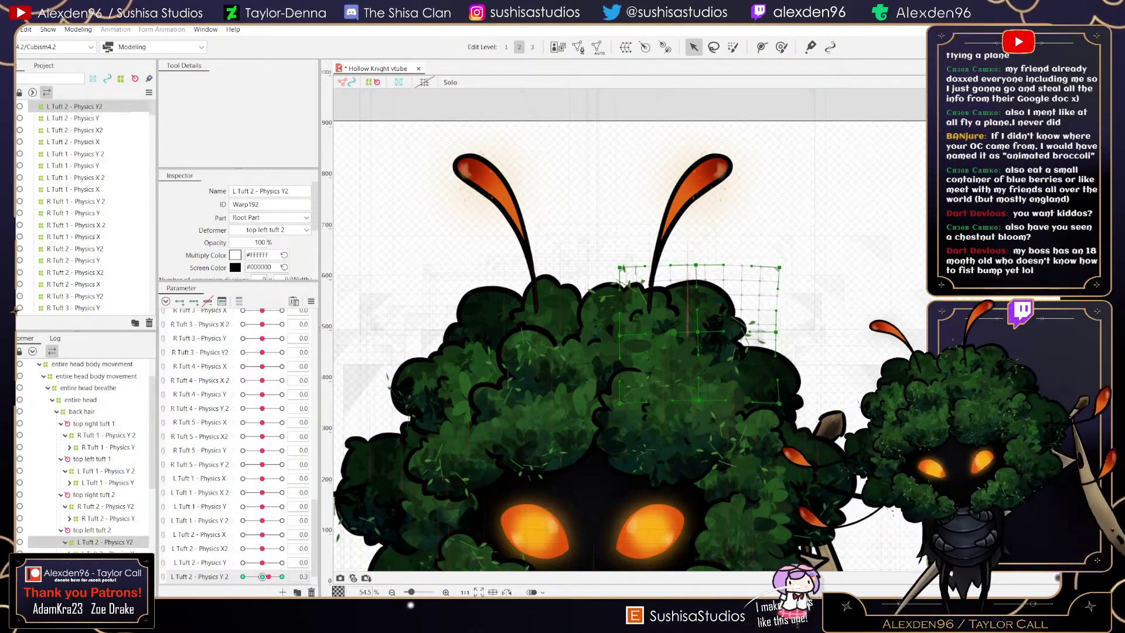
{"action": "scroll", "coordinate": [701, 311], "scroll_direction": "up", "scroll_amount": 2}
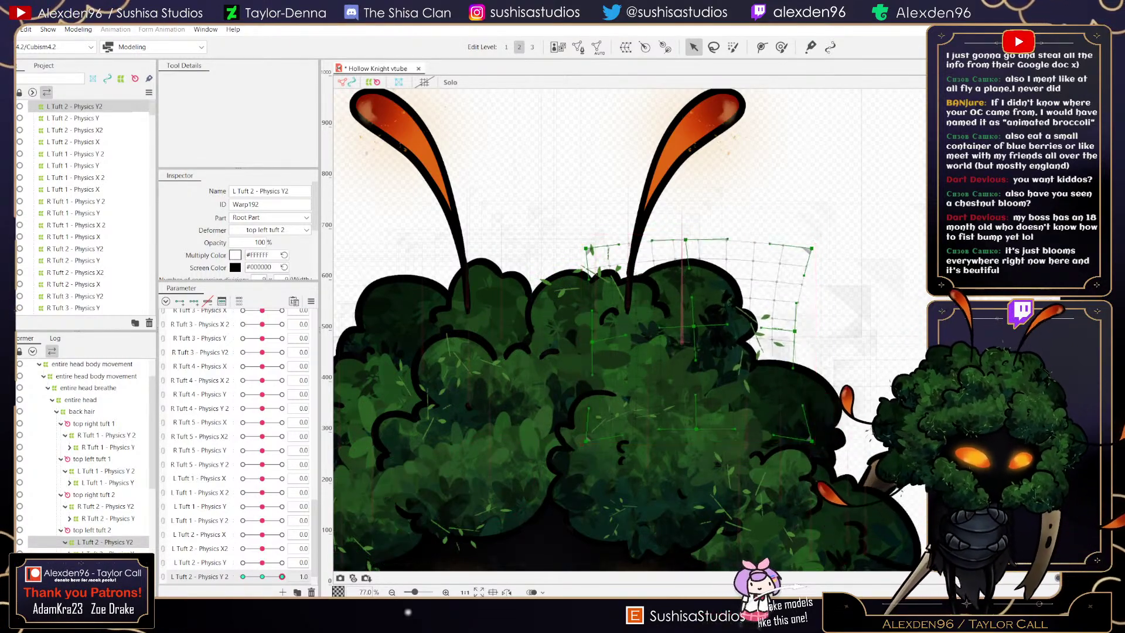
- At value -1.0, lower the Y2 deformer's centre and lower edge and bulge both sides outward
{"action": "left_click_drag", "start_coordinate": [282, 577], "coordinate": [243, 576]}
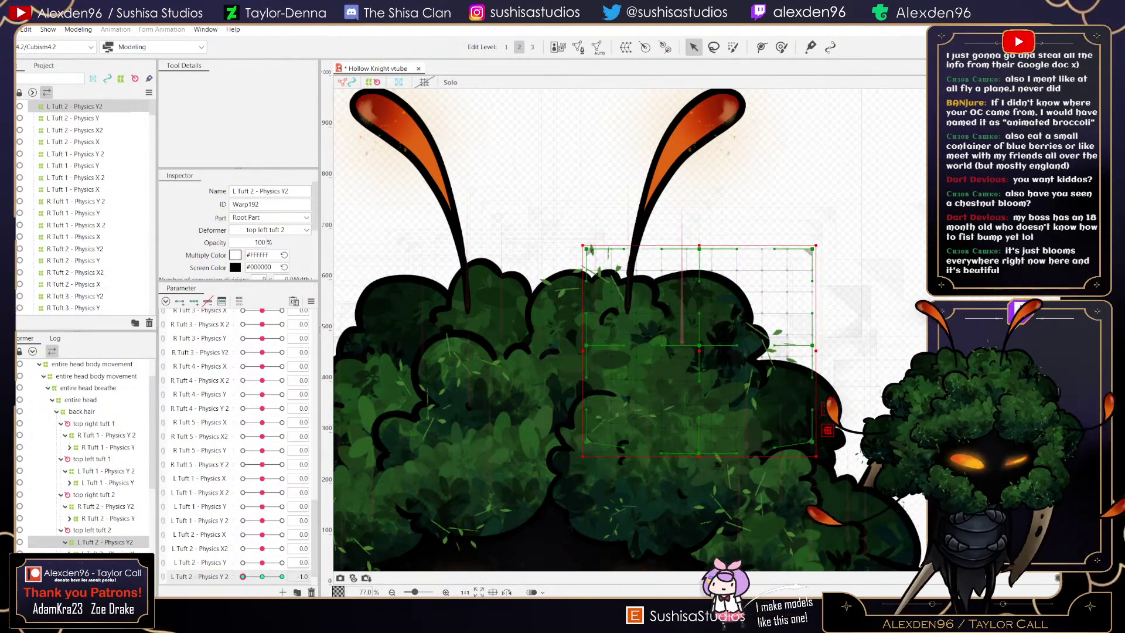
{"action": "scroll", "coordinate": [699, 338], "scroll_direction": "up", "scroll_amount": 3}
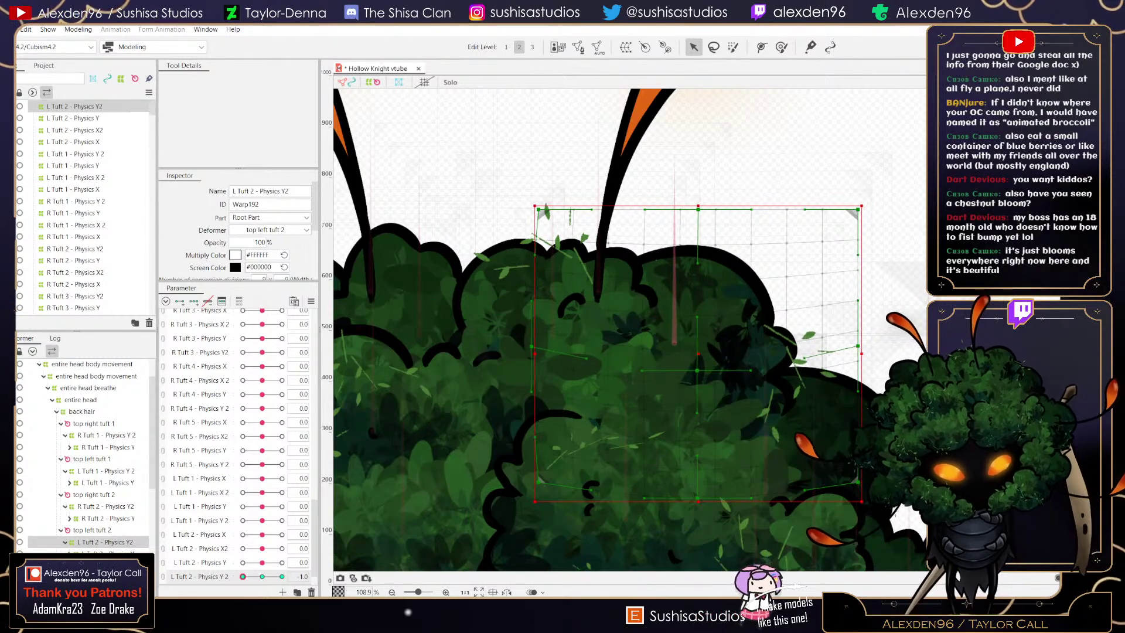
{"action": "left_click_drag", "start_coordinate": [531, 346], "coordinate": [522, 345]}
{"action": "left_click_drag", "start_coordinate": [858, 346], "coordinate": [872, 347]}
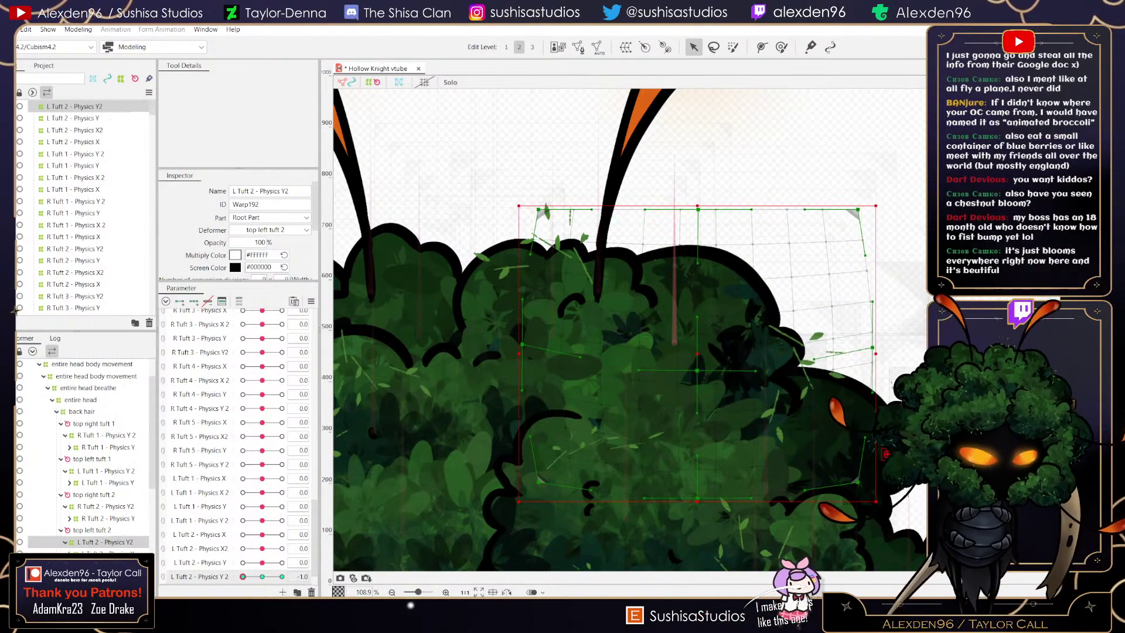
- Test the Y2 motion, and at value 1.0 shift the middle of the deformer's upper edge further up and inward
{"action": "left_click_drag", "start_coordinate": [243, 576], "coordinate": [282, 576]}
{"action": "left_click", "coordinate": [282, 577]}
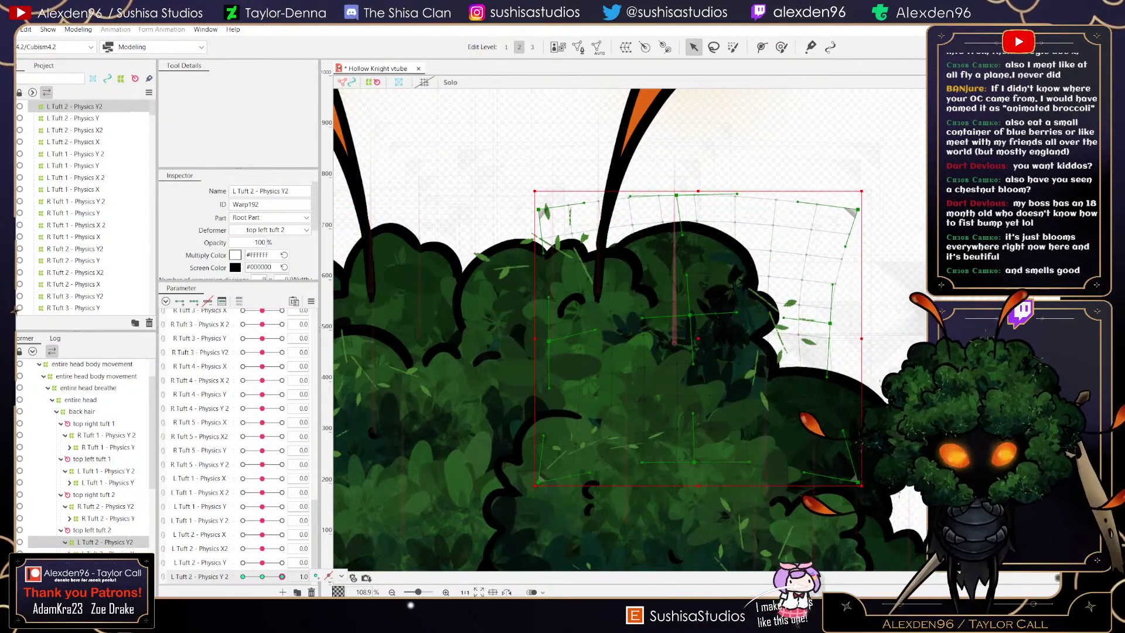
{"action": "left_click_drag", "start_coordinate": [676, 195], "coordinate": [651, 190]}
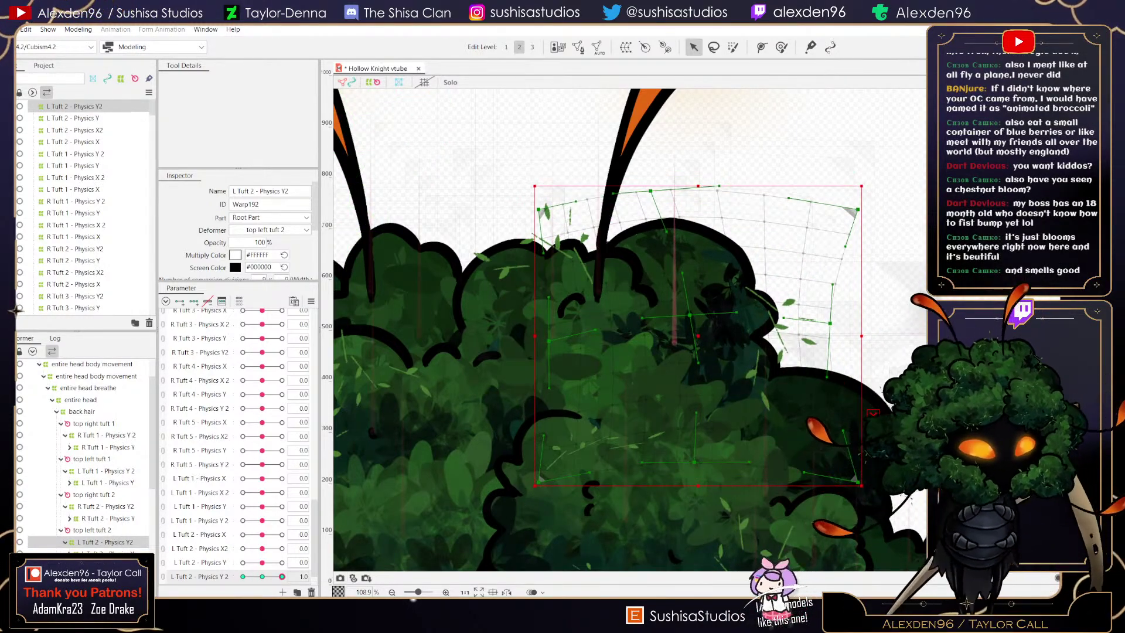
- At value -1.0, shift the Y2 deformer's upper-edge middle, outer upper corner and outer side downward and outward, then return to 0.0
{"action": "left_click_drag", "start_coordinate": [282, 577], "coordinate": [243, 577]}
{"action": "left_click_drag", "start_coordinate": [696, 236], "coordinate": [718, 232]}
{"action": "left_click_drag", "start_coordinate": [858, 210], "coordinate": [875, 229]}
{"action": "left_click_drag", "start_coordinate": [872, 347], "coordinate": [875, 360]}
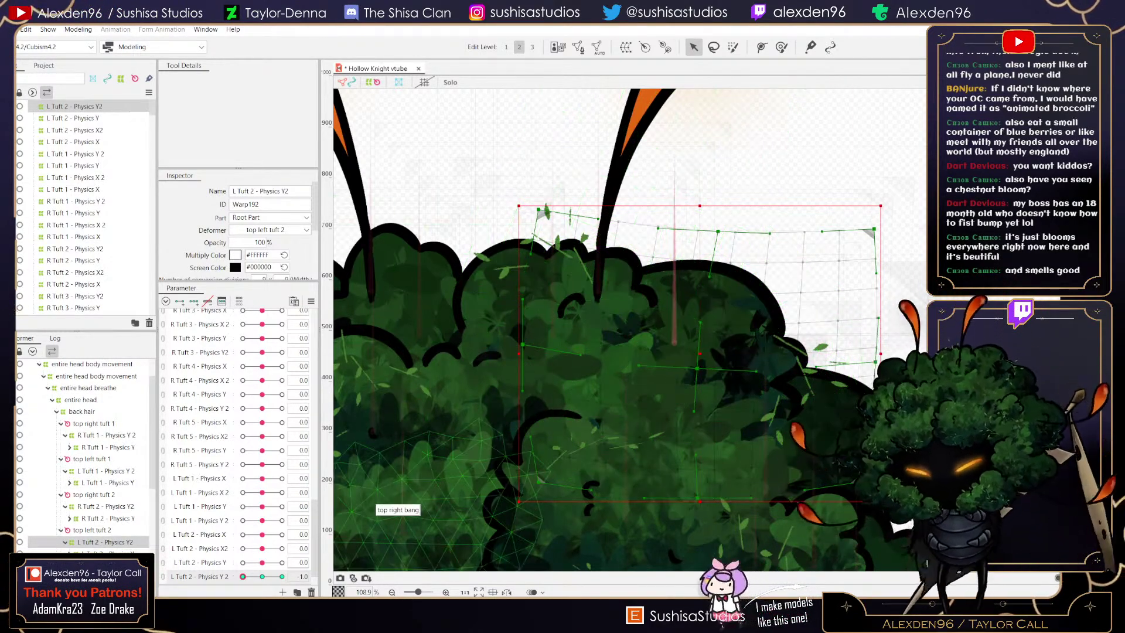
{"action": "mouse_move", "coordinate": [243, 577]}
{"action": "left_mouse_down"}
{"action": "mouse_move", "coordinate": [282, 577]}
{"action": "mouse_move", "coordinate": [243, 577]}
{"action": "left_mouse_up"}
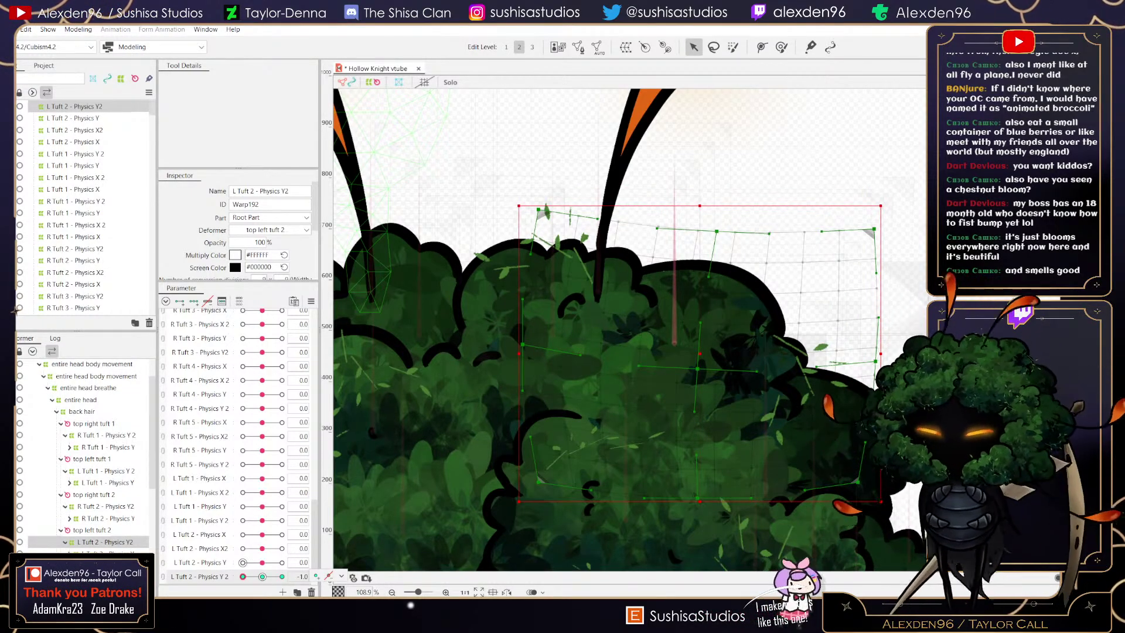
{"action": "left_click_drag", "start_coordinate": [243, 576], "coordinate": [262, 576]}
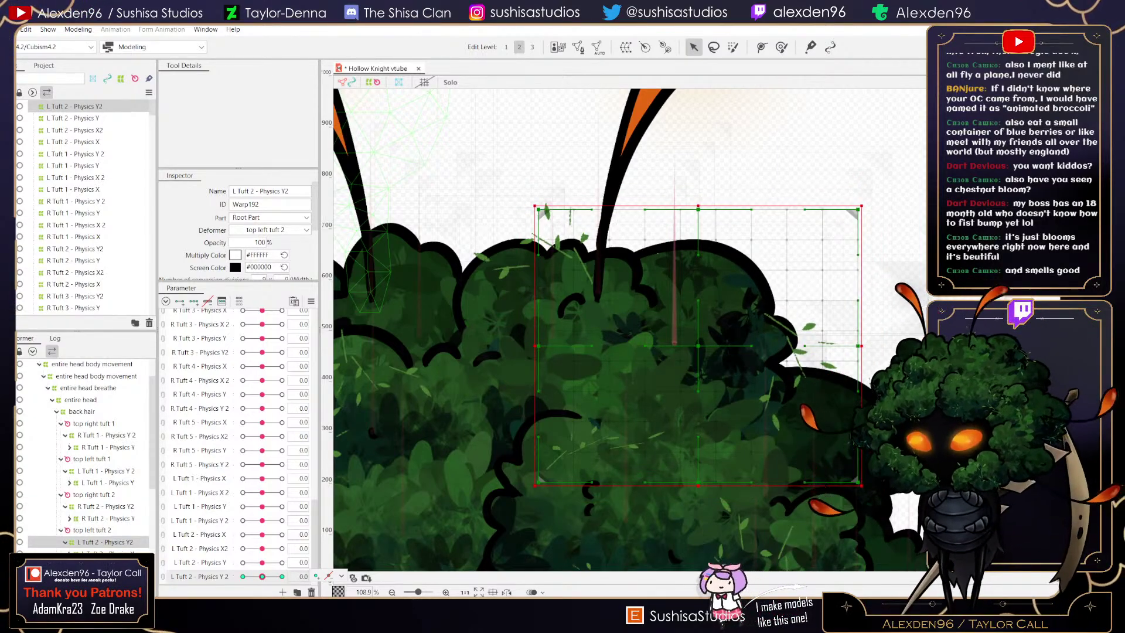
- Save the model with its Y2 deformer changes
{"action": "left_click", "coordinate": [7, 29]}
{"action": "left_click", "coordinate": [18, 124]}
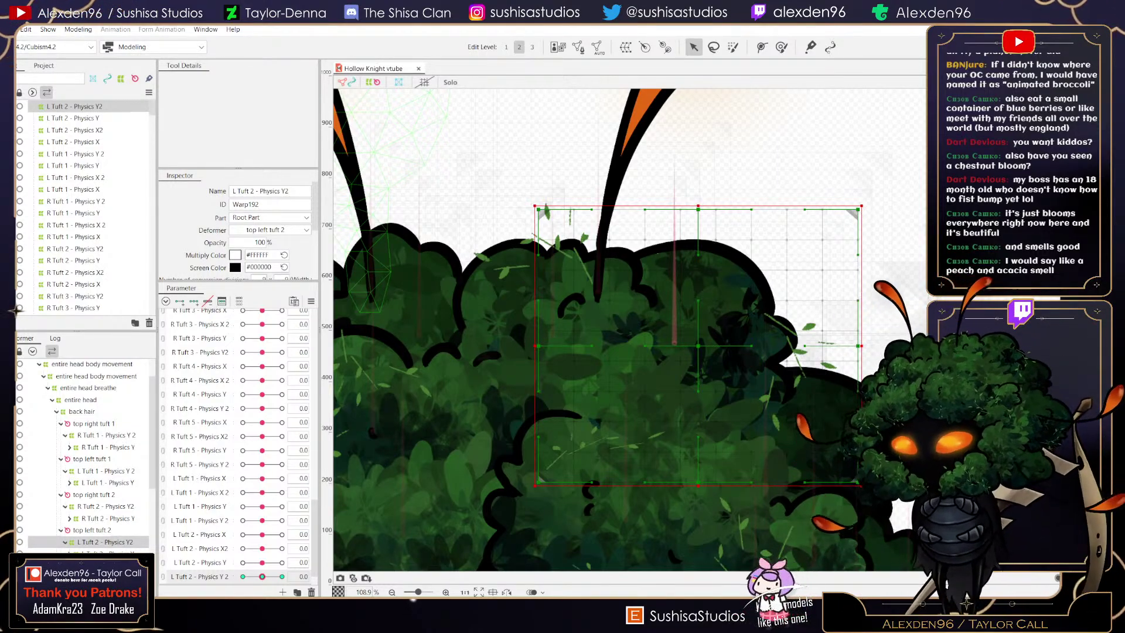
{"action": "left_click", "coordinate": [7, 29]}
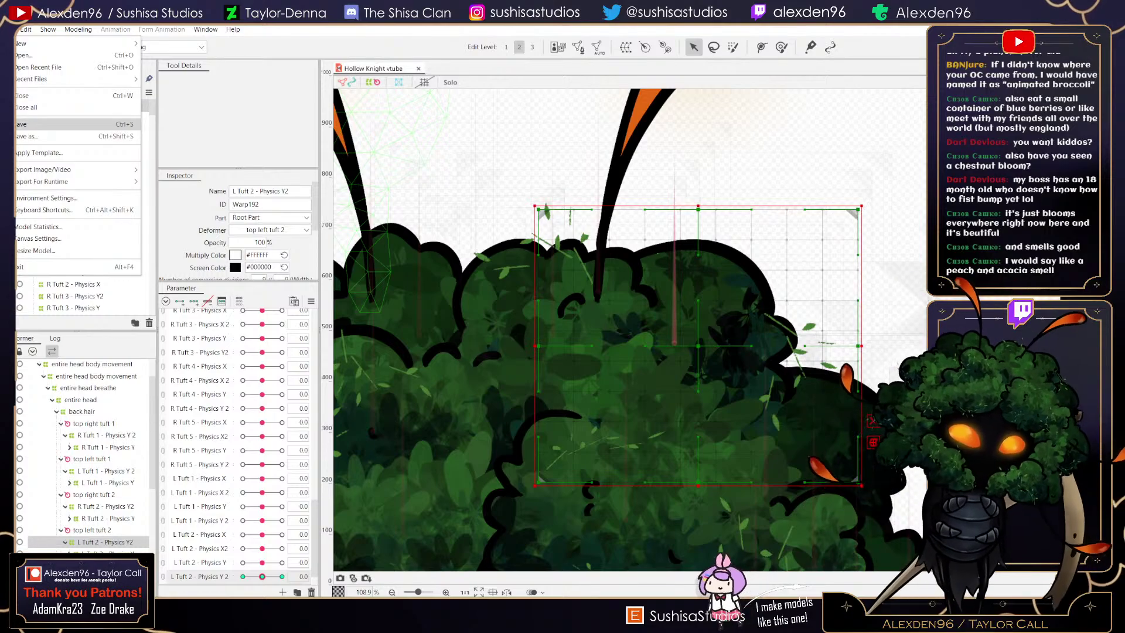
{"action": "left_click", "coordinate": [20, 125]}
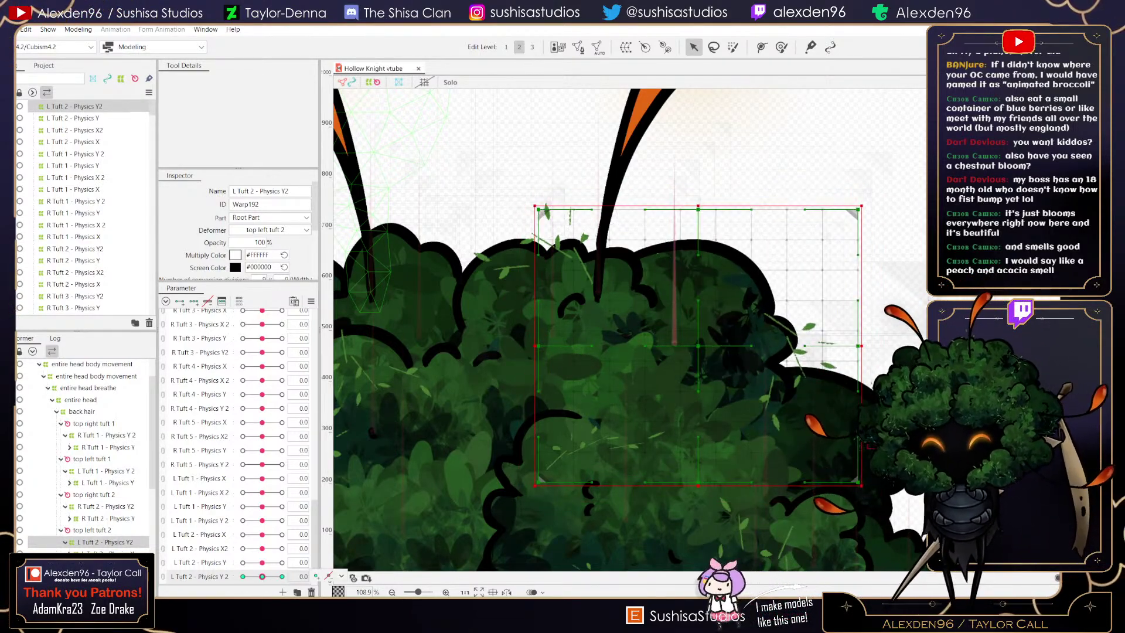
{"action": "left_click", "coordinate": [8, 29]}
{"action": "left_click", "coordinate": [27, 124]}
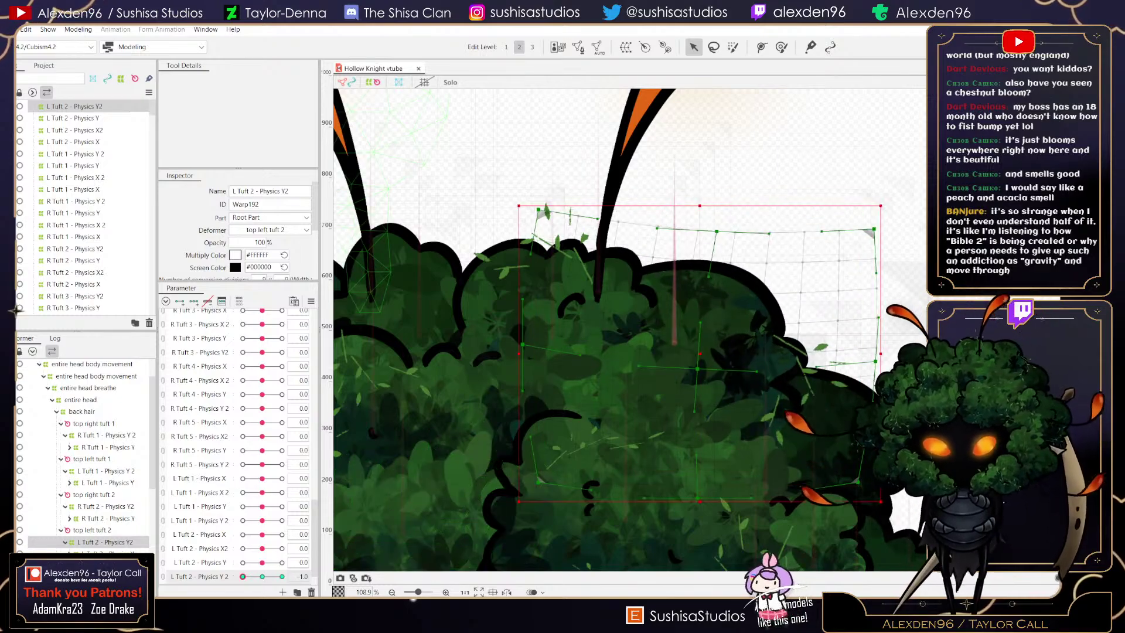
- Open the physics settings for the Hair - Physics Y group and swing the preview model to test its motion
{"action": "left_click", "coordinate": [78, 30]}
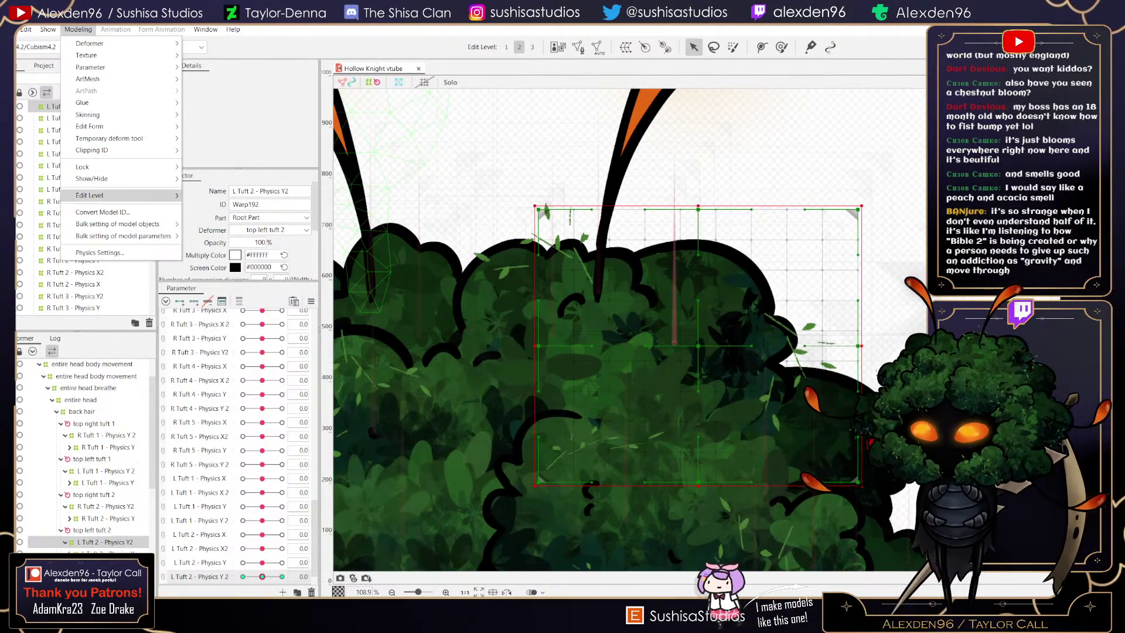
{"action": "left_click", "coordinate": [121, 252]}
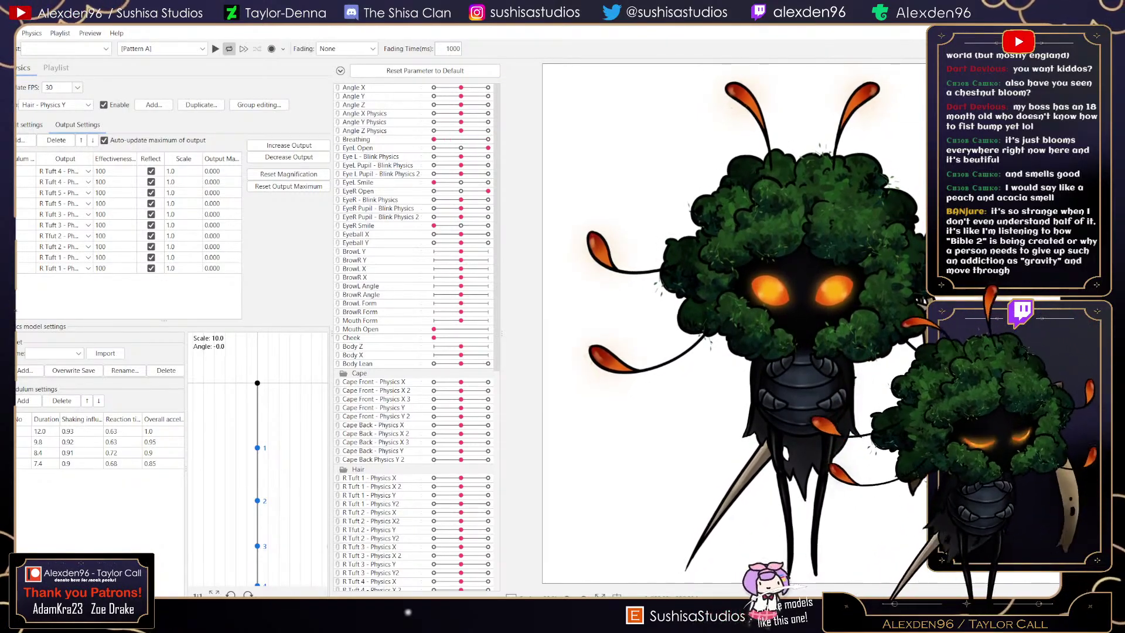
{"action": "left_click_drag", "start_coordinate": [801, 317], "coordinate": [674, 393]}
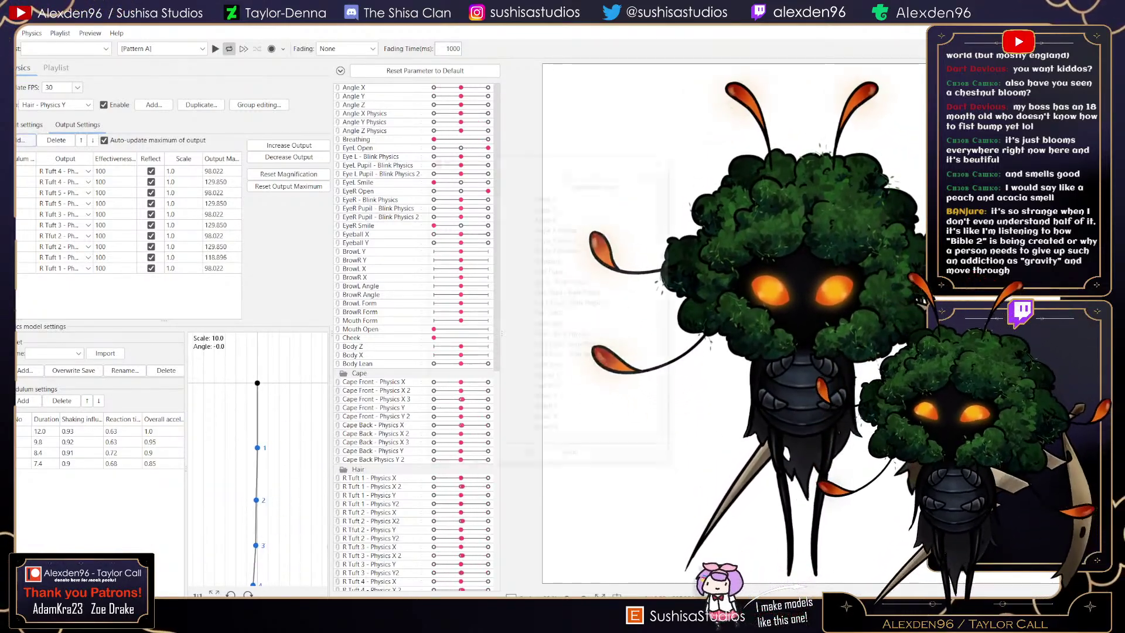
- Add L Tuft 2 - Physics Y and L Tuft 2 - Physics Y 2 as outputs of the Hair - Physics Y group, with Reflect enabled
{"action": "scroll", "coordinate": [548, 311], "scroll_direction": "down", "scroll_amount": 7}
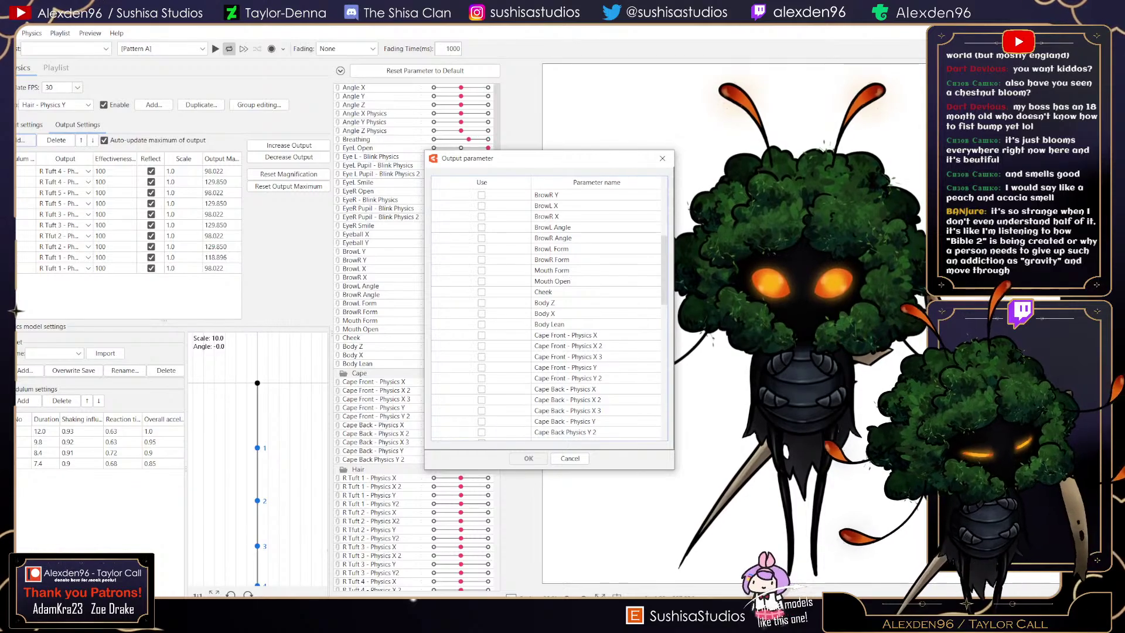
{"action": "scroll", "coordinate": [548, 314], "scroll_direction": "down", "scroll_amount": 3}
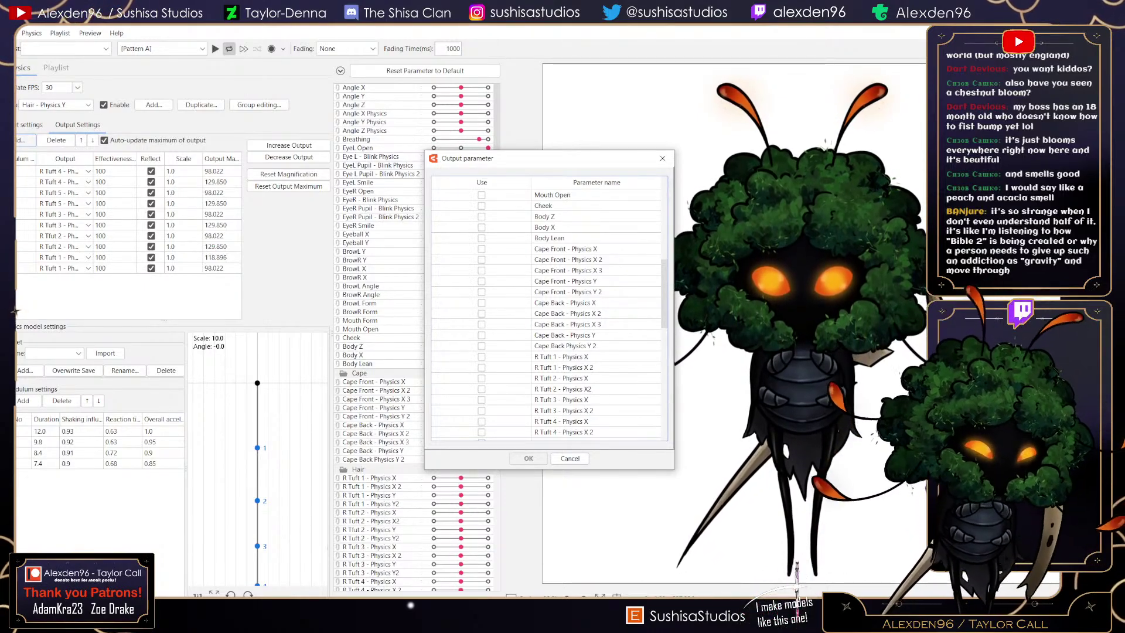
{"action": "scroll", "coordinate": [548, 313], "scroll_direction": "down", "scroll_amount": 4}
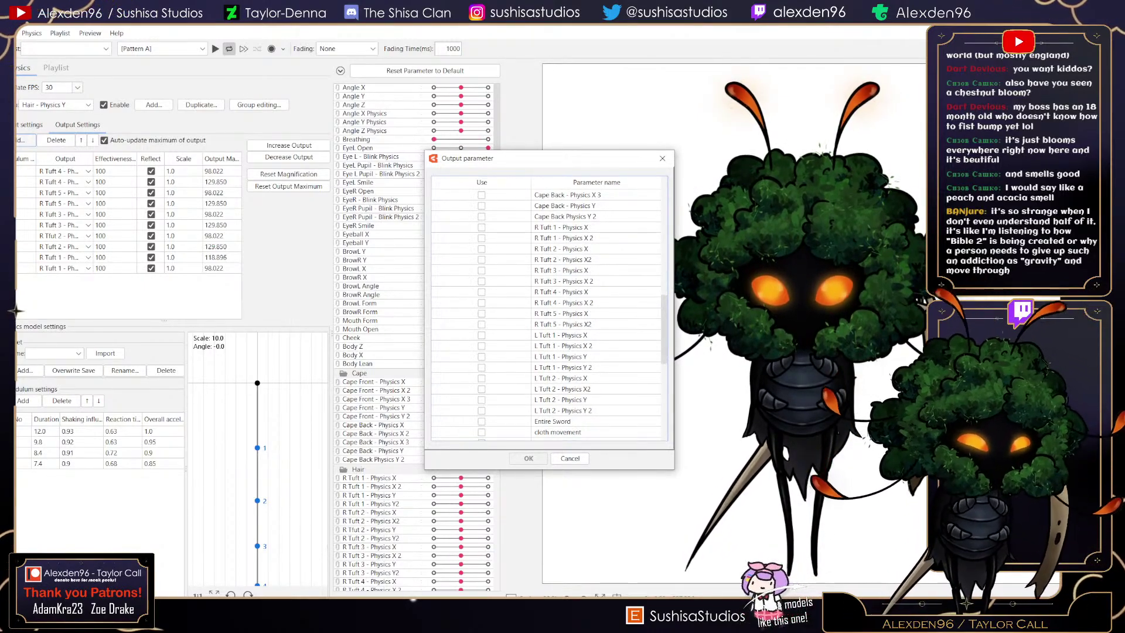
{"action": "left_click", "coordinate": [481, 400]}
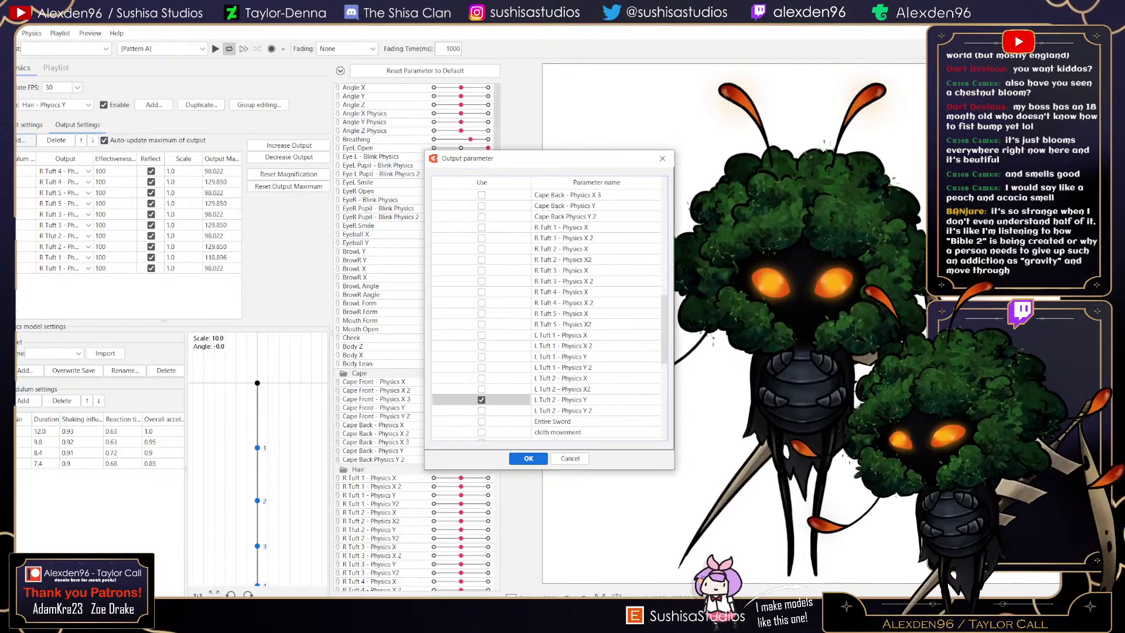
{"action": "left_click", "coordinate": [529, 459]}
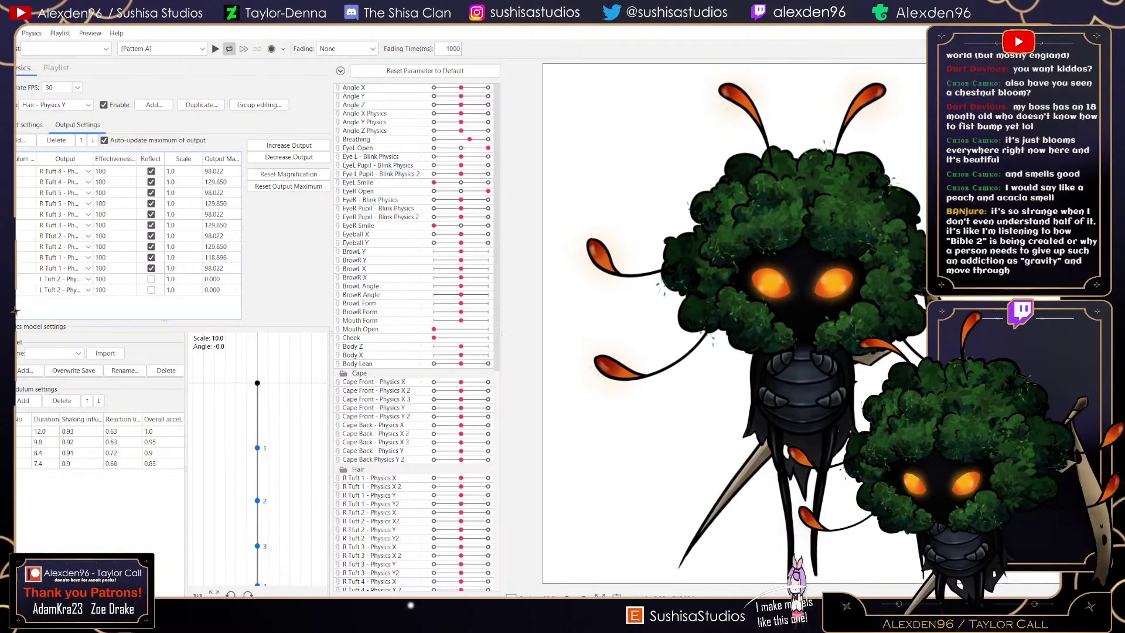
{"action": "left_click", "coordinate": [151, 290]}
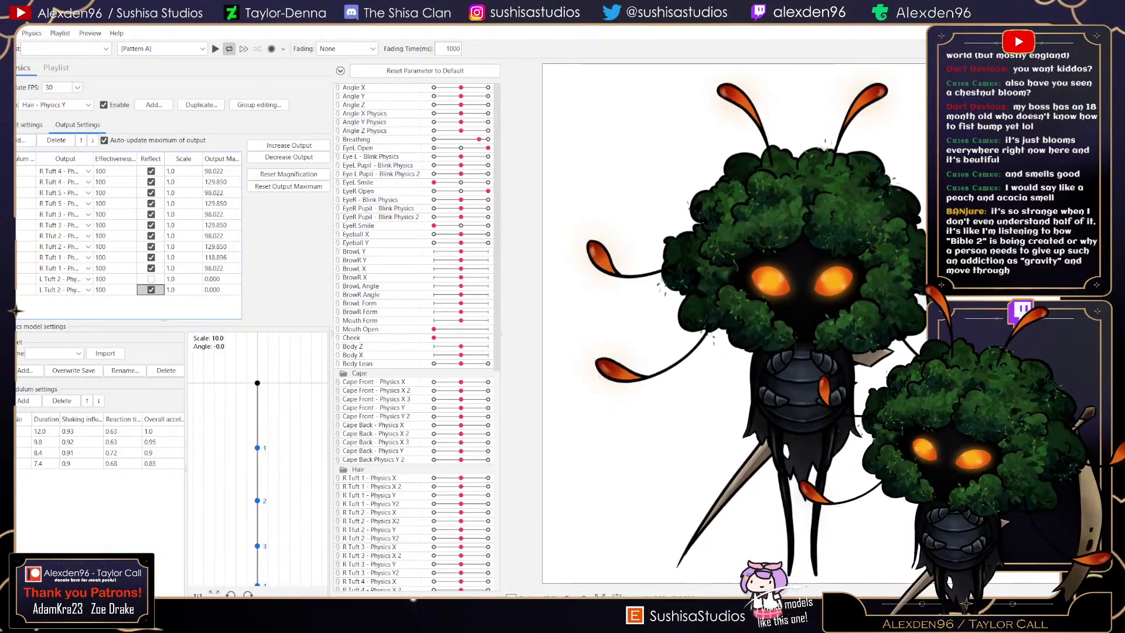
{"action": "left_click", "coordinate": [152, 279]}
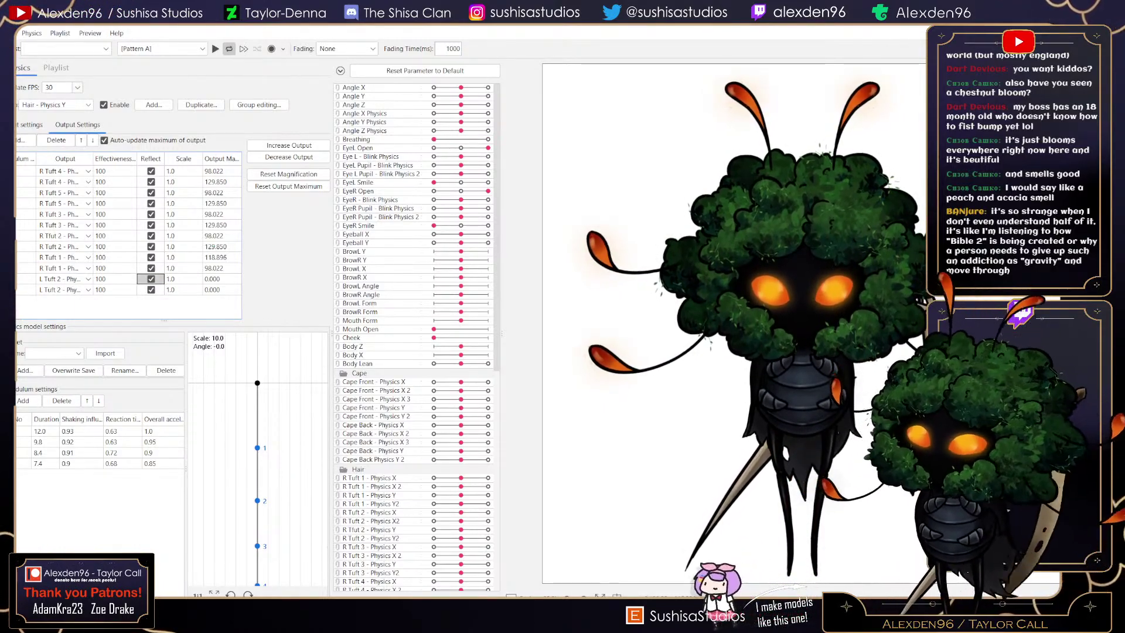
- Add L Tuft 2 - Physics X and L Tuft 2 - Physics X2 as outputs of the Hair - Physics X group, with Reflect enabled
{"action": "left_click", "coordinate": [56, 105]}
{"action": "left_click", "coordinate": [56, 235]}
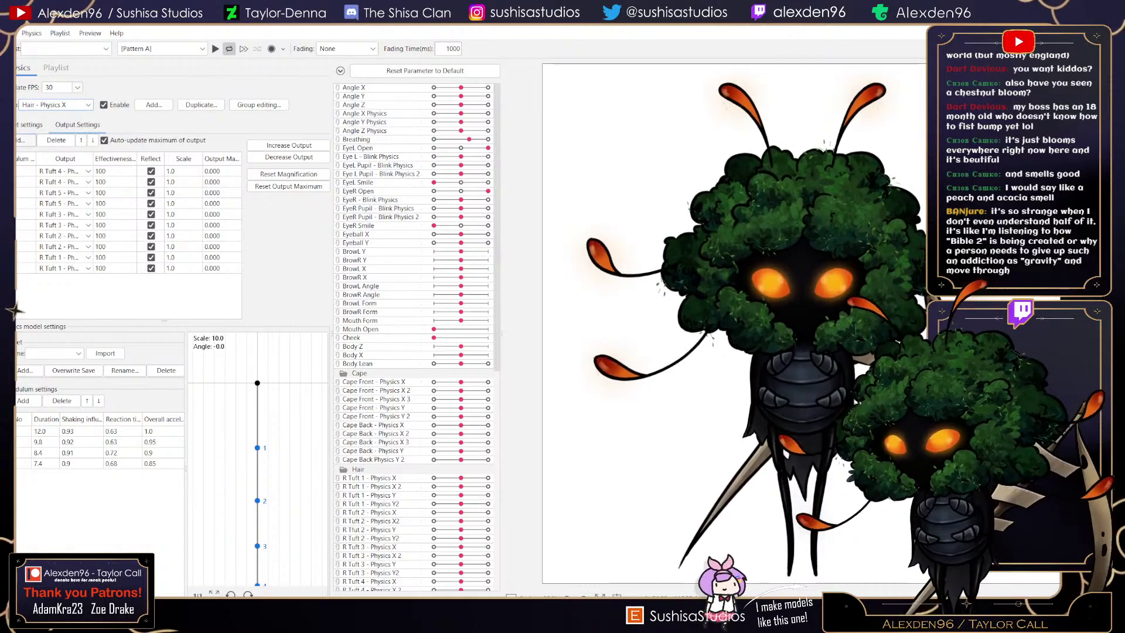
{"action": "left_click", "coordinate": [26, 141]}
{"action": "scroll", "coordinate": [547, 316], "scroll_direction": "down", "scroll_amount": 7}
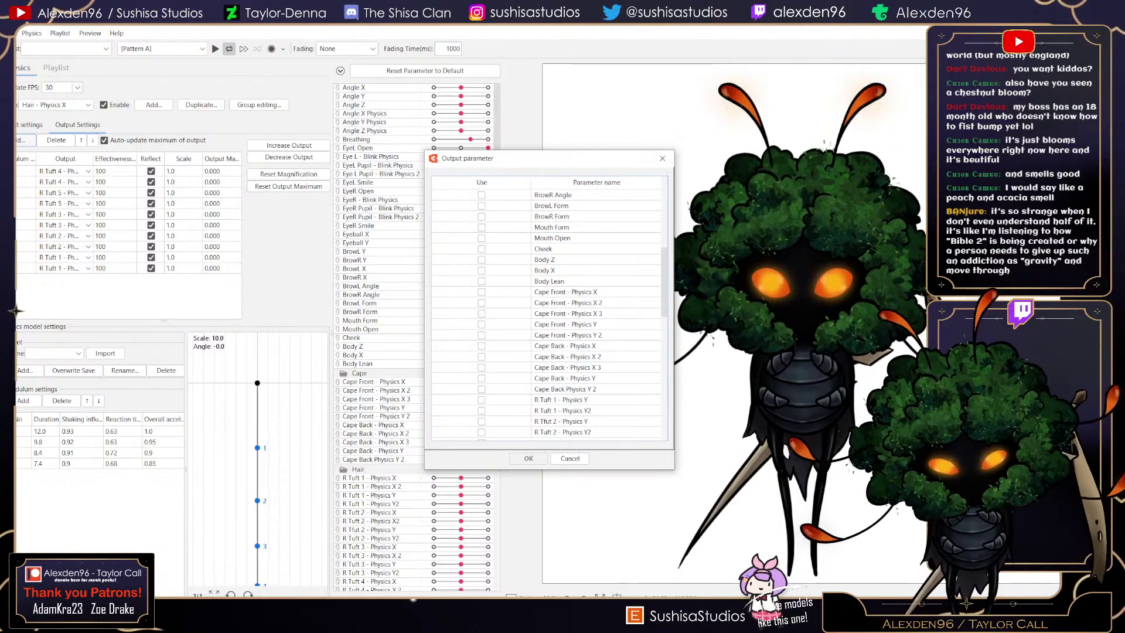
{"action": "scroll", "coordinate": [548, 317], "scroll_direction": "down", "scroll_amount": 4}
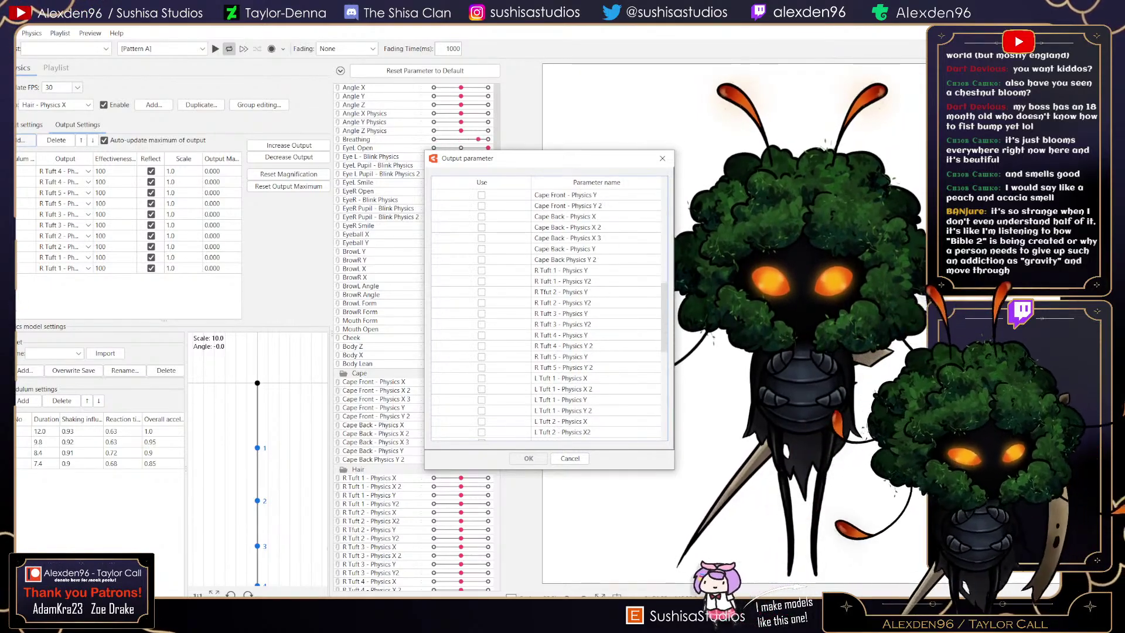
{"action": "left_click", "coordinate": [481, 422]}
{"action": "left_click", "coordinate": [481, 431]}
{"action": "scroll", "coordinate": [481, 432], "scroll_direction": "down", "scroll_amount": 3}
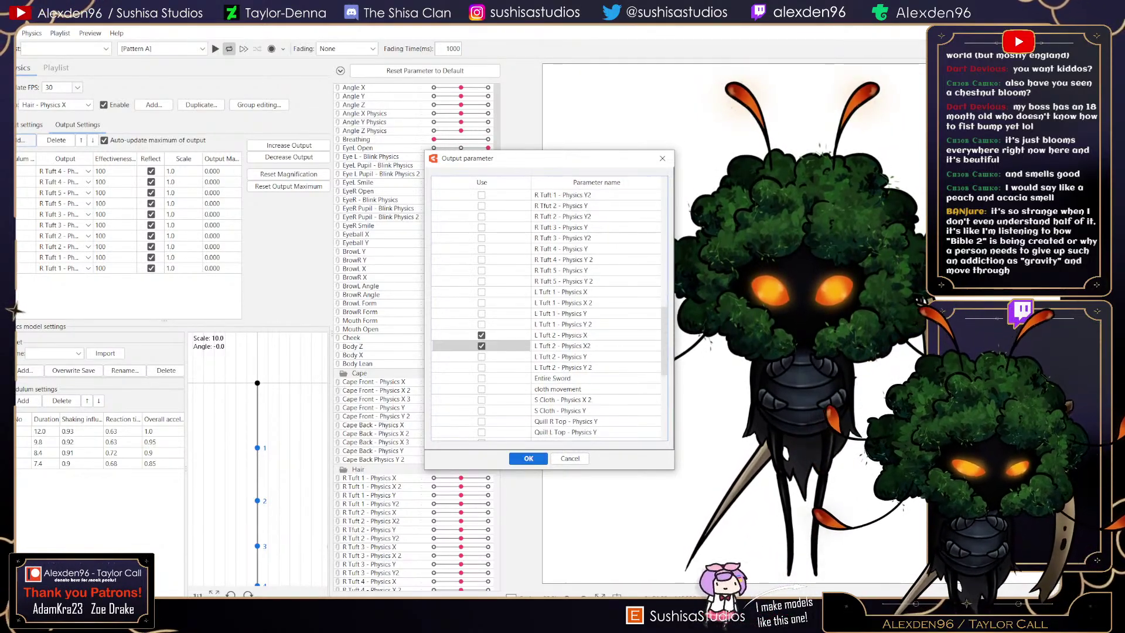
{"action": "key", "text": "Return"}
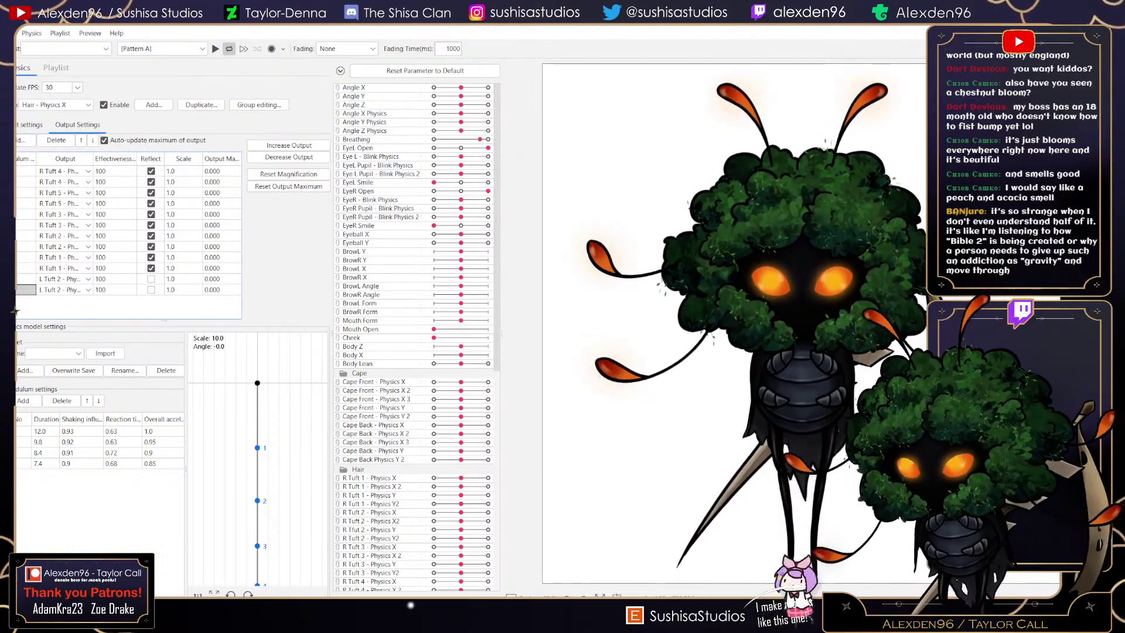
{"action": "left_click", "coordinate": [151, 278]}
{"action": "left_click", "coordinate": [151, 289]}
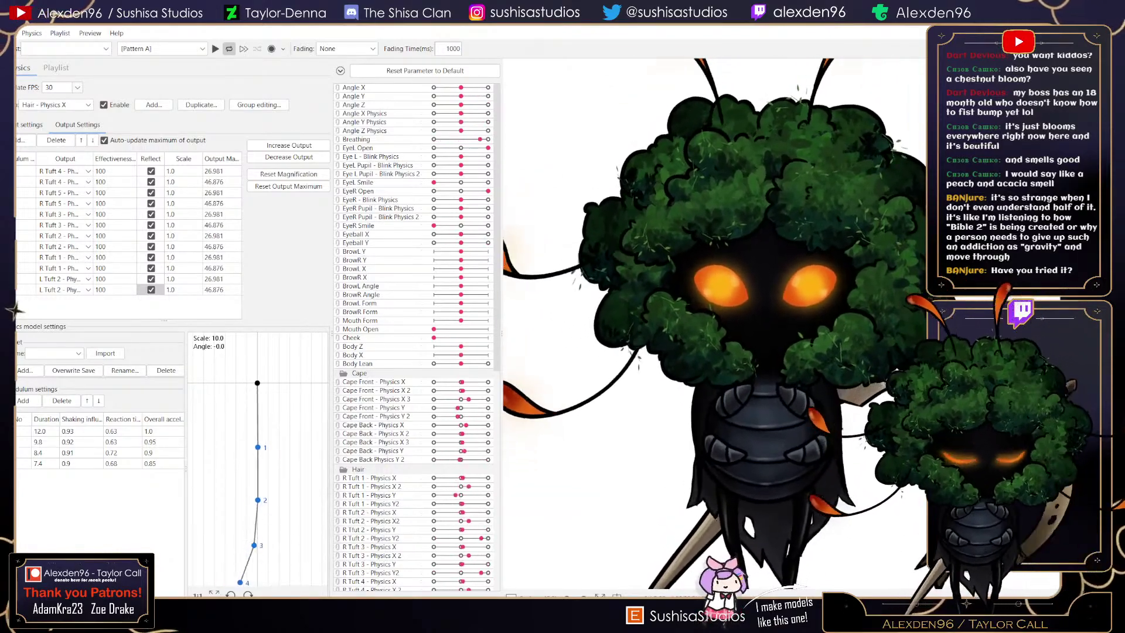
- Add L Tuft 1 - Physics Y and Y 2 to the Hair - Physics Y outputs with Reflect enabled, and swing the preview model vertically to test
{"action": "left_click", "coordinate": [57, 105]}
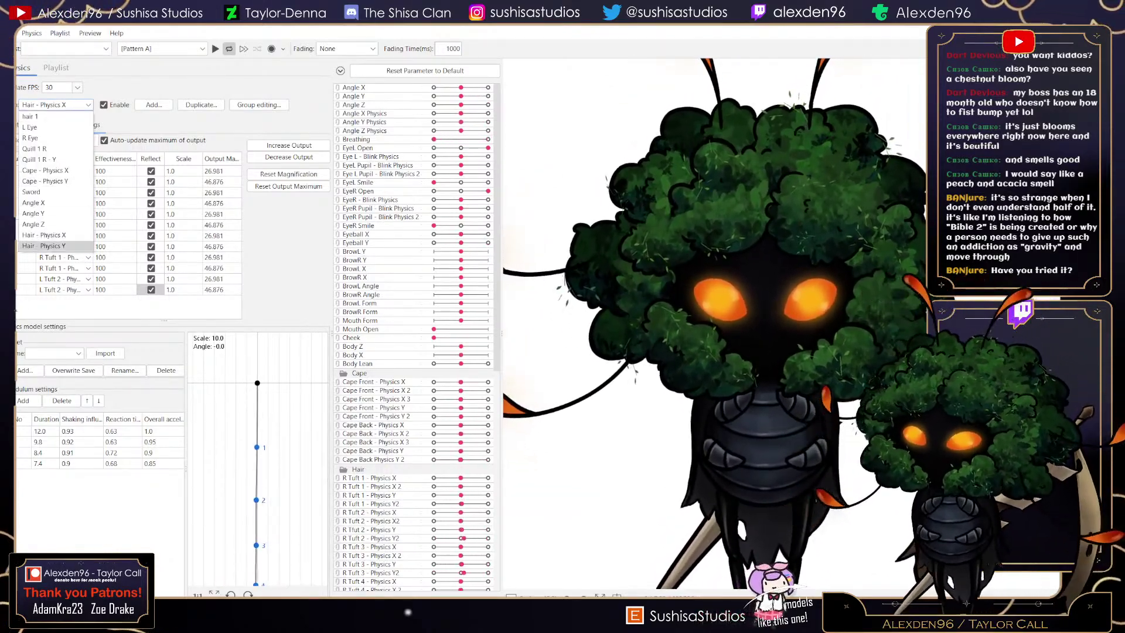
{"action": "left_click", "coordinate": [56, 246]}
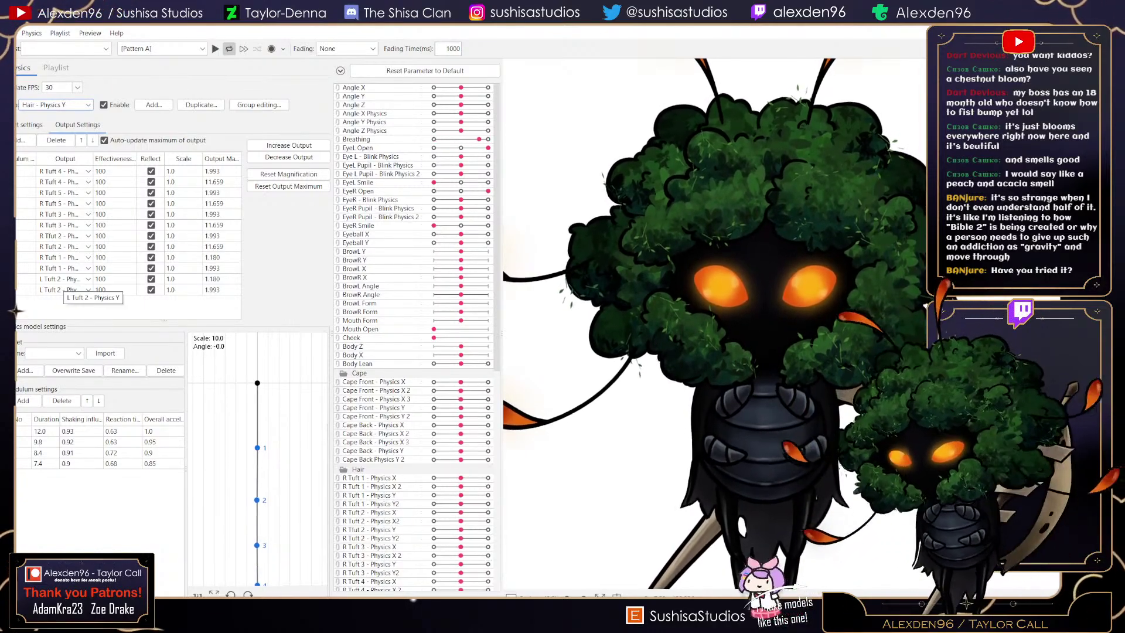
{"action": "left_click", "coordinate": [27, 140]}
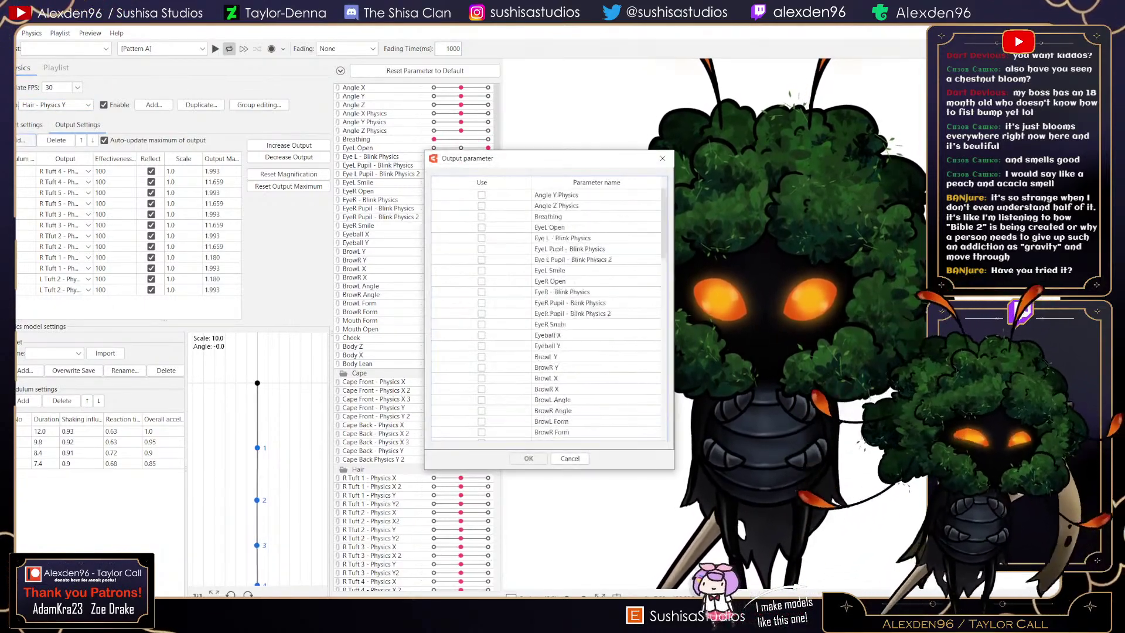
{"action": "scroll", "coordinate": [548, 313], "scroll_direction": "down", "scroll_amount": 2}
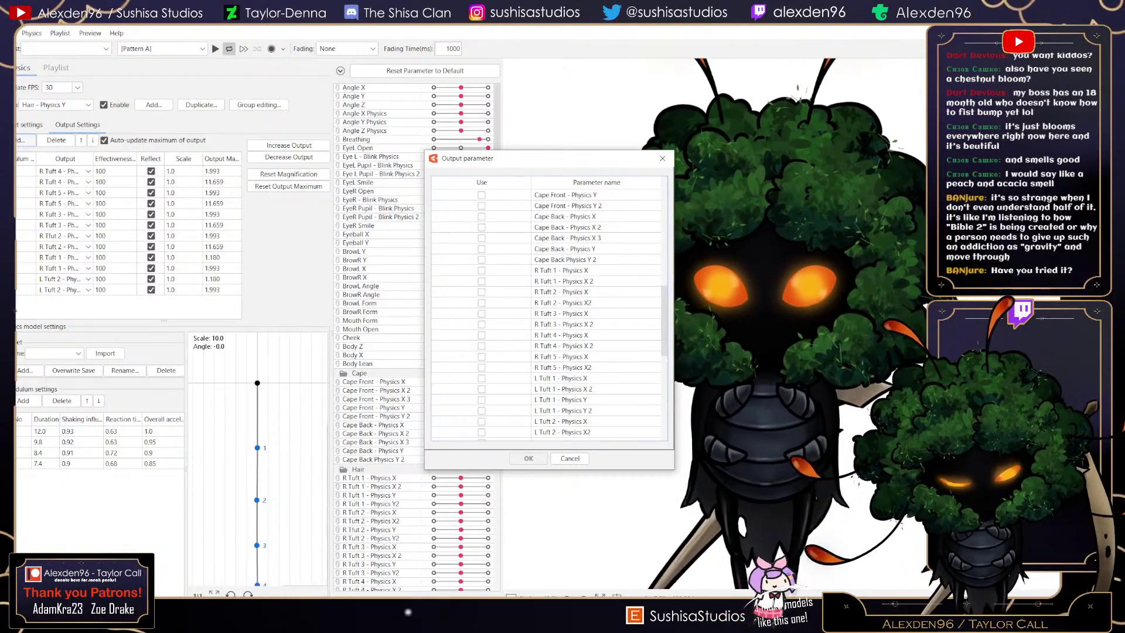
{"action": "left_click", "coordinate": [481, 400]}
{"action": "key", "text": "Return"}
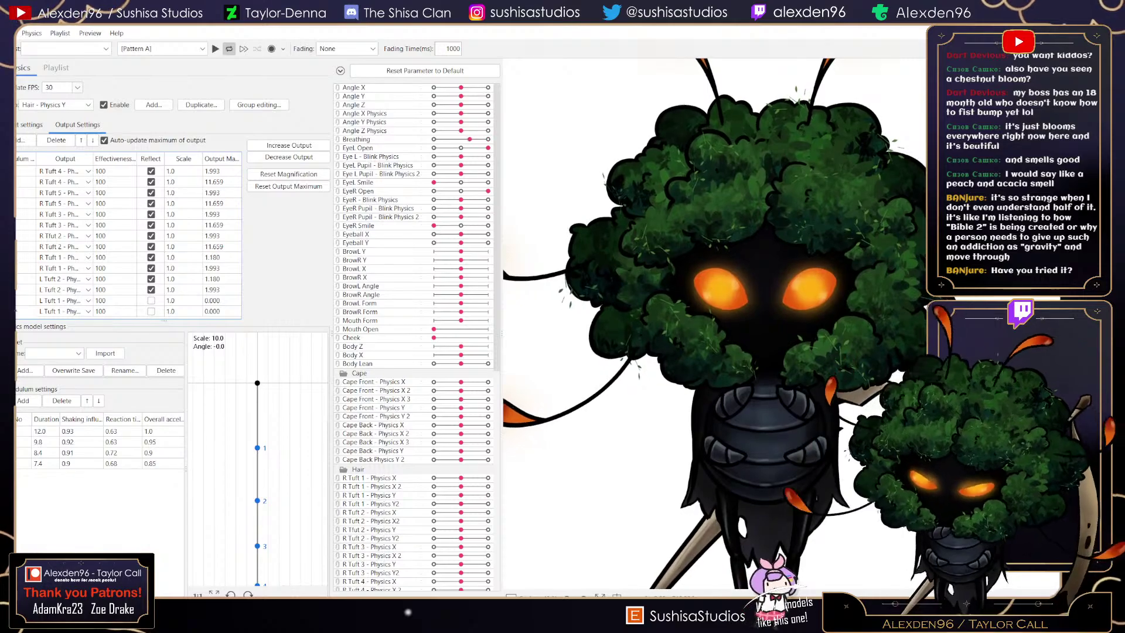
{"action": "left_click", "coordinate": [151, 301]}
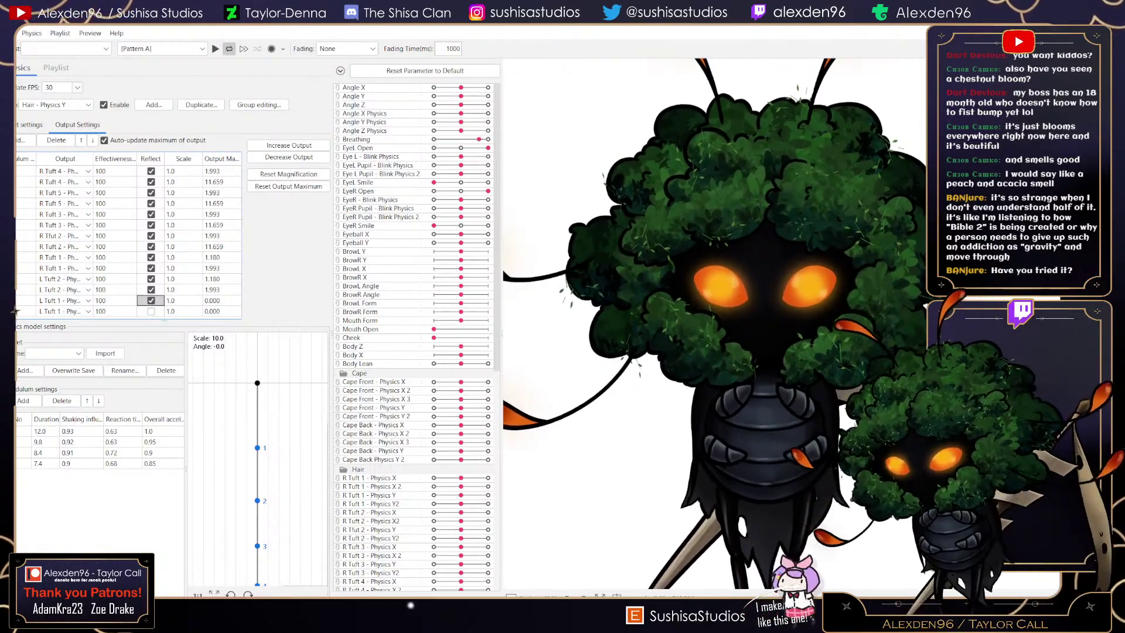
{"action": "left_click", "coordinate": [151, 311]}
{"action": "left_click_drag", "start_coordinate": [762, 352], "coordinate": [776, 141]}
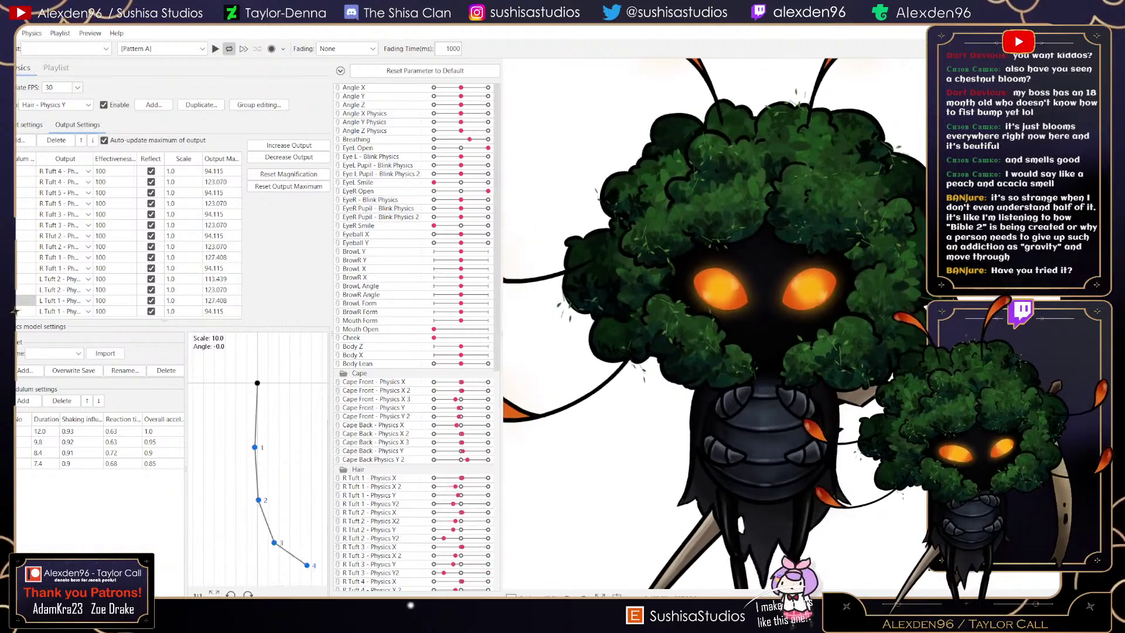
- Add L Tuft 1 - Physics X and X 2 to the Hair - Physics X outputs with Reflect enabled, and swing the preview model sideways to test
{"action": "left_click", "coordinate": [56, 105]}
{"action": "left_click", "coordinate": [54, 235]}
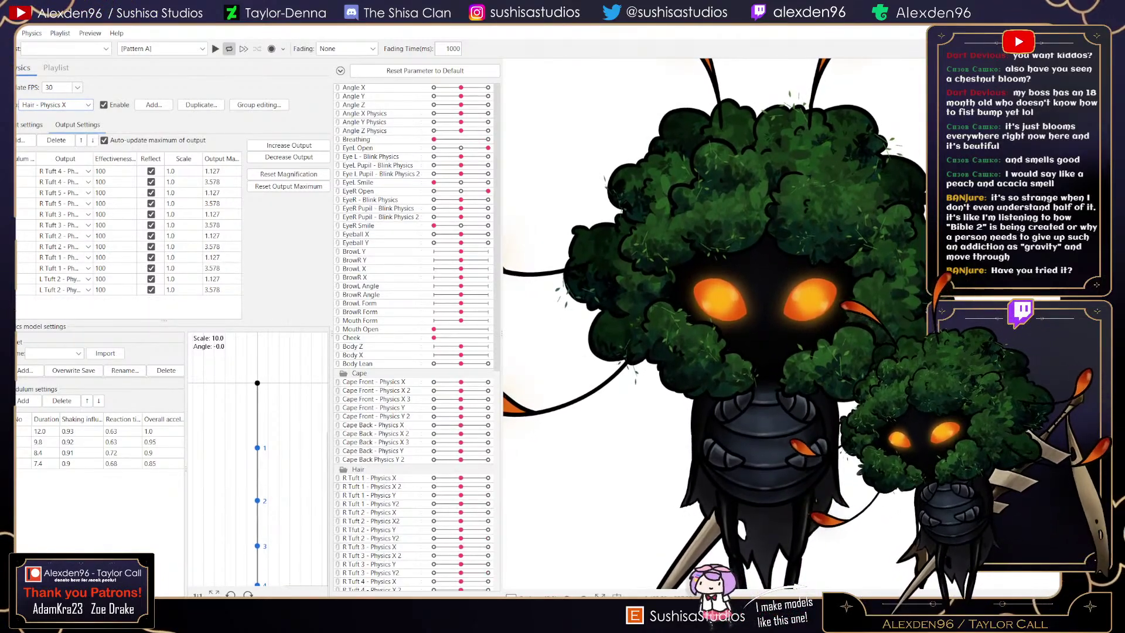
{"action": "left_click", "coordinate": [27, 140]}
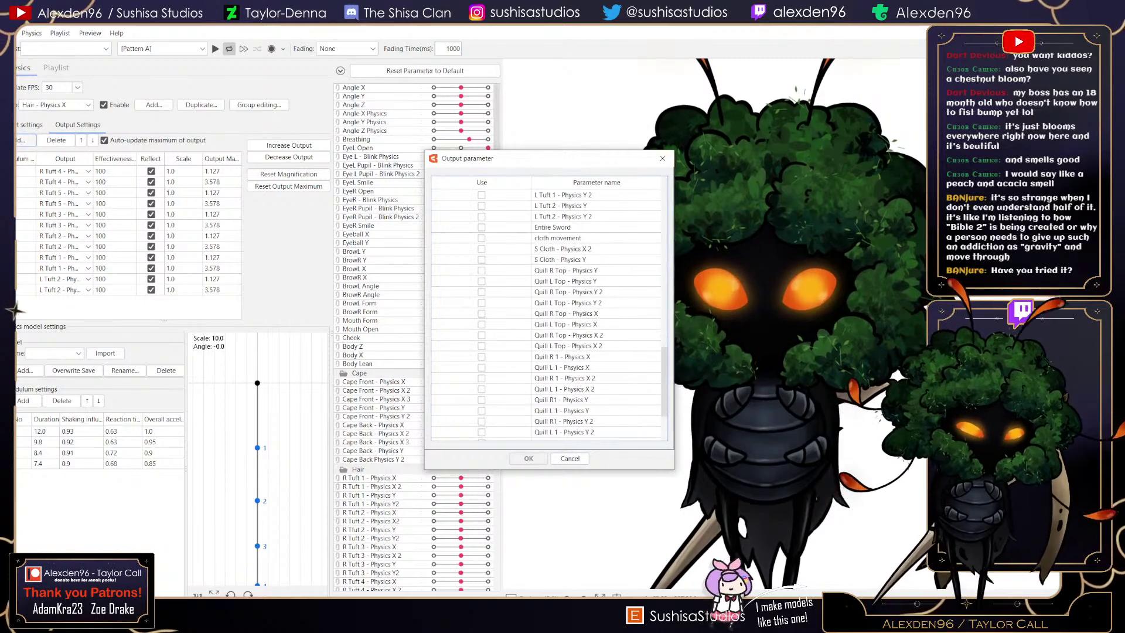
{"action": "scroll", "coordinate": [545, 317], "scroll_direction": "up", "scroll_amount": 4}
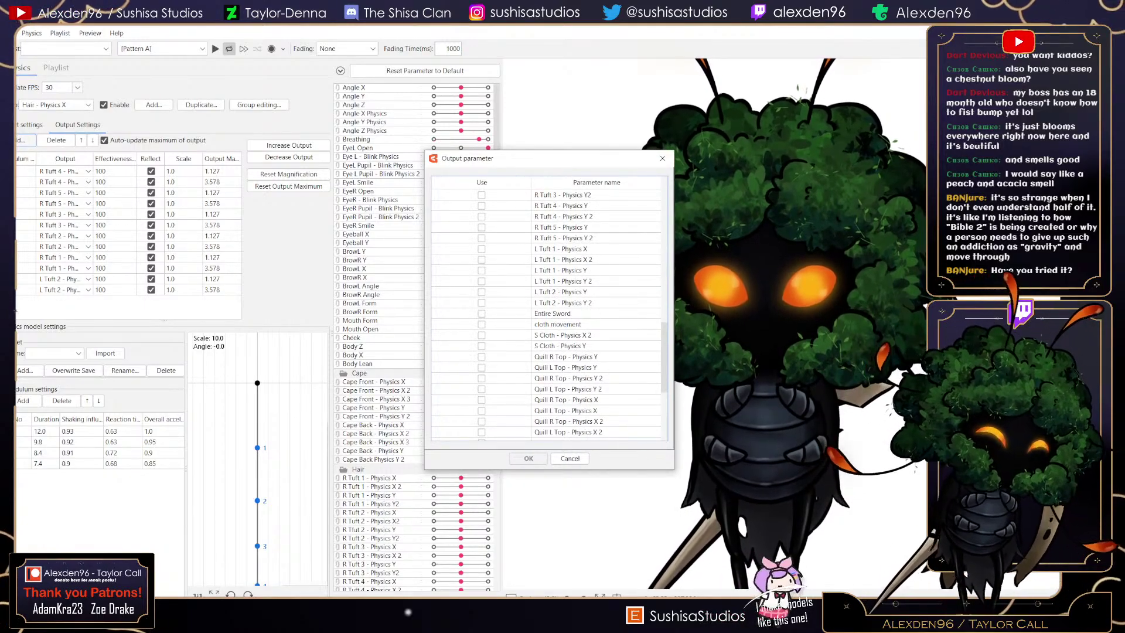
{"action": "left_click", "coordinate": [481, 292]}
{"action": "left_click", "coordinate": [481, 302]}
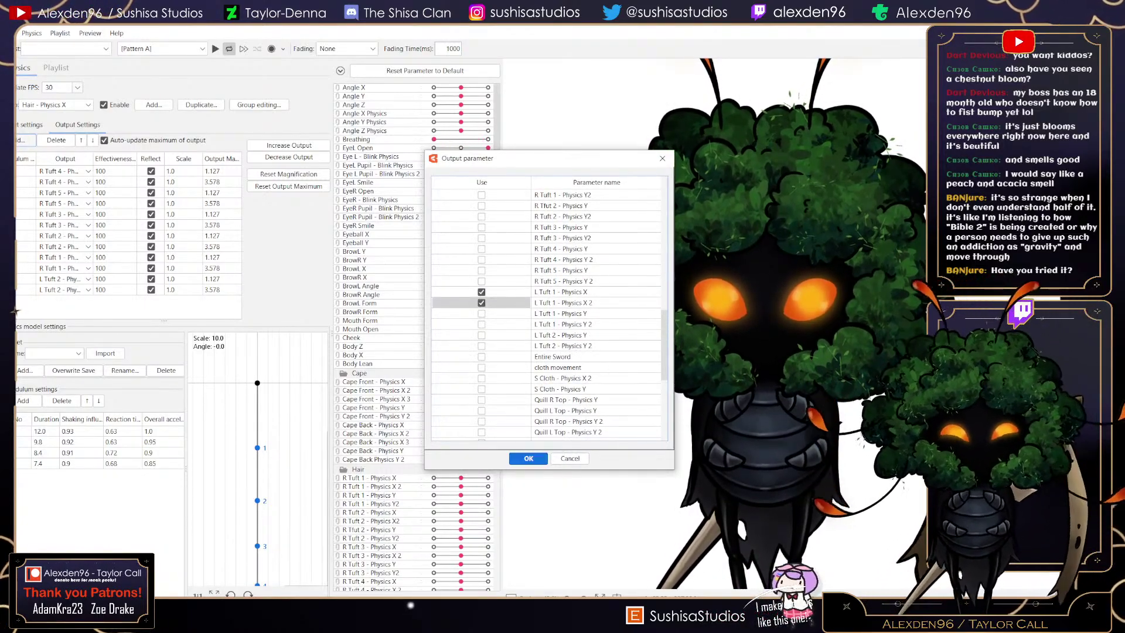
{"action": "key", "text": "Return"}
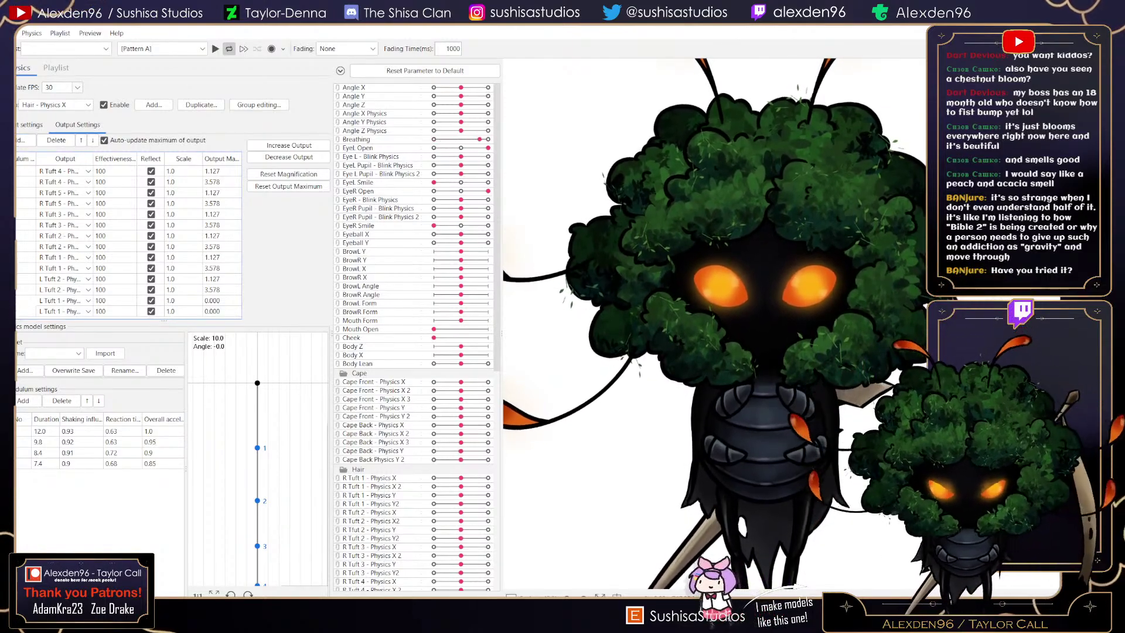
{"action": "scroll", "coordinate": [774, 323], "scroll_direction": "down", "scroll_amount": 3}
{"action": "left_click_drag", "start_coordinate": [771, 319], "coordinate": [662, 319]}
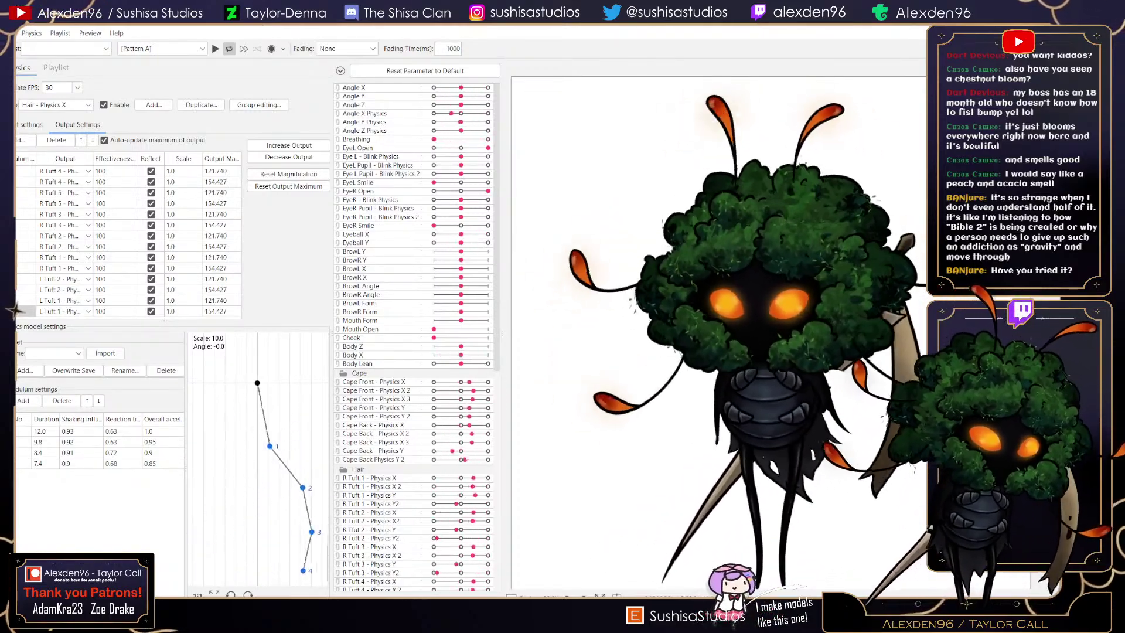
- Switch back to the Cubism modeling window and save the Hollow Knight model with its updated physics outputs
{"action": "key", "text": "alt+Tab"}
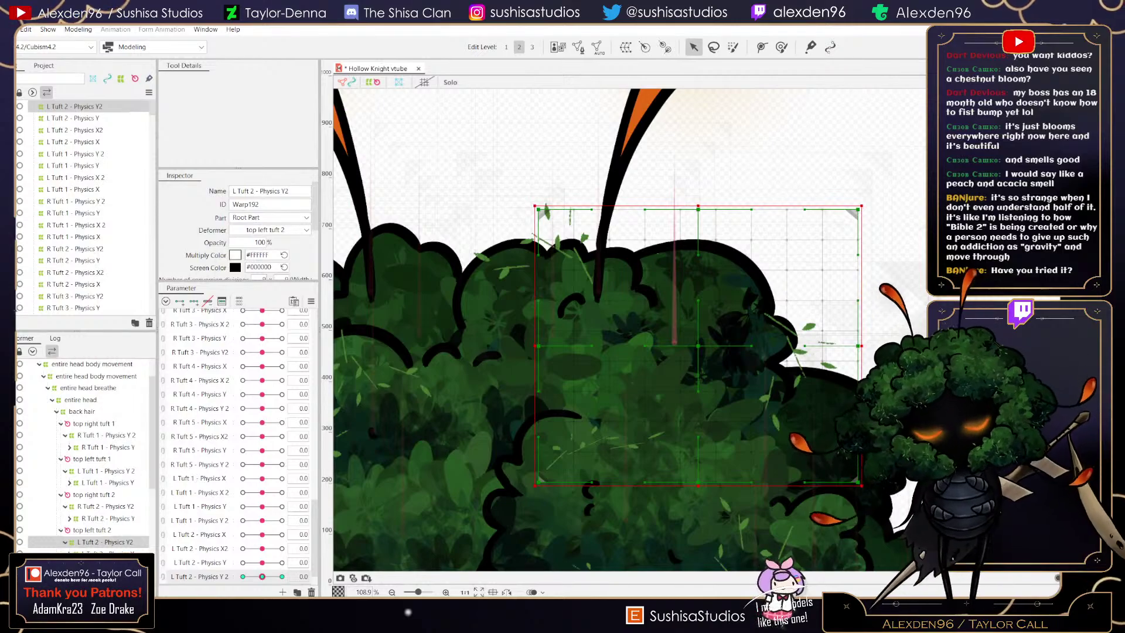
{"action": "key", "text": "alt+f"}
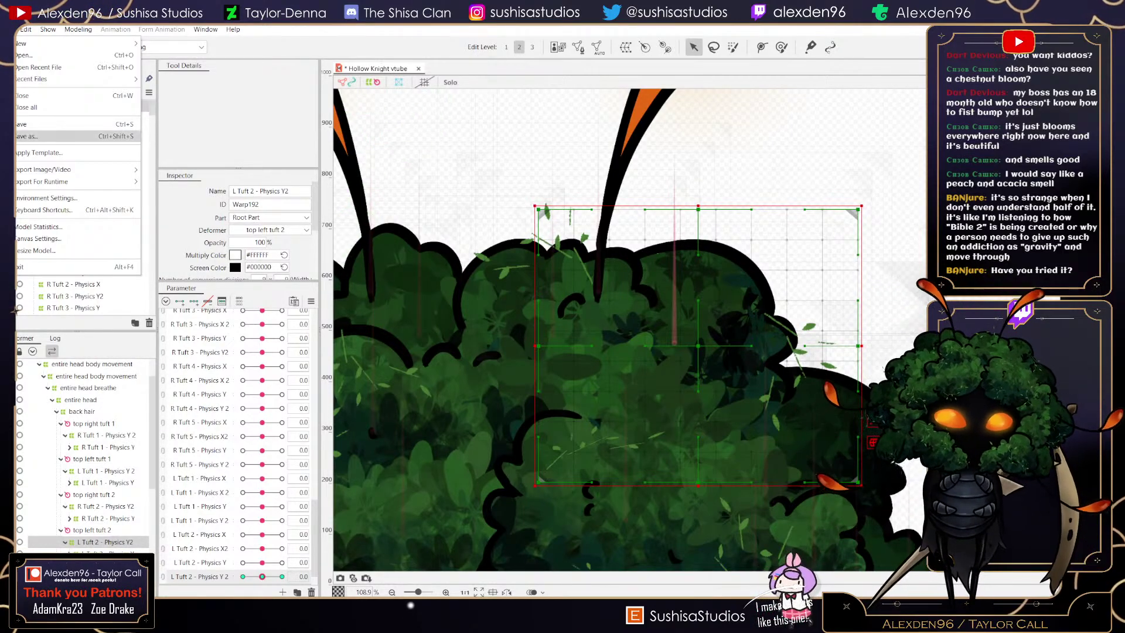
{"action": "key", "text": "Up"}
{"action": "key", "text": "Return"}
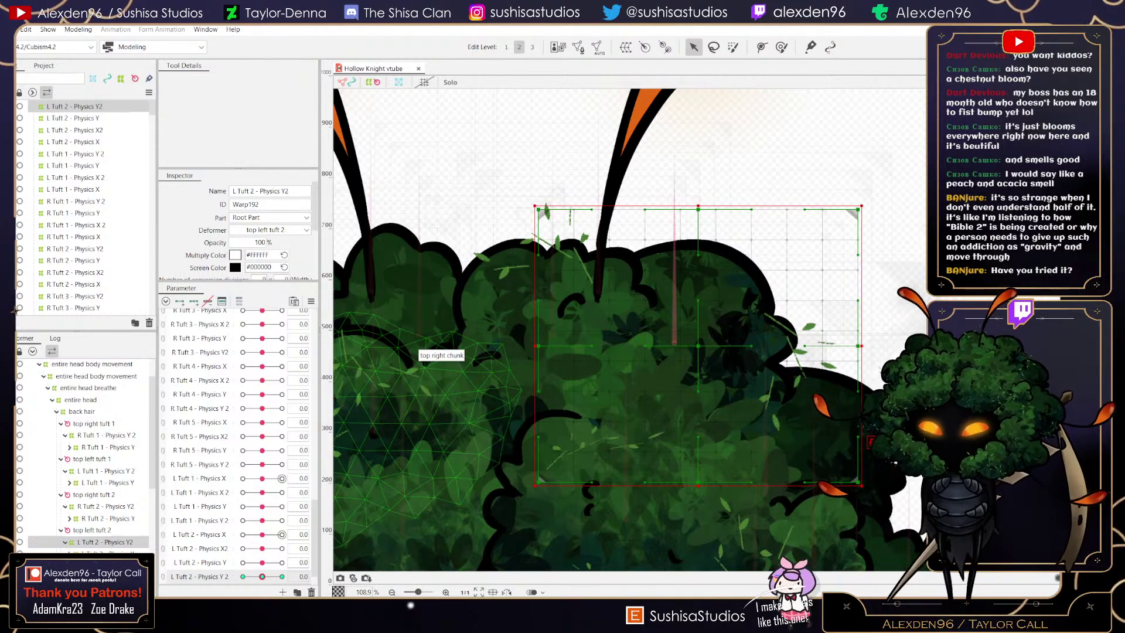
- Check the left tuft 2 shape at L Tuft 2 - Physics Y 2 value -1.0, return it to 0.0 and save the model again
{"action": "mouse_move", "coordinate": [262, 576]}
{"action": "left_mouse_down"}
{"action": "mouse_move", "coordinate": [282, 577]}
{"action": "mouse_move", "coordinate": [243, 576]}
{"action": "left_mouse_up"}
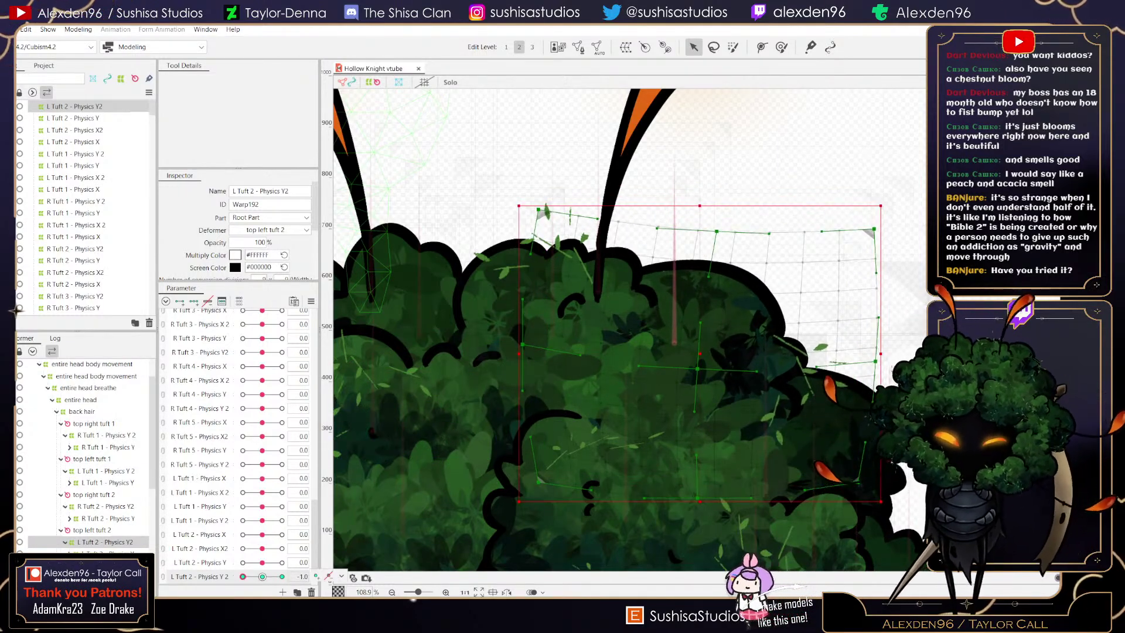
{"action": "scroll", "coordinate": [704, 286], "scroll_direction": "down", "scroll_amount": 8}
{"action": "key", "text": "alt+f"}
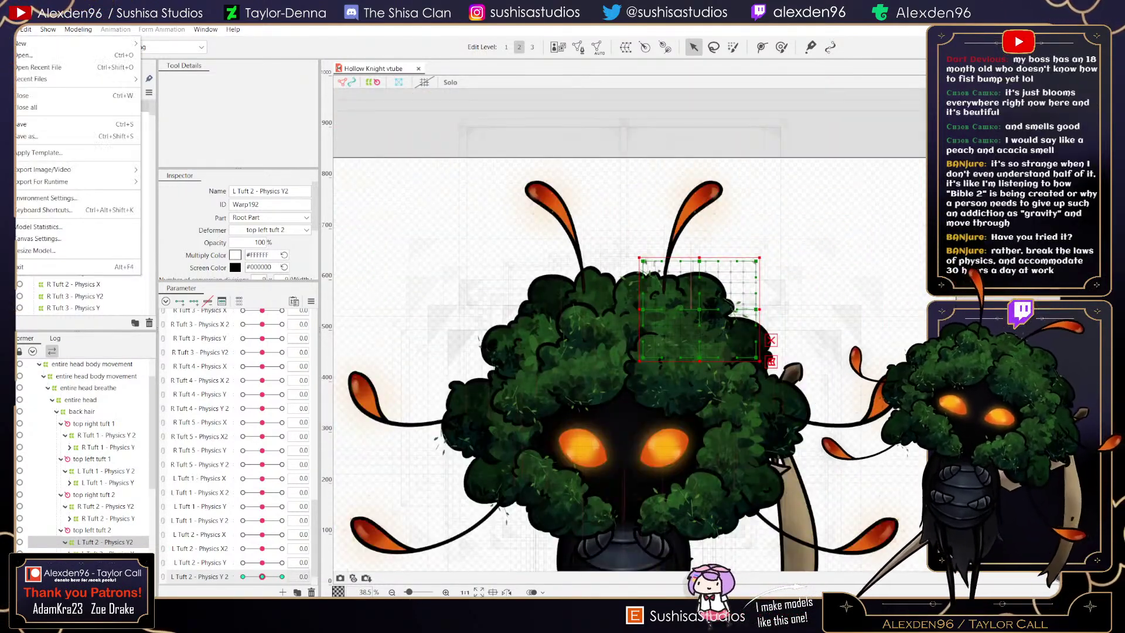
{"action": "left_click", "coordinate": [76, 124]}
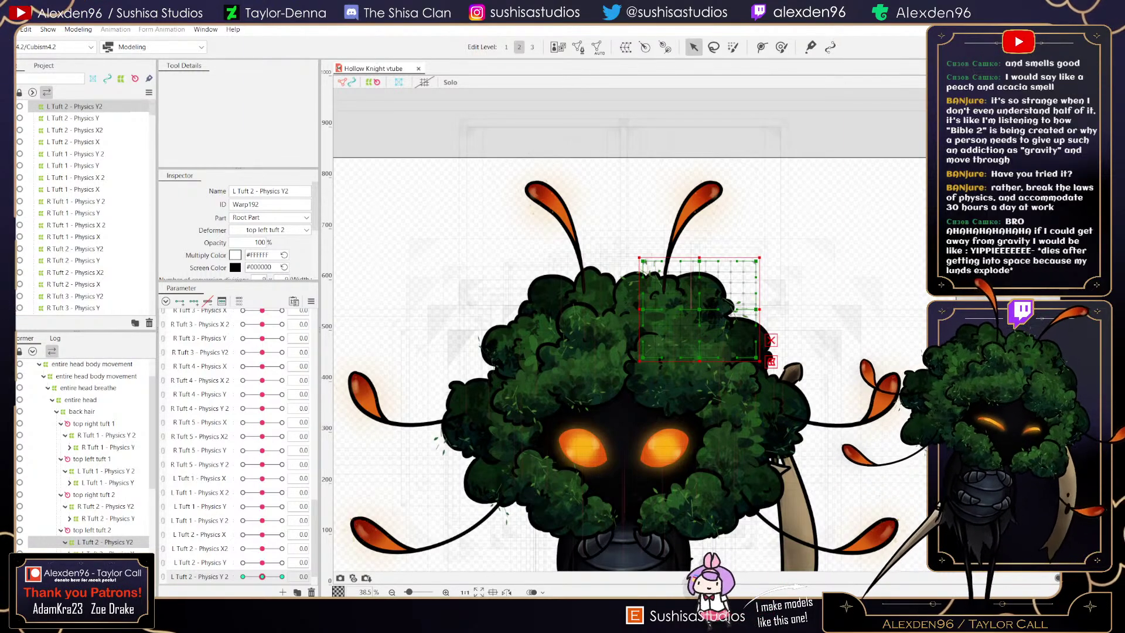
{"action": "left_click", "coordinate": [10, 29]}
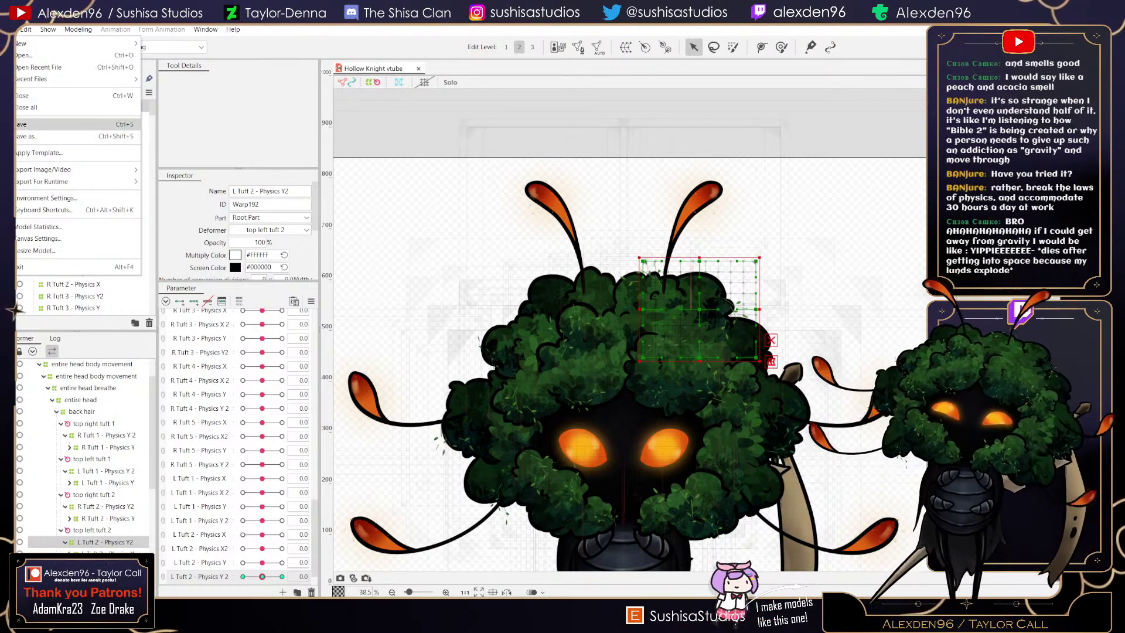
{"action": "left_click", "coordinate": [23, 125]}
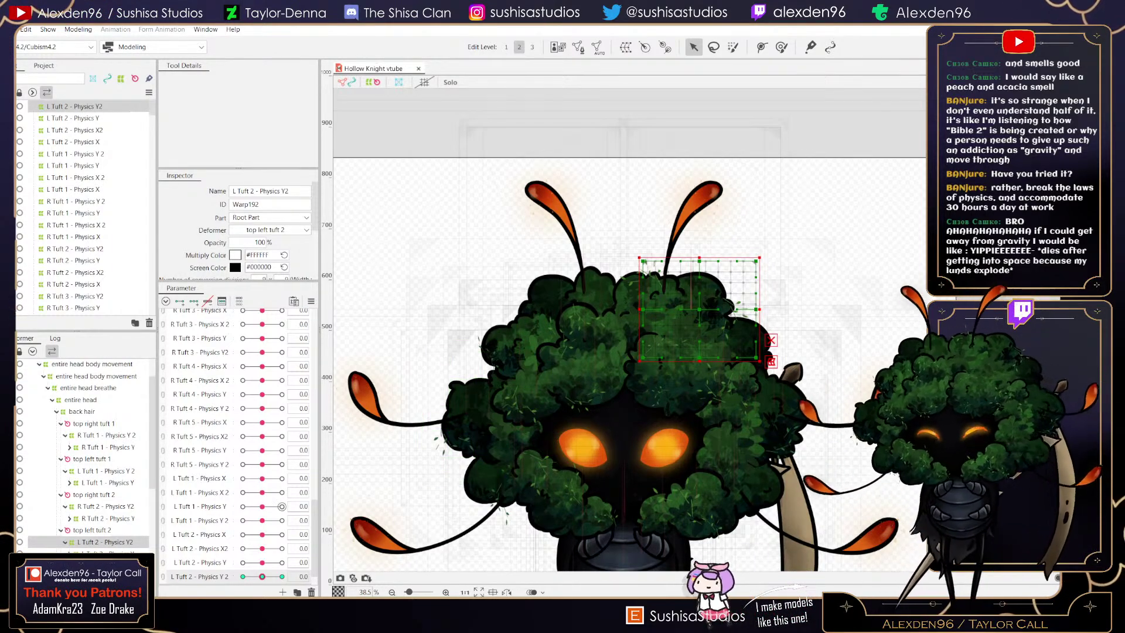
{"action": "mouse_move", "coordinate": [262, 577]}
{"action": "left_mouse_down"}
{"action": "mouse_move", "coordinate": [246, 576]}
{"action": "mouse_move", "coordinate": [262, 577]}
{"action": "mouse_move", "coordinate": [247, 563]}
{"action": "mouse_move", "coordinate": [262, 563]}
{"action": "left_mouse_up"}
{"action": "left_click", "coordinate": [8, 29]}
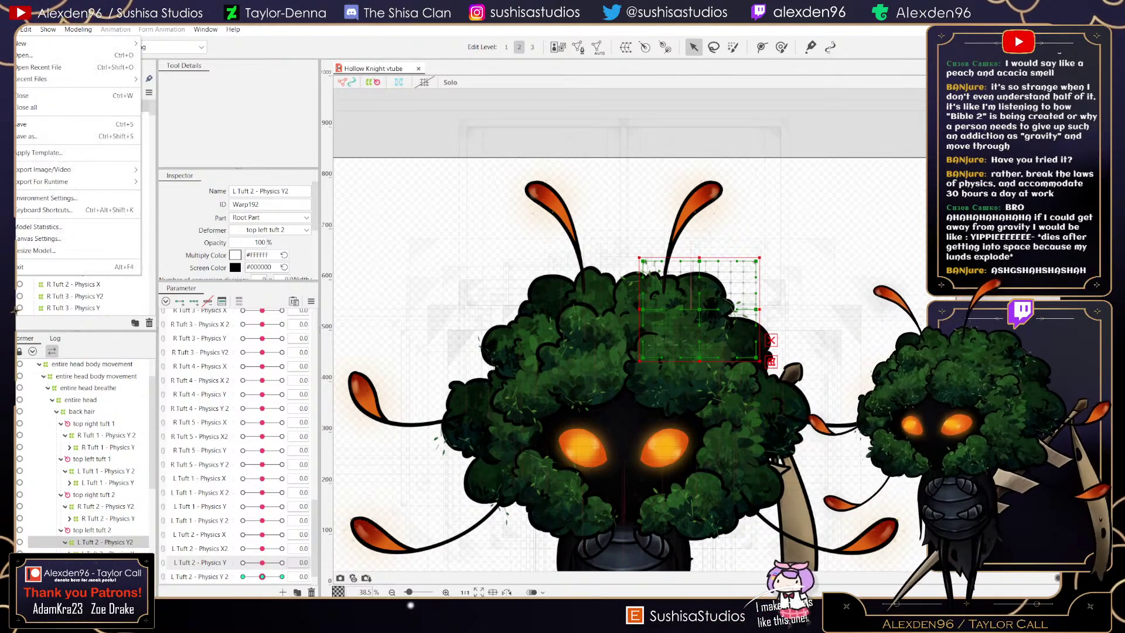
{"action": "left_click", "coordinate": [35, 124]}
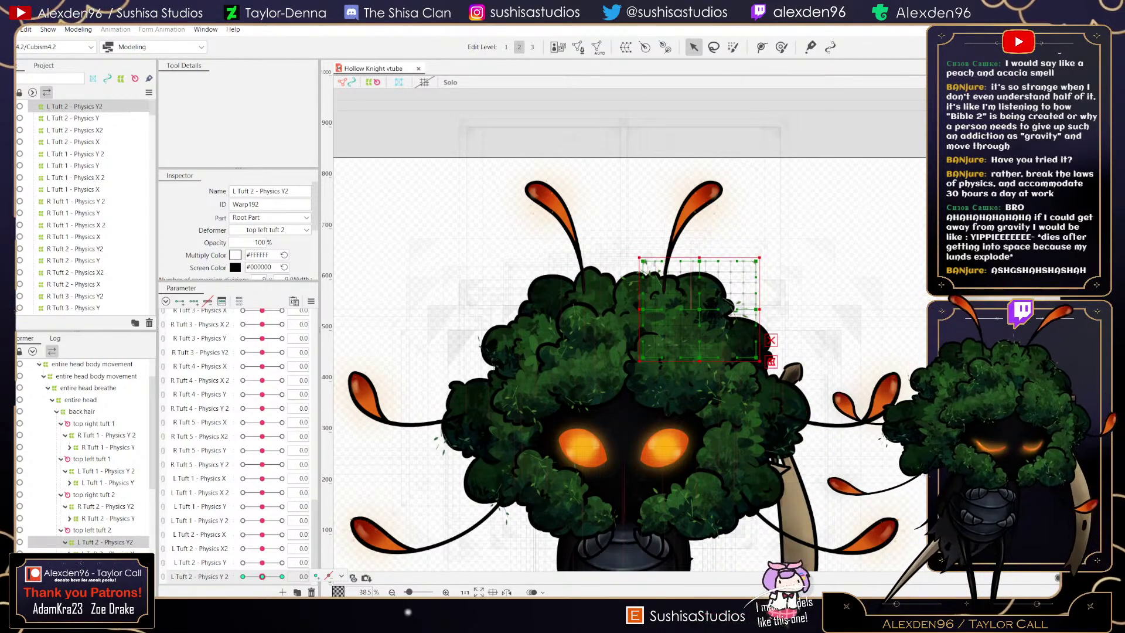
- Start a parent warp deformer for top left tuft 3 breathe in Root Part, named L Tuft 3 - Physics X
{"action": "scroll", "coordinate": [238, 440], "scroll_direction": "down", "scroll_amount": 1}
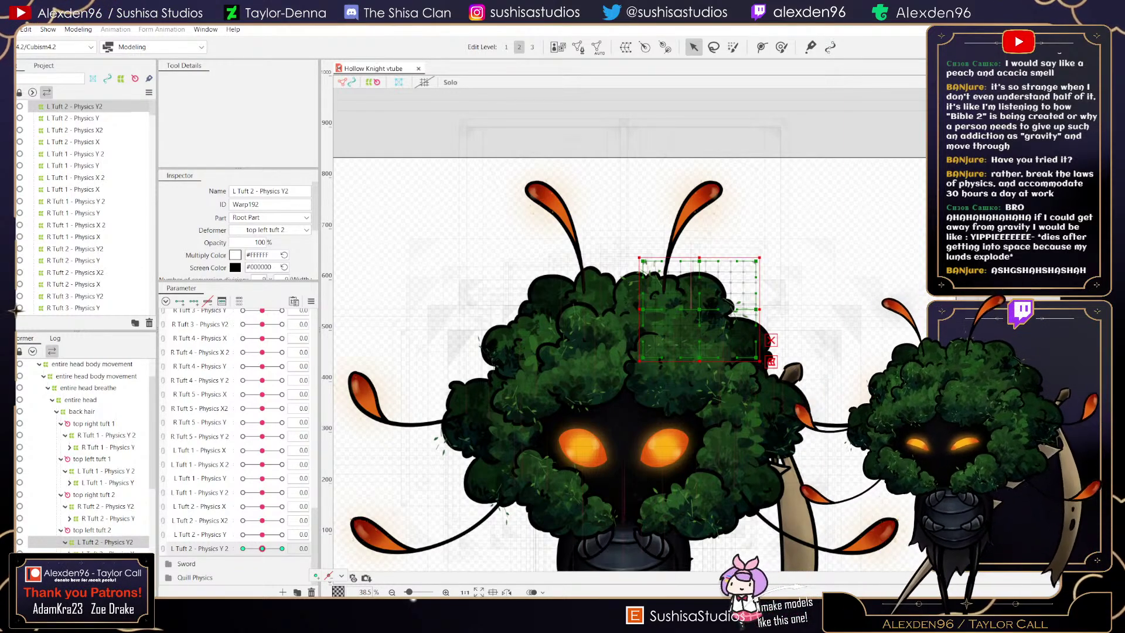
{"action": "key", "text": "Up"}
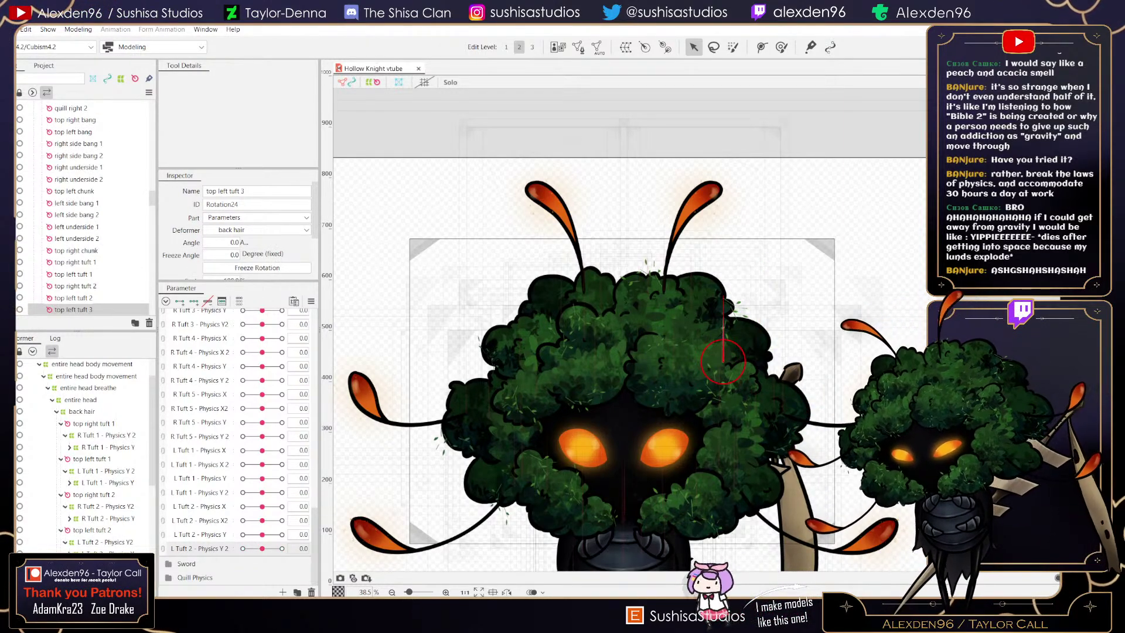
{"action": "left_click", "coordinate": [744, 345]}
{"action": "left_click_drag", "start_coordinate": [745, 345], "coordinate": [720, 363]}
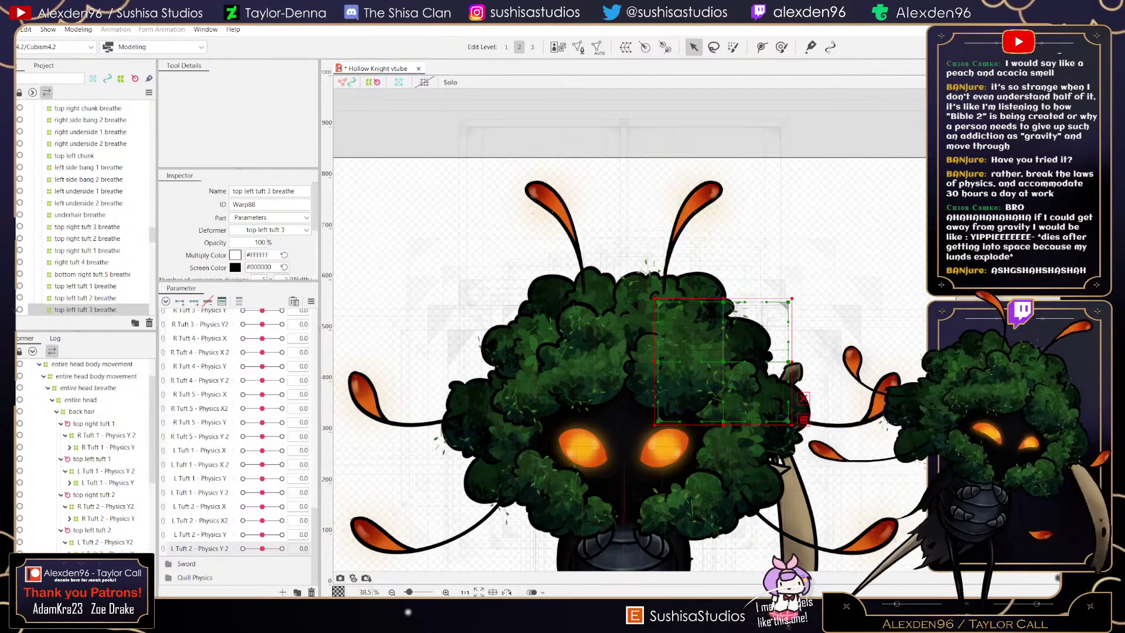
{"action": "left_click", "coordinate": [626, 47]}
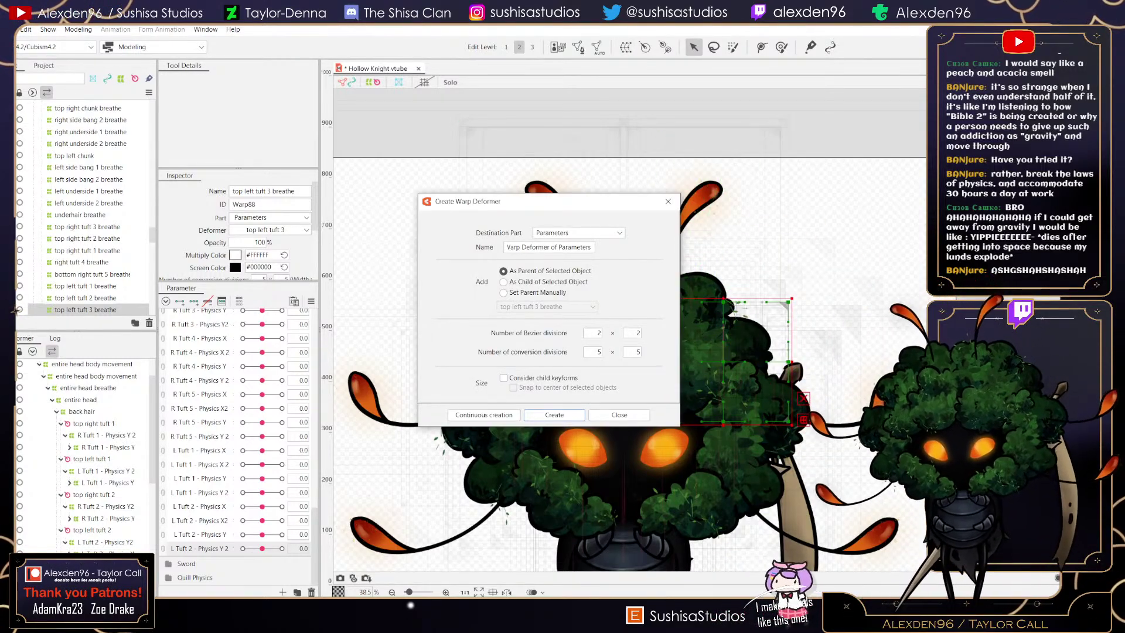
{"action": "left_click", "coordinate": [579, 233]}
{"action": "left_click", "coordinate": [563, 244]}
{"action": "left_click", "coordinate": [572, 248]}
{"action": "key", "text": "ctrl+a"}
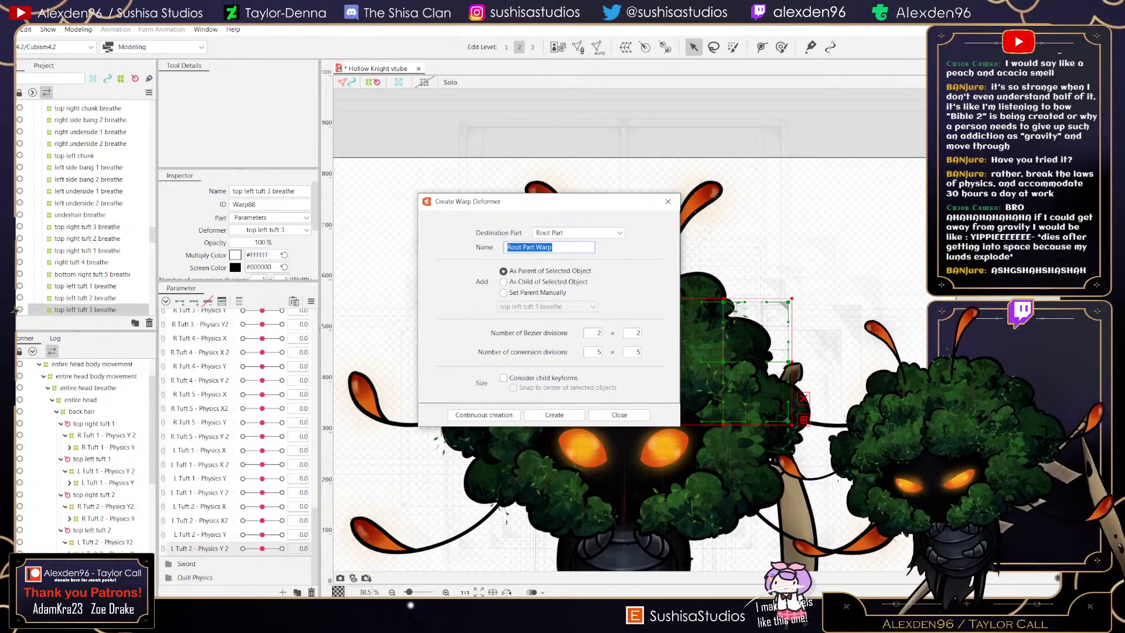
{"action": "type", "text": "l"}
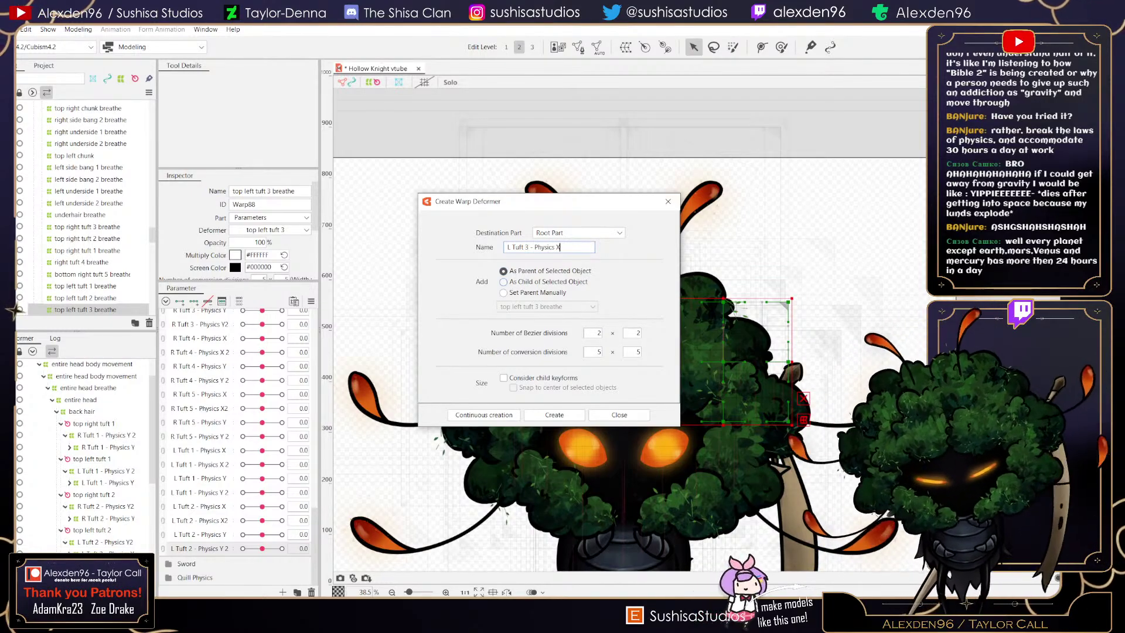
- Set the warp deformer's conversion divisions to 9 × 9 and create it
{"action": "type", "text": "9"}
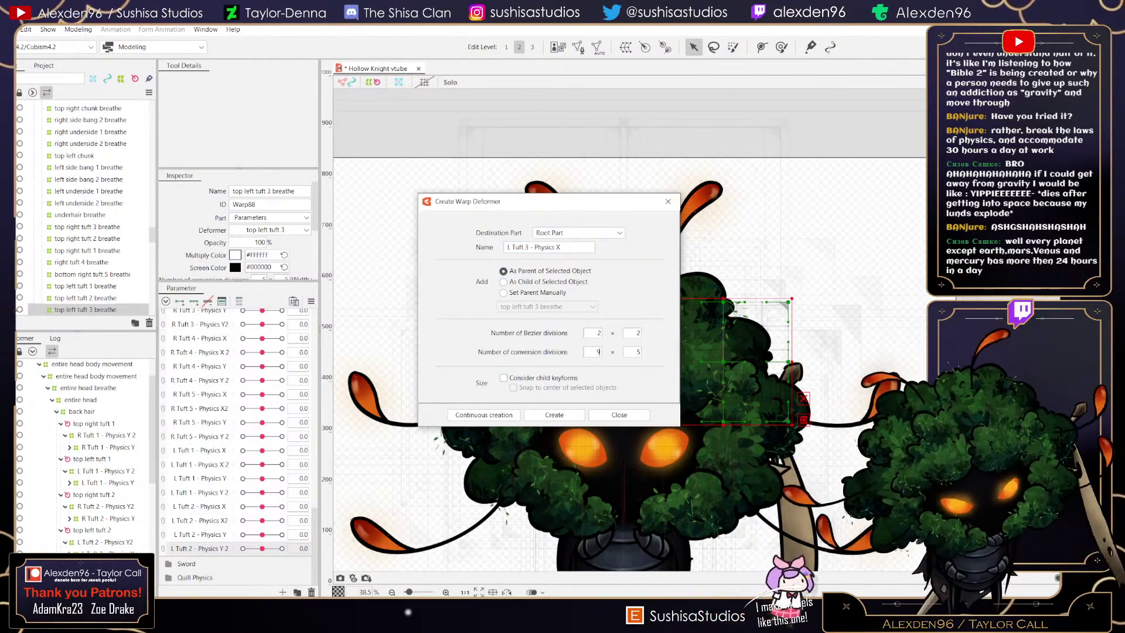
{"action": "key", "text": "Tab"}
{"action": "type", "text": "9"}
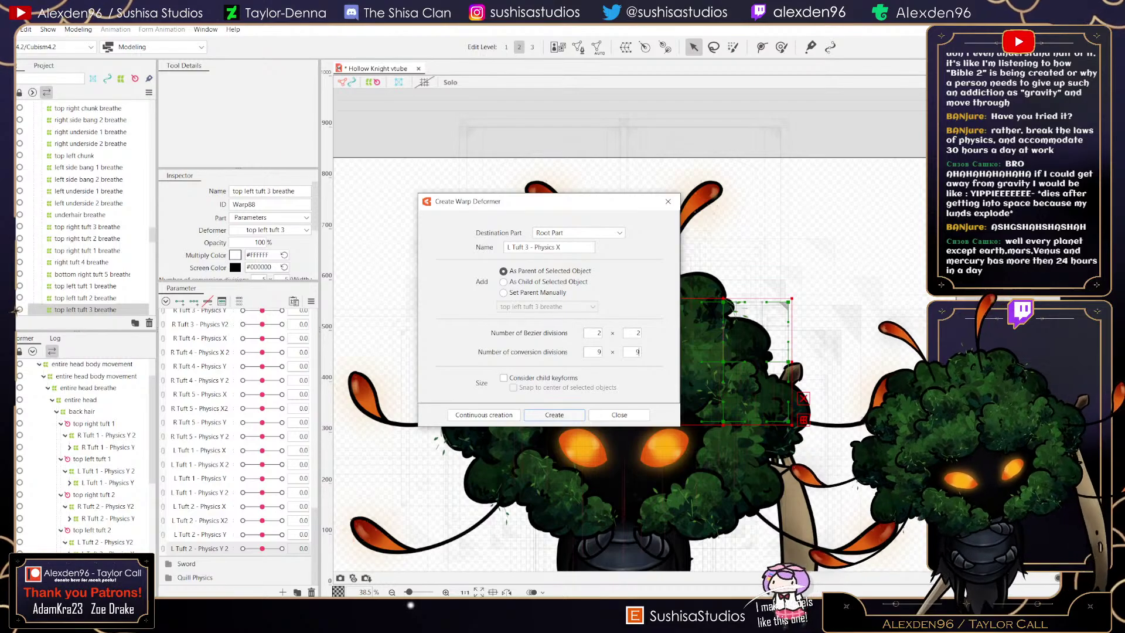
{"action": "left_click", "coordinate": [554, 414]}
- Shrink the L Tuft 3 - Physics X warp box closer around left tuft 3 and save the model
{"action": "left_click_drag", "start_coordinate": [798, 292], "coordinate": [783, 304]}
{"action": "left_click_drag", "start_coordinate": [648, 431], "coordinate": [664, 402]}
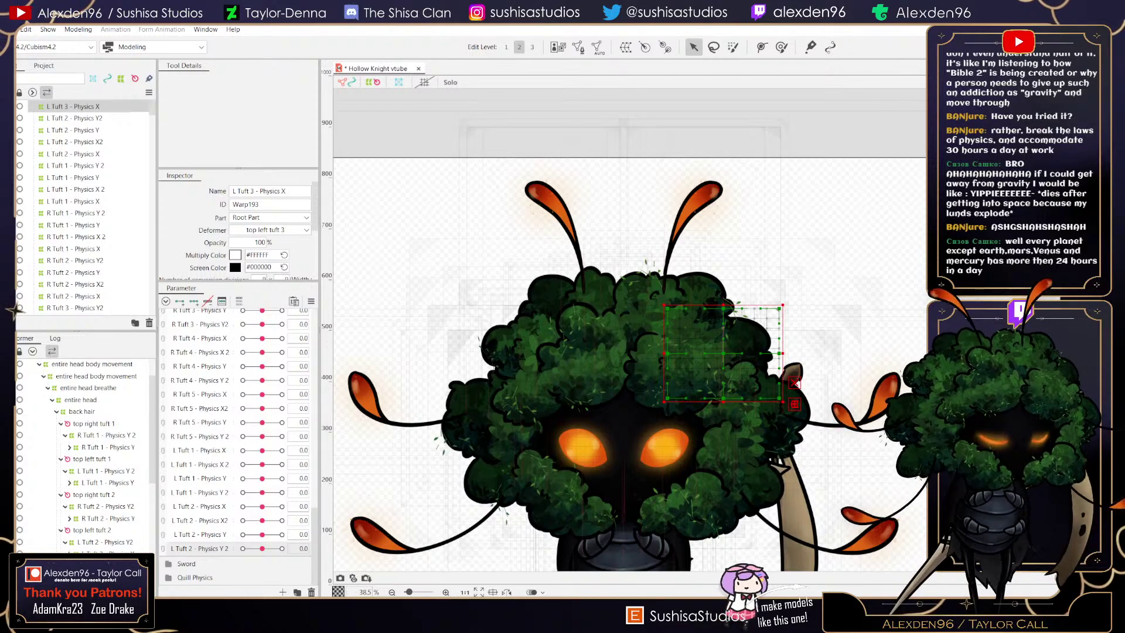
{"action": "left_click", "coordinate": [7, 30]}
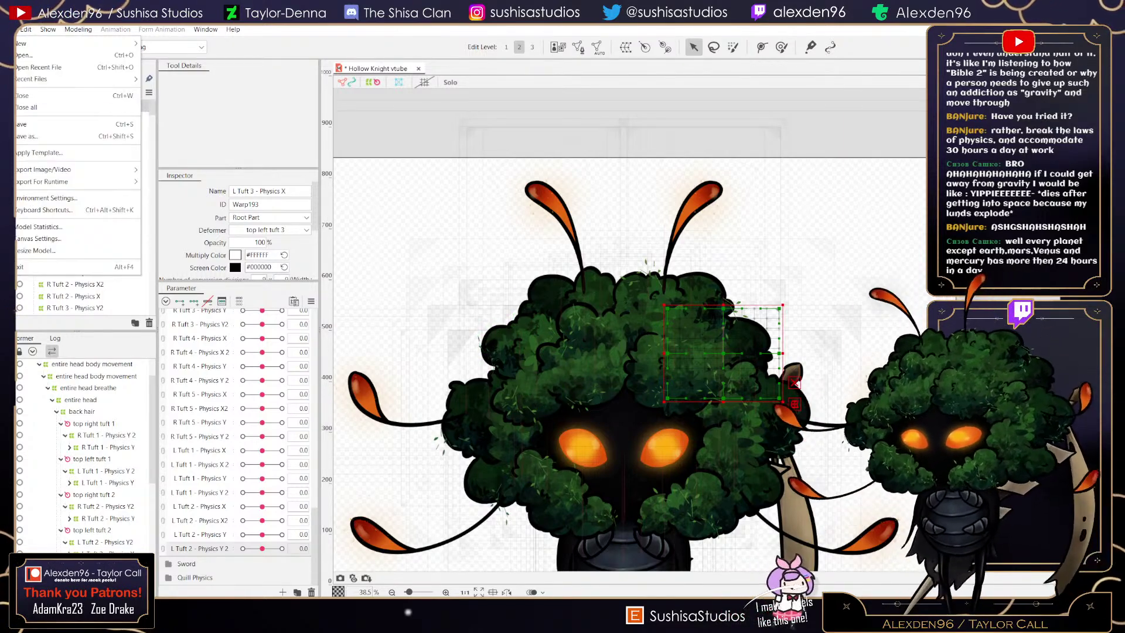
{"action": "left_click", "coordinate": [24, 125]}
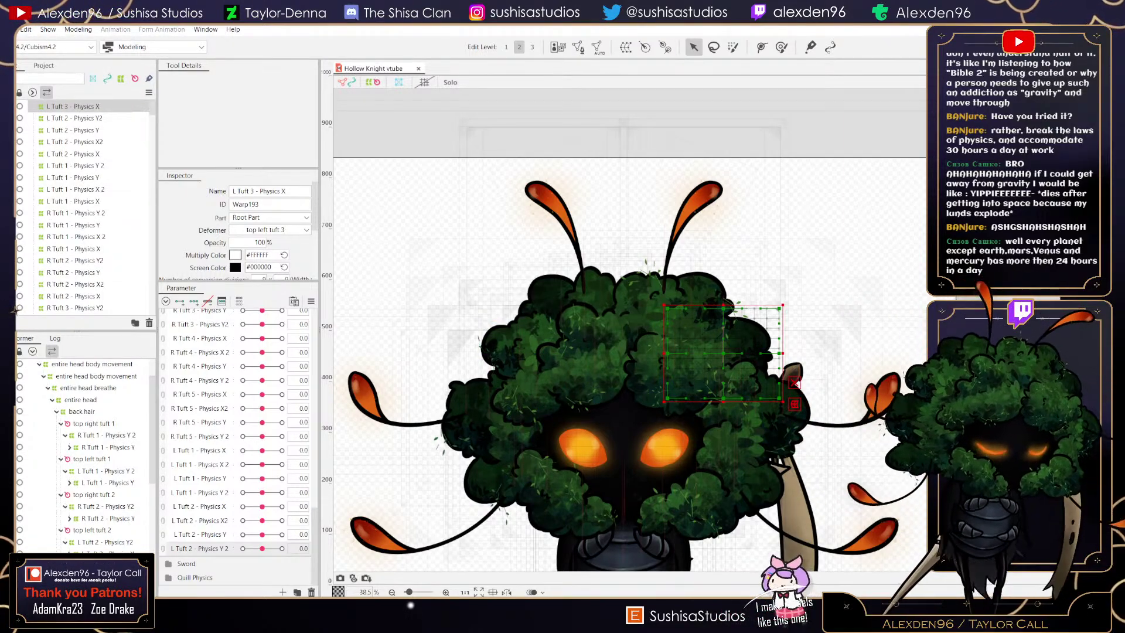
- Create a parameter named L Tuft 3 - Physics X with range -1.0 to 1.0 and default 0.0, and save the model
{"action": "scroll", "coordinate": [753, 358], "scroll_direction": "up", "scroll_amount": 3}
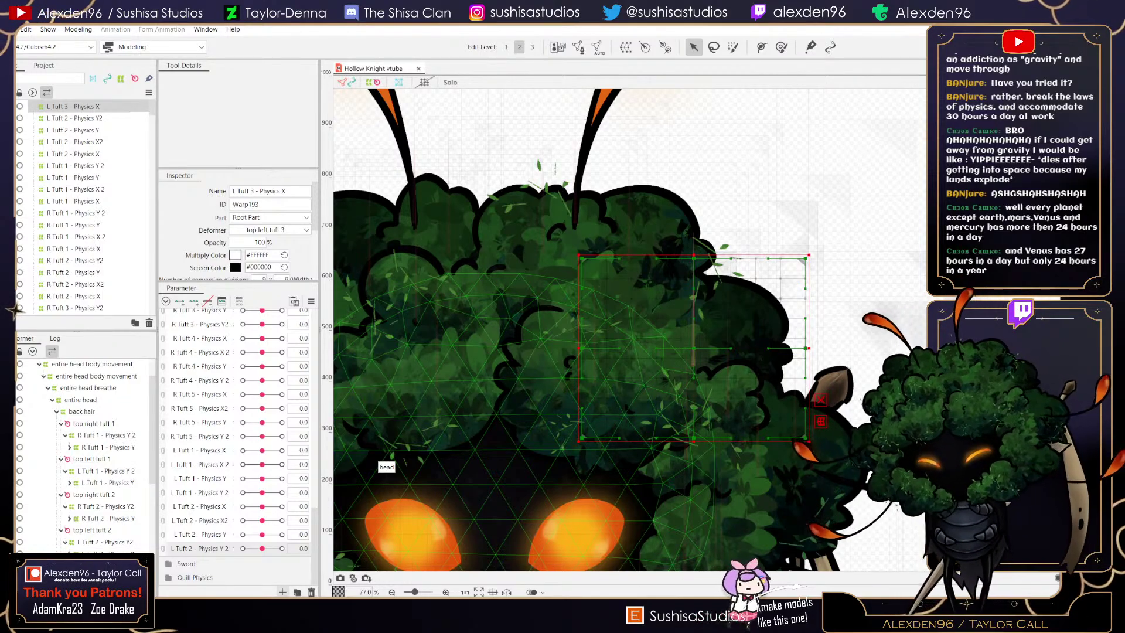
{"action": "left_click", "coordinate": [283, 591]}
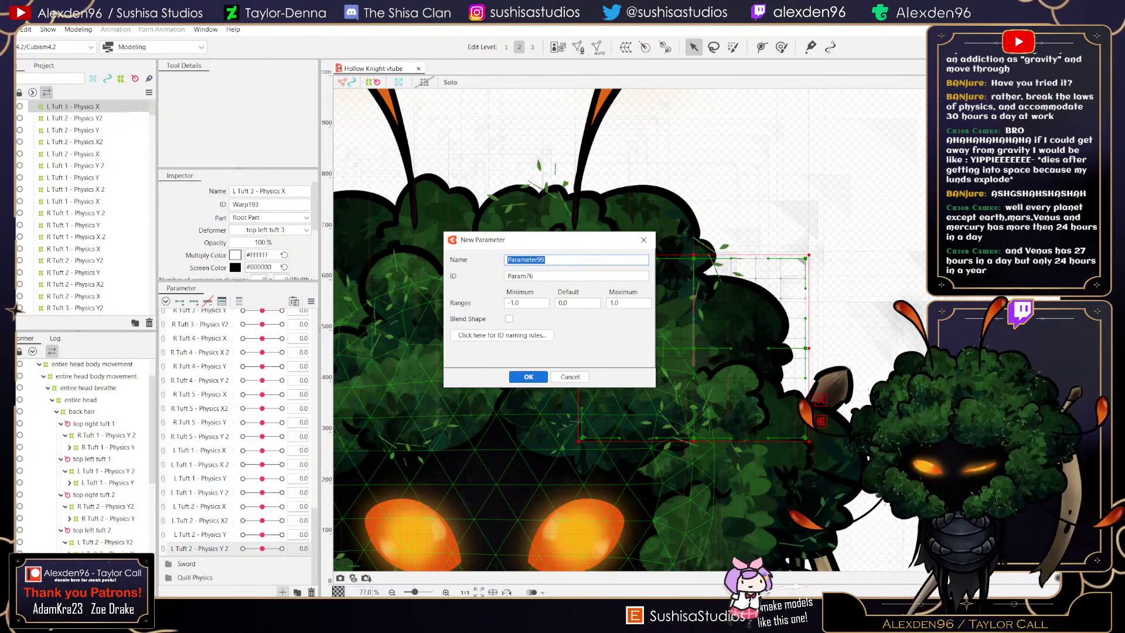
{"action": "type", "text": "L Tuft"}
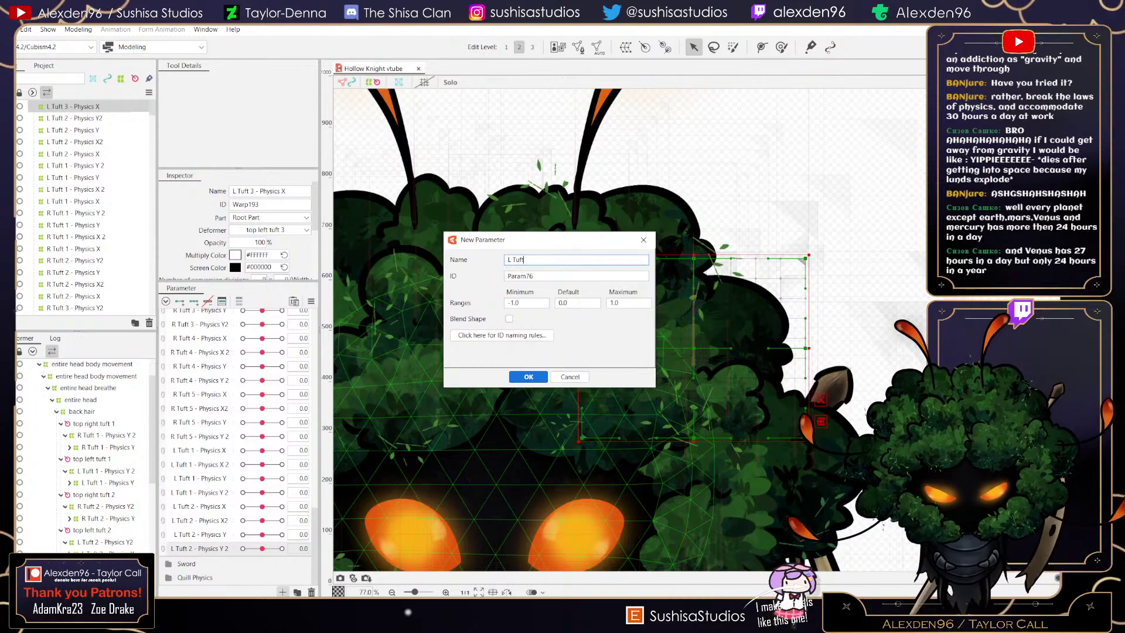
{"action": "type", "text": " 3 -"}
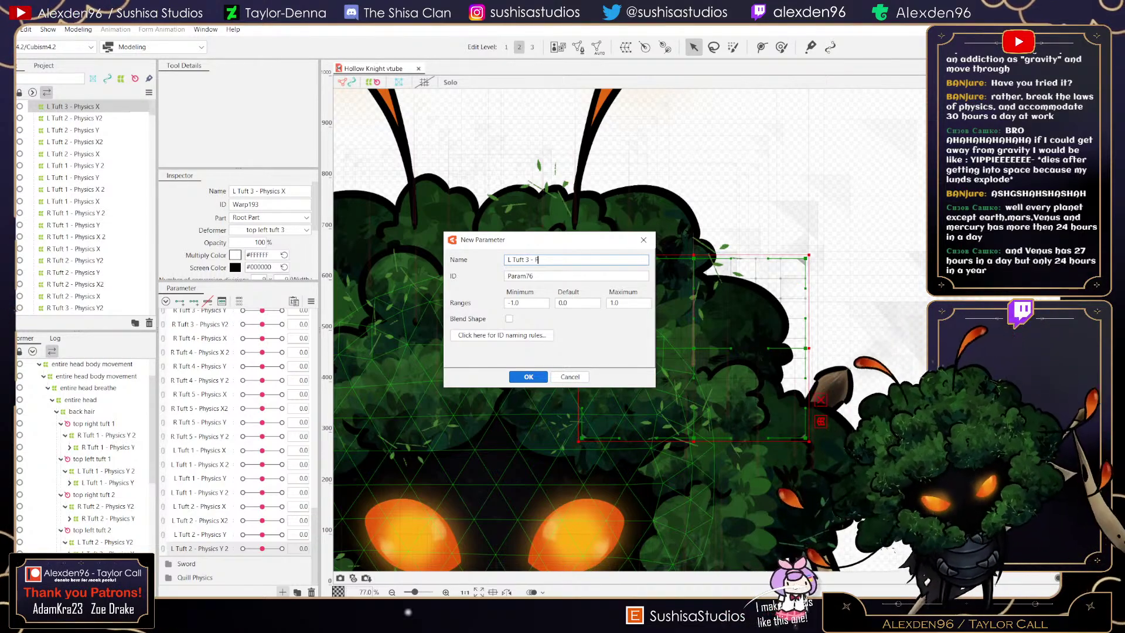
{"action": "type", "text": "Physics X"}
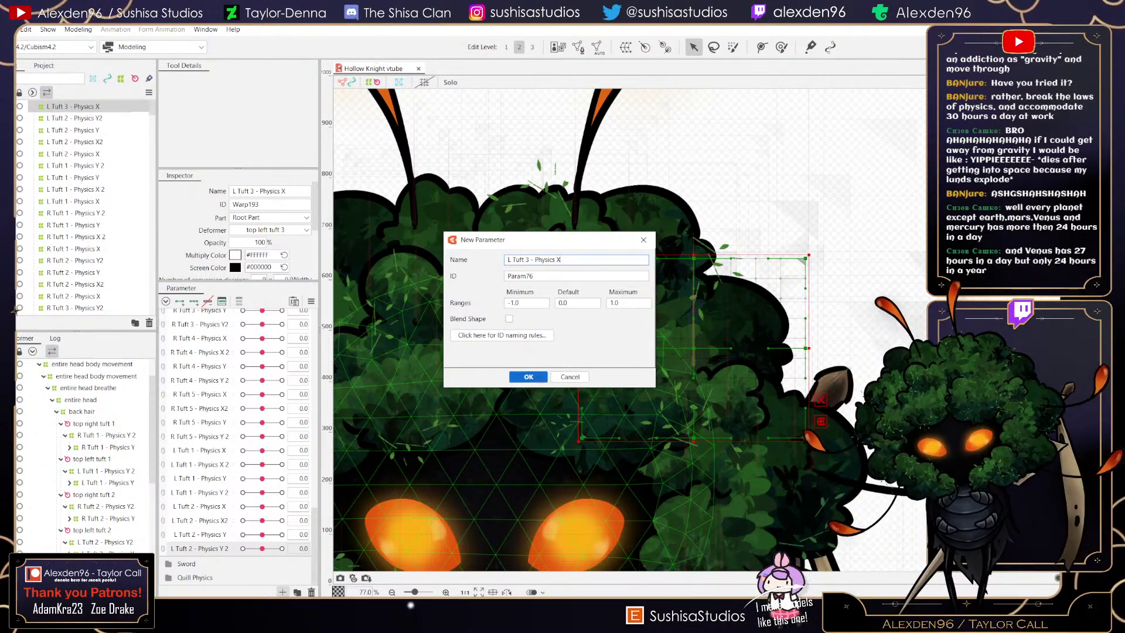
{"action": "left_click", "coordinate": [528, 377]}
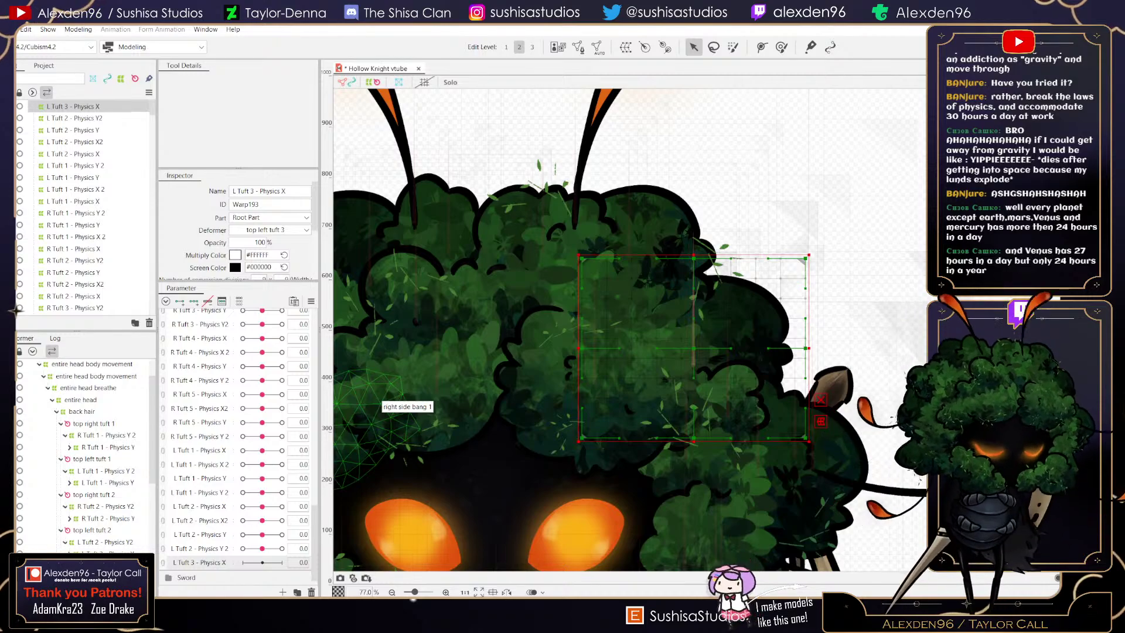
{"action": "key", "text": "ctrl+s"}
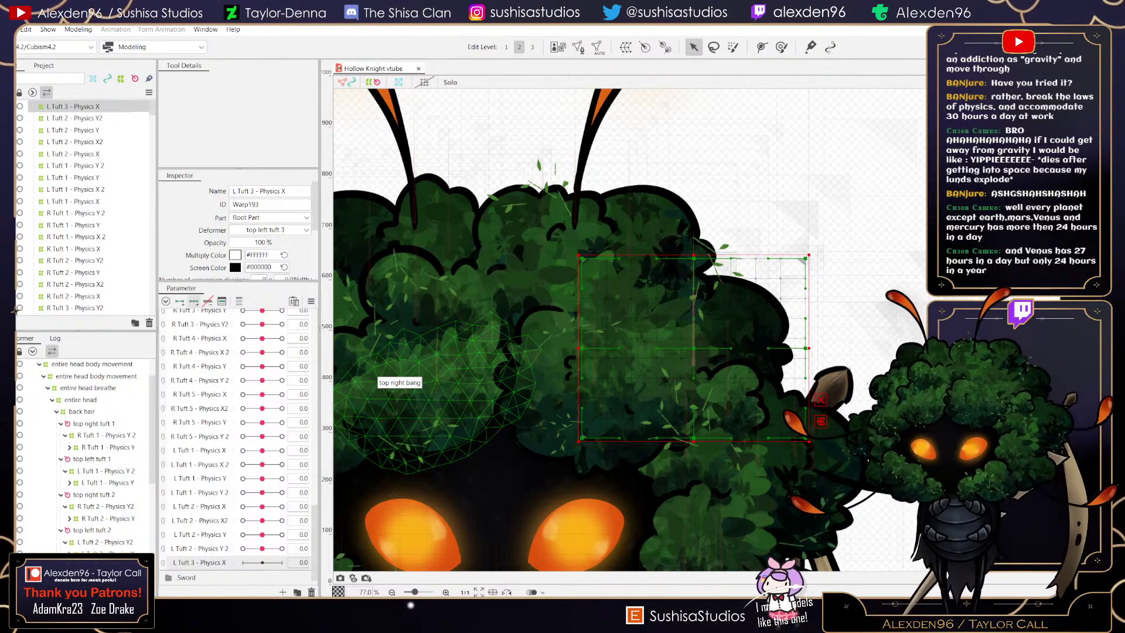
- Add three keys to L Tuft 3 - Physics X for the selected warp, move the parameter to 1.0 and save
{"action": "left_click", "coordinate": [194, 301]}
{"action": "mouse_move", "coordinate": [262, 563]}
{"action": "left_mouse_down"}
{"action": "mouse_move", "coordinate": [282, 562]}
{"action": "mouse_move", "coordinate": [242, 562]}
{"action": "mouse_move", "coordinate": [282, 563]}
{"action": "mouse_move", "coordinate": [242, 563]}
{"action": "mouse_move", "coordinate": [262, 562]}
{"action": "left_mouse_up"}
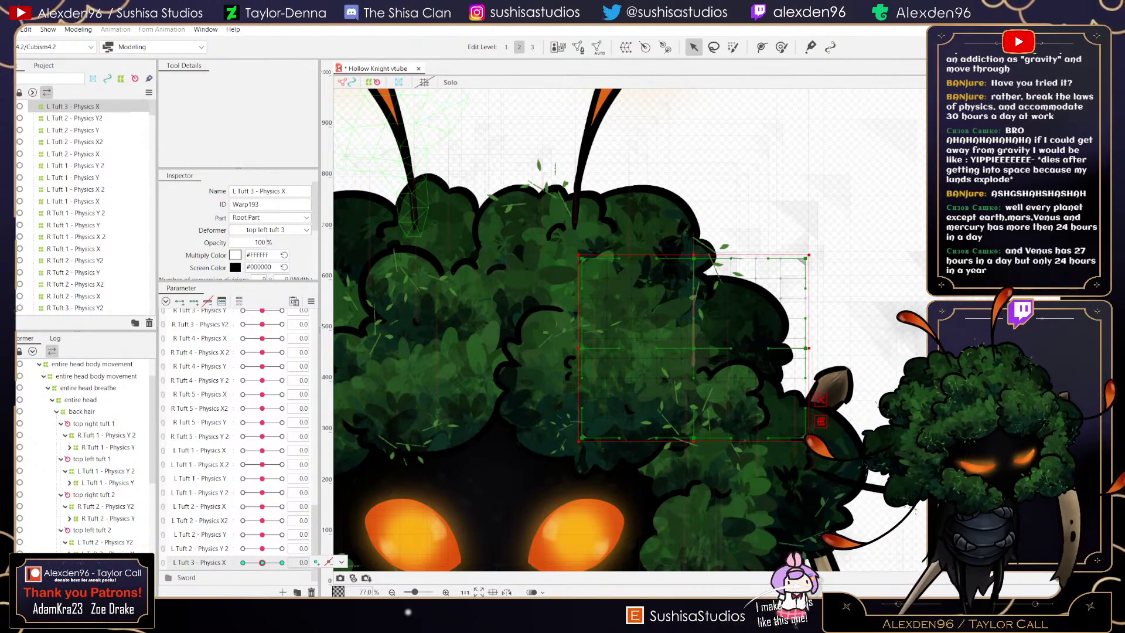
{"action": "left_click_drag", "start_coordinate": [262, 563], "coordinate": [281, 562]}
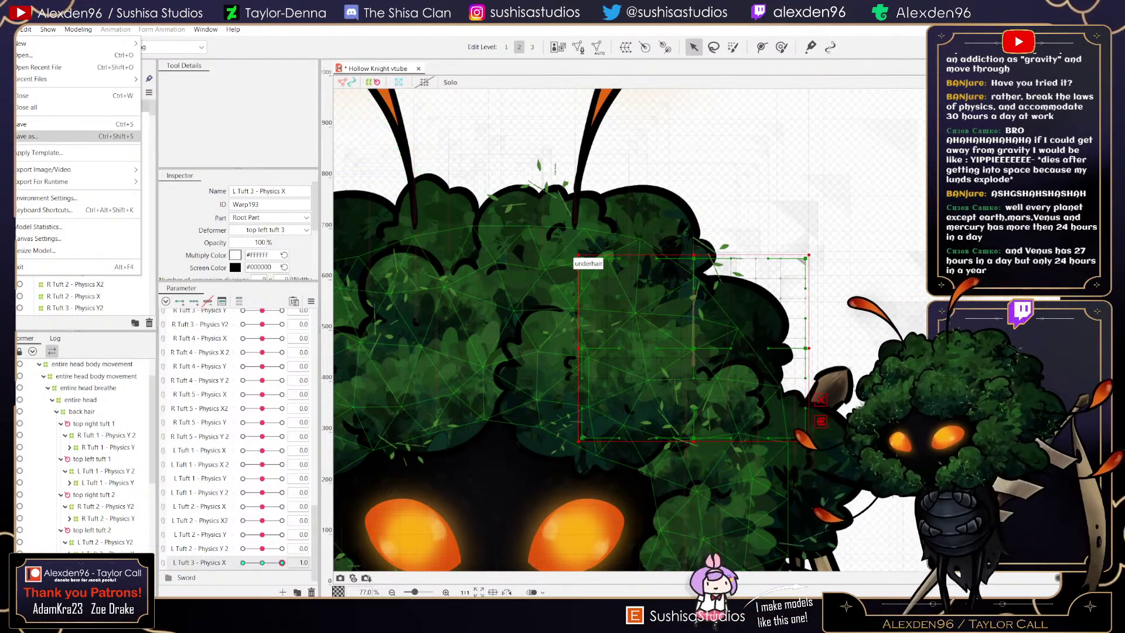
{"action": "key", "text": "ctrl+s"}
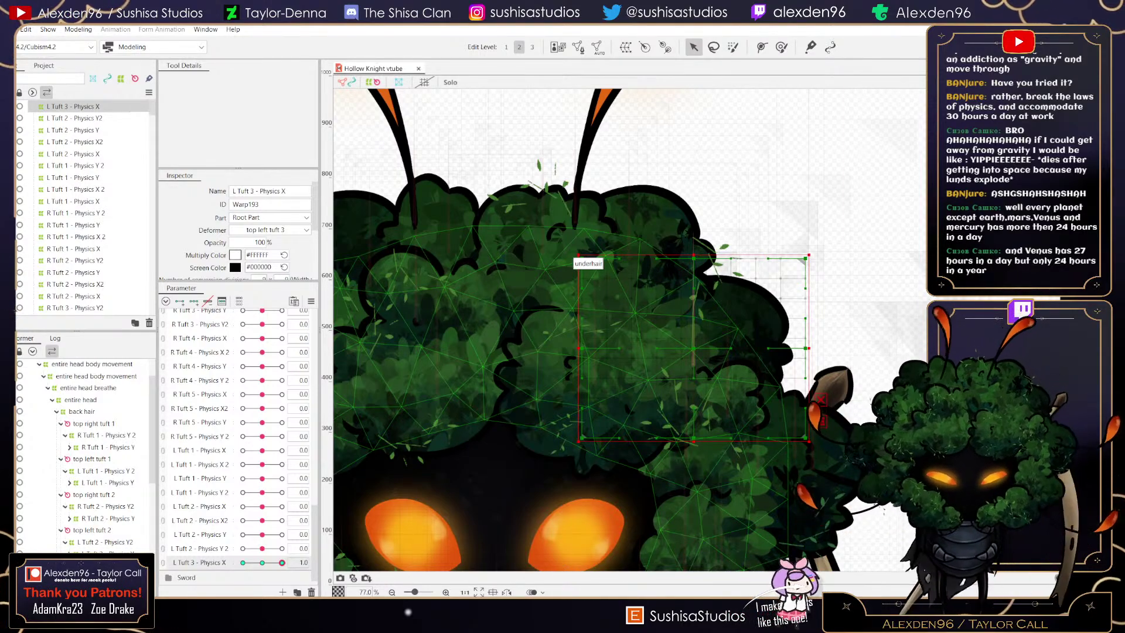
- Return L Tuft 3 - Physics X to 0.0, check the neighbouring L Tuft 2 - Physics Y 2 motion, and save the model
{"action": "left_click", "coordinate": [262, 563]}
{"action": "left_click", "coordinate": [6, 29]}
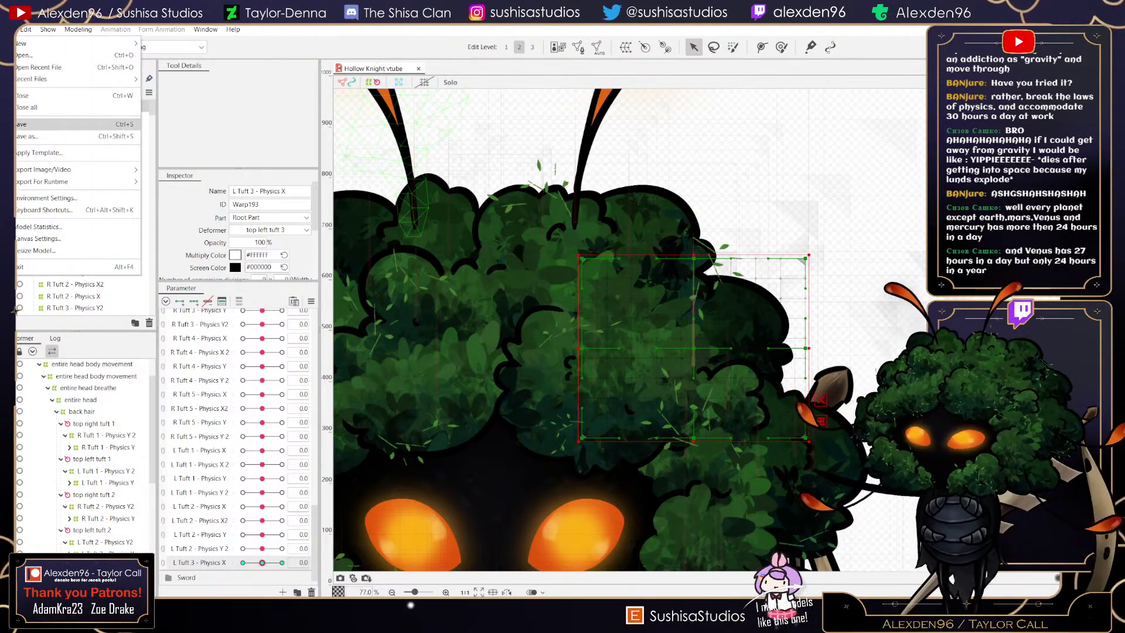
{"action": "left_click", "coordinate": [35, 124]}
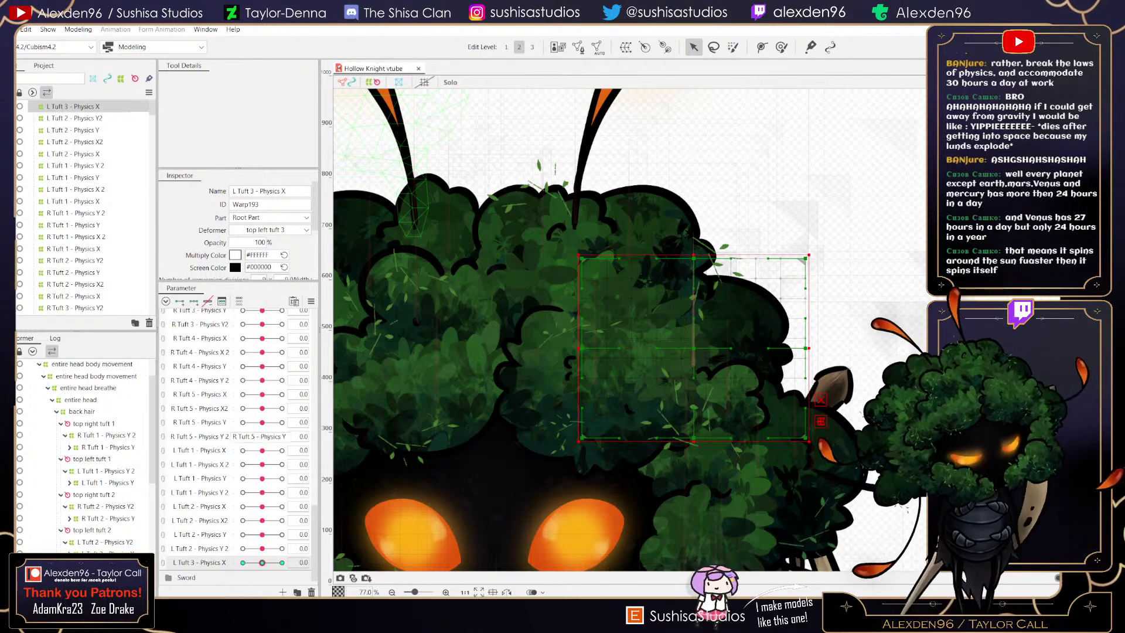
{"action": "left_click", "coordinate": [282, 562]}
{"action": "left_click_drag", "start_coordinate": [282, 562], "coordinate": [262, 562]}
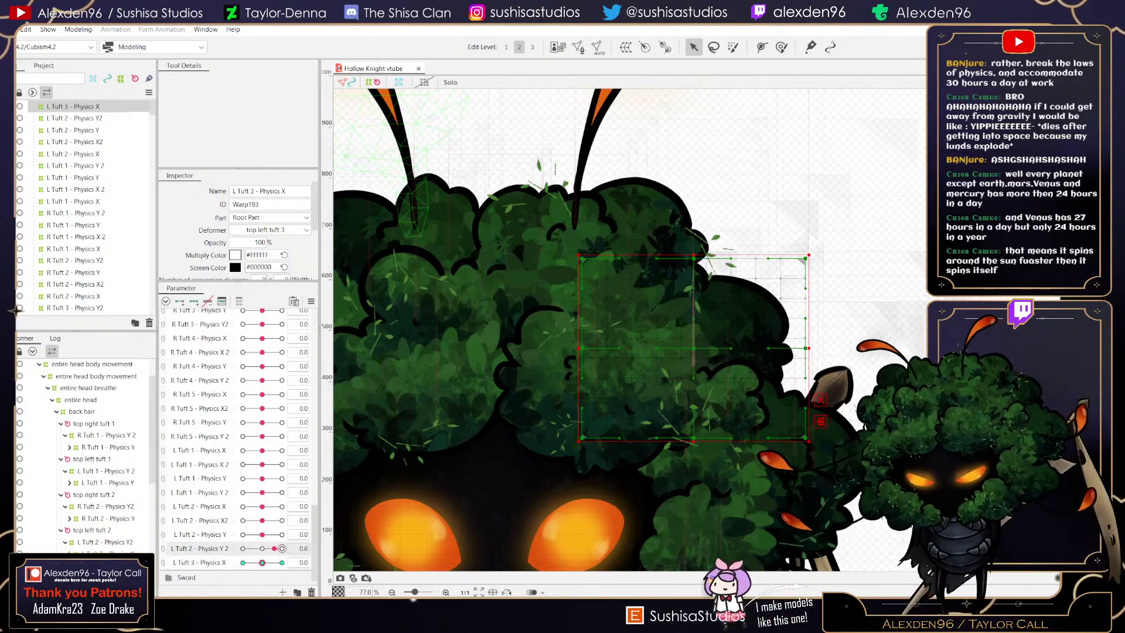
{"action": "mouse_move", "coordinate": [262, 562]}
{"action": "left_mouse_down"}
{"action": "mouse_move", "coordinate": [242, 562]}
{"action": "mouse_move", "coordinate": [262, 563]}
{"action": "left_mouse_up"}
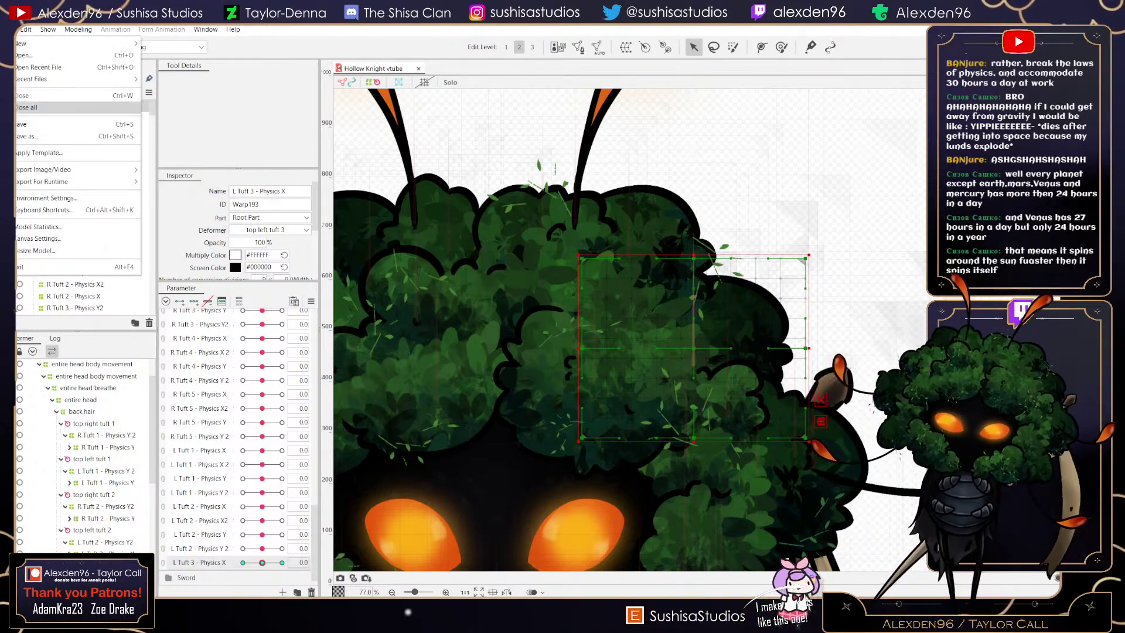
{"action": "key", "text": "ctrl+s"}
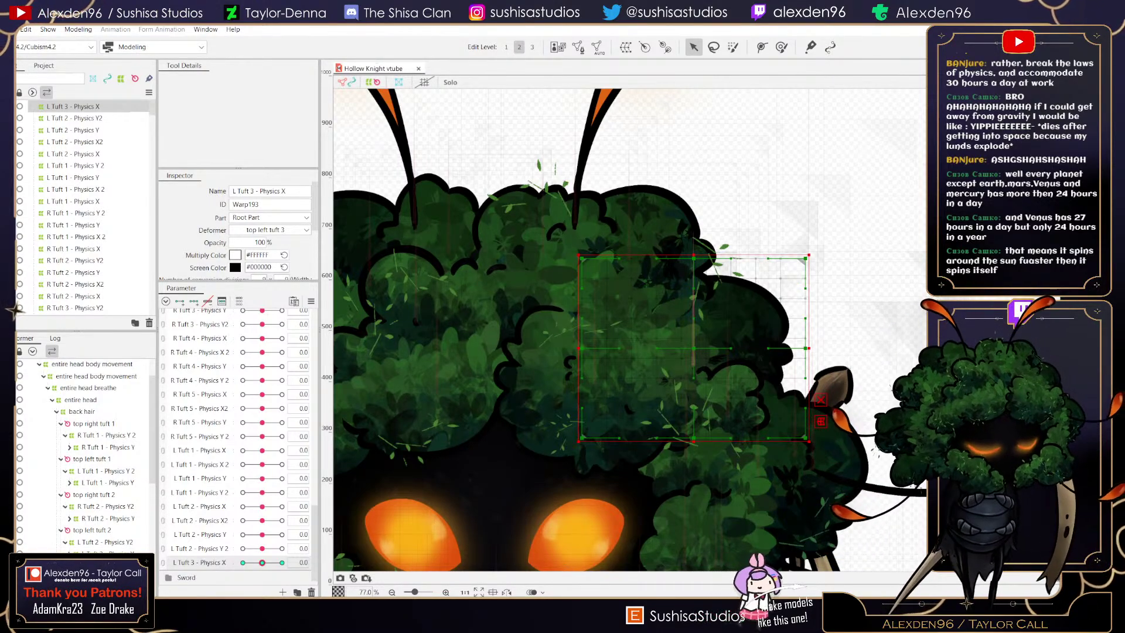
- Save the model once more and open the Physics Settings
{"action": "scroll", "coordinate": [238, 446], "scroll_direction": "up", "scroll_amount": 15}
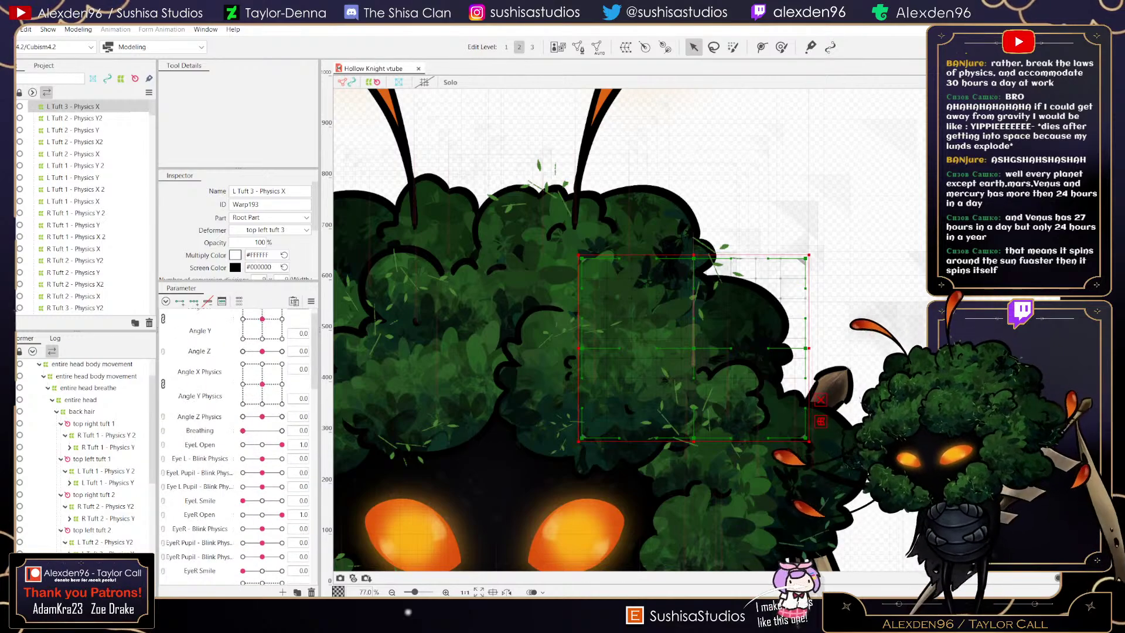
{"action": "left_click", "coordinate": [9, 29]}
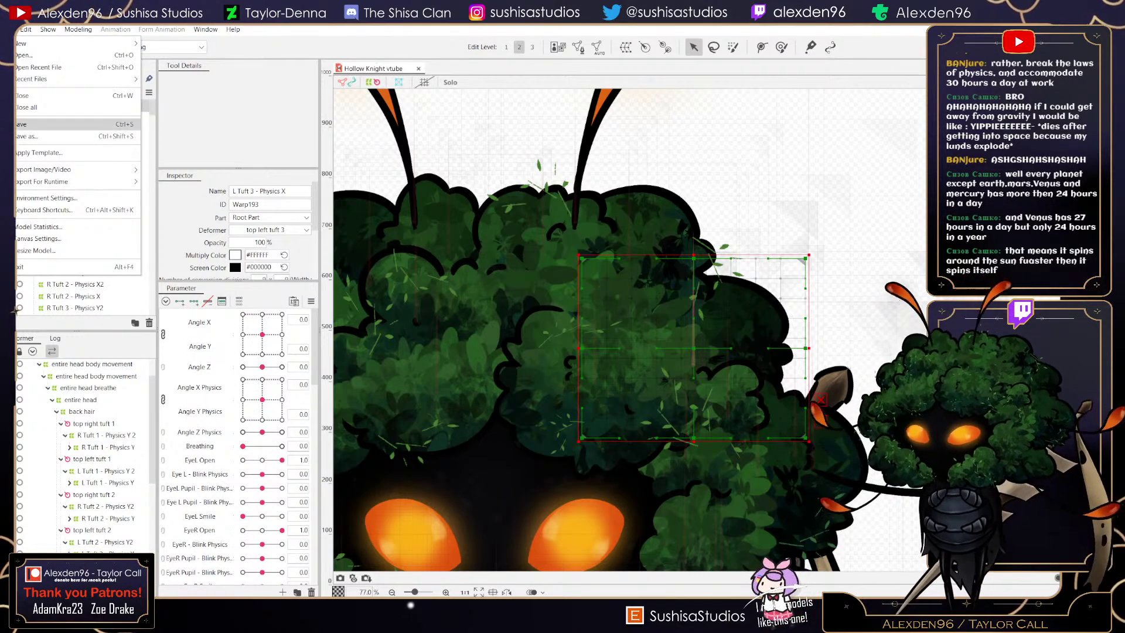
{"action": "left_click", "coordinate": [23, 124]}
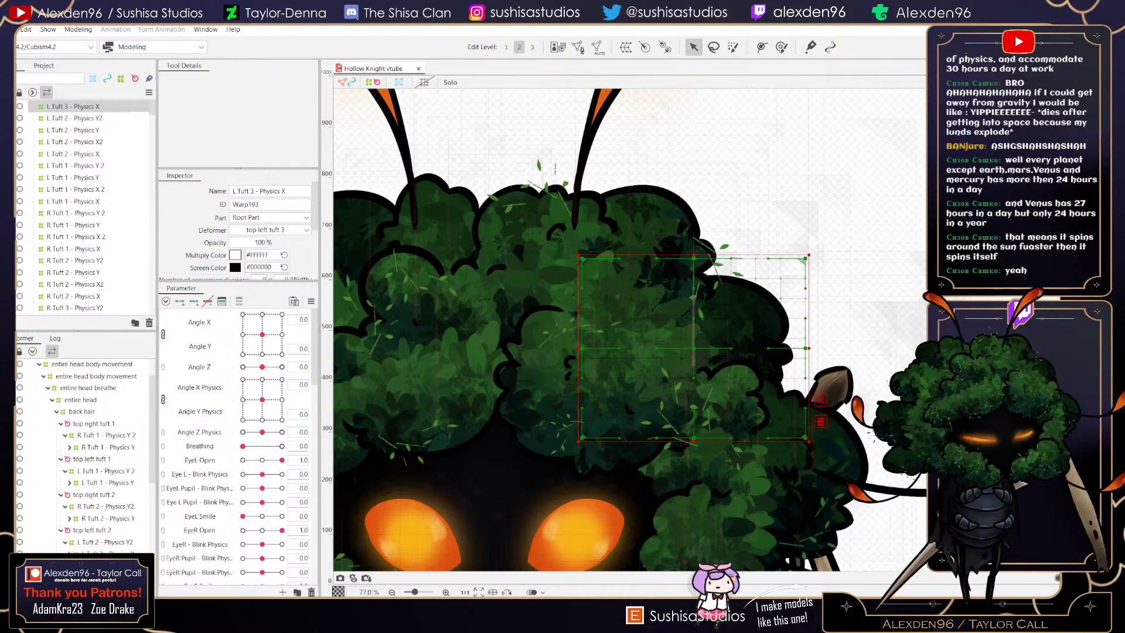
{"action": "left_click", "coordinate": [78, 30]}
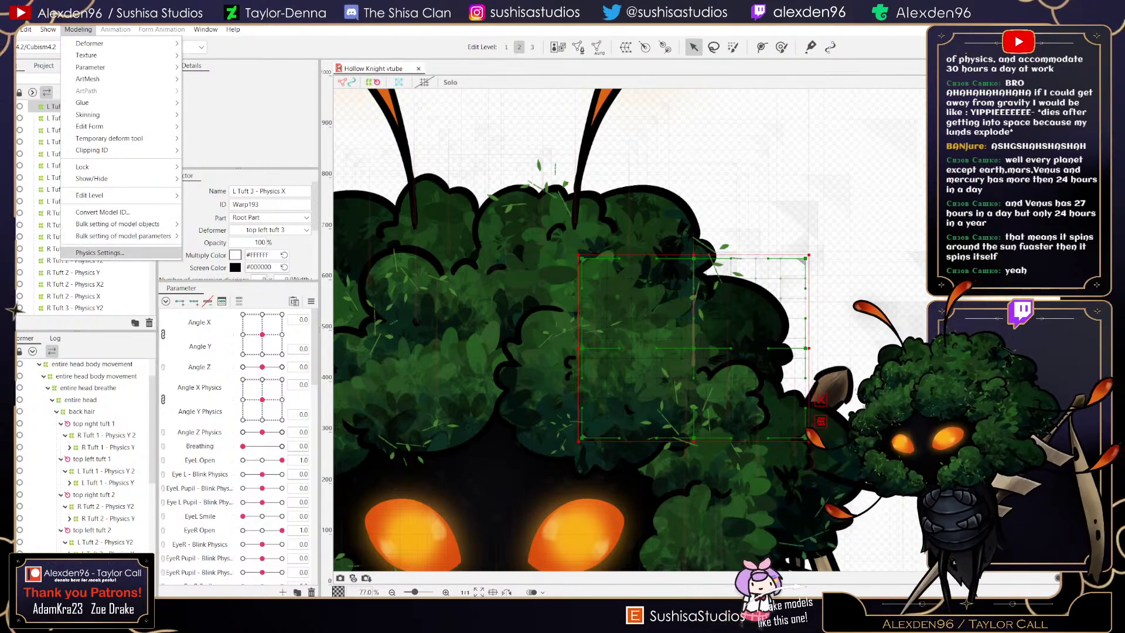
{"action": "left_click", "coordinate": [117, 253]}
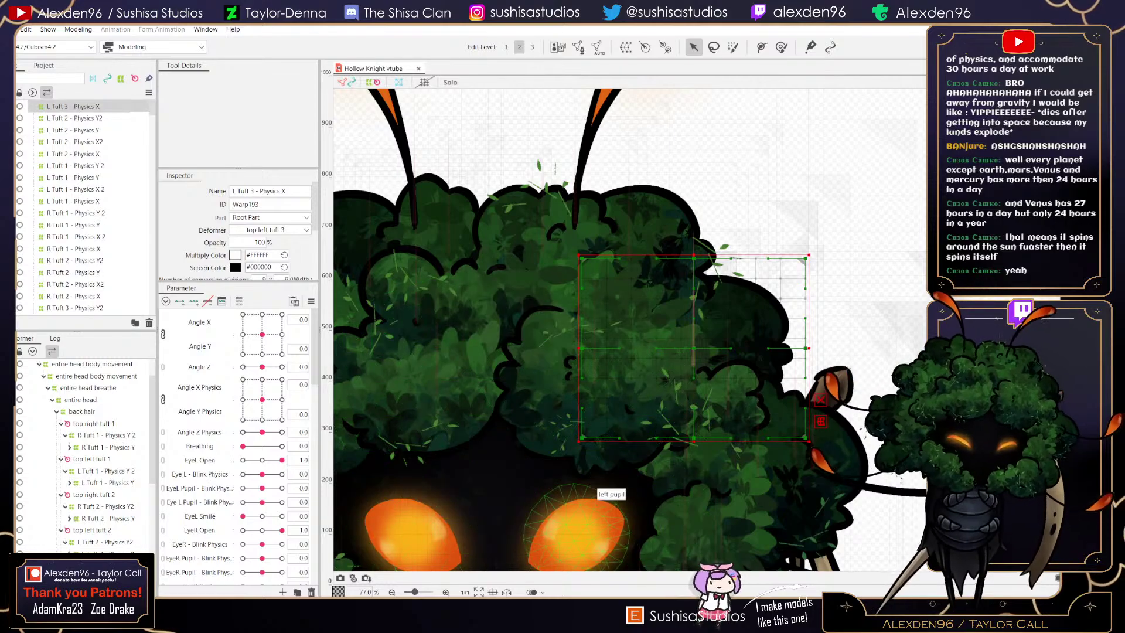
{"action": "right_click", "coordinate": [540, 615]}
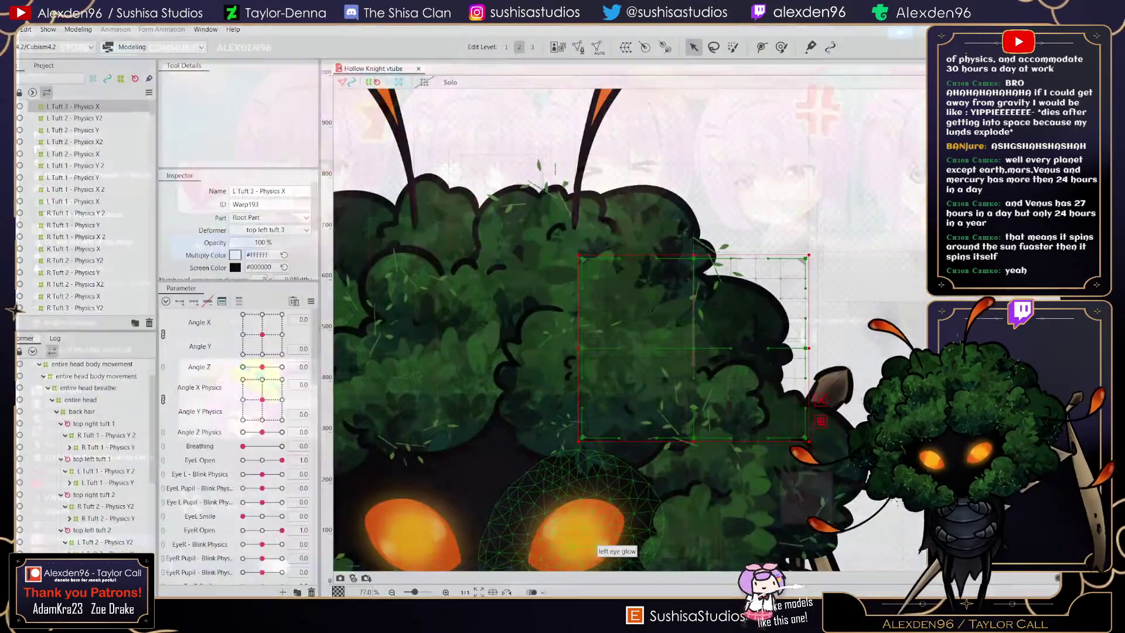